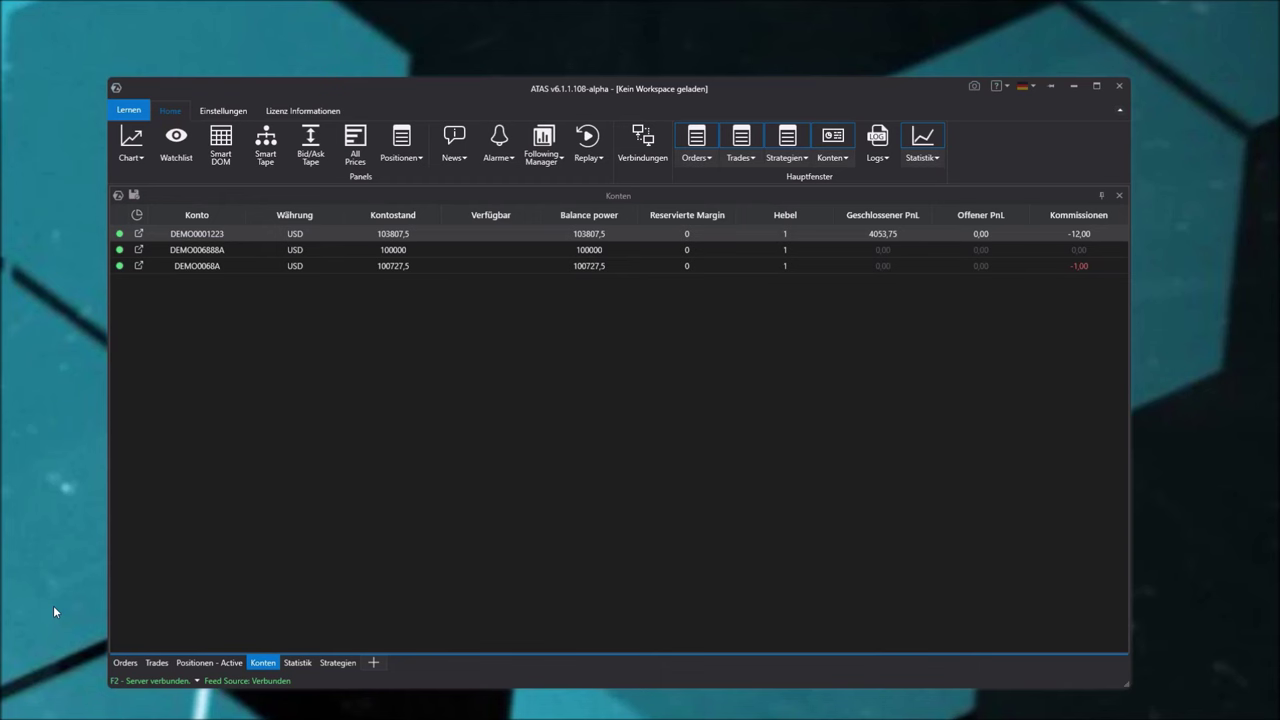
- Open a maximised chart for the E-mini S&P 500 (ES) and remove the Depth Of Market indicator from it
click(129, 141)
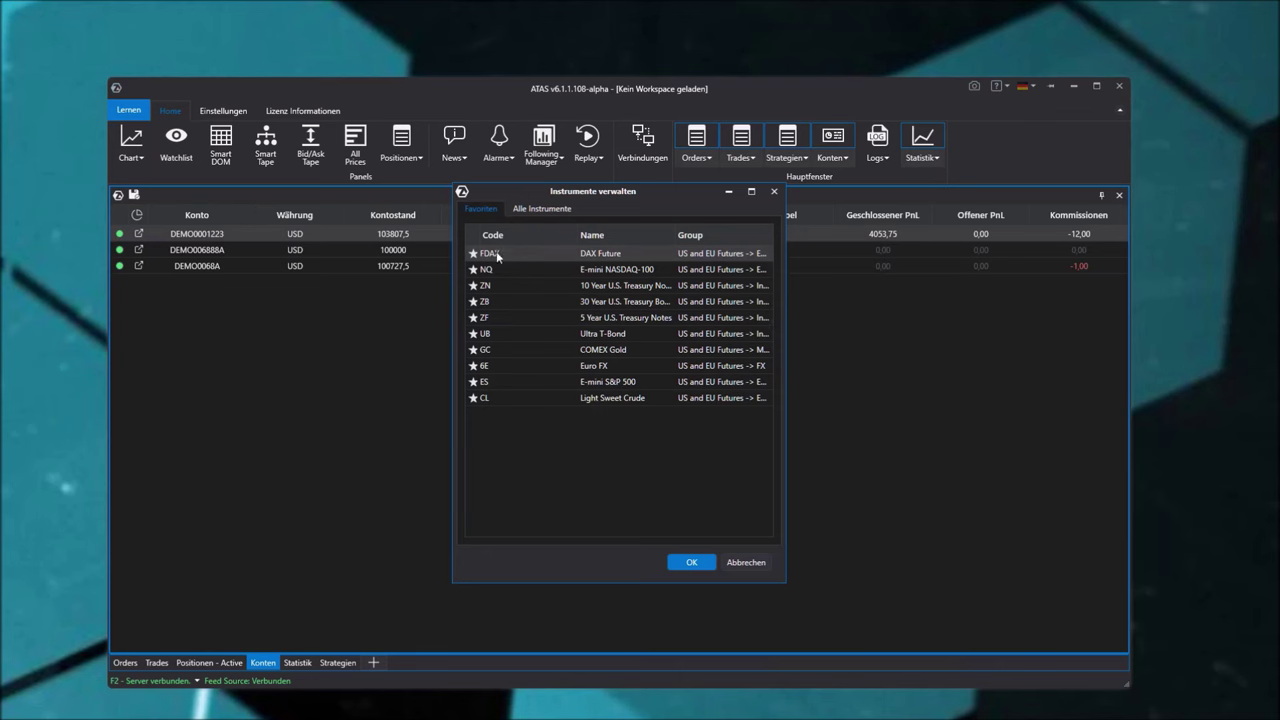
double_click(523, 381)
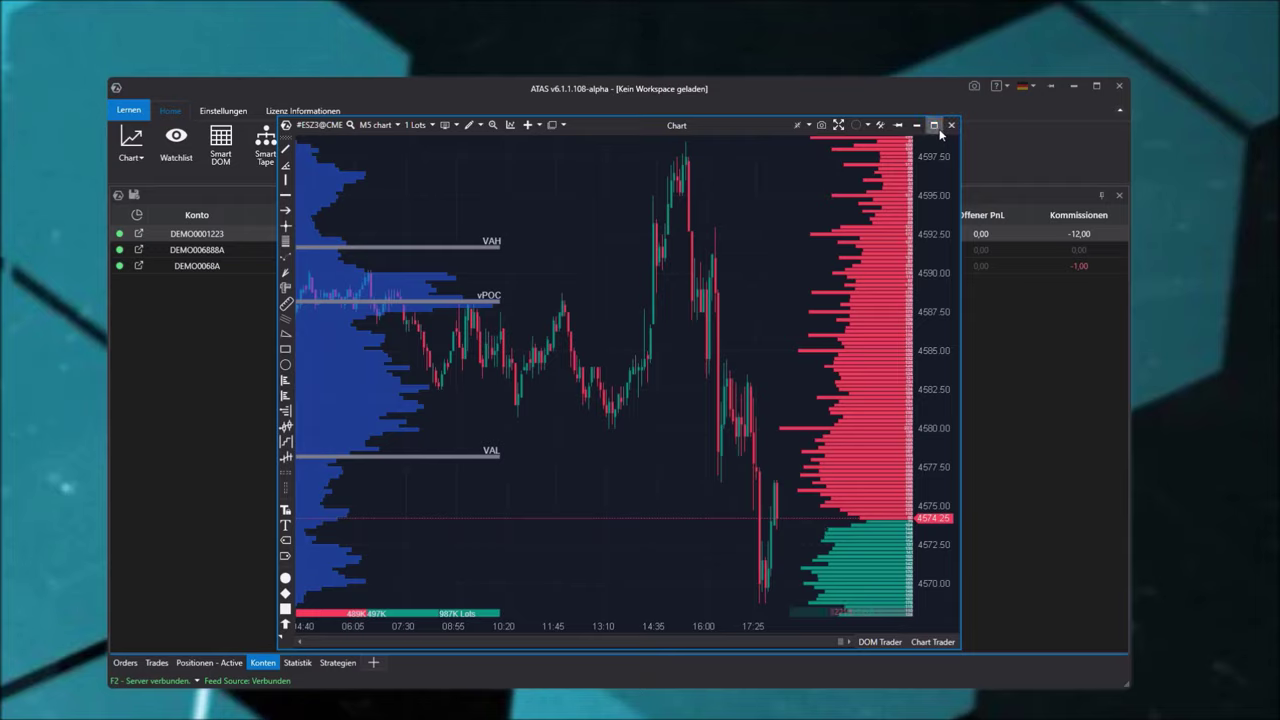
click(934, 123)
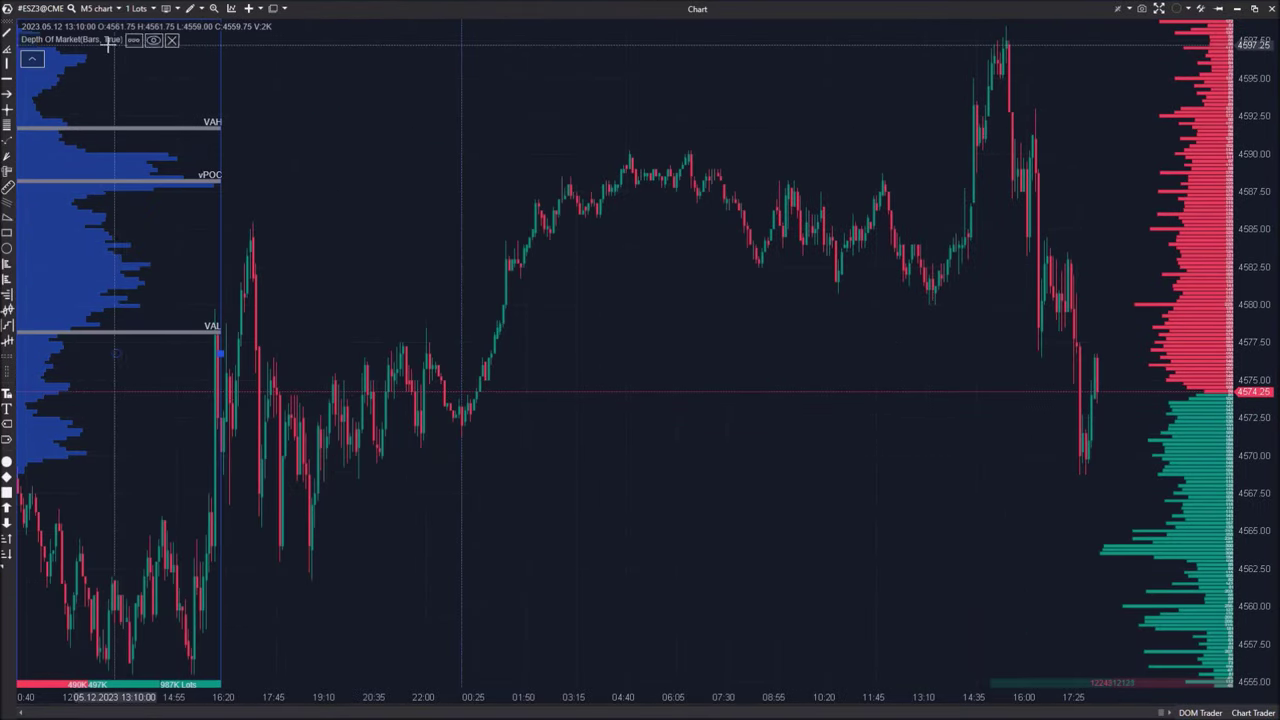
click(170, 41)
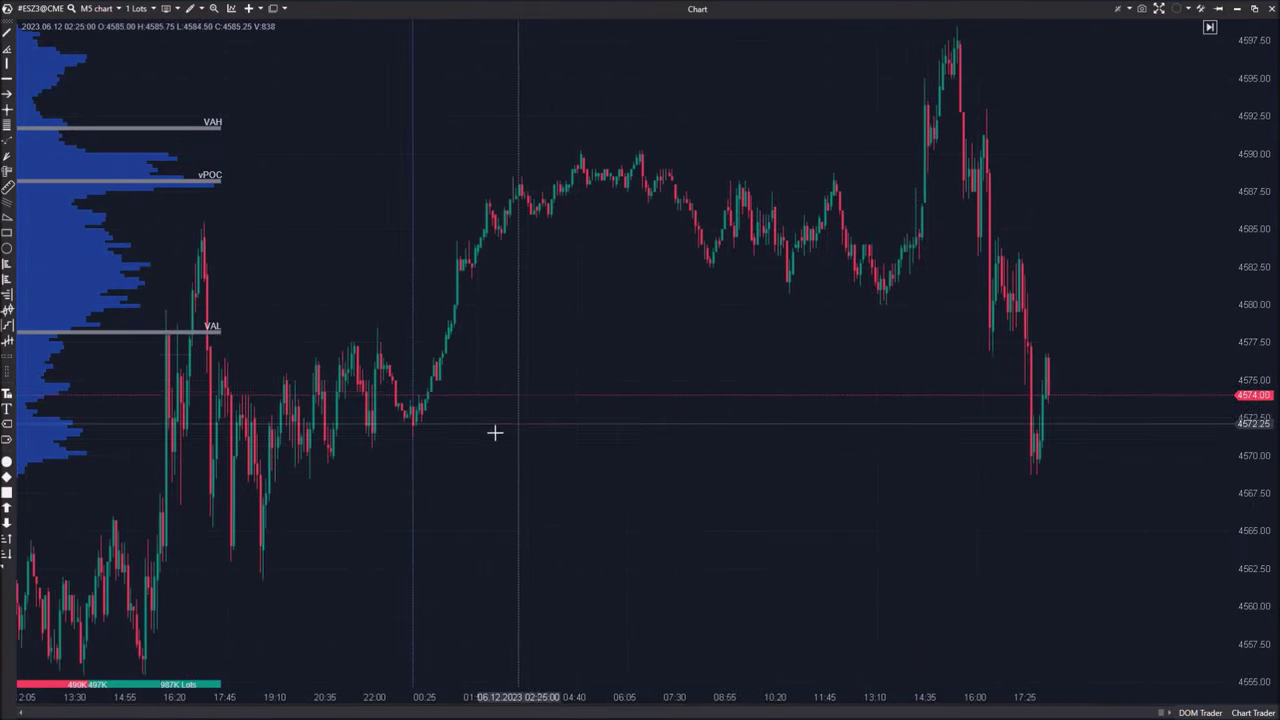
- Set the period of the Fixed Market profile & TPO to Letzter Tag
drag(556, 405, 465, 398)
drag(500, 697, 549, 697)
drag(657, 448, 567, 448)
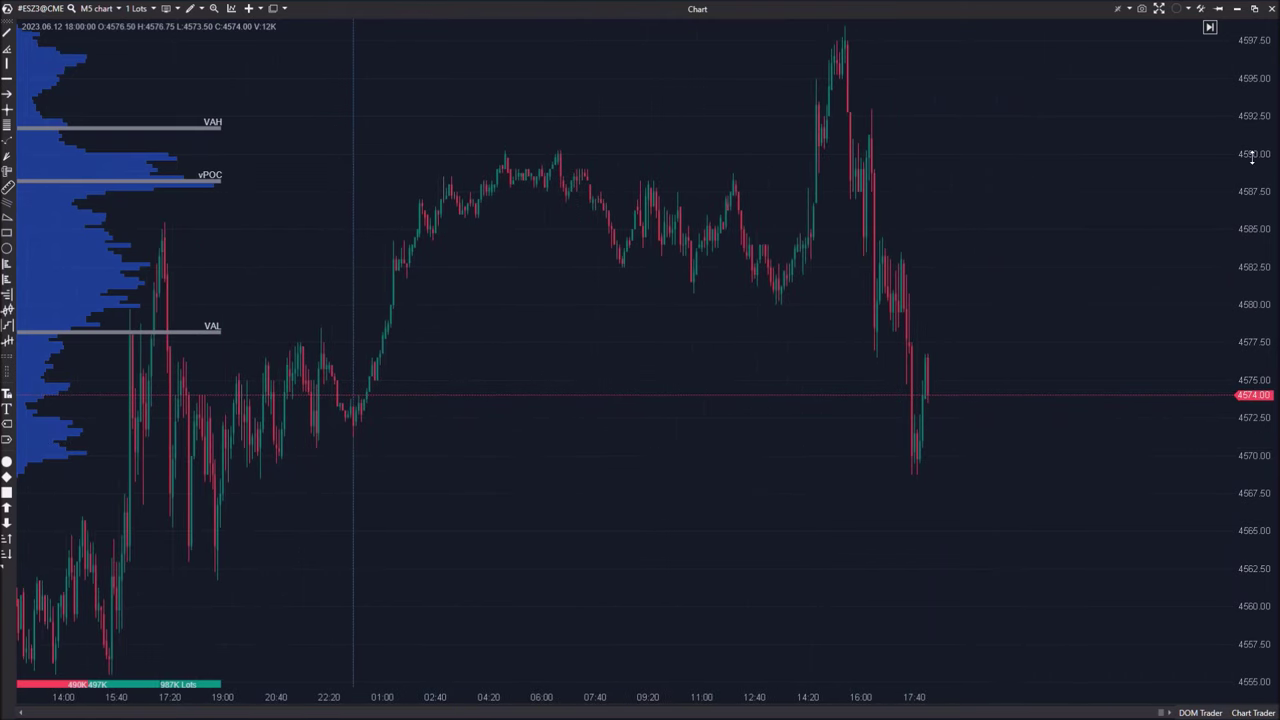
drag(1252, 157, 1252, 250)
drag(611, 382, 683, 363)
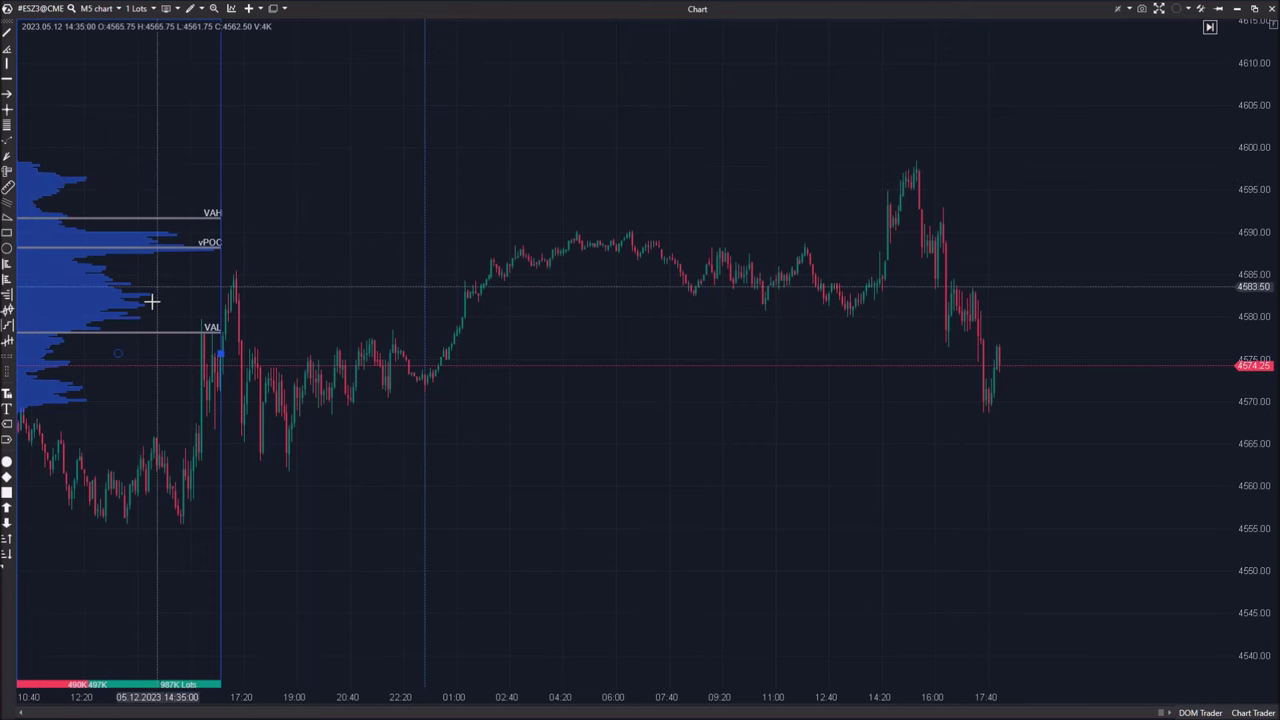
double_click(221, 214)
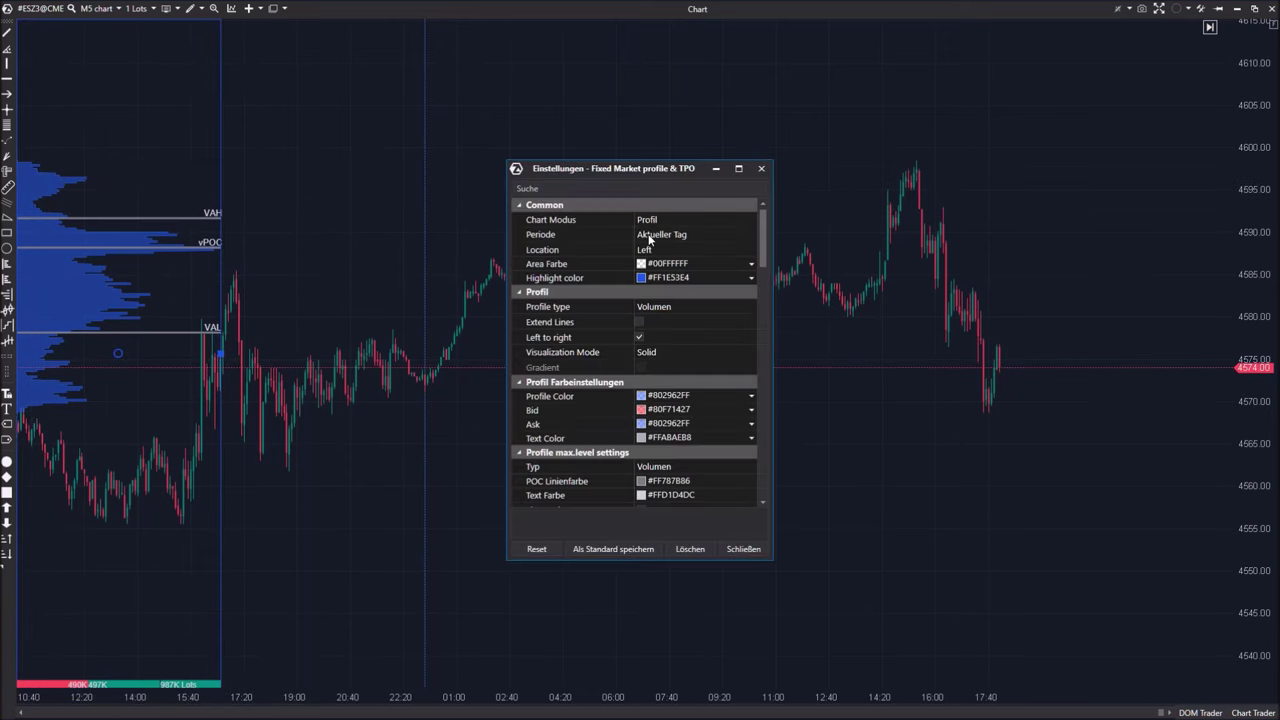
click(672, 234)
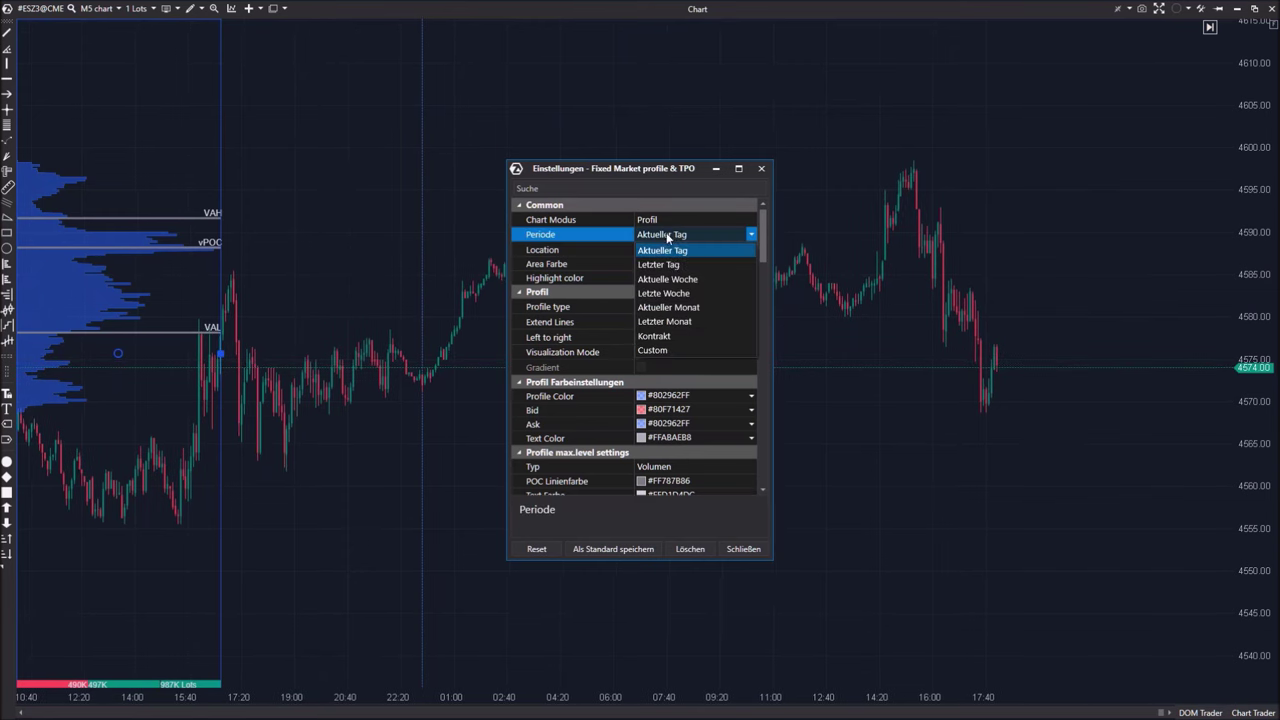
click(660, 264)
click(657, 235)
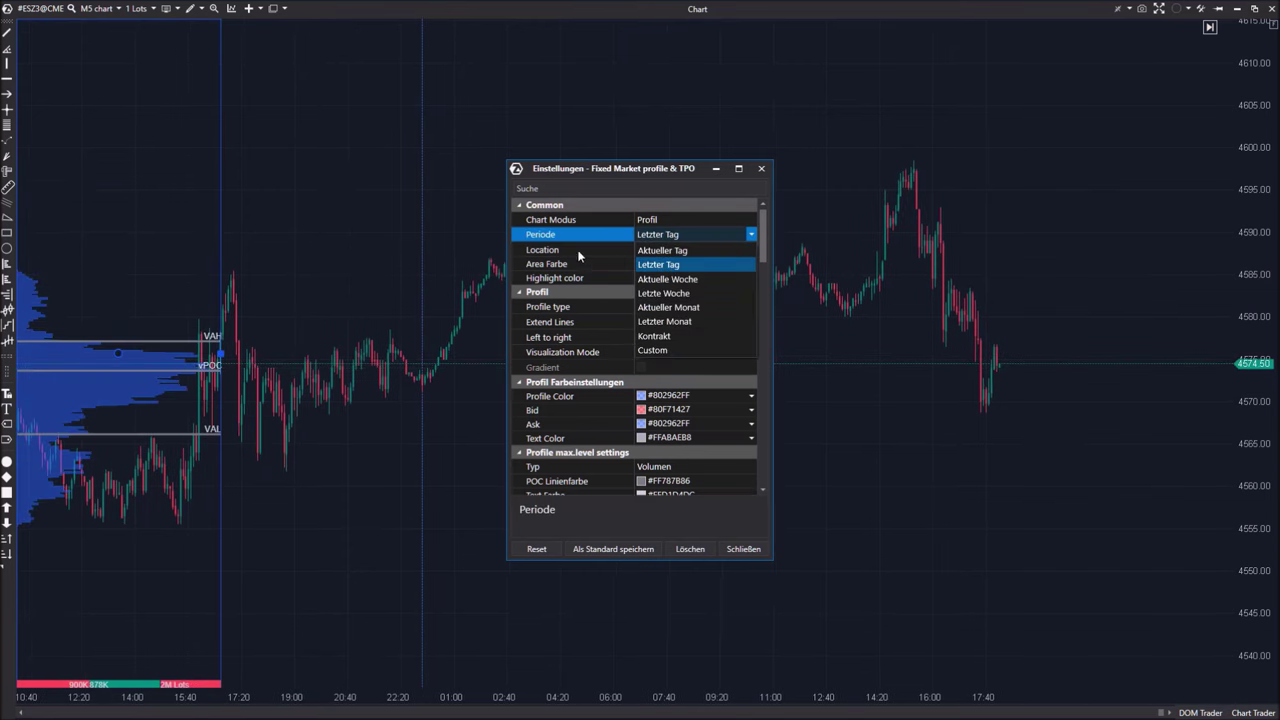
click(938, 547)
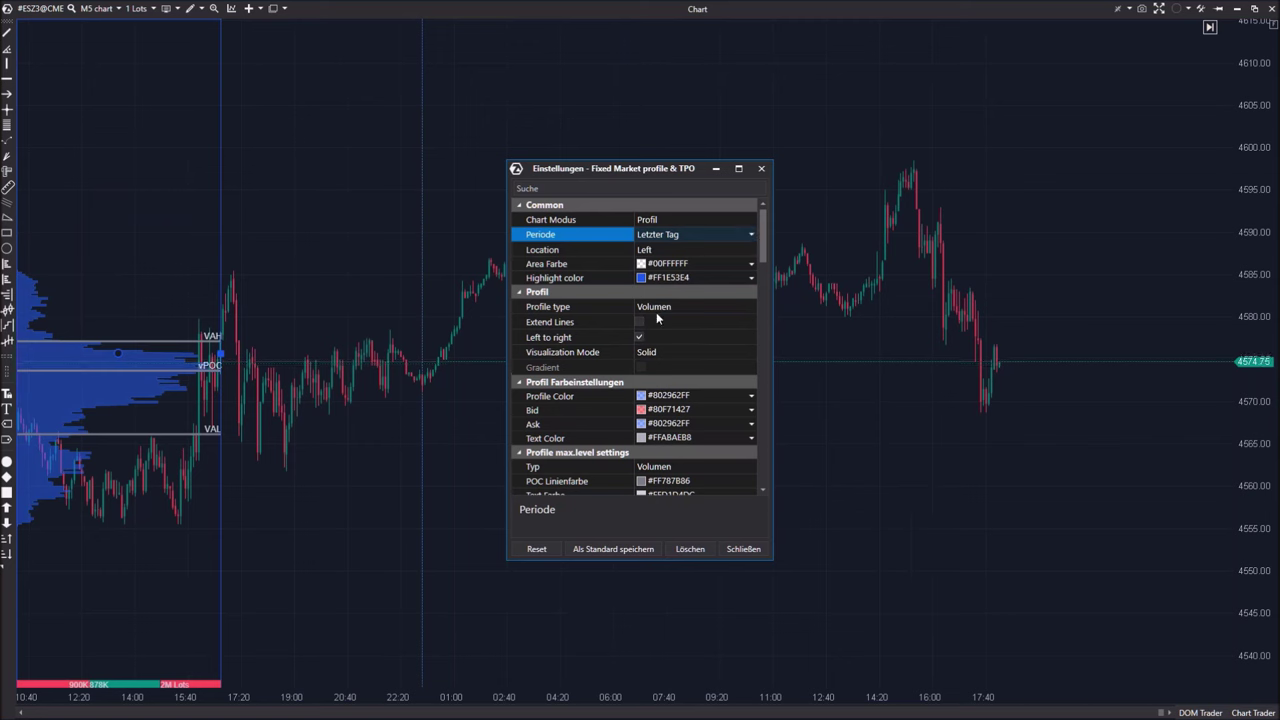
- Try the Border visualization mode for the profile, set it to Balken, and close the profile settings
click(664, 350)
click(720, 390)
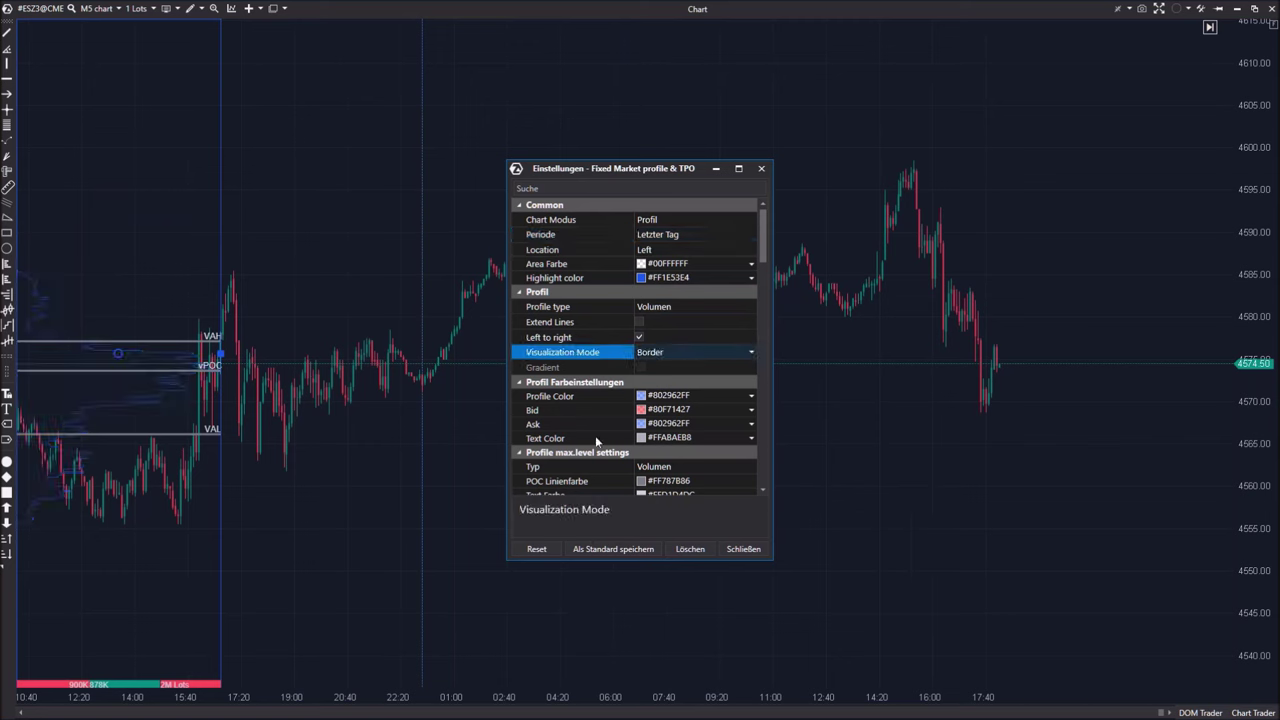
click(677, 353)
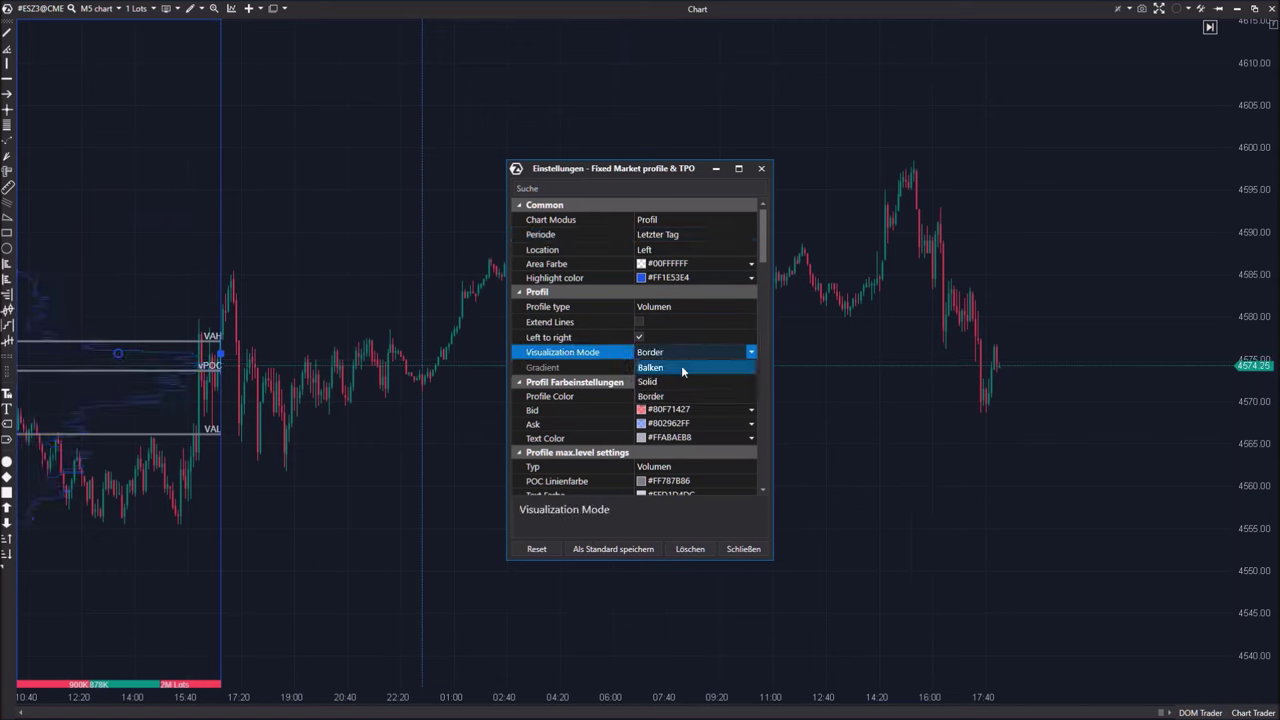
click(681, 367)
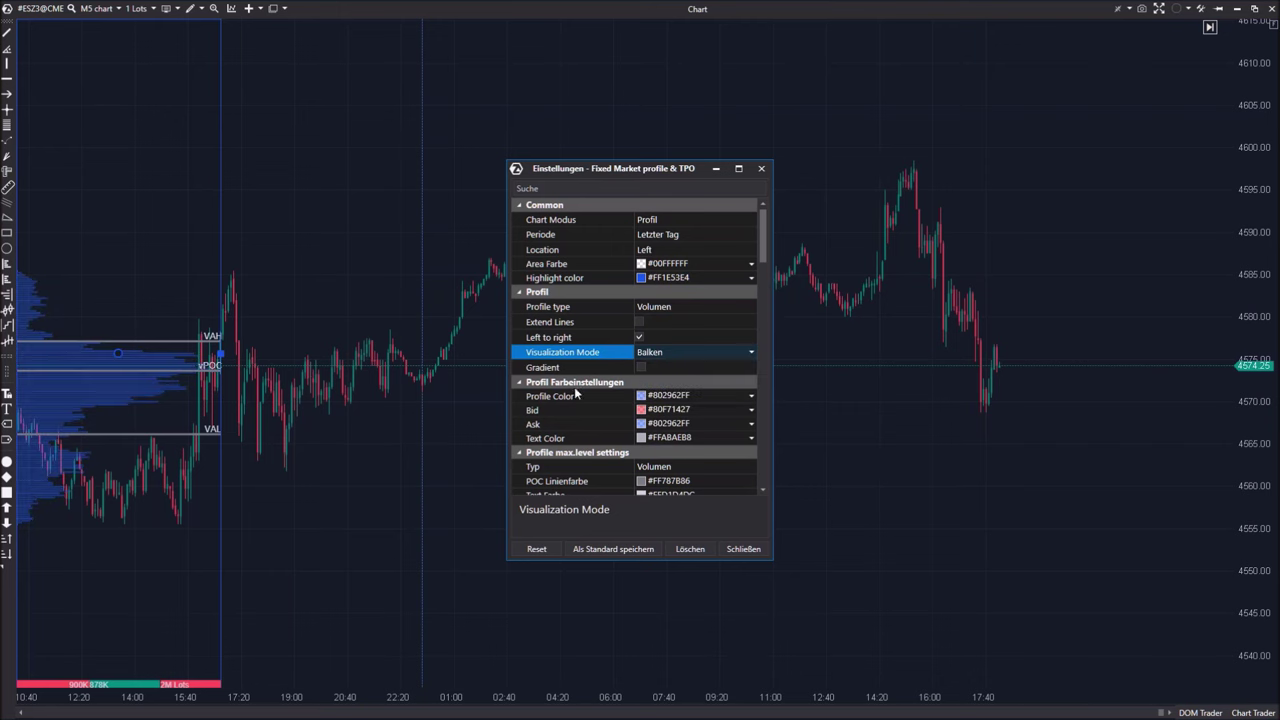
click(743, 548)
- Examine the volume figures at each price level of the profile and the chart's price scaling options
drag(1258, 470, 1237, 187)
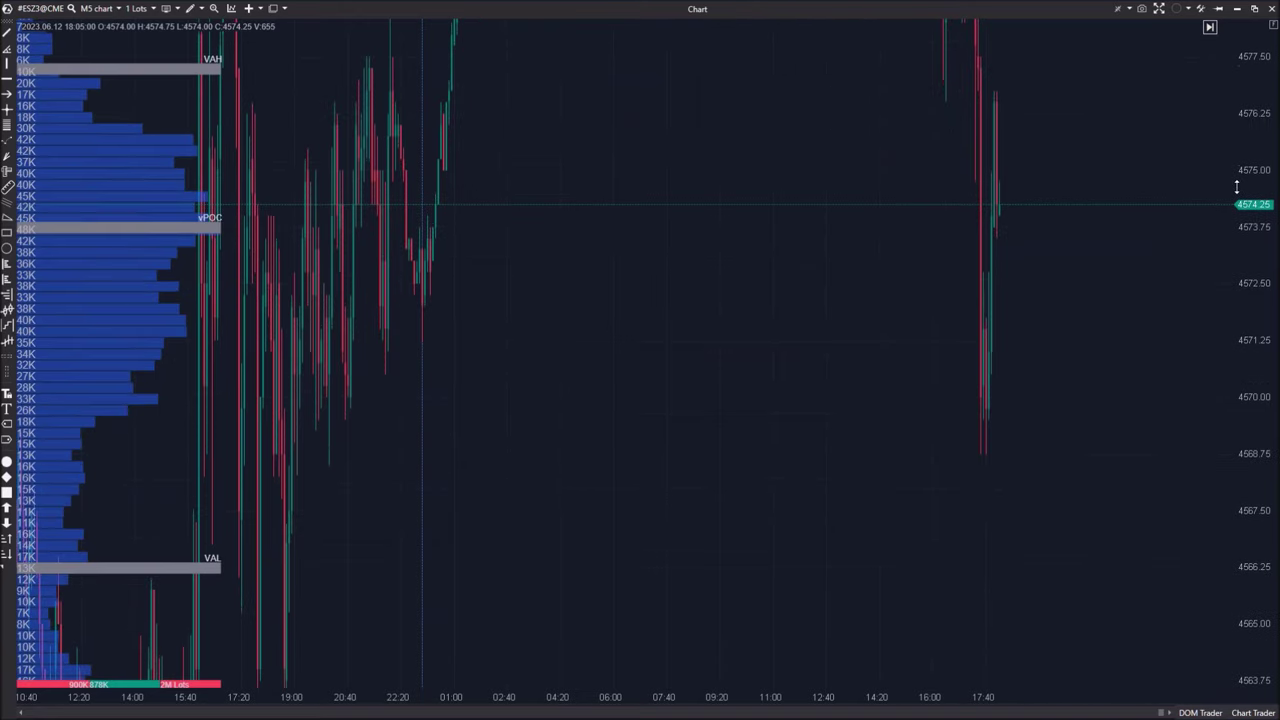
drag(429, 374, 586, 474)
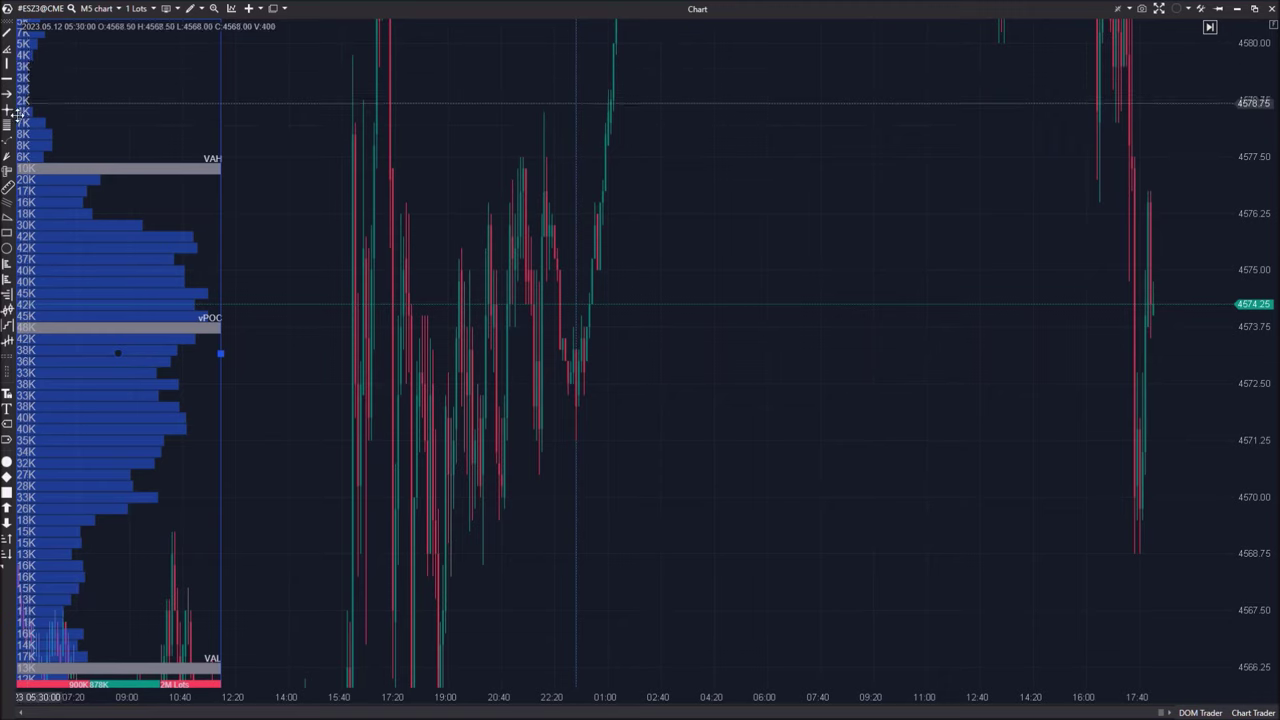
drag(849, 354, 749, 410)
drag(1268, 134, 1241, 671)
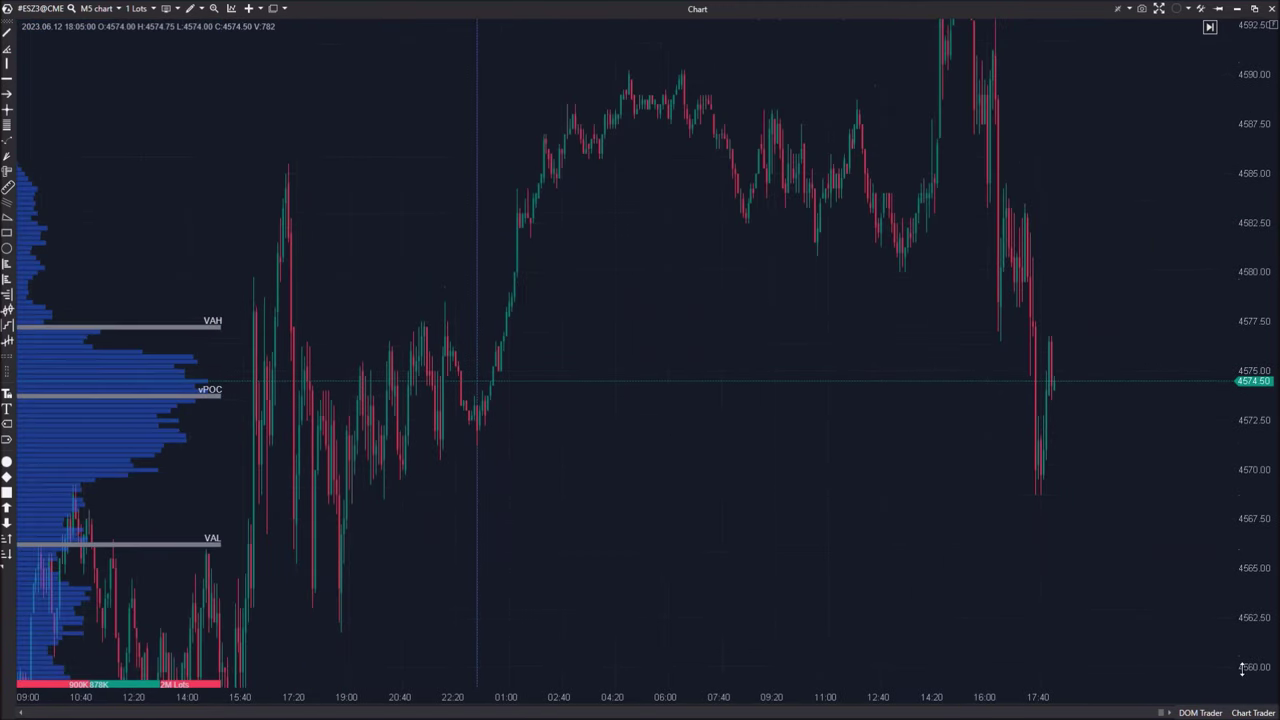
click(1130, 10)
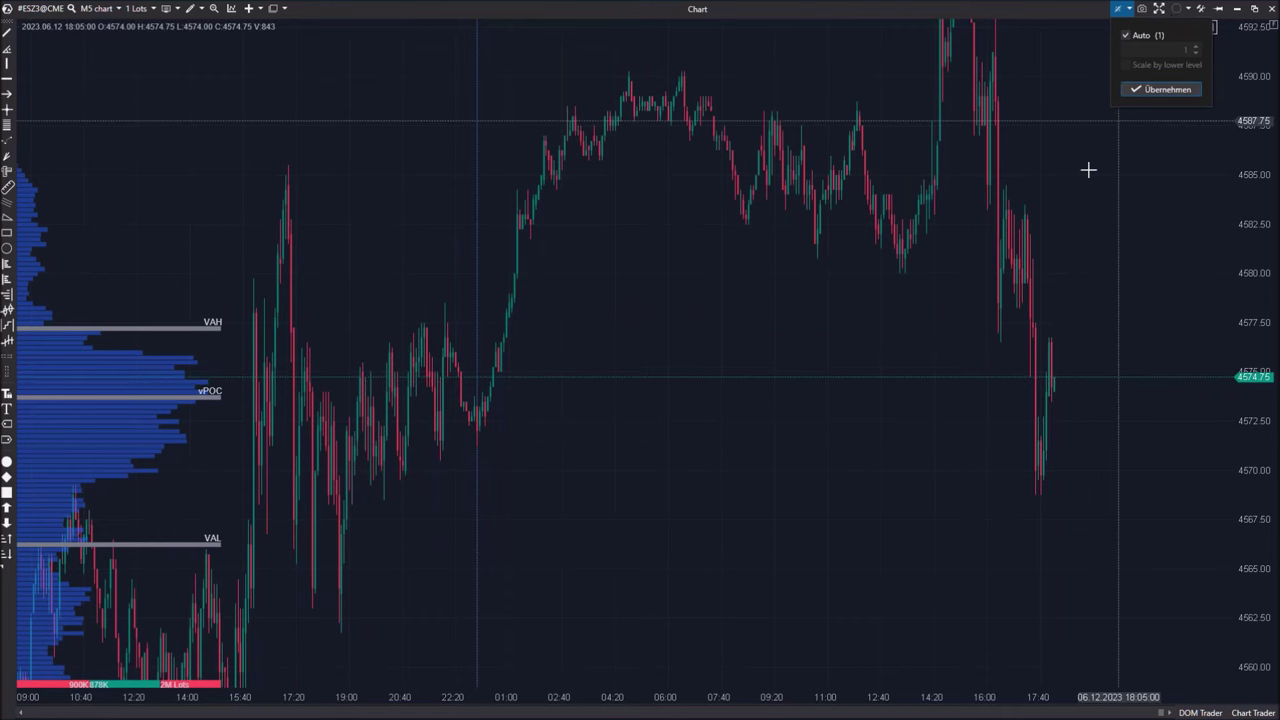
click(220, 354)
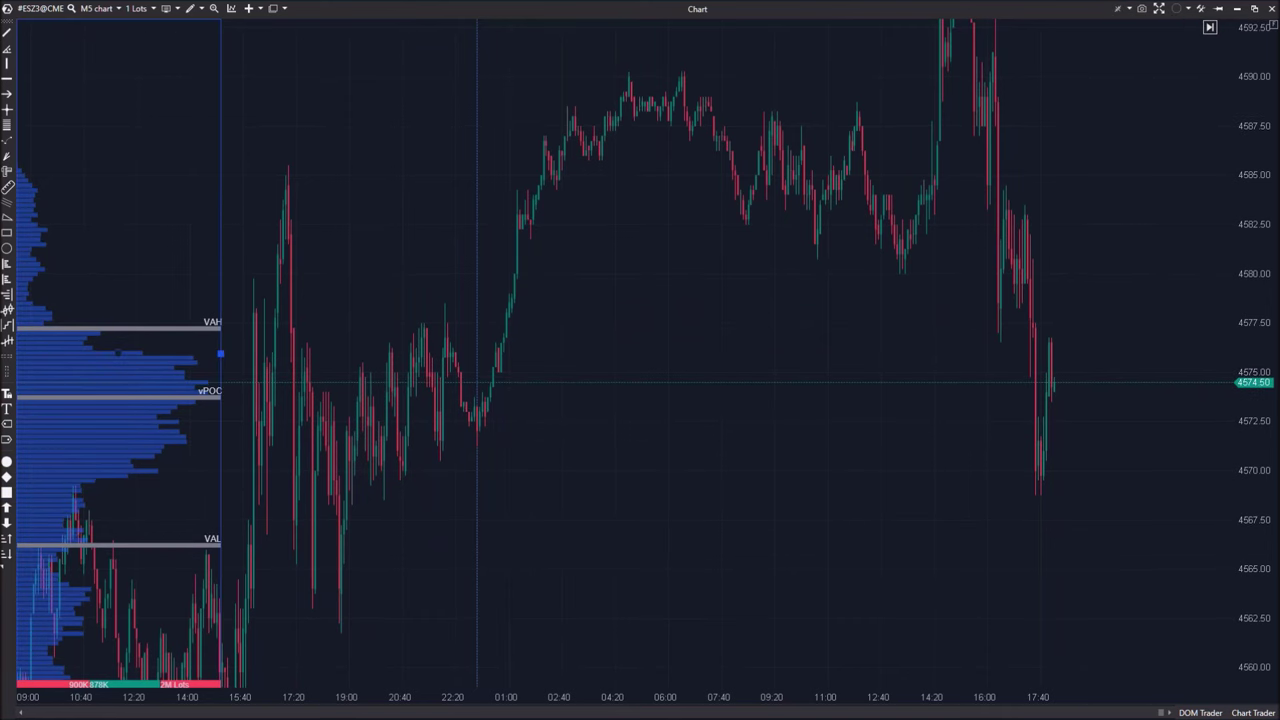
- Open a Smart Tape for the E-mini S&P 500 (ES) to view its trades, and close it again
key(alt+Tab)
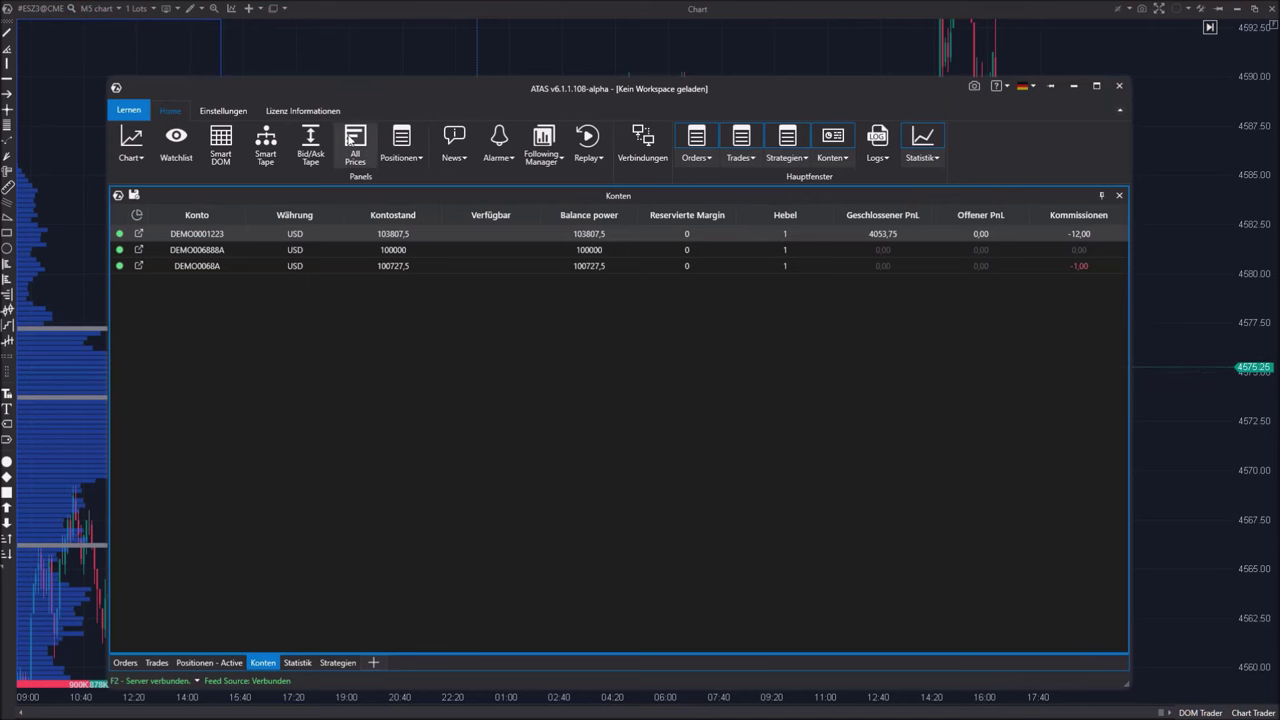
click(266, 145)
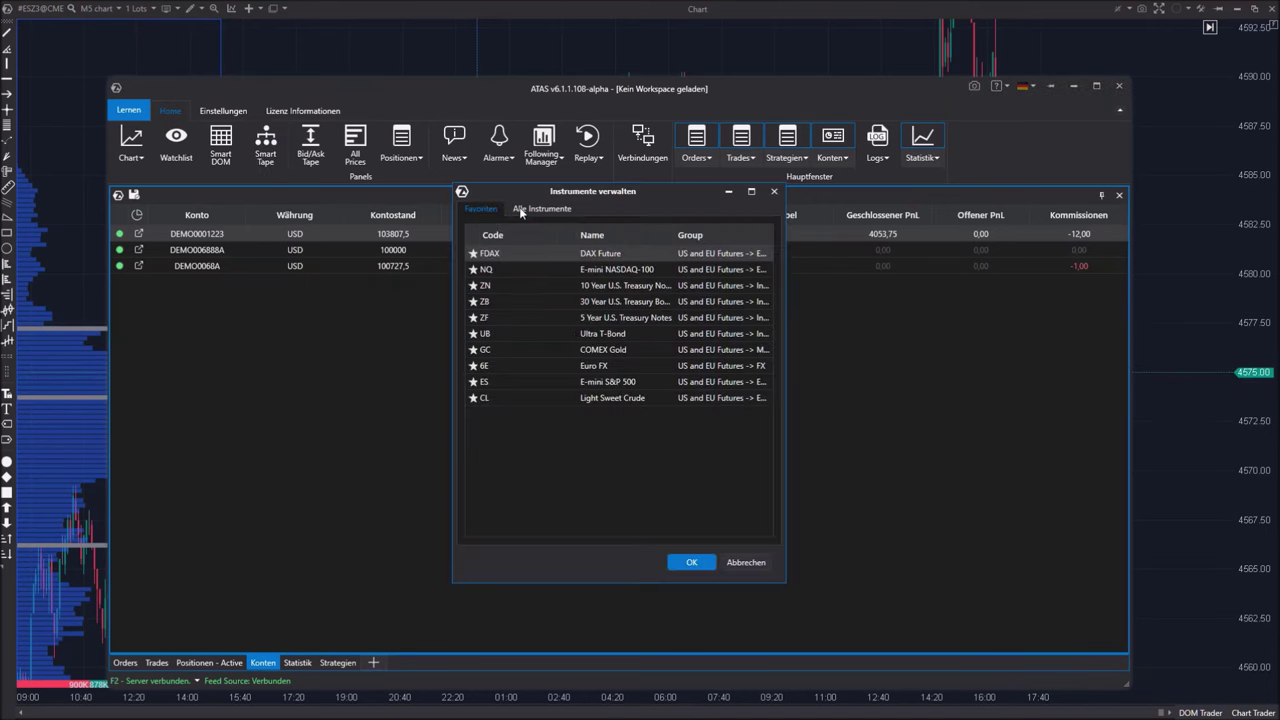
double_click(494, 385)
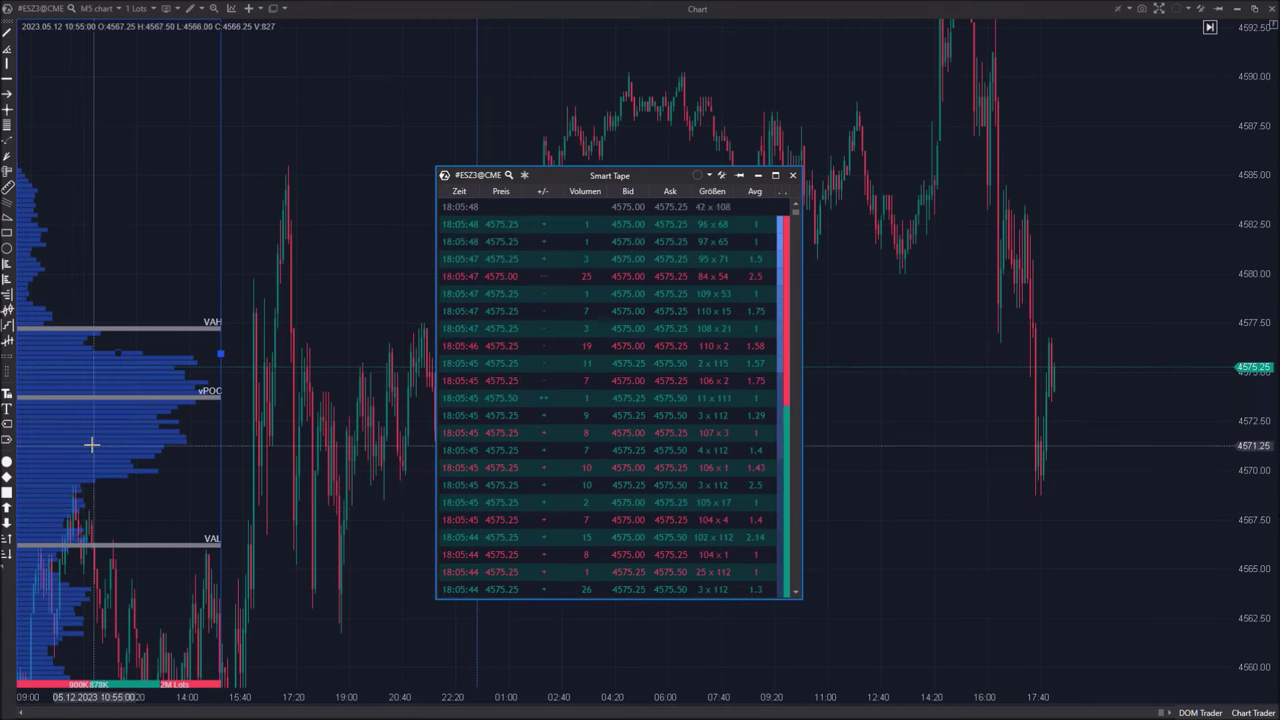
click(793, 175)
- Delete the blue fixed volume profile from the ES chart
drag(1261, 204, 1247, 342)
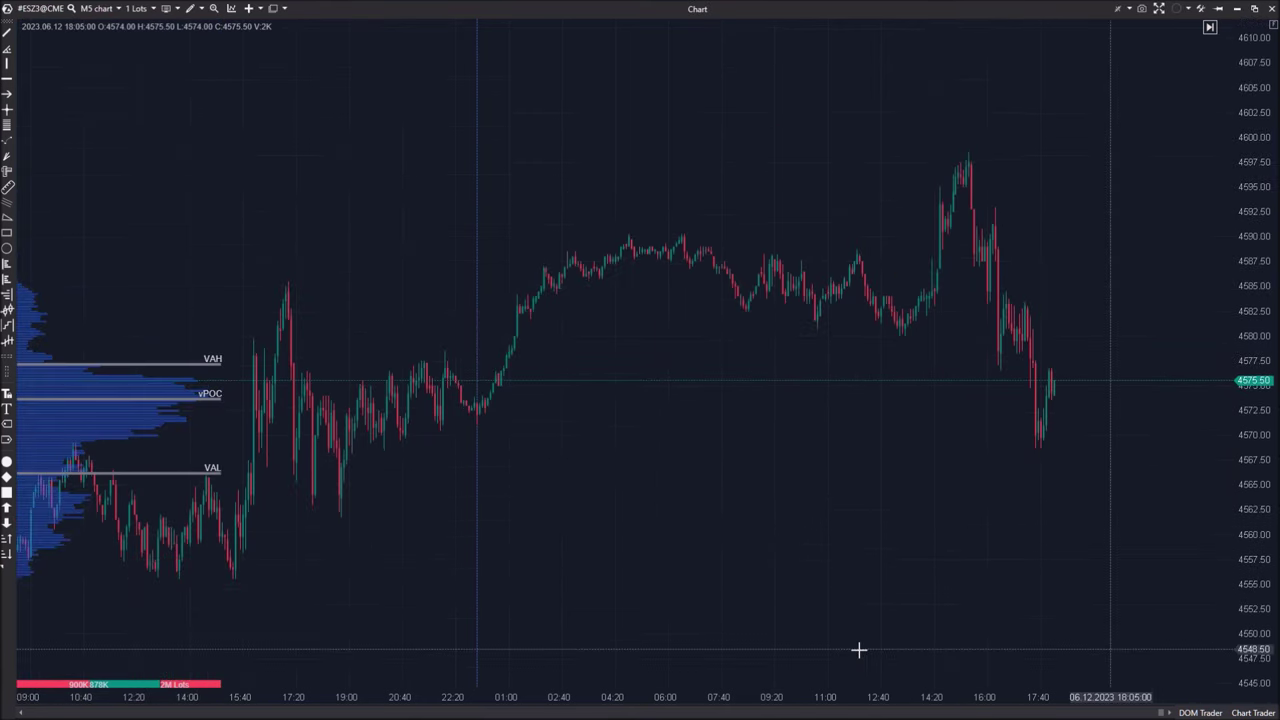
drag(509, 694, 651, 686)
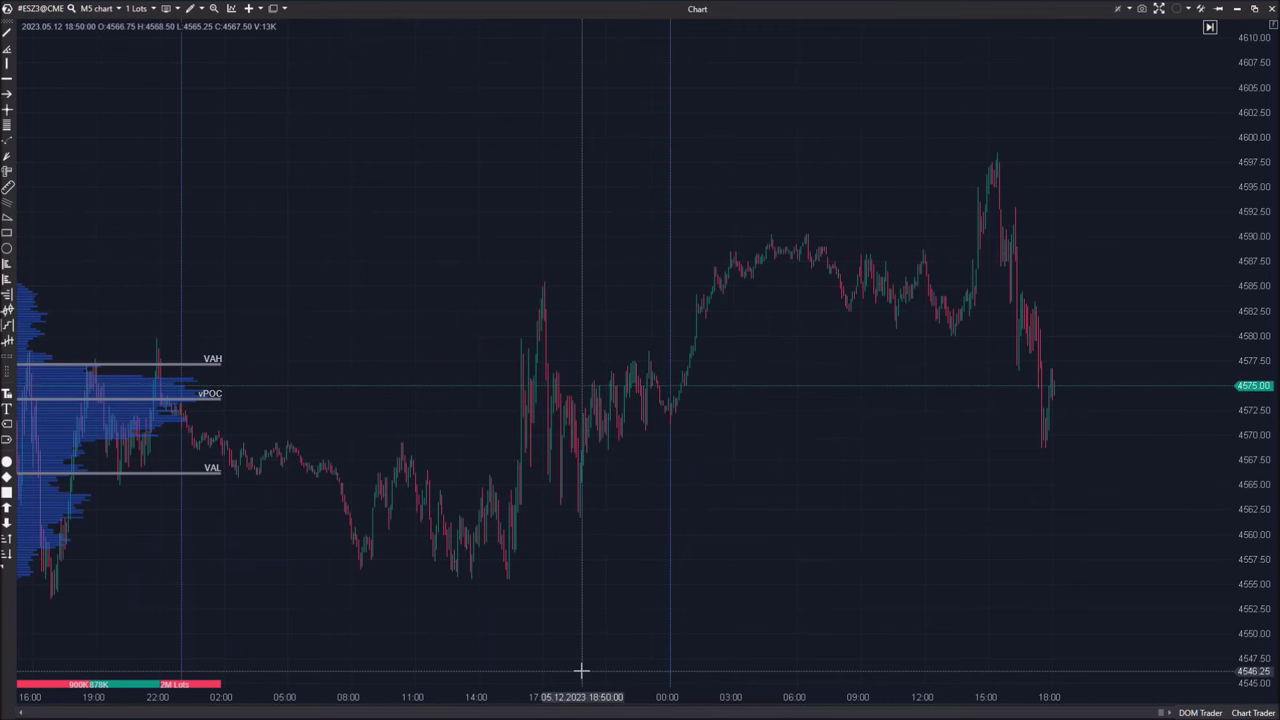
click(120, 405)
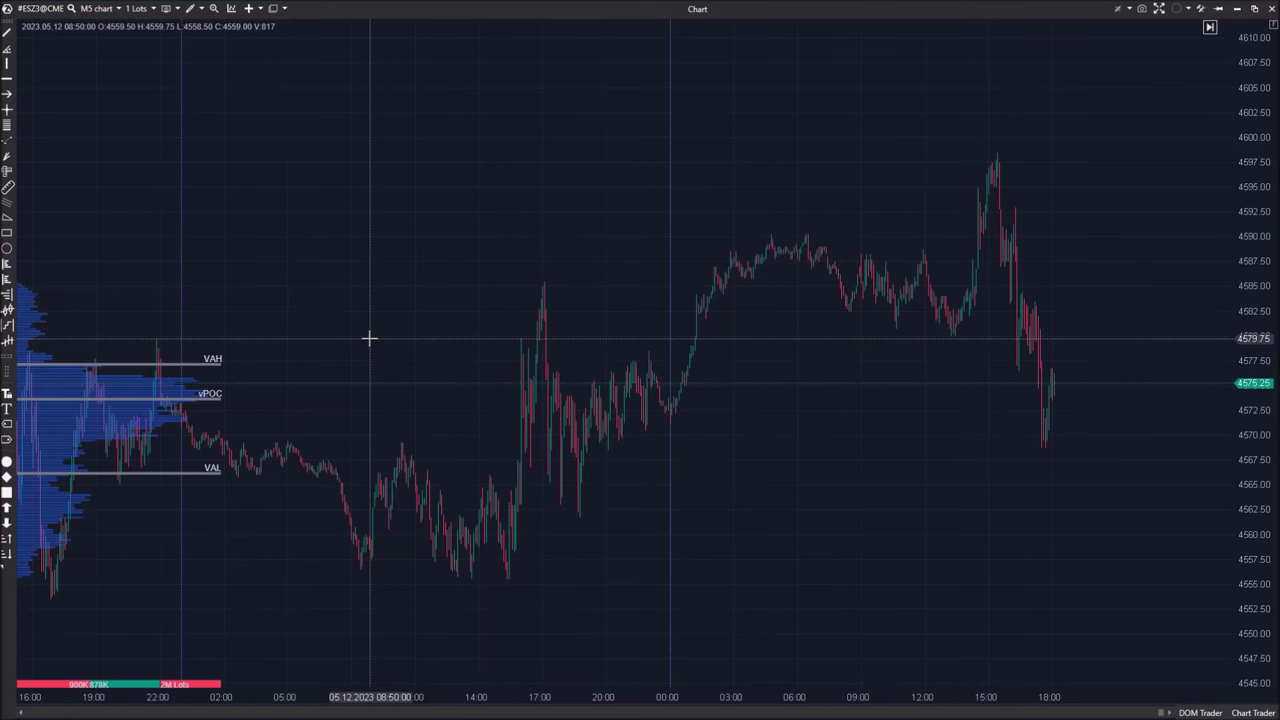
click(221, 341)
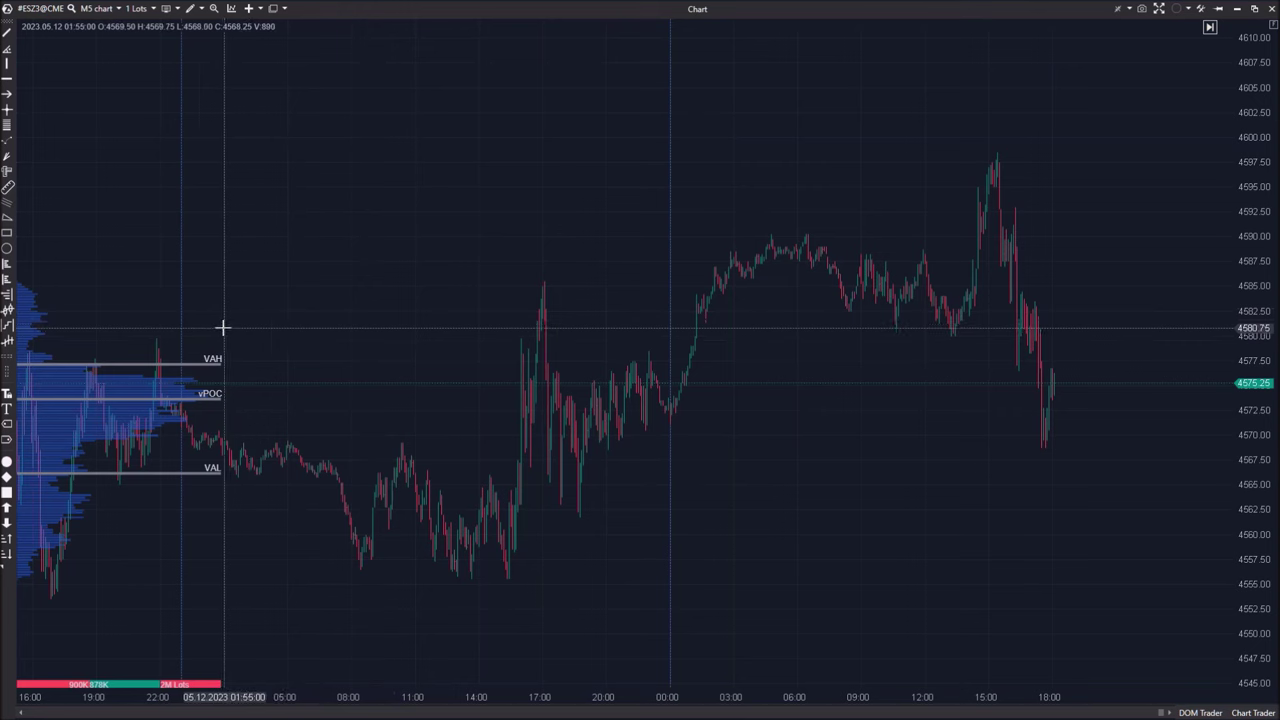
key(Delete)
- Add a Fixed Market profile & TPO drawing to the chart and delete it again
drag(704, 418, 571, 463)
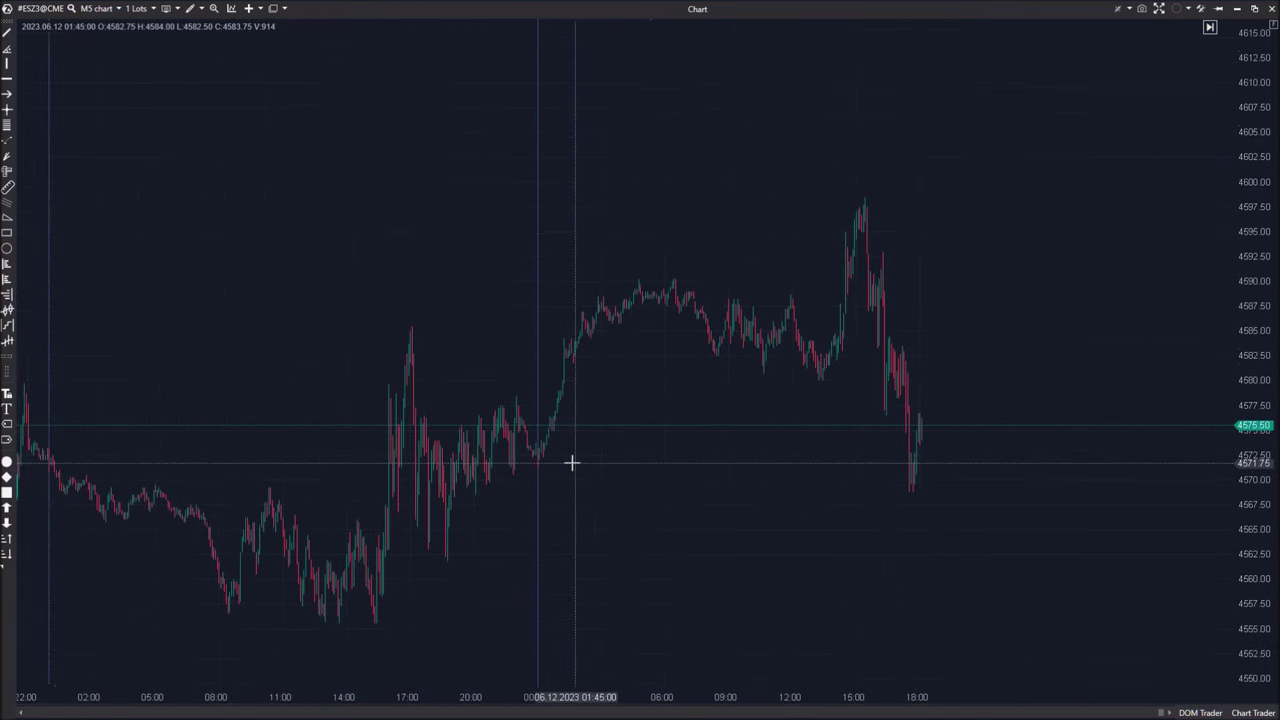
click(199, 8)
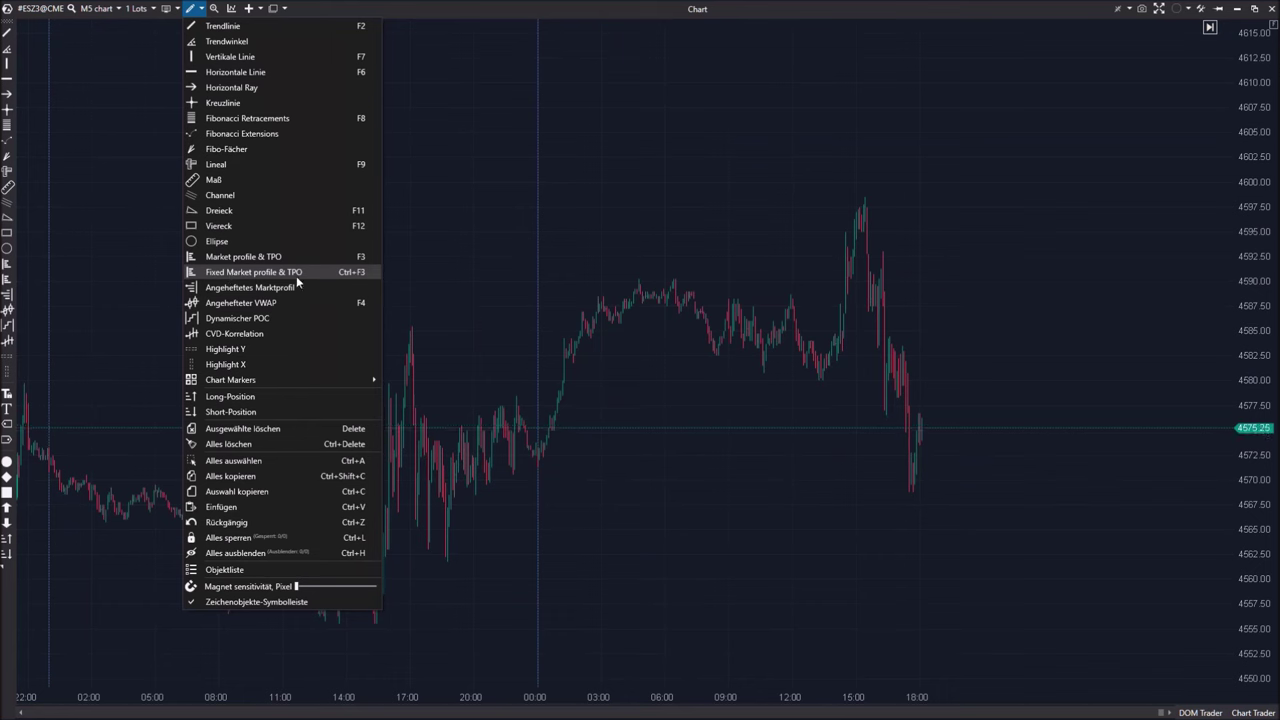
click(259, 273)
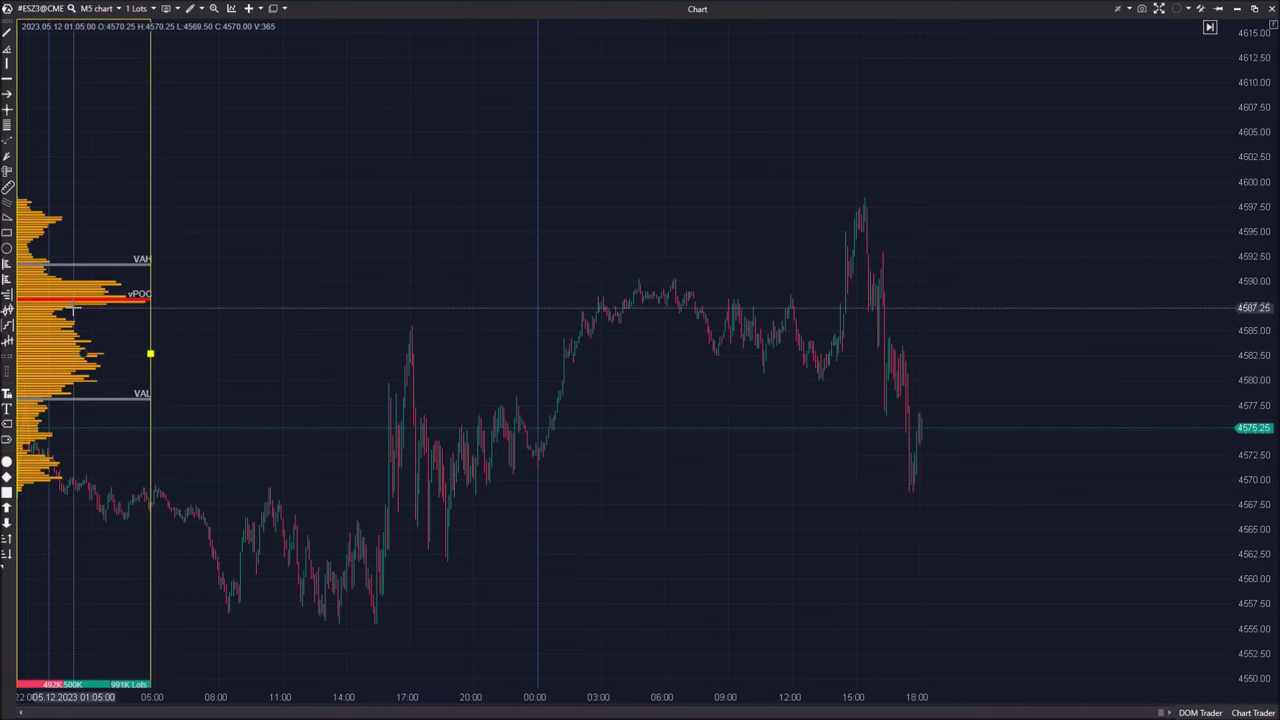
drag(148, 300, 126, 337)
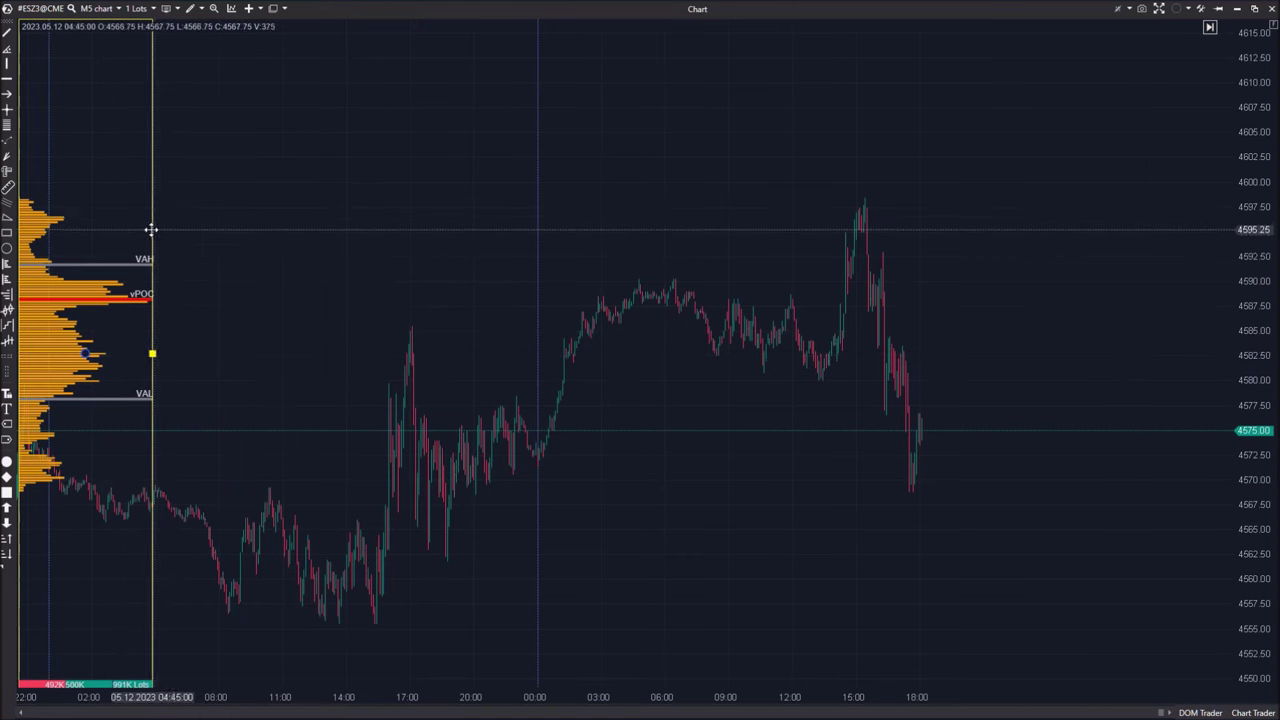
key(Delete)
- Draw a Market profile & TPO spanning about 13:30 to 03:30 across the day change, and delete it after shifting it slightly
click(199, 9)
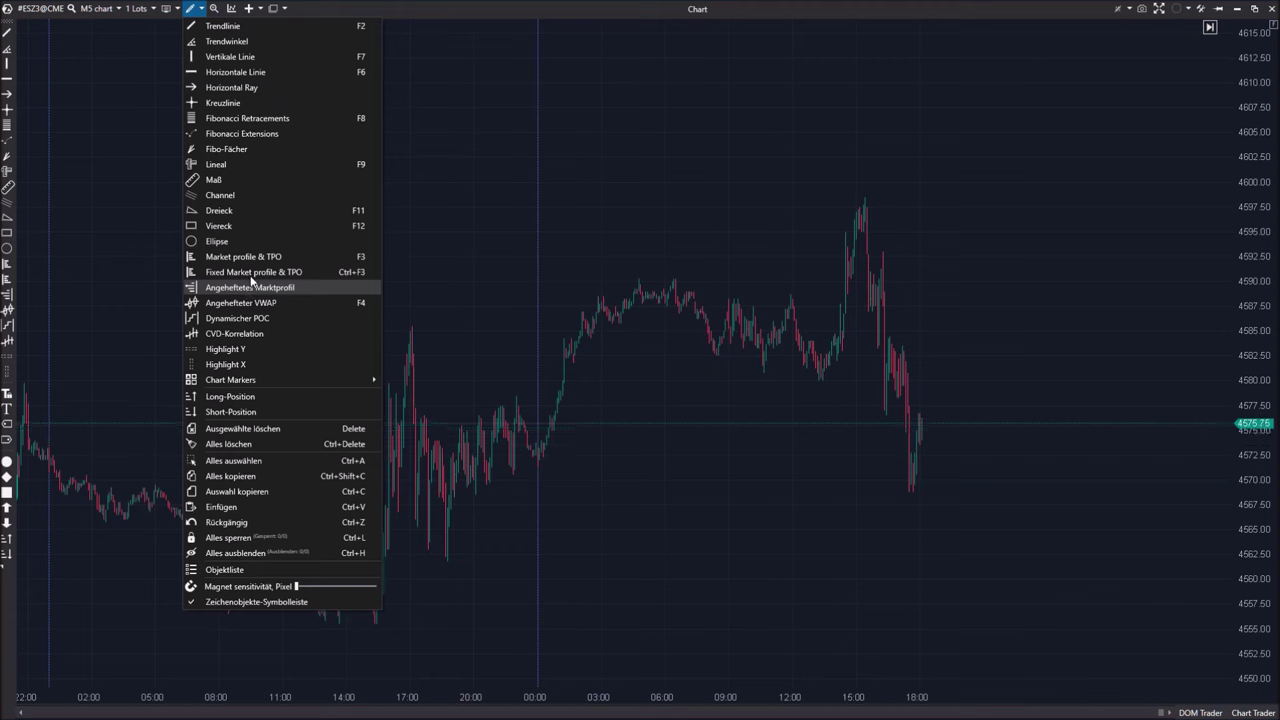
click(245, 257)
drag(331, 306, 608, 641)
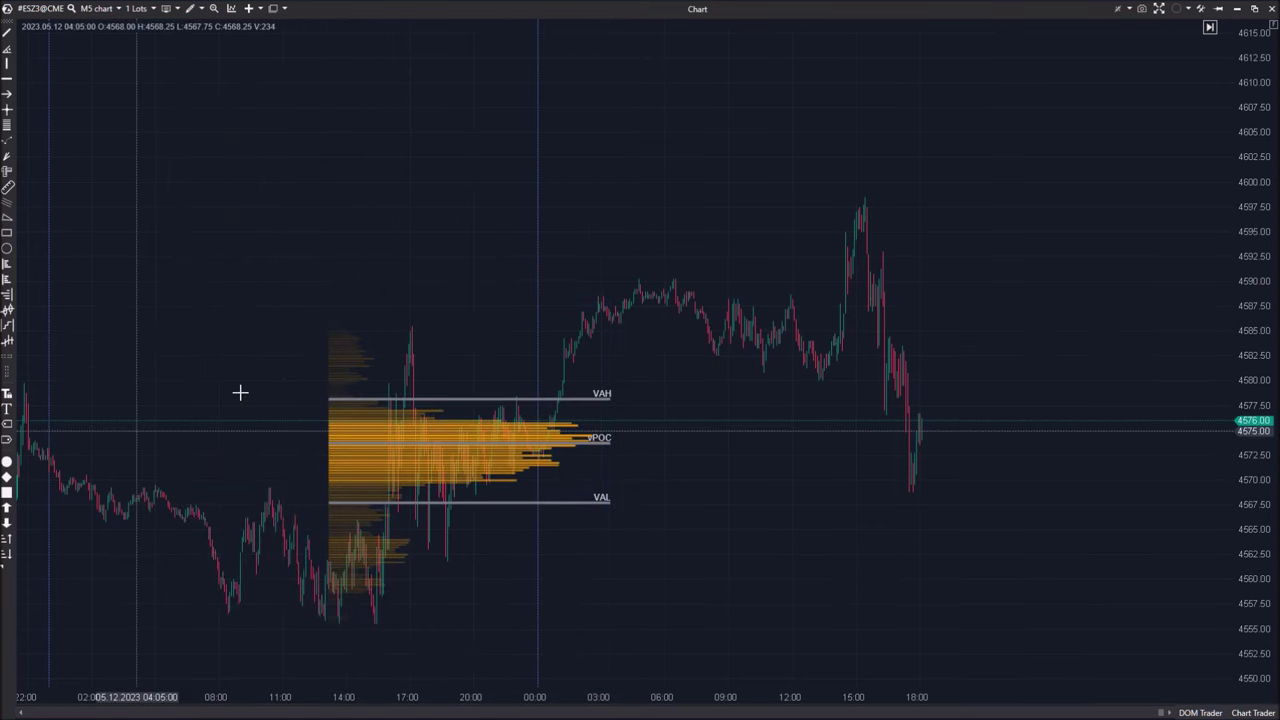
drag(329, 456, 349, 456)
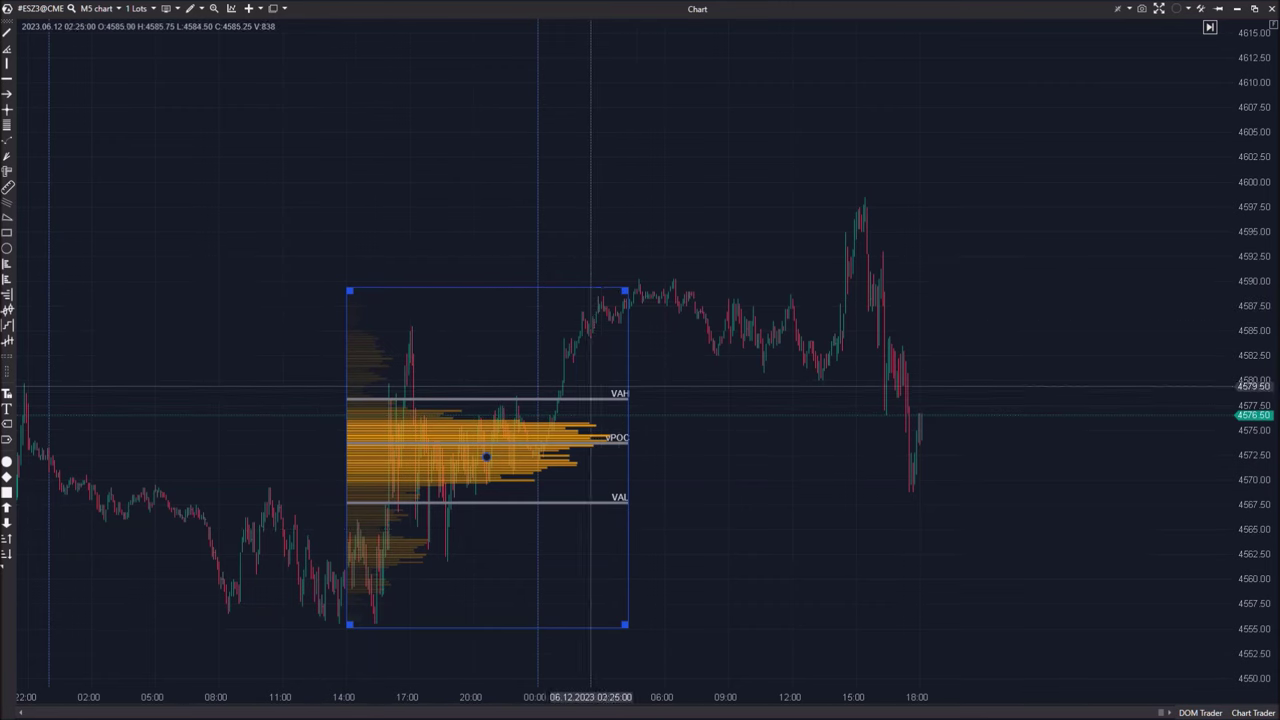
key(Delete)
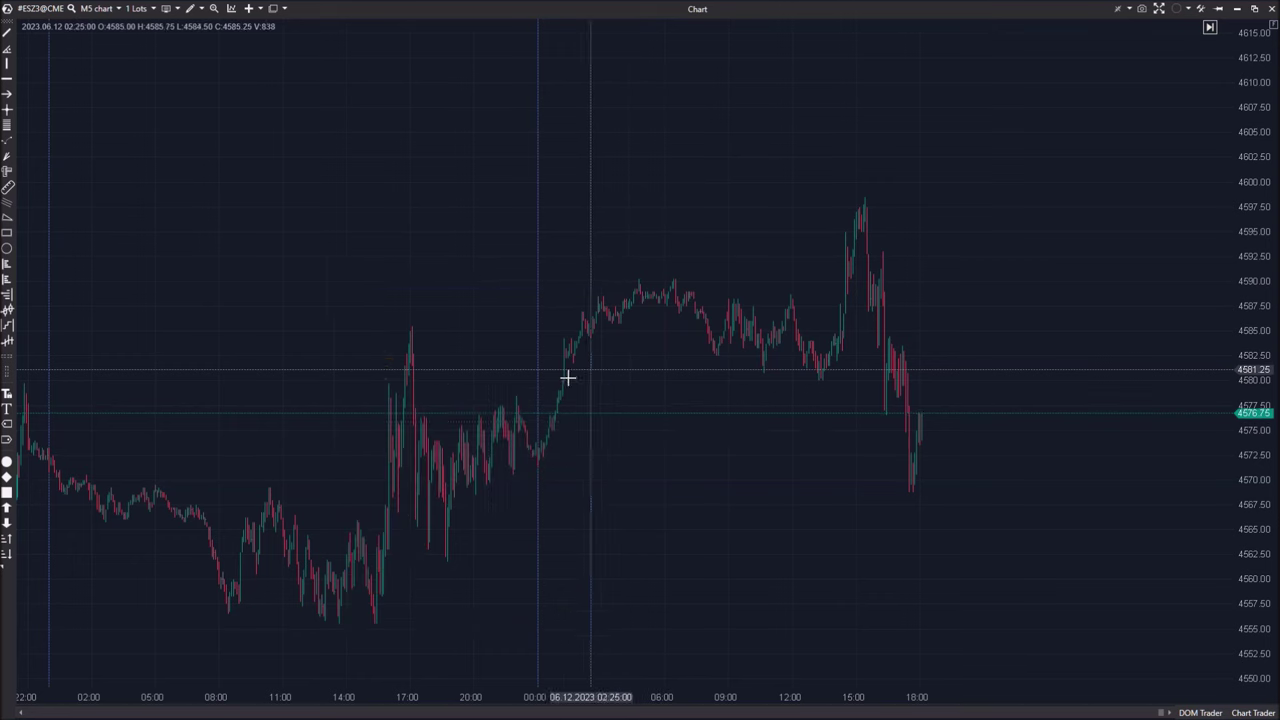
- Find the TPO indicator in the indicator library and add Market profile & TPO to the ES chart
right_click(432, 233)
click(489, 397)
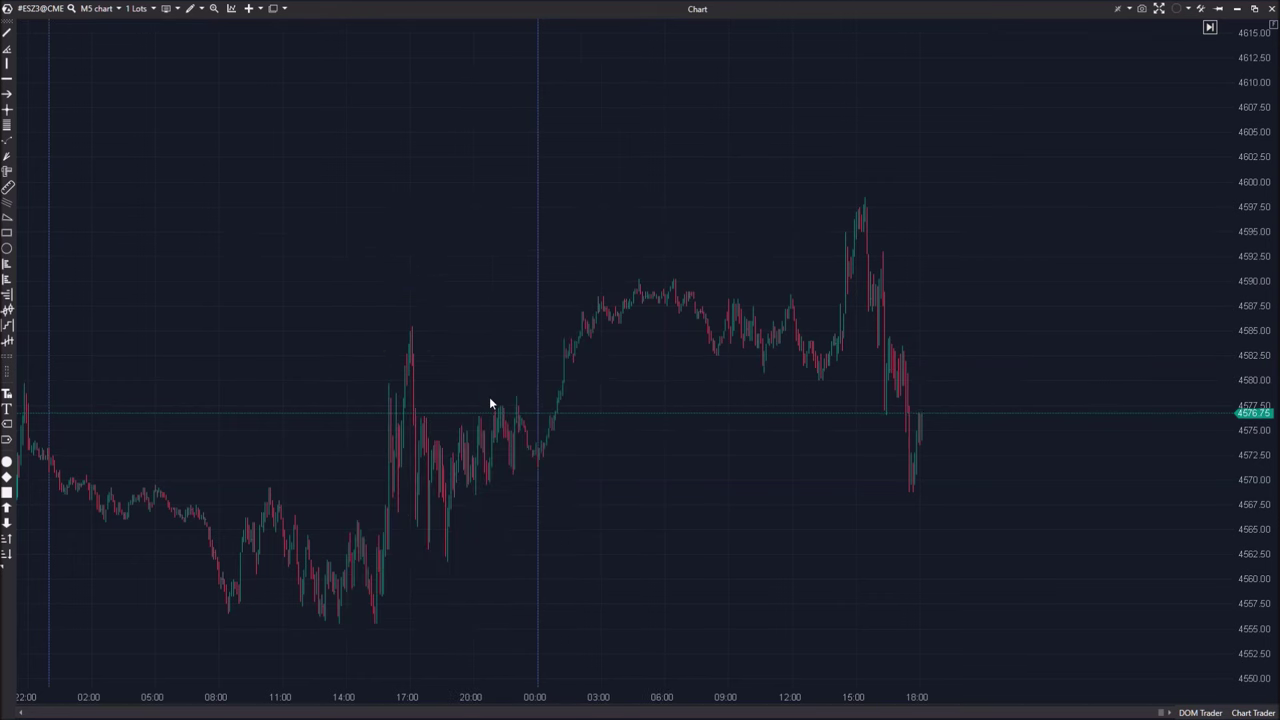
text(tpo)
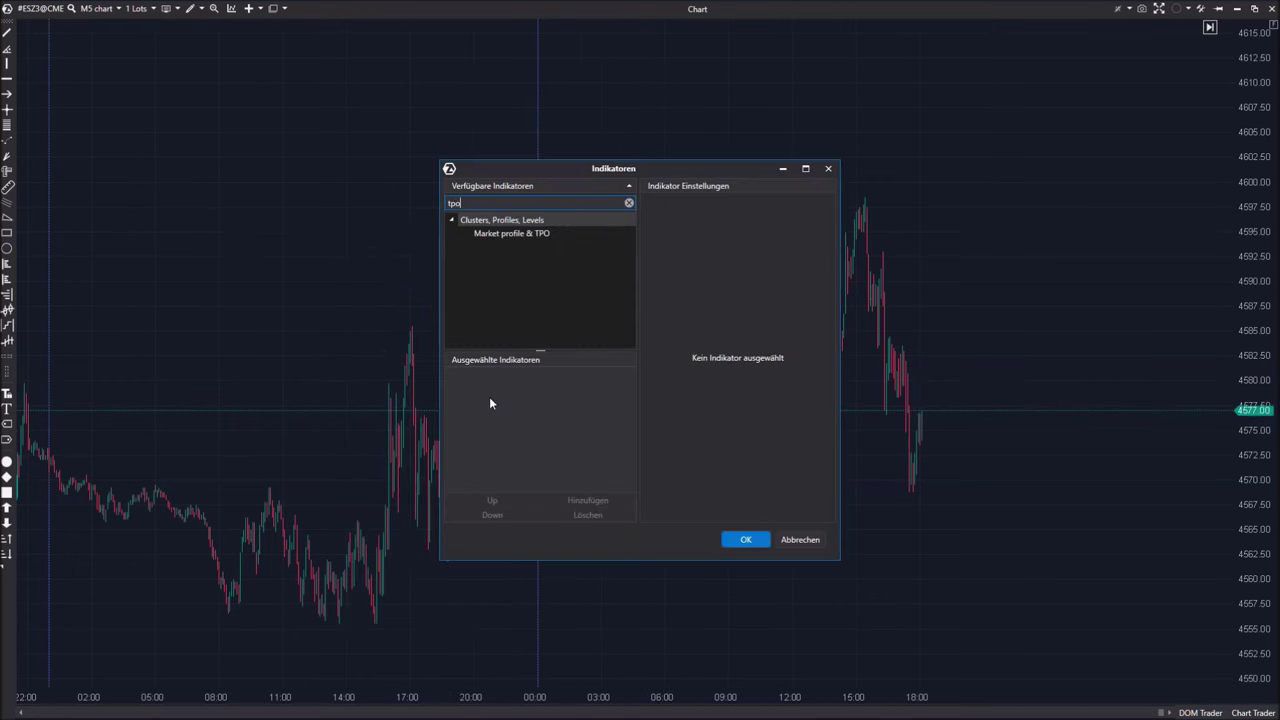
mouse_move(512, 234)
mouse_down()
mouse_move(539, 442)
mouse_move(583, 452)
mouse_up()
drag(660, 168, 330, 229)
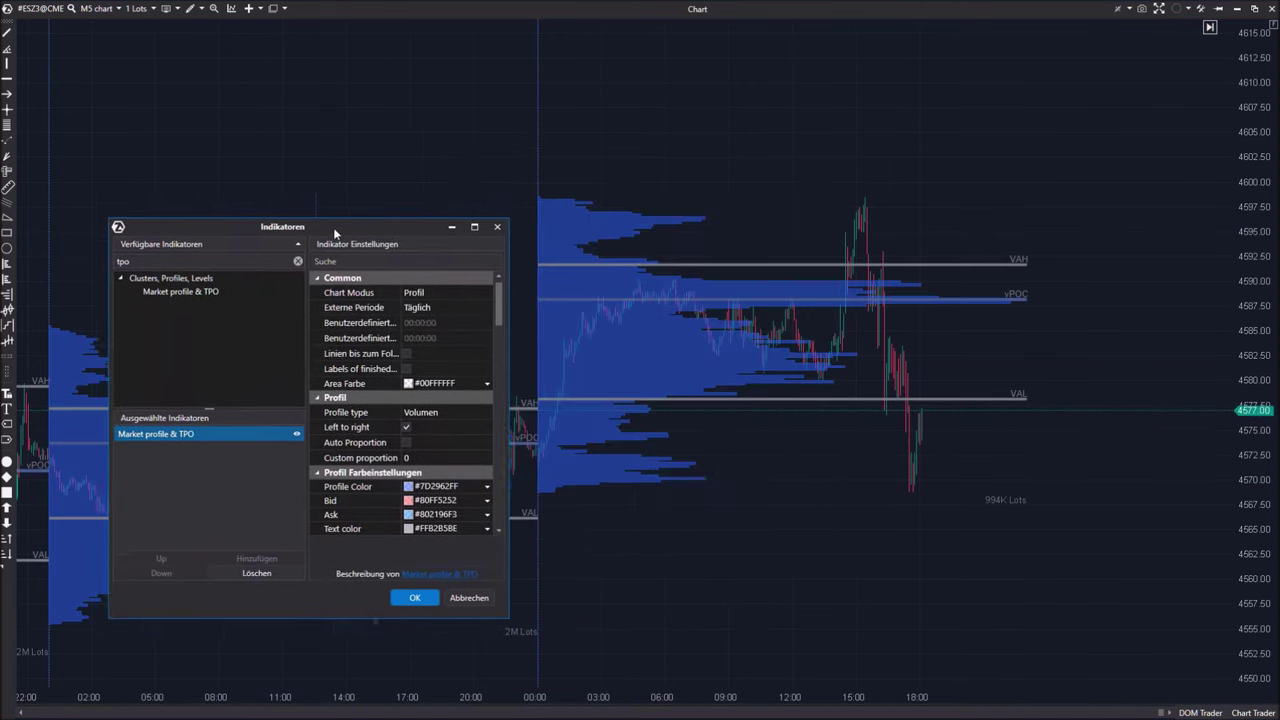
- Review the profile's external period choices, keep it on daily (Täglich), and confirm the Market profile & TPO indicator
click(414, 297)
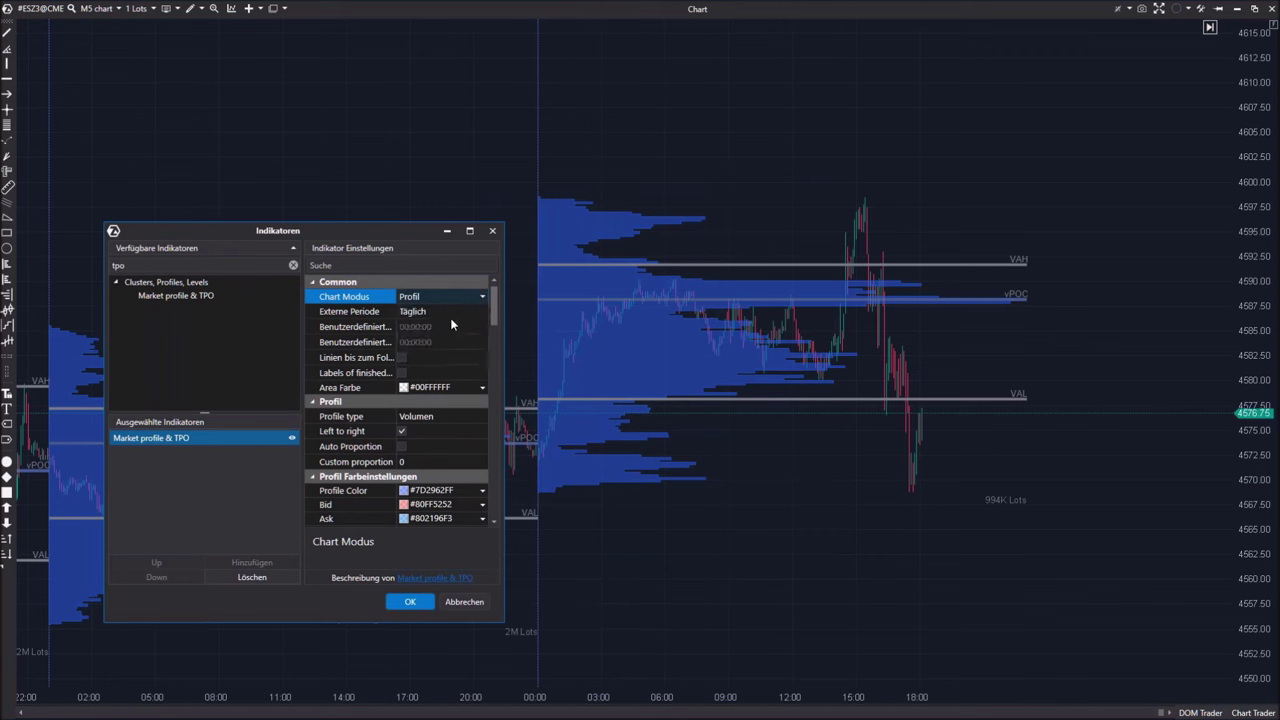
click(433, 311)
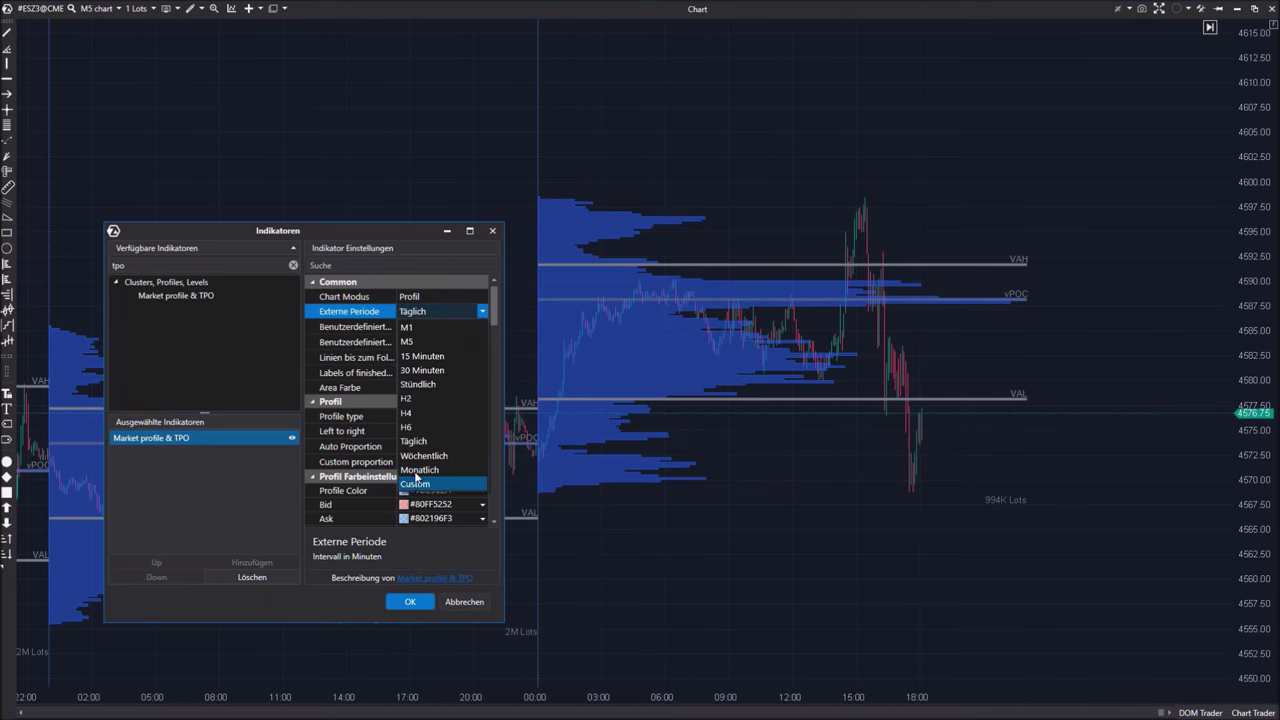
click(416, 313)
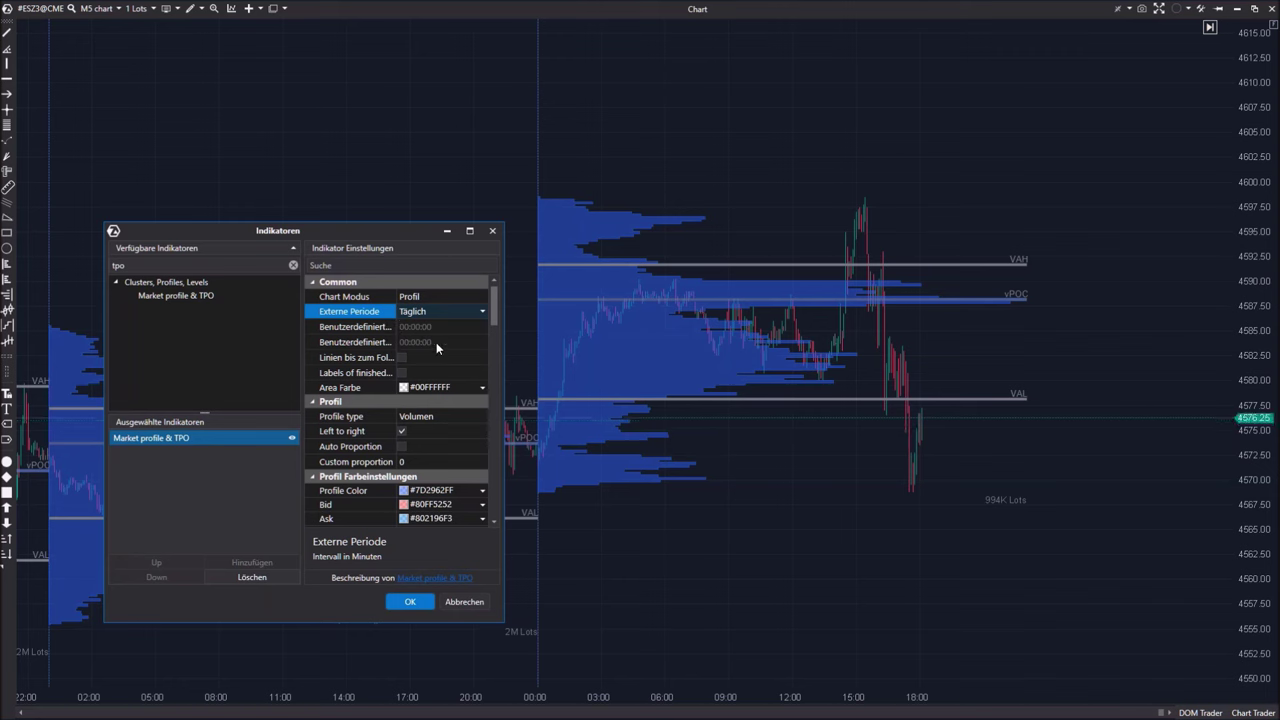
click(411, 602)
- Load 50 days of history into the M5 chart
scroll(414, 692, down, 5)
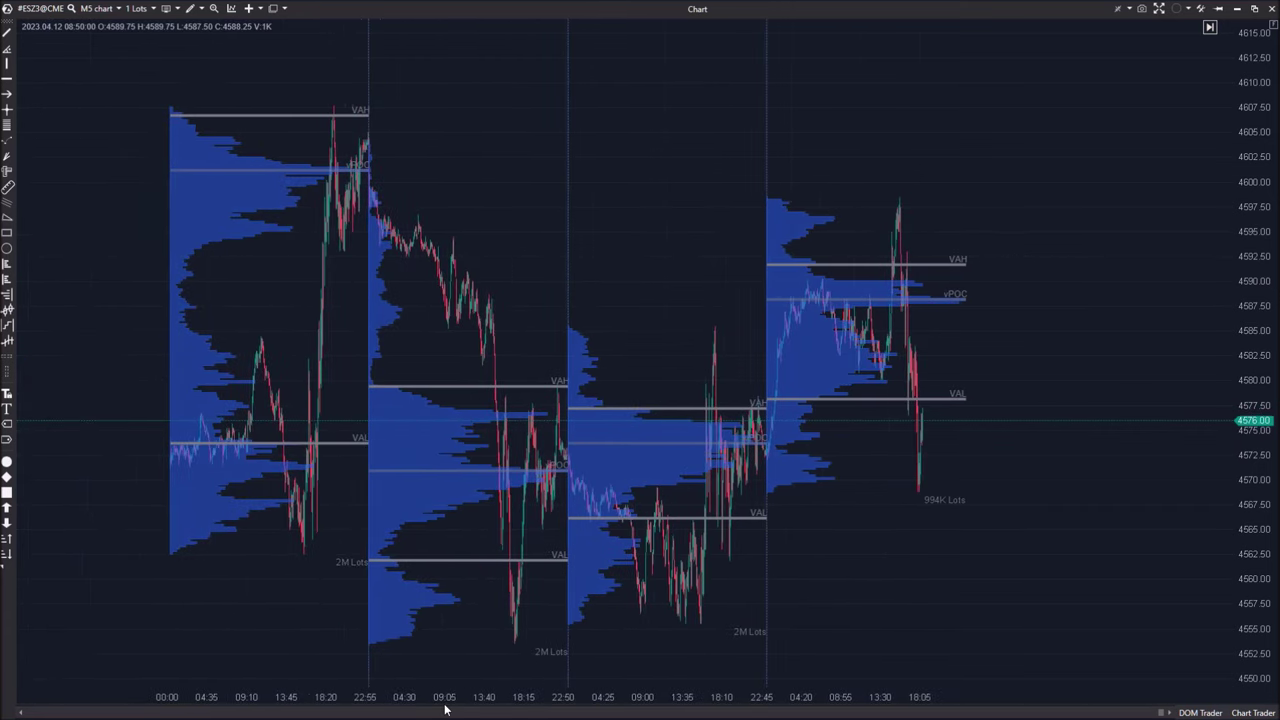
click(100, 8)
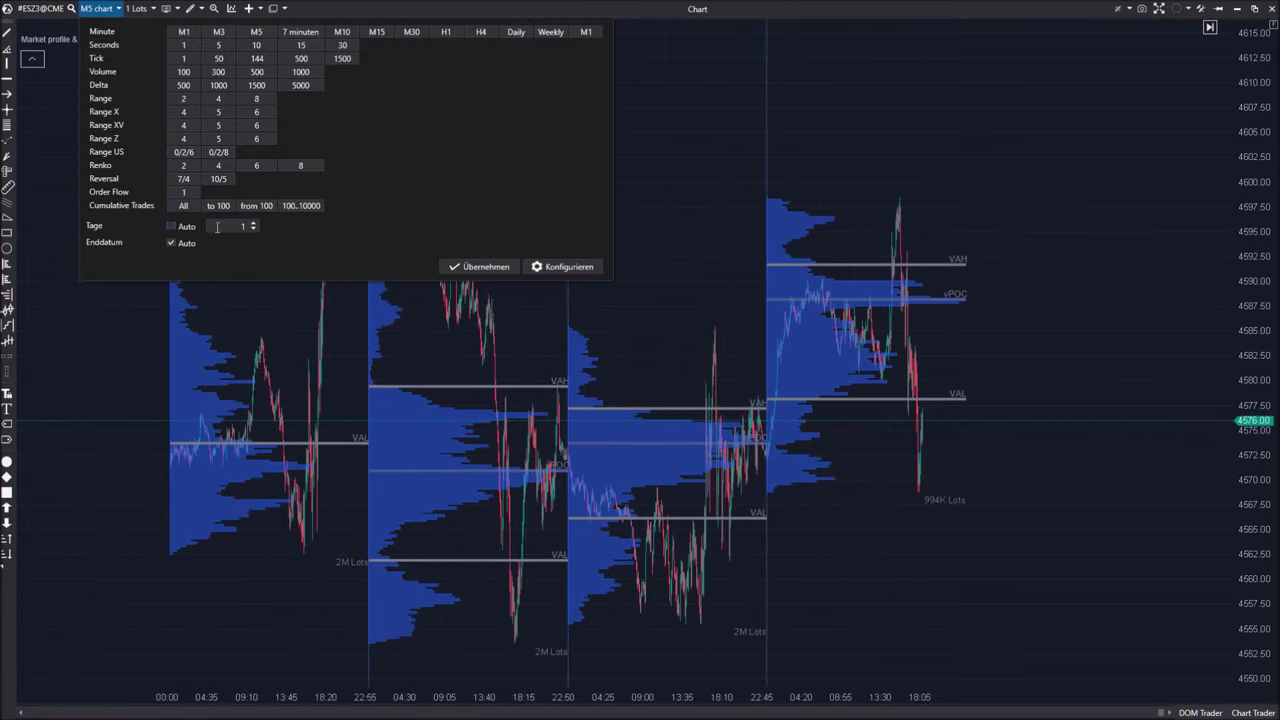
text(50,)
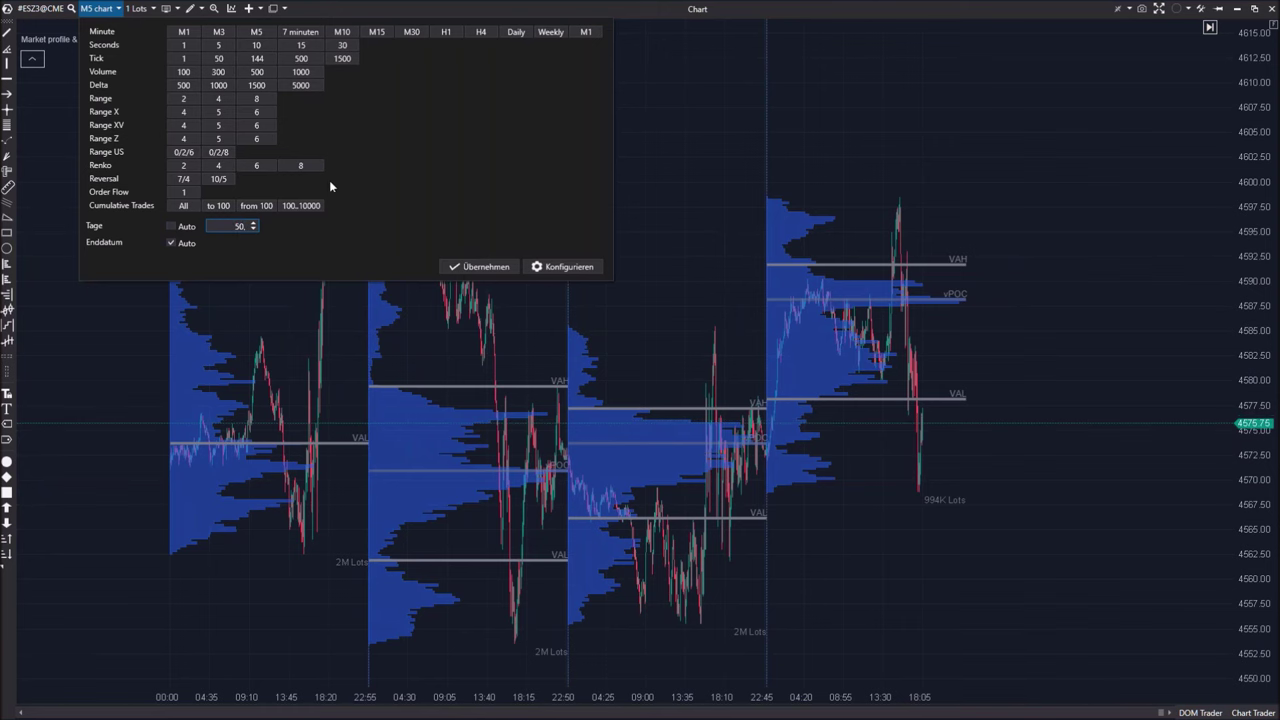
click(486, 267)
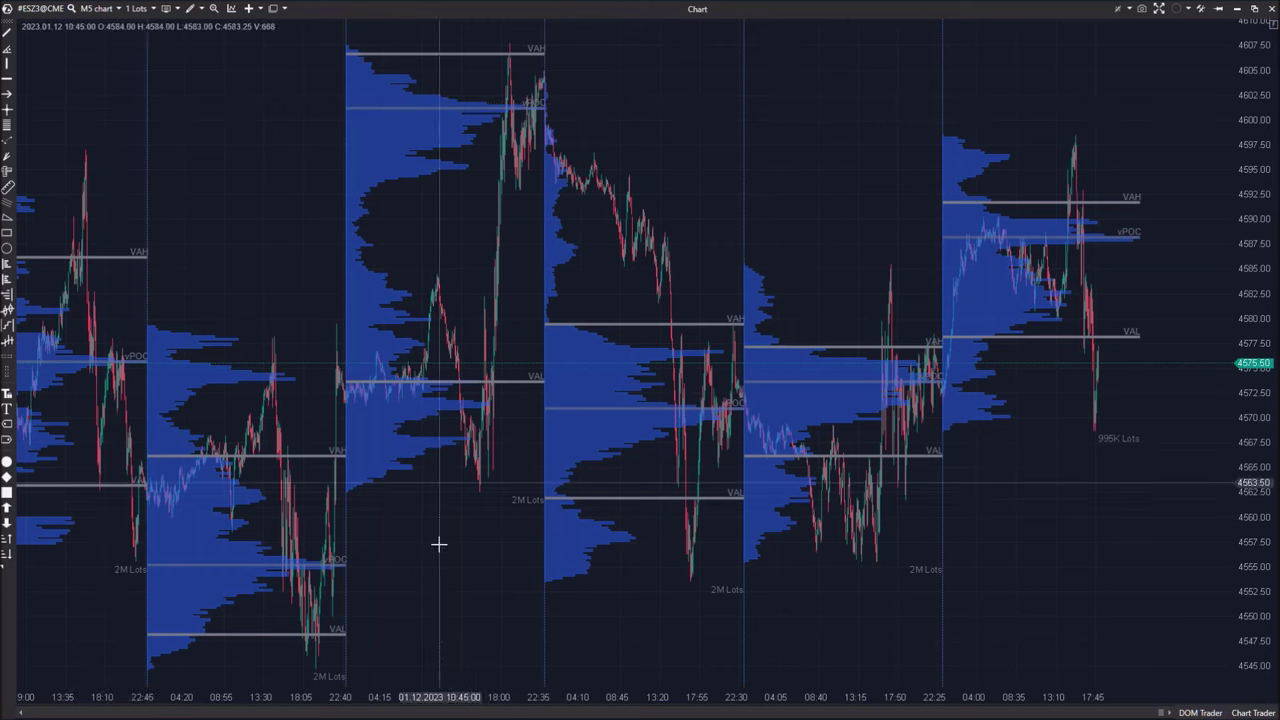
- Examine the daily volume profiles with their VAH, vPOC and VAL lines across the previous trading days
drag(1246, 300, 1200, 465)
drag(489, 460, 635, 431)
drag(410, 677, 737, 602)
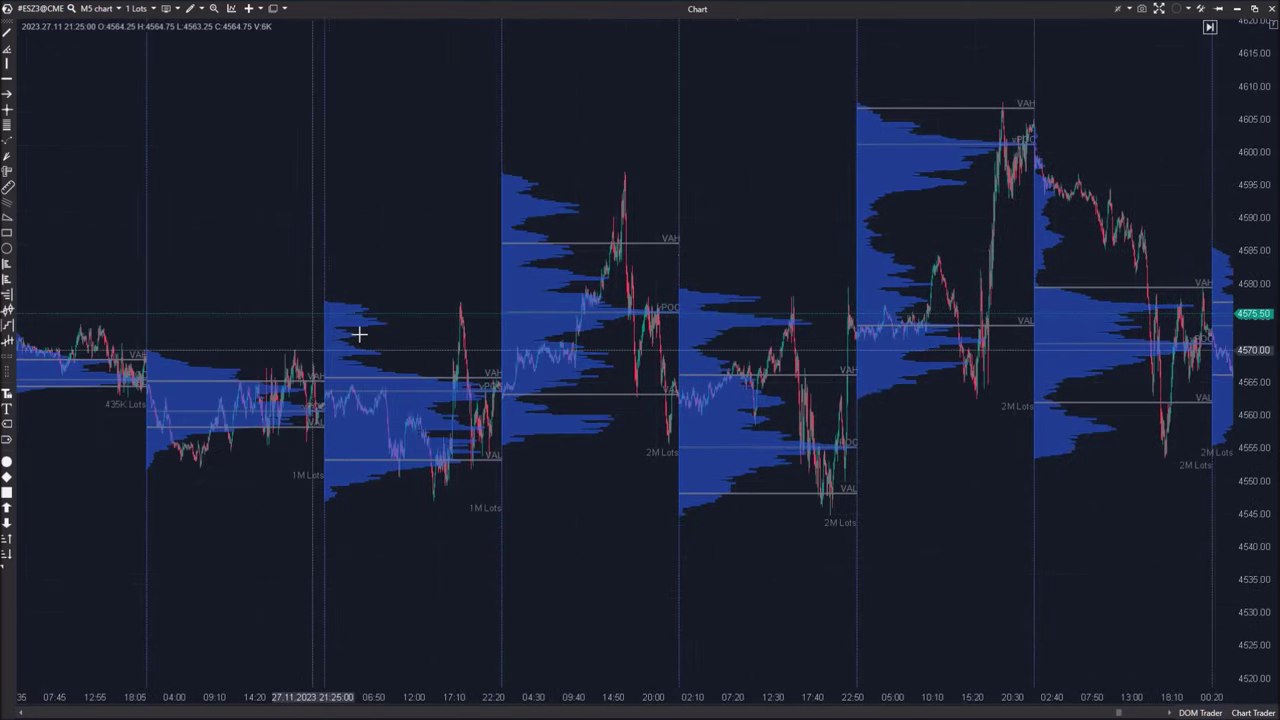
drag(263, 546, 537, 488)
drag(360, 540, 556, 558)
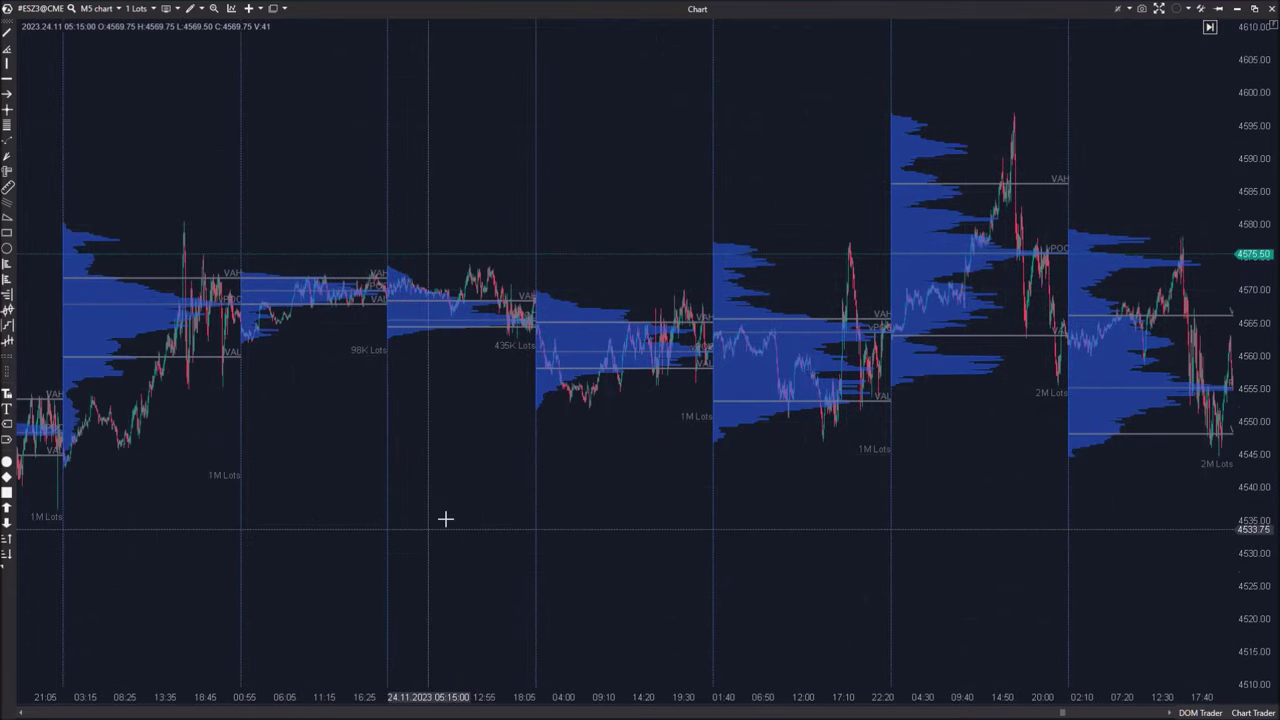
drag(497, 372, 400, 409)
drag(522, 505, 466, 497)
drag(1251, 566, 1255, 243)
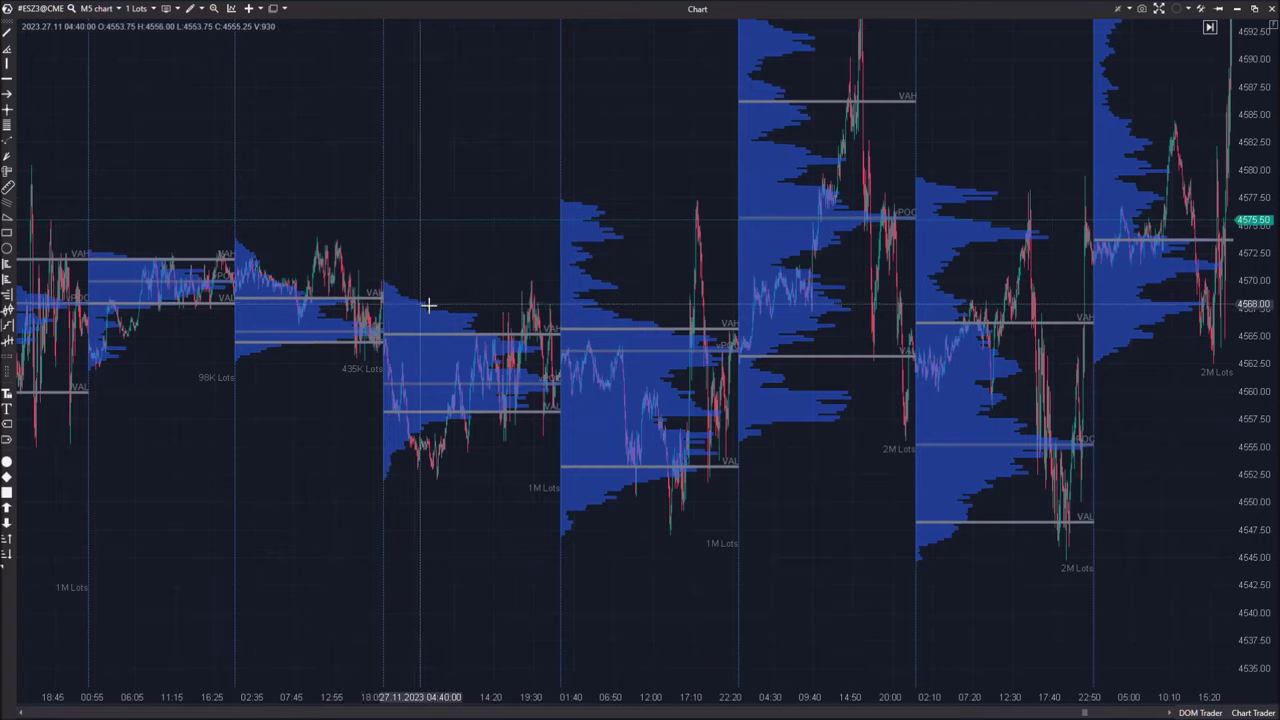
drag(428, 304, 470, 326)
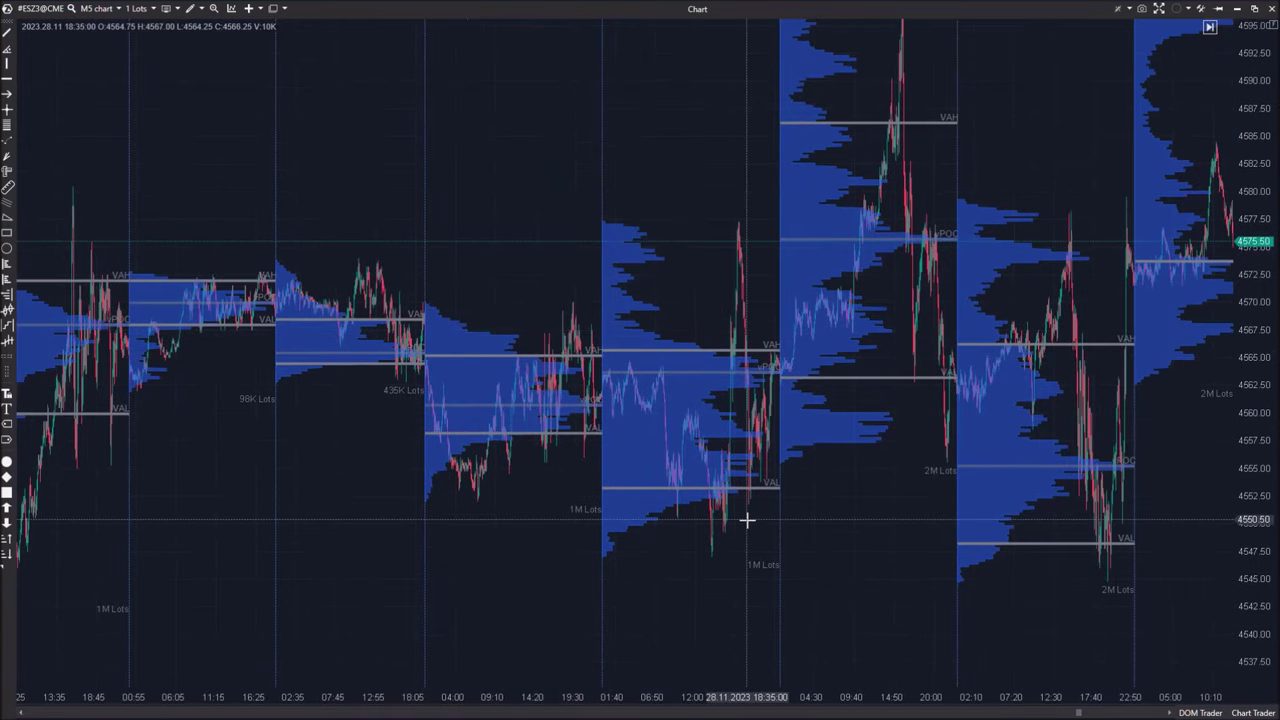
drag(747, 520, 449, 543)
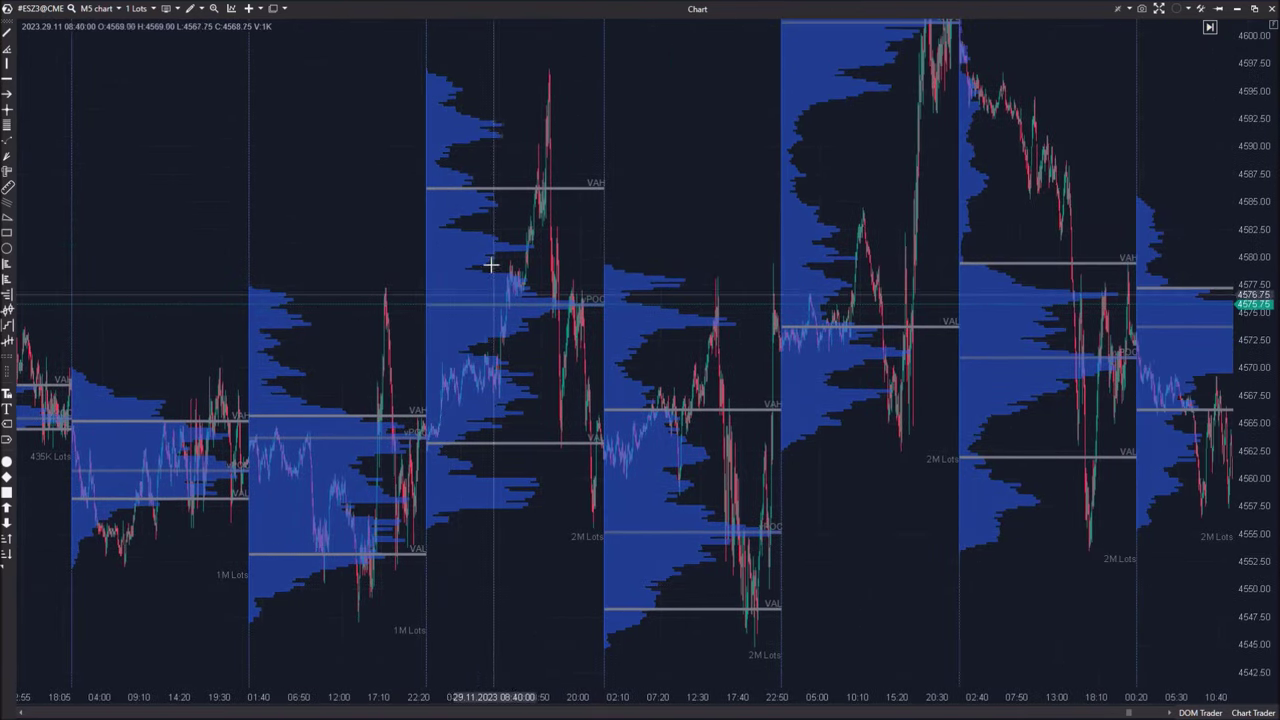
drag(663, 580, 340, 610)
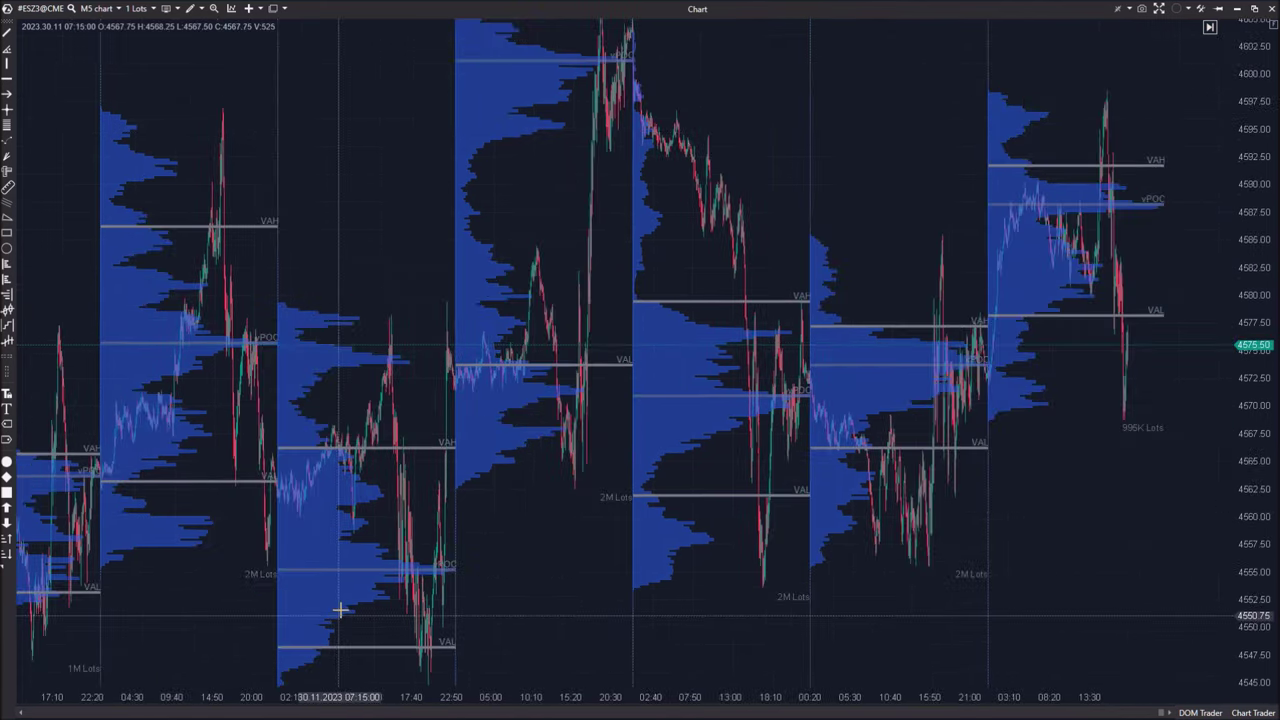
drag(587, 446, 443, 540)
drag(345, 527, 545, 374)
drag(499, 696, 611, 675)
drag(784, 600, 662, 627)
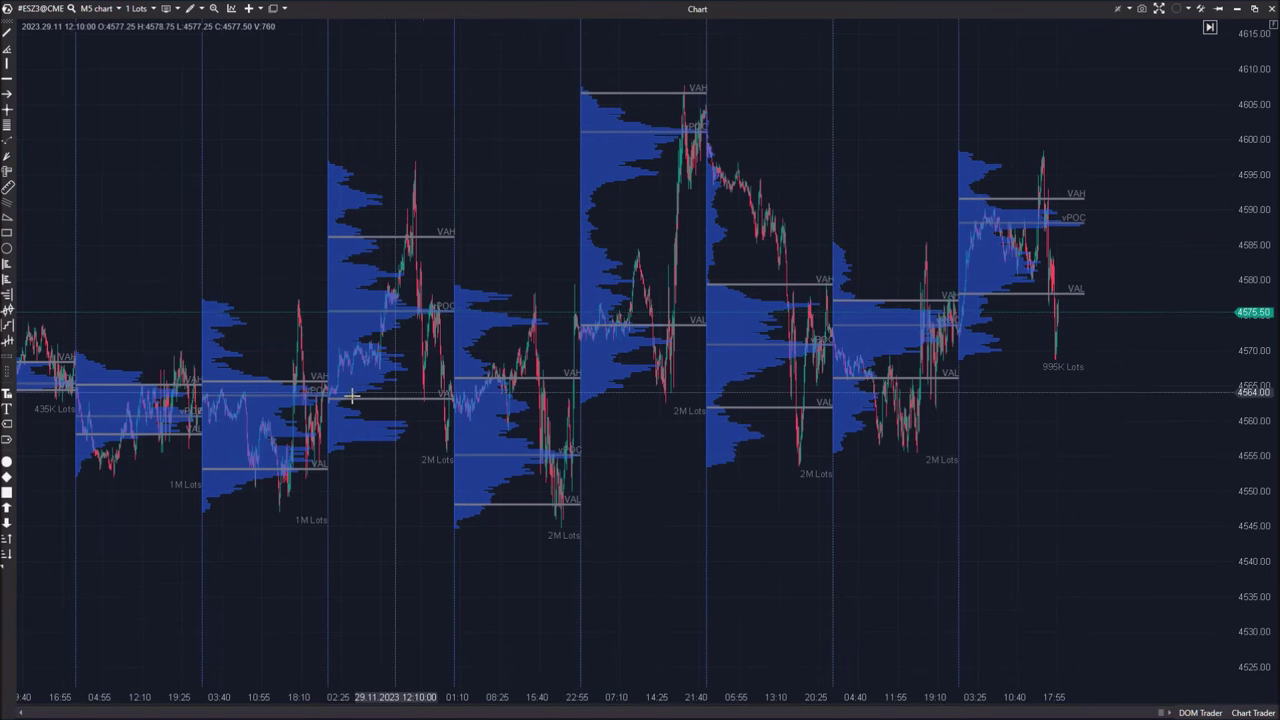
drag(490, 386, 538, 390)
- Clone the chart window and remove the Market profile & TPO indicator from the copy
right_click(263, 146)
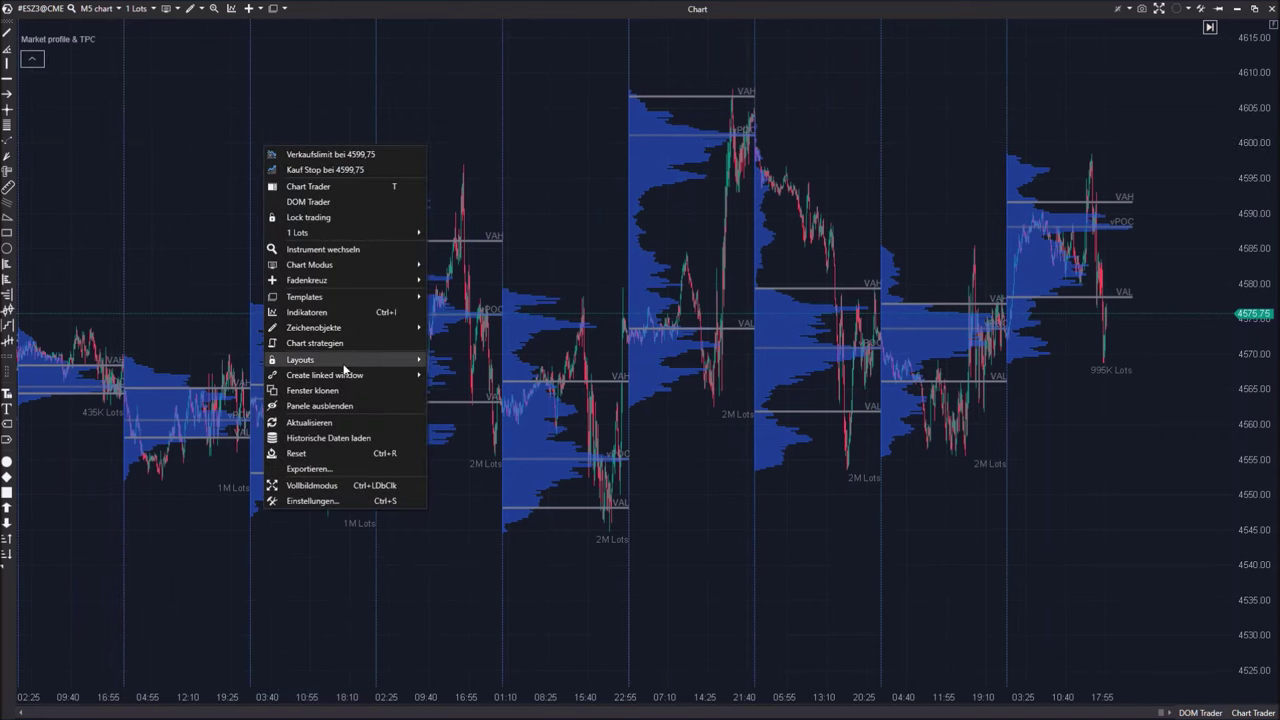
click(339, 396)
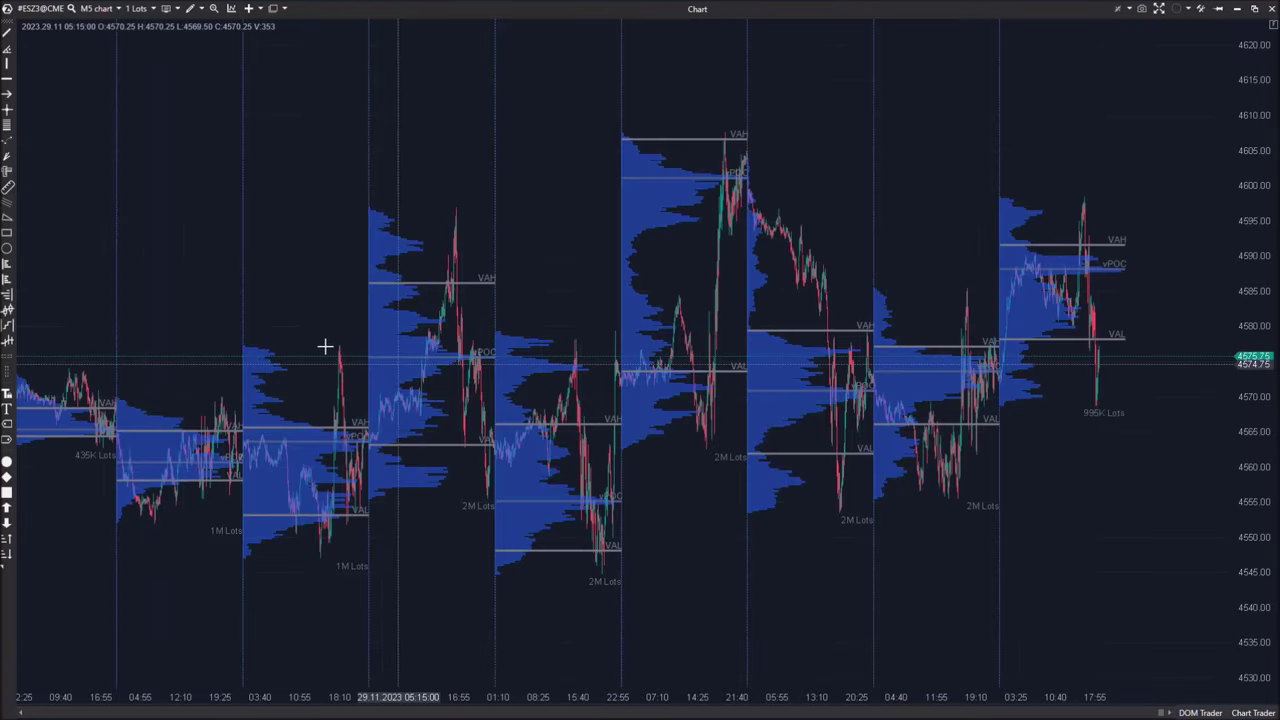
click(156, 46)
drag(796, 697, 310, 697)
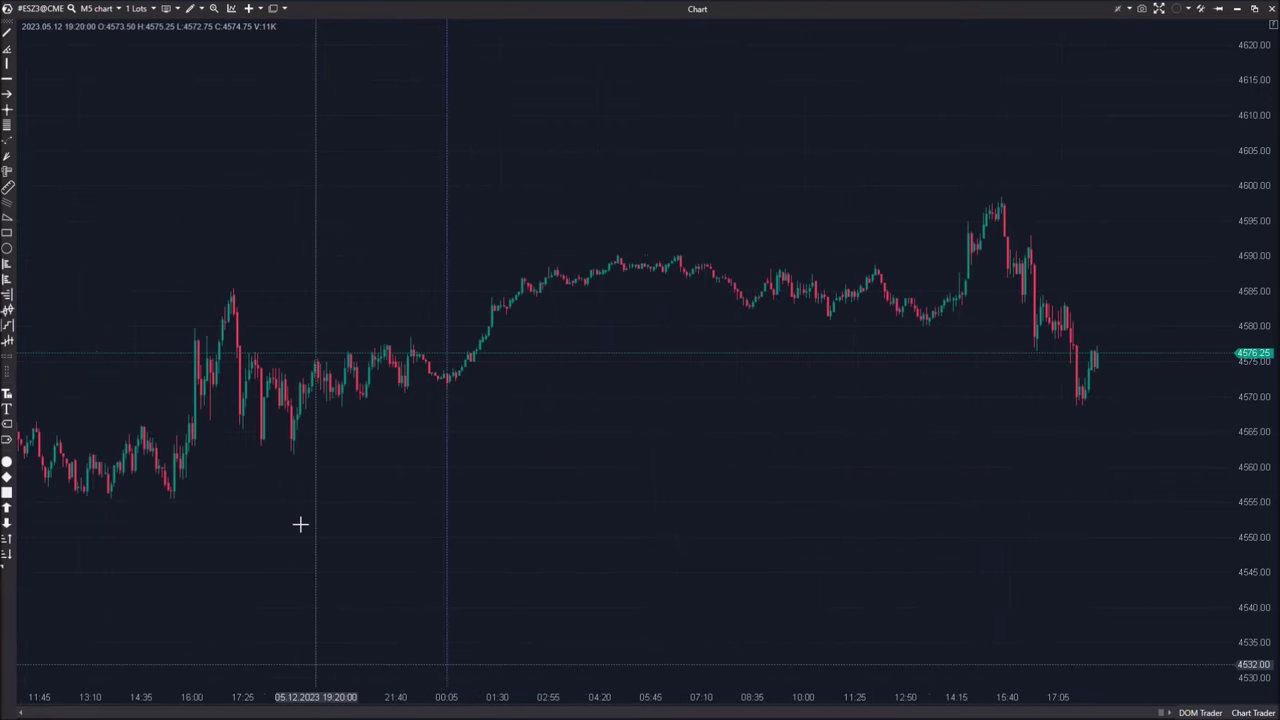
- Switch the cloned ES chart to the M30 timeframe and enlarge its candles until the clusters are displayed
click(99, 10)
click(403, 35)
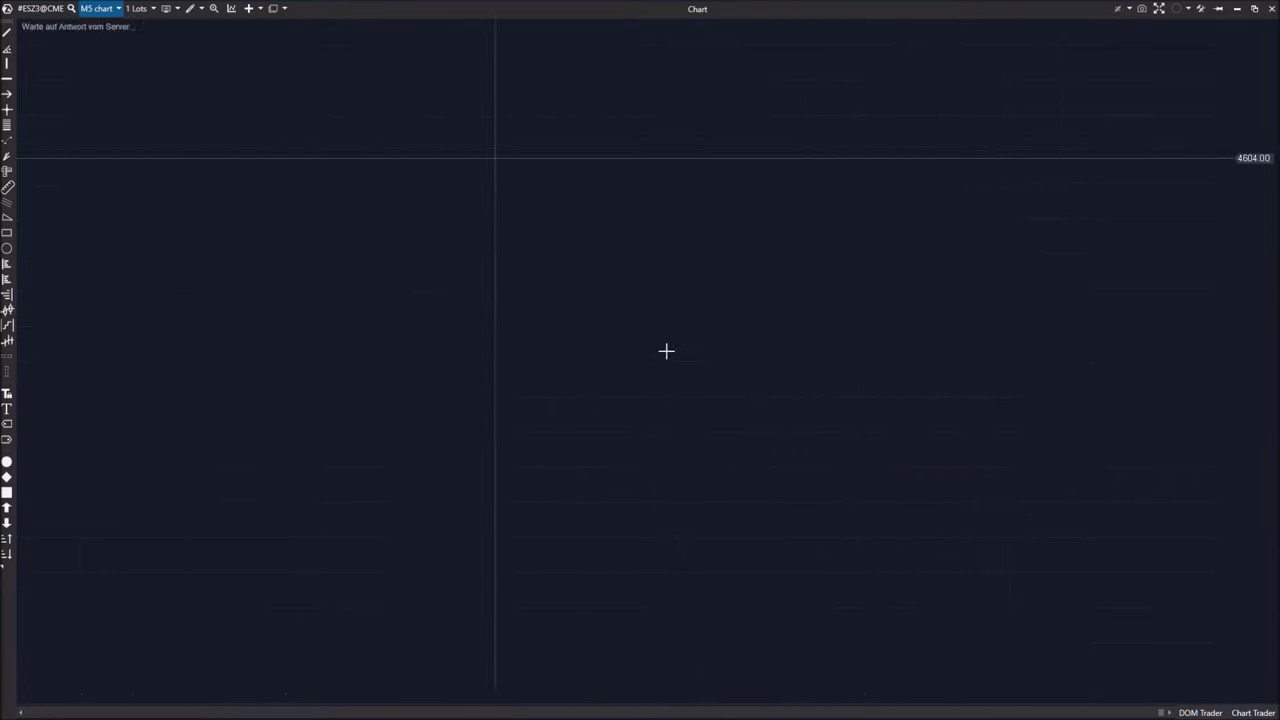
drag(651, 699, 100, 682)
drag(988, 534, 788, 548)
drag(686, 691, 560, 682)
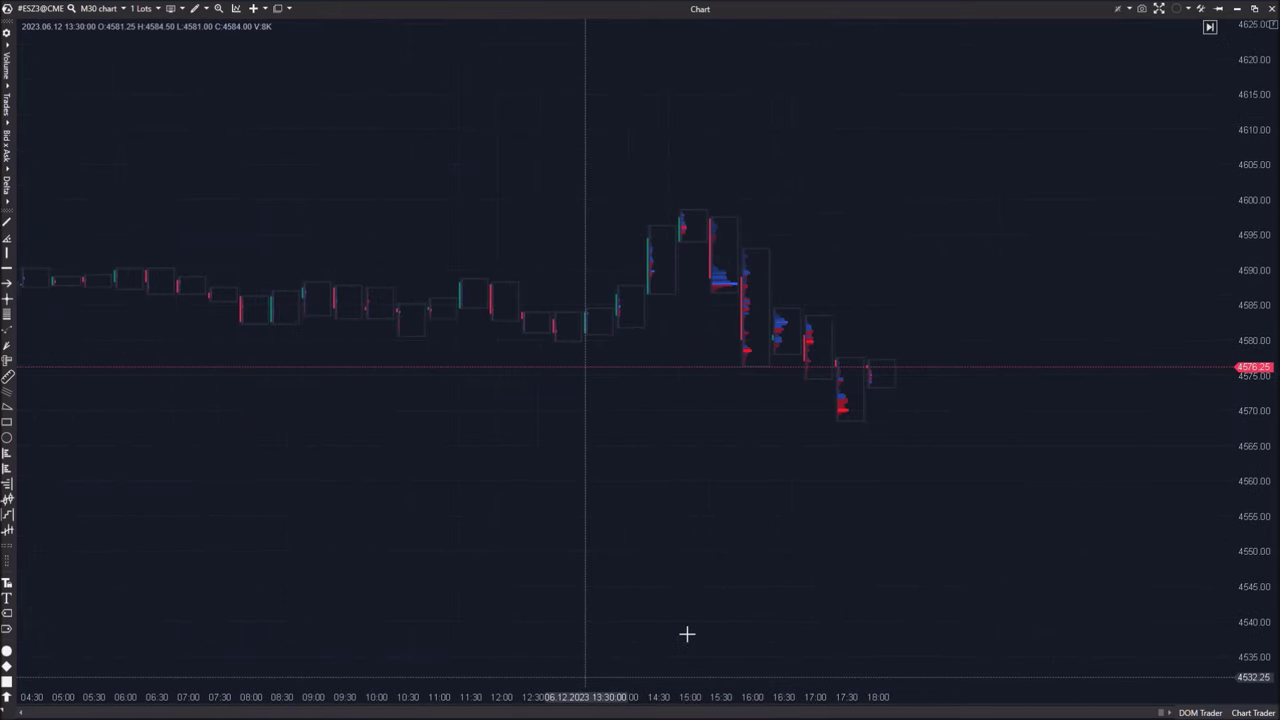
drag(1261, 522, 1261, 428)
drag(773, 428, 603, 448)
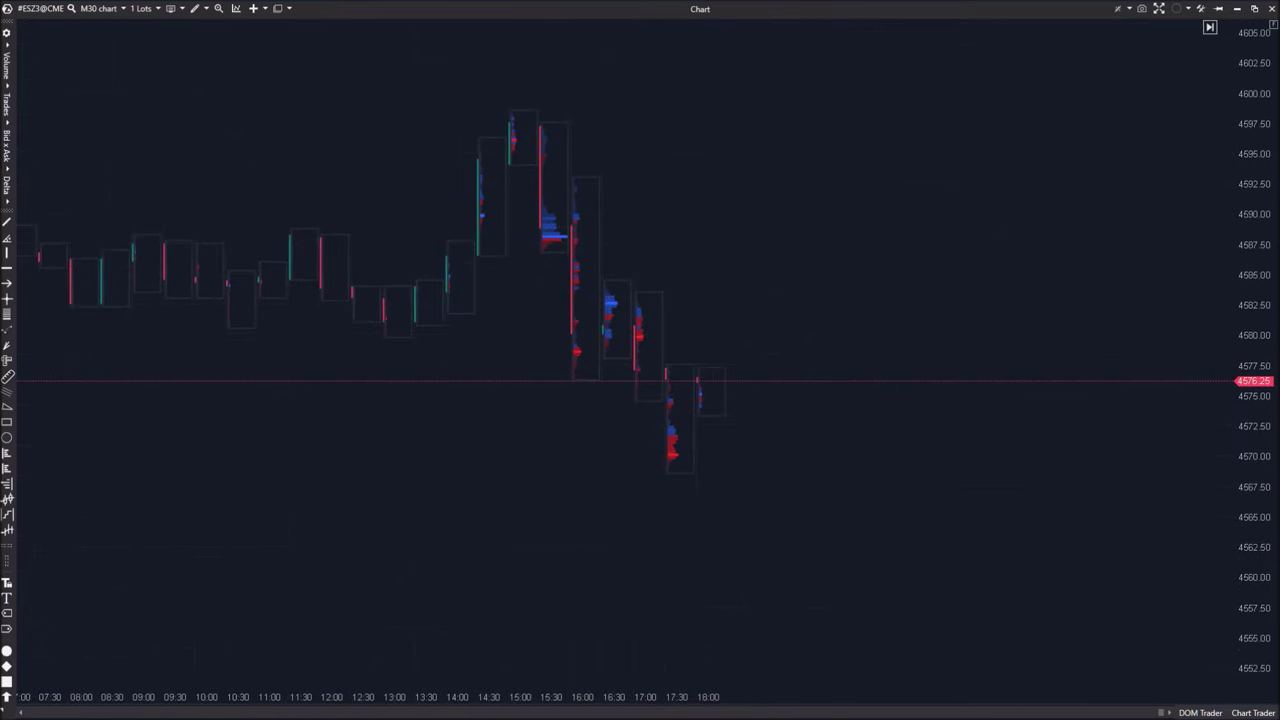
- Try the Volume cluster display on the M30 chart, and set it to Volume Digital Histogram to read each candle's profile
click(7, 66)
click(48, 85)
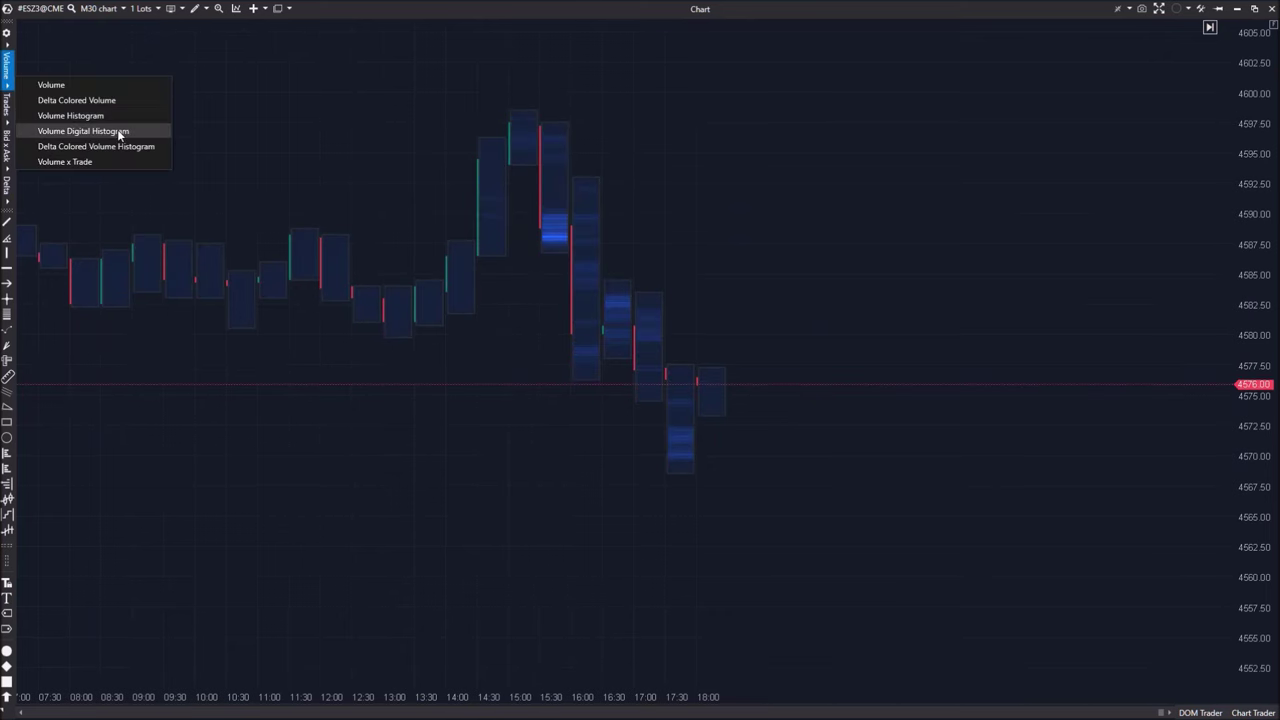
click(118, 131)
drag(1250, 390, 1110, 80)
drag(983, 214, 986, 306)
scroll(618, 678, up, 5)
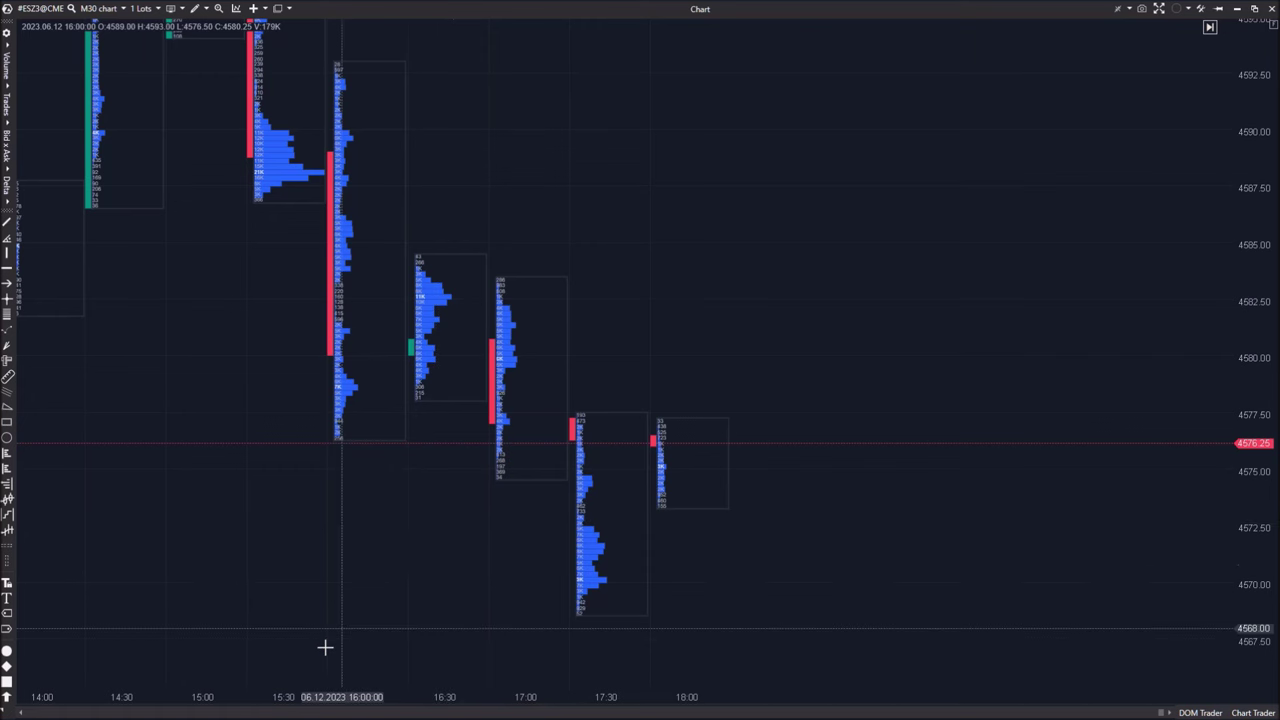
drag(243, 700, 321, 712)
scroll(320, 712, up, 1)
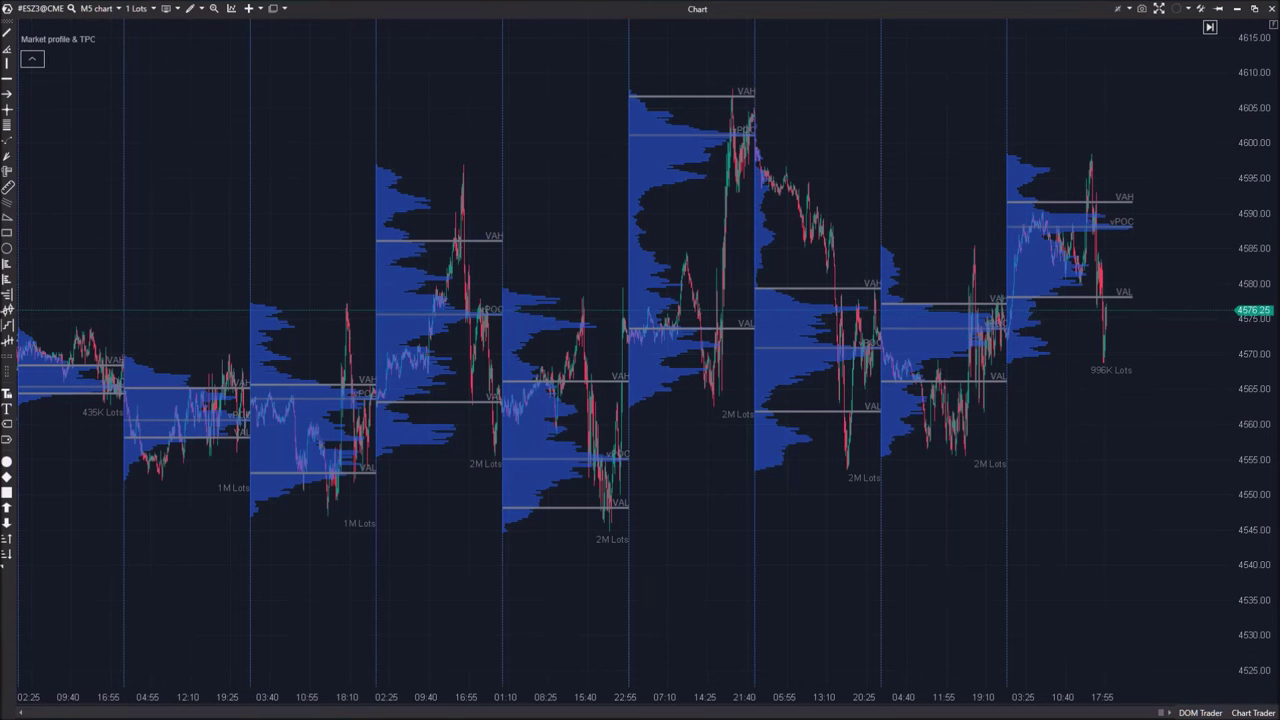
- Switch to the ATAS main window, open an All Prices table for the E-mini S&P 500 (ES), and enlarge it
key(alt+Tab)
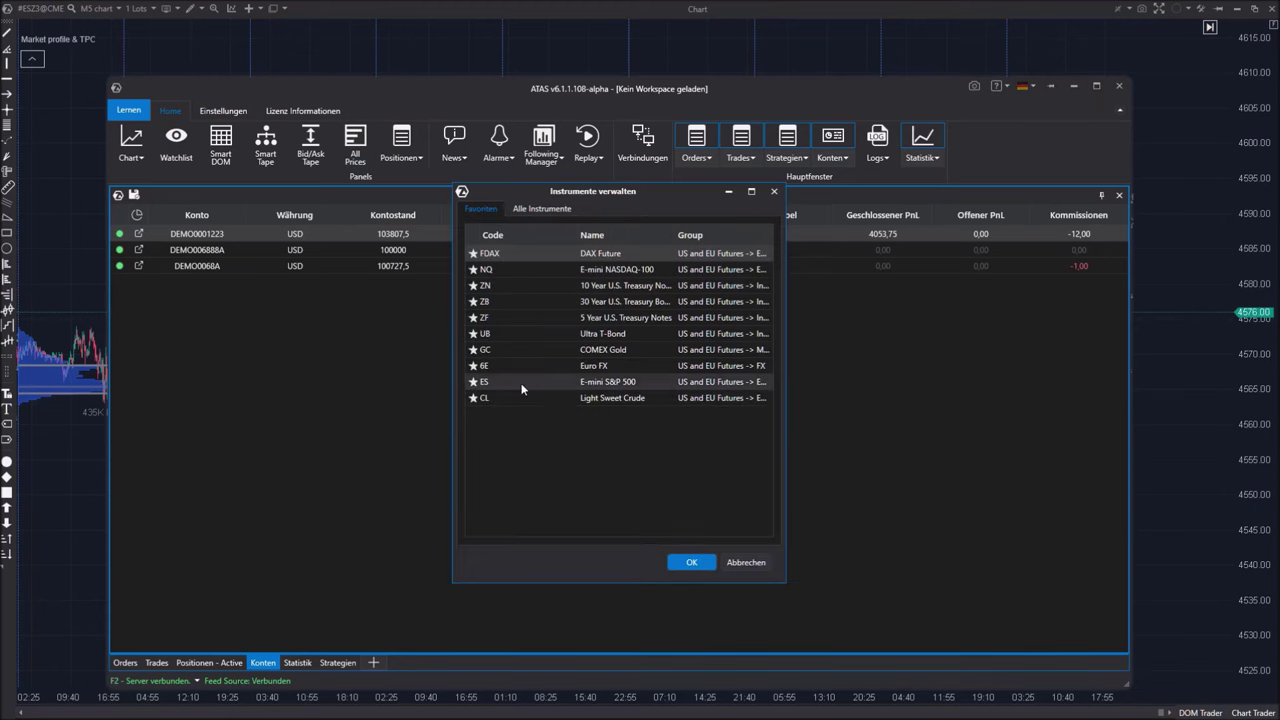
double_click(523, 386)
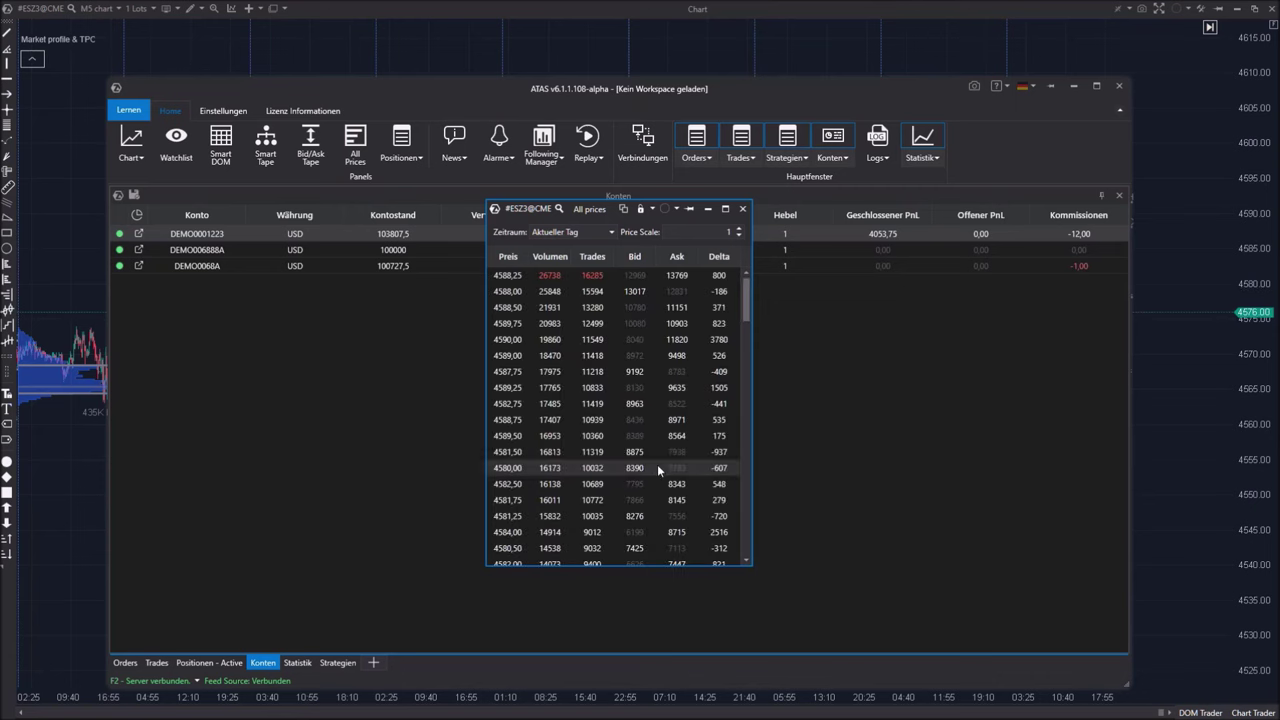
drag(600, 209, 426, 136)
drag(563, 491, 565, 676)
drag(576, 495, 755, 495)
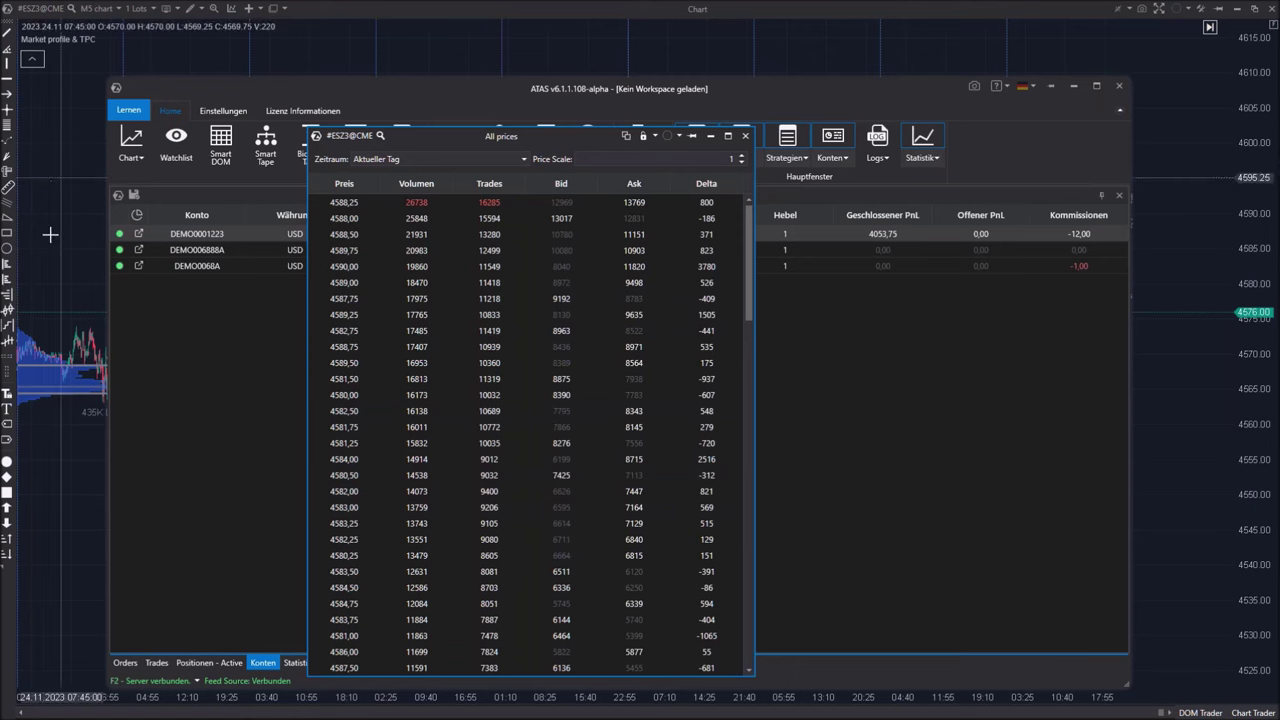
- Sort the All Prices table by volume in descending order, and close it
click(392, 184)
click(404, 186)
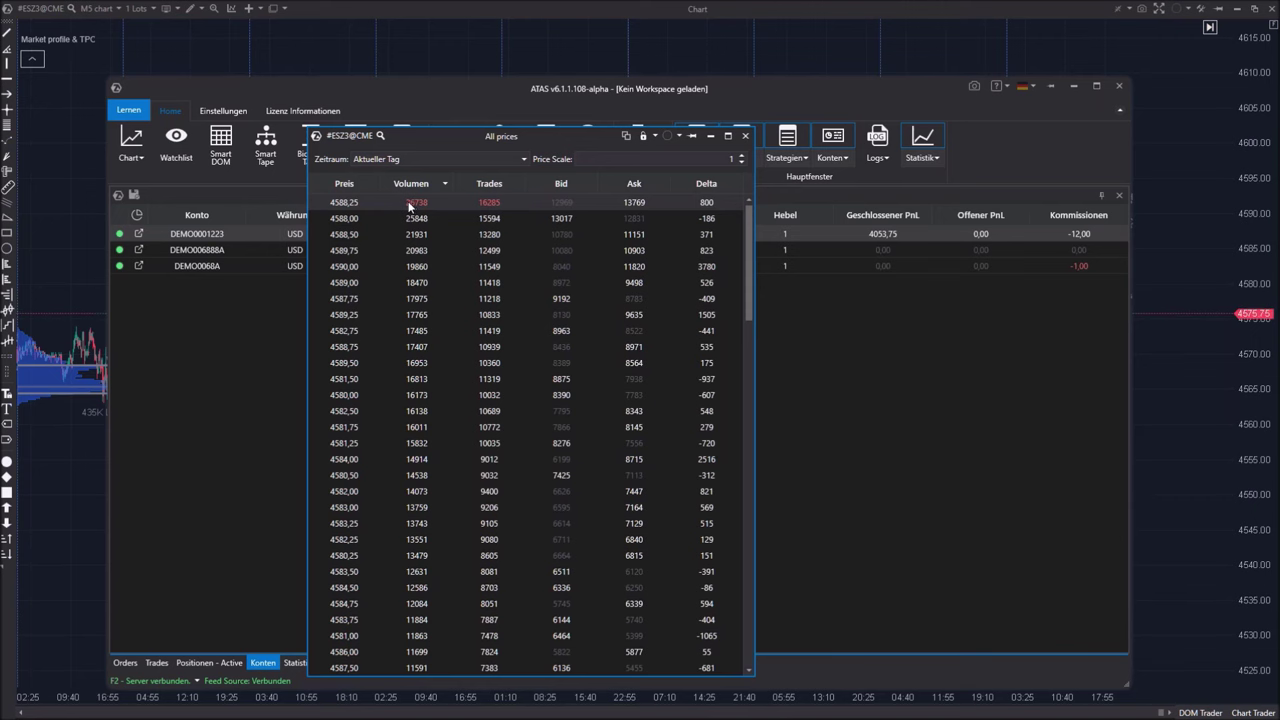
click(745, 135)
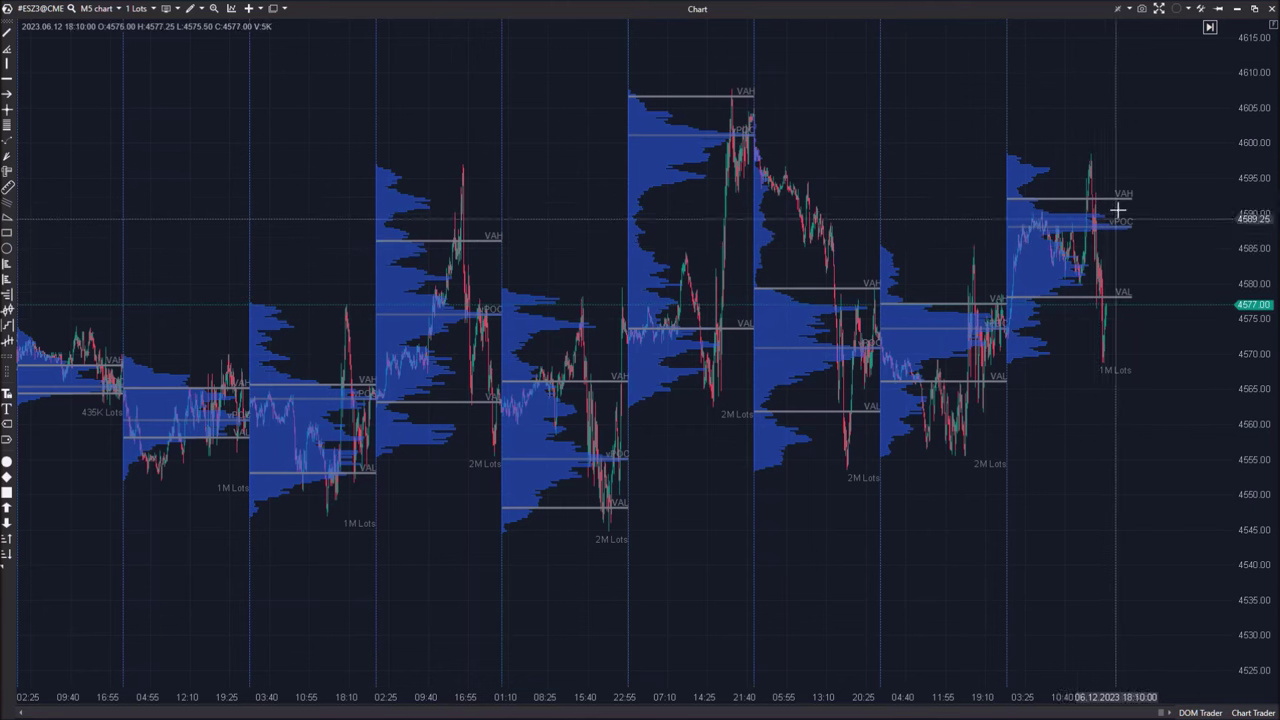
- Mark the zone around the latest day's vPOC, about 4587 to 4591, with a rectangle, and delete it again
click(188, 14)
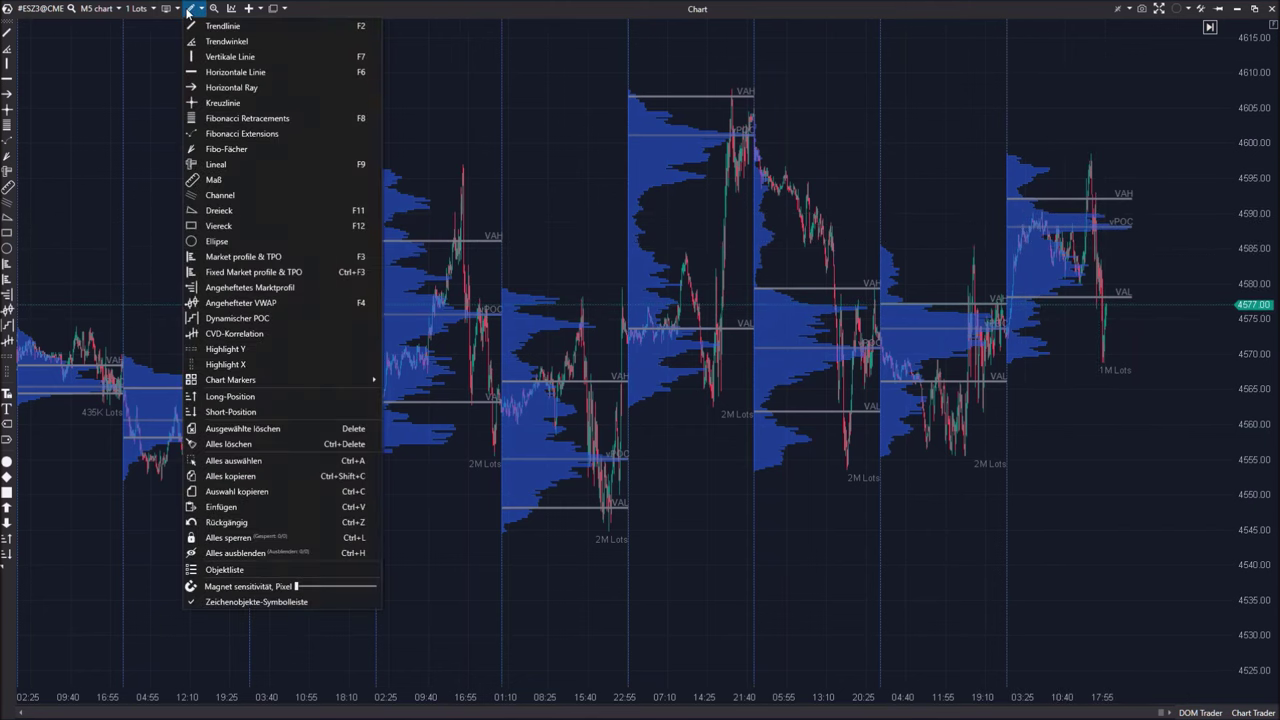
click(224, 227)
drag(1040, 227, 1179, 236)
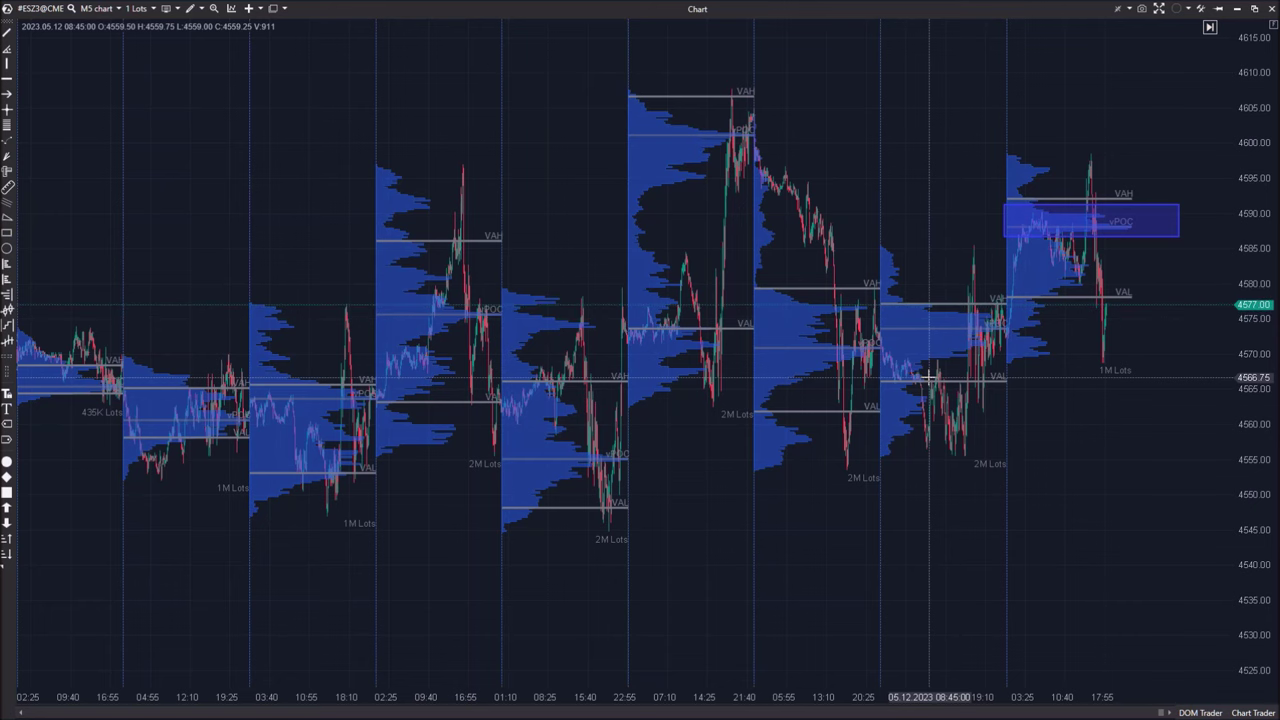
drag(878, 693, 796, 697)
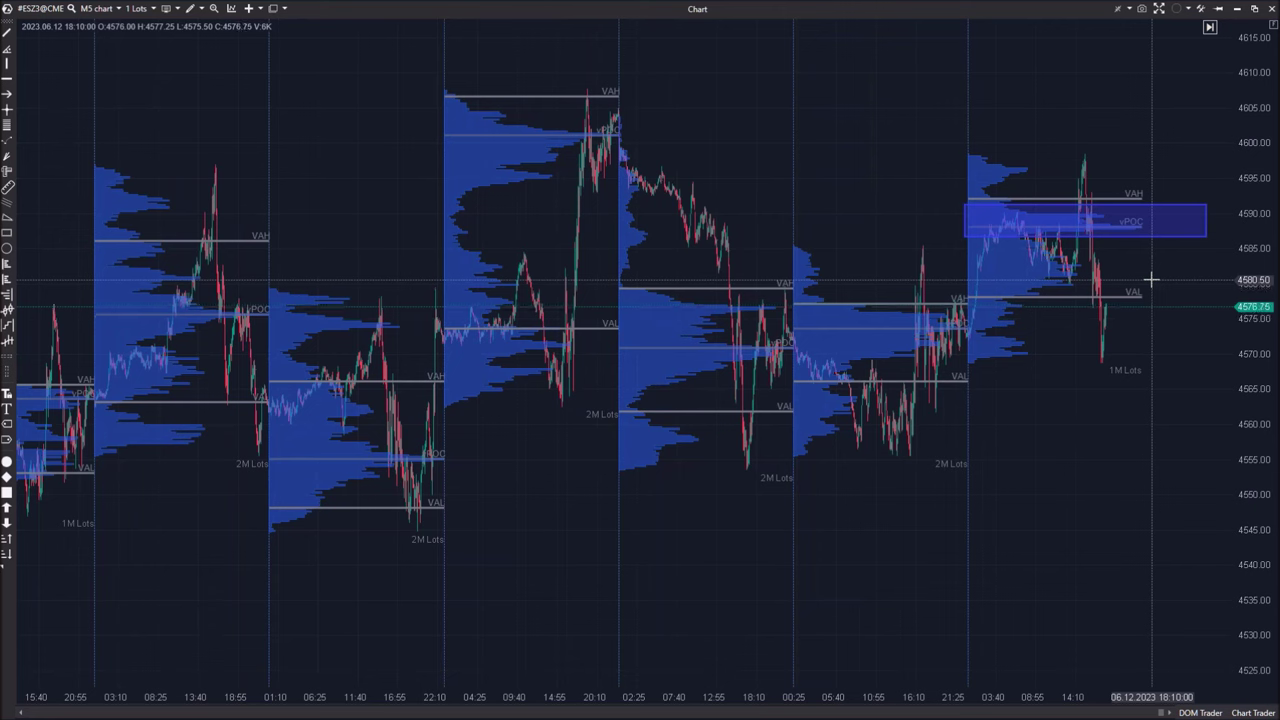
click(1163, 204)
key(Delete)
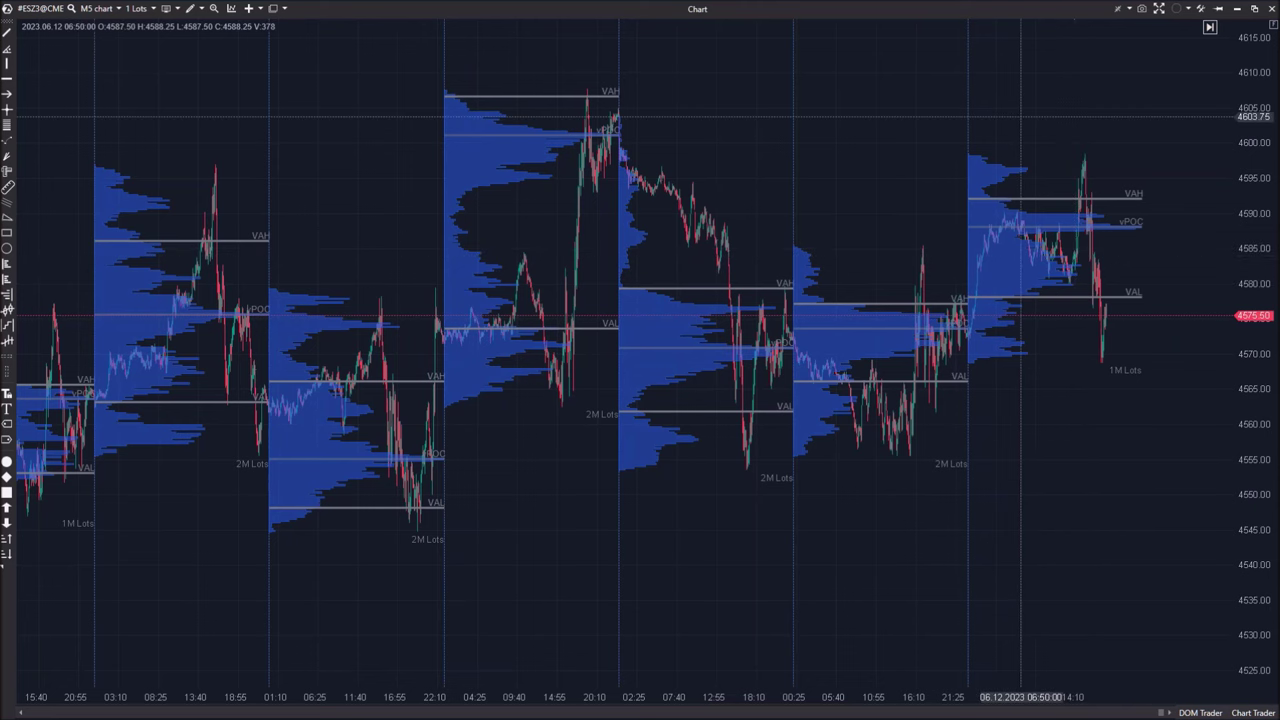
- Switch to Paint at full size and sketch a wavy price line that rises and flattens into a sideways range
mouse_move(0, 72)
mouse_down()
mouse_move(34, 234)
mouse_move(510, 129)
mouse_up()
key(super+Up)
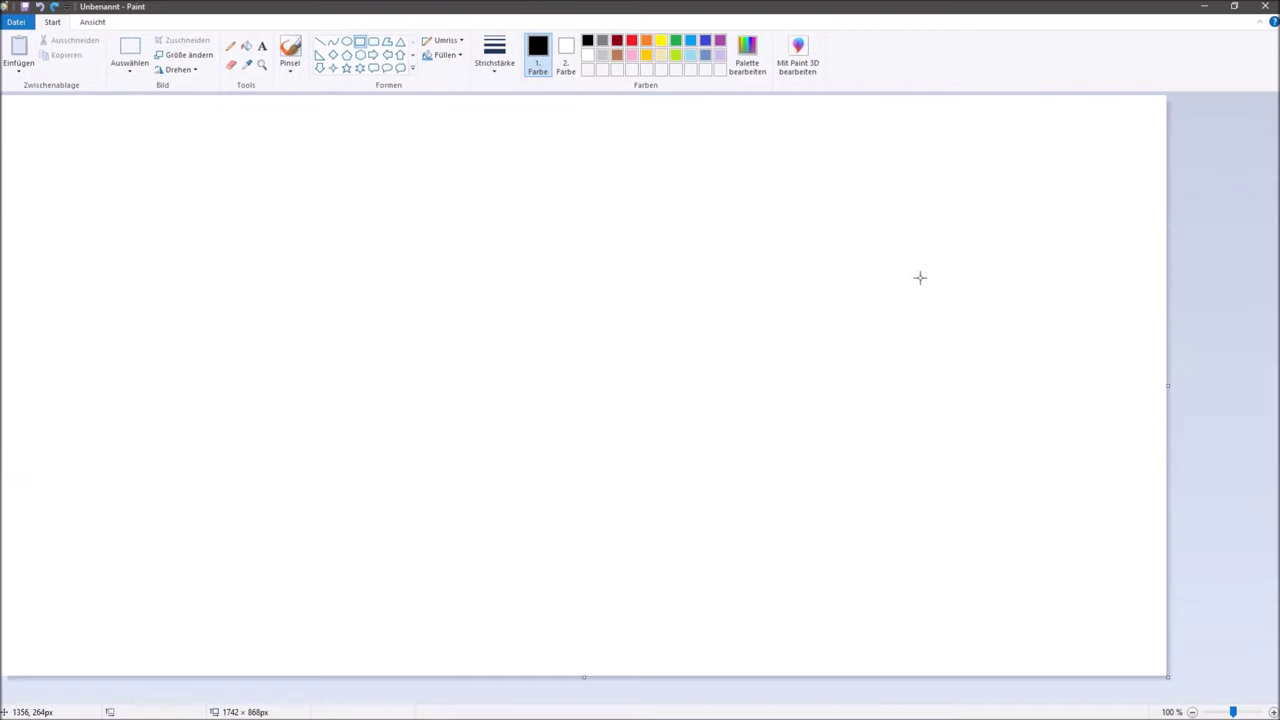
click(231, 46)
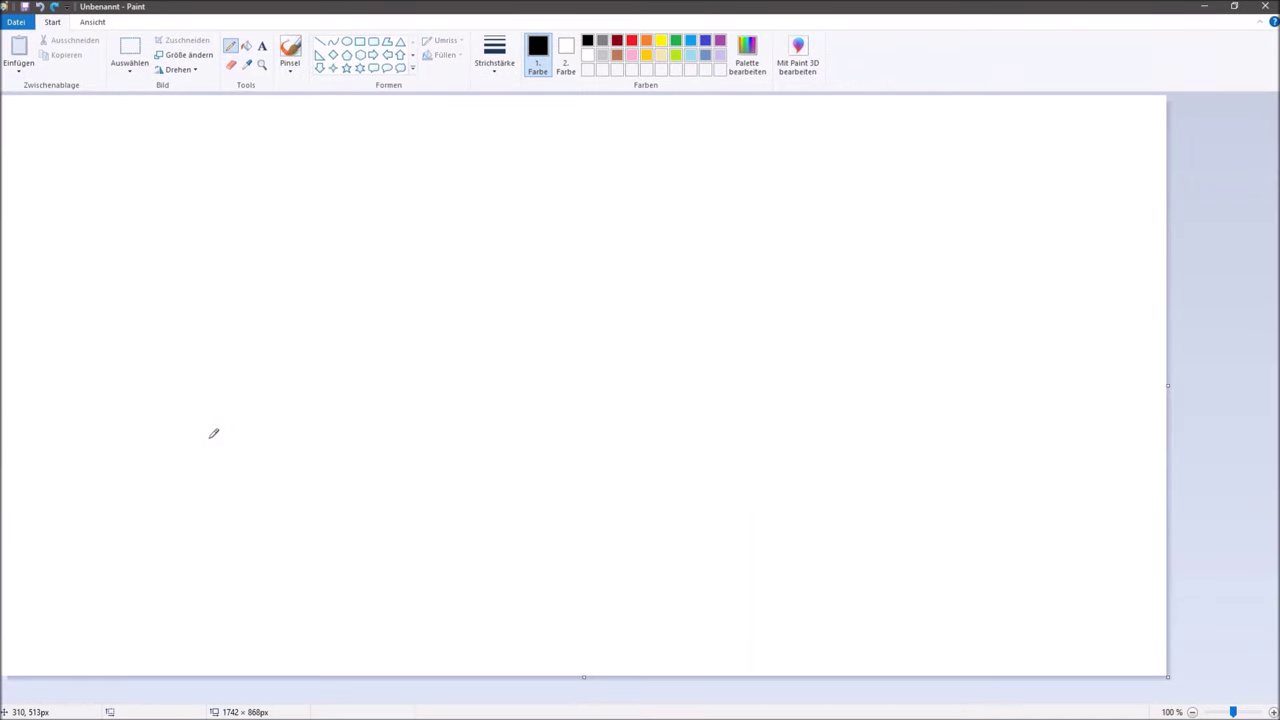
mouse_move(210, 440)
mouse_down()
mouse_move(258, 425)
mouse_move(404, 302)
mouse_move(428, 326)
mouse_move(570, 302)
mouse_move(624, 320)
mouse_up()
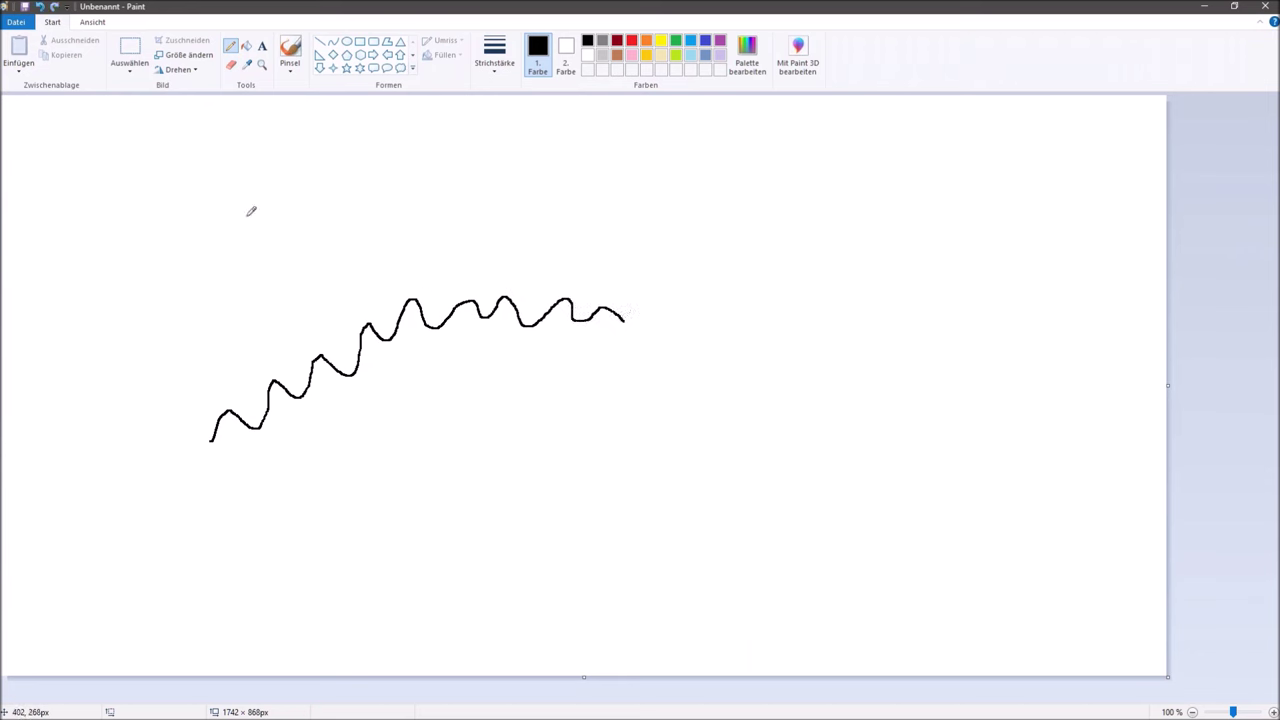
- Frame the sideways section of the price line with a rectangle of about 370 × 145 px
click(360, 42)
drag(371, 267, 379, 275)
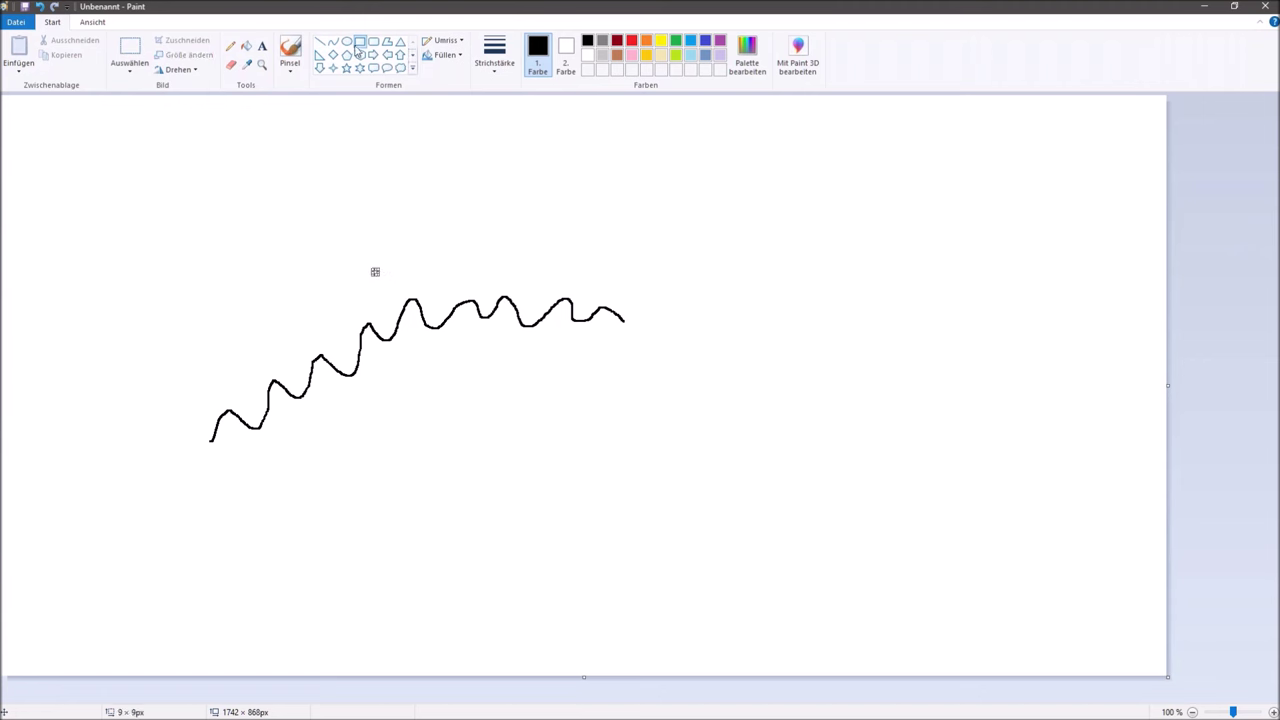
mouse_move(637, 364)
mouse_down()
mouse_move(397, 256)
mouse_move(389, 267)
mouse_up()
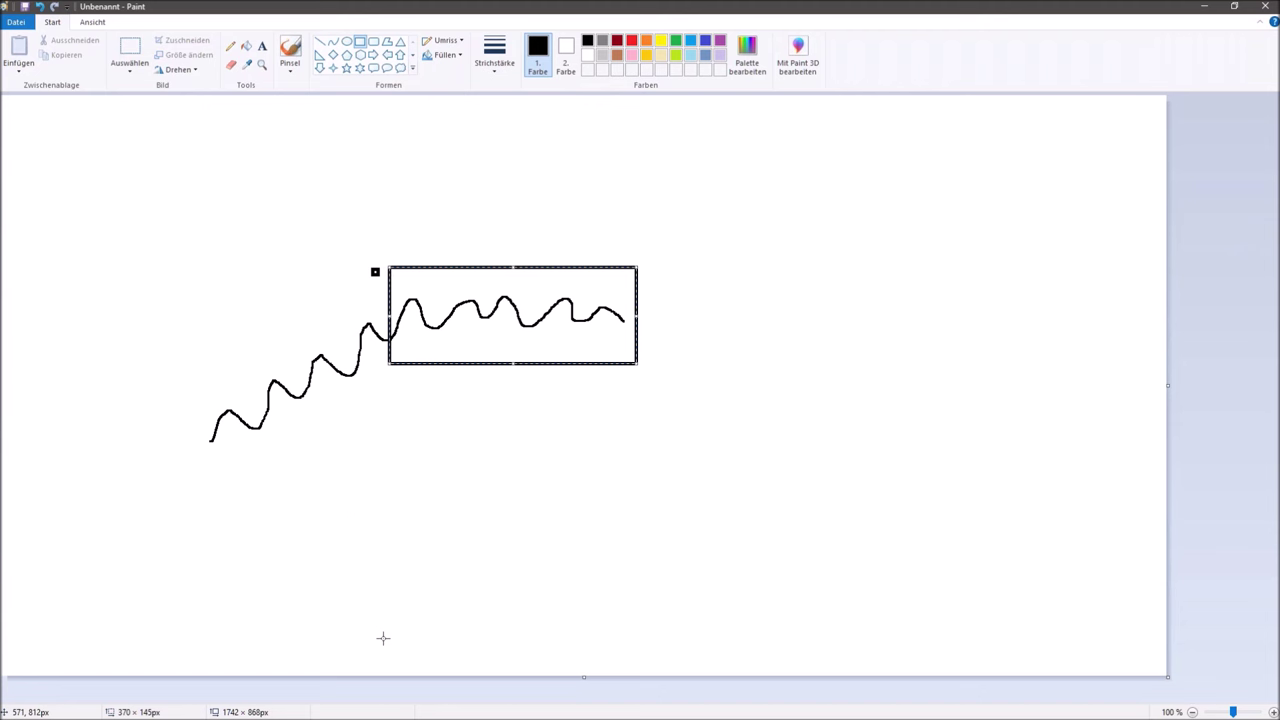
- Sketch three possible price paths leaving the end of the rectangle: upward, downward and sideways
click(231, 46)
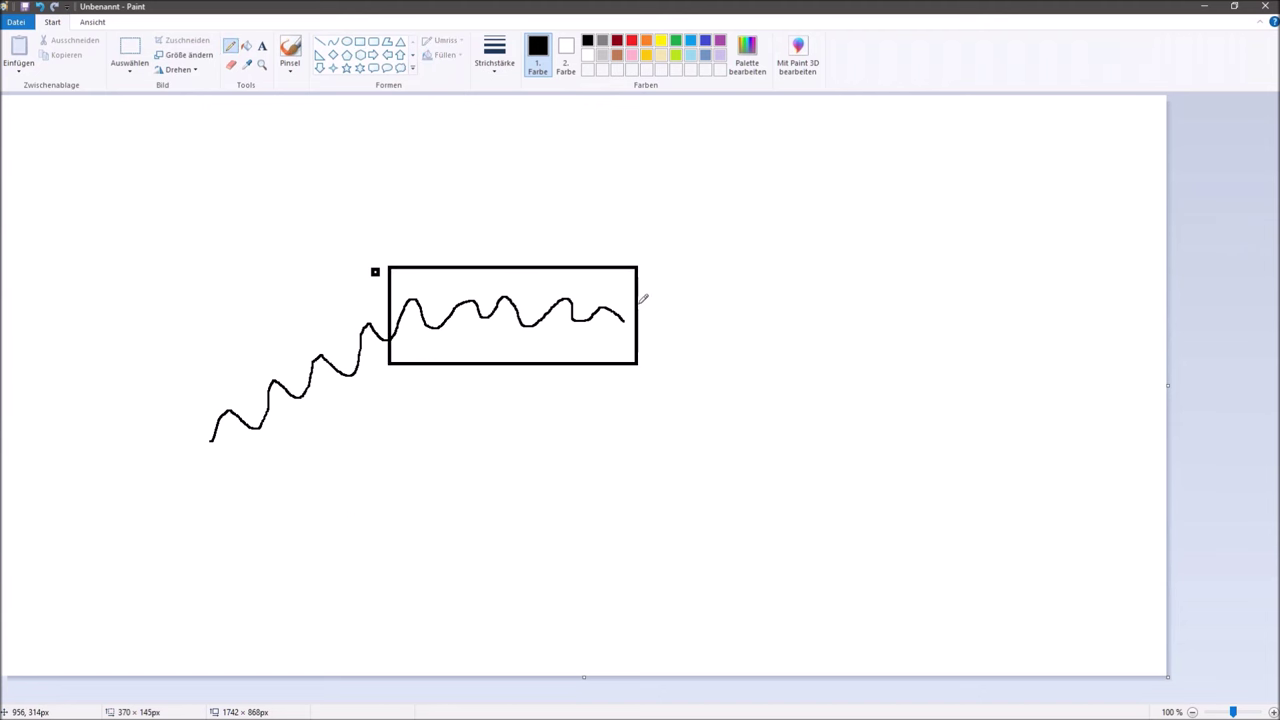
drag(620, 290, 803, 184)
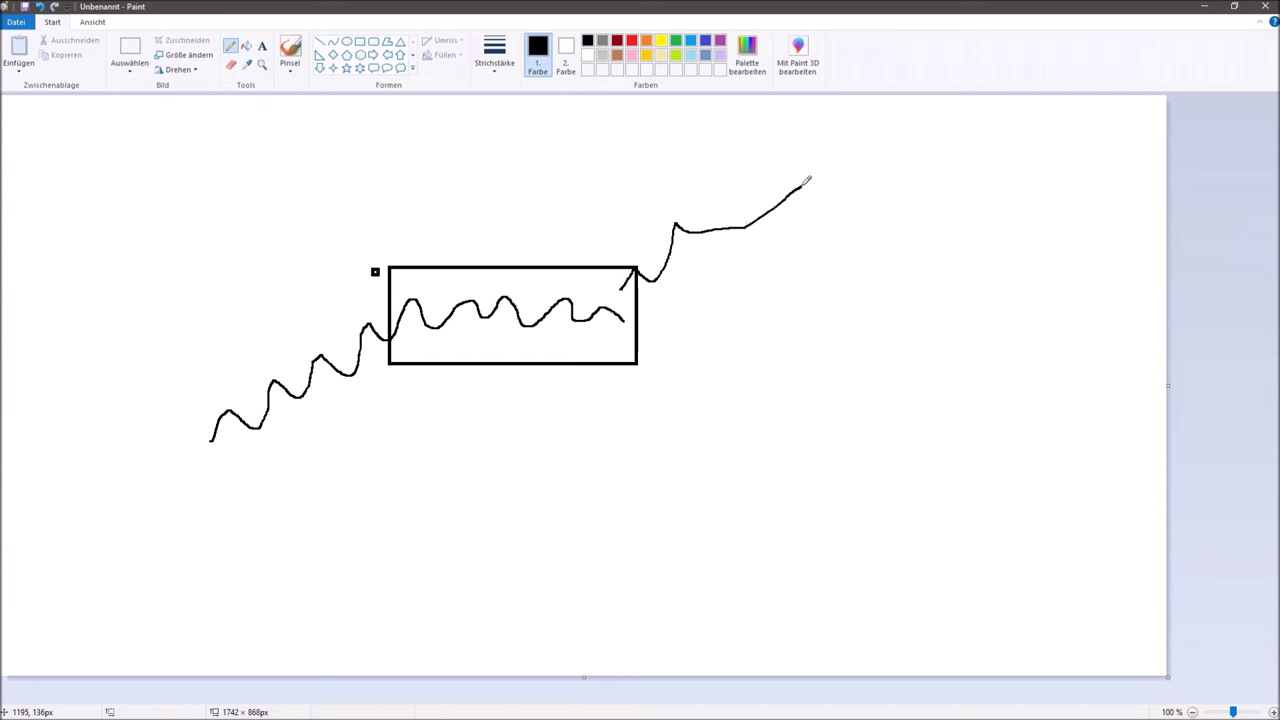
mouse_move(612, 350)
mouse_down()
mouse_move(704, 430)
mouse_move(751, 446)
mouse_up()
mouse_move(626, 320)
mouse_down()
mouse_move(690, 302)
mouse_move(775, 322)
mouse_up()
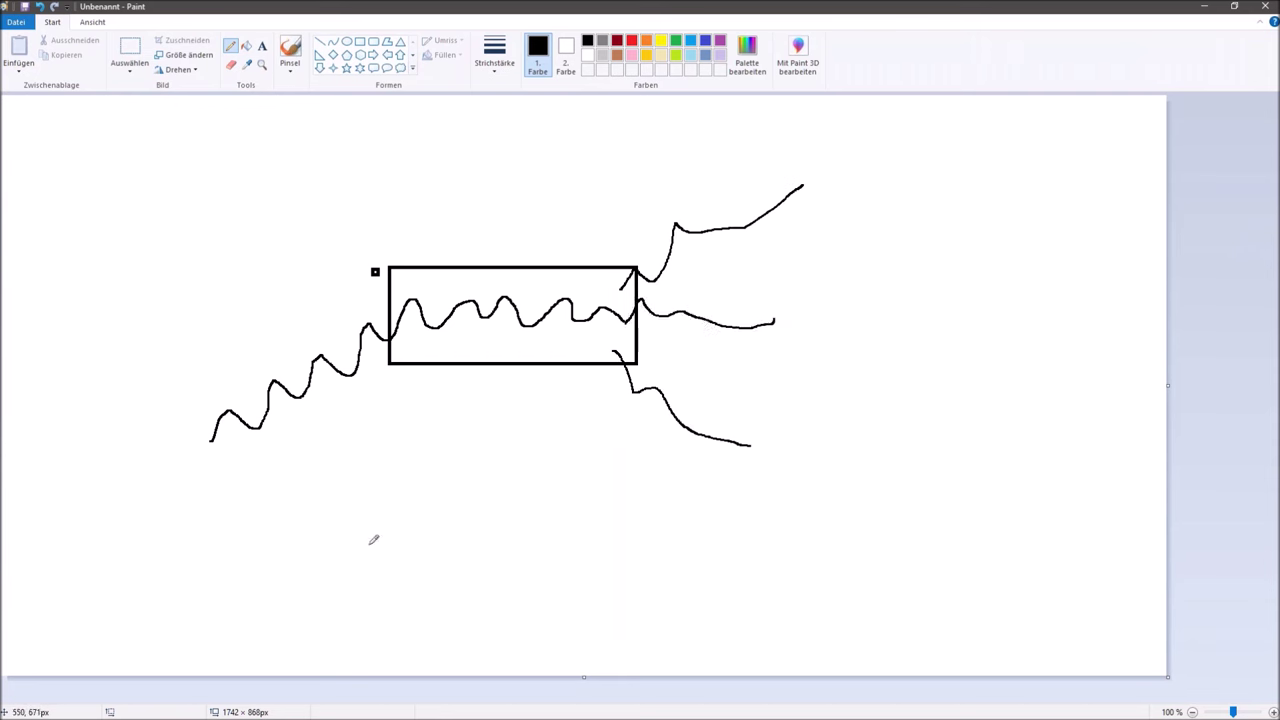
- Sketch a trend arrow along the rise, and bell-shaped profiles for the sideways range and the area beneath the falling path
mouse_move(167, 508)
mouse_down()
mouse_move(222, 448)
mouse_move(360, 350)
mouse_move(367, 377)
mouse_up()
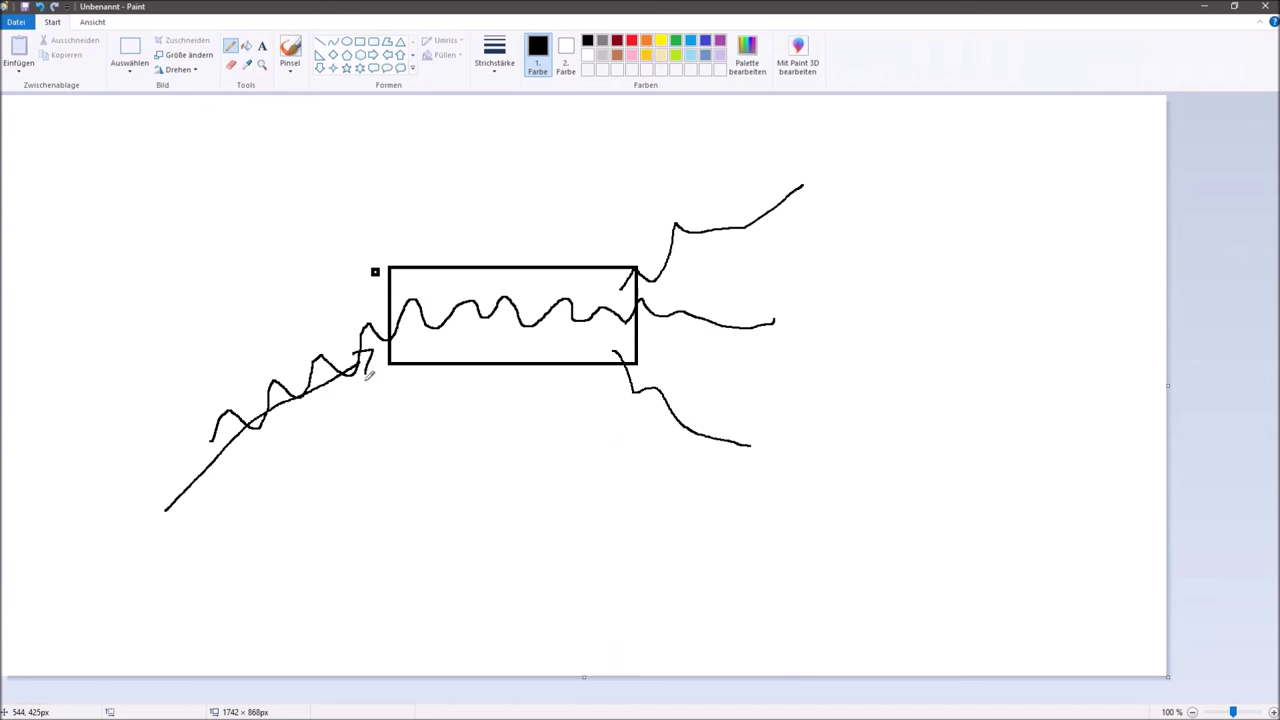
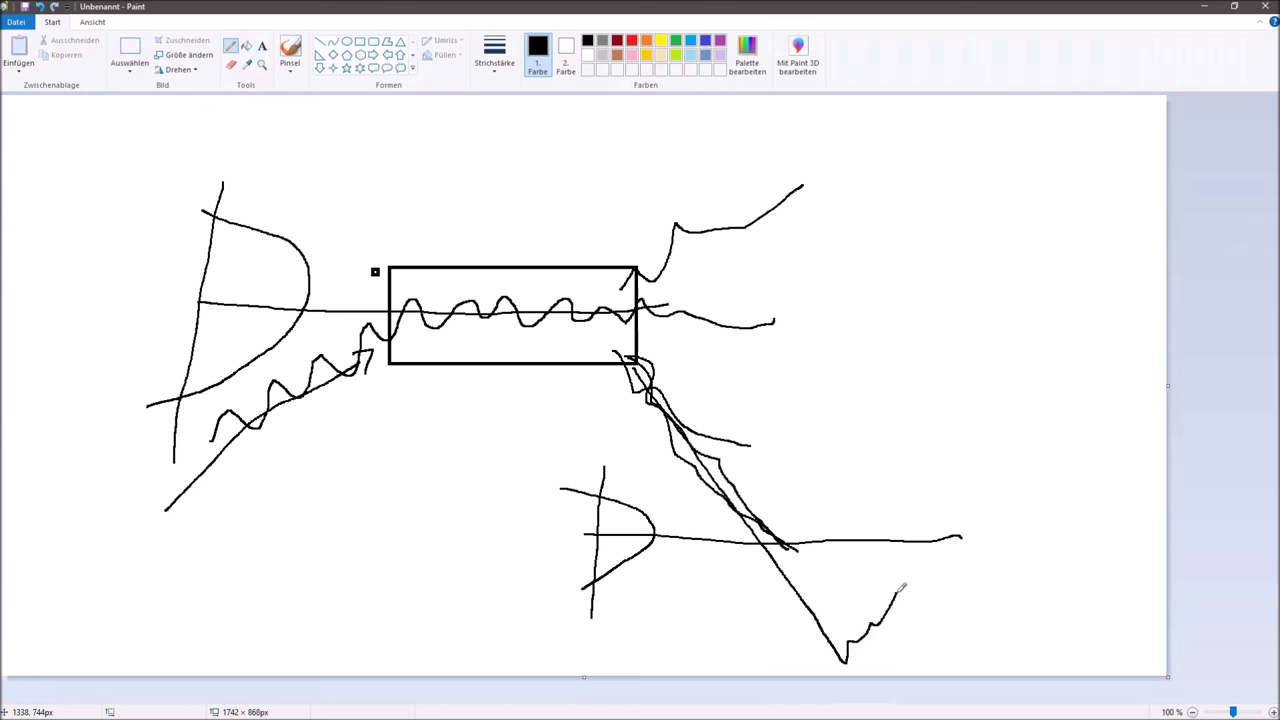
mouse_move(590, 487)
mouse_down()
mouse_move(652, 566)
mouse_move(589, 576)
mouse_up()
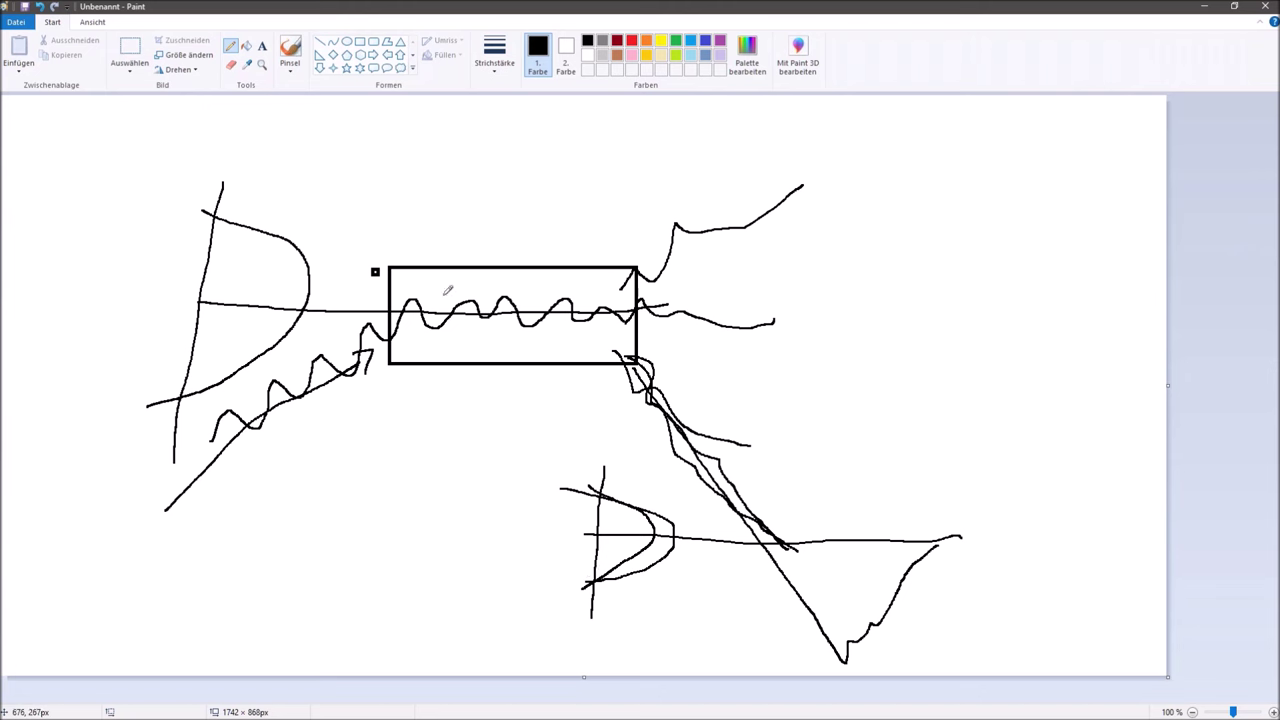
mouse_move(203, 336)
mouse_down()
mouse_move(325, 152)
mouse_move(341, 336)
mouse_up()
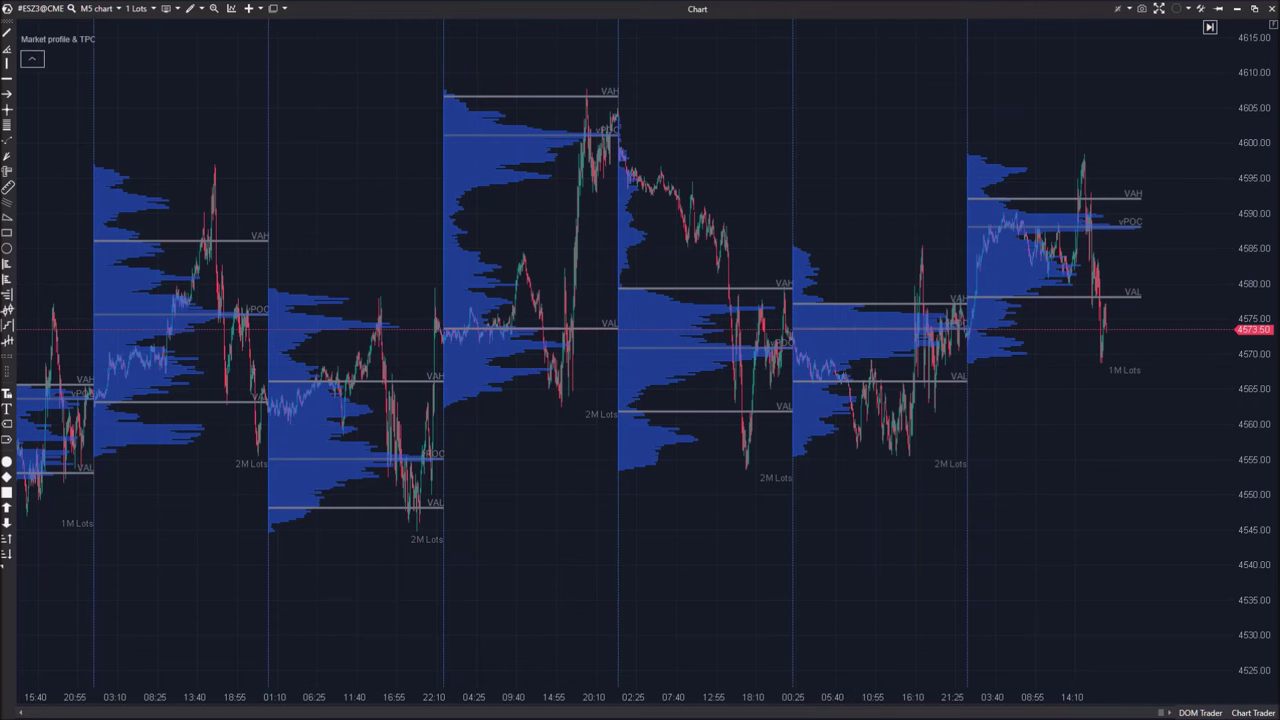
- Switch back to ATAS and bring up the daily ES chart at full size
double_click(883, 11)
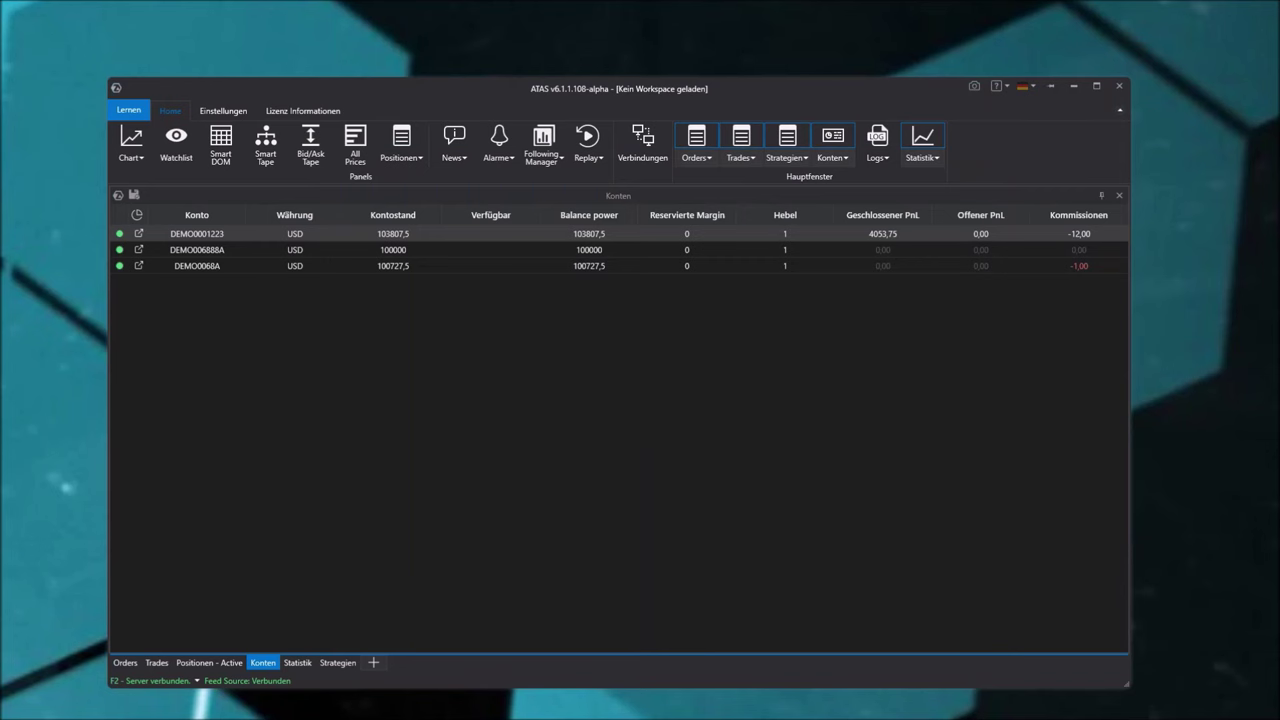
drag(0, 719, 634, 128)
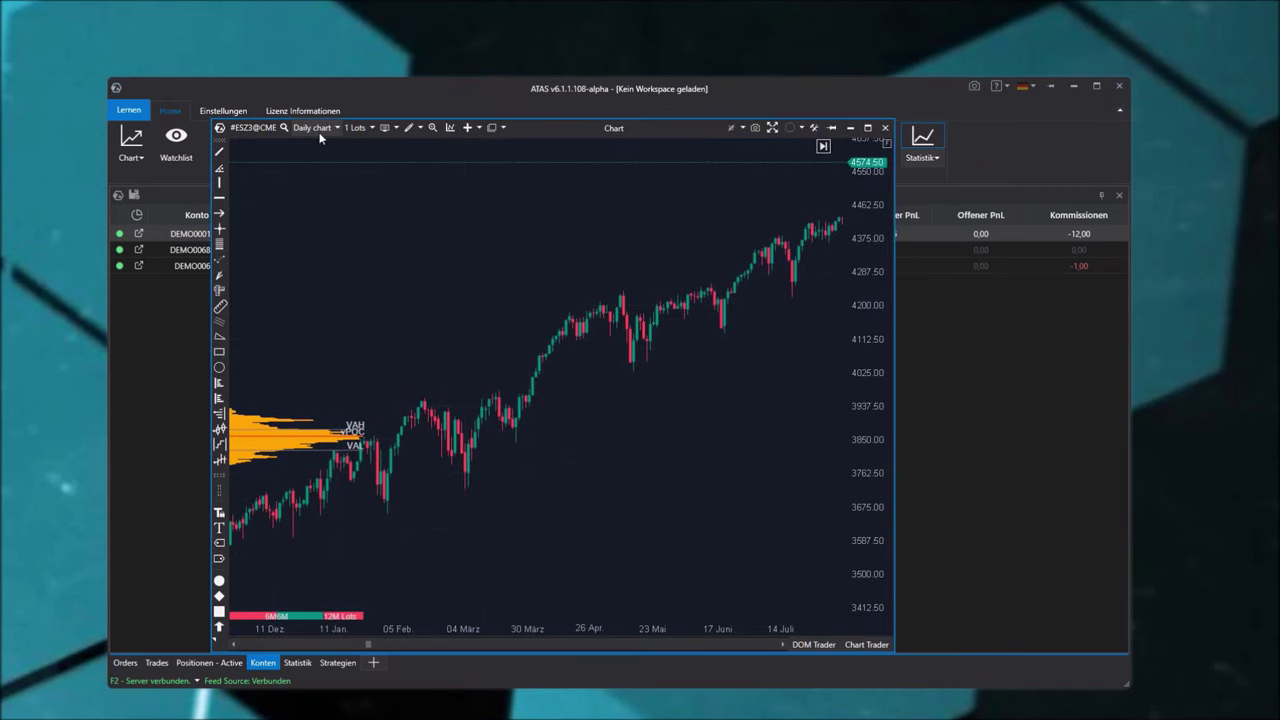
click(867, 128)
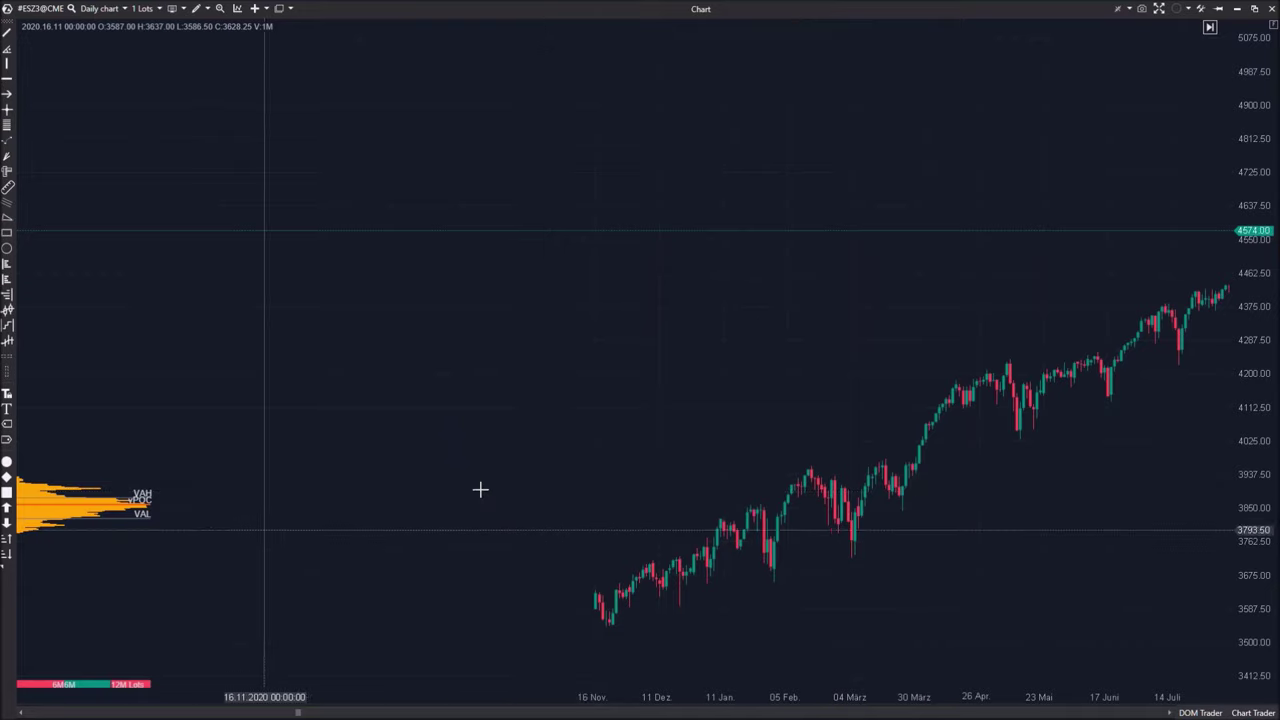
- Move the small market profile from March 2023 to August 2023, and delete the fixed market profile at the chart's edge
drag(676, 525, 264, 404)
drag(783, 381, 266, 503)
drag(855, 497, 283, 471)
drag(800, 338, 440, 396)
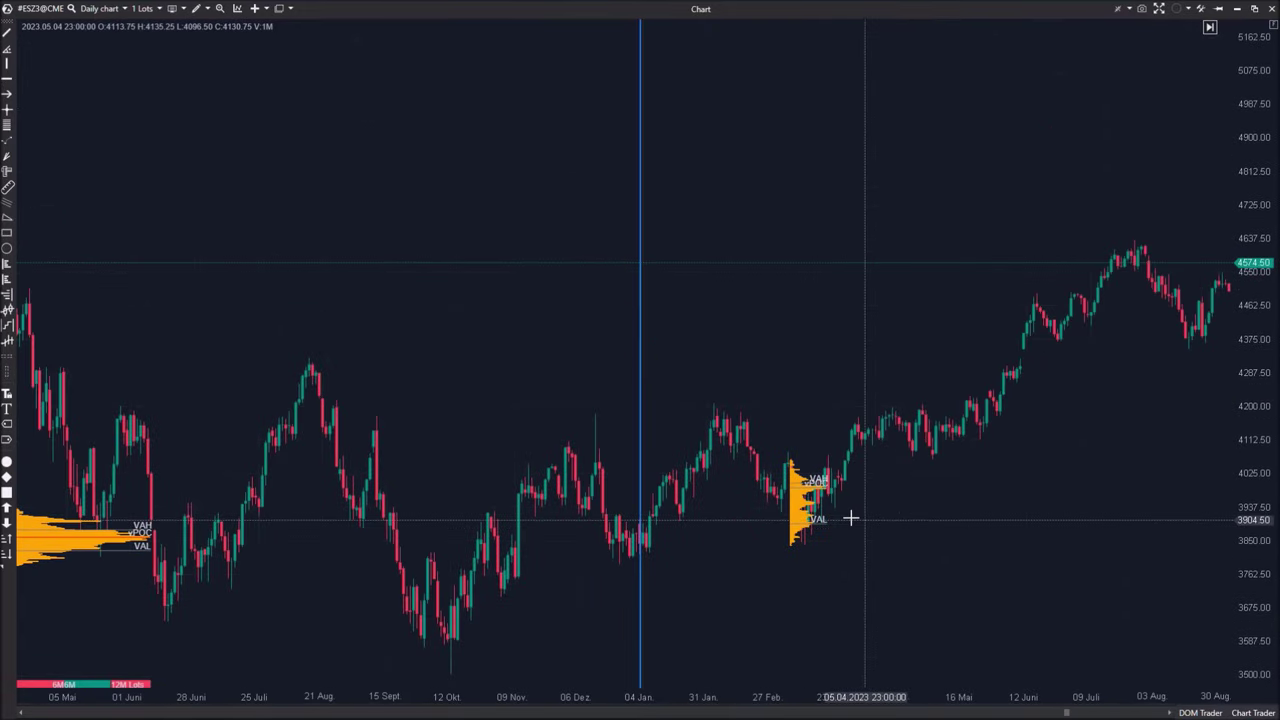
click(800, 518)
drag(792, 518, 1170, 418)
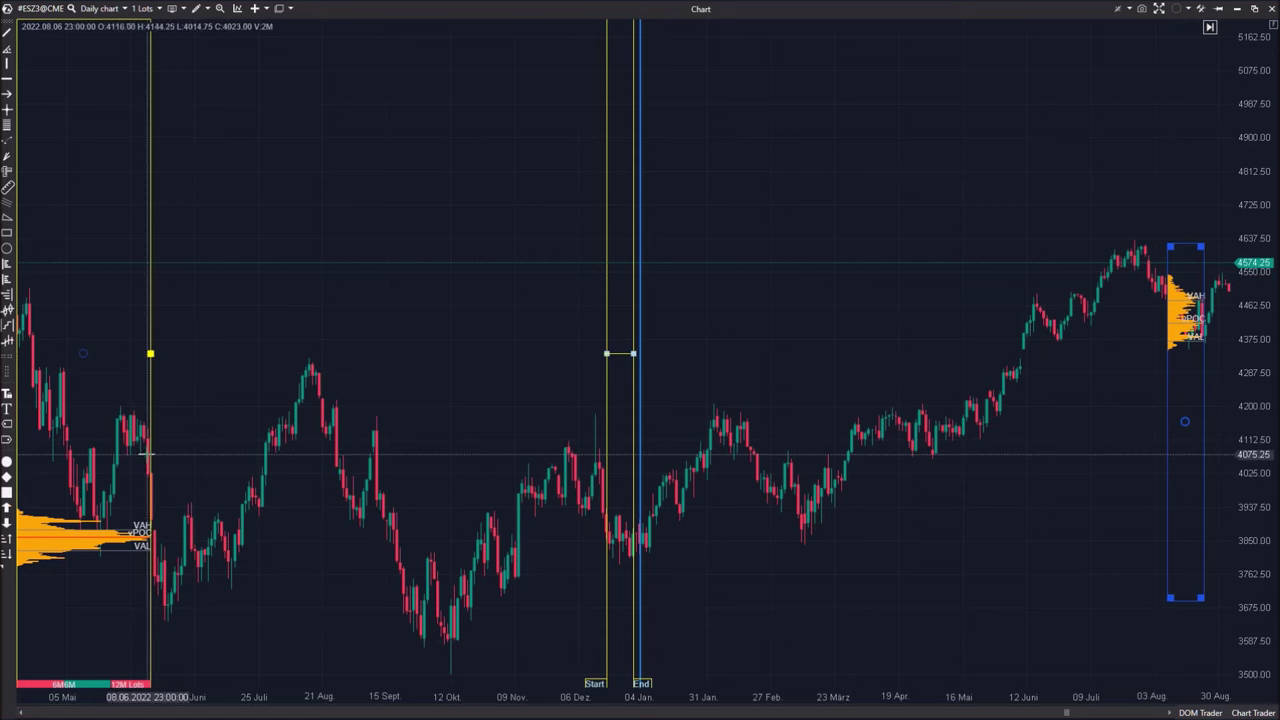
click(150, 454)
key(Delete)
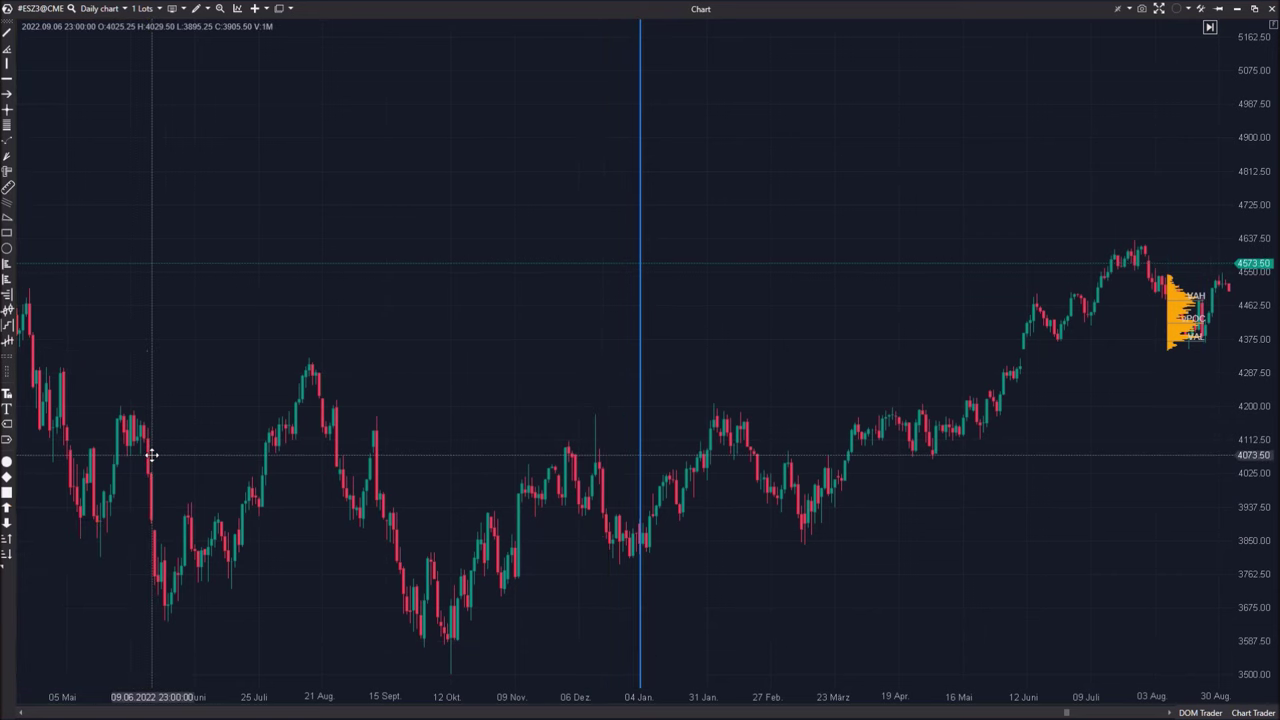
drag(183, 294, 677, 291)
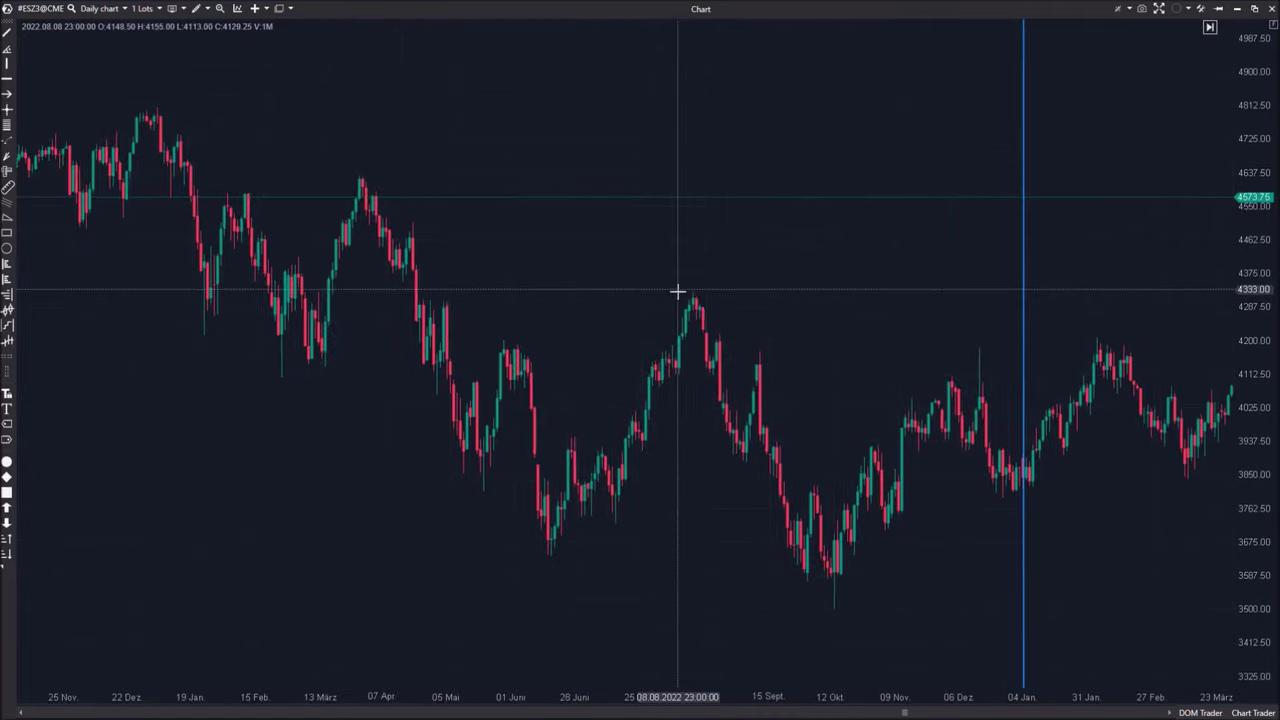
click(100, 8)
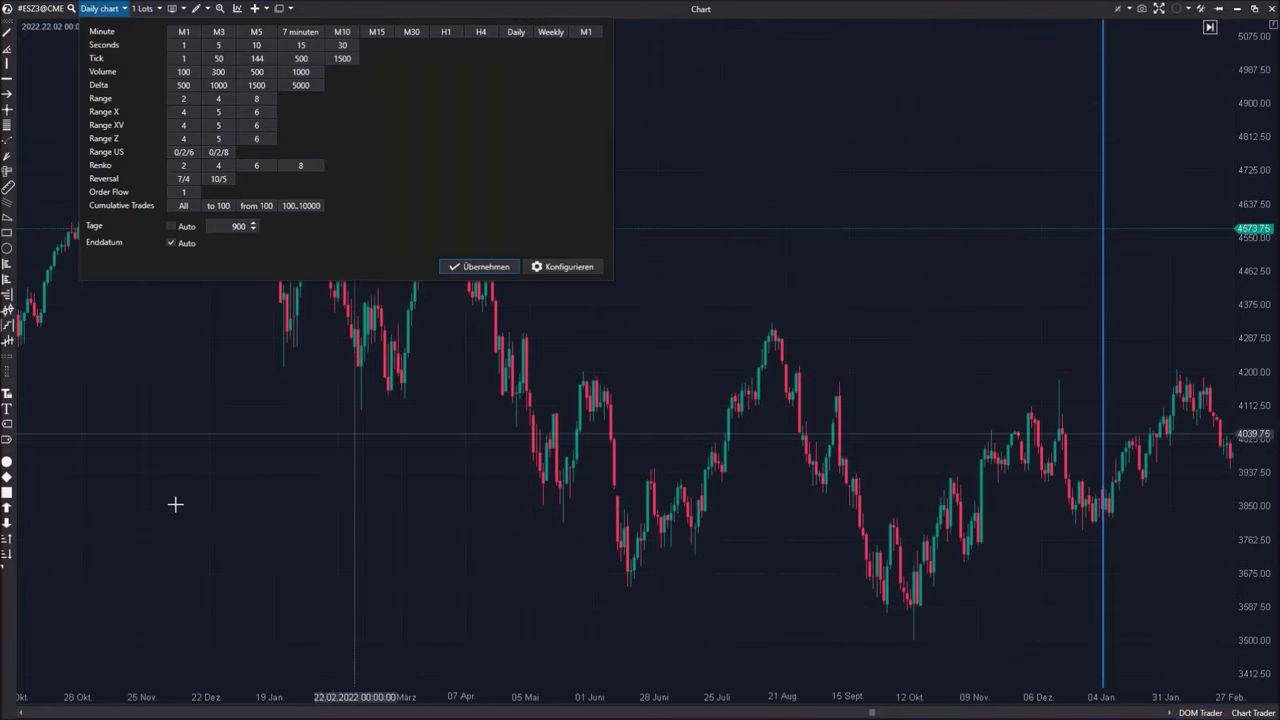
drag(580, 537, 511, 549)
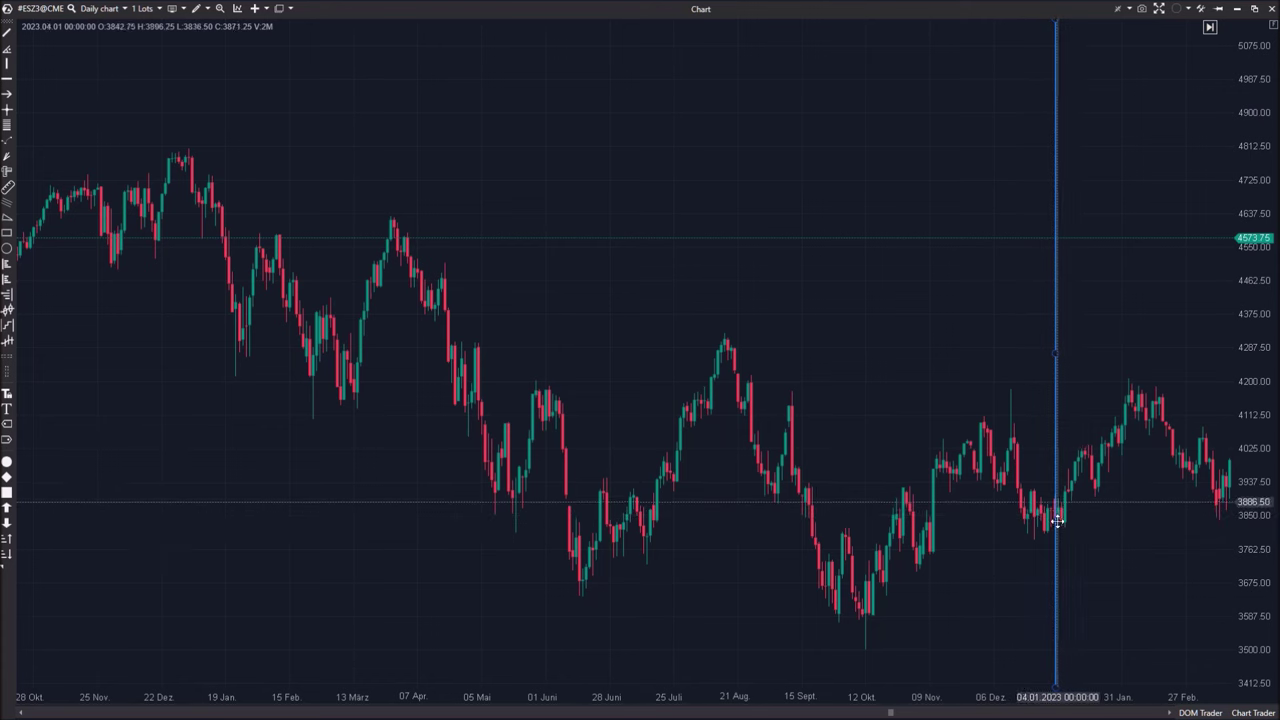
scroll(1030, 535, up, 5)
drag(1007, 548, 1003, 554)
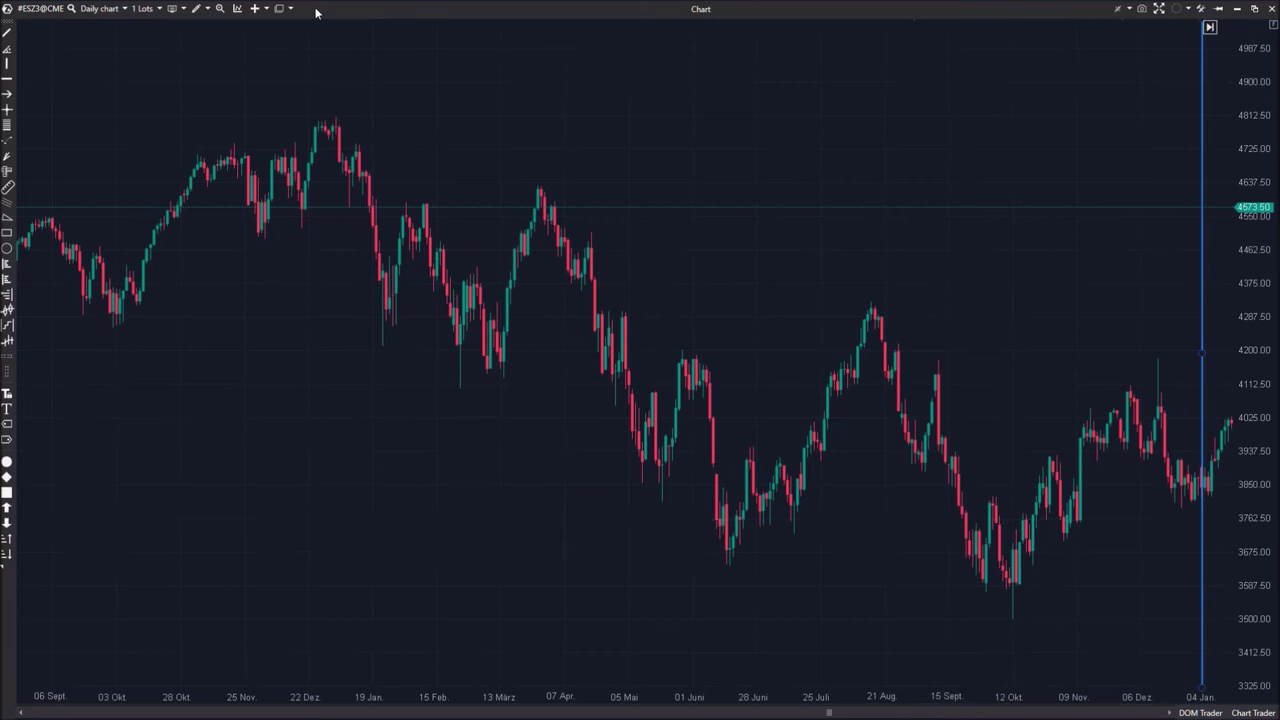
- Place a Fixed Market profile & TPO object on the daily chart
click(205, 9)
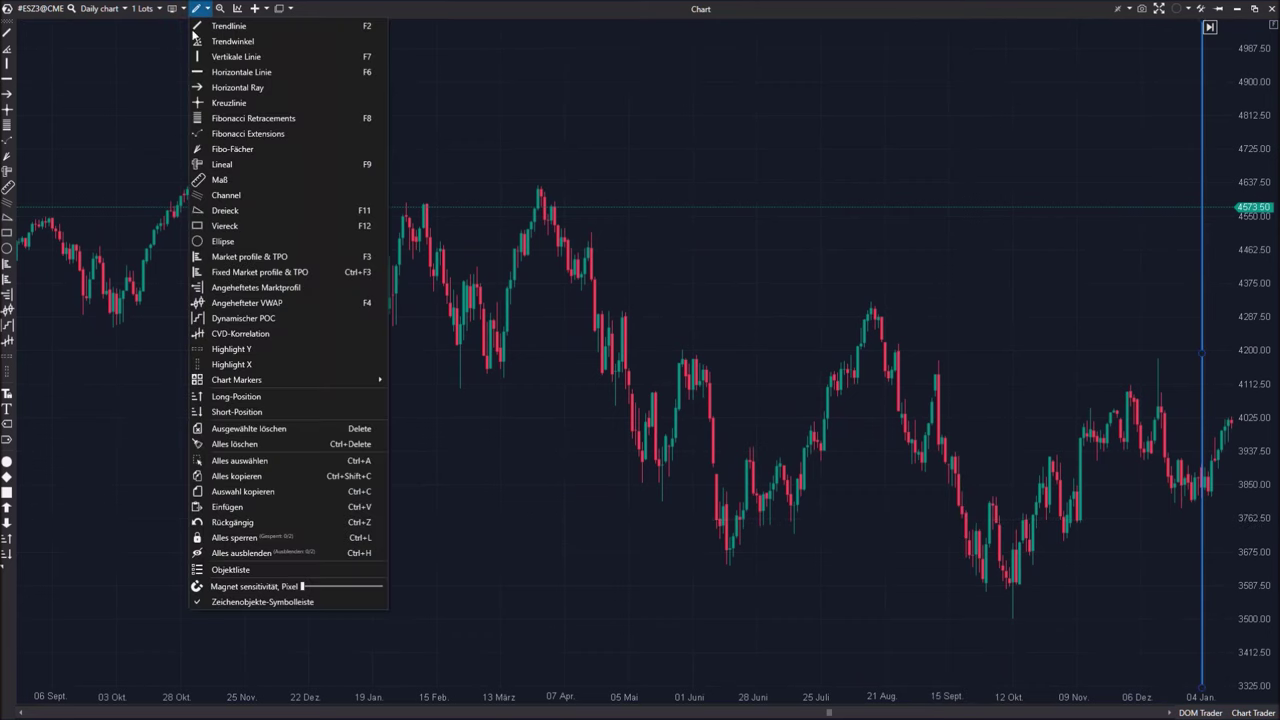
click(253, 271)
click(149, 351)
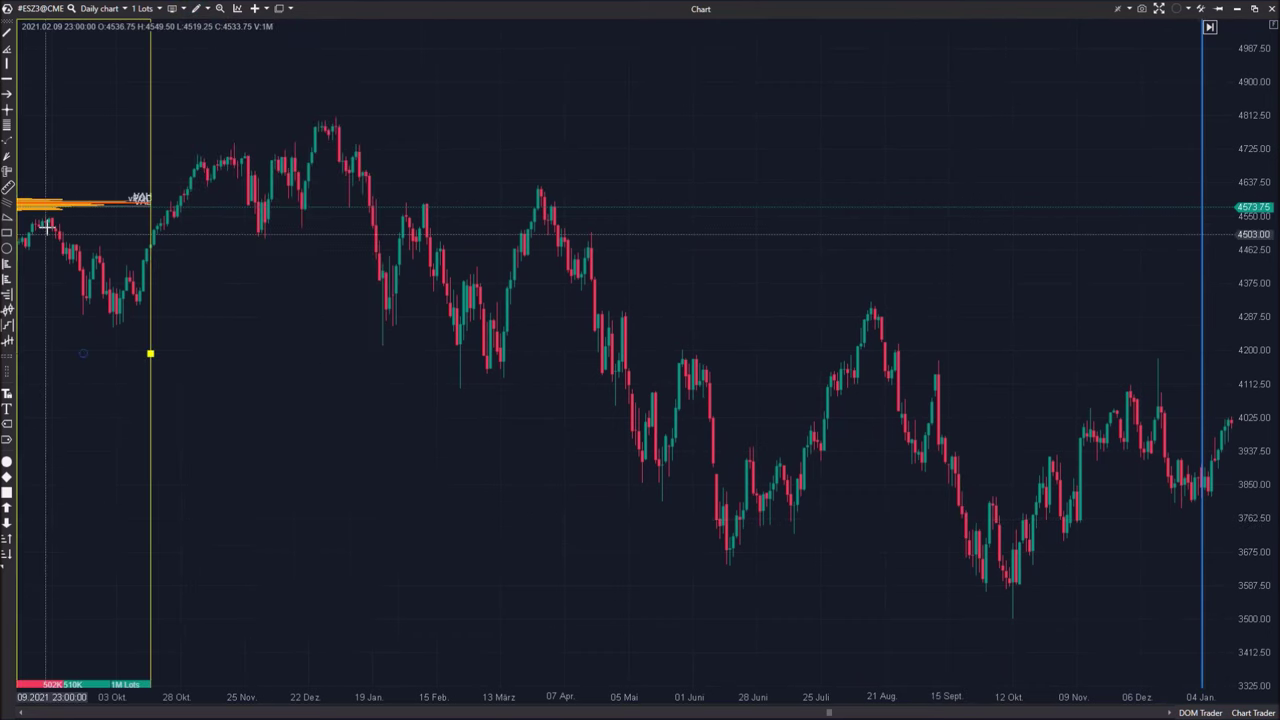
- Set the fixed market profile's period to Custom and close its settings
double_click(150, 220)
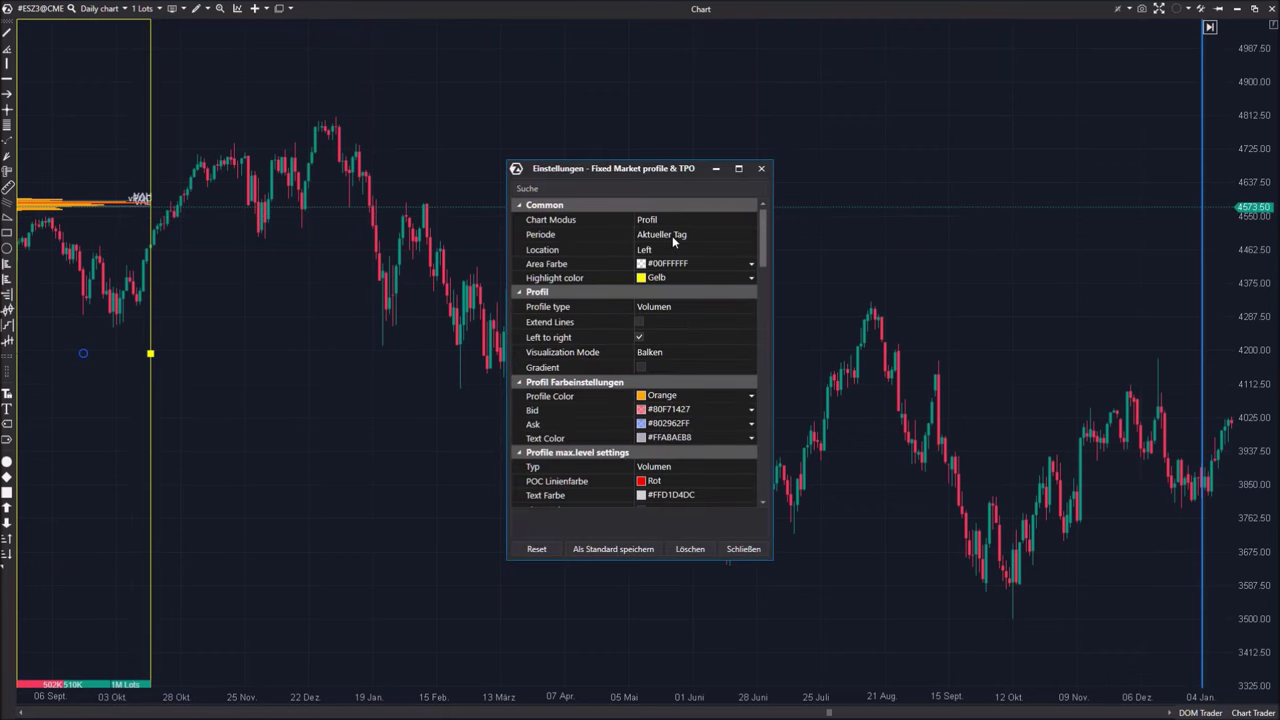
click(670, 237)
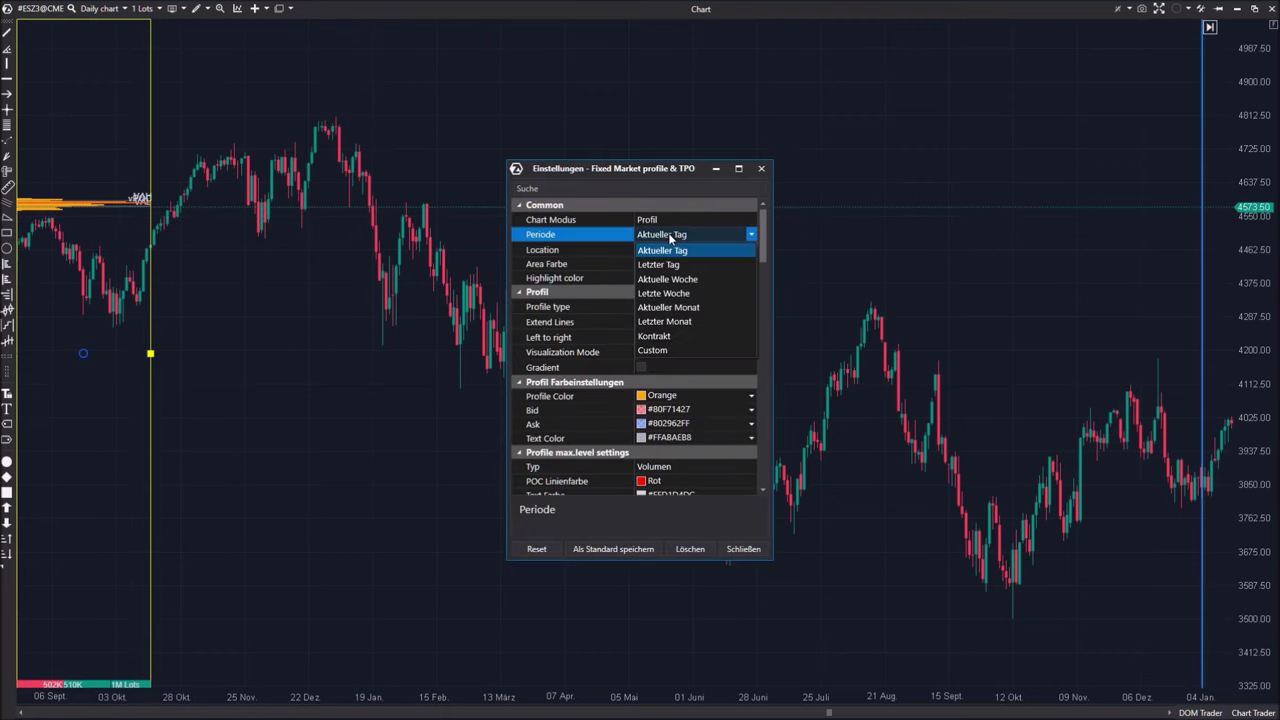
click(652, 350)
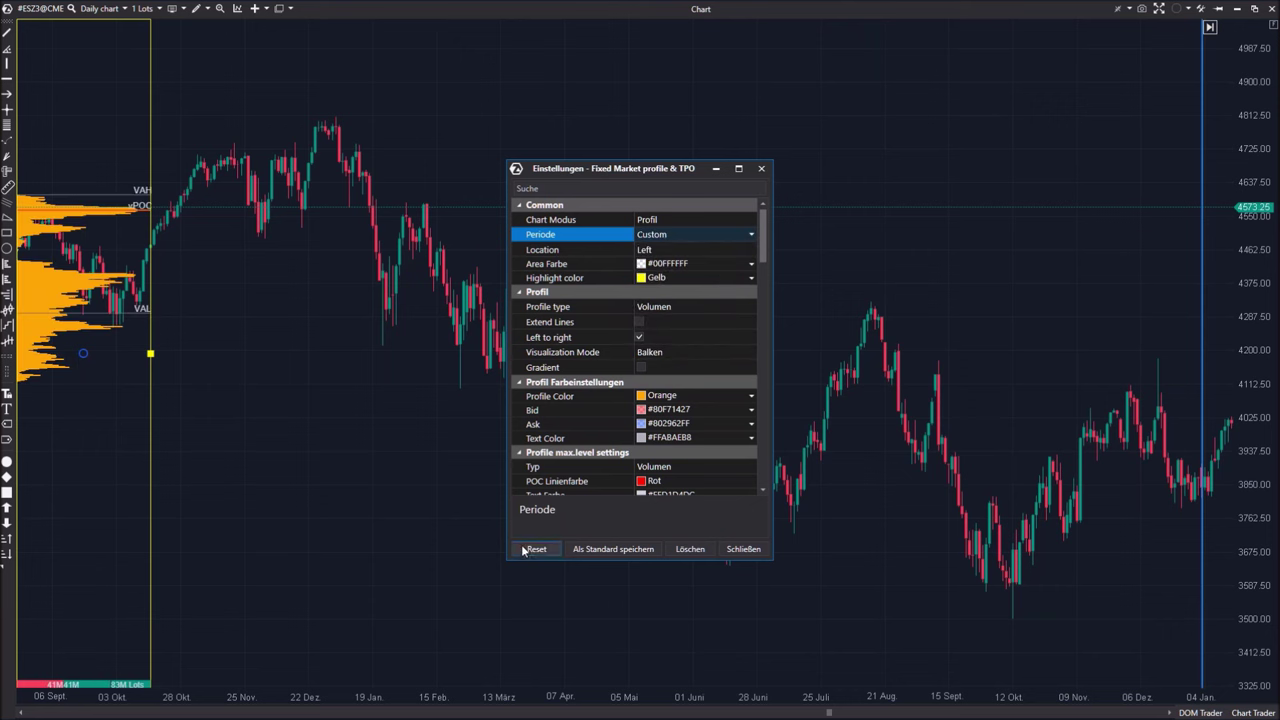
click(741, 548)
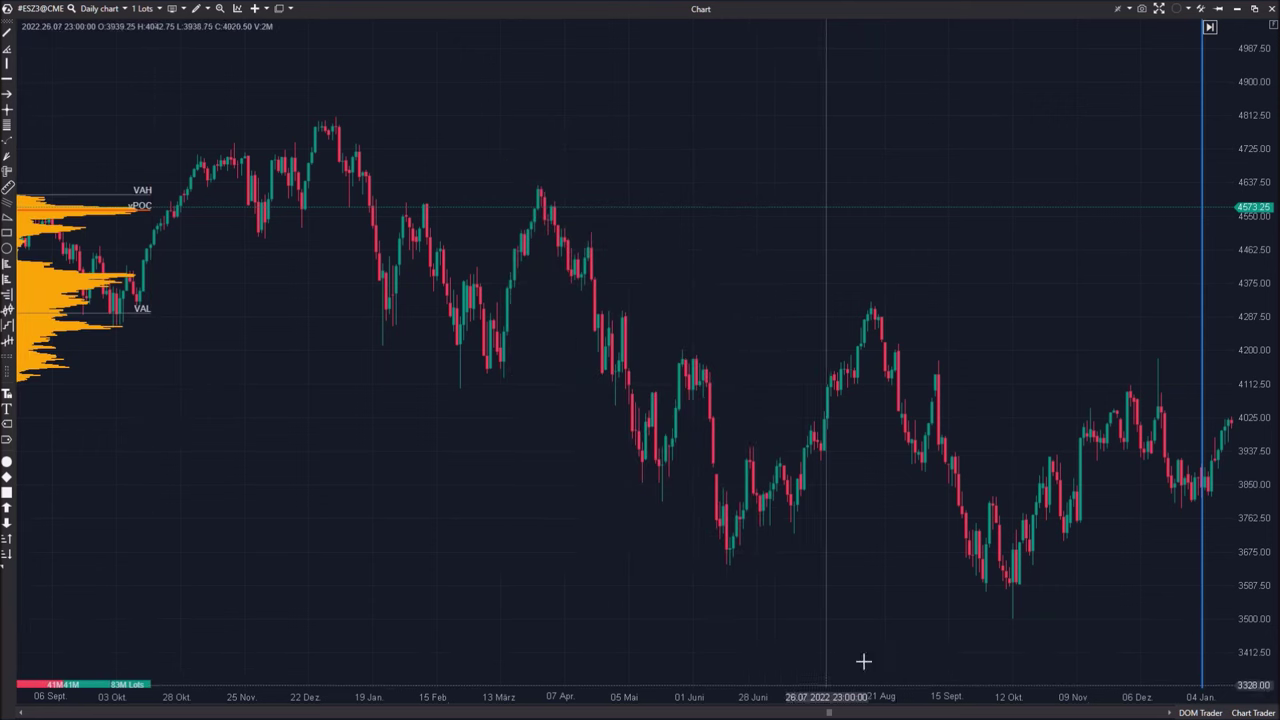
- Set the fixed profile's custom range to run from about late November to late December 2022
scroll(799, 541, down, 5)
drag(799, 541, 40, 525)
drag(640, 546, 1229, 514)
click(85, 352)
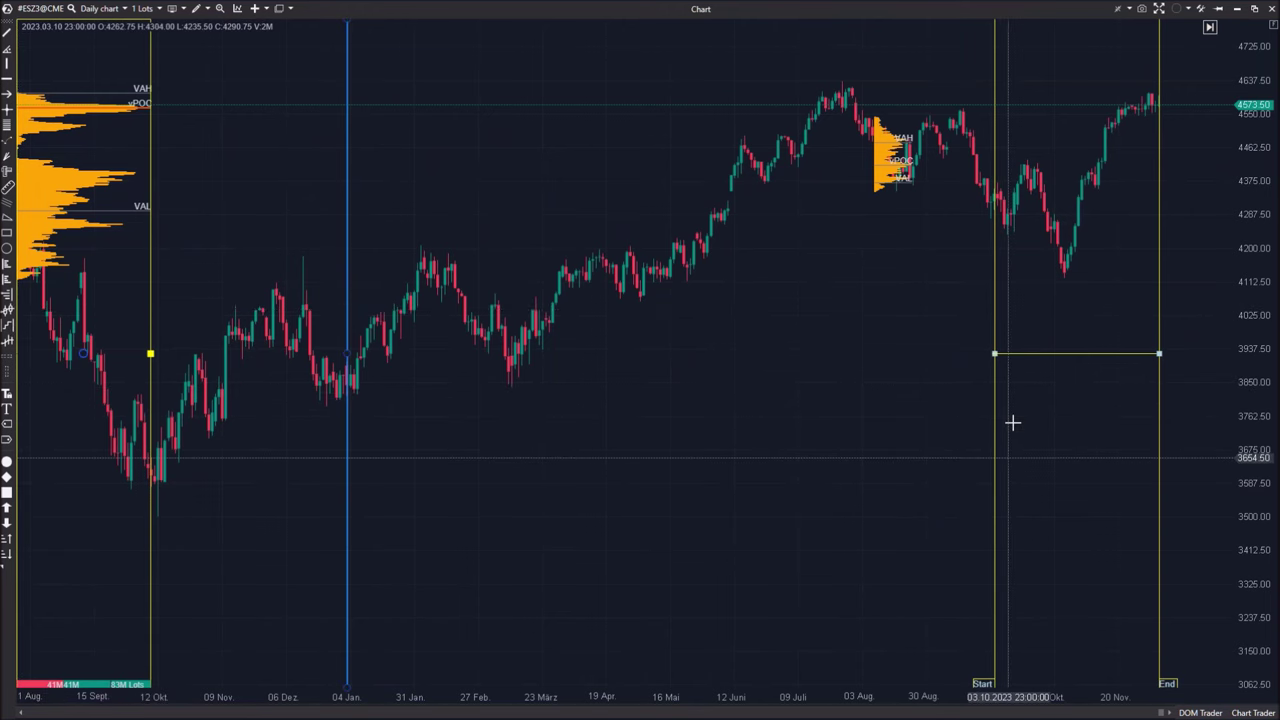
drag(995, 354, 257, 355)
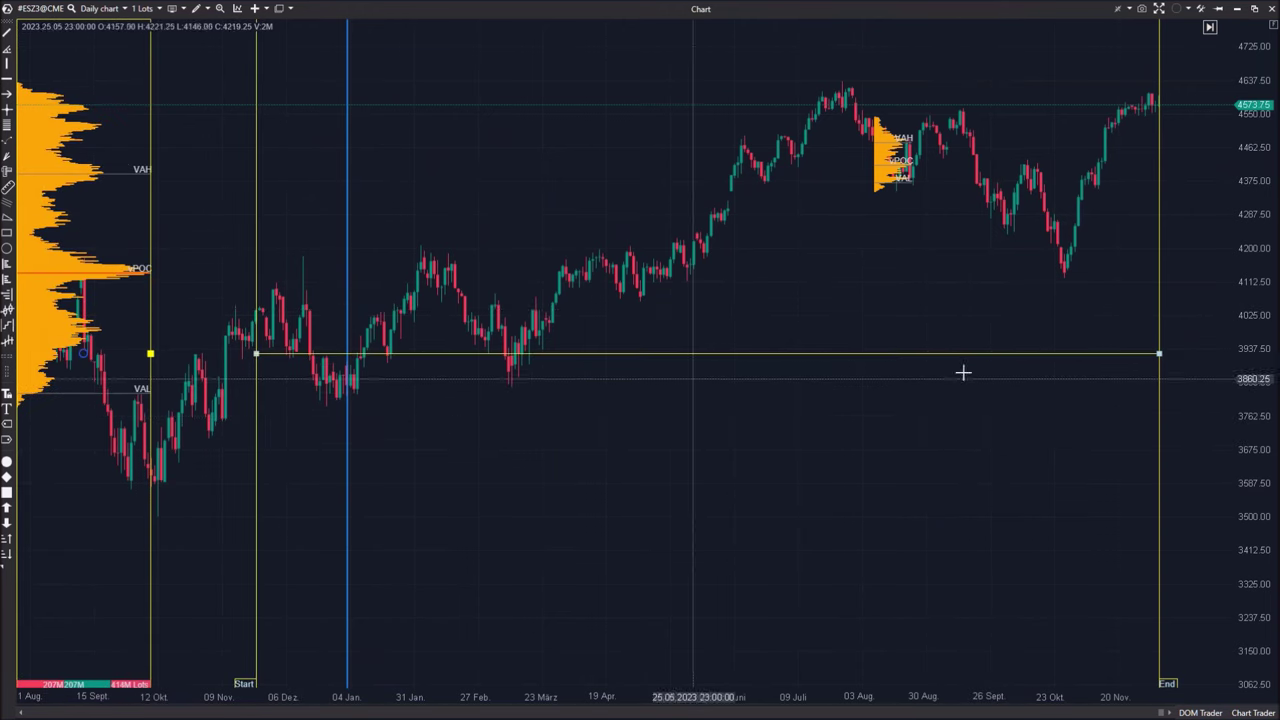
drag(1158, 354, 317, 354)
- Extend the fixed profile's custom range to run from about early October 2022 to the start of January 2023
drag(470, 483, 1279, 470)
drag(977, 583, 1017, 563)
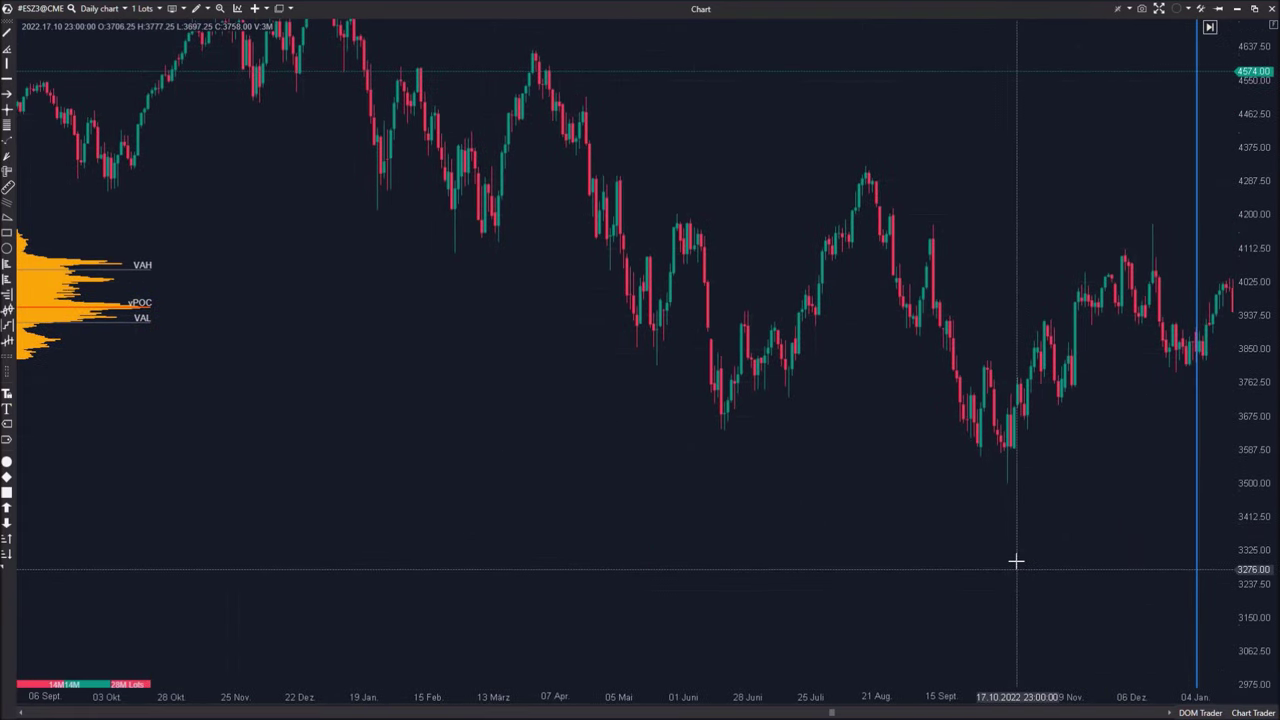
click(155, 296)
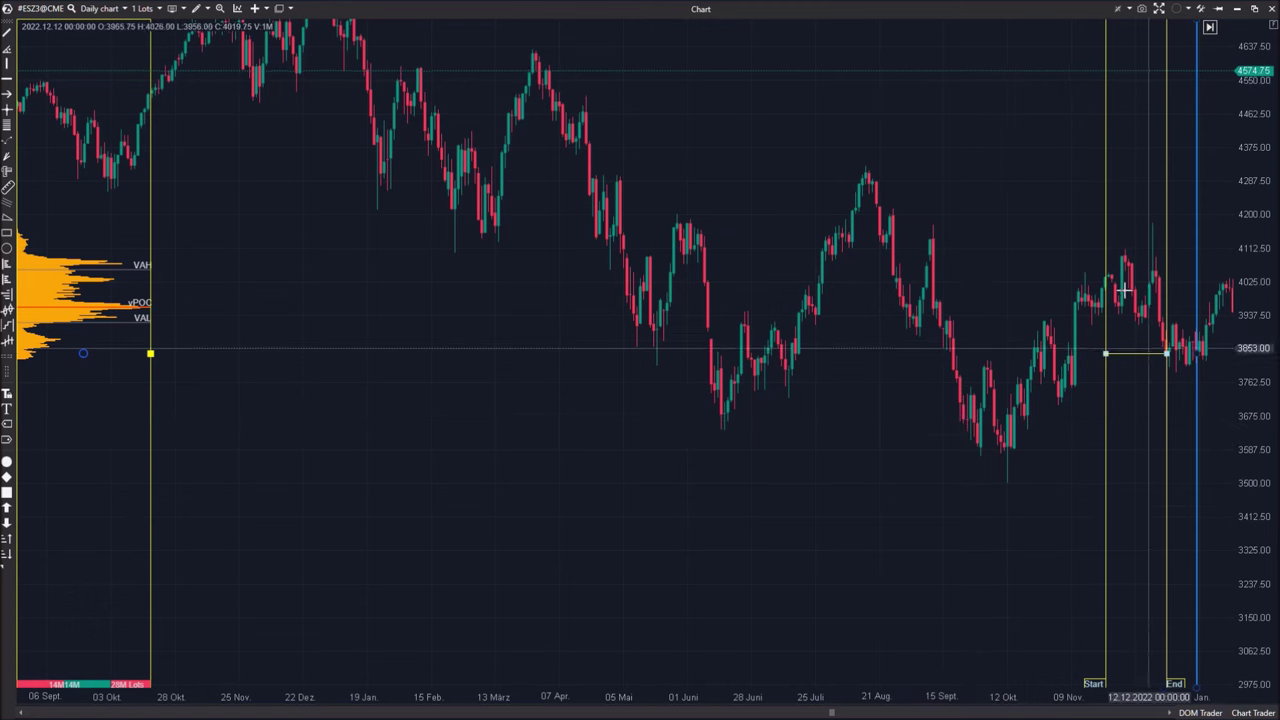
drag(1105, 354, 998, 388)
mouse_move(1166, 353)
mouse_down()
mouse_move(1132, 367)
mouse_move(1186, 372)
mouse_move(1189, 354)
mouse_up()
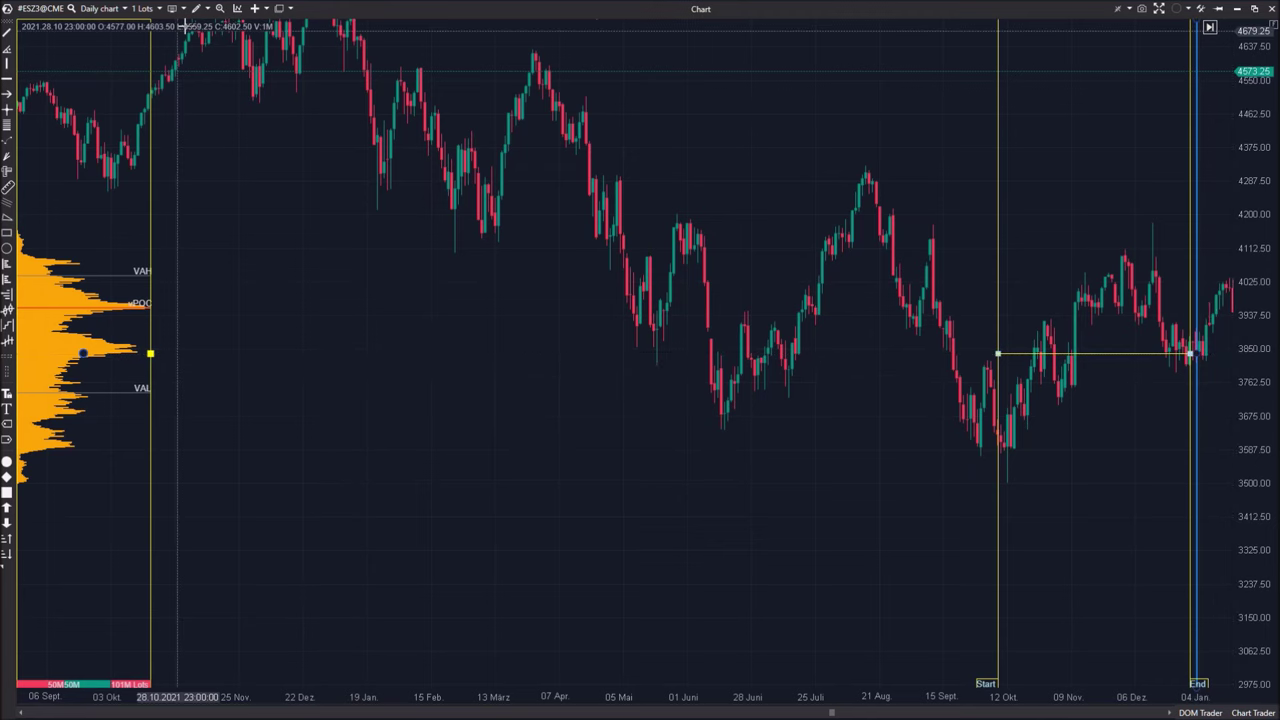
- Draw a Market profile & TPO object over the early November to mid-December 2022 range and trim its start to about 10 November
click(196, 8)
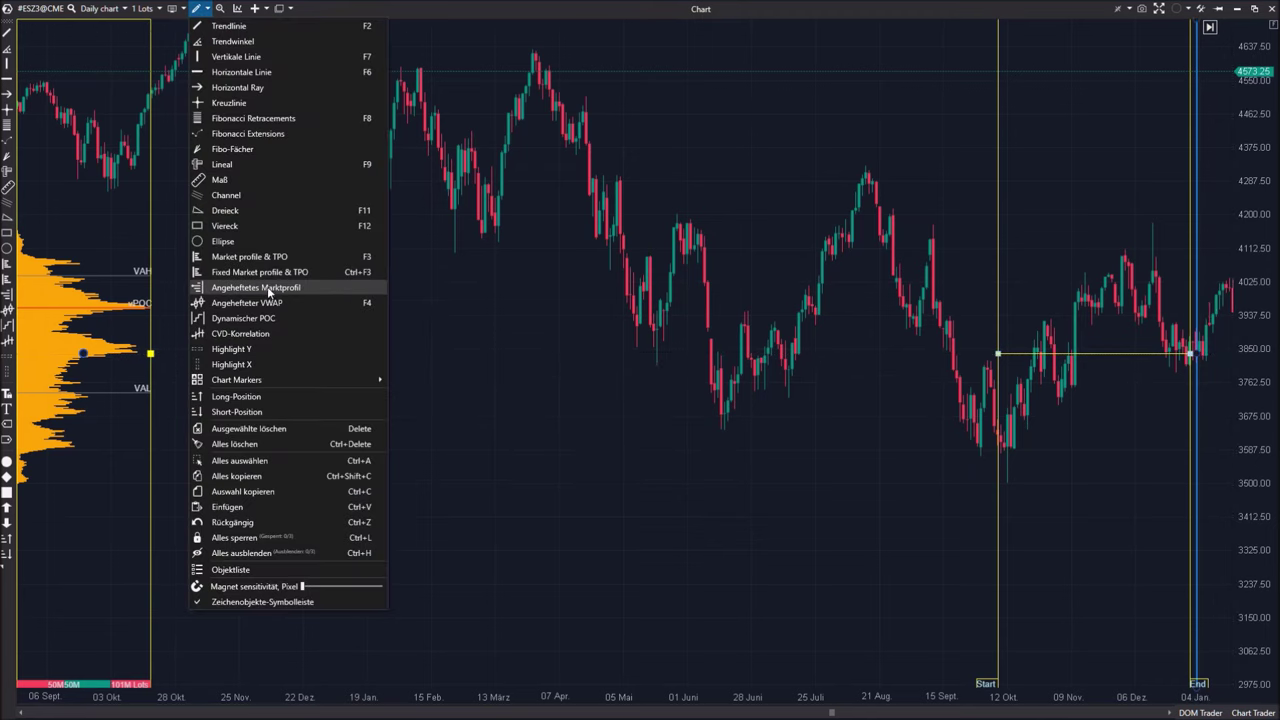
click(260, 257)
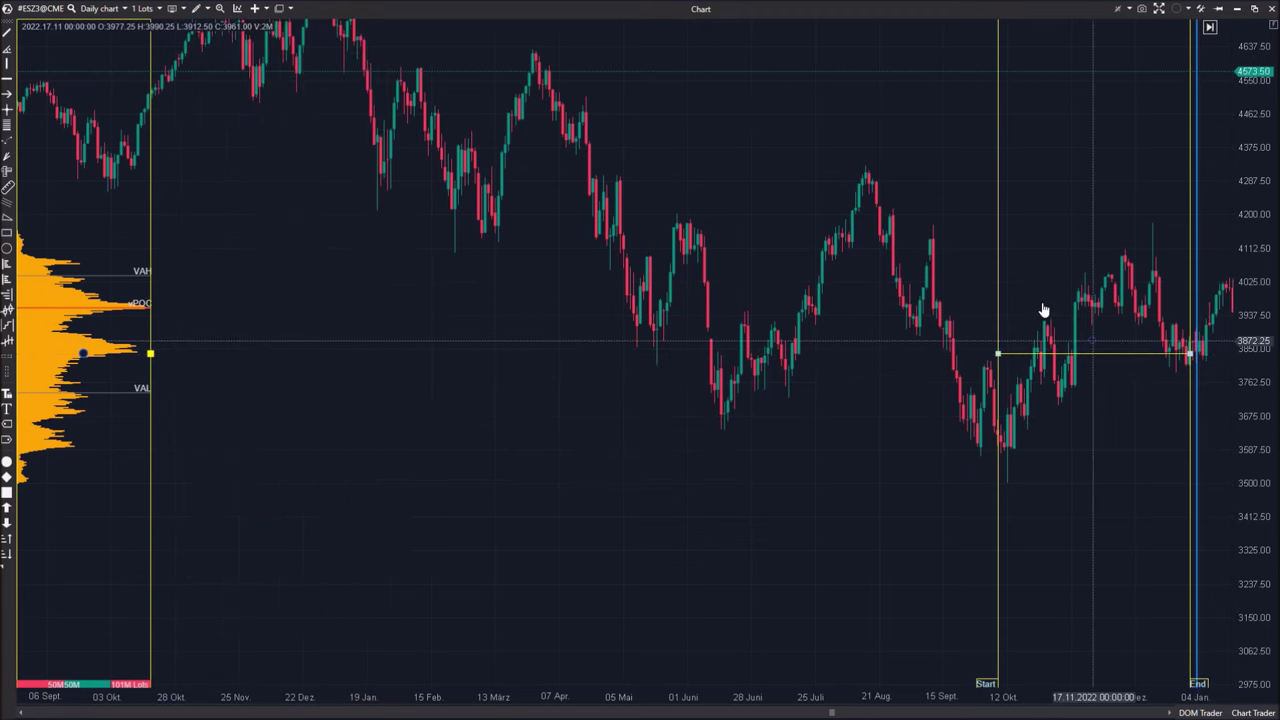
drag(1055, 234, 1168, 351)
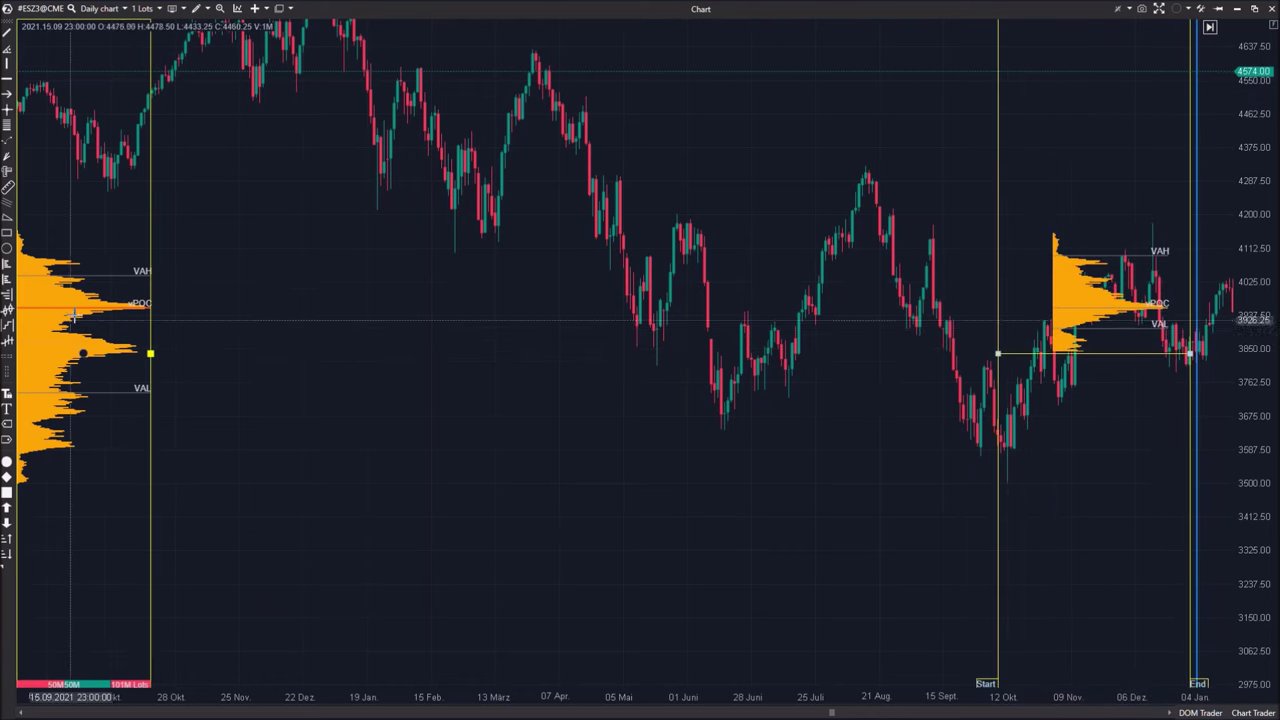
click(1086, 300)
mouse_move(1055, 349)
mouse_down()
mouse_move(1076, 332)
mouse_move(1076, 346)
mouse_up()
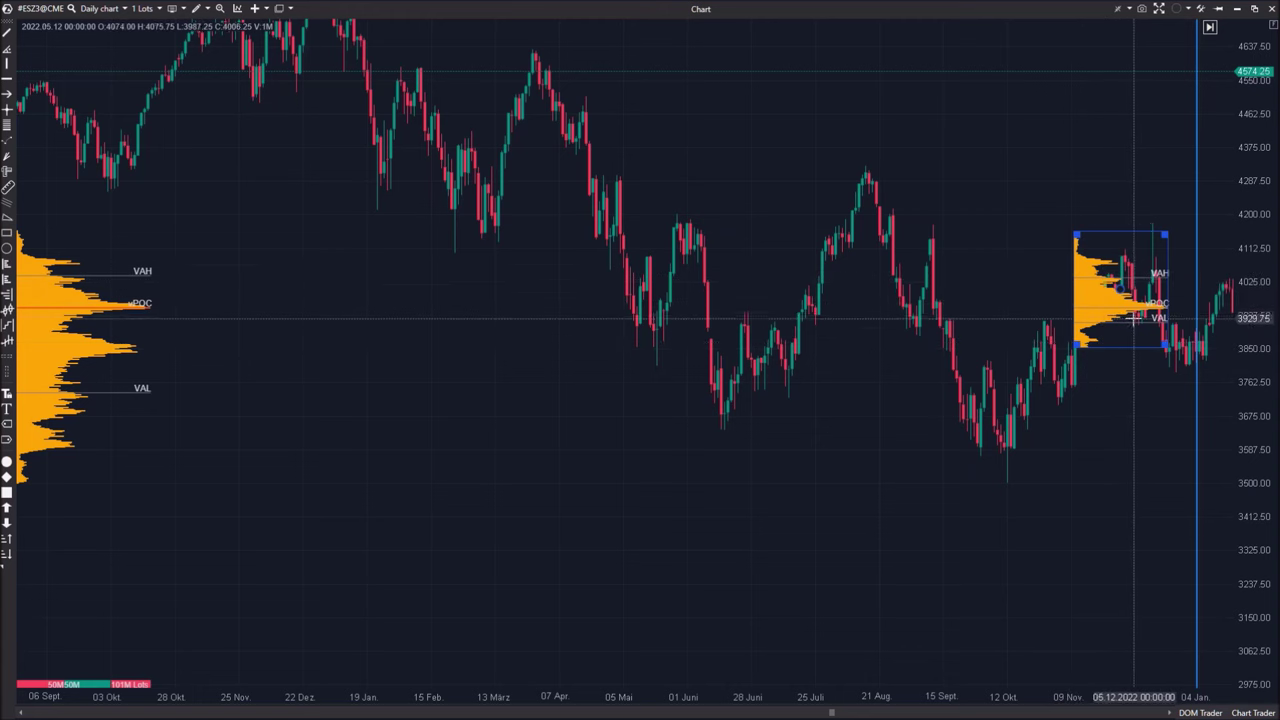
- Compare the drawn market profile with the fixed profile's custom range, and remove the drawn one from the chart
mouse_move(55, 316)
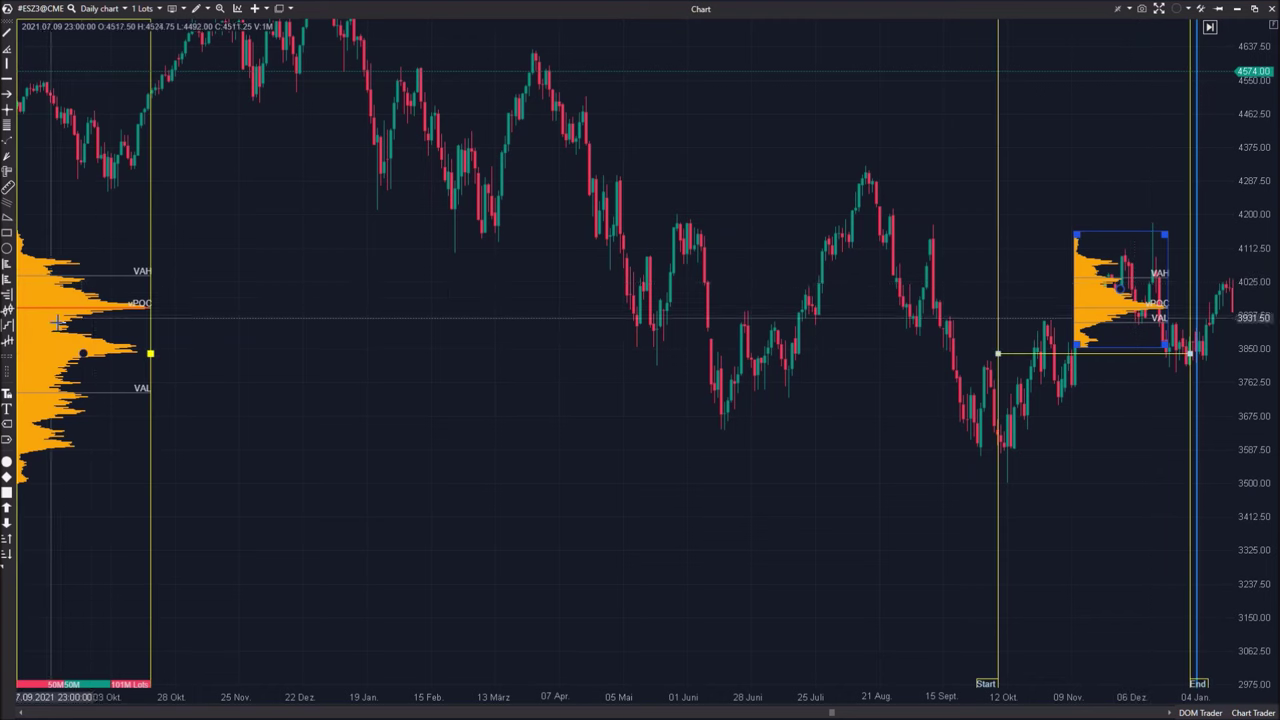
click(170, 438)
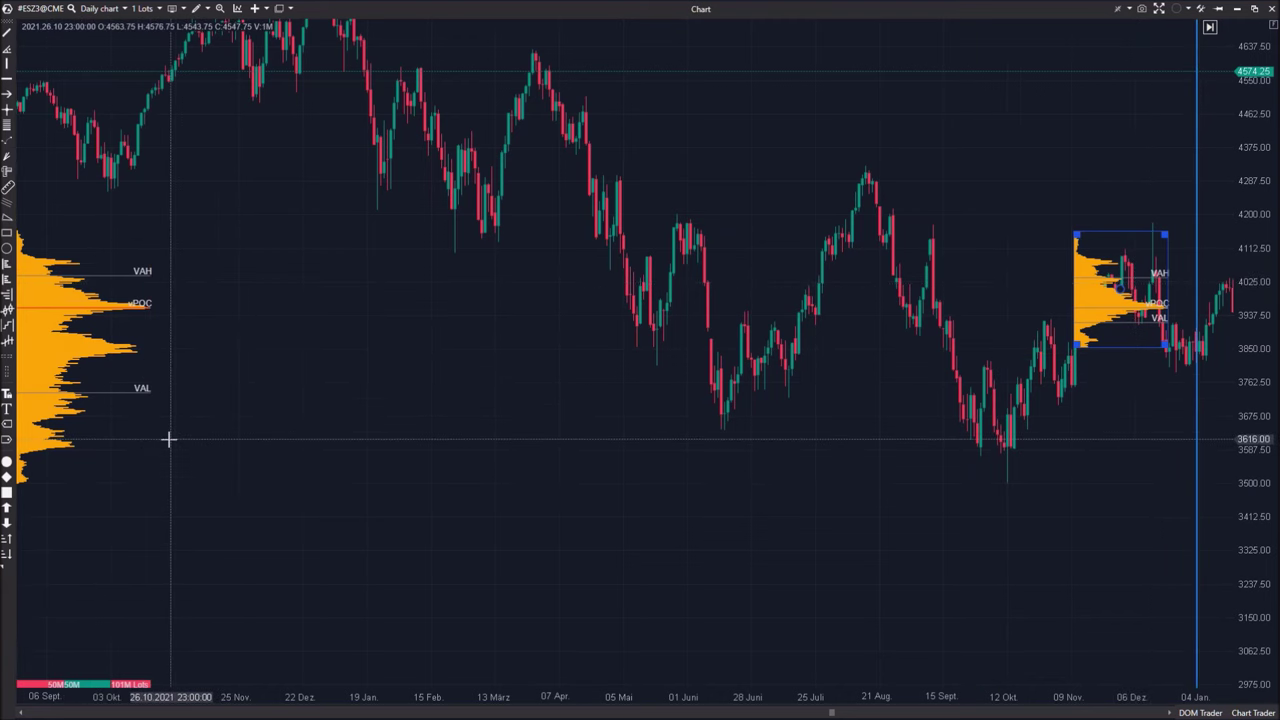
click(60, 353)
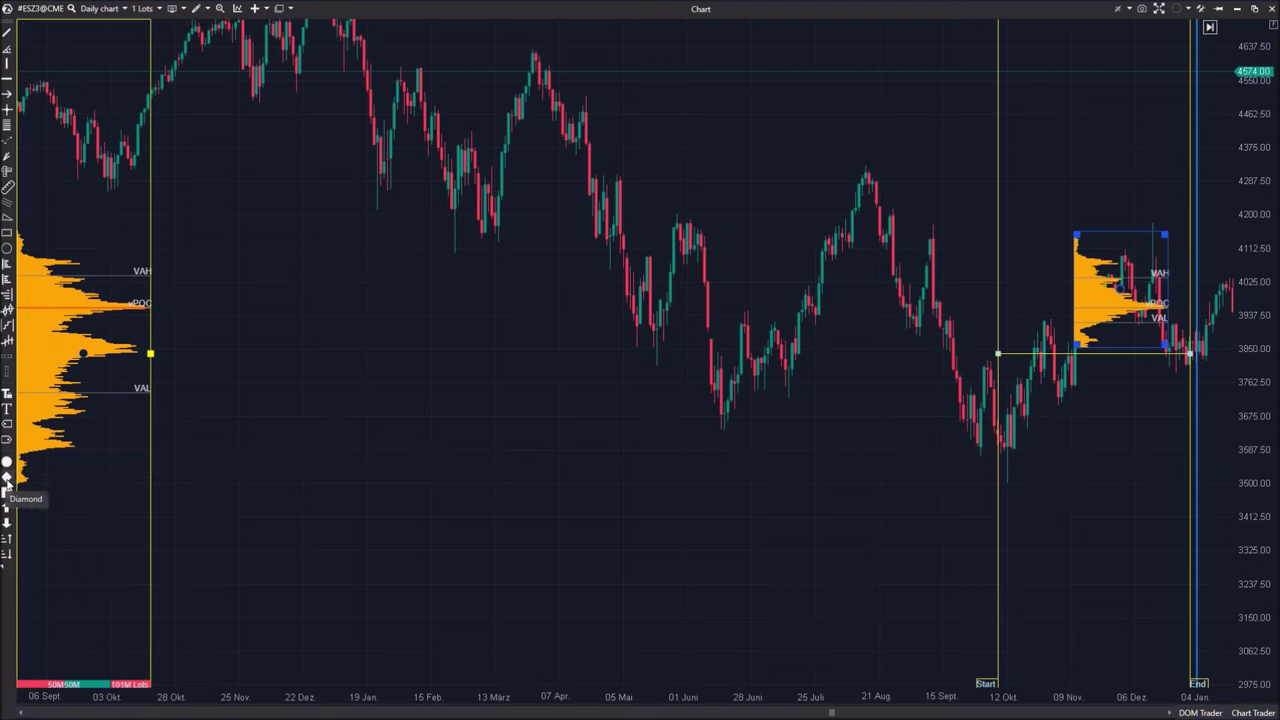
click(280, 380)
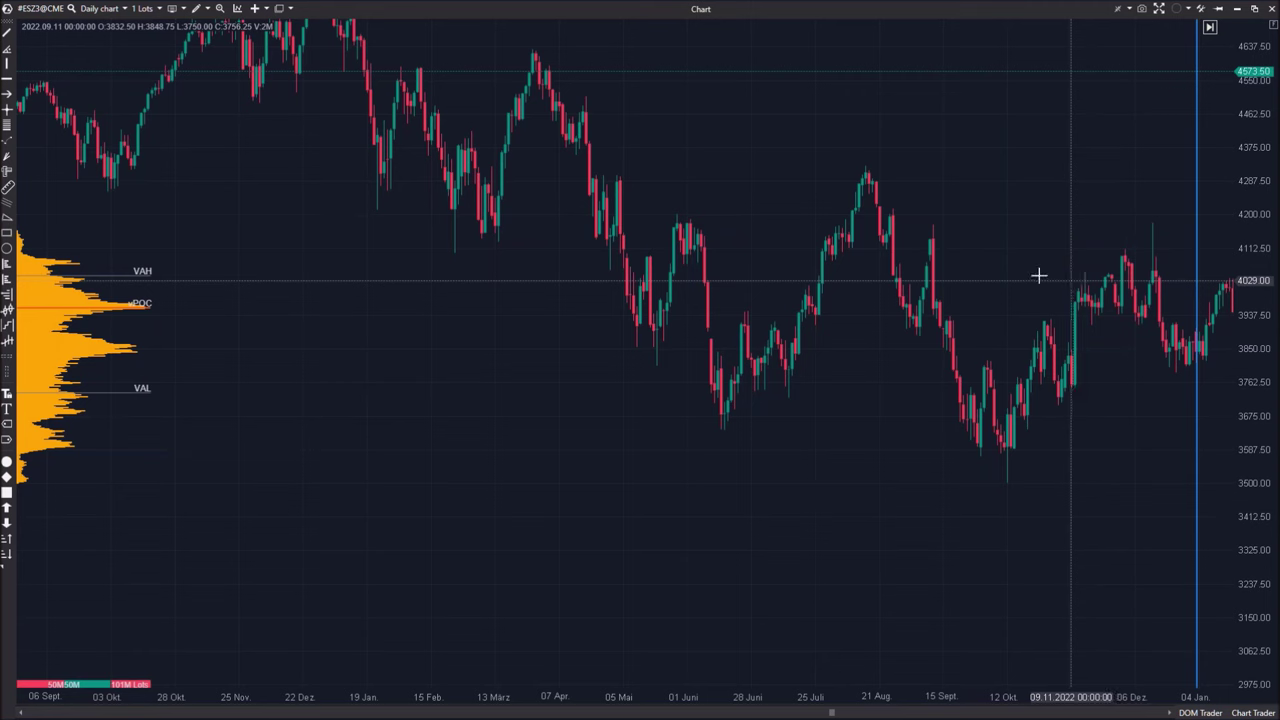
- Widen the fixed profile's histogram and set its custom range from about 9 November to 15 December 2022
click(150, 351)
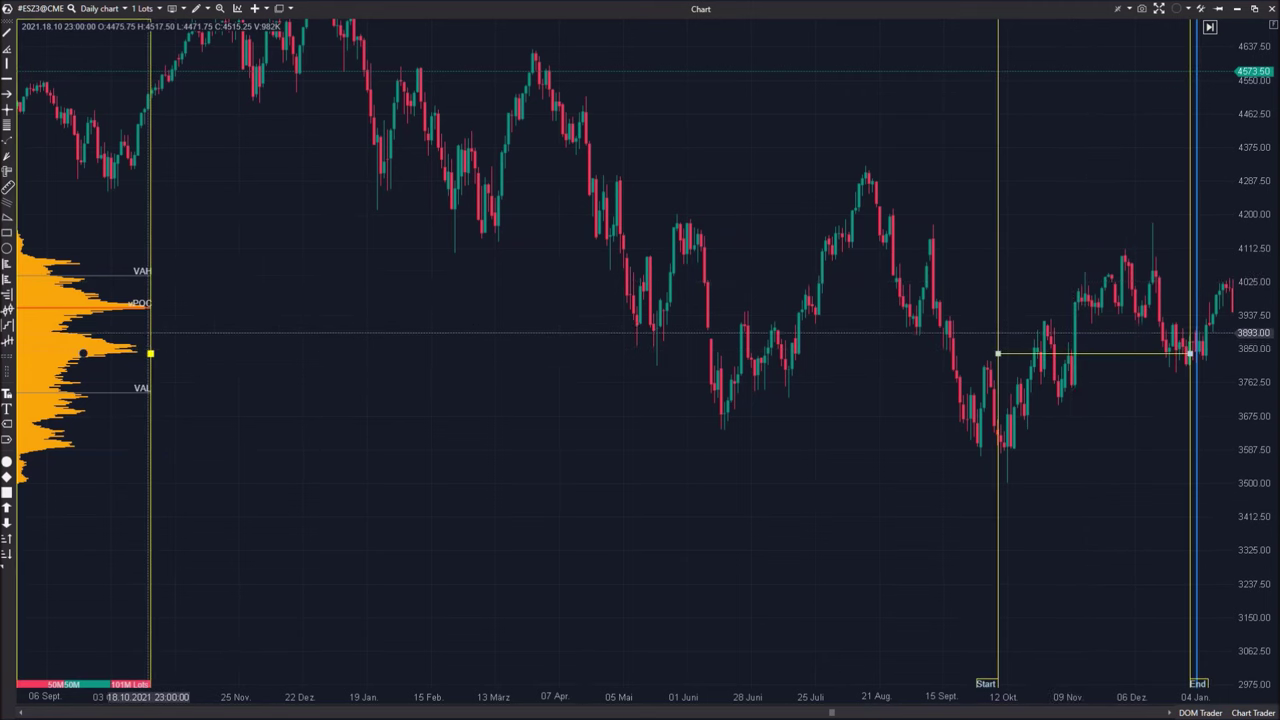
drag(150, 351, 216, 352)
mouse_move(998, 354)
mouse_down()
mouse_move(1072, 357)
mouse_move(974, 370)
mouse_move(1057, 358)
mouse_move(994, 406)
mouse_move(1068, 318)
mouse_move(1014, 352)
mouse_up()
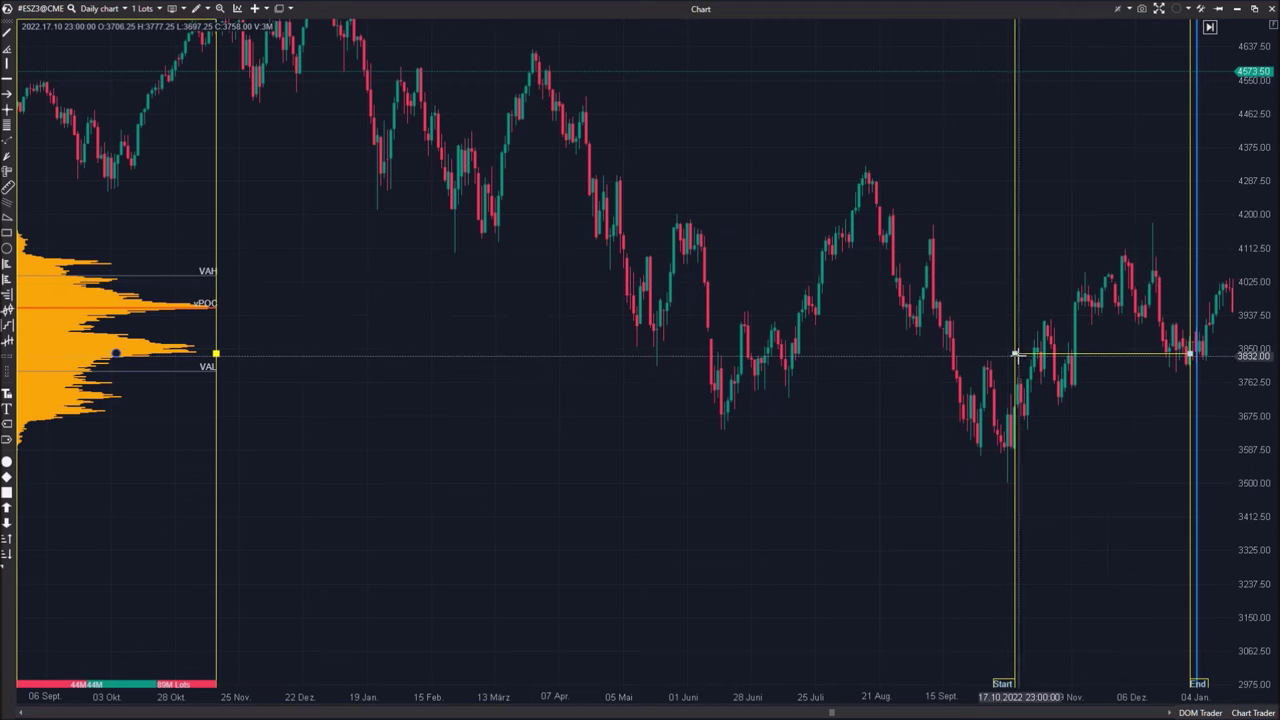
drag(1016, 352, 1072, 352)
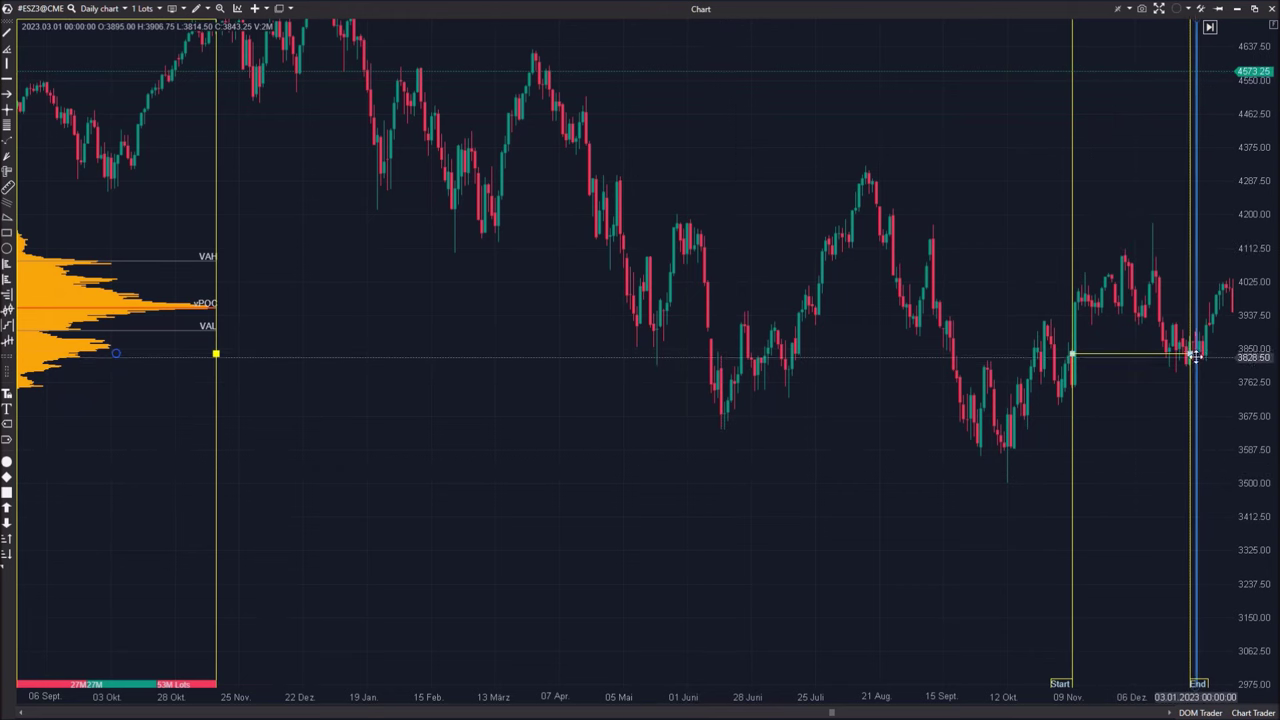
drag(1189, 354, 1156, 357)
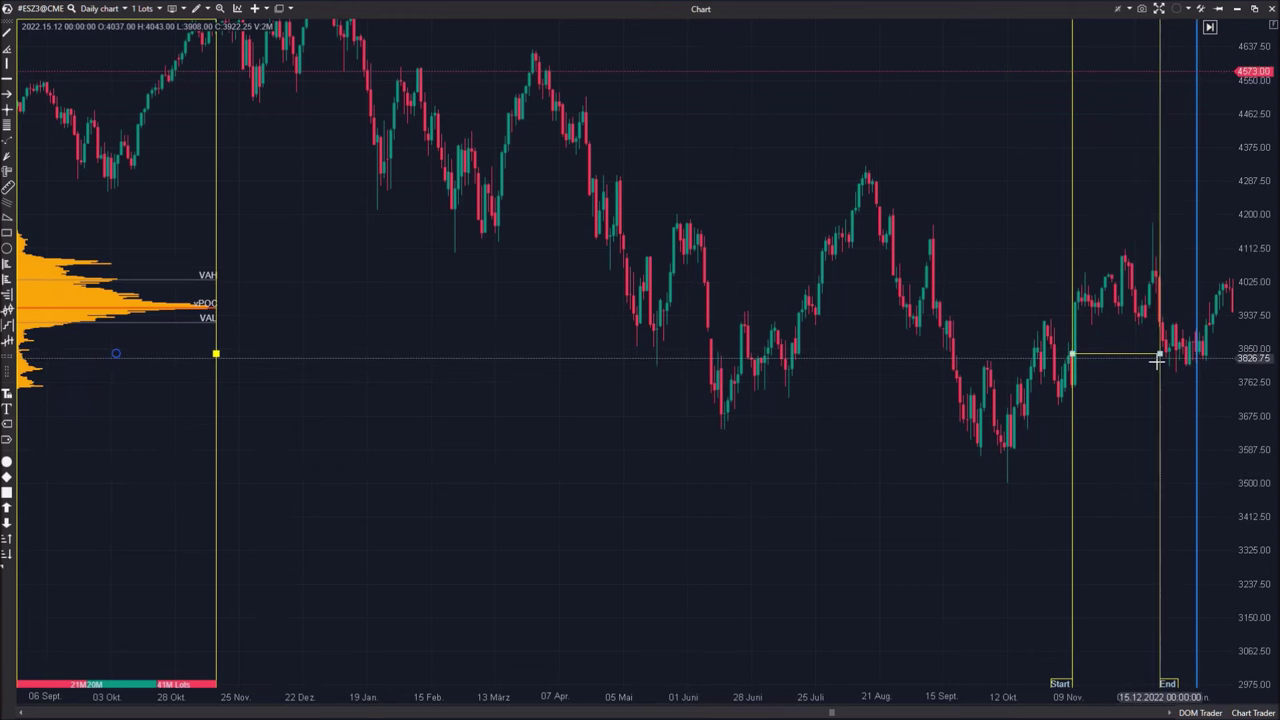
- Mark the fixed profile's value area with a Highlight Y zone from about 3930 to 4035
drag(884, 504, 950, 503)
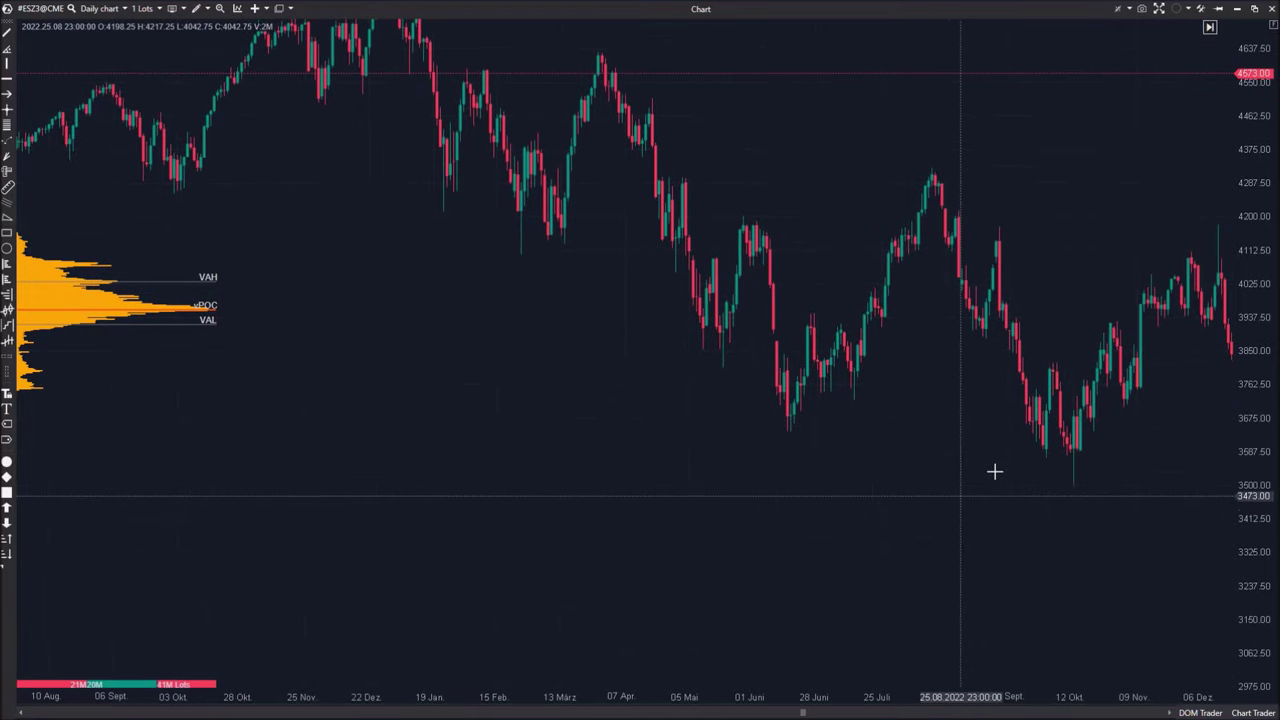
click(213, 309)
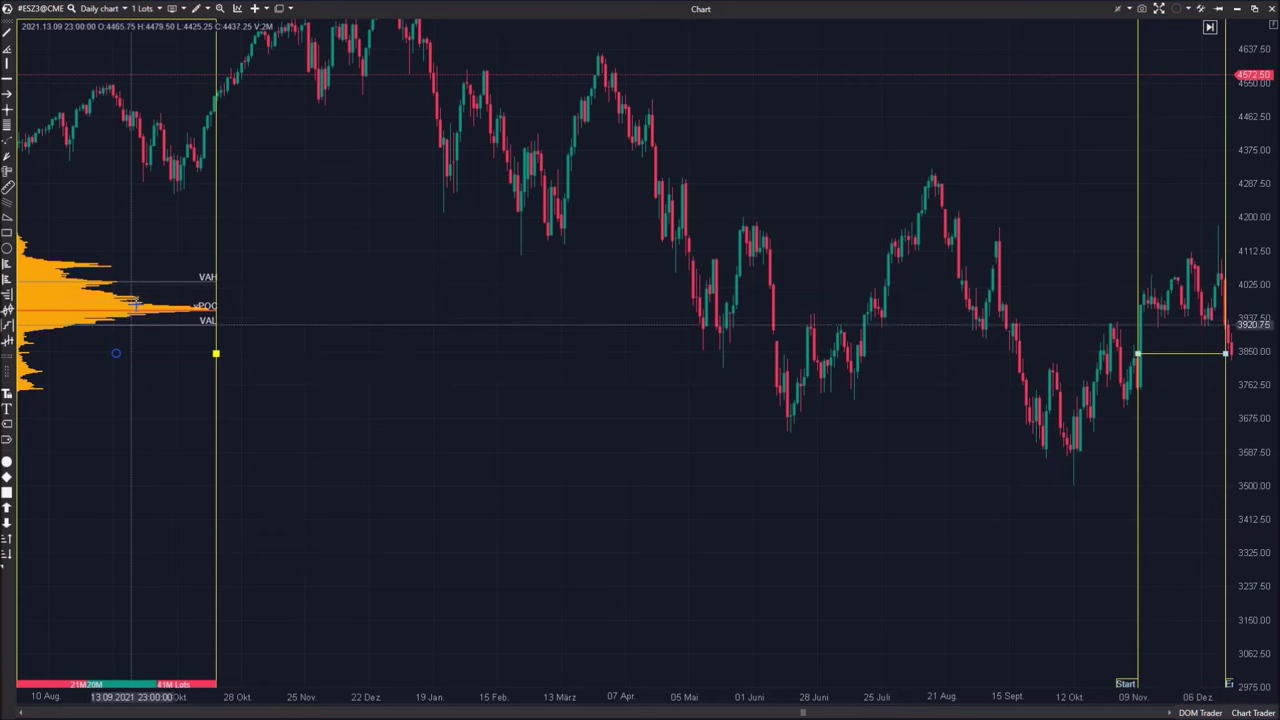
click(198, 10)
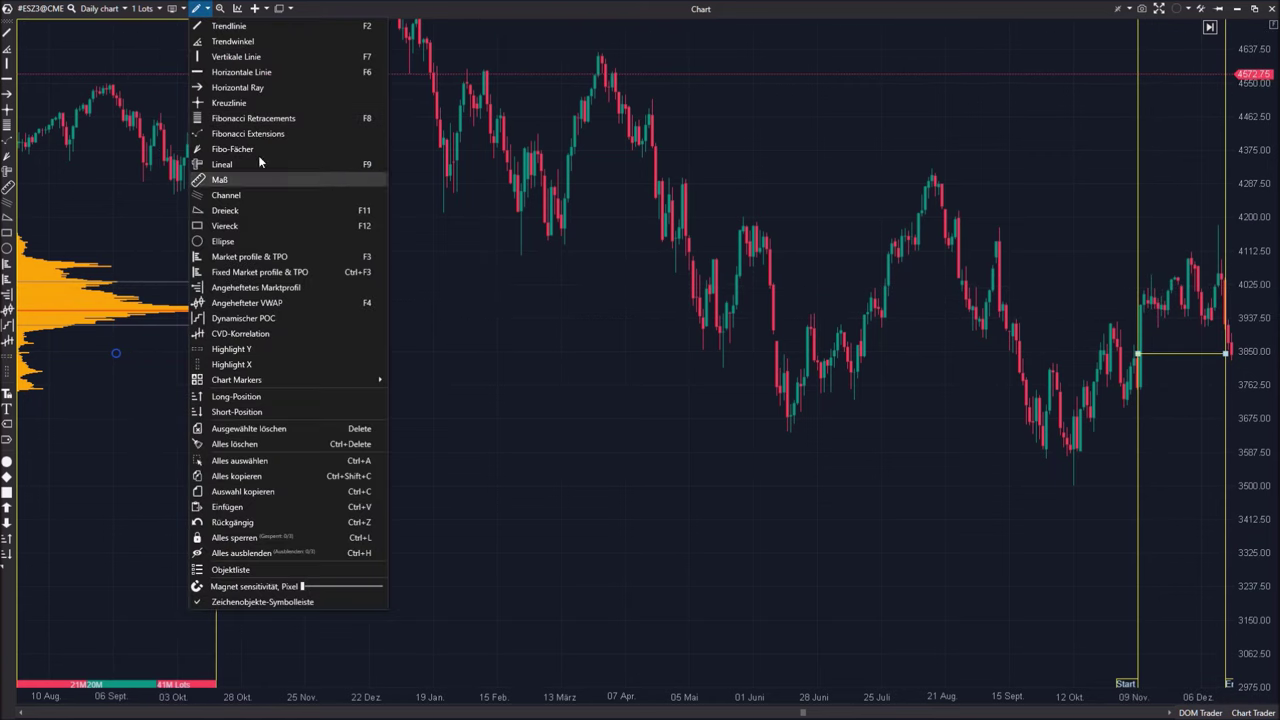
click(261, 348)
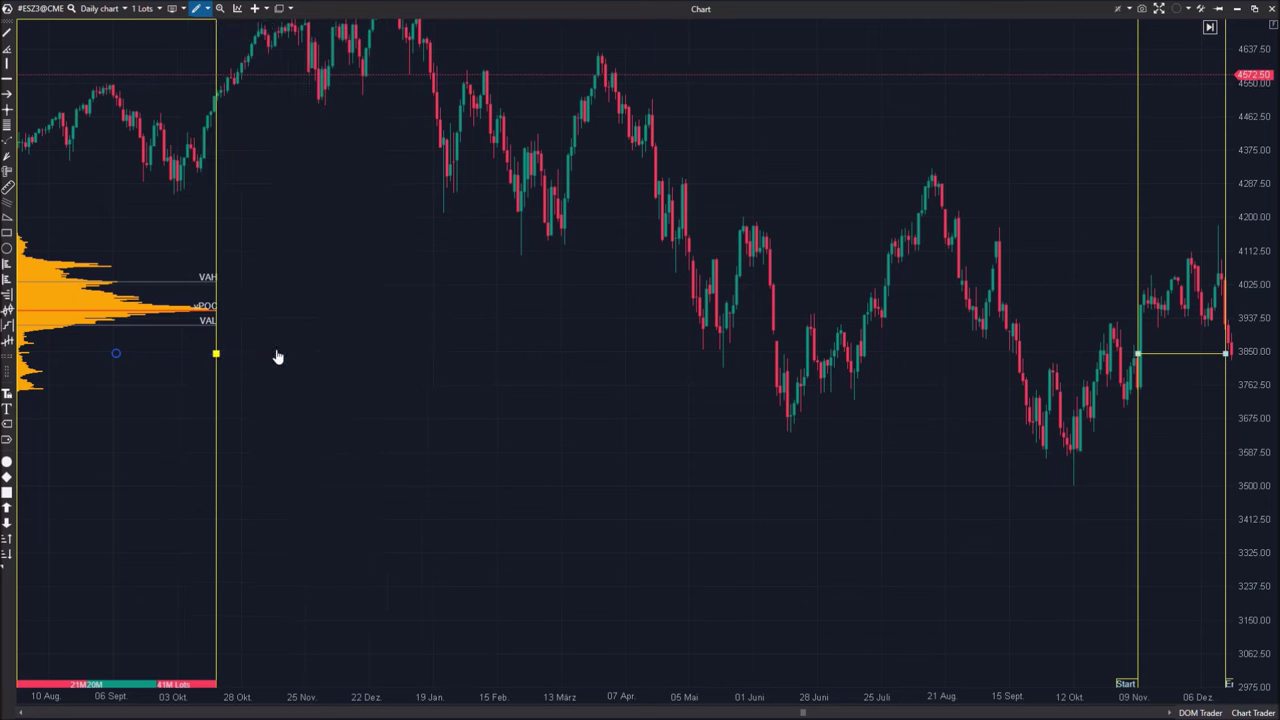
drag(914, 291, 914, 334)
- Shift the fixed profile's custom range to run from about mid-December 2022 to about 9 January 2023
drag(929, 500, 883, 497)
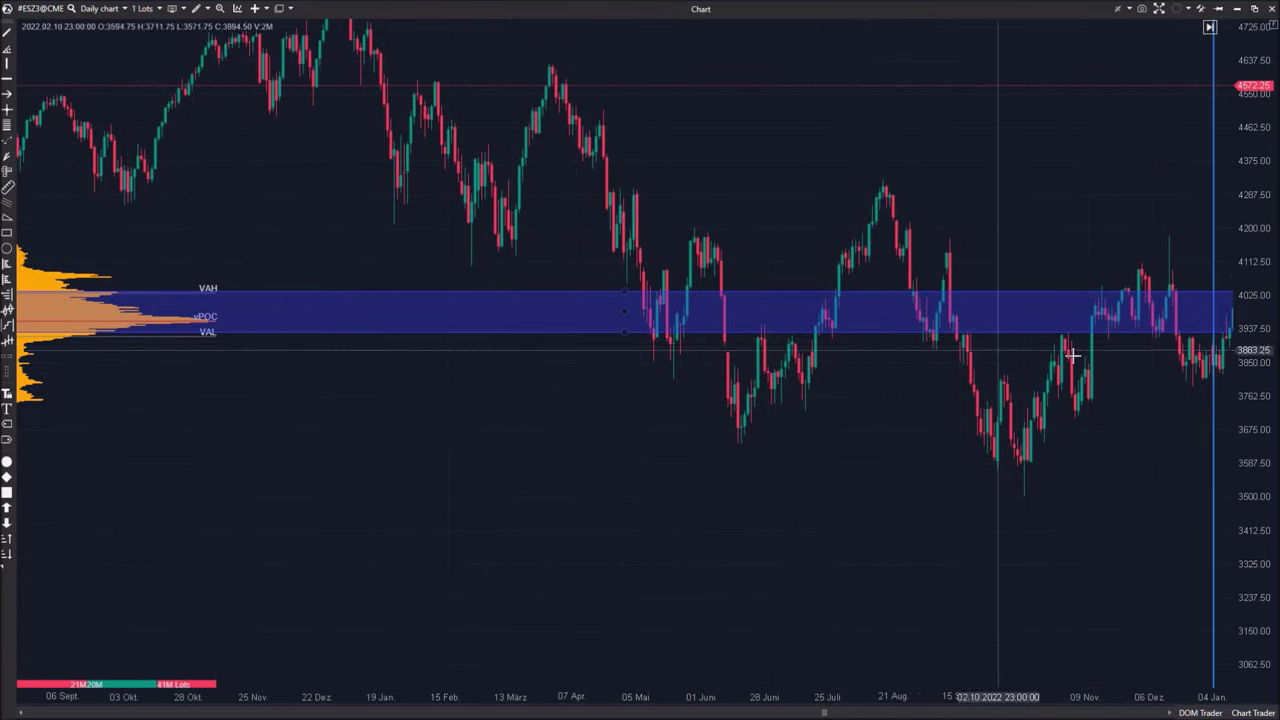
drag(963, 509, 834, 512)
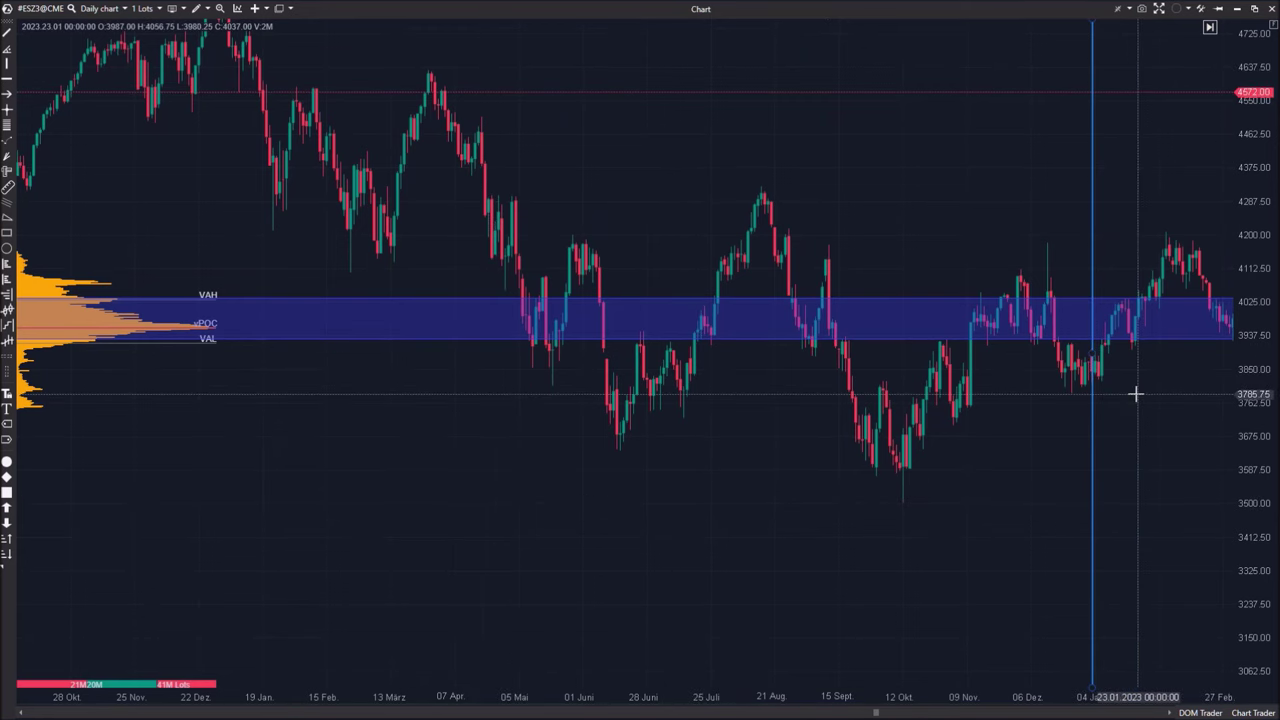
drag(1137, 391, 1074, 400)
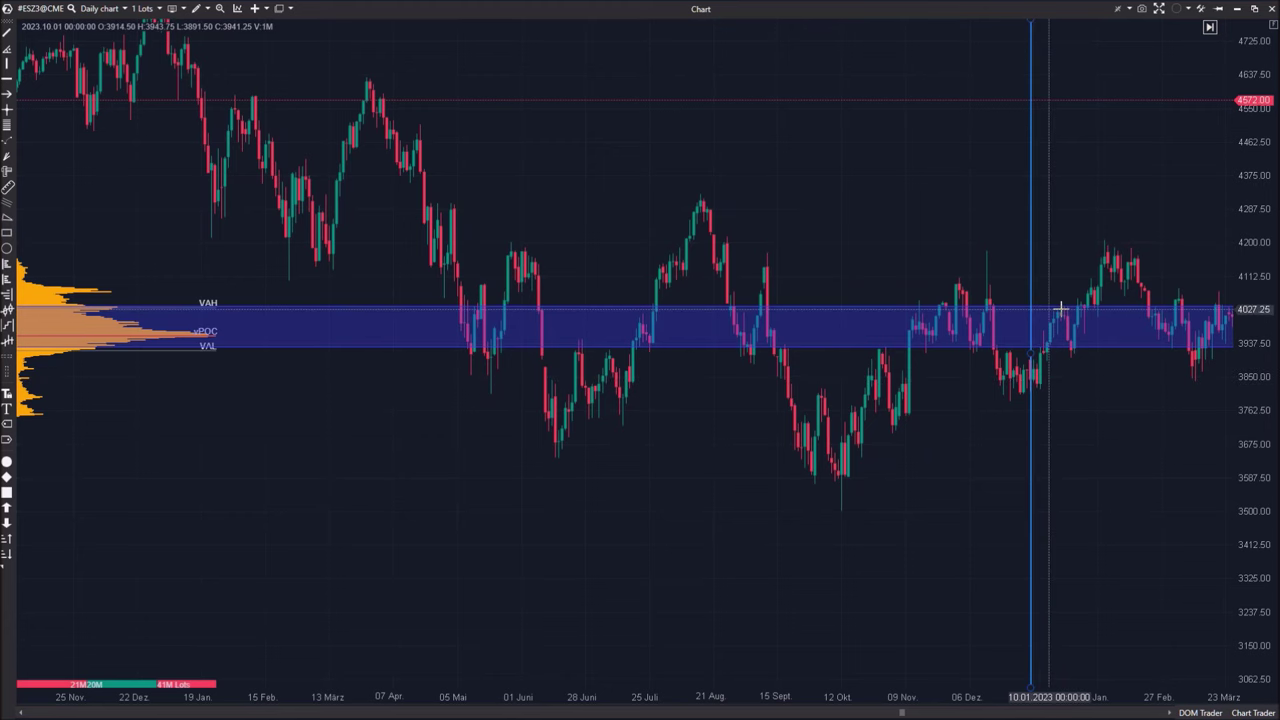
drag(1103, 409, 1051, 405)
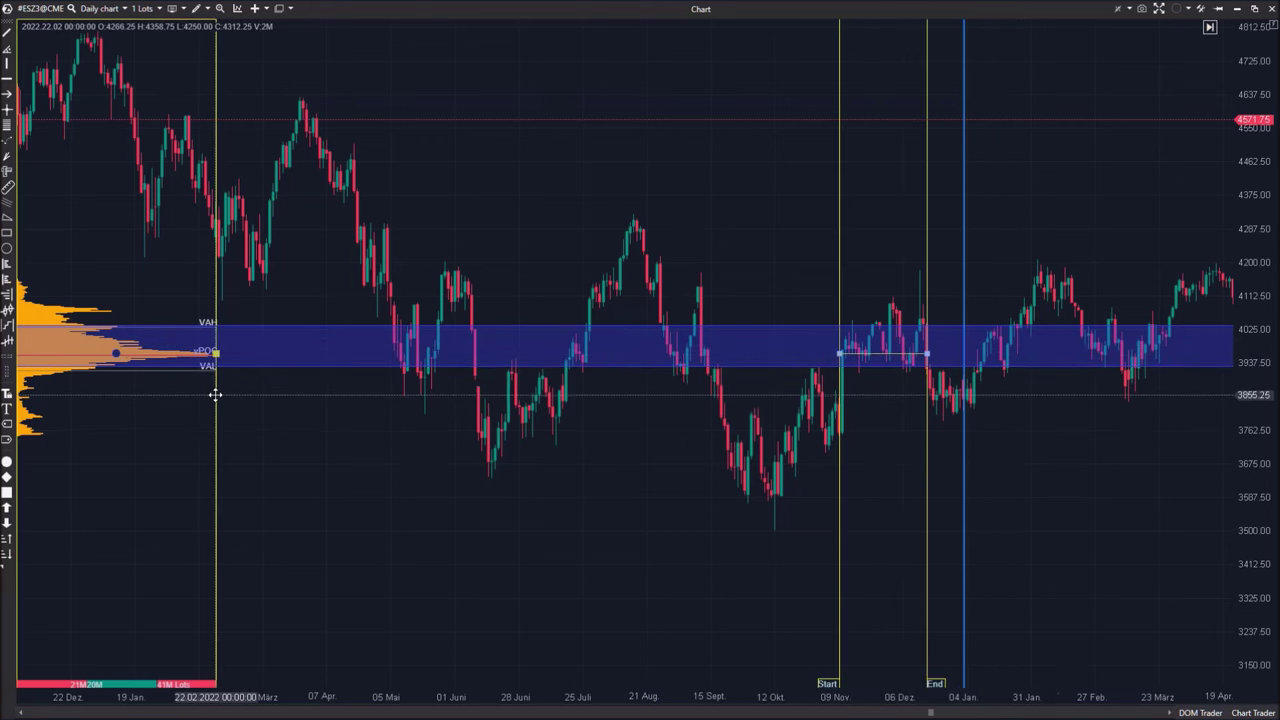
drag(930, 354, 1011, 354)
drag(840, 355, 927, 356)
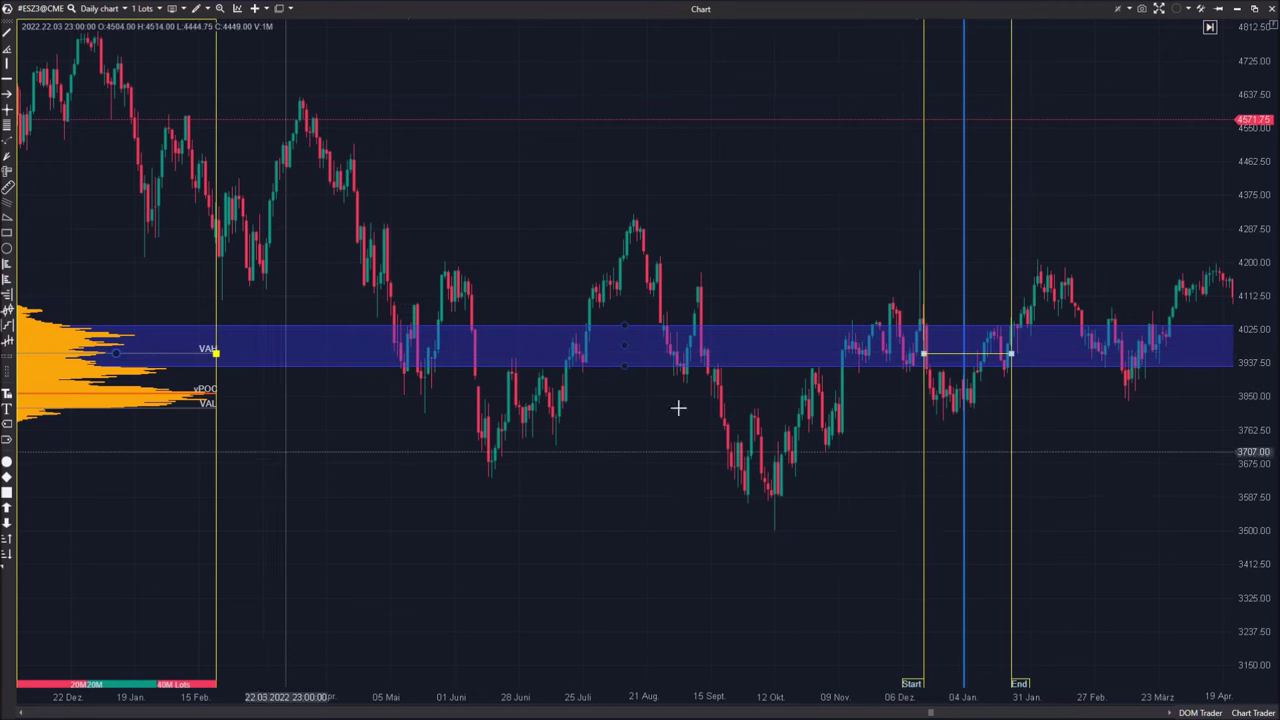
drag(925, 355, 938, 362)
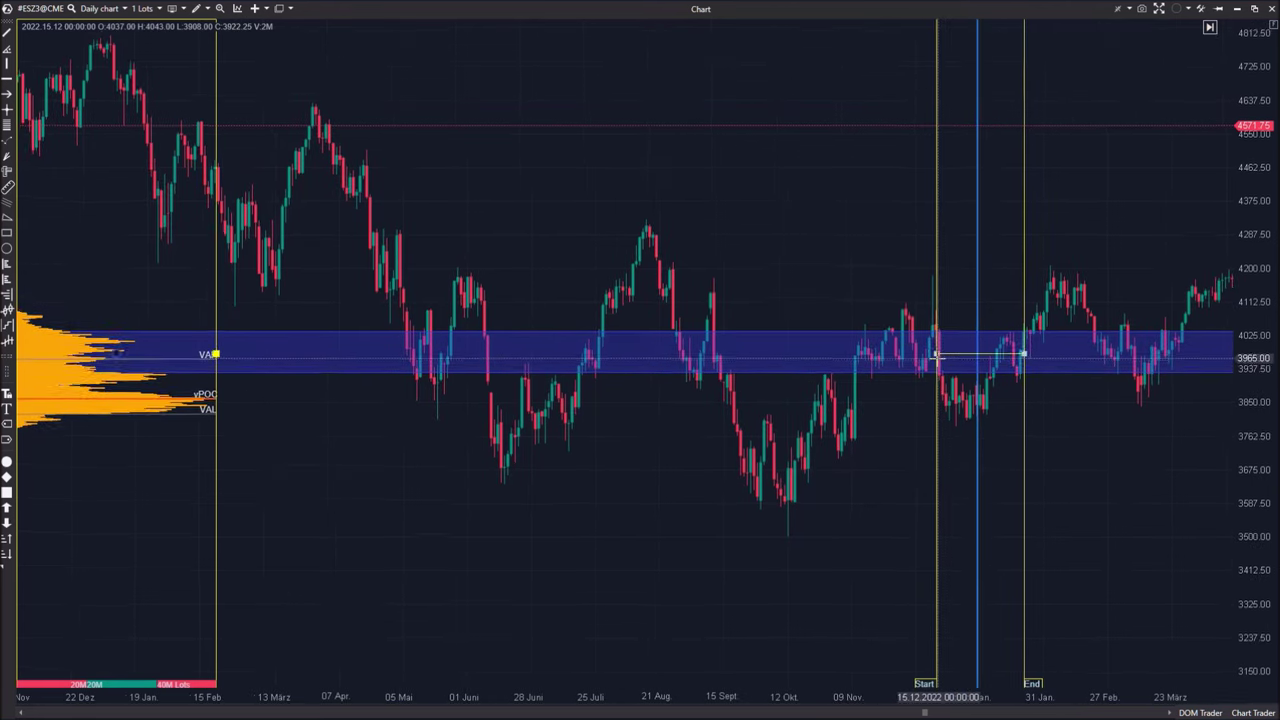
click(219, 405)
drag(936, 352, 943, 354)
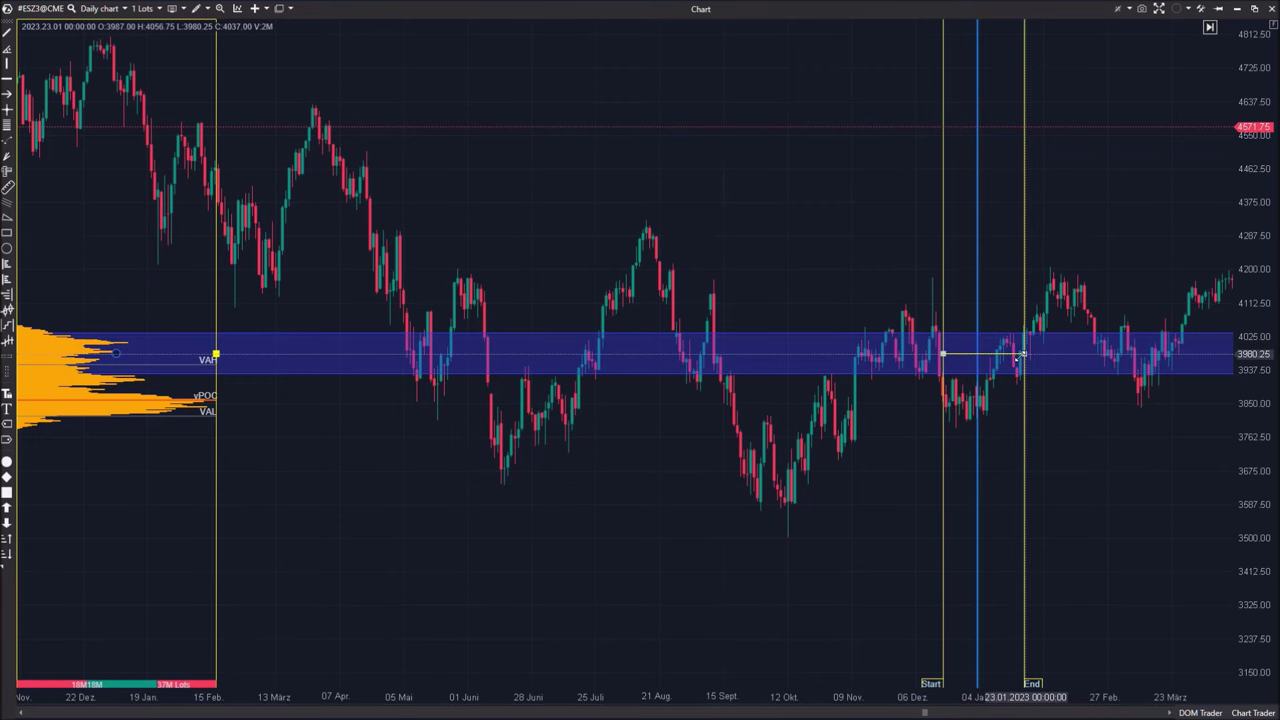
drag(1022, 356, 994, 356)
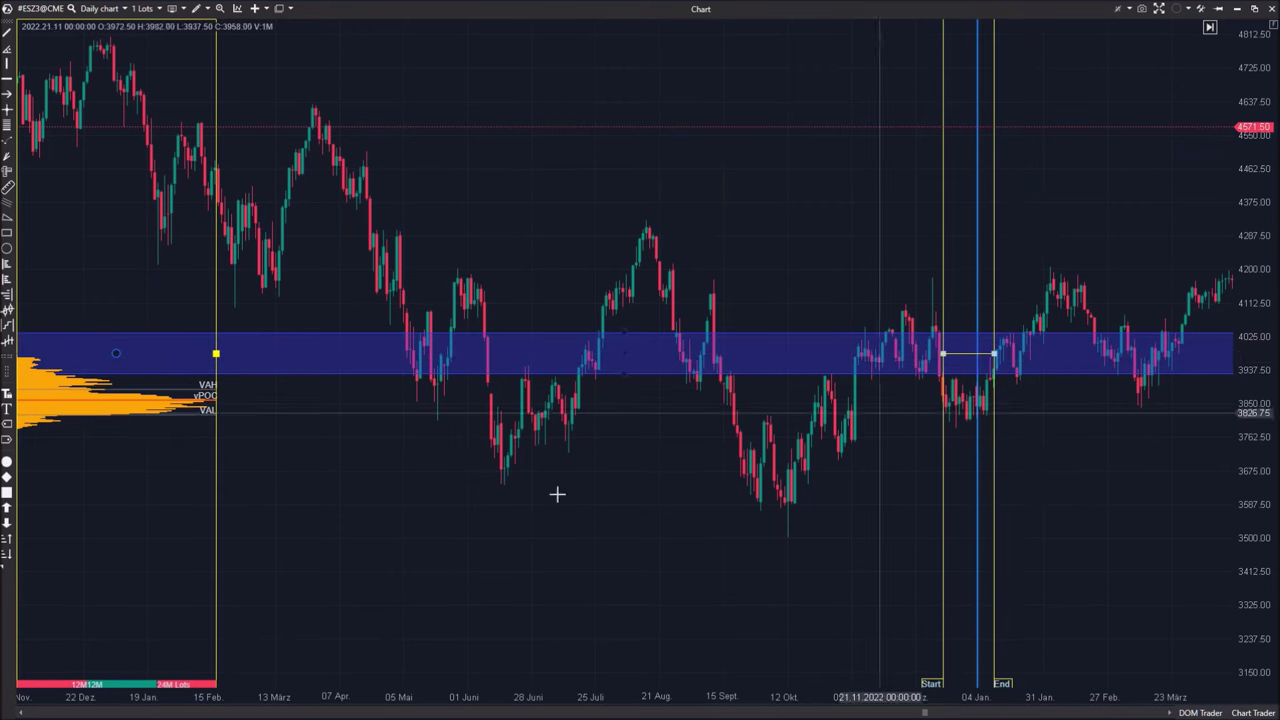
- Add a second Highlight Y zone from about 3810 to 3890 around the fixed profile's high-volume area
click(207, 8)
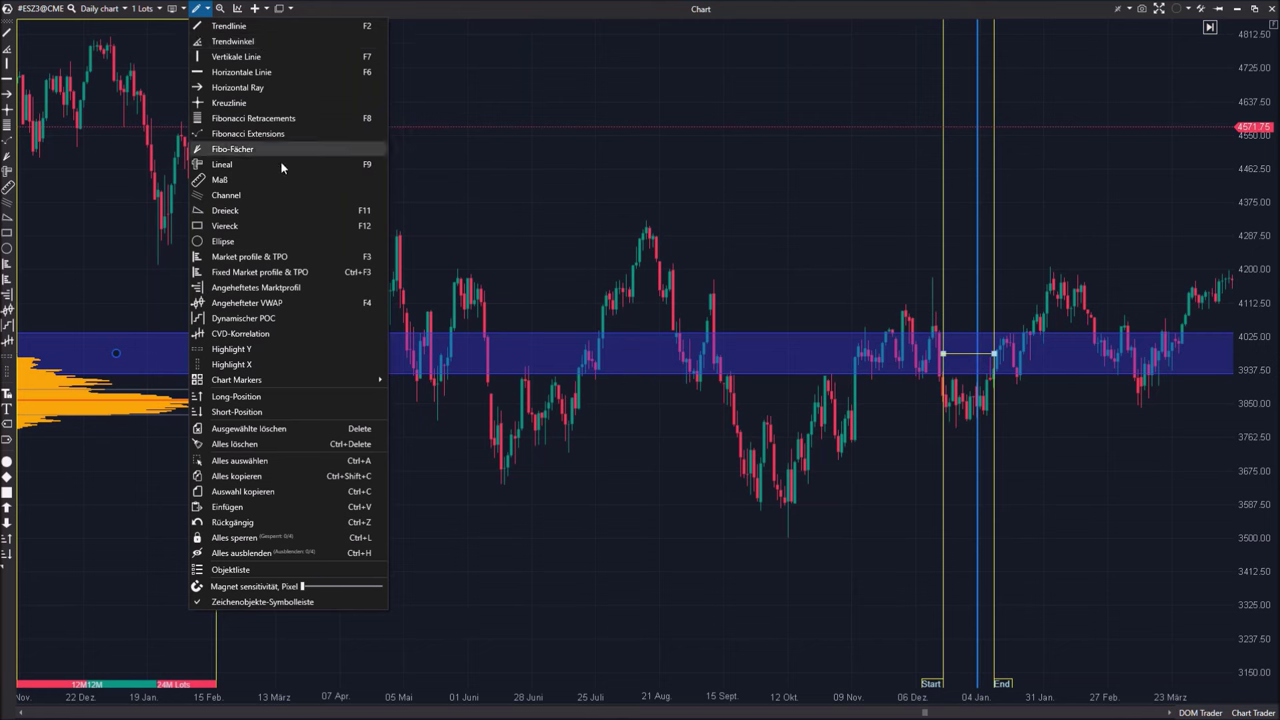
click(253, 350)
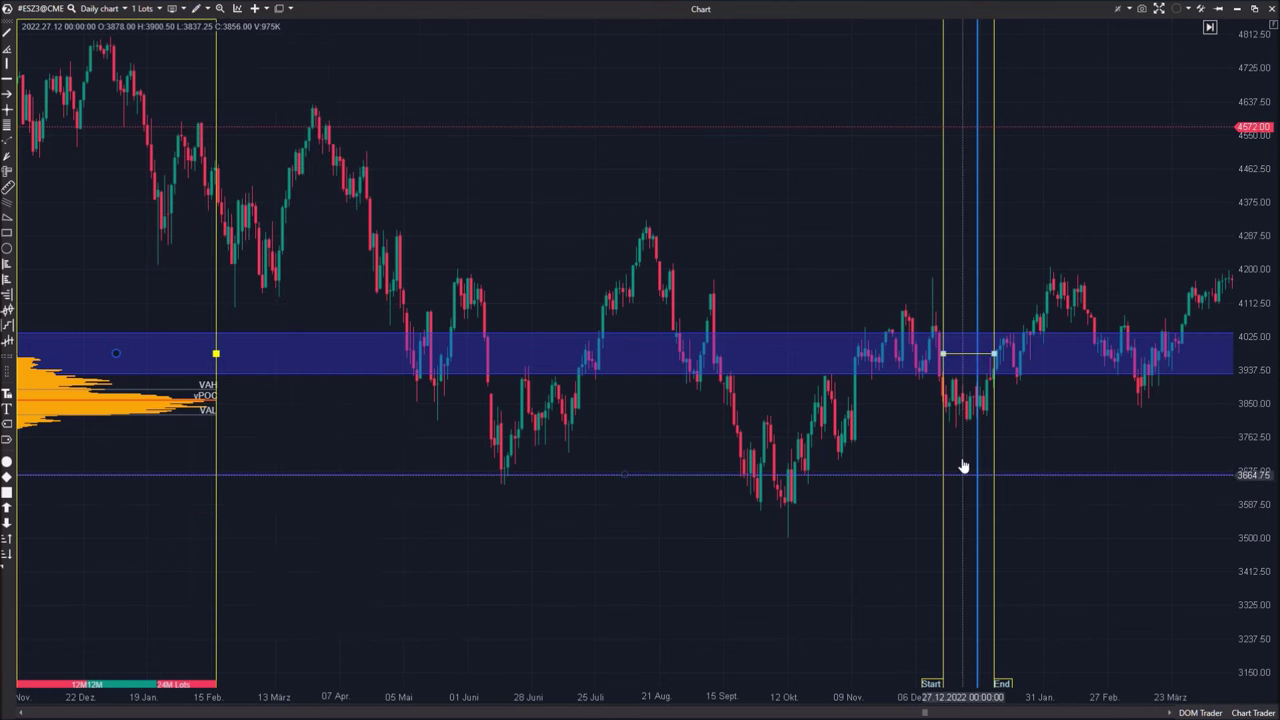
click(957, 388)
click(957, 421)
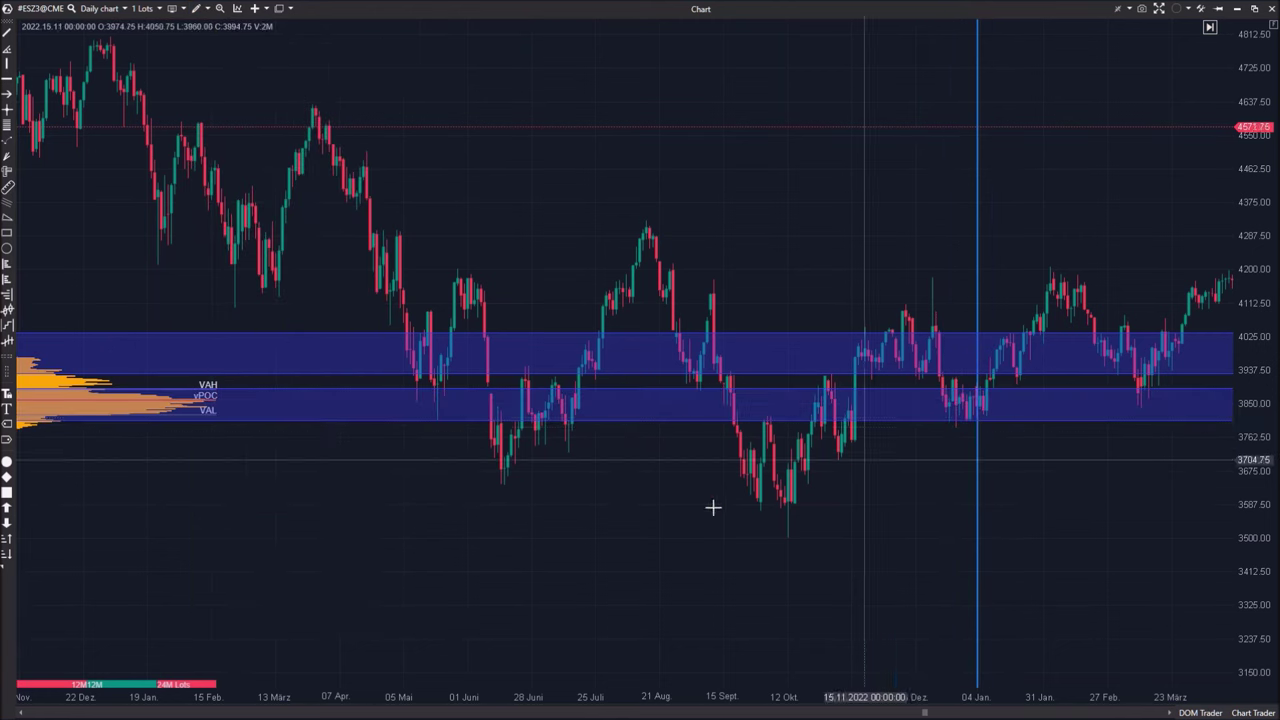
- Extend the end of the fixed profile's custom range to about 16 February 2023
drag(700, 589, 486, 569)
drag(575, 555, 468, 586)
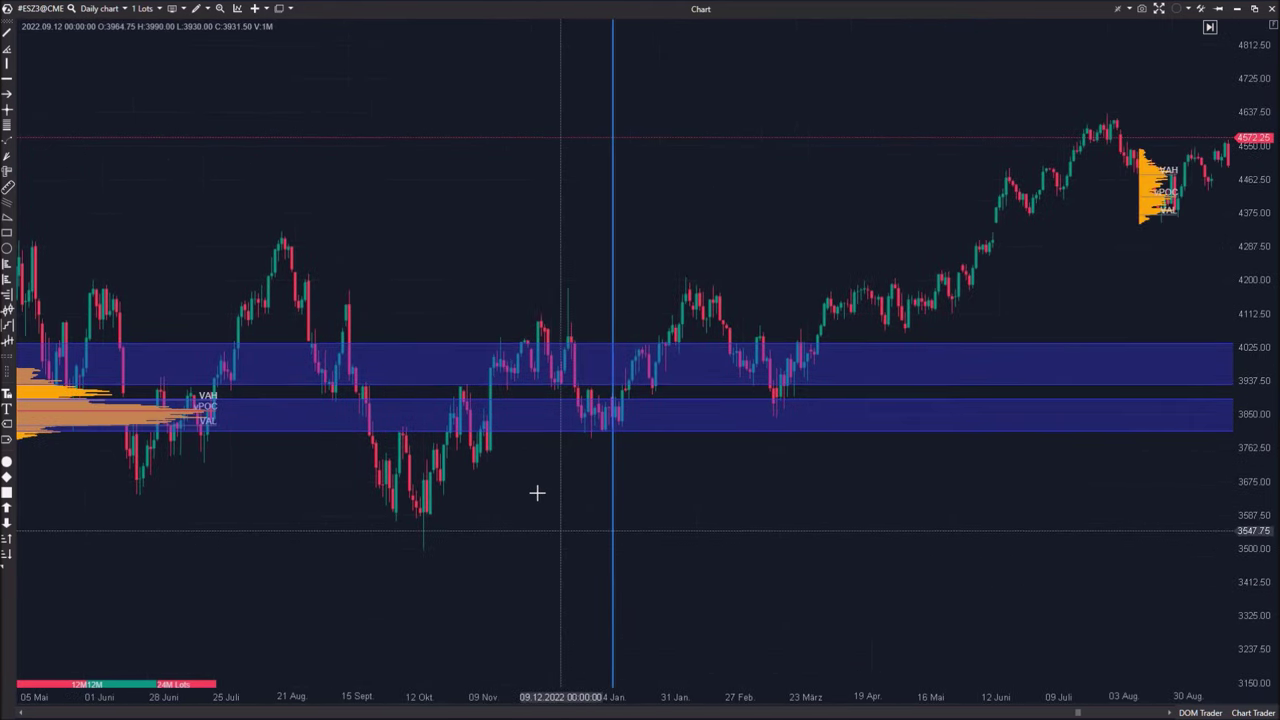
click(216, 325)
drag(629, 354, 652, 355)
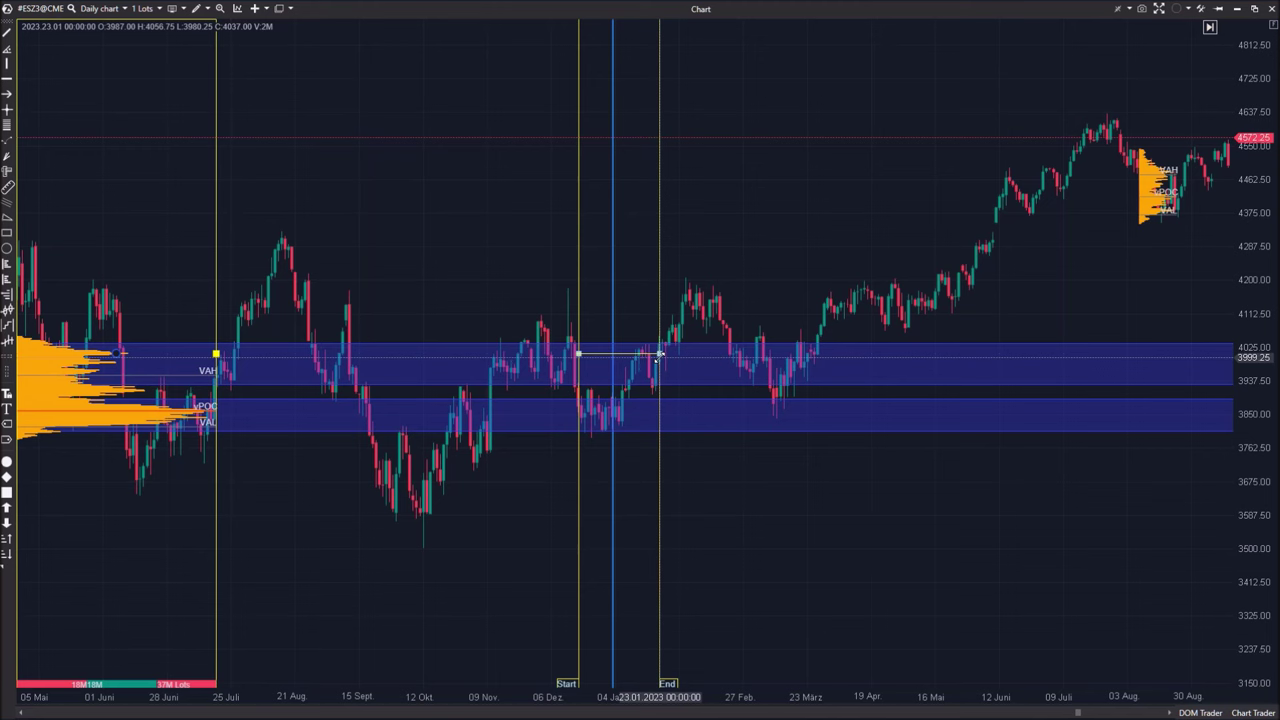
drag(668, 356, 676, 356)
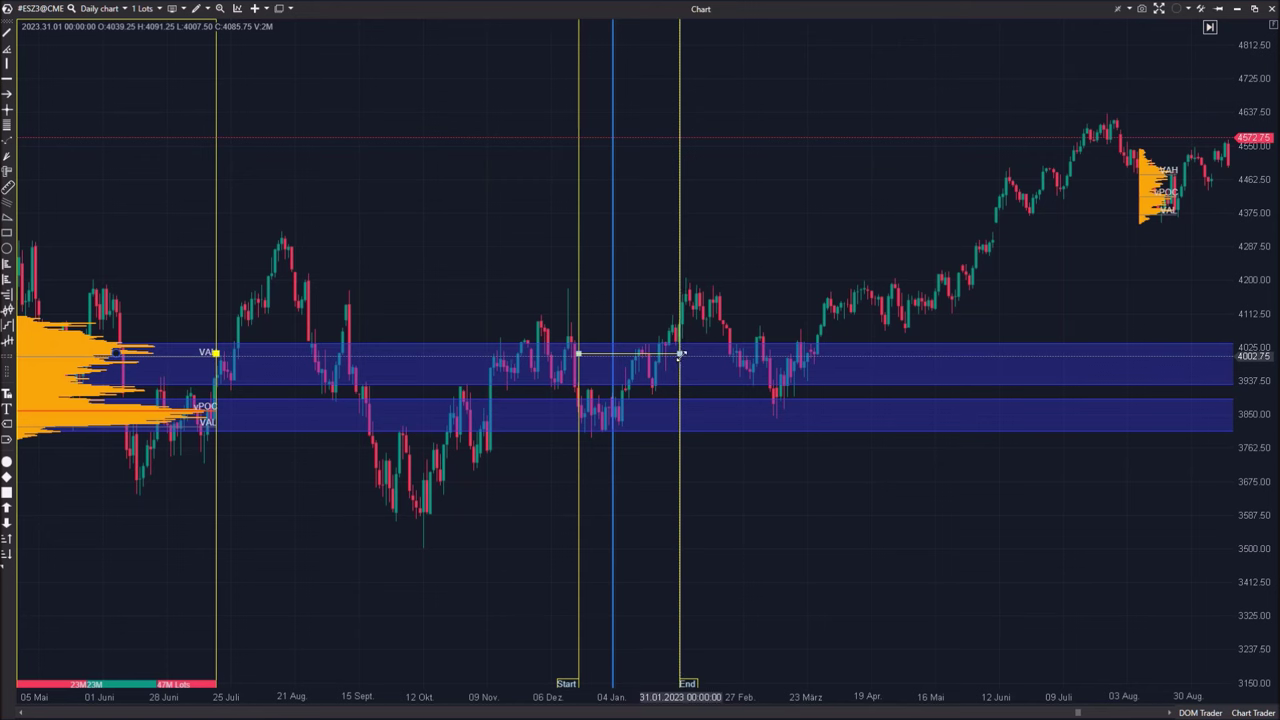
drag(680, 355, 689, 357)
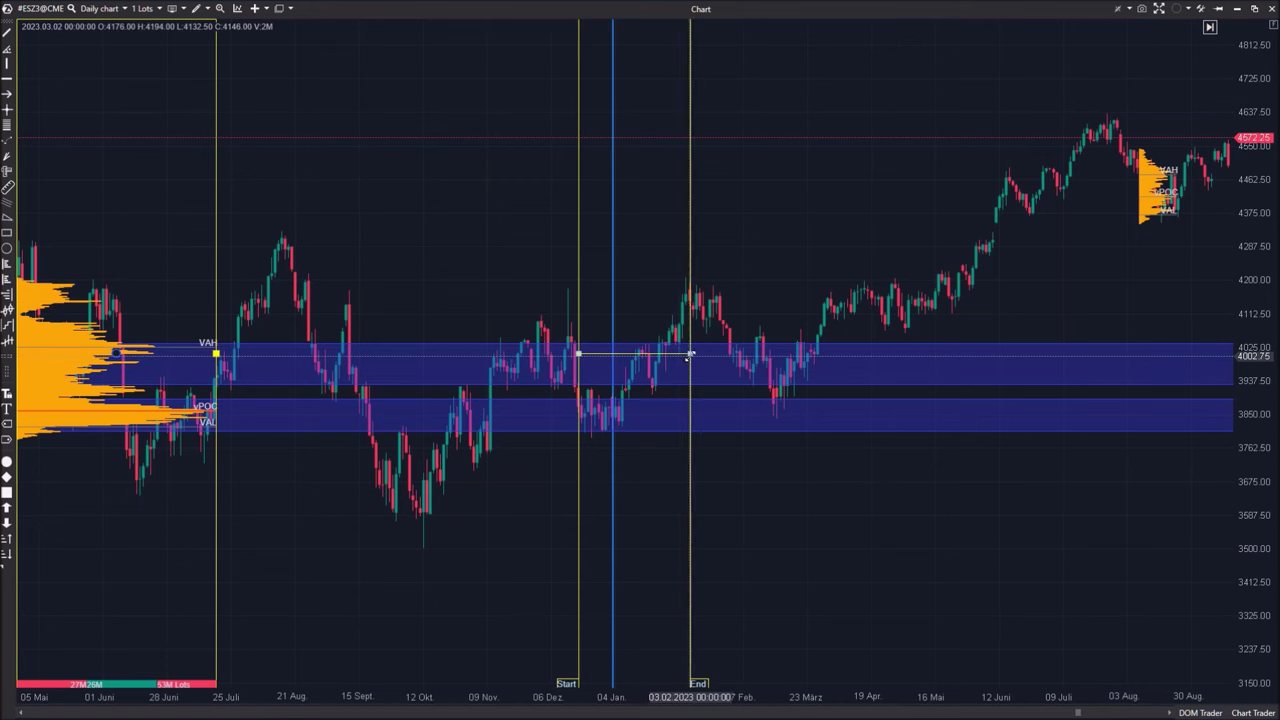
drag(697, 357, 708, 366)
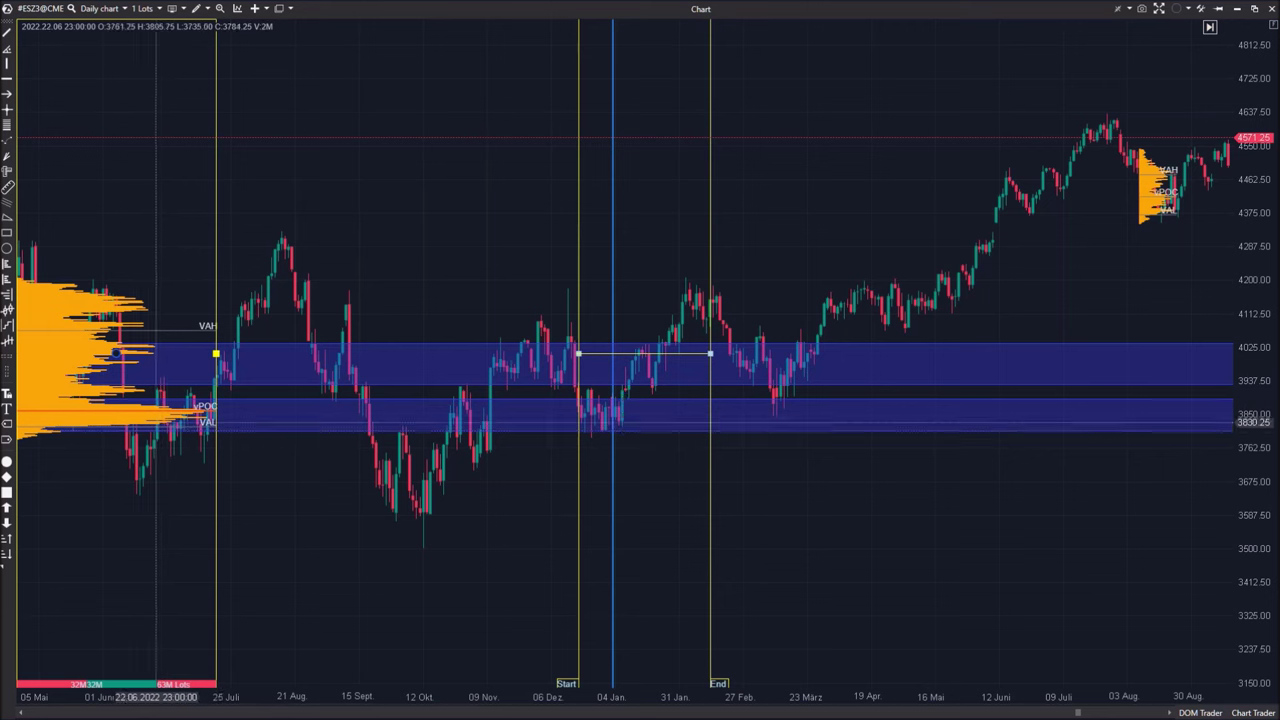
drag(381, 593, 793, 606)
click(214, 345)
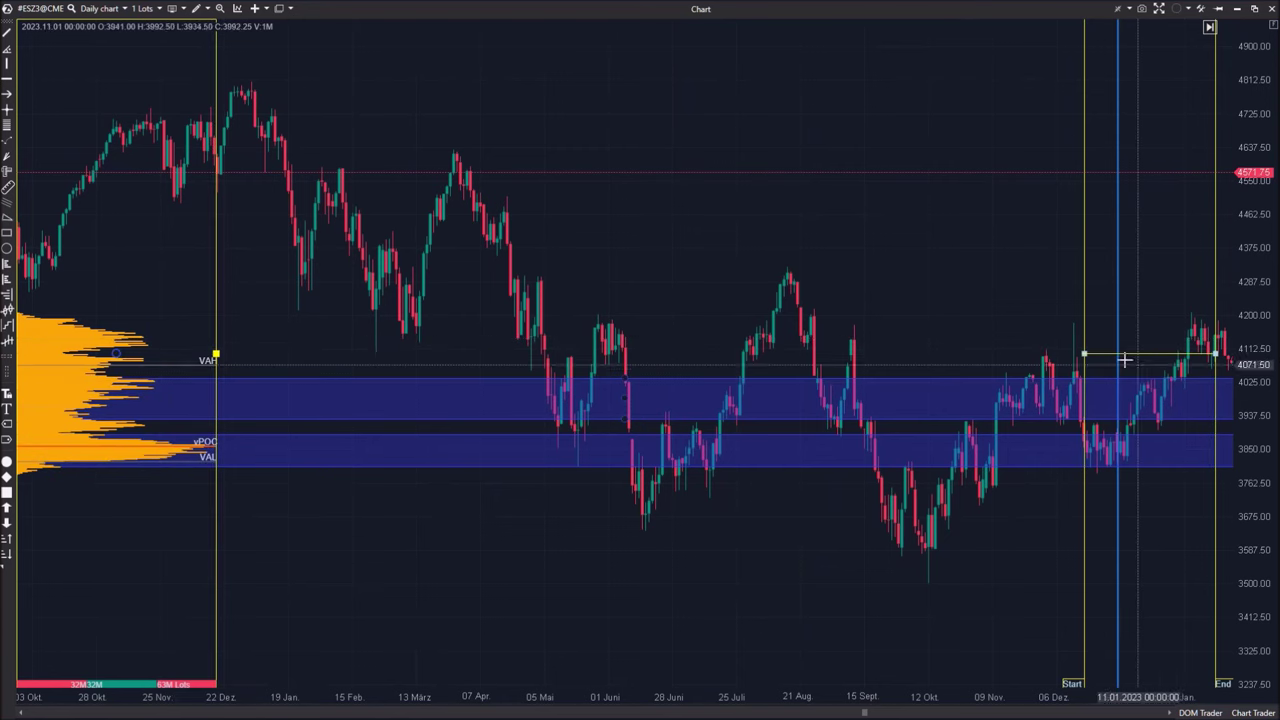
mouse_move(1215, 355)
mouse_down()
mouse_move(1150, 364)
mouse_move(1226, 366)
mouse_up()
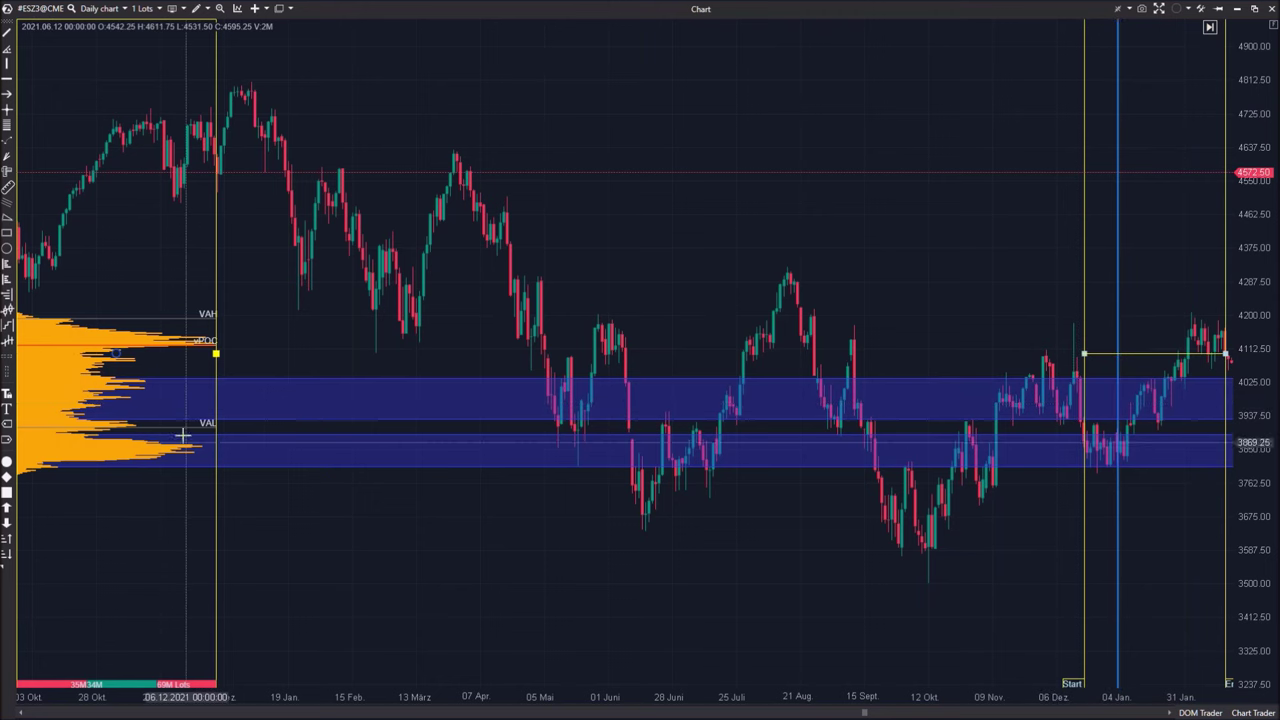
drag(1128, 314, 1051, 323)
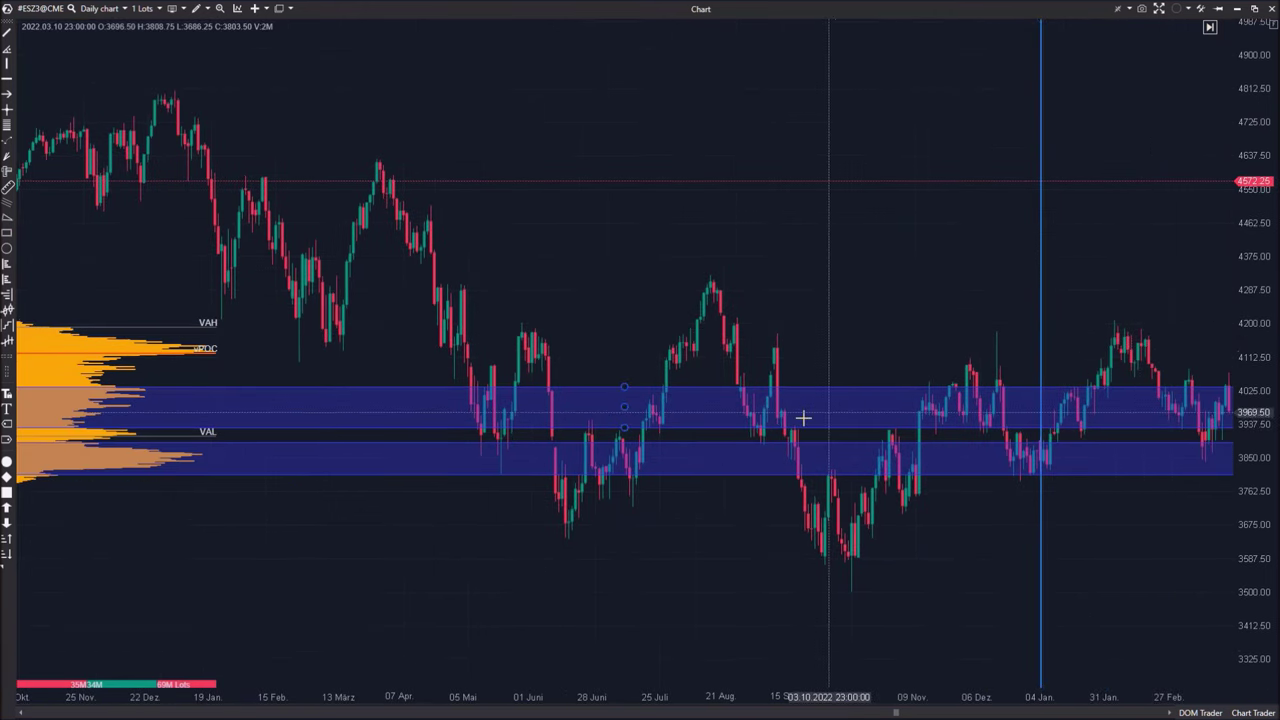
- Replace the 3930–4035 zone with a Highlight Y zone from about 4115 to 4175 around the fixed profile's upper volume peak
click(198, 324)
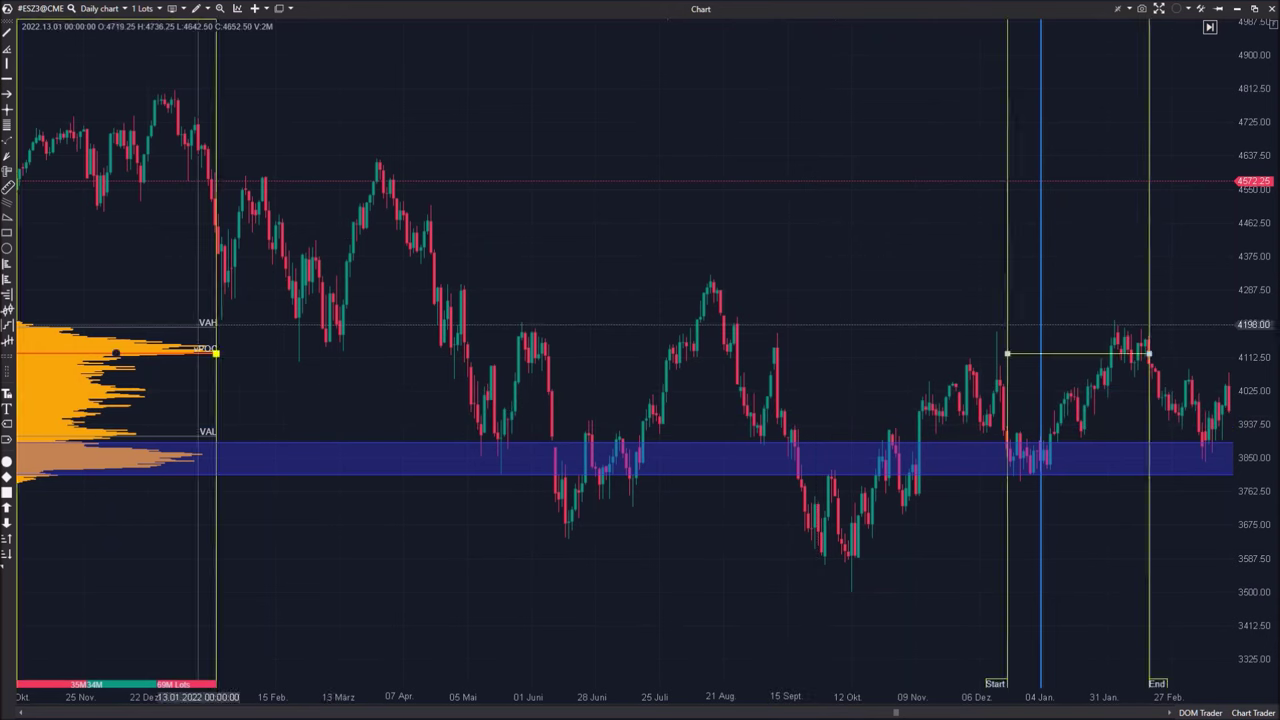
click(199, 10)
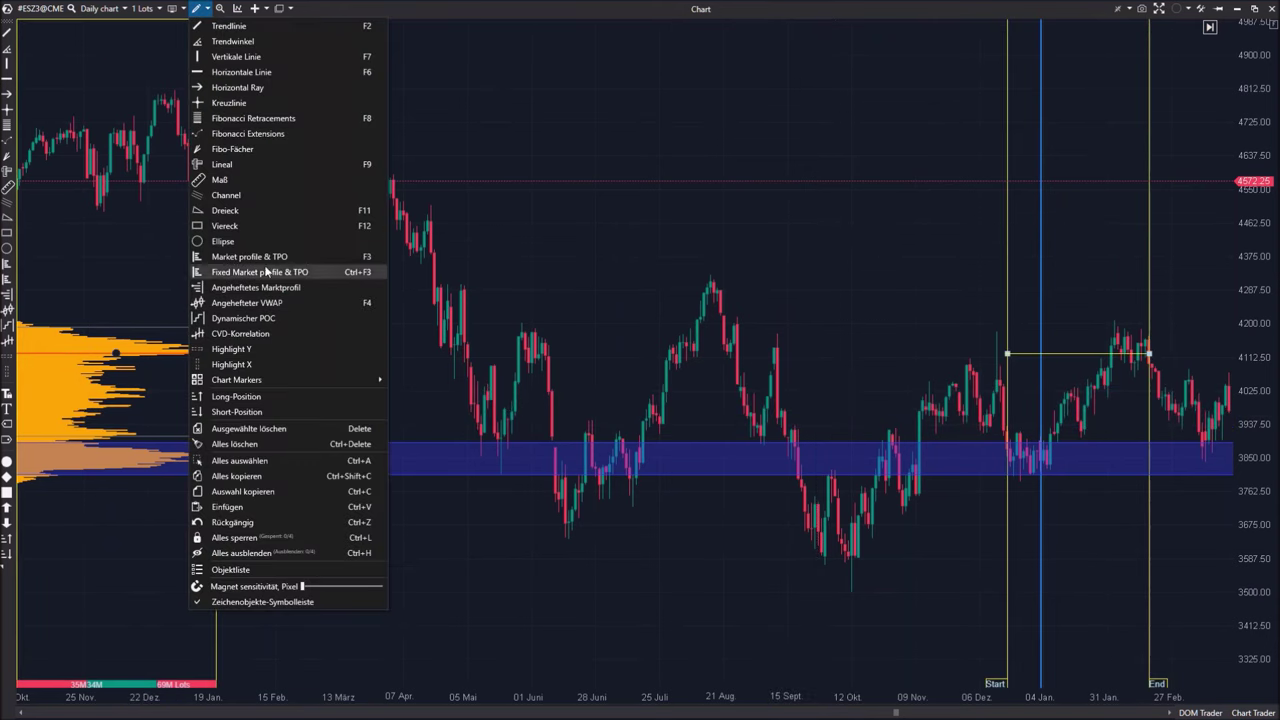
click(260, 348)
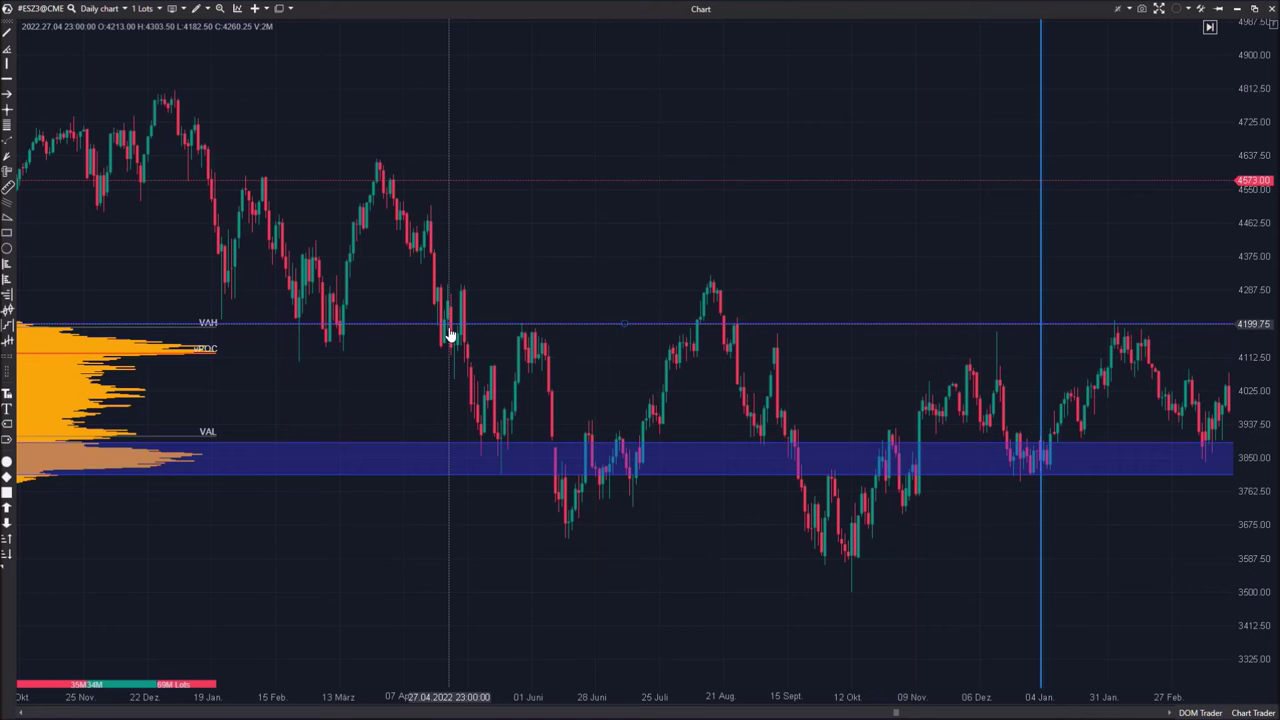
drag(526, 328, 530, 356)
drag(623, 323, 621, 331)
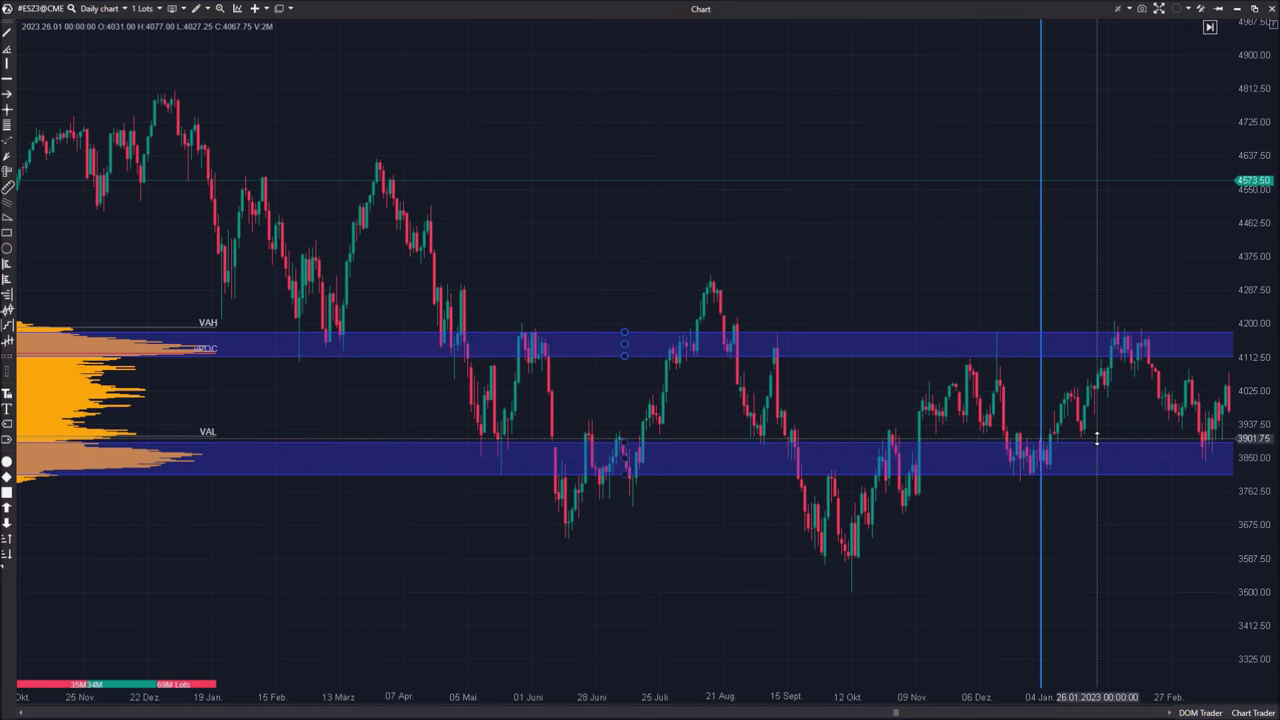
- Switch to the Paint sketch of the range box and breakout paths, enlarge its window to review it, and return to the chart
drag(860, 414, 929, 429)
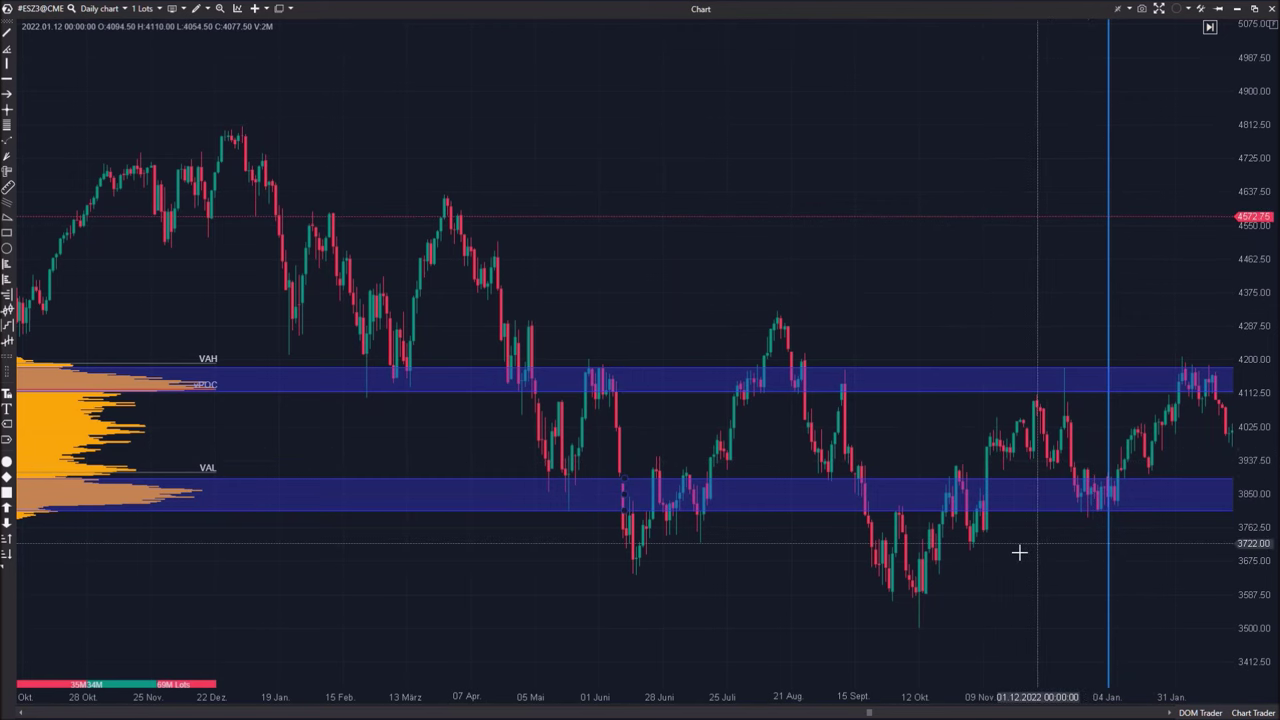
drag(638, 596, 526, 589)
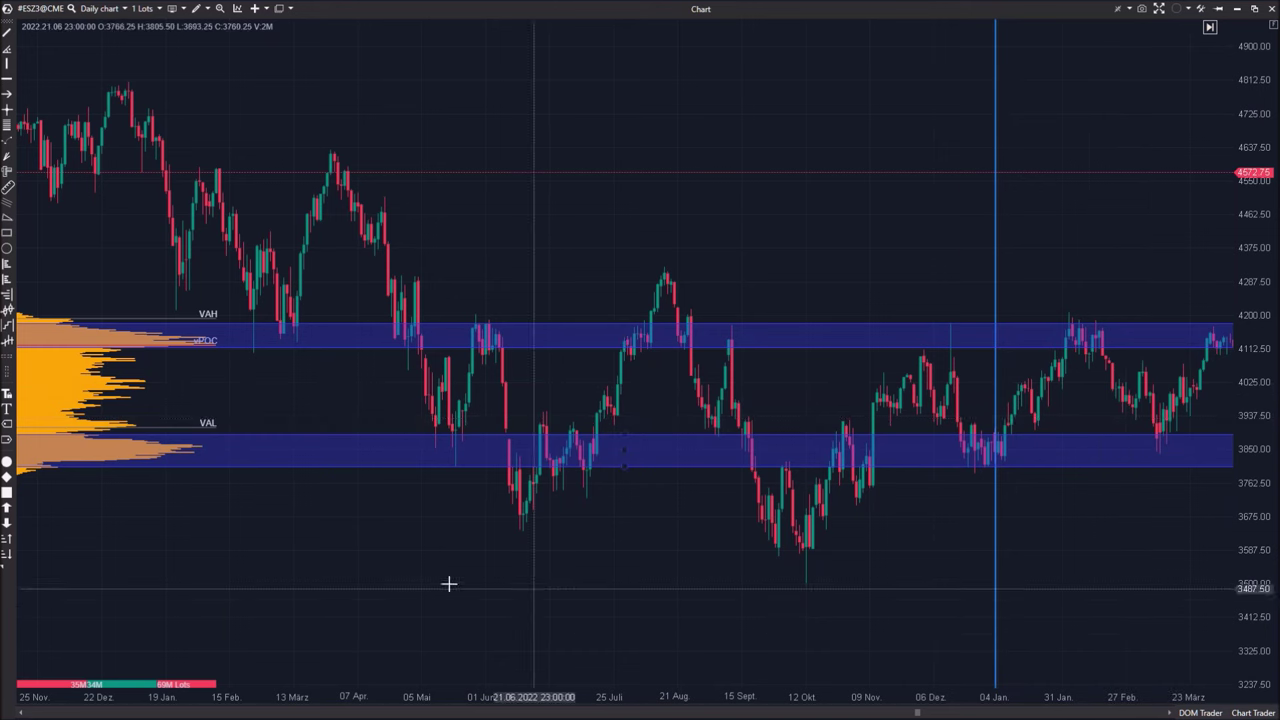
click(117, 352)
mouse_move(136, 402)
mouse_down()
mouse_move(543, 204)
mouse_move(674, 74)
mouse_up()
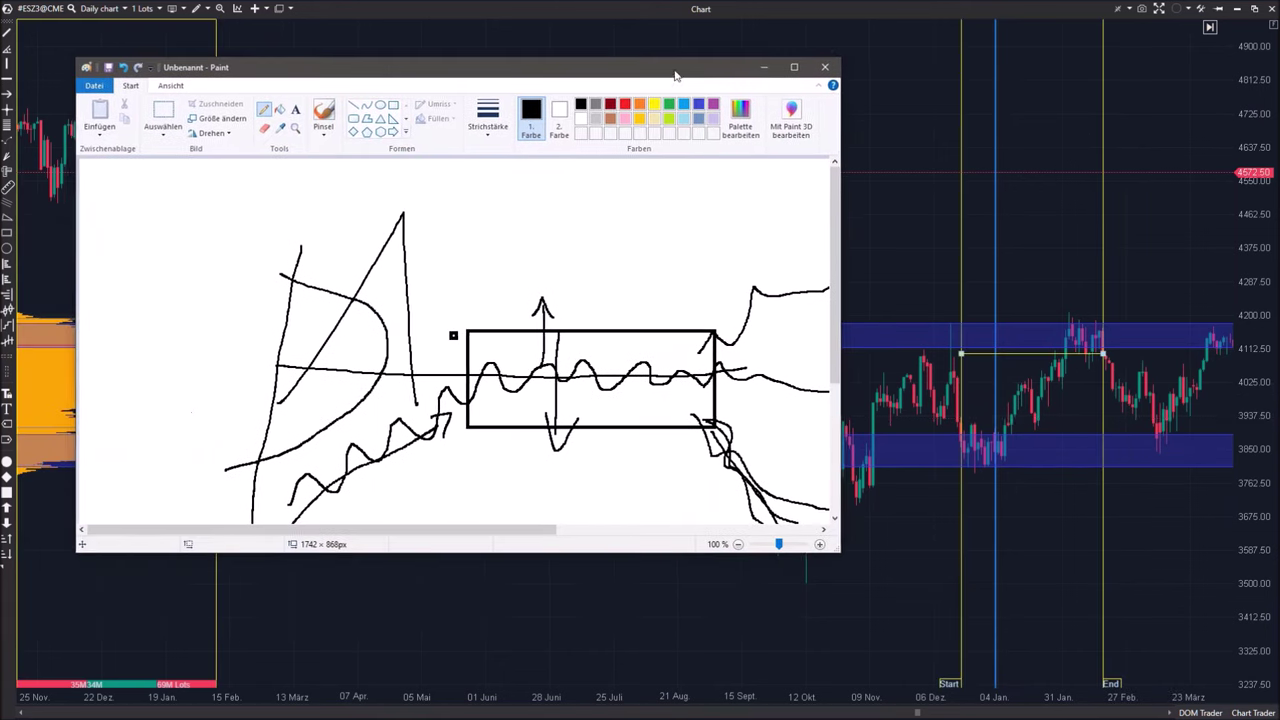
mouse_move(840, 550)
mouse_down()
mouse_move(1006, 643)
mouse_move(1083, 665)
mouse_up()
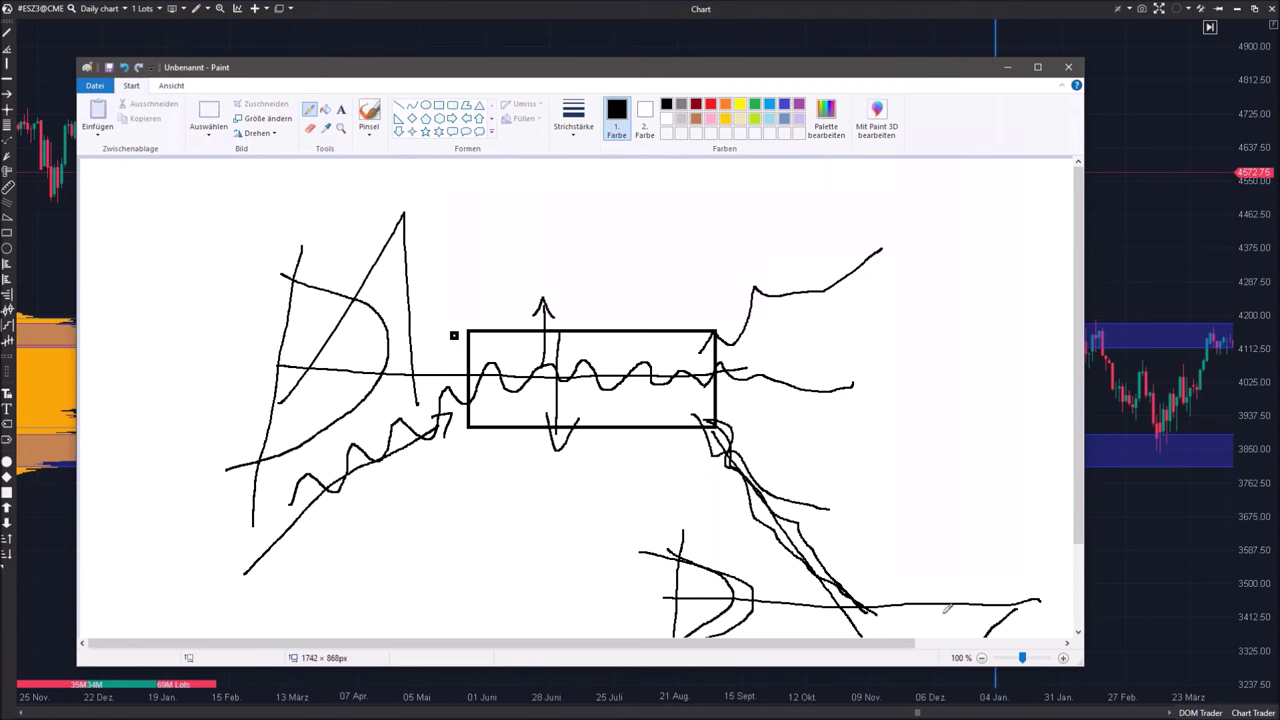
click(1007, 67)
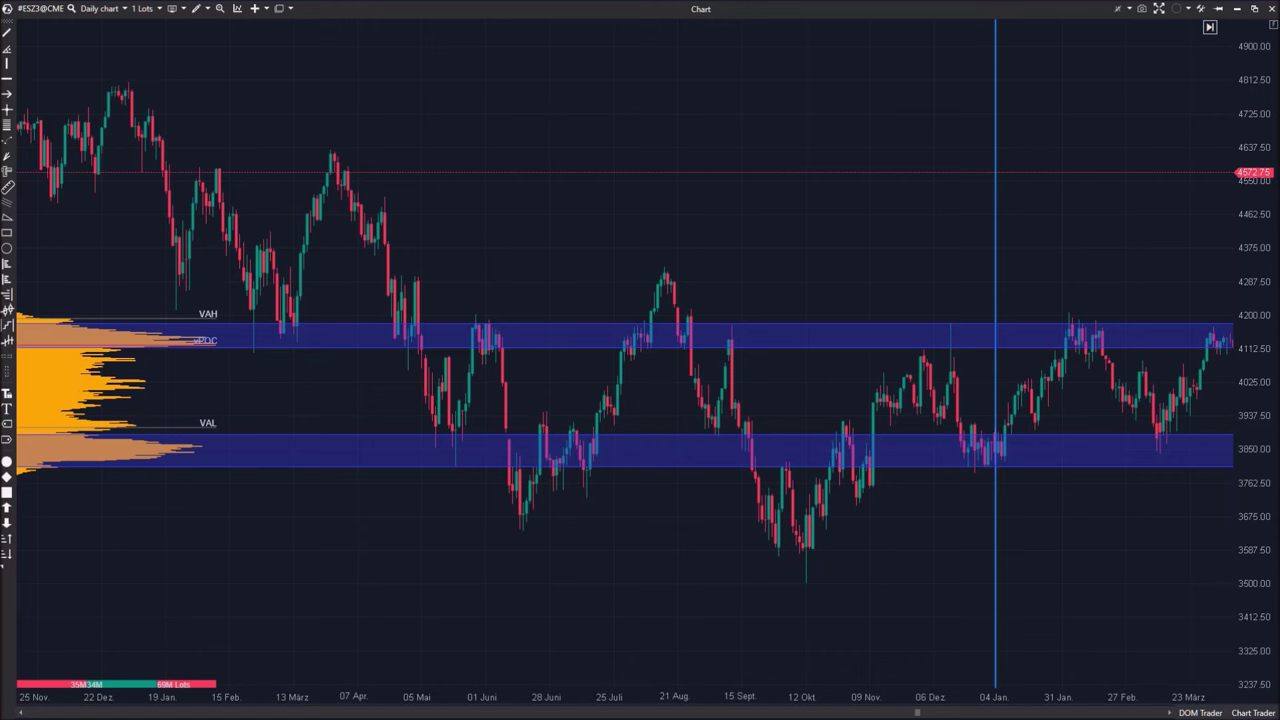
- Compare the fixed profile's two volume peaks with the highlighted zones and the earlier price action on the daily chart
drag(454, 583, 504, 594)
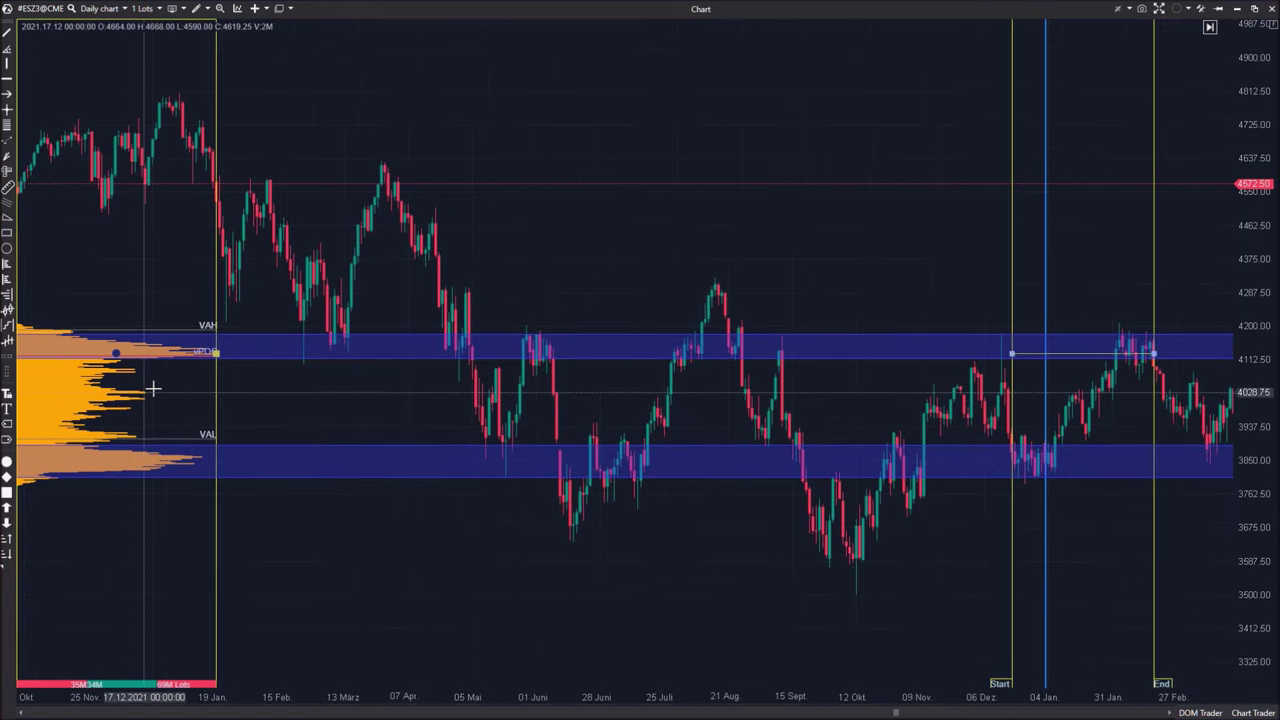
click(215, 400)
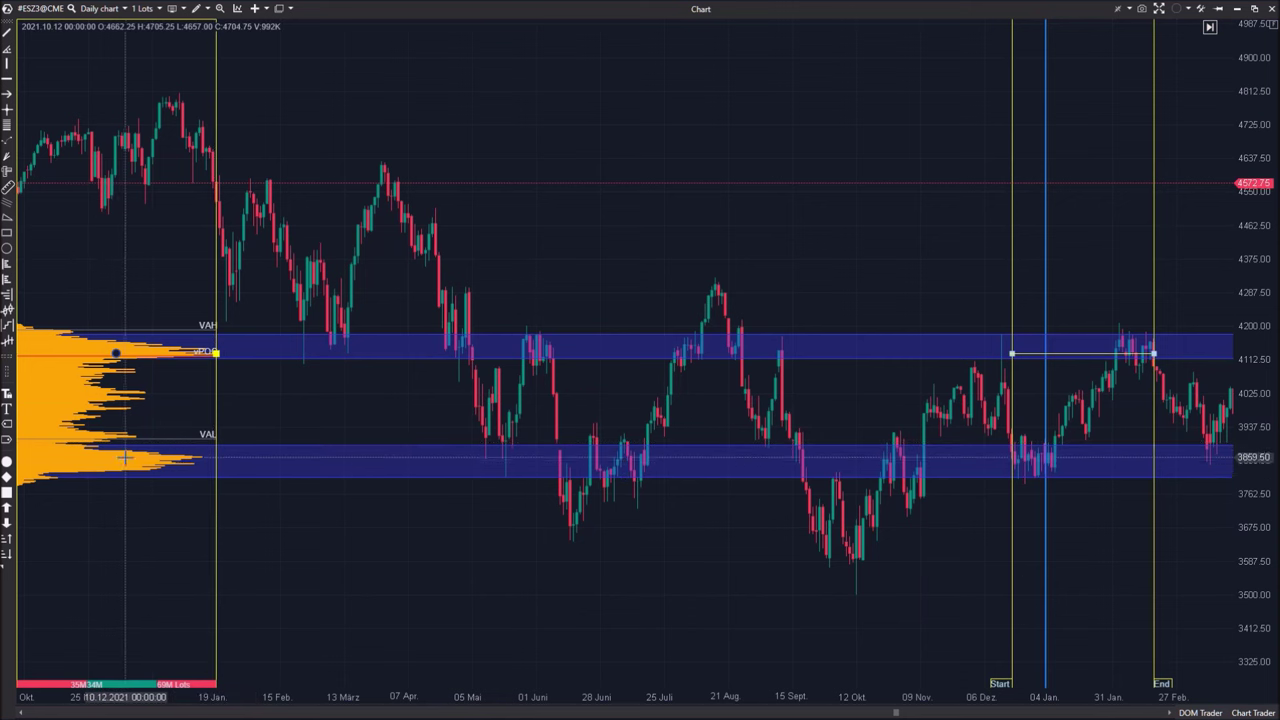
mouse_move(590, 632)
mouse_down()
mouse_move(657, 626)
mouse_move(660, 643)
mouse_up()
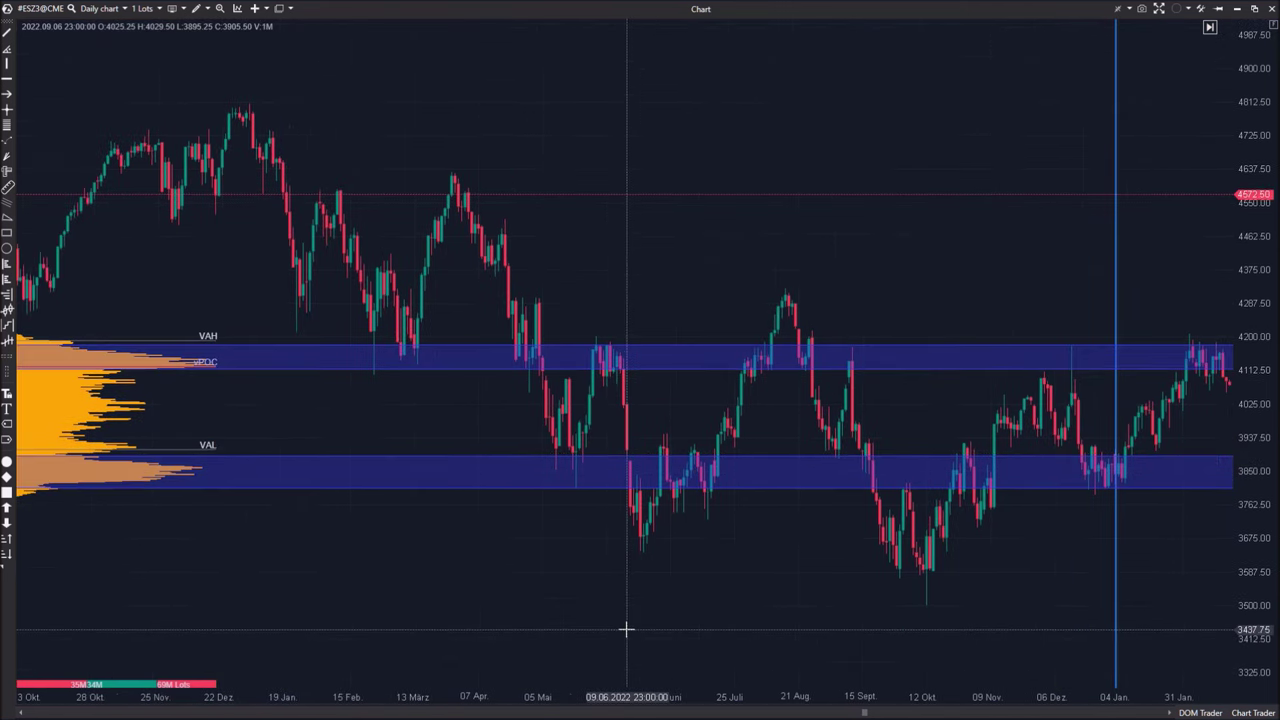
scroll(634, 634, up, 3)
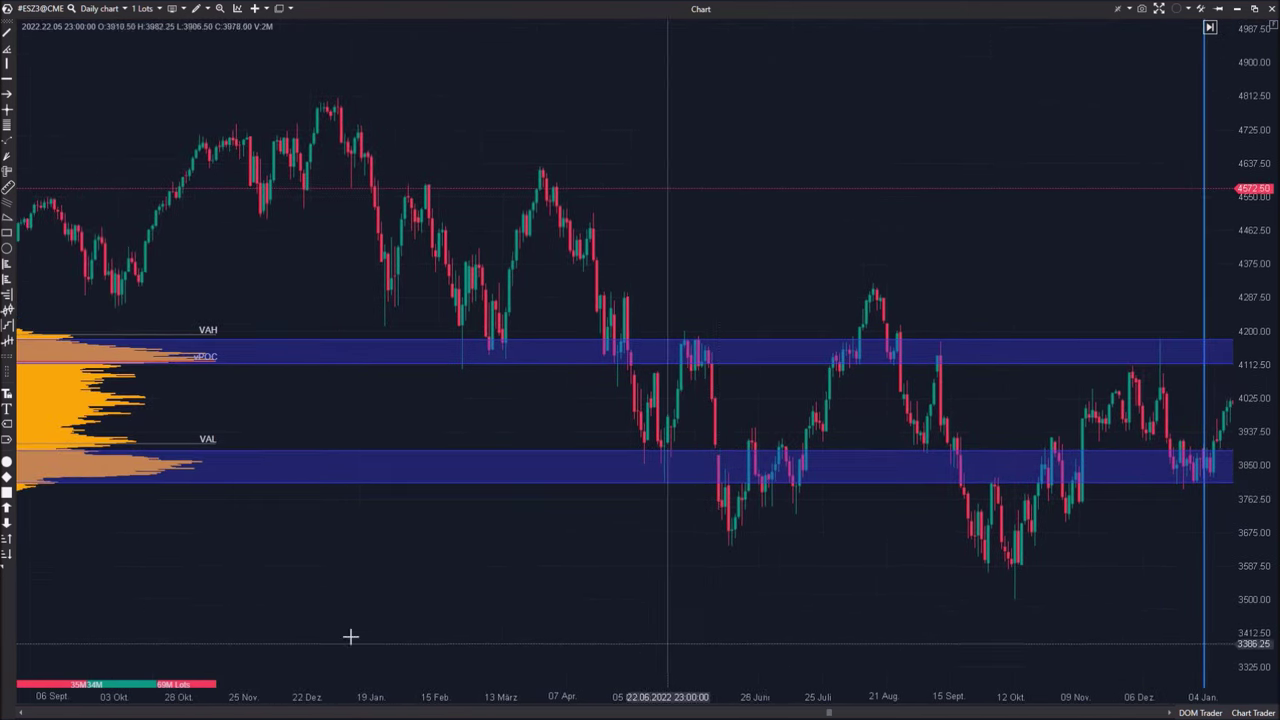
click(214, 383)
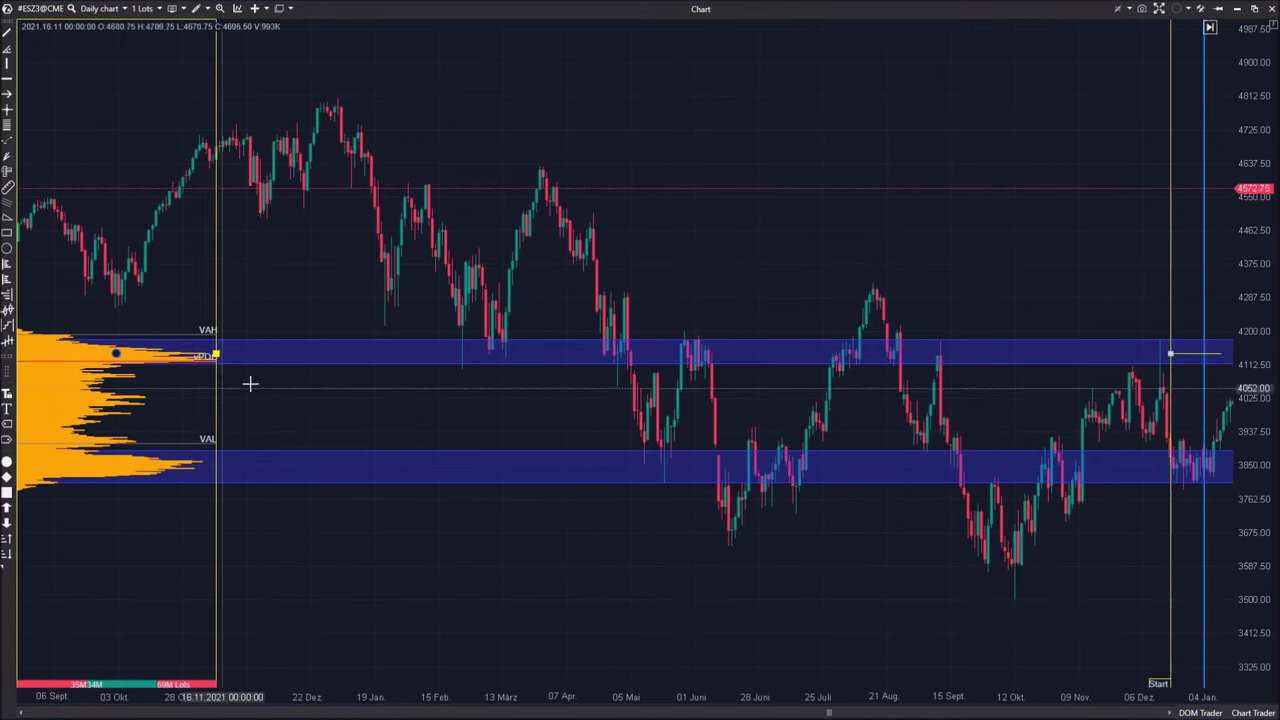
scroll(974, 580, down, 8)
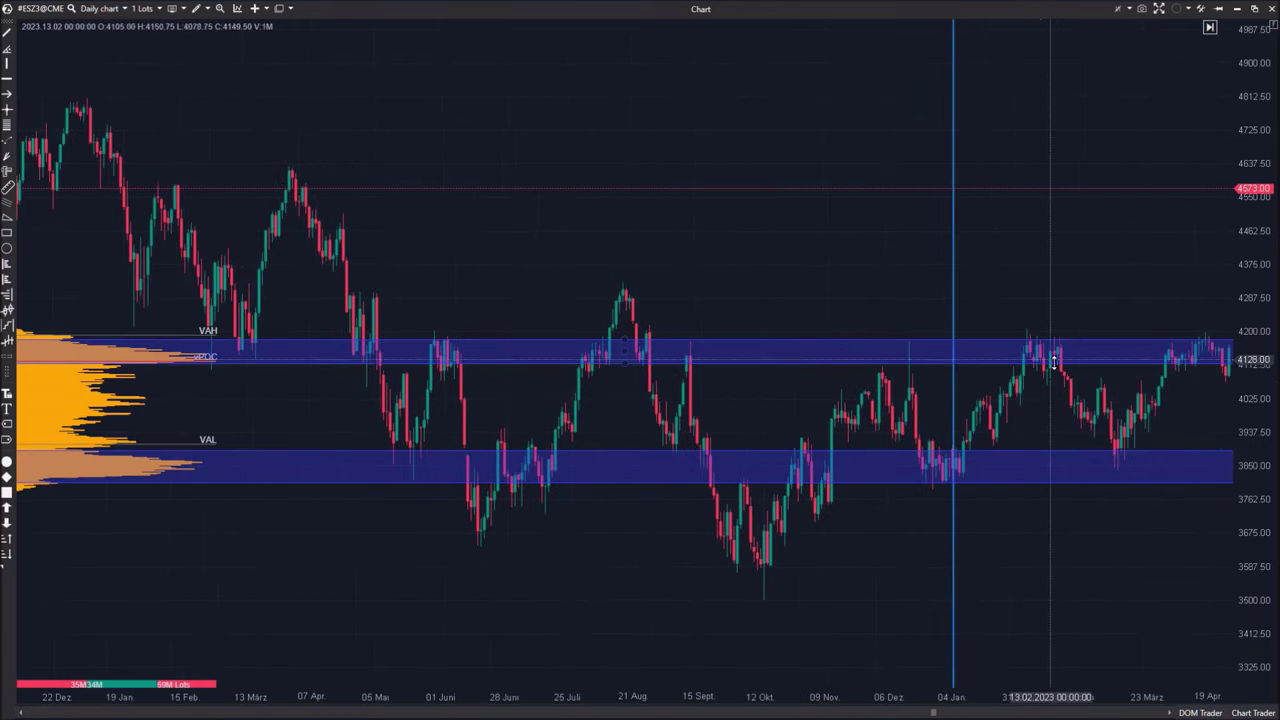
- Shorten the fixed profile's custom range to end at about 13 January 2023 and compare its profile with the two zones
click(215, 356)
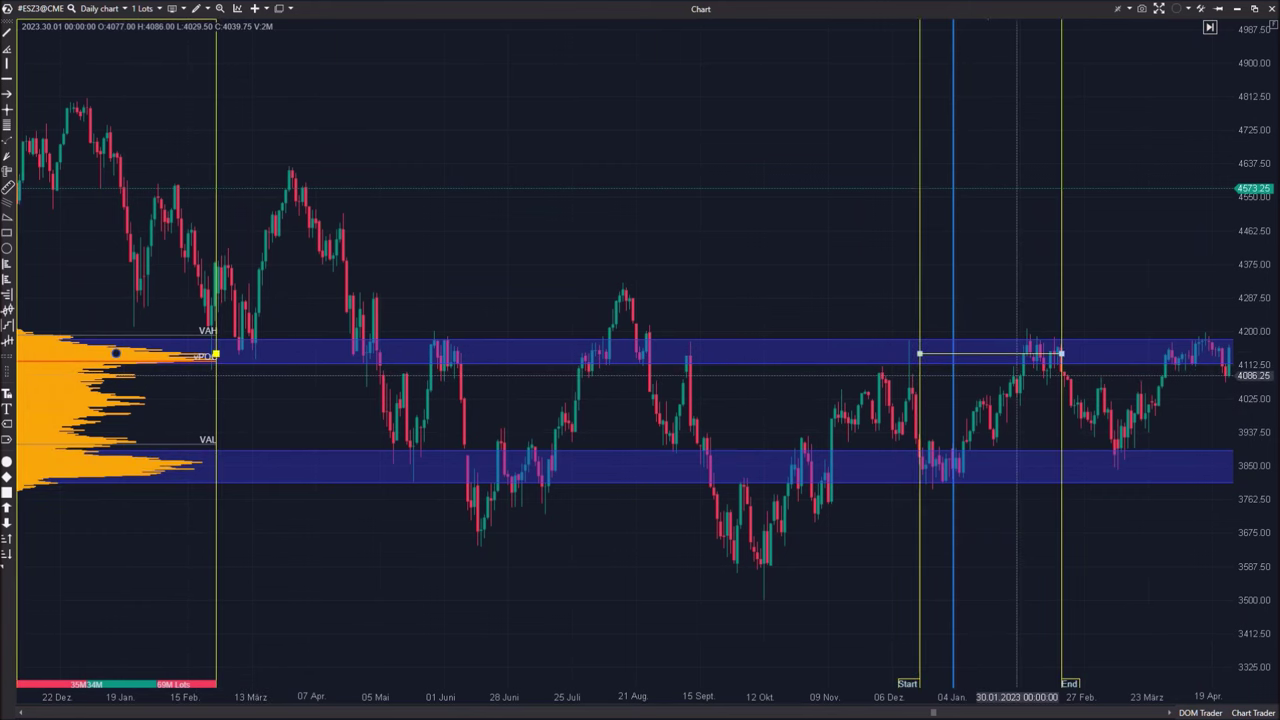
drag(1061, 353, 986, 354)
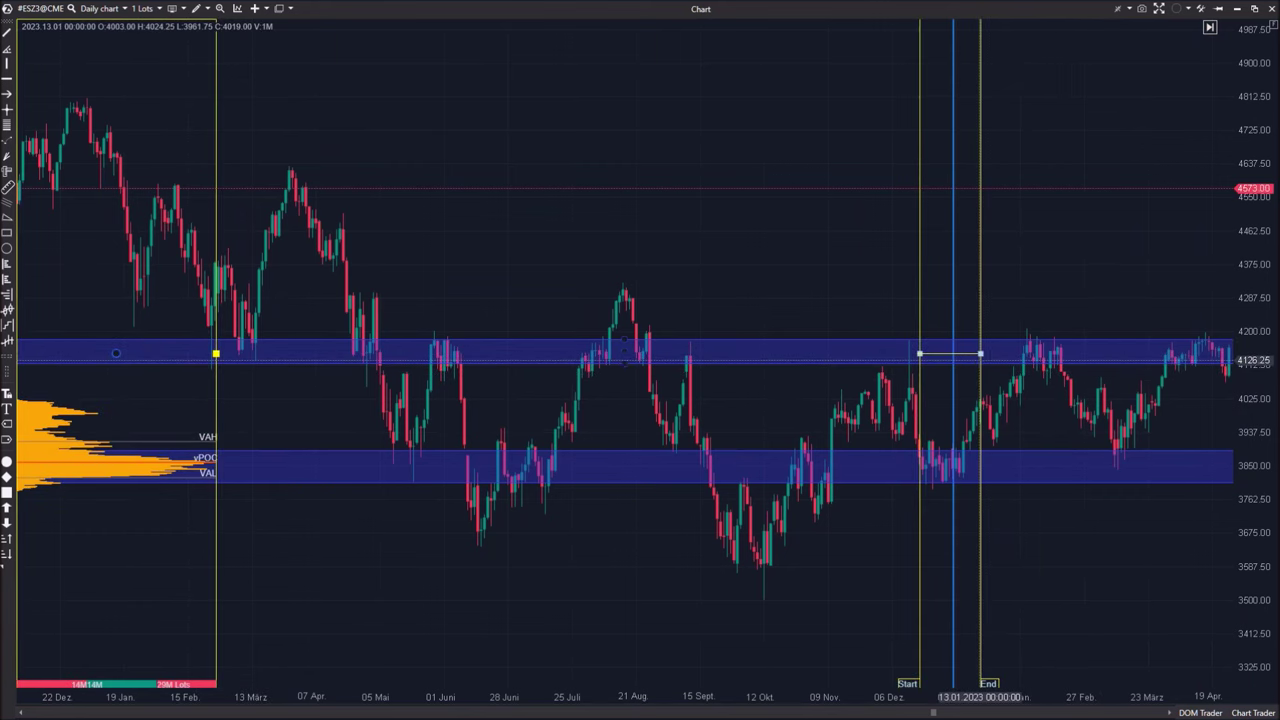
scroll(662, 612, up, 8)
click(663, 612)
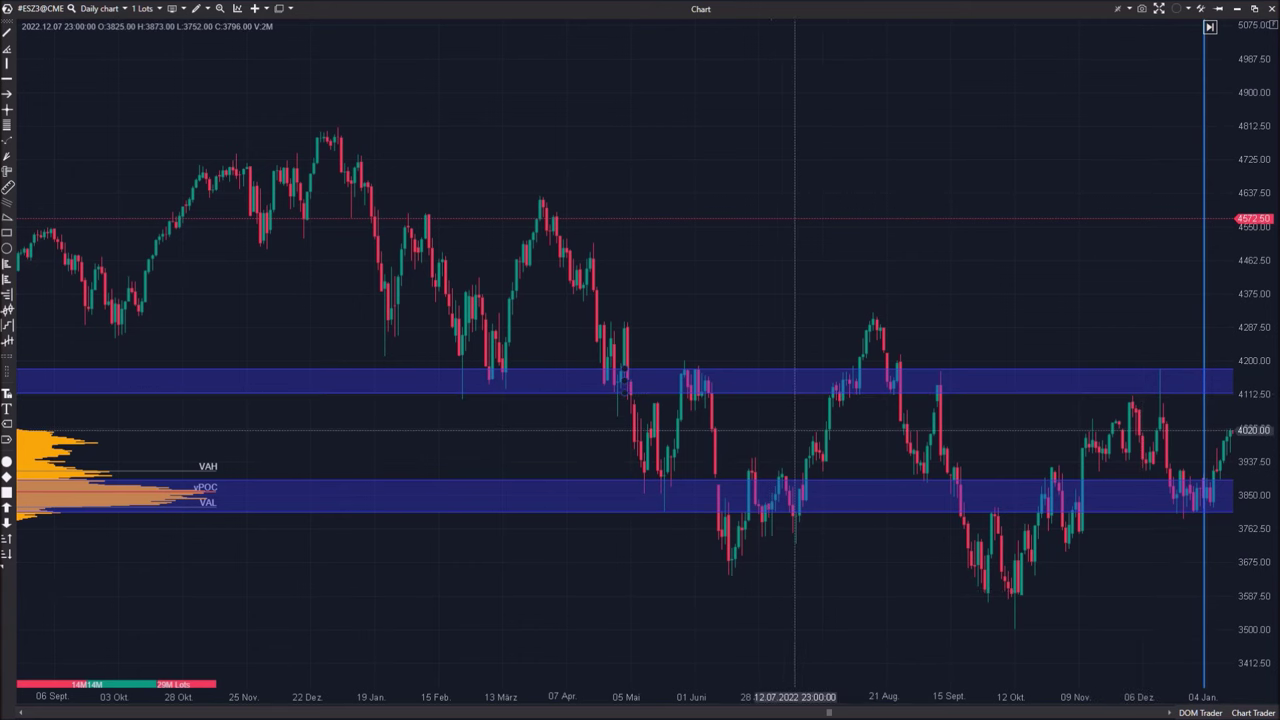
drag(952, 660, 847, 653)
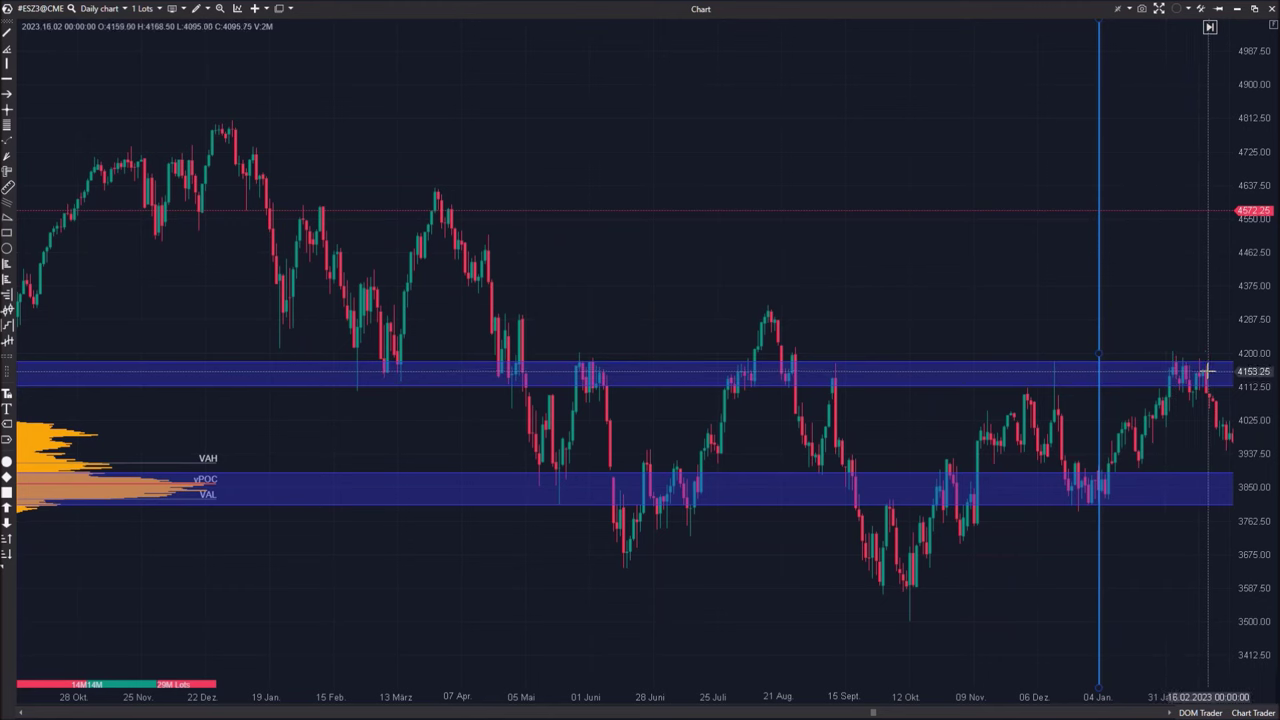
drag(1100, 485, 1194, 373)
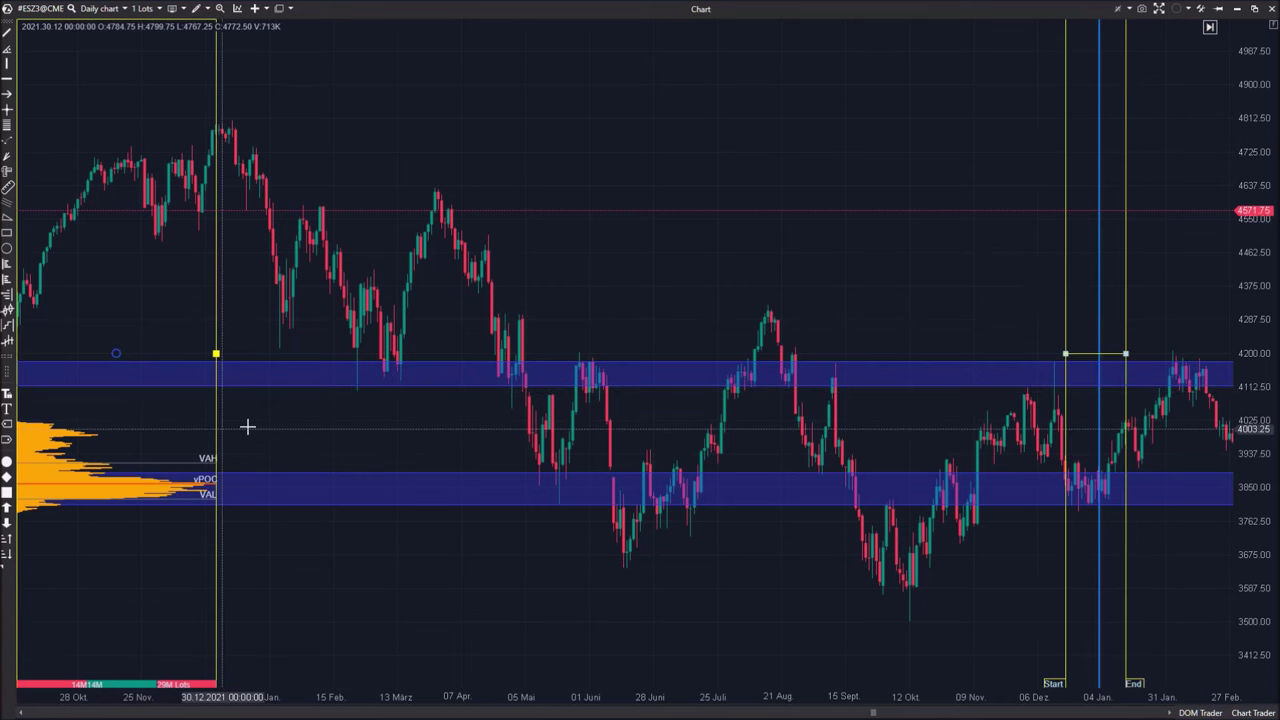
mouse_move(1127, 353)
mouse_down()
mouse_move(1143, 339)
mouse_move(1113, 355)
mouse_up()
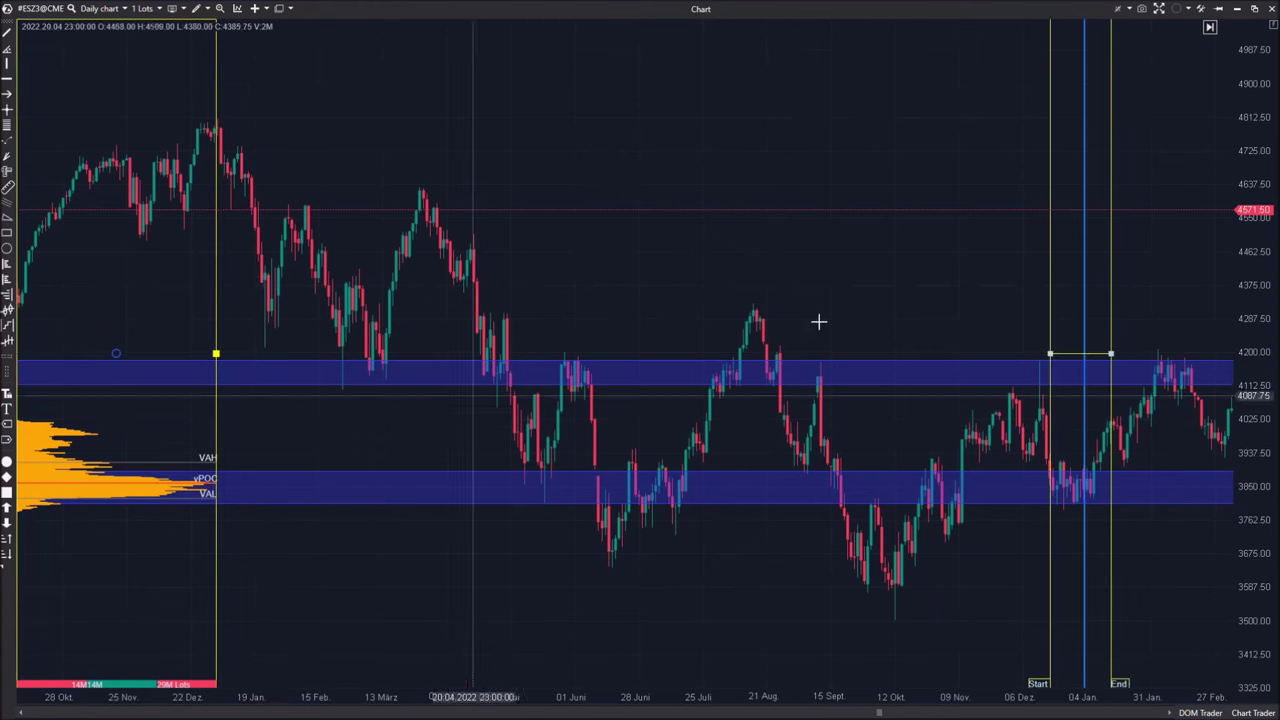
- Move the end of the fixed profile's custom range back out to 16 February 2023
drag(1112, 353, 1196, 353)
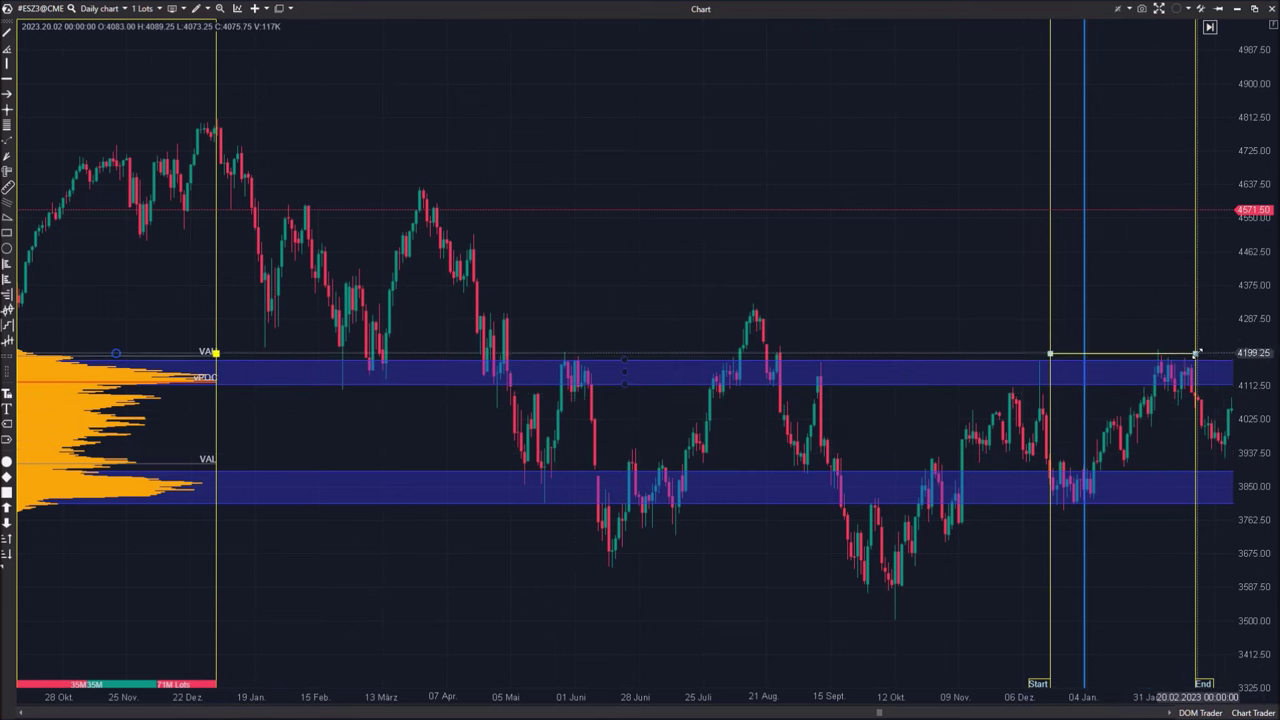
drag(1197, 353, 1188, 355)
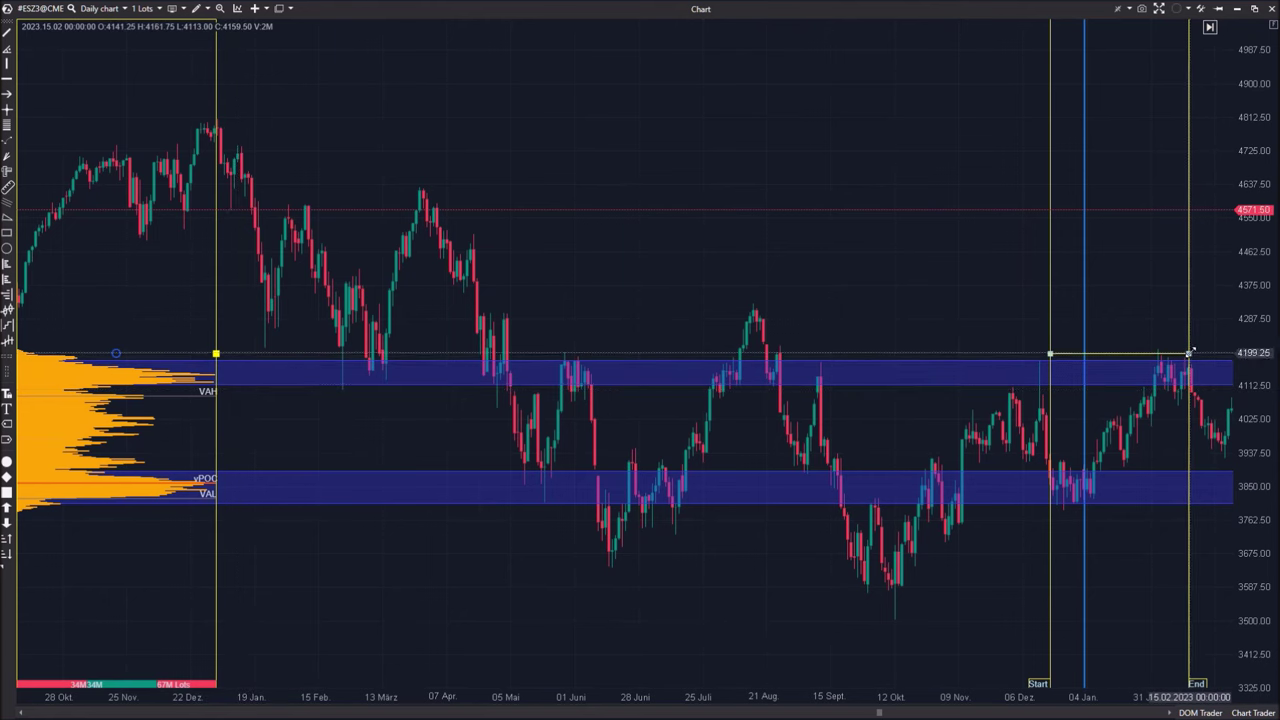
drag(1190, 352, 1191, 351)
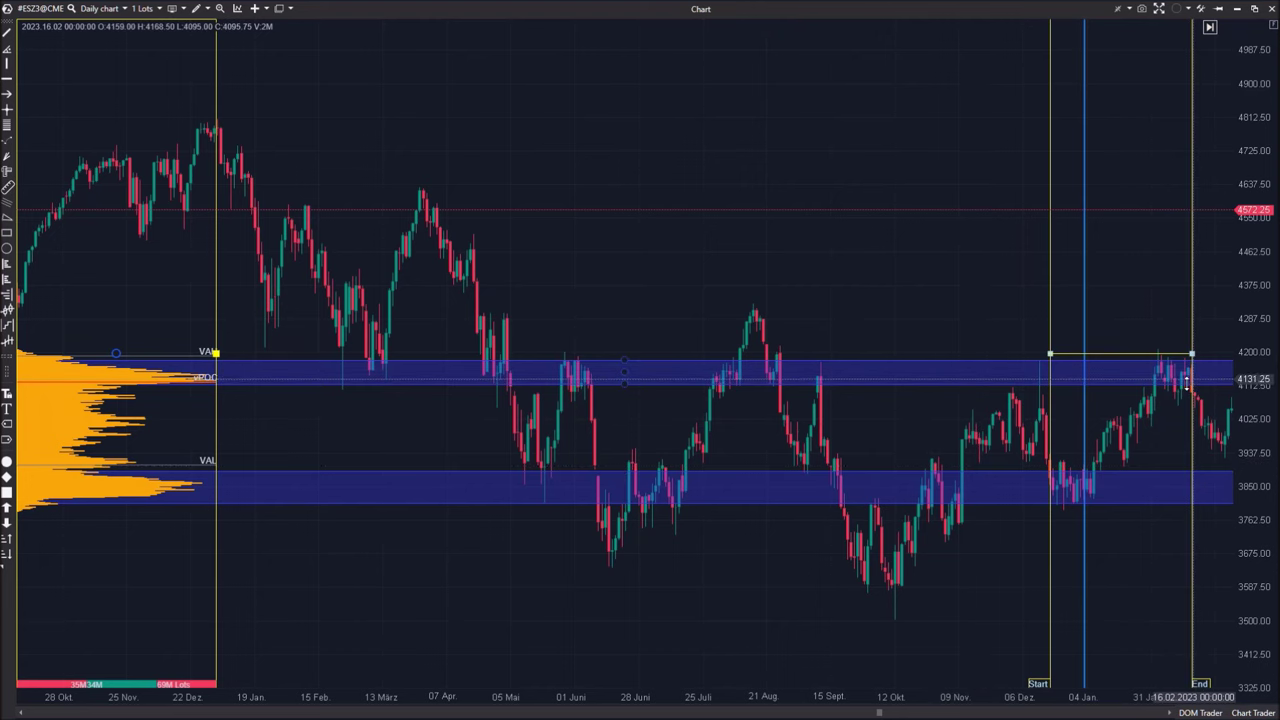
- Extend the end of the fixed profile's custom range to about 12 March 2023
drag(906, 611, 846, 592)
click(215, 411)
drag(1135, 353, 1191, 355)
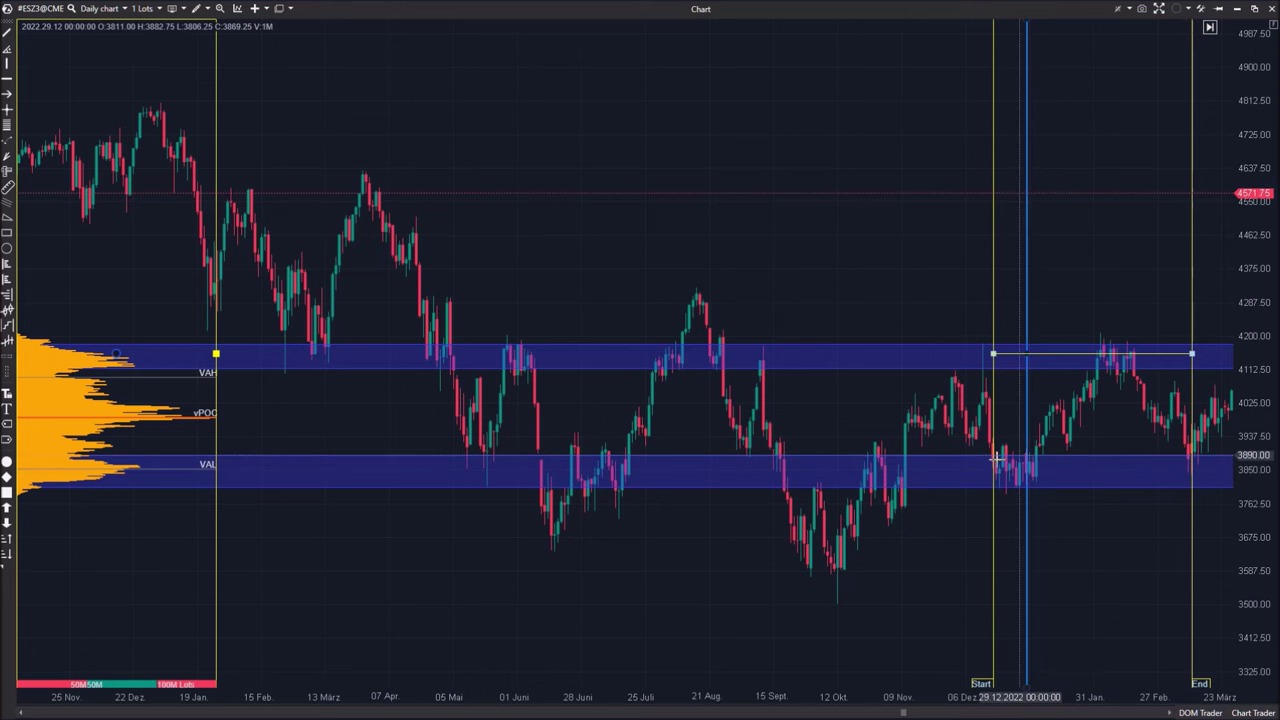
click(1162, 524)
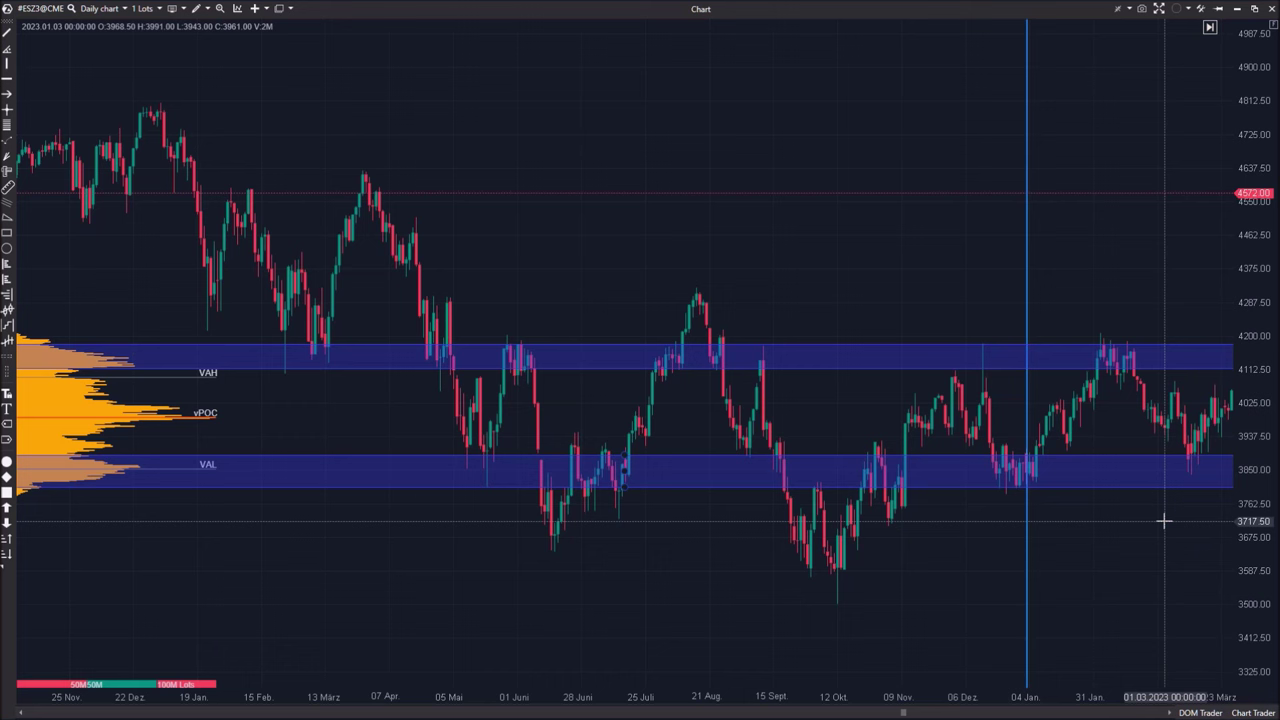
click(209, 371)
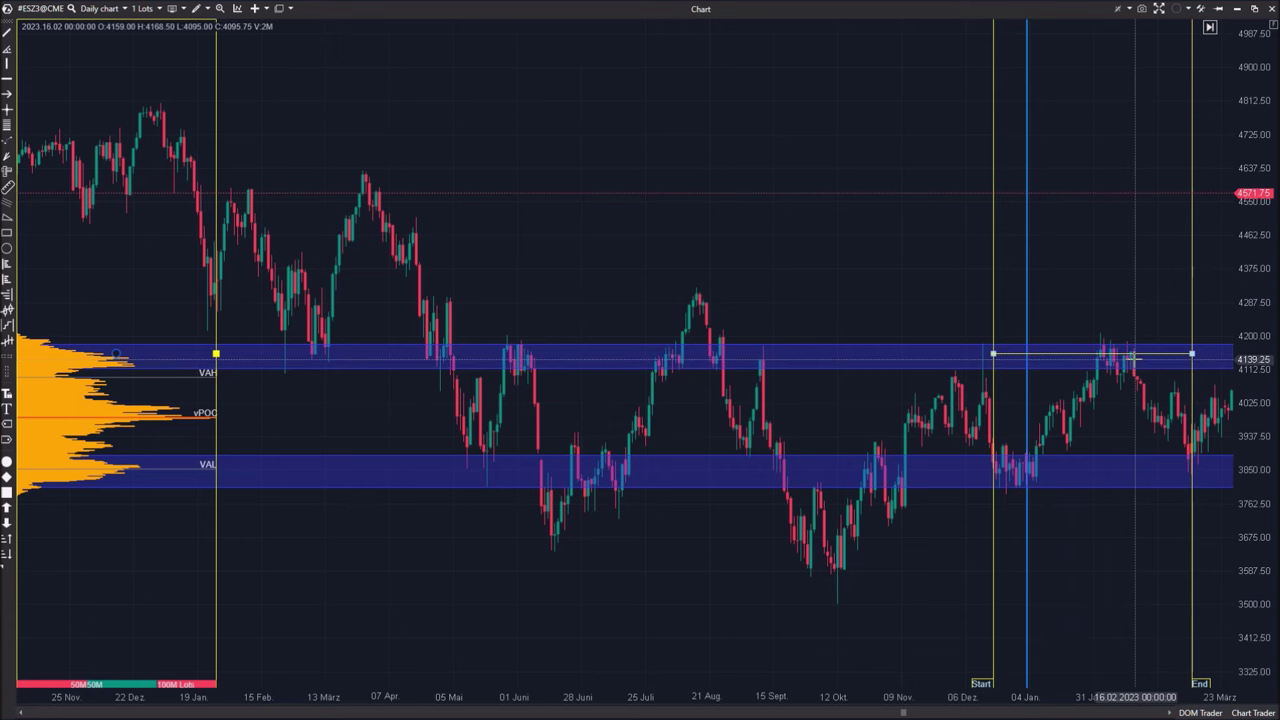
- Extend the end of the fixed profile's custom range to about 30 March 2023
drag(1128, 563, 1029, 557)
drag(1144, 565, 1097, 578)
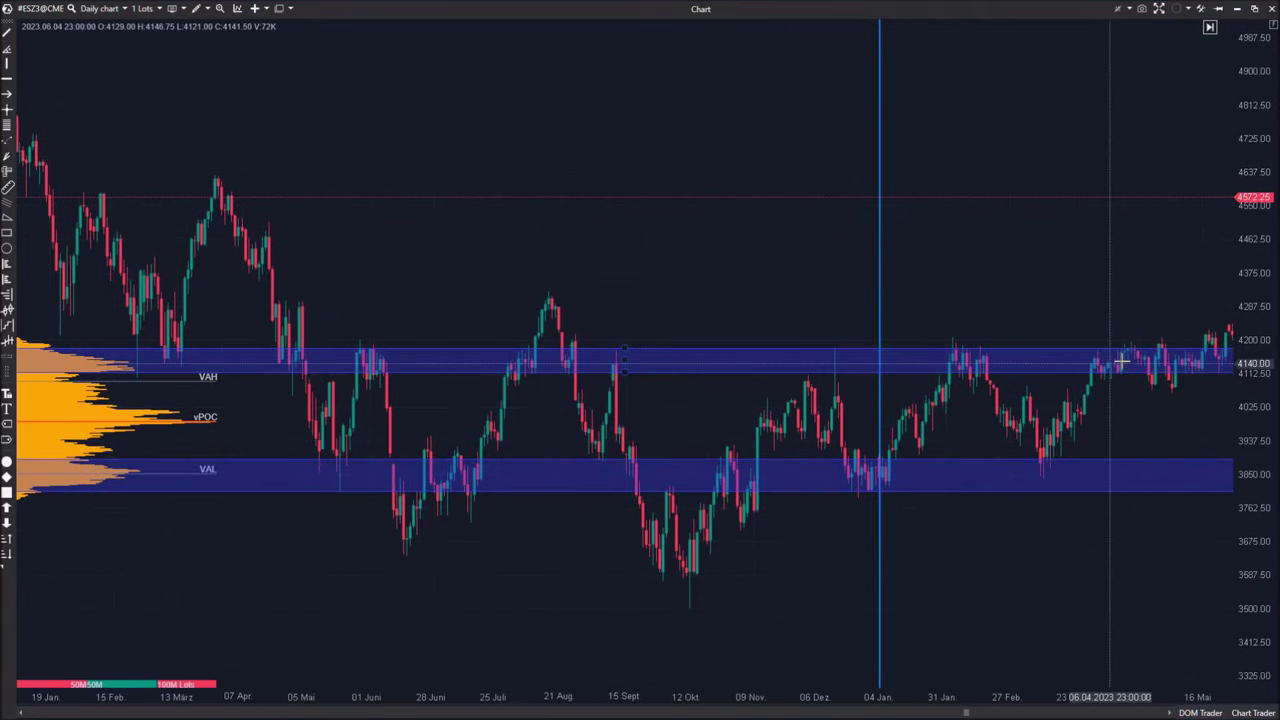
scroll(1100, 571, right, 2)
click(186, 385)
click(1123, 420)
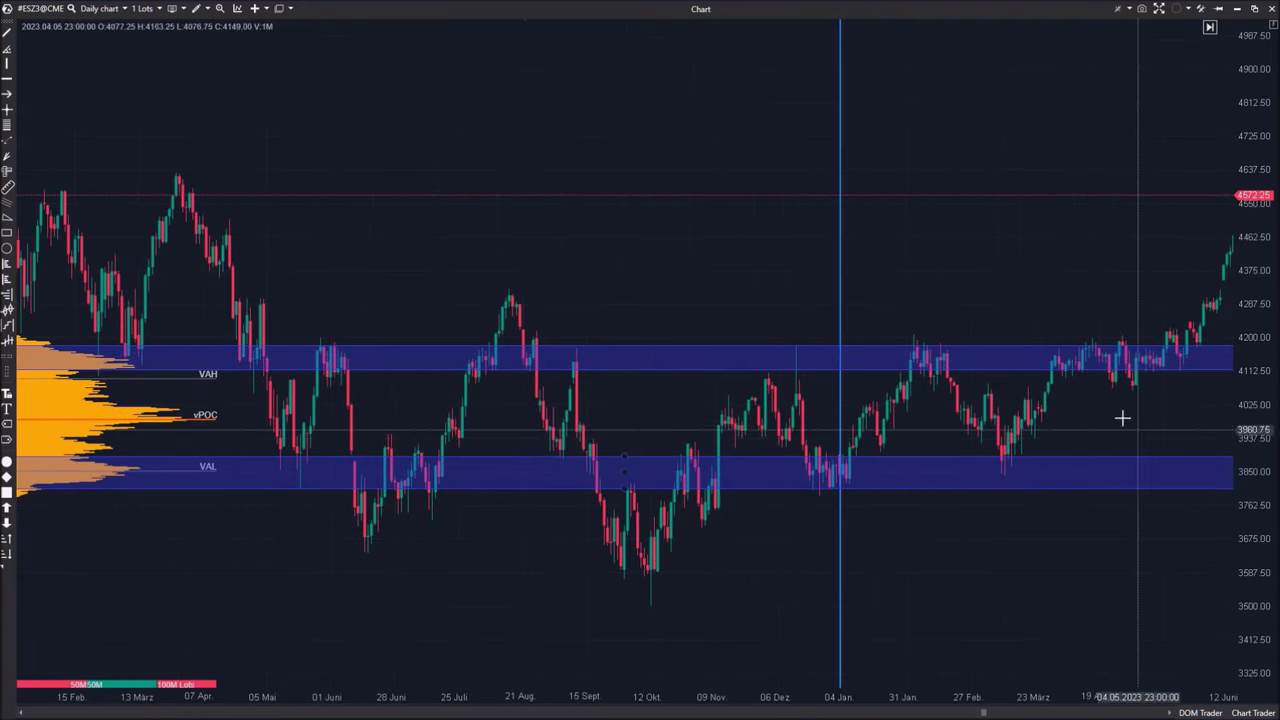
click(130, 390)
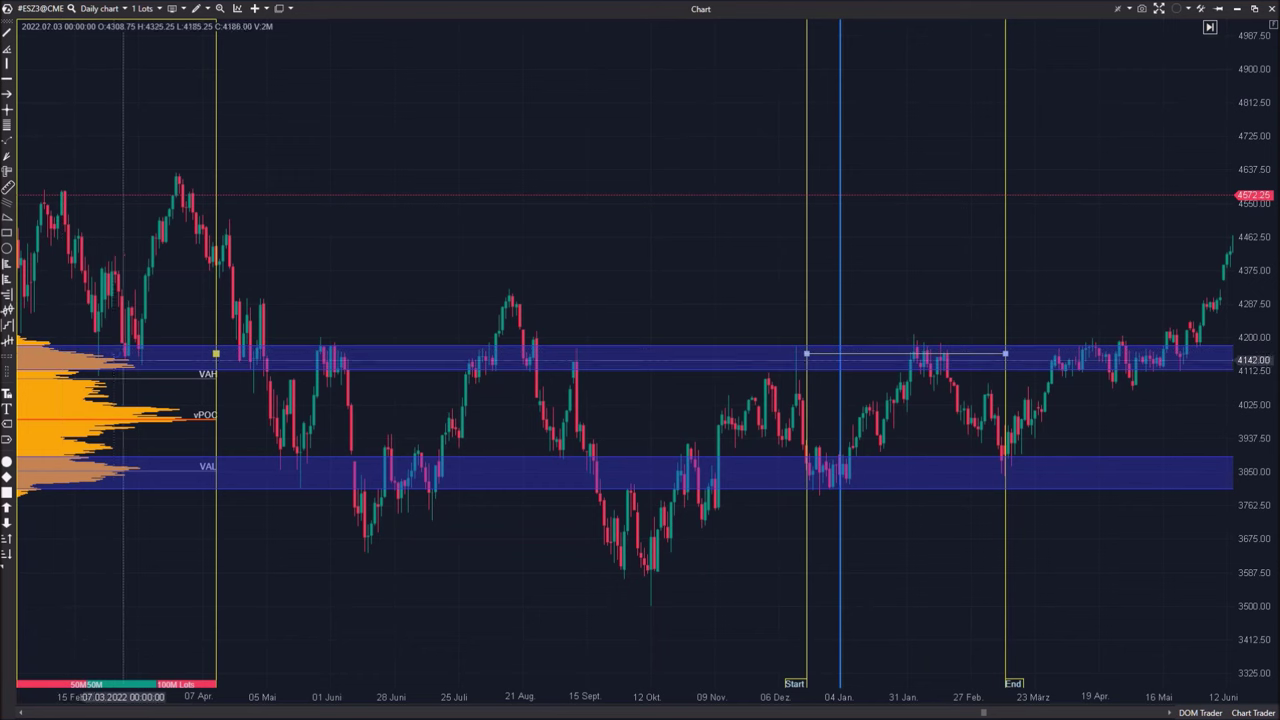
click(137, 391)
click(212, 379)
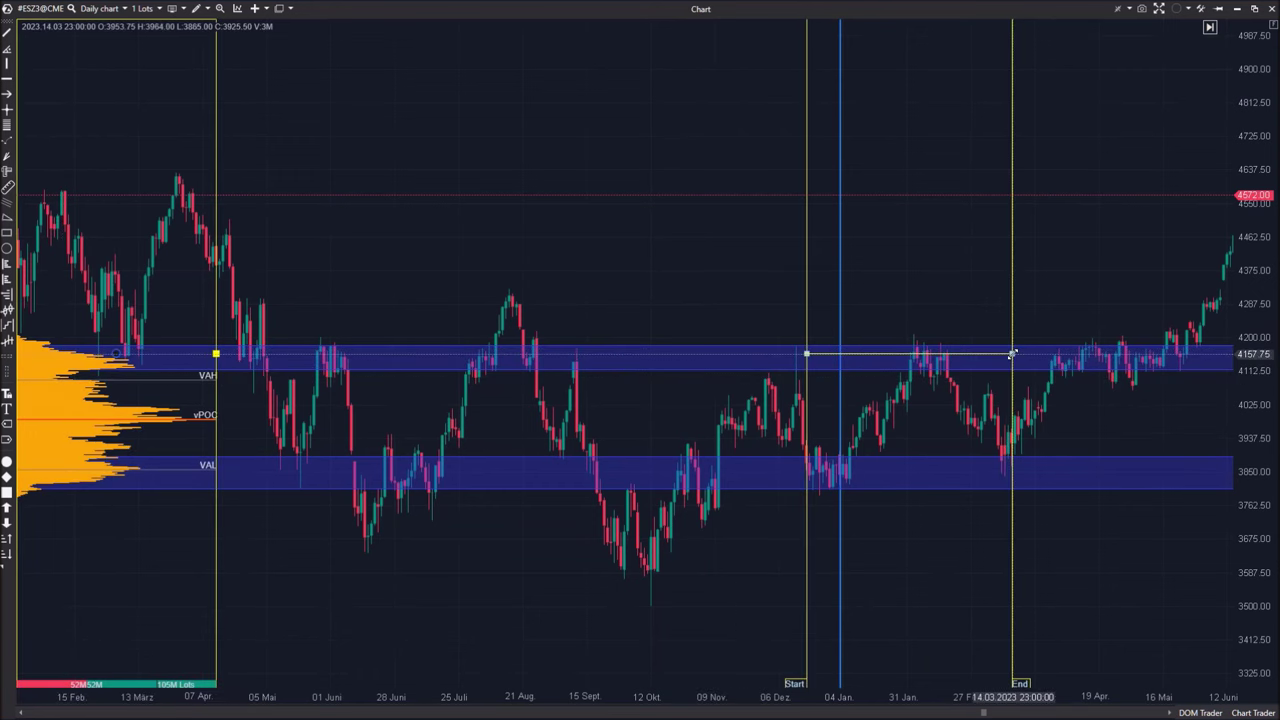
drag(1013, 354, 1050, 356)
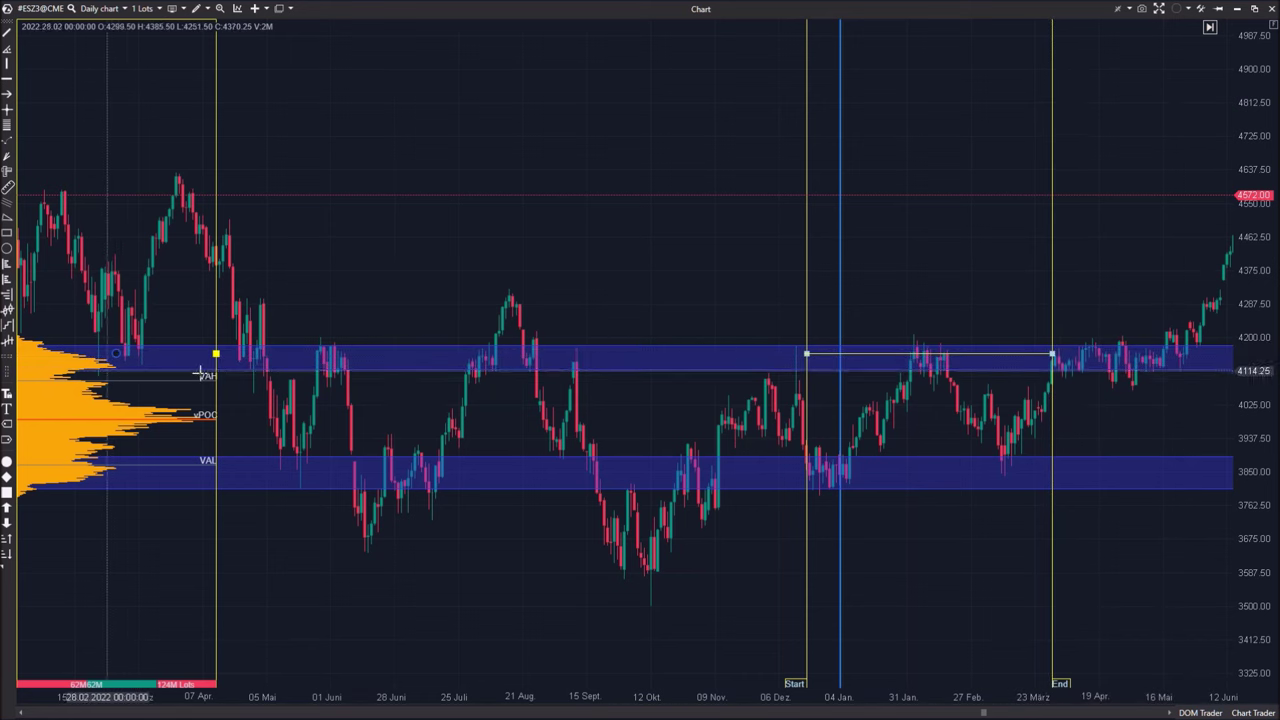
- Extend the end of the fixed profile's custom range to about early June 2023 and check it against the highlighted zones
drag(1055, 354, 1209, 376)
drag(1008, 561, 659, 590)
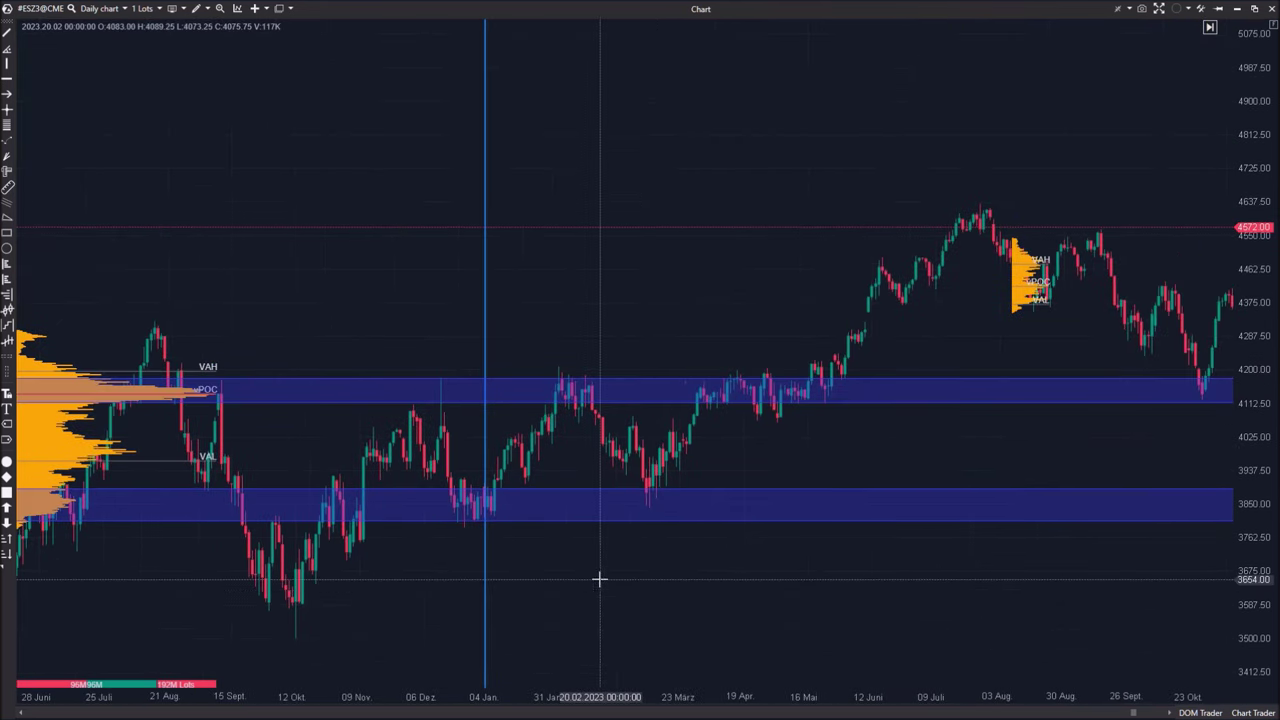
click(130, 466)
click(520, 414)
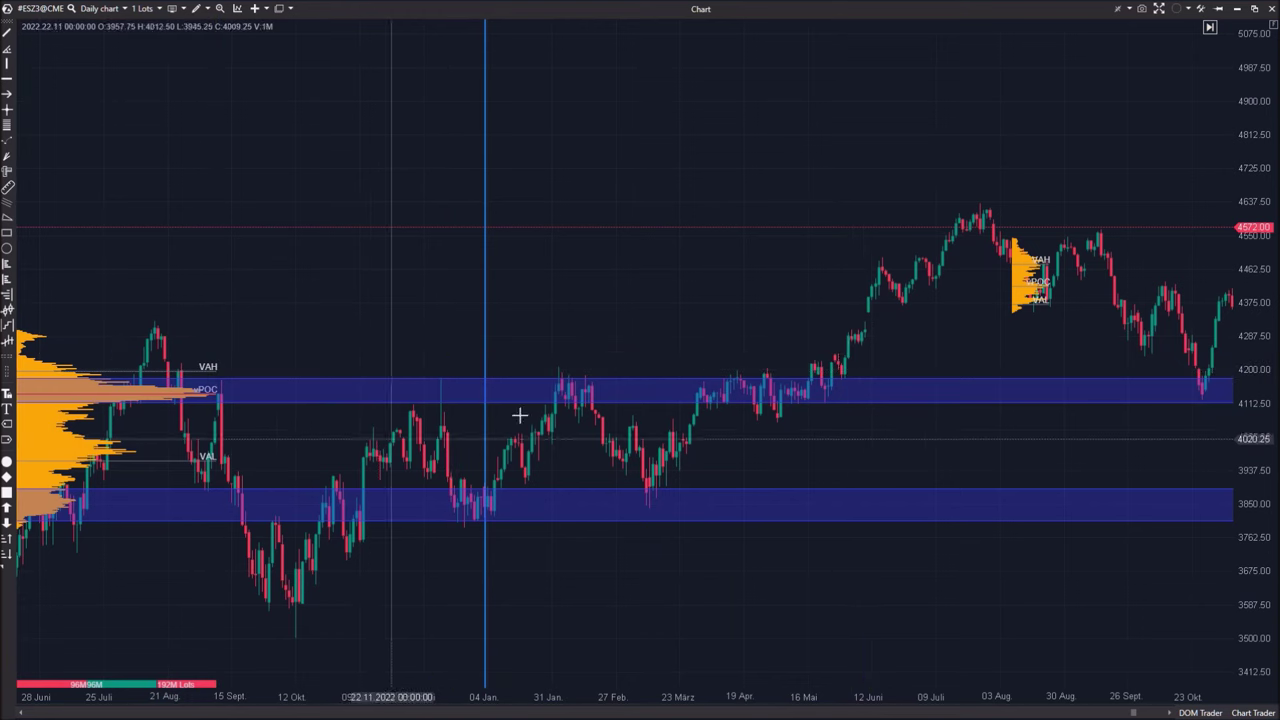
click(226, 349)
click(243, 346)
click(217, 342)
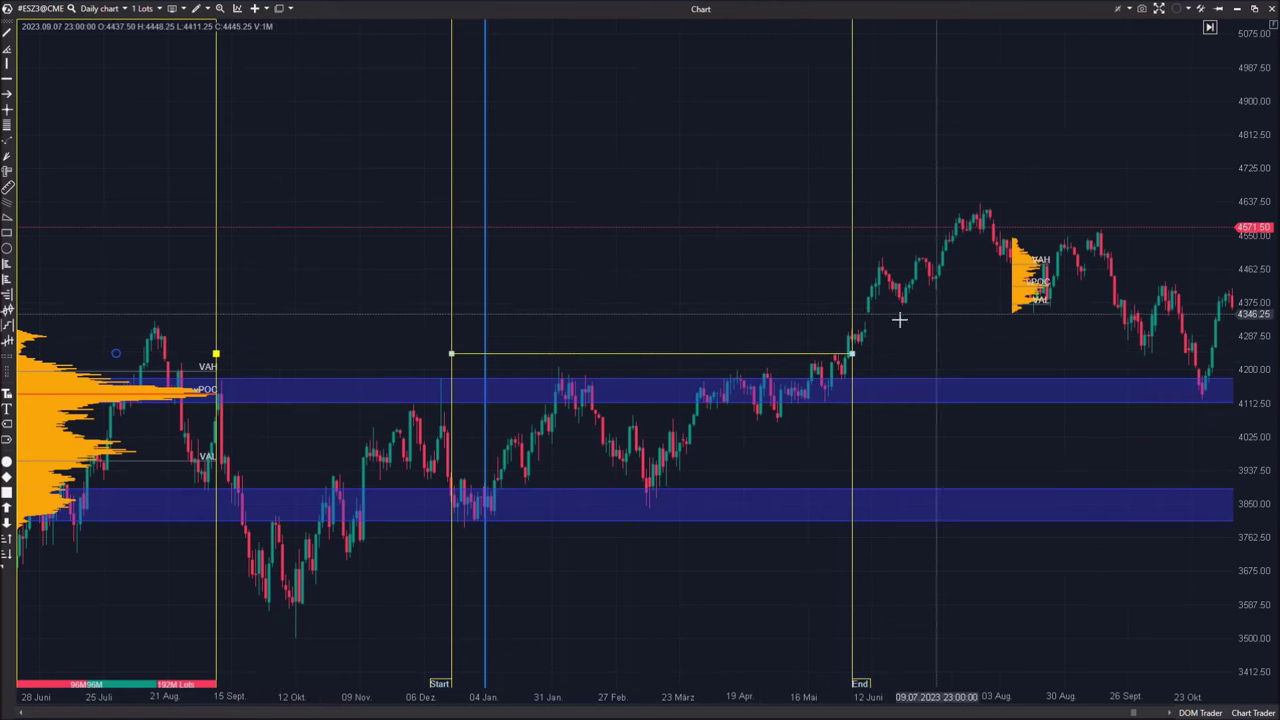
- Extend the end of the fixed profile's custom range in stages to about 2 August 2023
drag(850, 353, 884, 354)
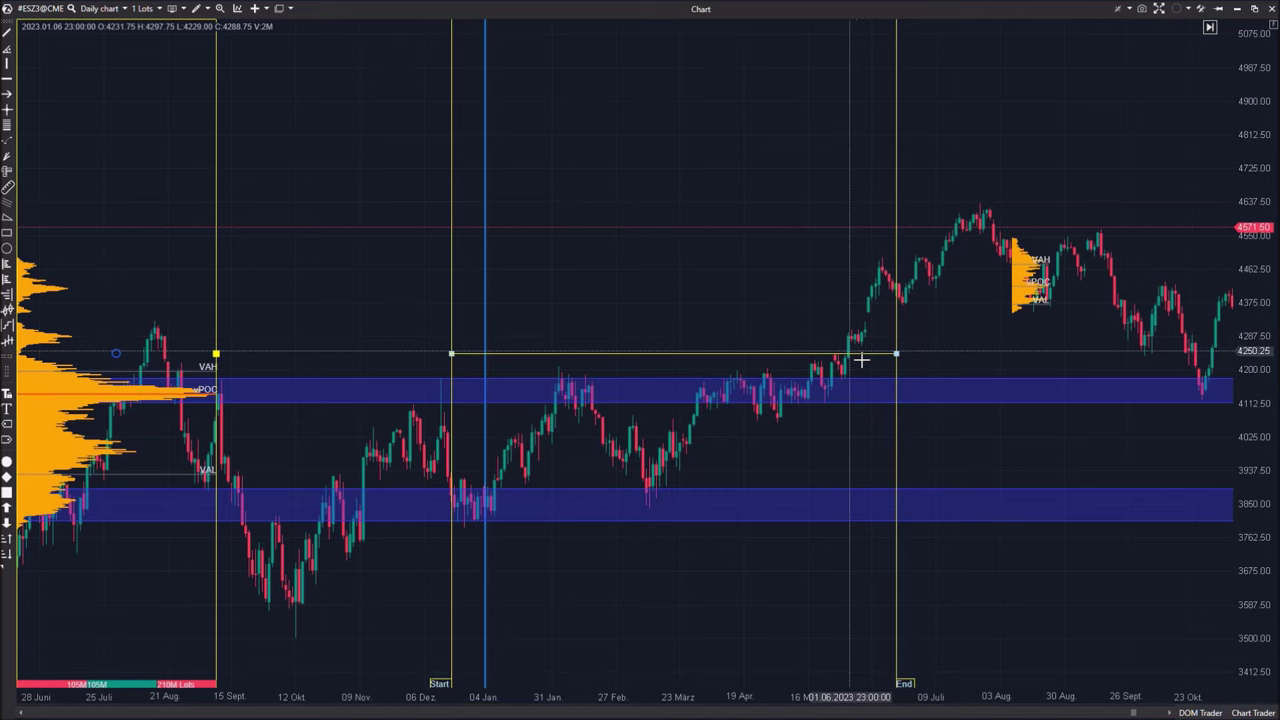
drag(897, 350, 910, 356)
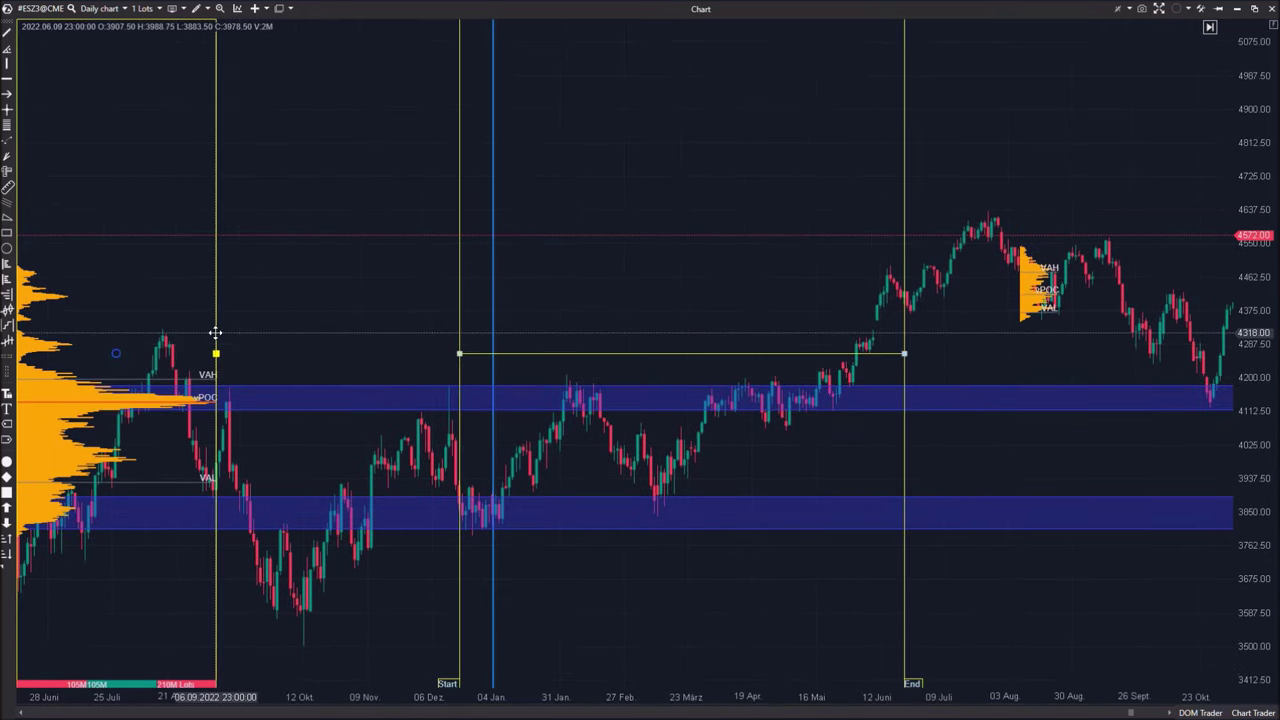
drag(904, 353, 934, 354)
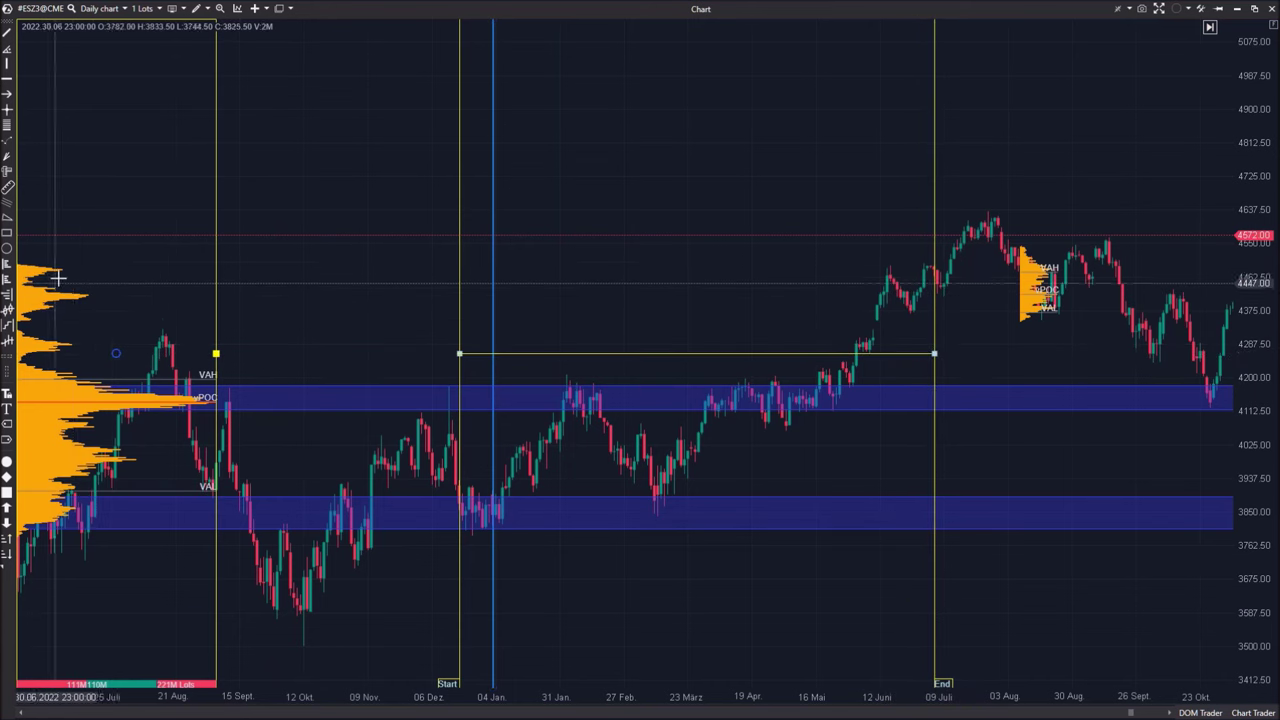
drag(935, 354, 1005, 353)
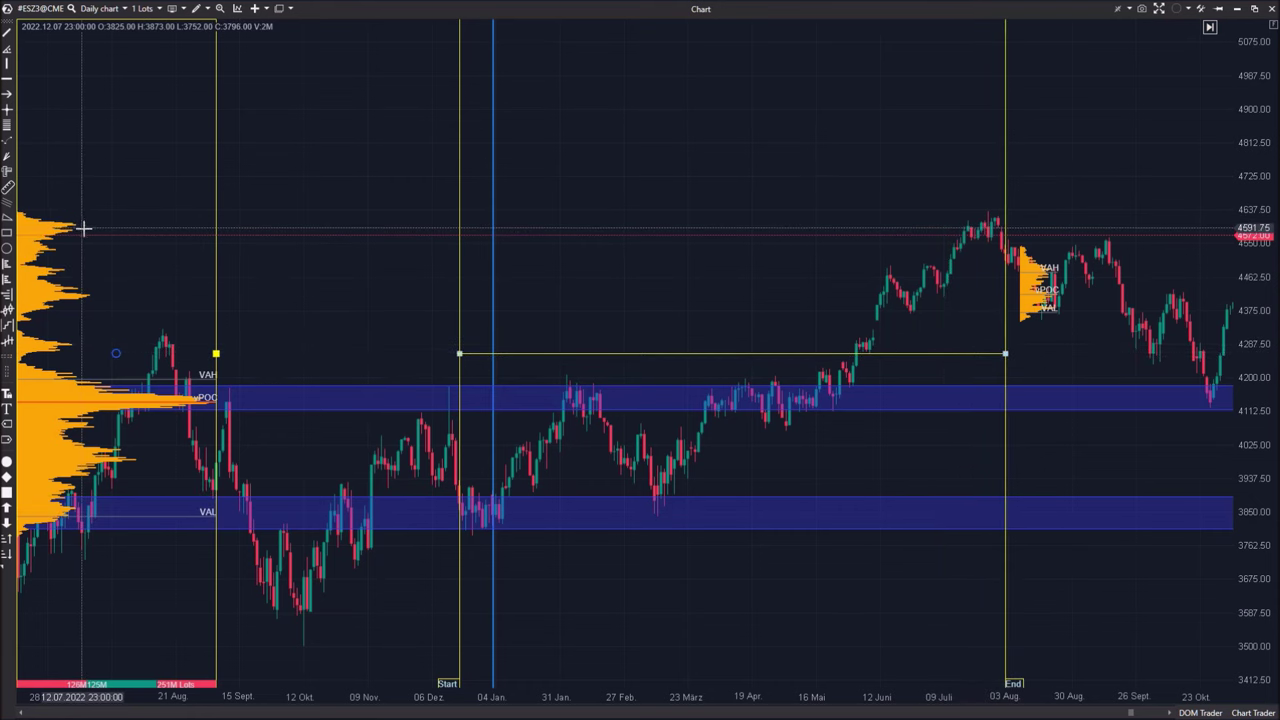
- Highlight the uppermost high-volume zone of the fixed profile with a horizontal band from about 4563 to 4628
click(196, 10)
click(259, 349)
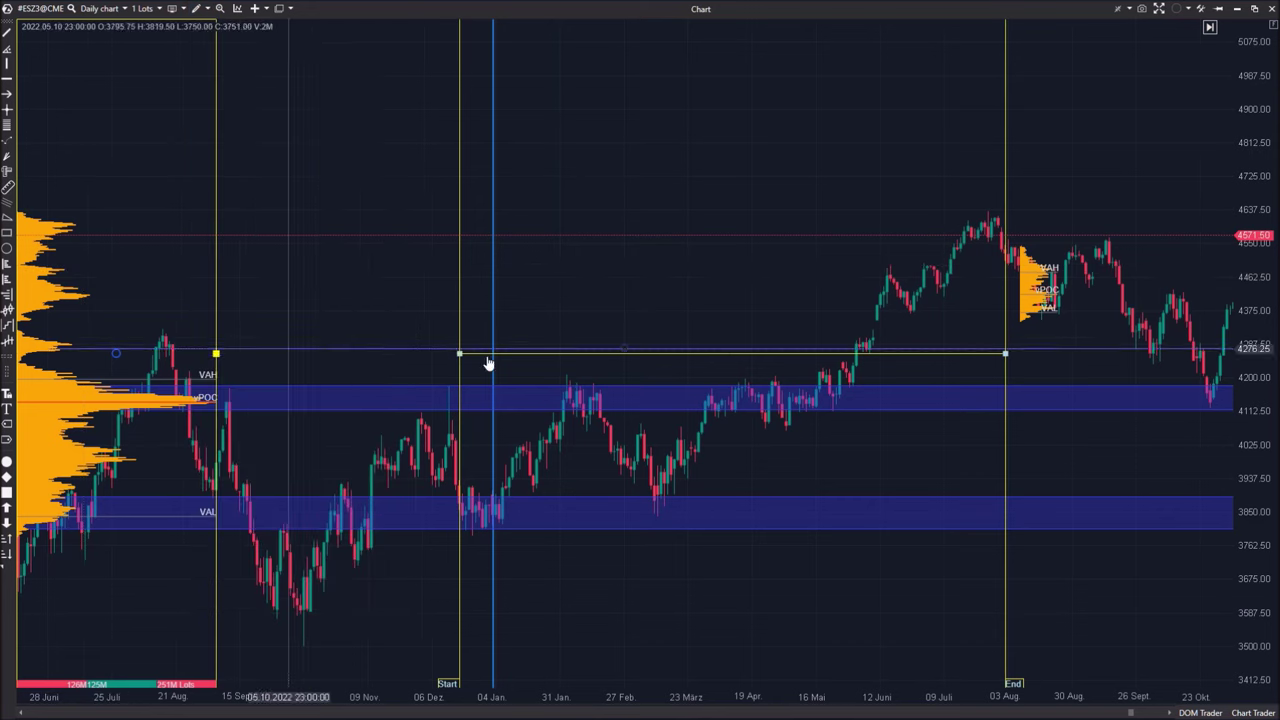
drag(1004, 213, 994, 238)
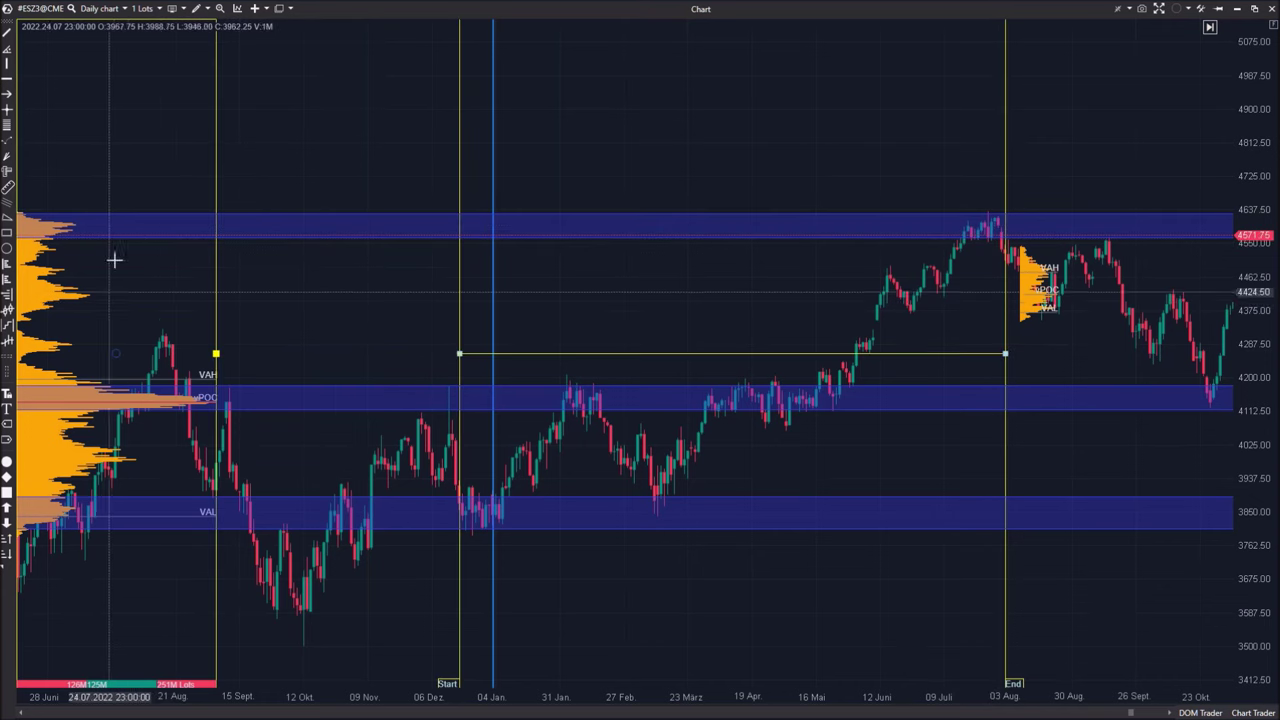
- Add a horizontal line at about 4415 through the volume peak below the uppermost highlighted zone
click(196, 10)
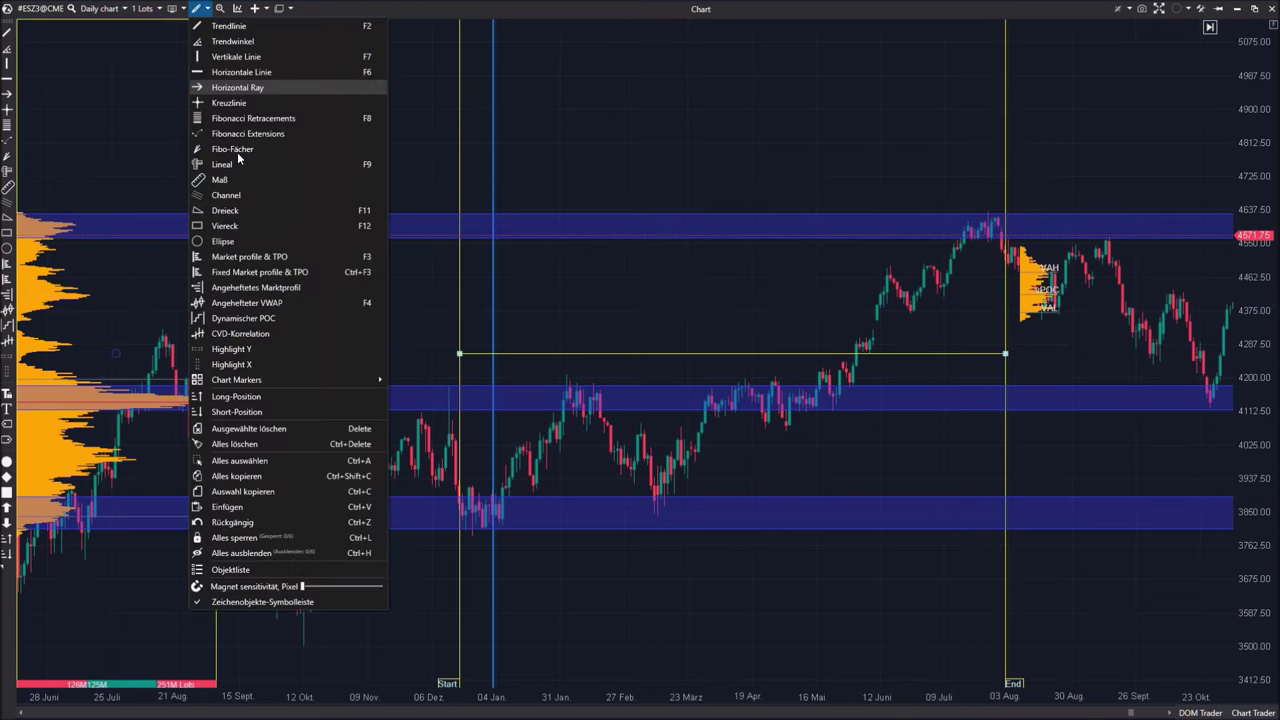
click(226, 74)
click(114, 296)
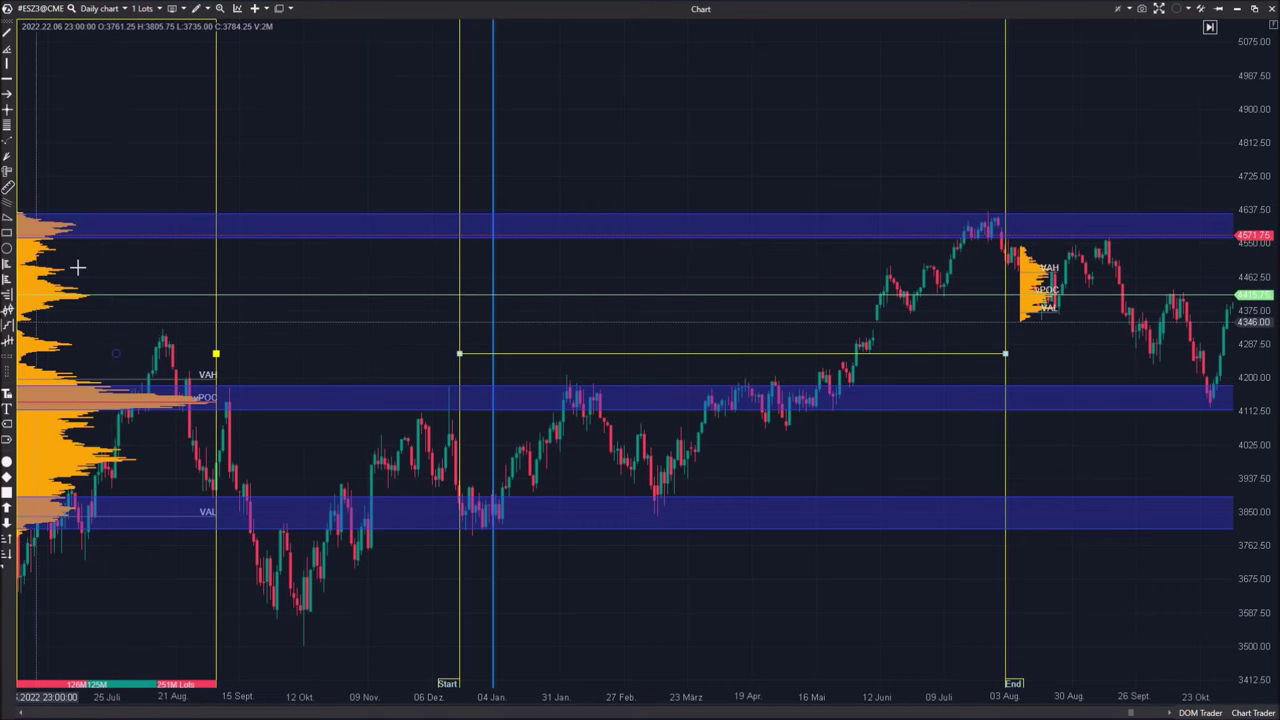
- Add a second horizontal line at 4337.25 in the low-volume area and set its colour to red (Rot)
click(197, 8)
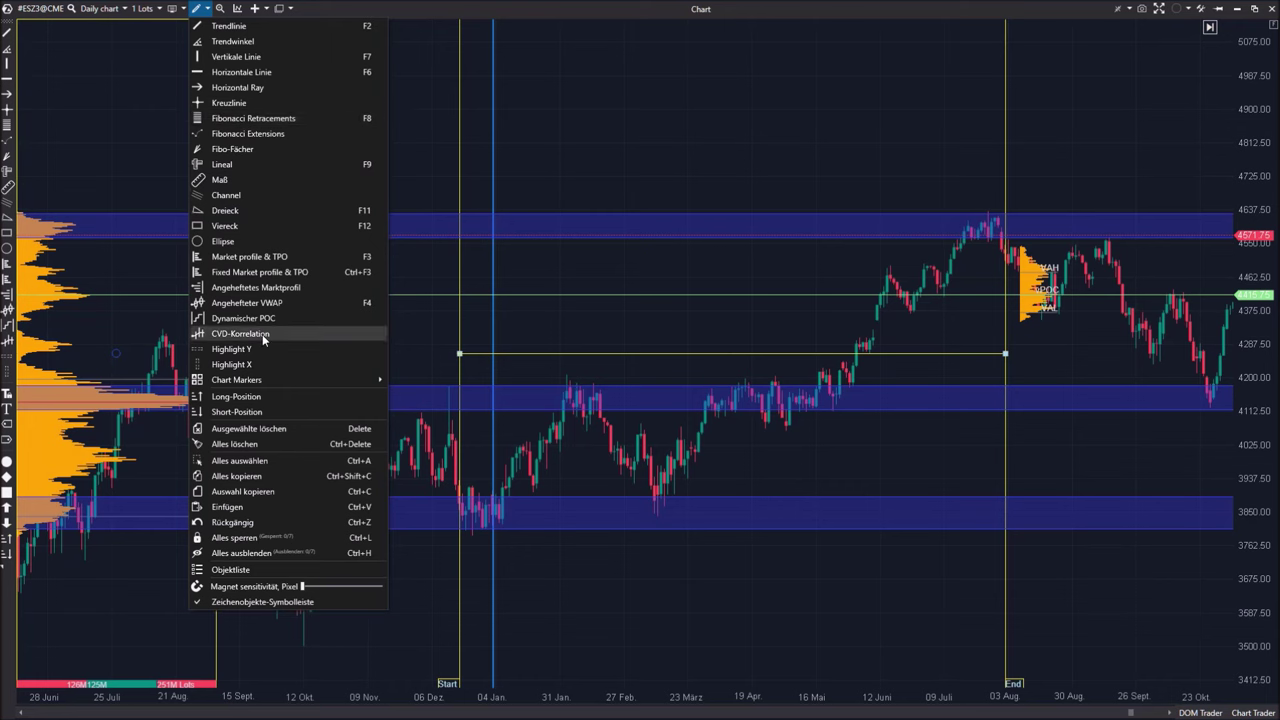
click(242, 62)
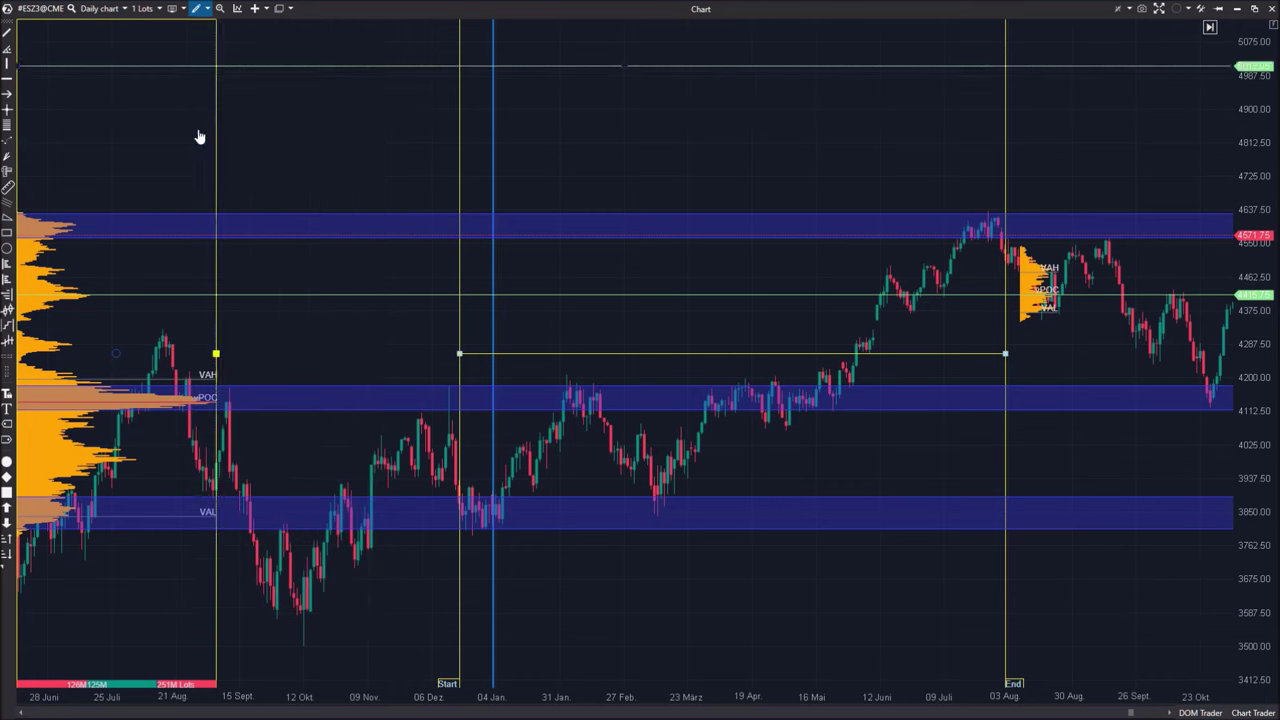
double_click(105, 326)
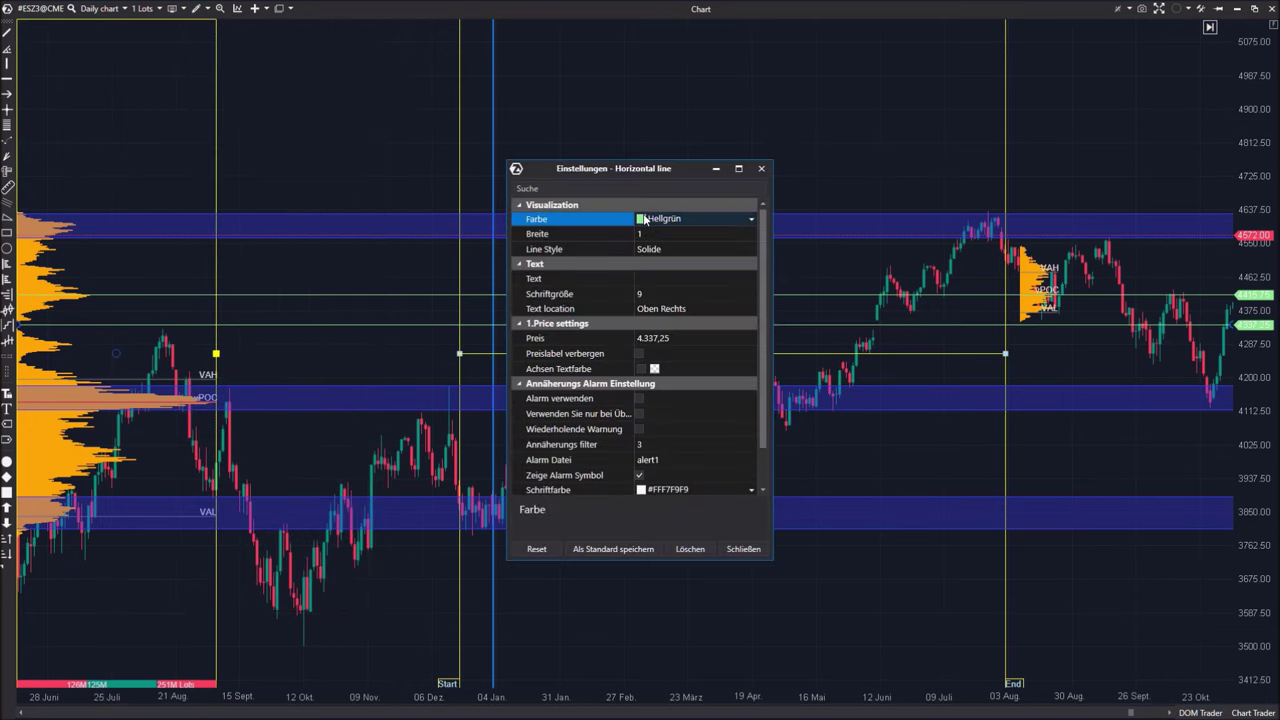
click(643, 221)
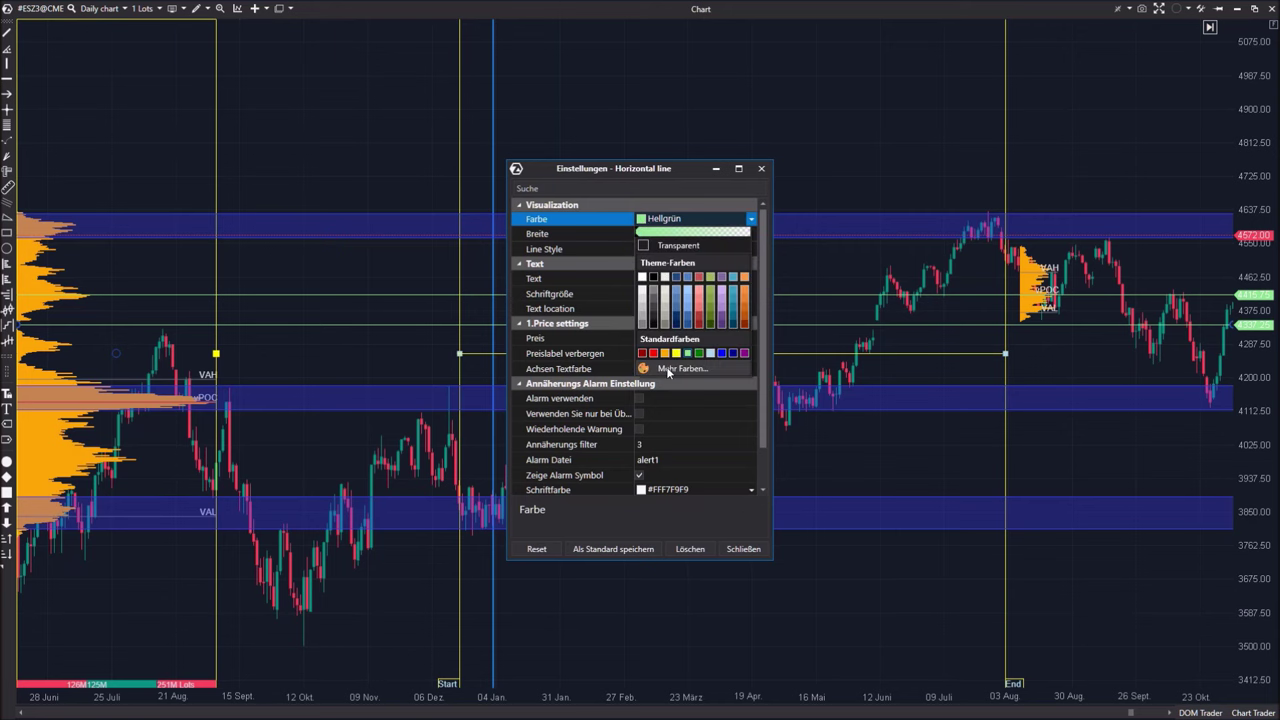
click(653, 353)
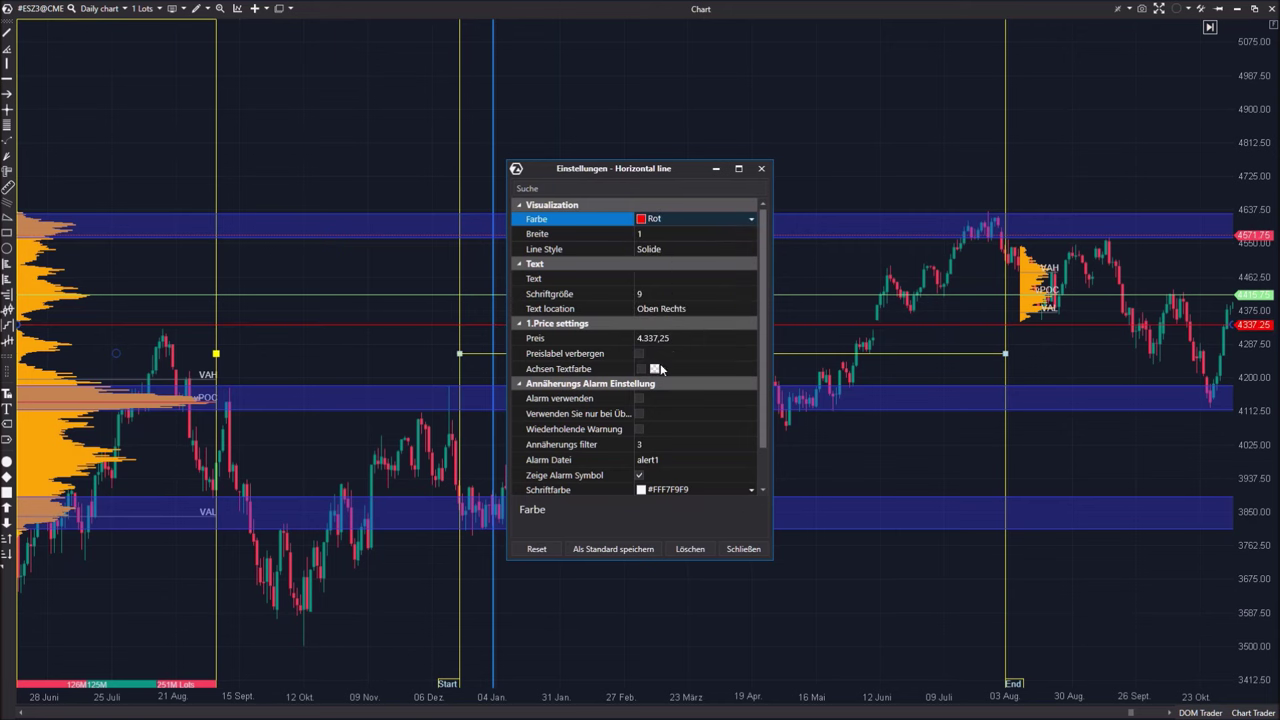
click(743, 550)
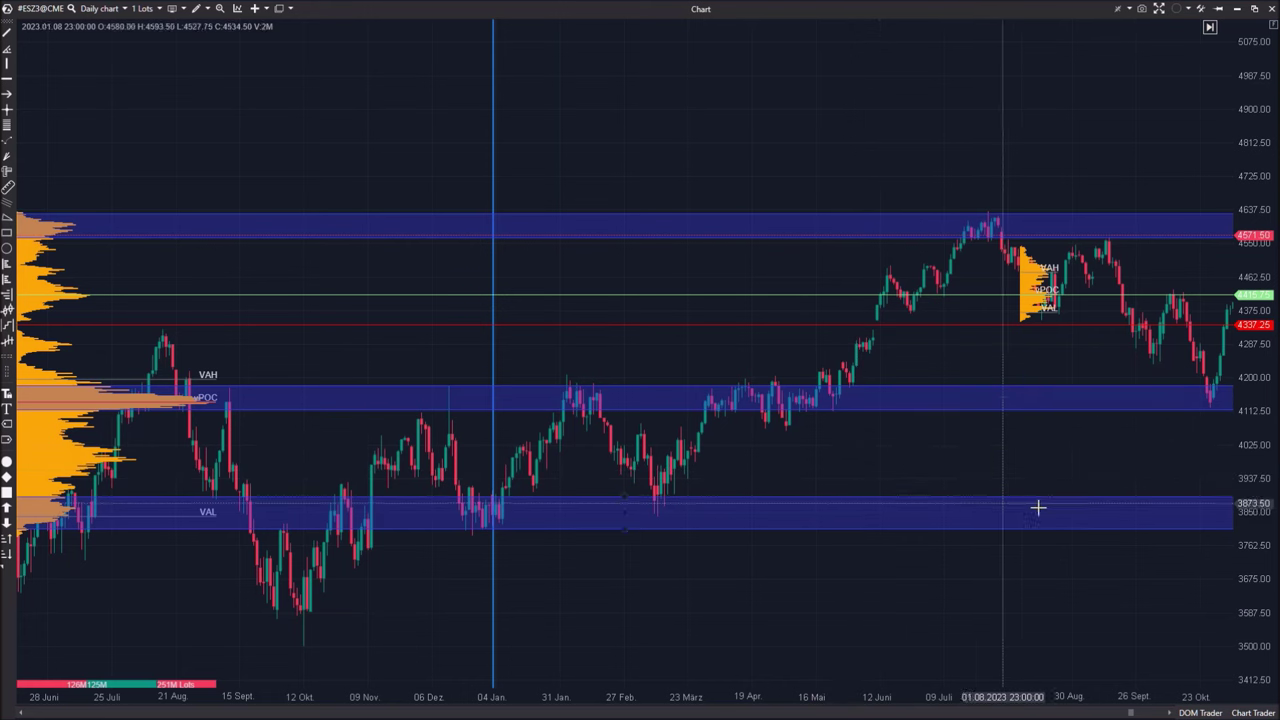
- Extend the end of the fixed profile's custom range to about 30 October 2023
click(214, 354)
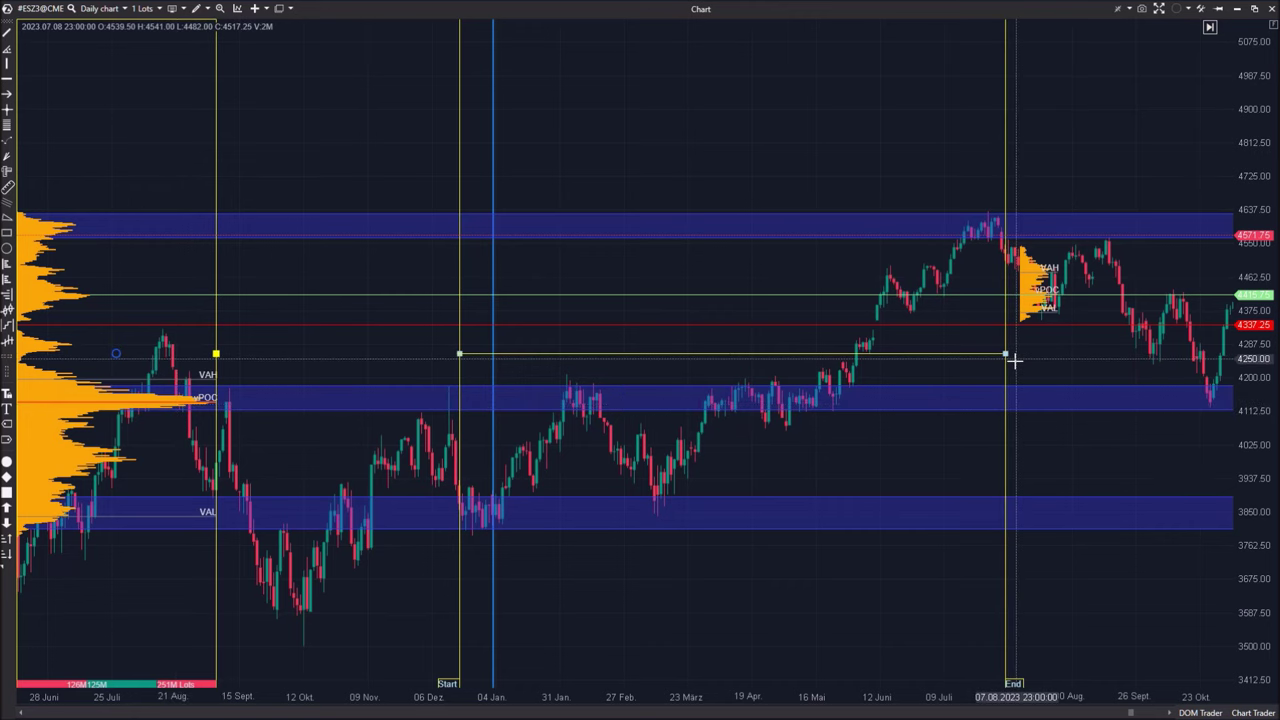
drag(1105, 634, 988, 655)
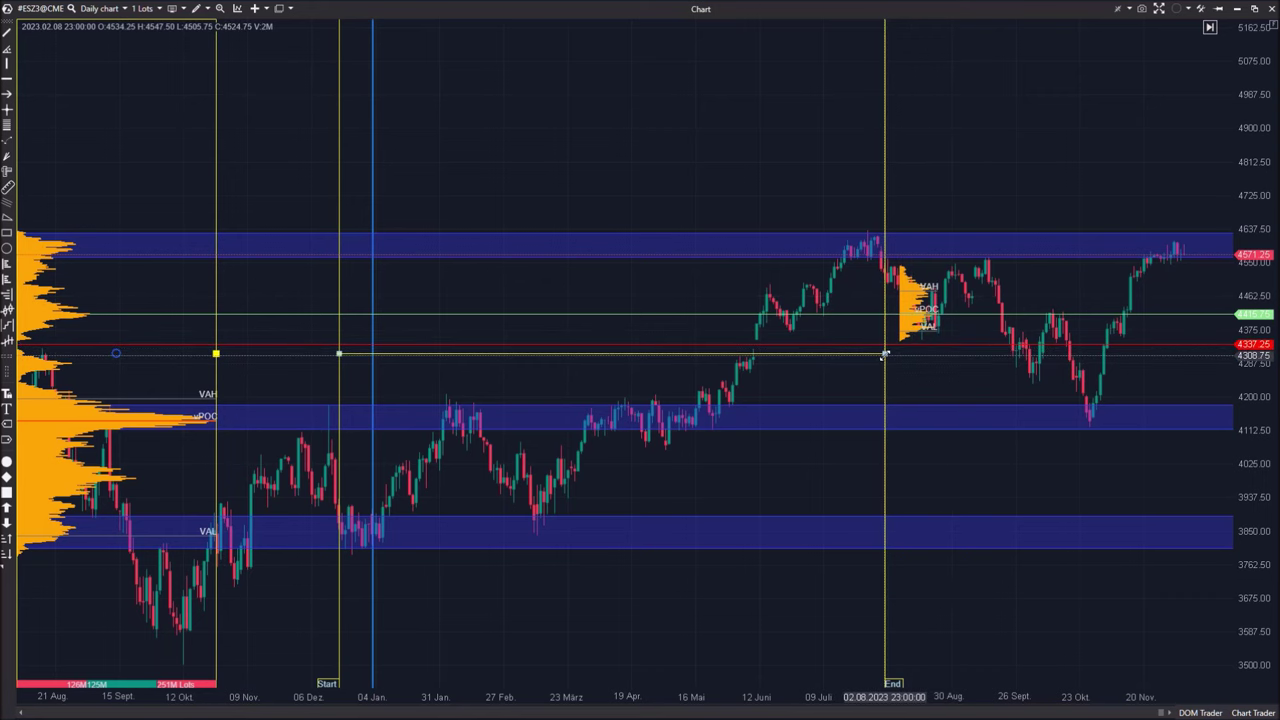
drag(892, 354, 1090, 398)
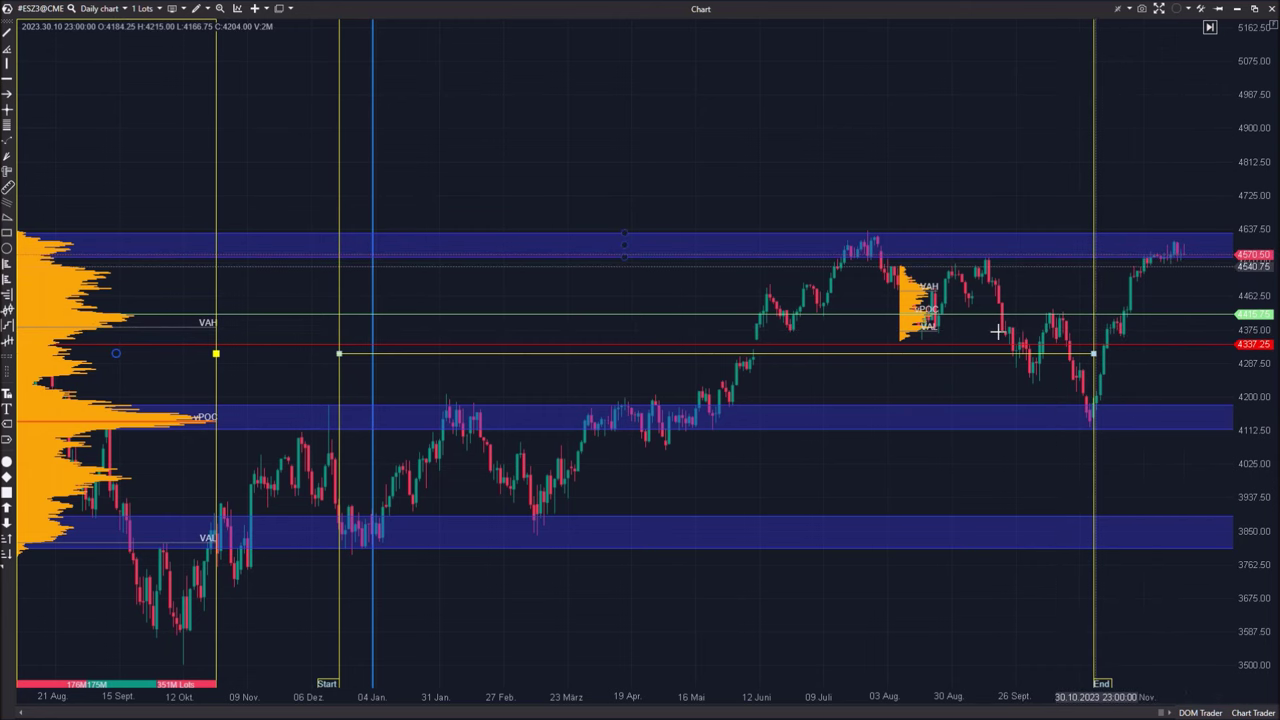
- Compare the extended profile's volume peaks with the highlighted zones and the horizontal lines up to December 2023
drag(940, 466, 873, 467)
key(Delete)
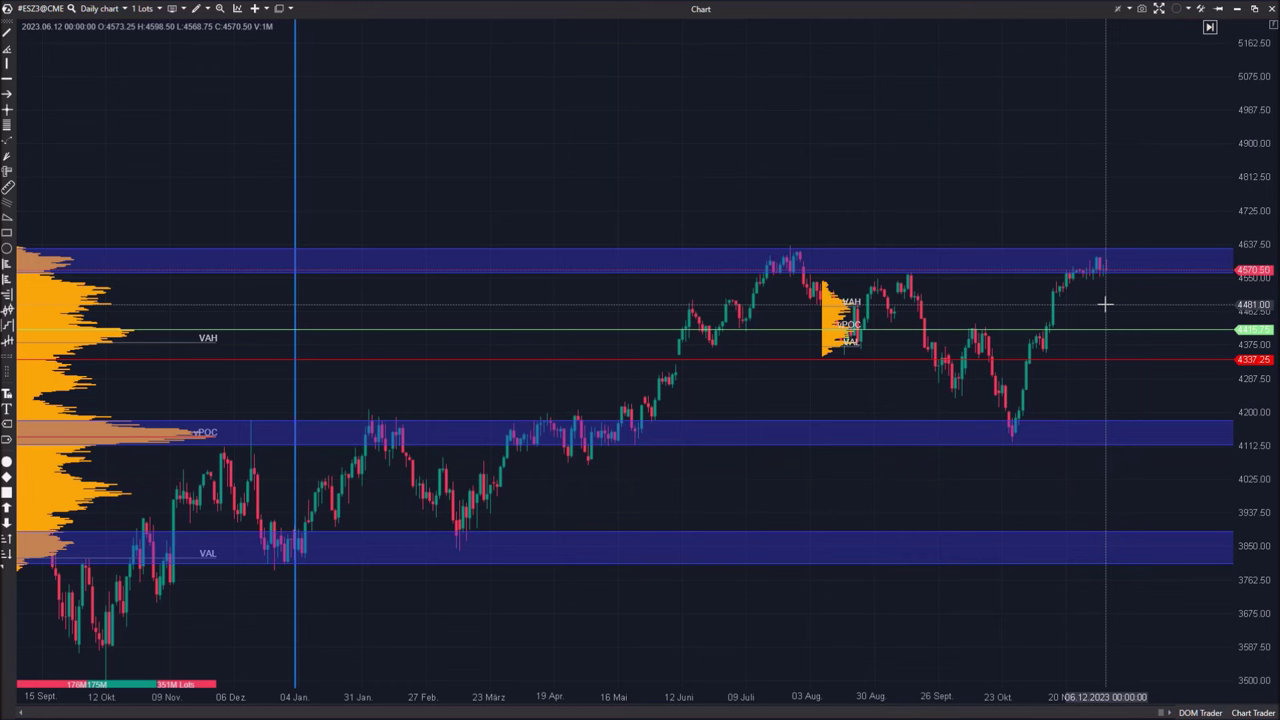
click(176, 446)
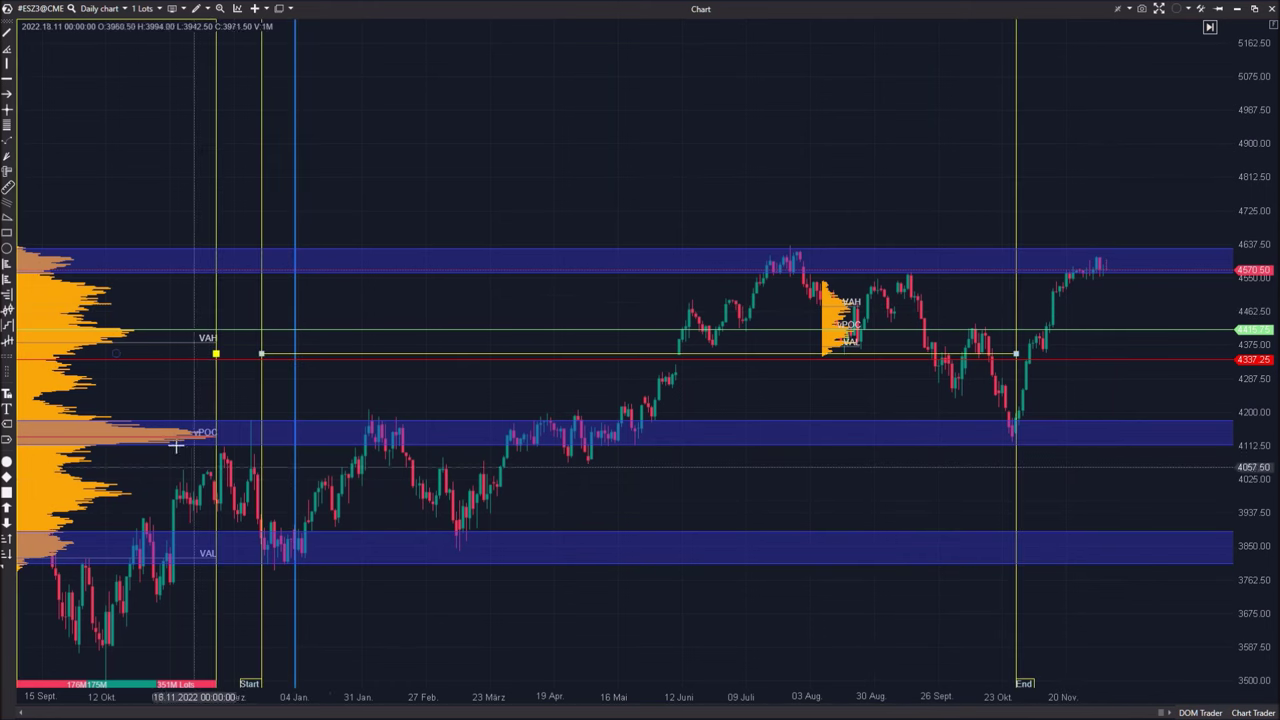
key(Delete)
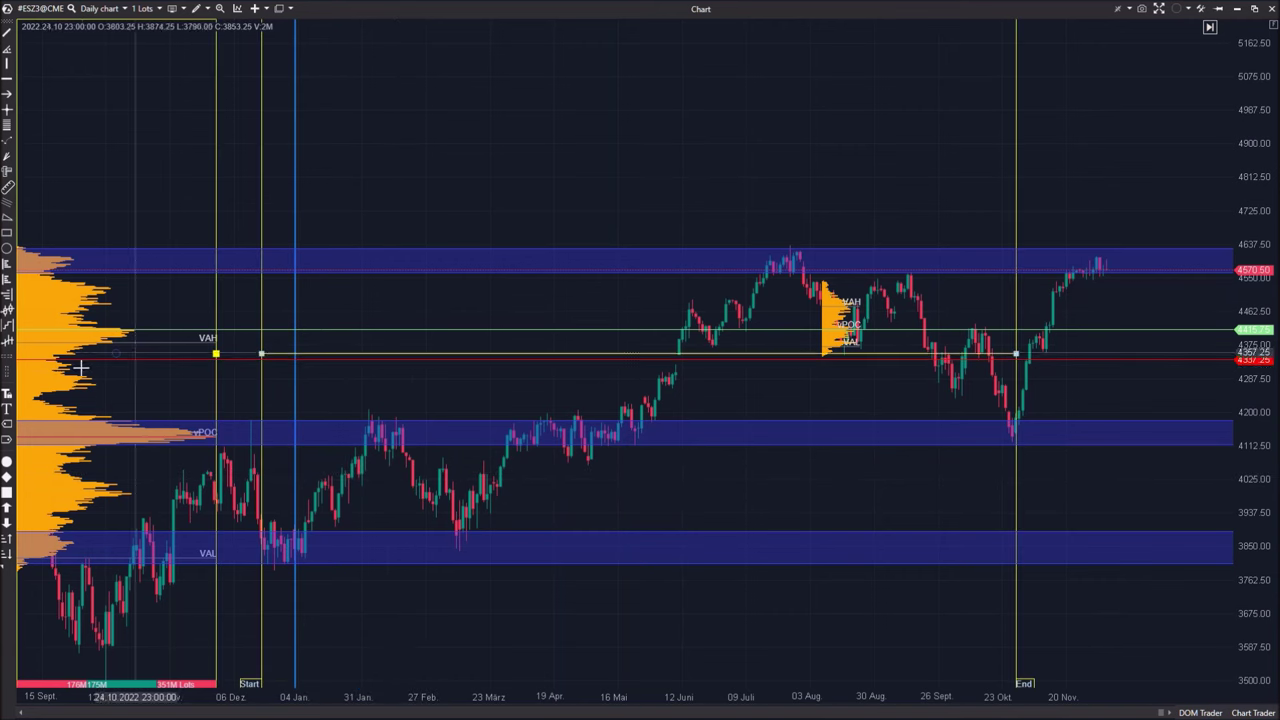
click(709, 530)
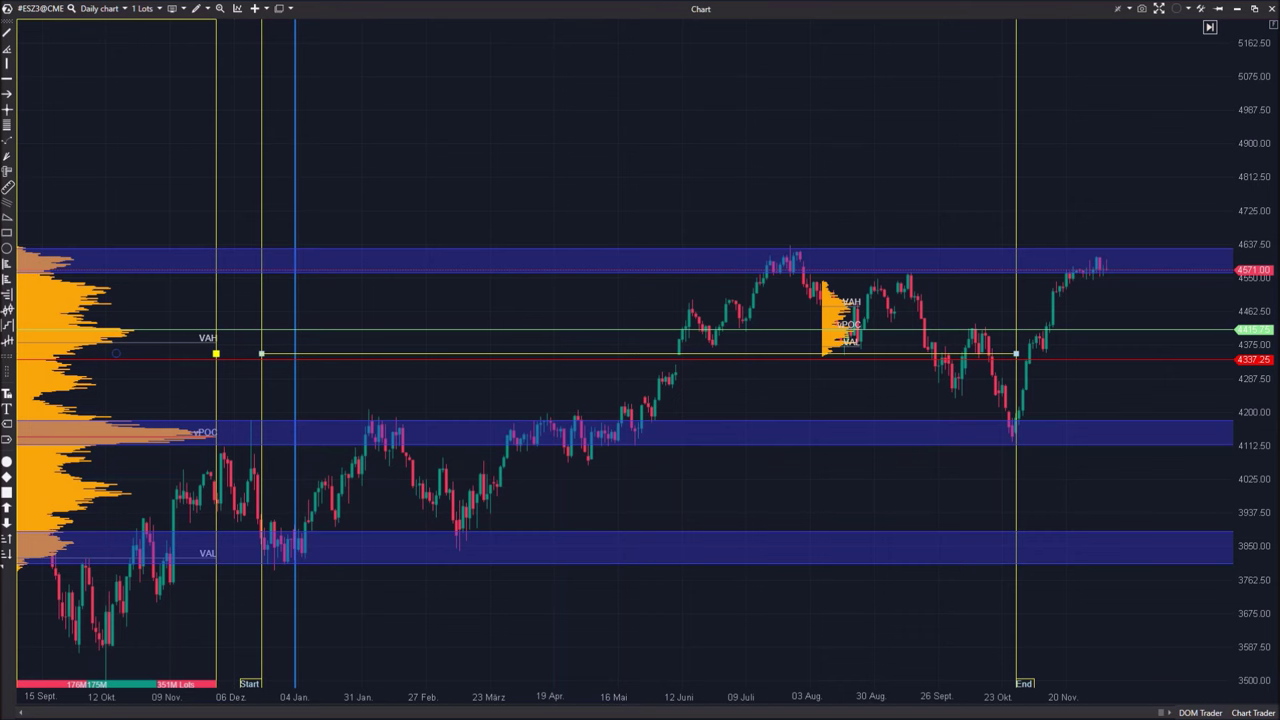
click(909, 582)
drag(805, 663, 782, 630)
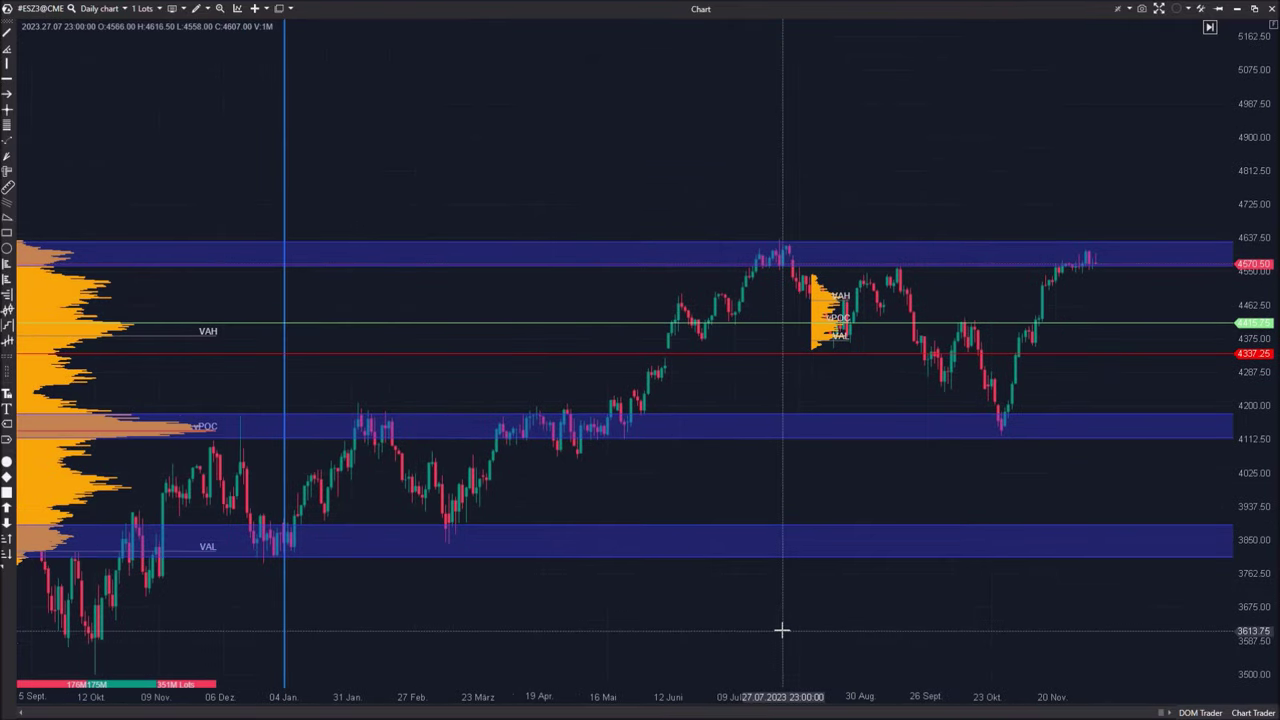
- Measure the price move from the early January 2023 low and check the profile's peaks against the zones
scroll(320, 545, down, 1)
middle_click(300, 544)
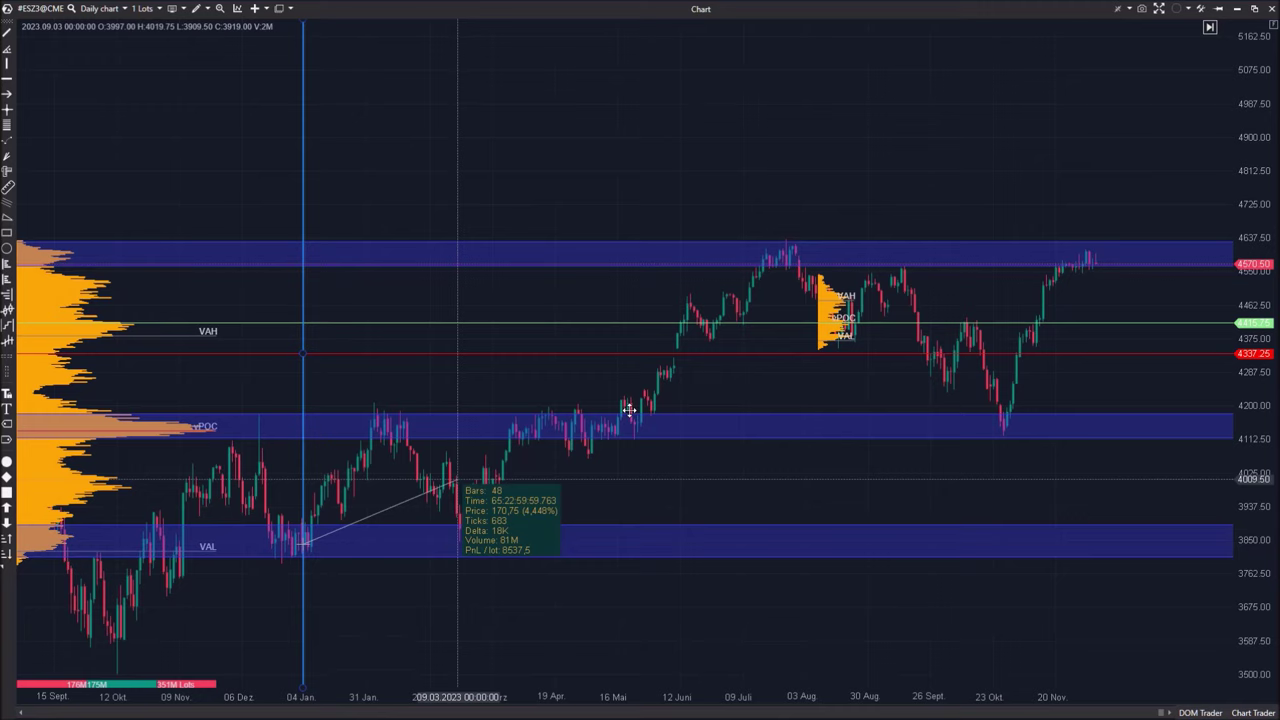
drag(782, 637, 743, 617)
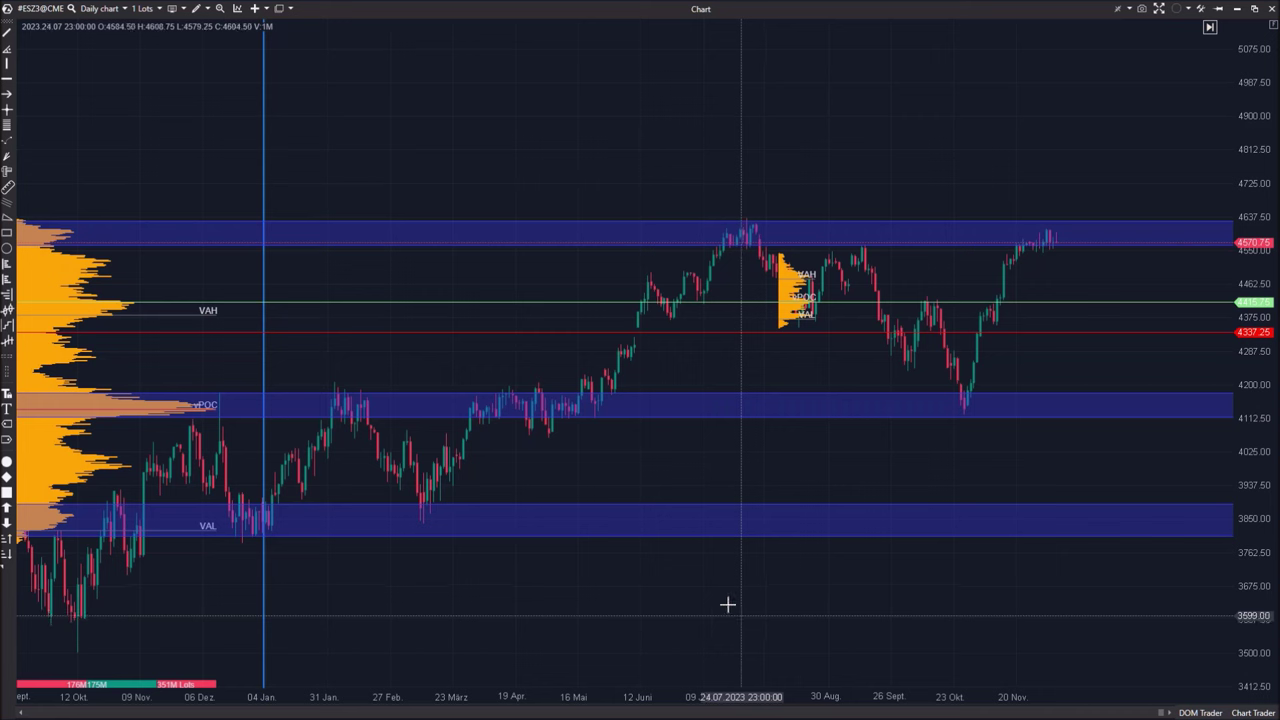
click(116, 352)
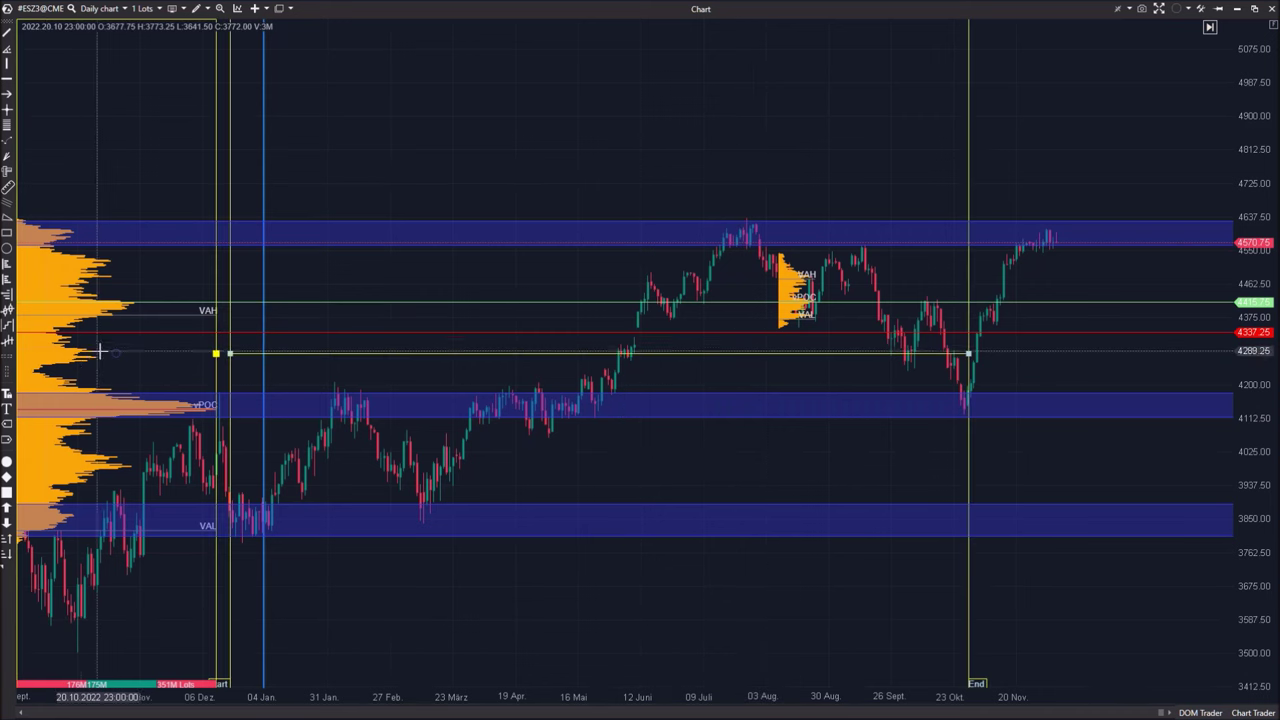
click(520, 574)
drag(500, 602, 350, 571)
drag(614, 586, 749, 624)
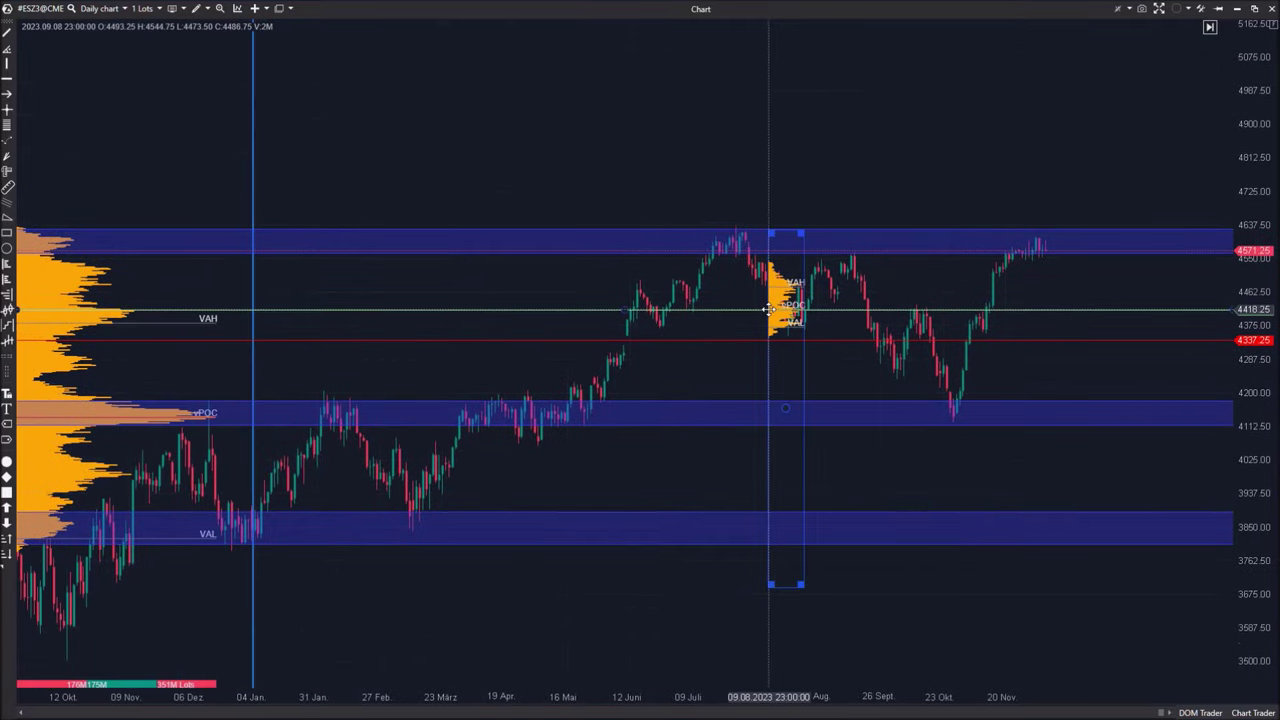
- Move the small market profile from August 2023 to about 11 April 2023 at the middle highlighted zone, trying early January on the way
drag(771, 298, 554, 611)
drag(529, 291, 259, 385)
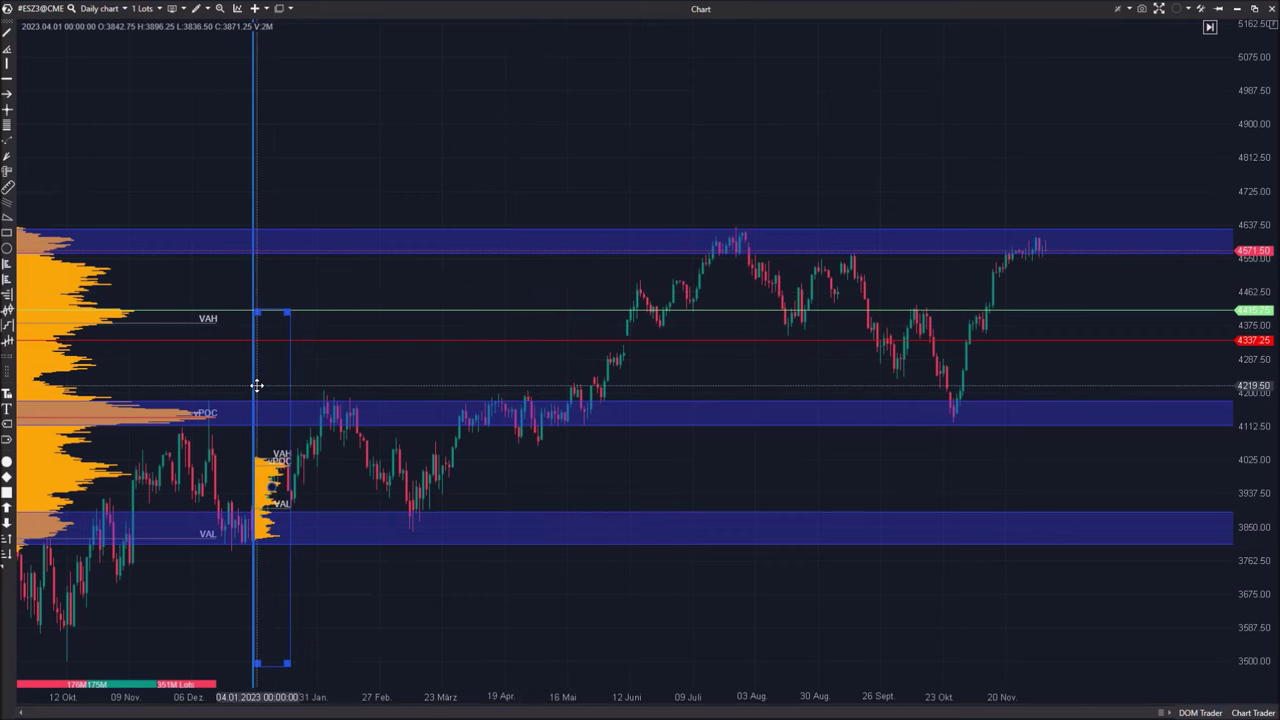
drag(261, 384, 487, 400)
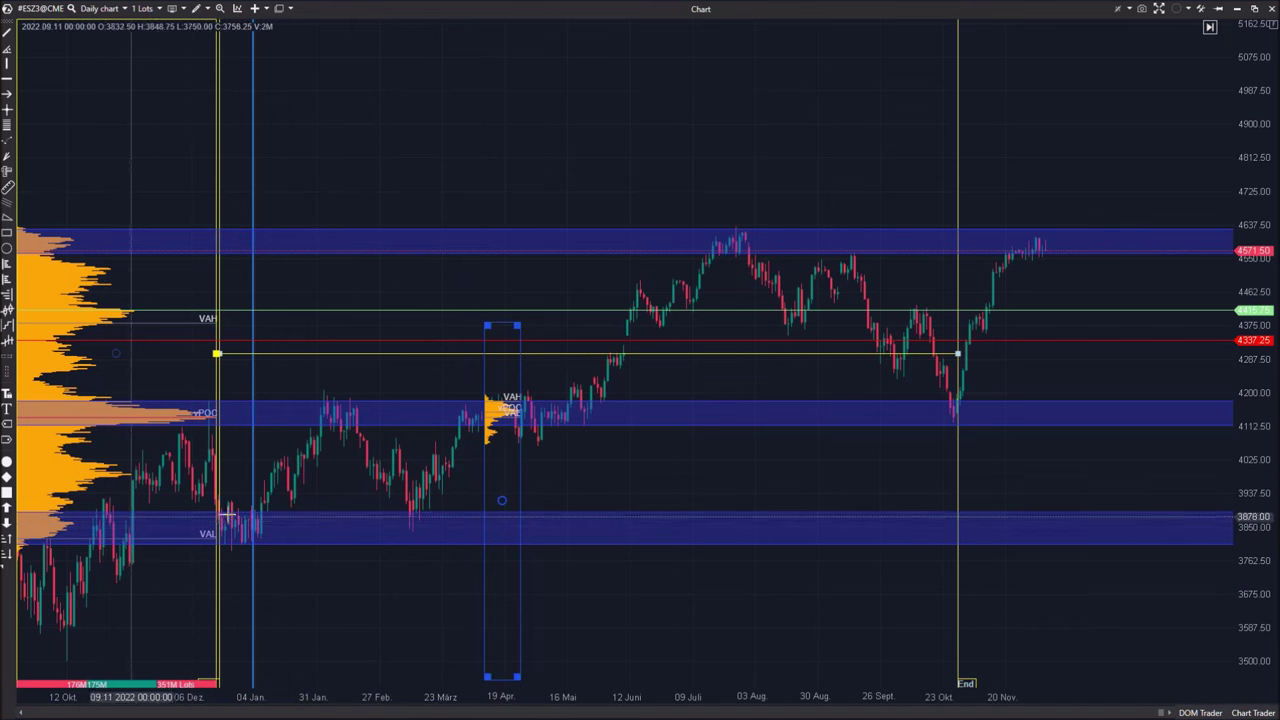
- Examine the daily volume clusters around the middle highlighted zone from April to June 2023
click(266, 522)
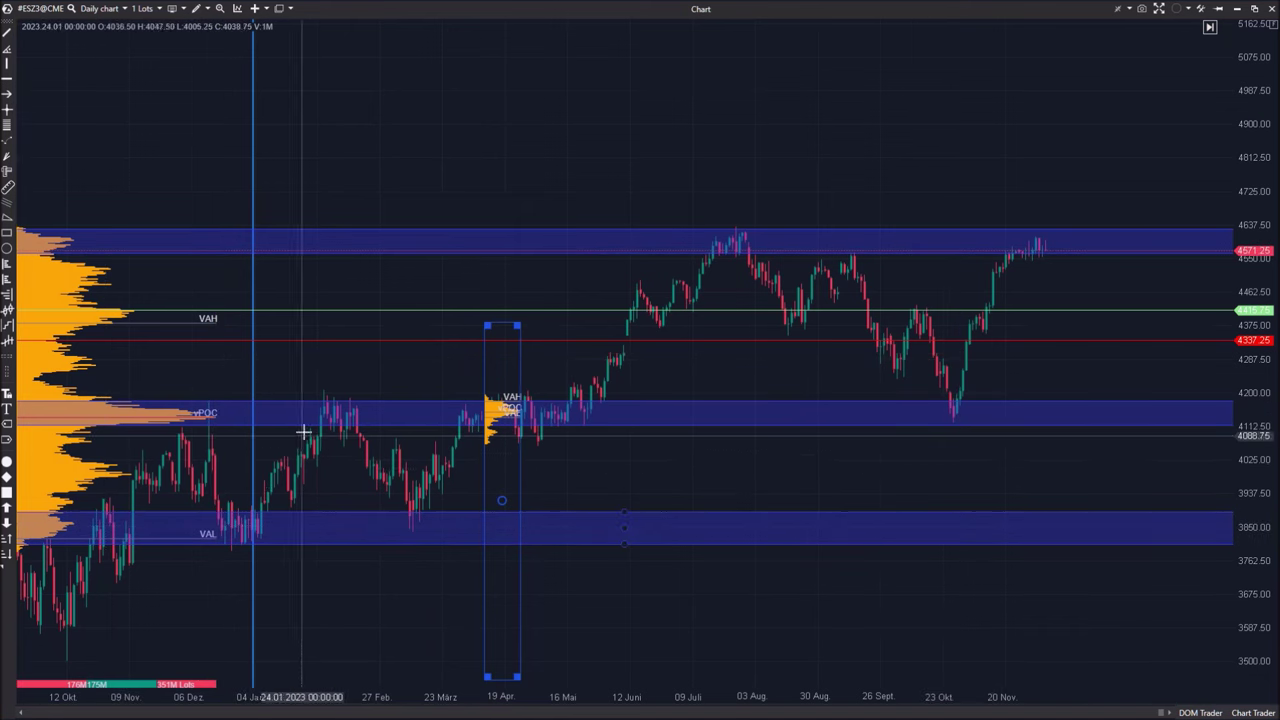
click(427, 531)
drag(425, 633, 715, 627)
drag(572, 697, 420, 697)
drag(699, 497, 1254, 236)
drag(897, 600, 999, 344)
drag(603, 696, 214, 688)
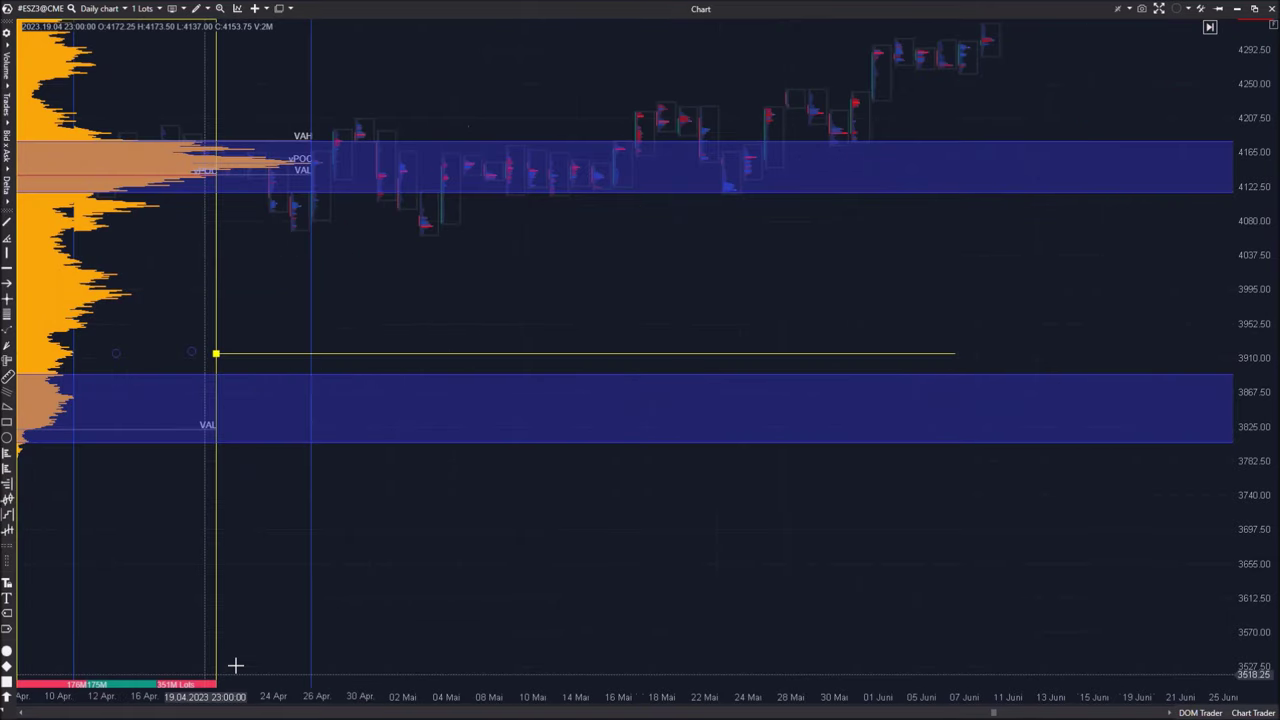
- Examine how price reacts at the lower and middle highlighted zones between December 2022 and April 2023
drag(460, 546, 1130, 602)
drag(482, 638, 807, 600)
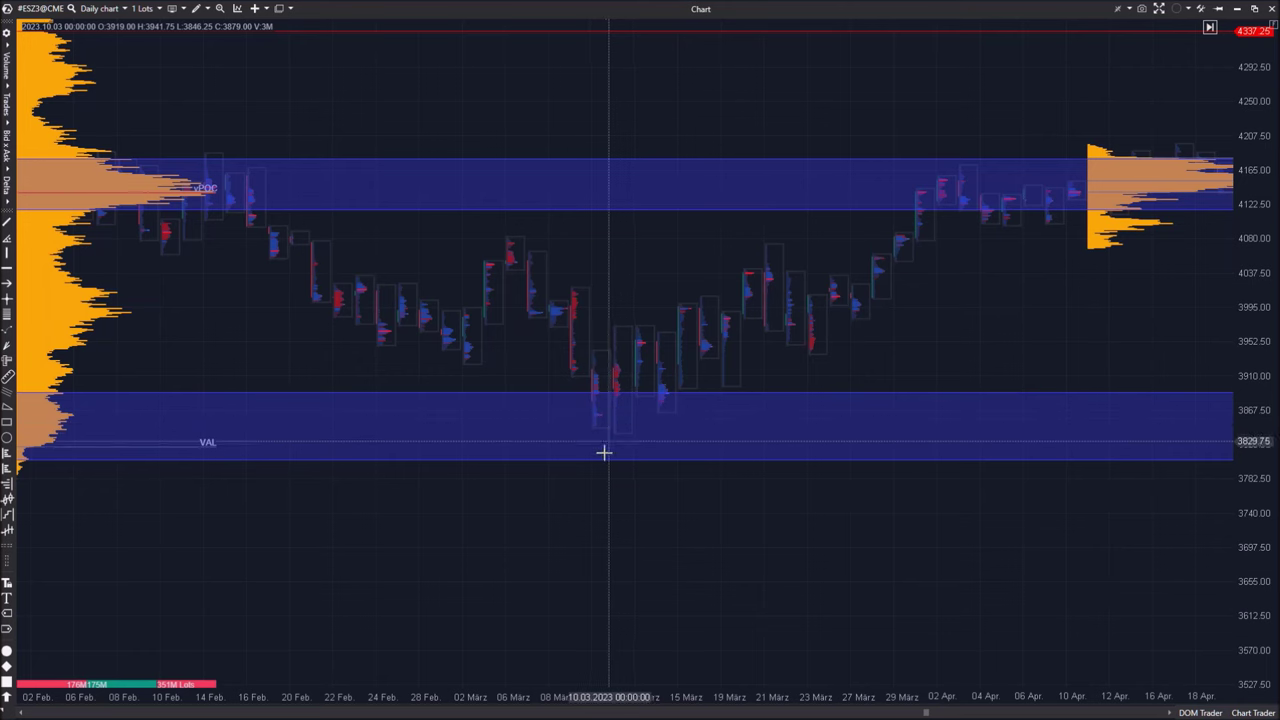
drag(555, 696, 700, 703)
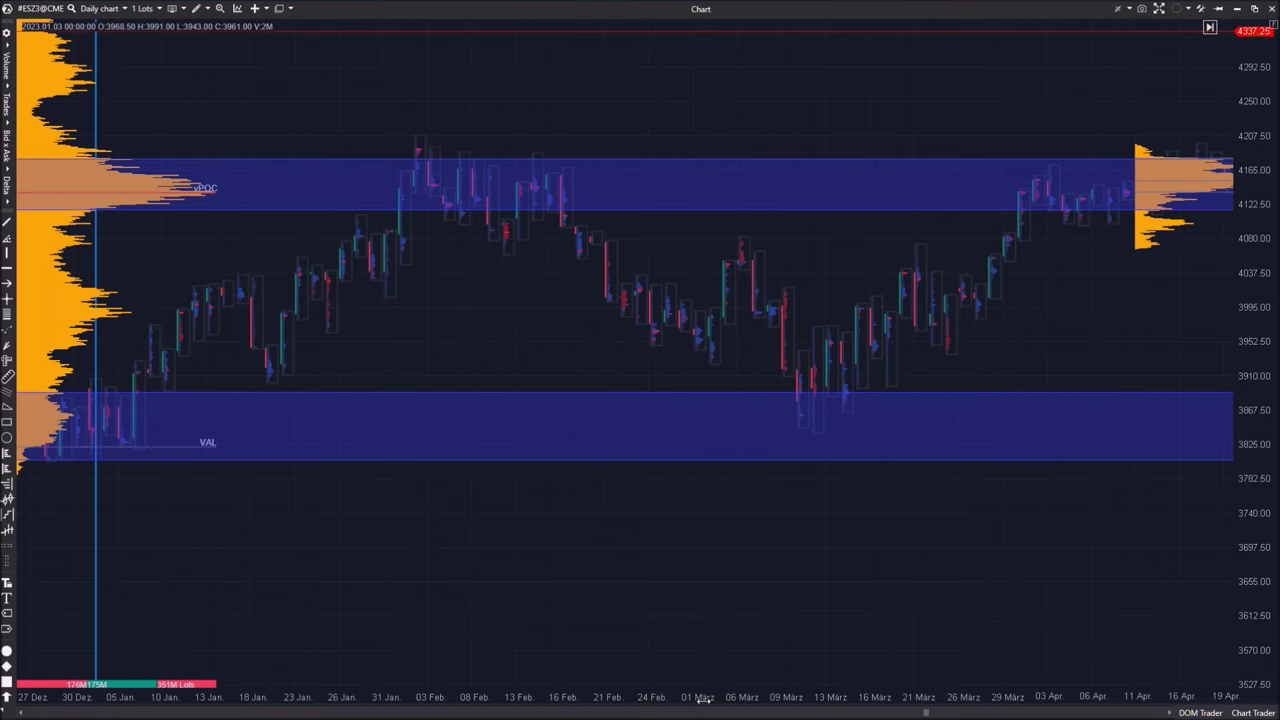
drag(660, 697, 918, 700)
drag(971, 611, 933, 651)
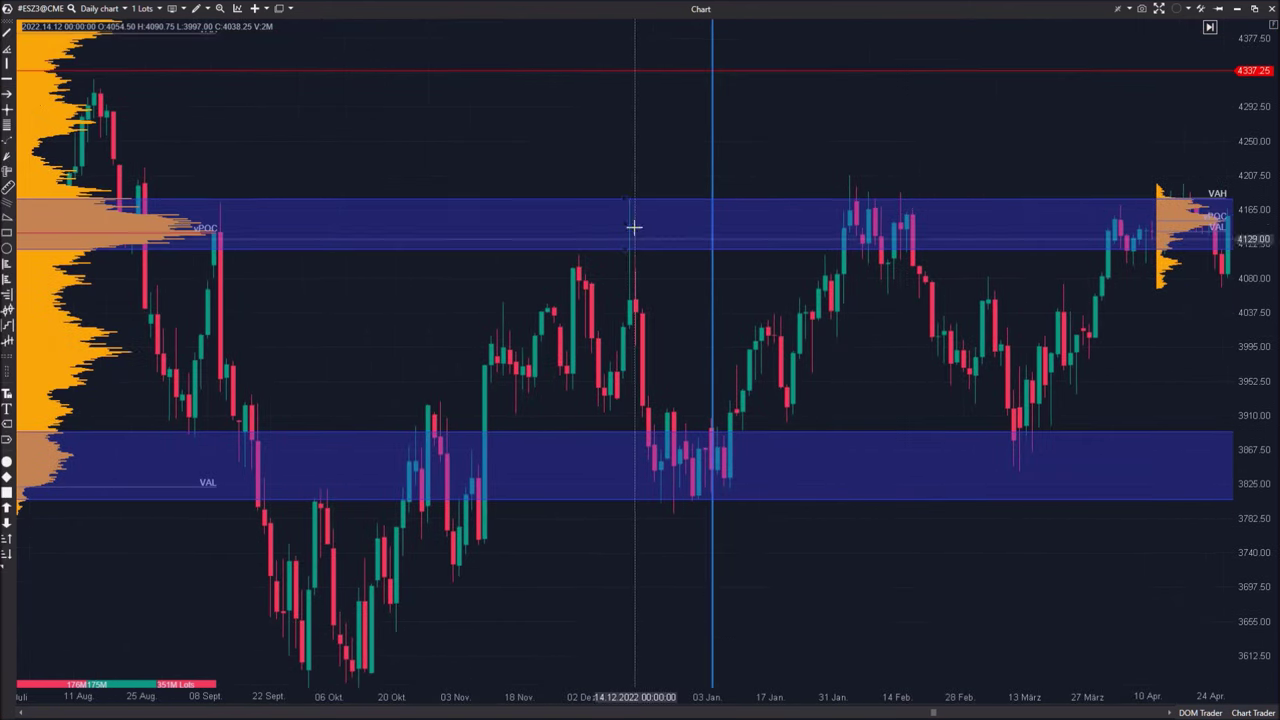
- Review the price reactions at the highlighted zones from mid-2022 through October 2023
drag(834, 631, 1045, 647)
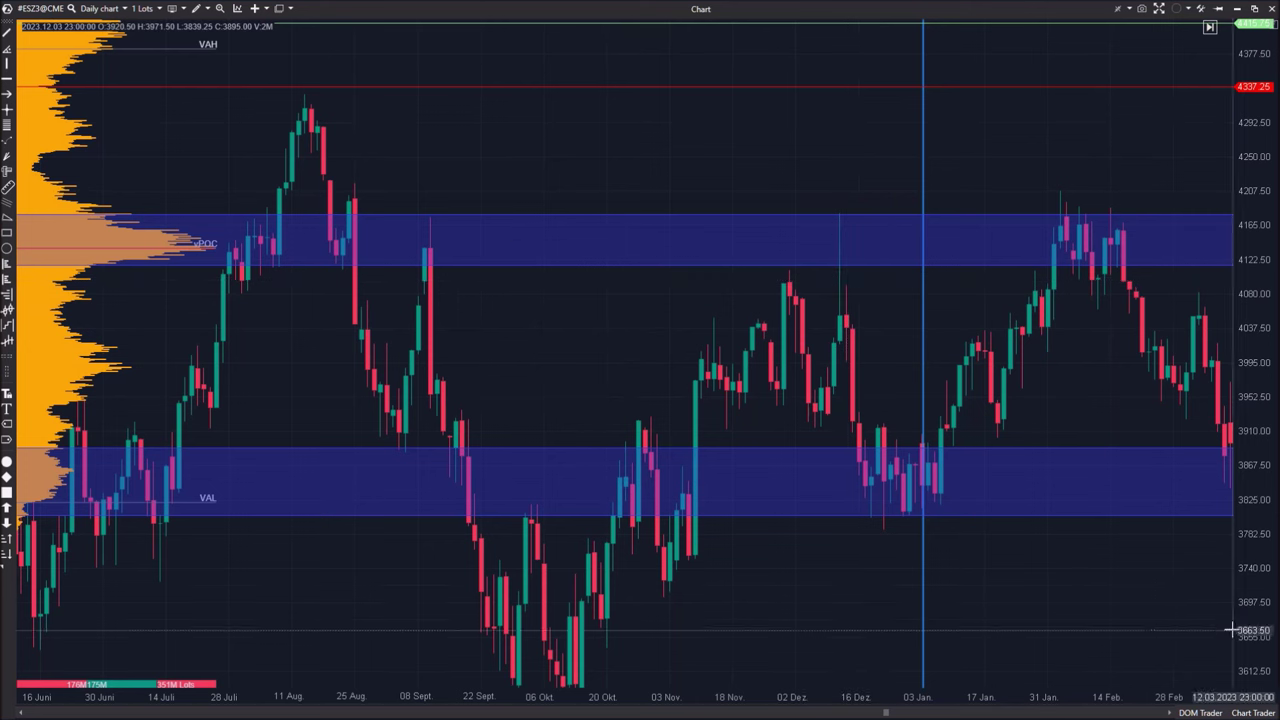
scroll(871, 594, down, 10)
drag(1269, 220, 1264, 420)
drag(1046, 622, 911, 651)
drag(734, 620, 736, 663)
scroll(735, 663, down, 6)
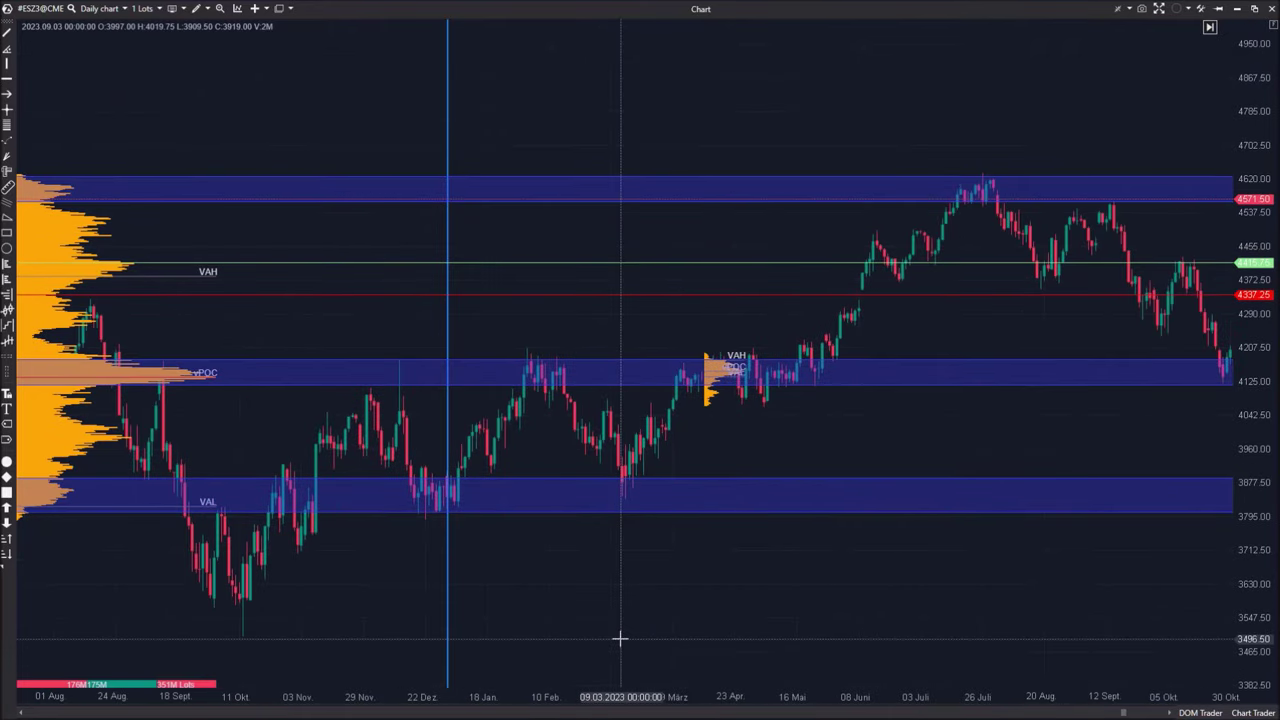
- Move the small market profile from April 2023 to about the end of July 2023, below the price bars
scroll(820, 514, down, 4)
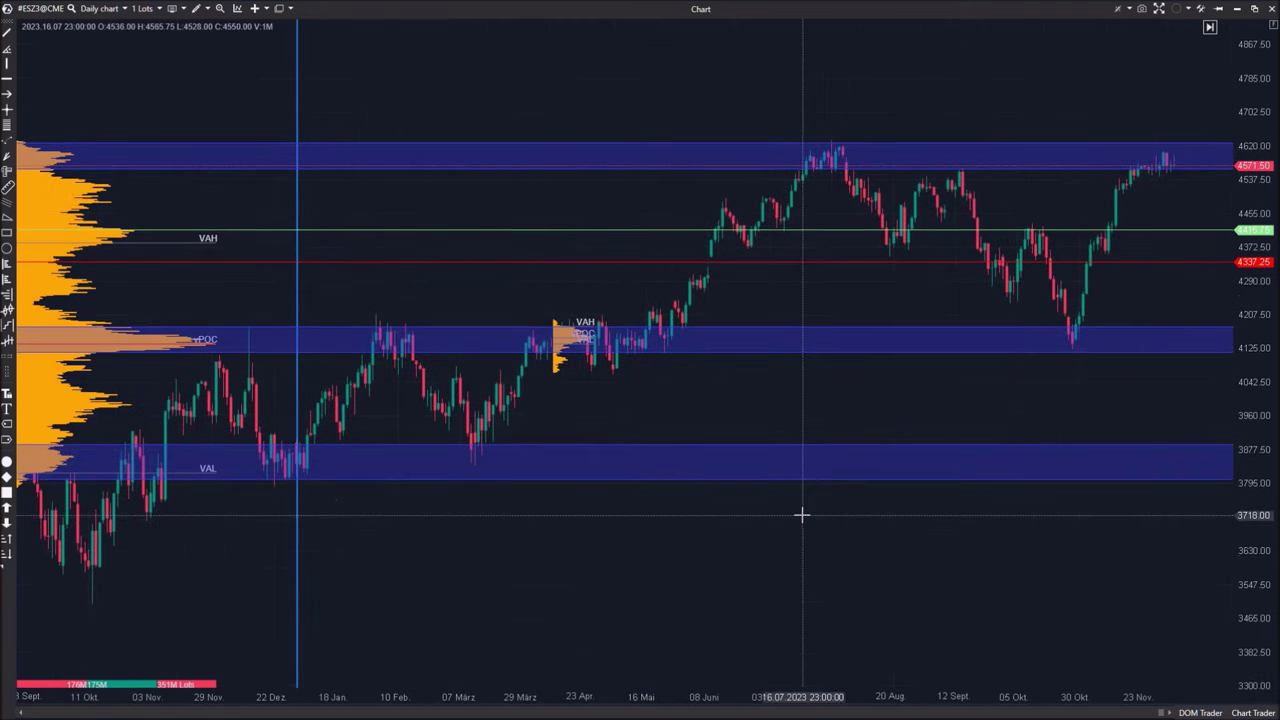
click(563, 340)
drag(560, 369, 834, 391)
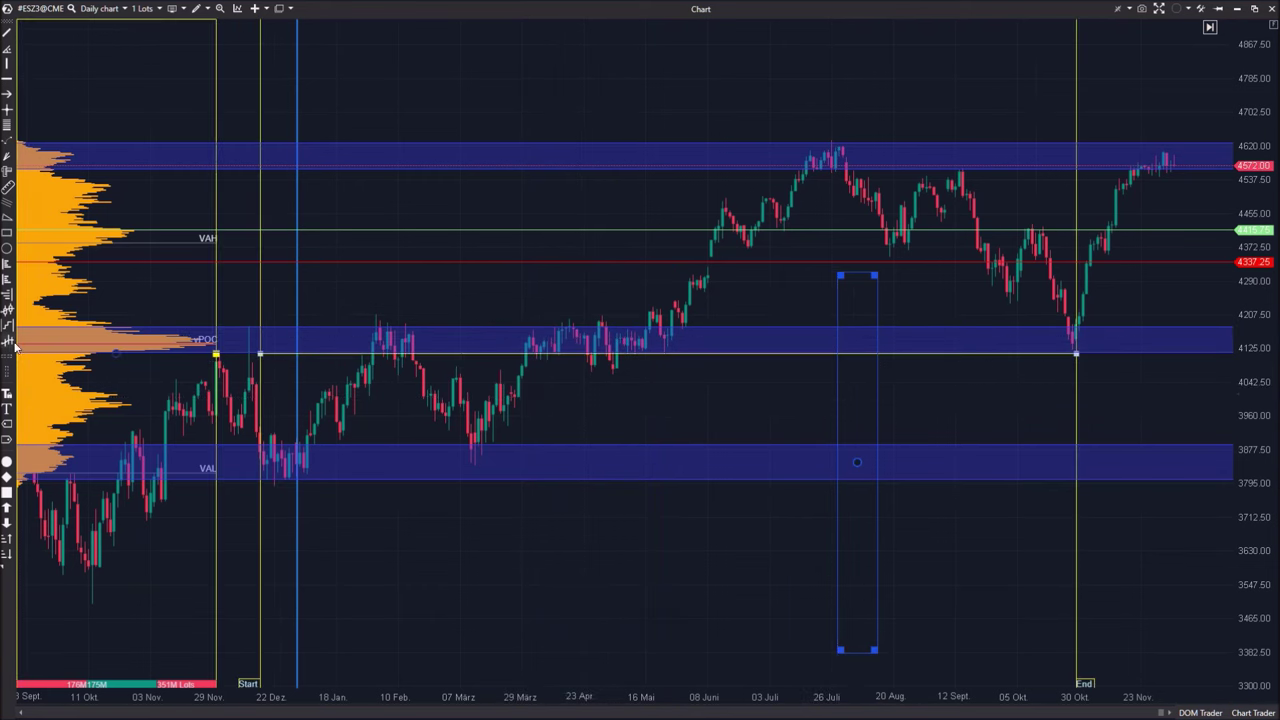
- Draw a Dynamic POC area from 29 March to early June 2023 and extend the middle zone's upper edge to about 4232
mouse_move(525, 365)
mouse_down()
mouse_move(597, 383)
mouse_move(694, 380)
mouse_up()
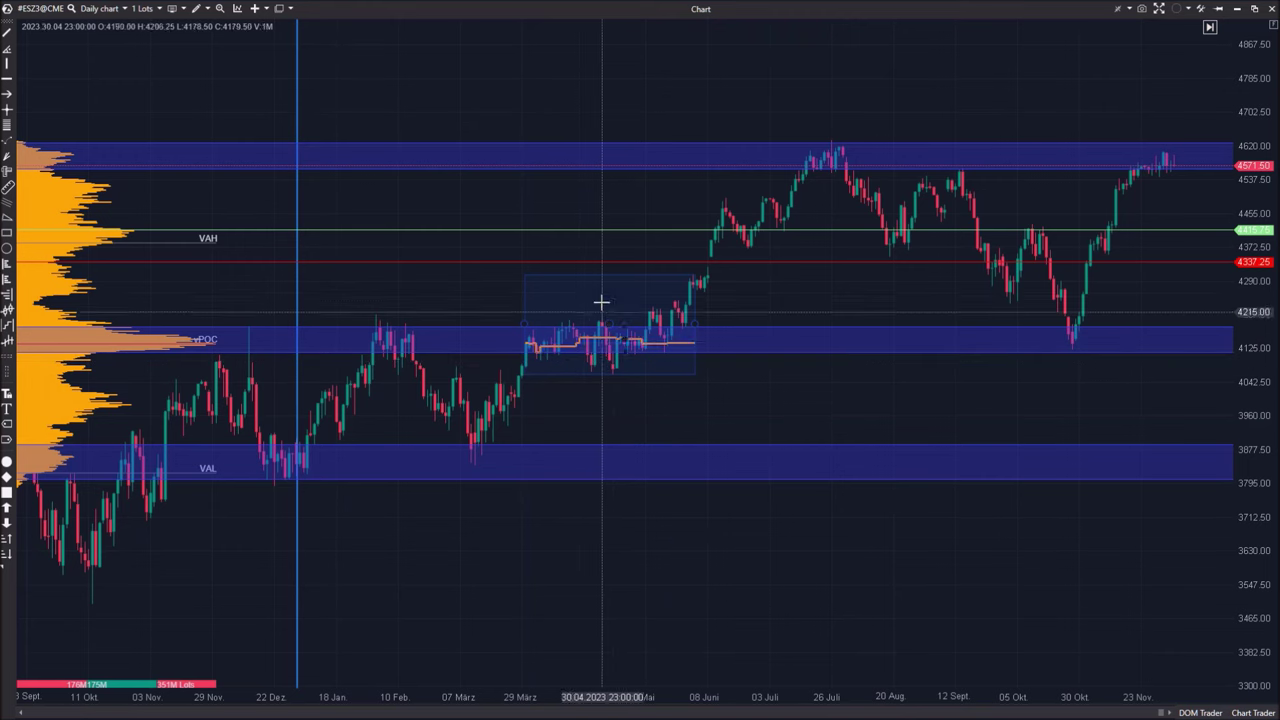
click(687, 371)
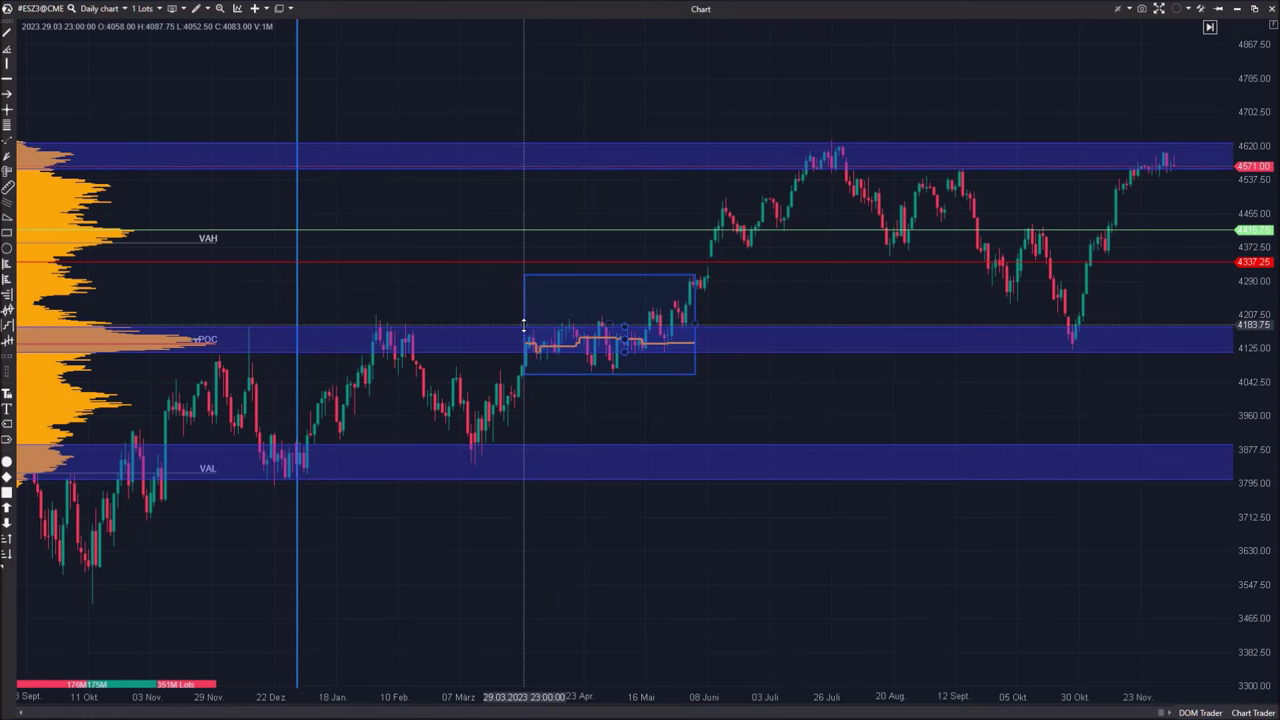
drag(766, 326, 537, 267)
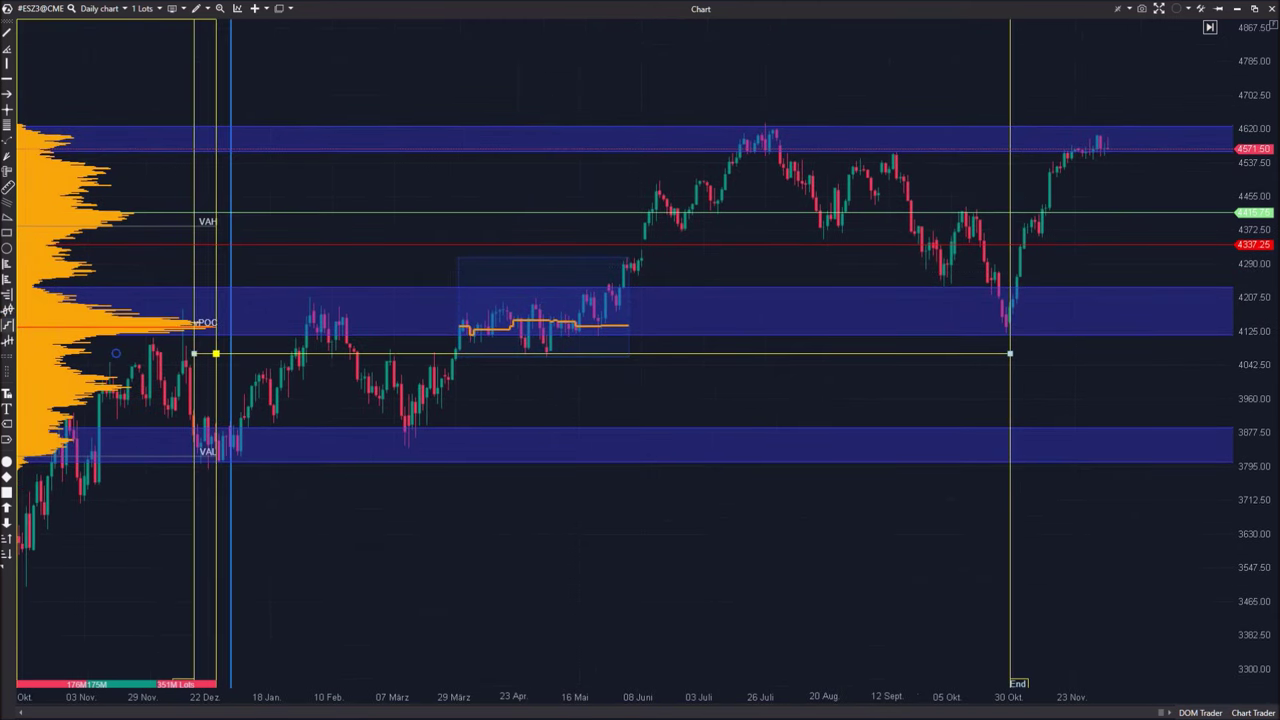
- Draw a larger Dynamic POC area from early March to about 19 September 2023, spanning the upper to the lower highlighted zone
drag(380, 123, 909, 449)
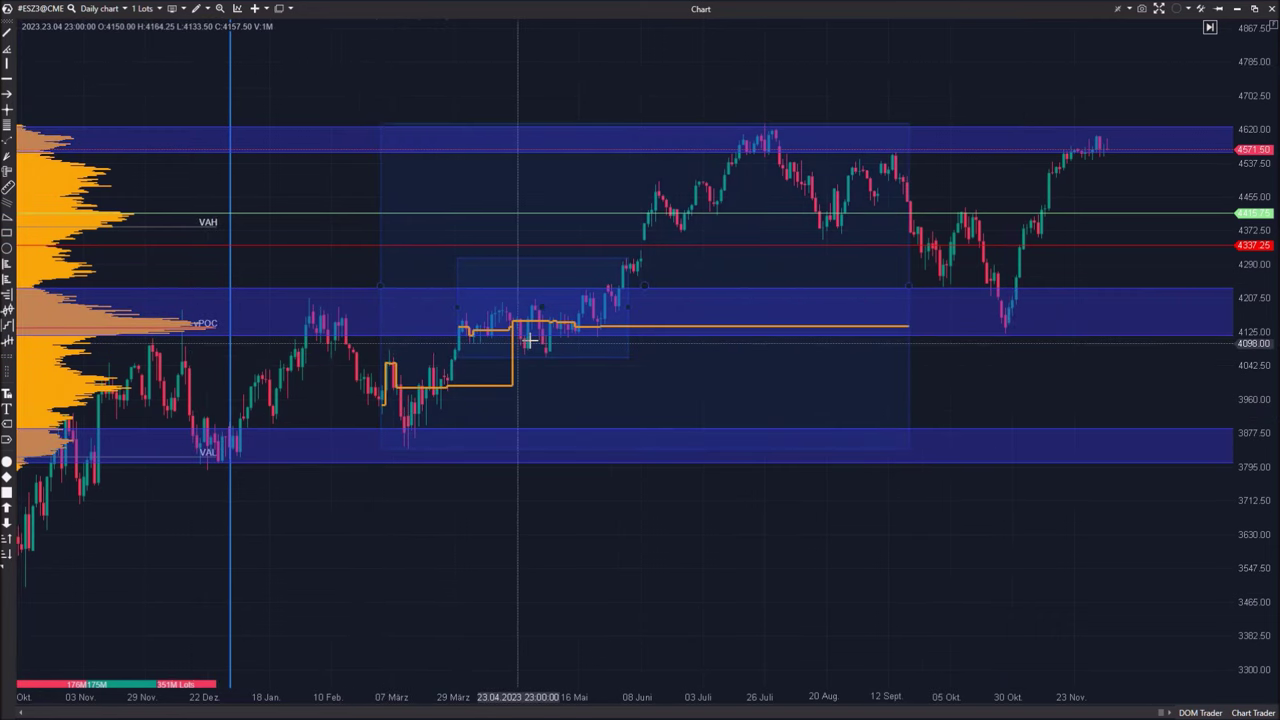
click(783, 405)
key(Delete)
click(212, 360)
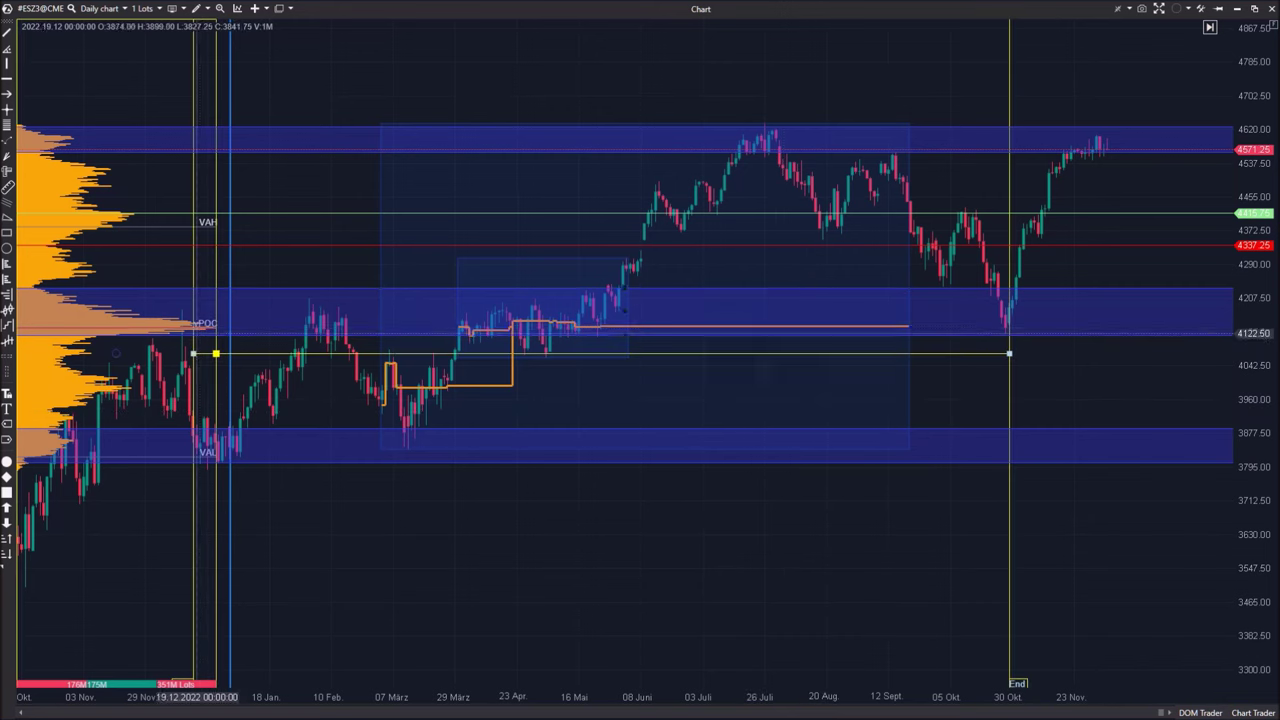
key(Escape)
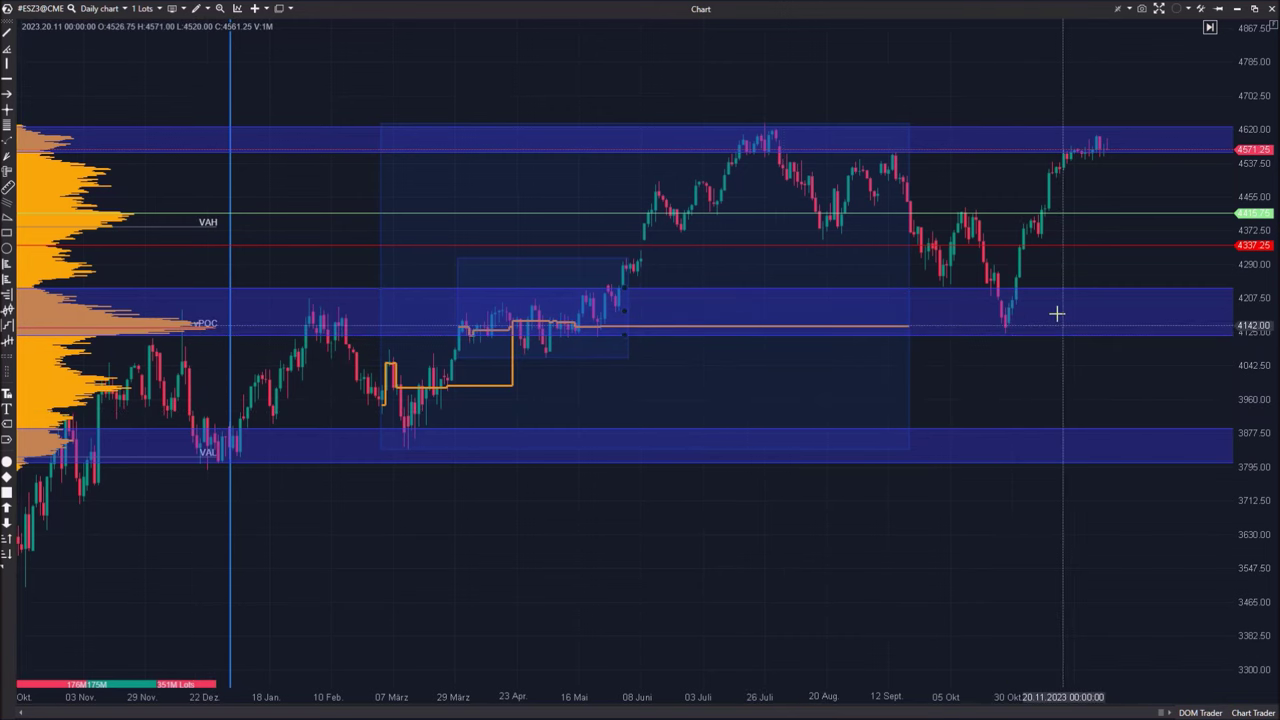
- Delete both Dynamic POC areas and the middle highlighted zone from the daily chart
click(200, 305)
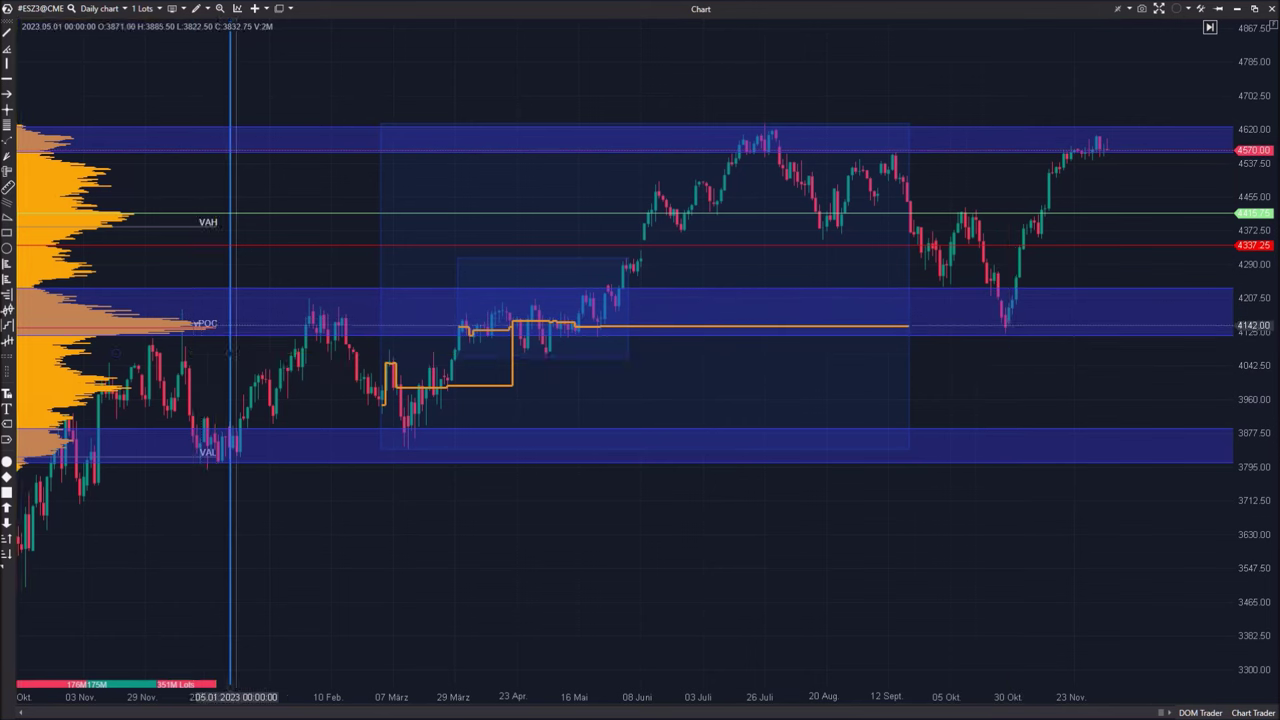
click(194, 327)
drag(1254, 560, 1227, 60)
drag(1127, 442, 821, 487)
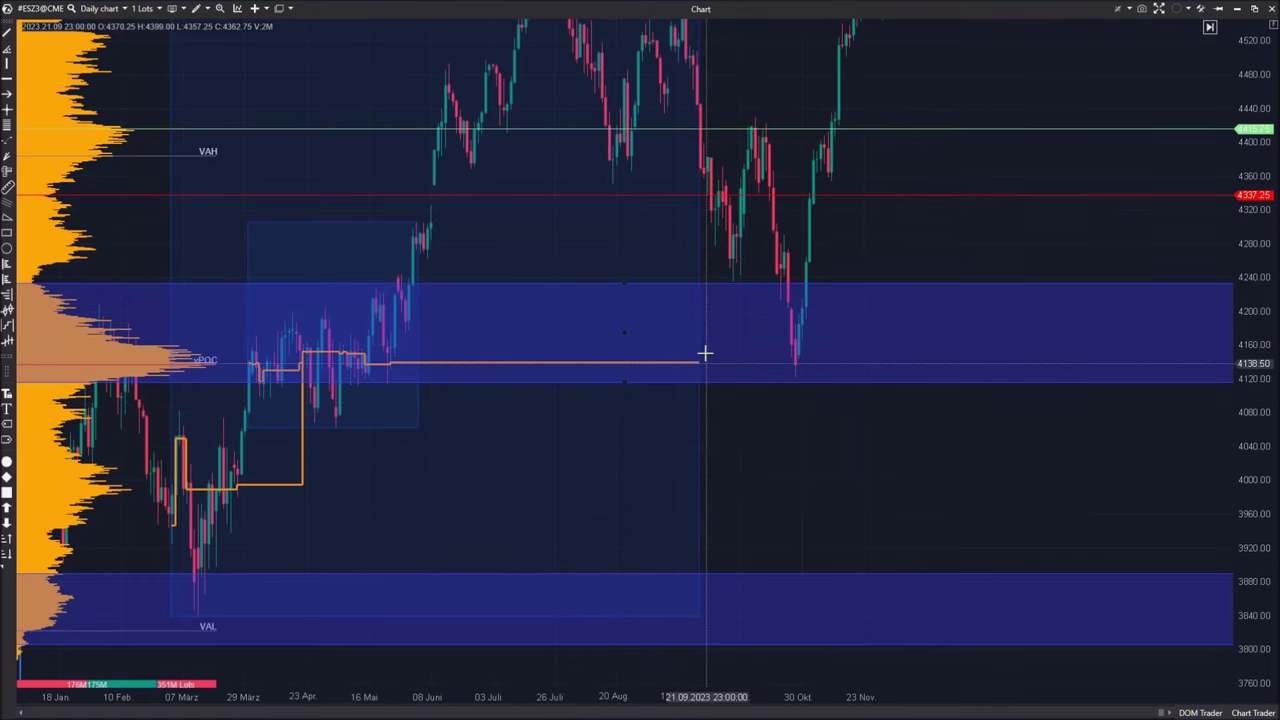
click(693, 284)
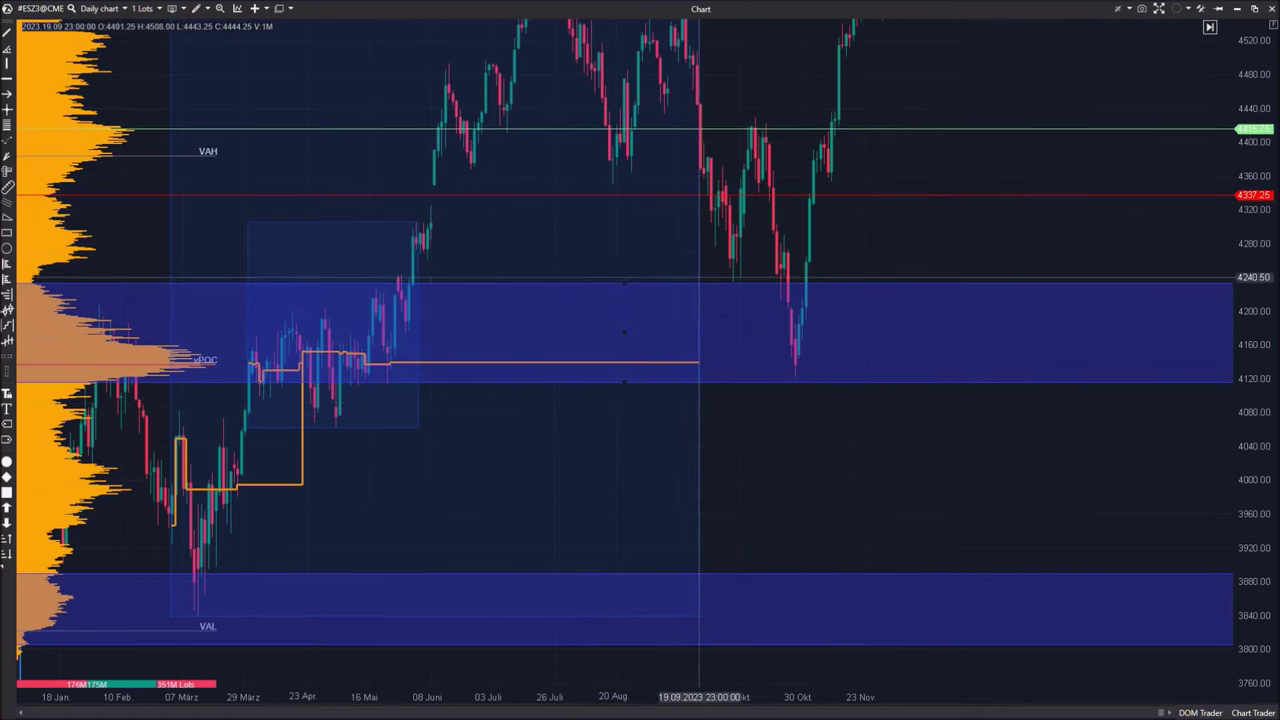
key(Delete)
click(430, 305)
key(Delete)
click(418, 323)
key(Delete)
- Measure the distance from the fixed profile's POC down to the low of 26 October 2023 on the cluster chart
drag(739, 453, 683, 432)
drag(1269, 570, 1226, 40)
drag(974, 400, 1005, 469)
drag(614, 694, 150, 714)
scroll(632, 400, left, 3)
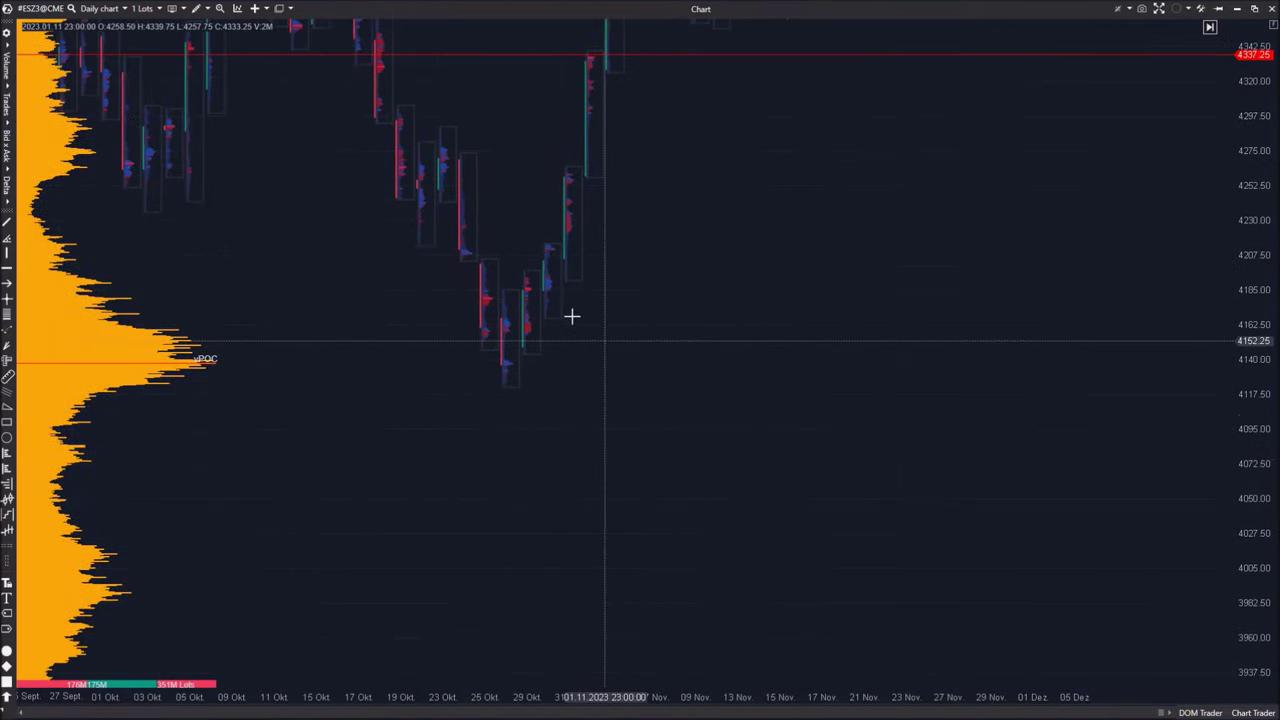
drag(511, 364, 507, 388)
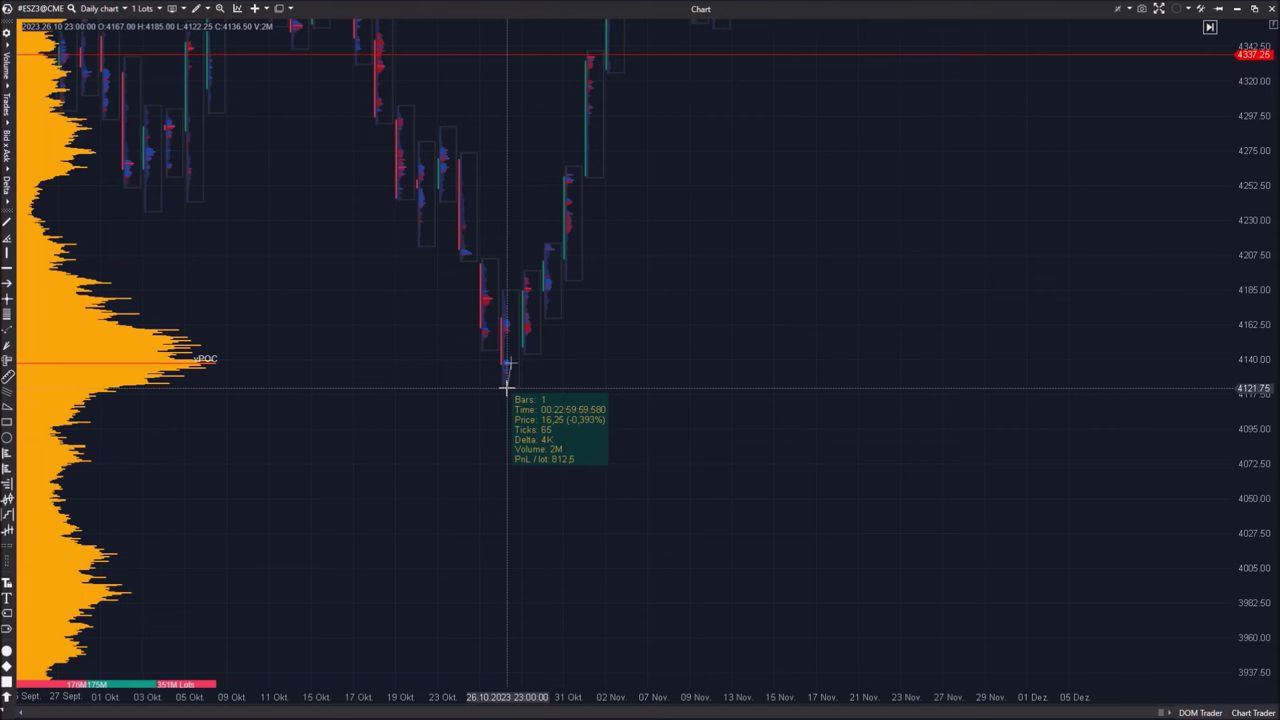
drag(507, 388, 645, 72)
- Examine the late October 2023 volume clusters and price reaction around the fixed profile's POC
drag(461, 101, 603, 114)
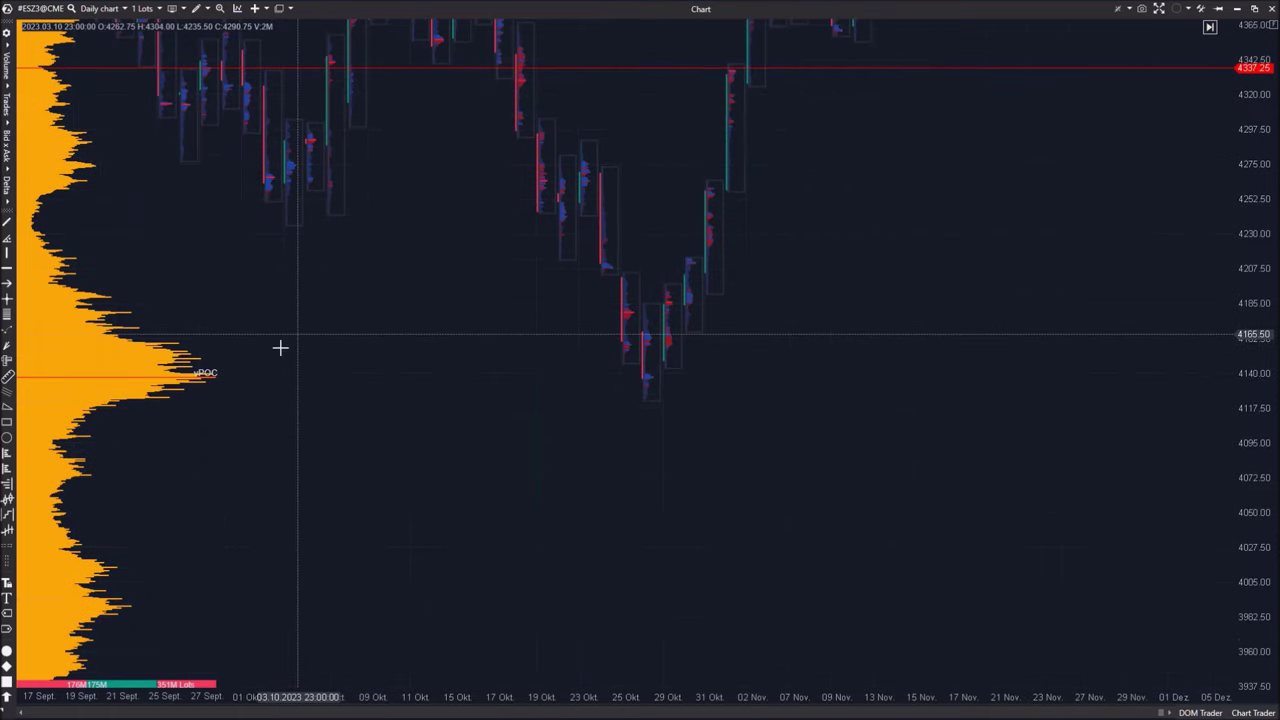
drag(578, 417, 517, 451)
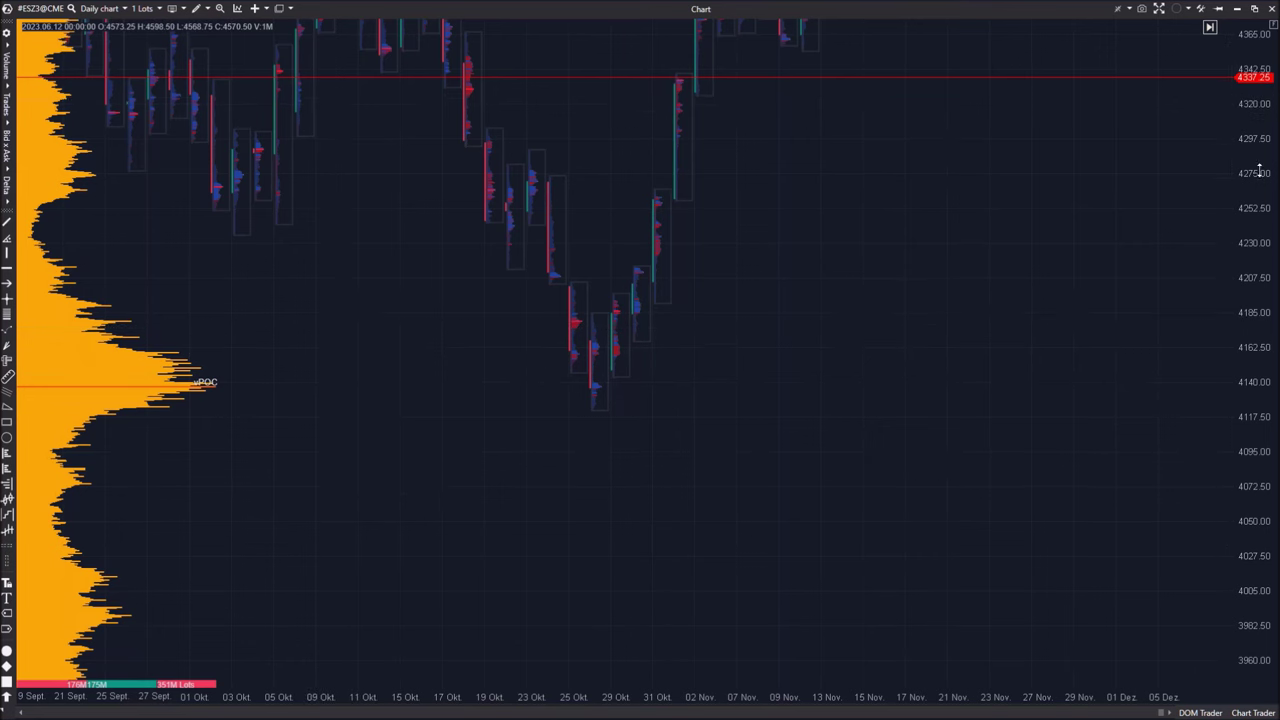
drag(1259, 170, 1259, 356)
drag(343, 704, 760, 704)
mouse_move(279, 373)
mouse_down()
mouse_move(422, 374)
mouse_move(226, 354)
mouse_move(255, 370)
mouse_move(455, 358)
mouse_move(450, 370)
mouse_up()
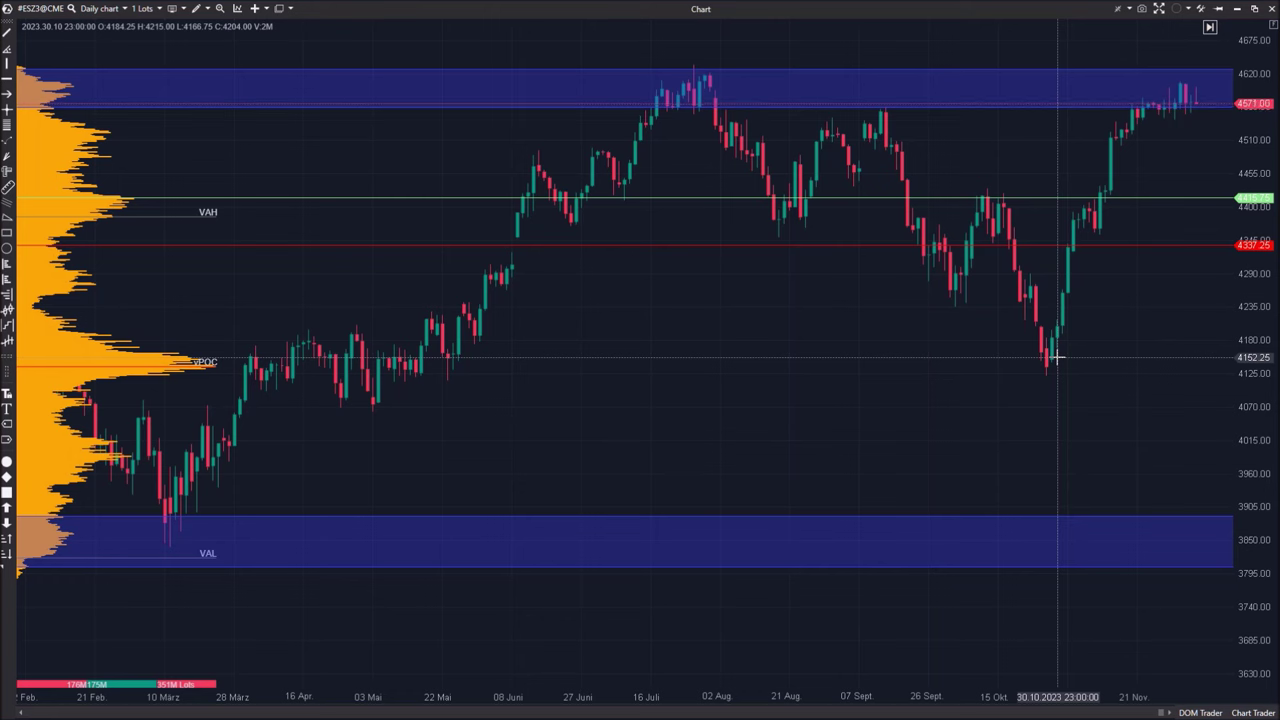
- Add a Highlight Y zone around the fixed profile's POC, from about 4105 to 4190
drag(631, 440, 1279, 350)
drag(1252, 300, 1252, 576)
drag(497, 697, 787, 648)
scroll(827, 545, down, 10)
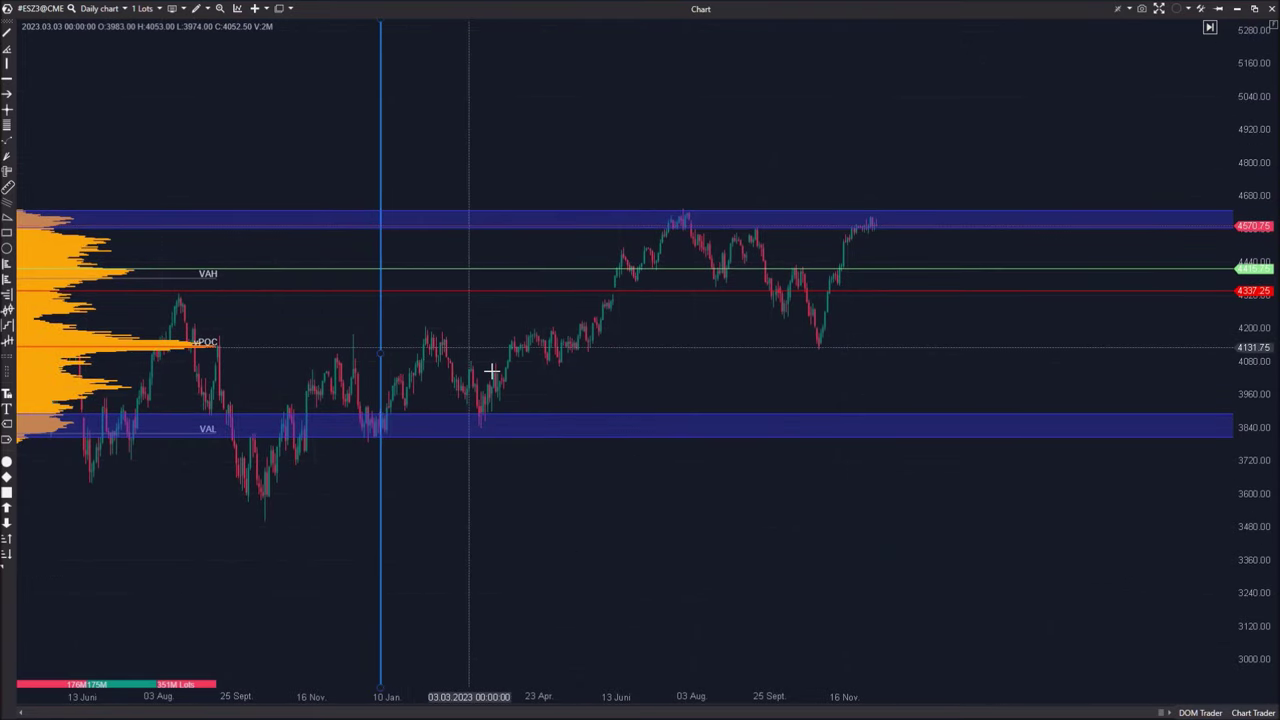
click(206, 329)
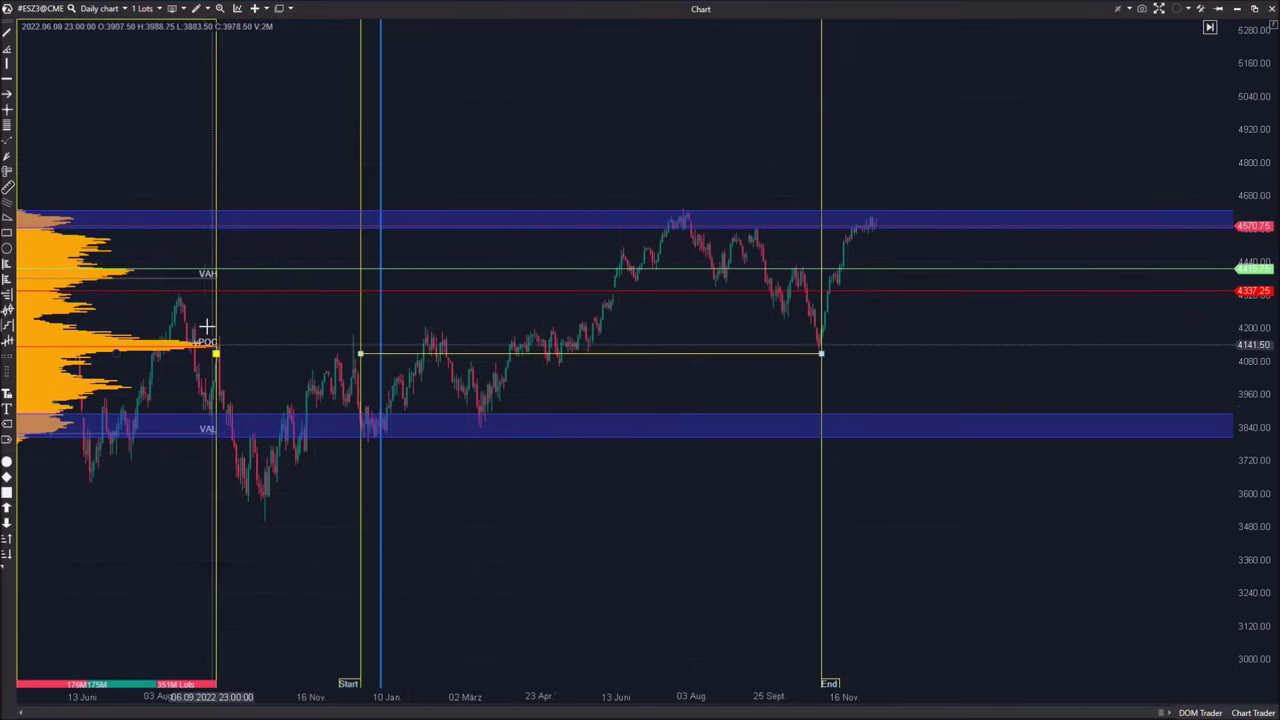
click(200, 8)
click(269, 349)
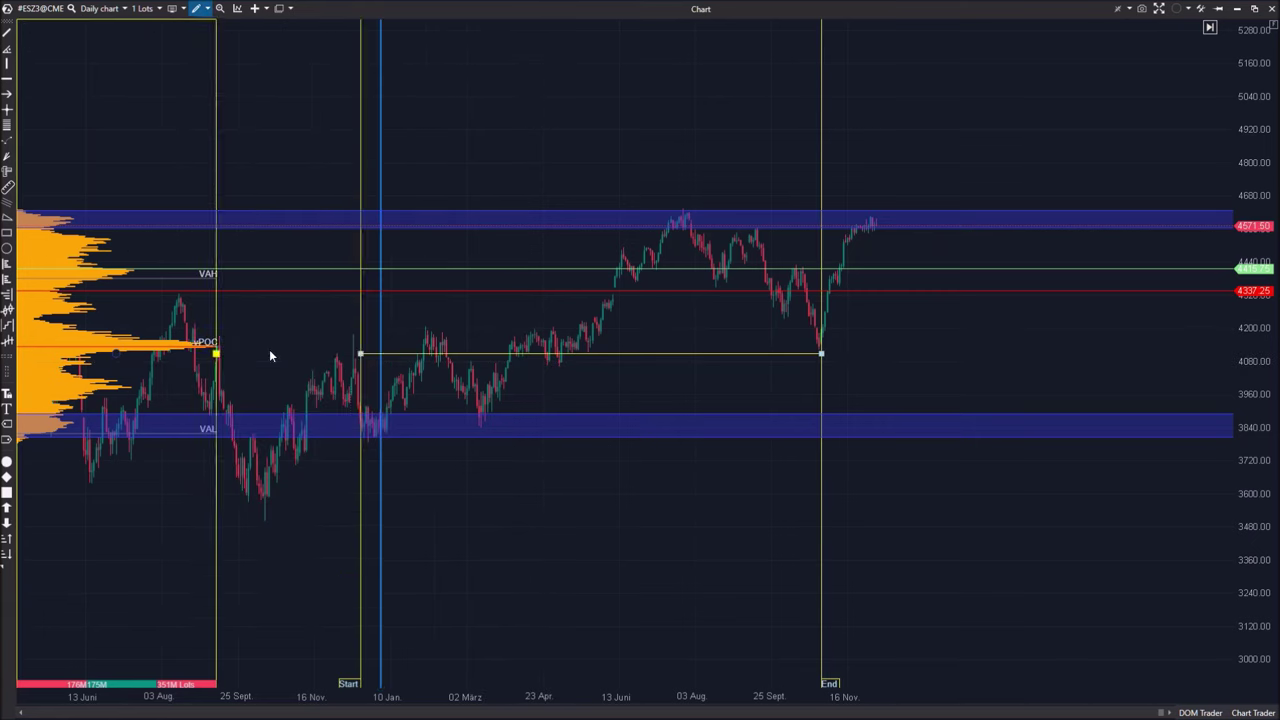
drag(462, 333, 485, 354)
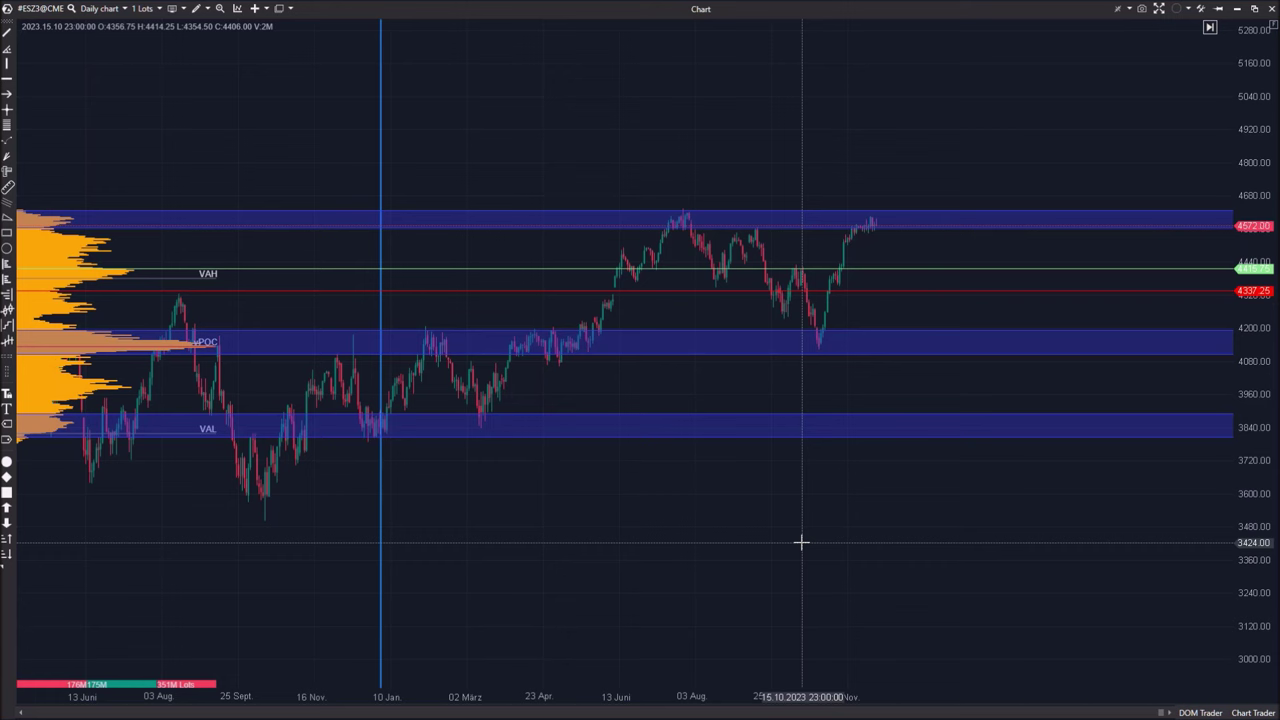
drag(730, 291, 730, 292)
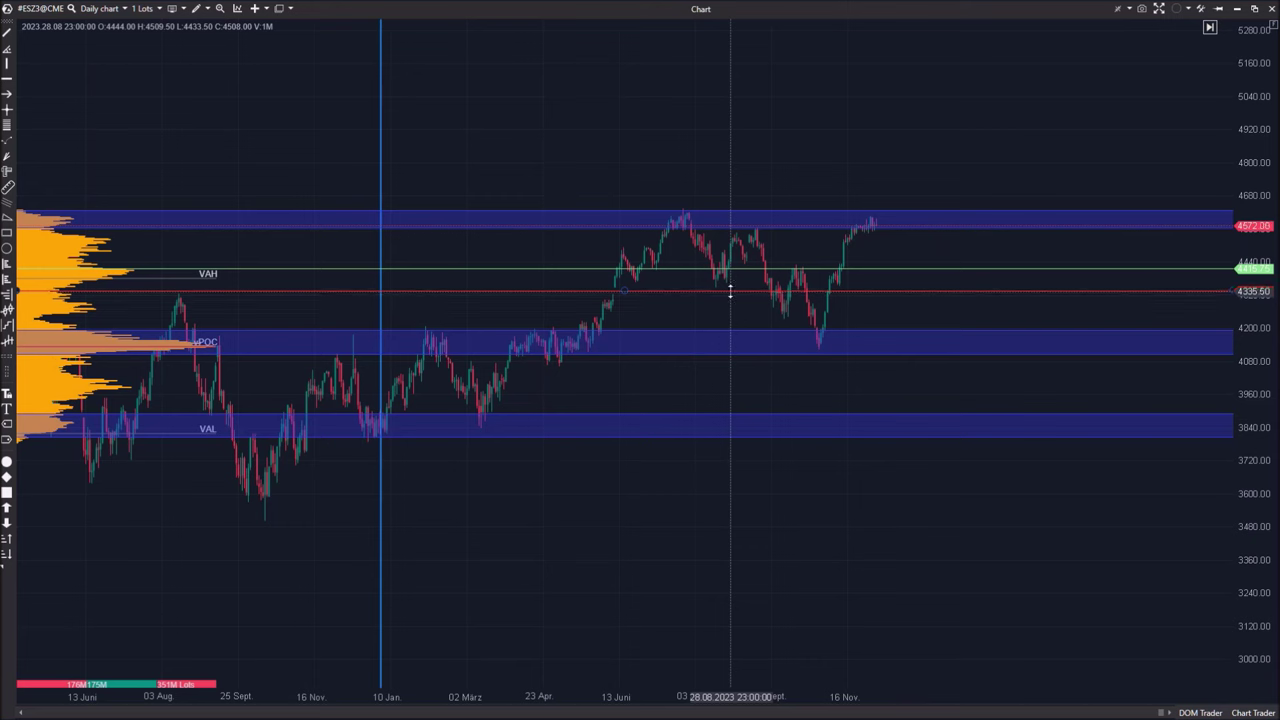
- Switch the chart to the H4 timeframe and load 100 days of data
click(100, 8)
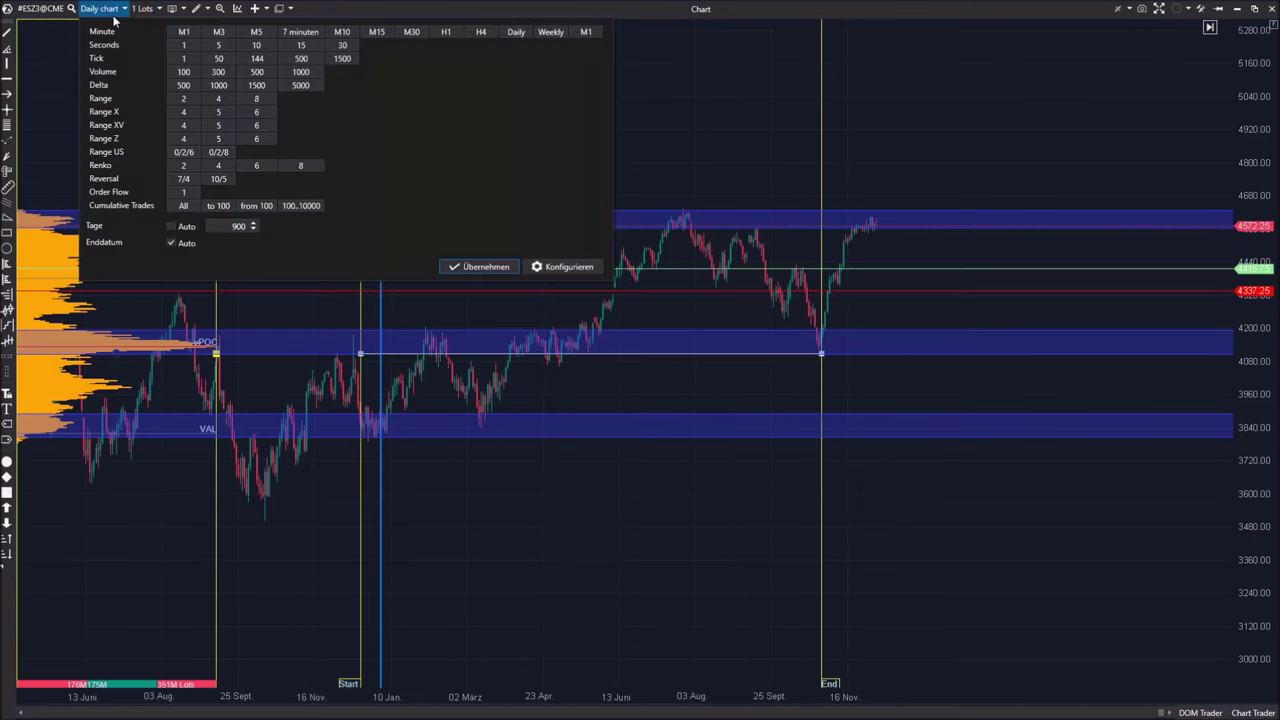
click(481, 32)
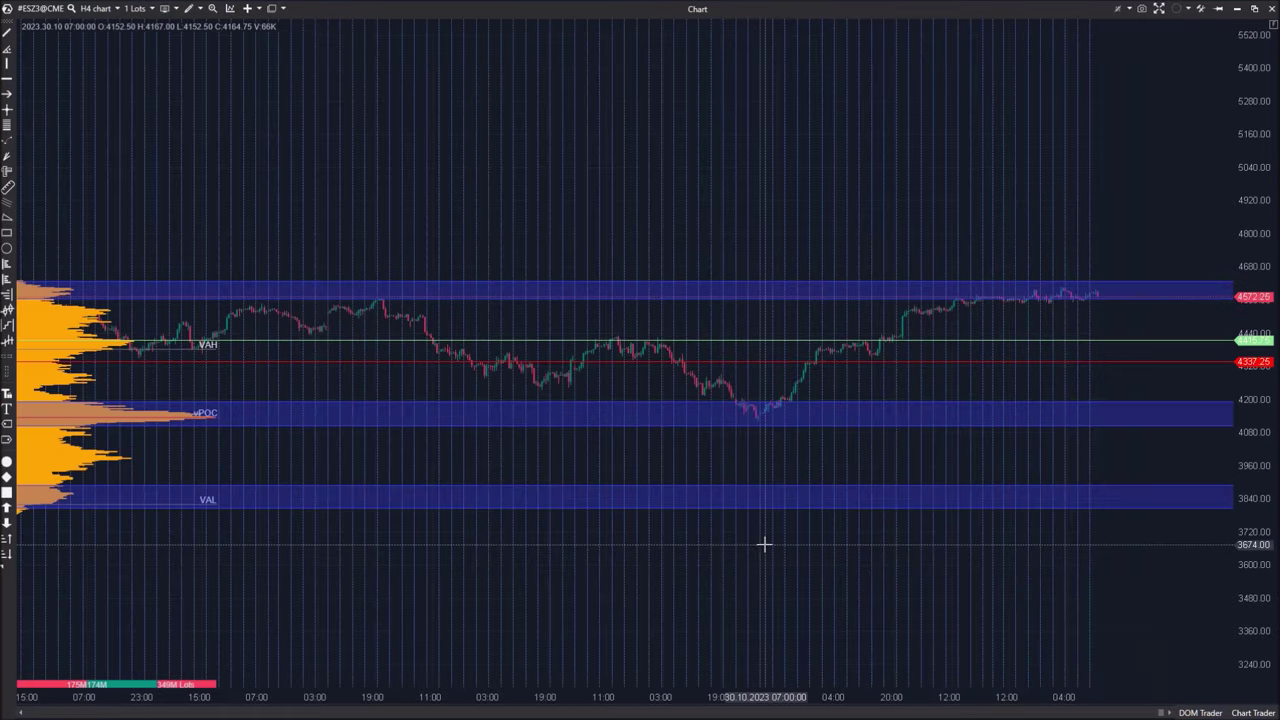
drag(1259, 511, 1259, 330)
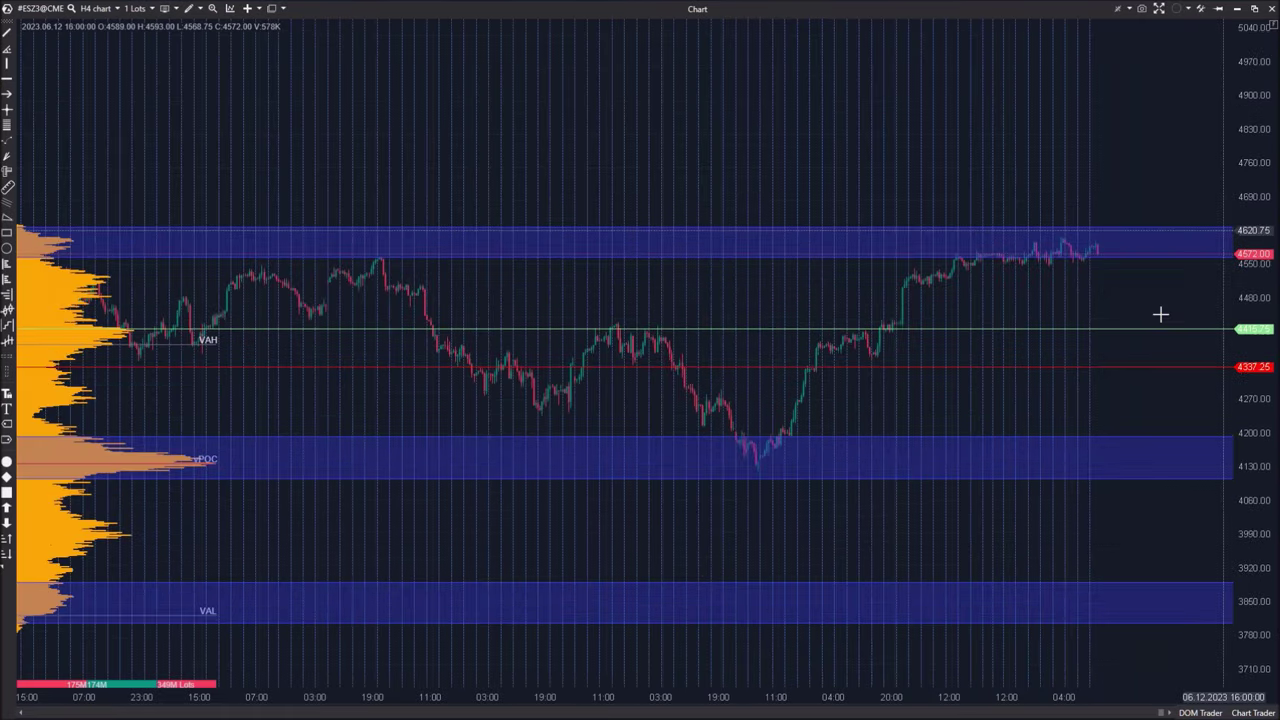
drag(1154, 314, 1000, 314)
click(92, 10)
drag(223, 227, 310, 229)
text(100)
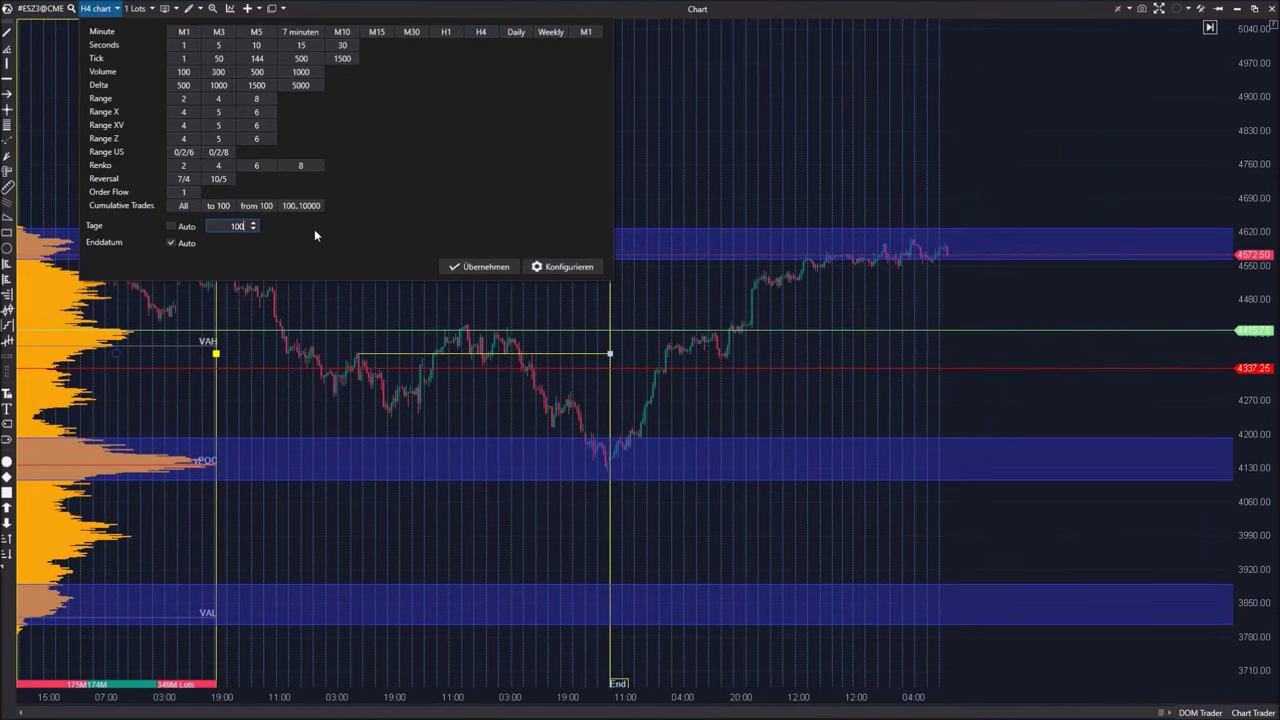
click(483, 266)
- Delete the fixed market profile from the H4 chart
drag(1250, 340, 1250, 610)
drag(1115, 572, 1000, 535)
drag(1254, 404, 1254, 275)
drag(1100, 281, 1060, 405)
drag(840, 697, 503, 697)
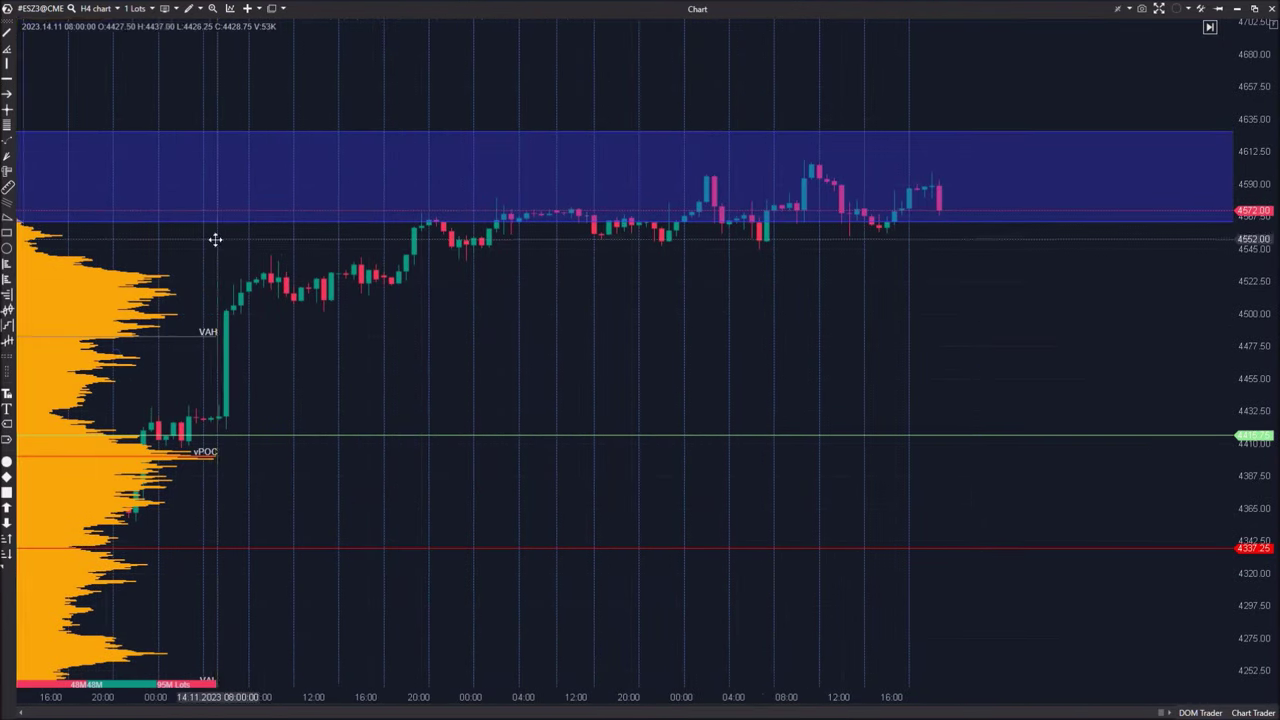
key(Delete)
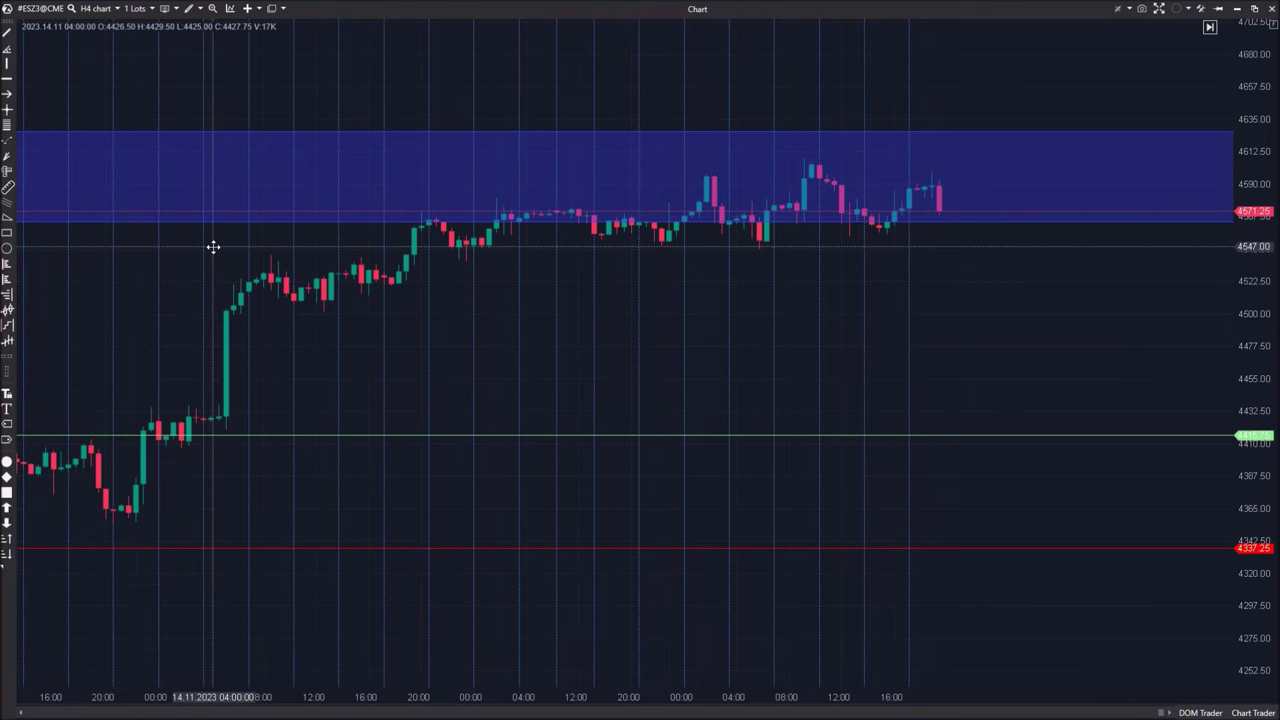
- Draw a market profile over the consolidation from 14 to 20 November 2023, just below the upper highlighted zone
drag(1206, 391, 1190, 409)
drag(1270, 434, 1270, 80)
drag(750, 380, 780, 446)
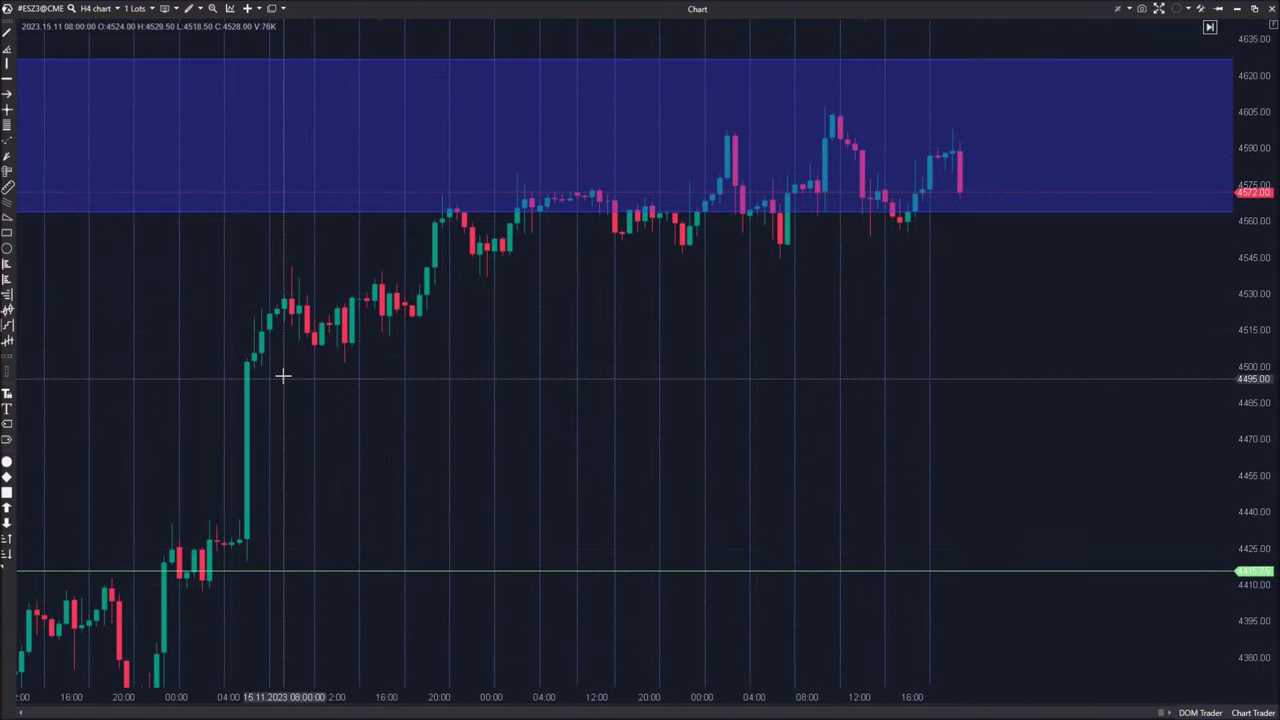
click(189, 9)
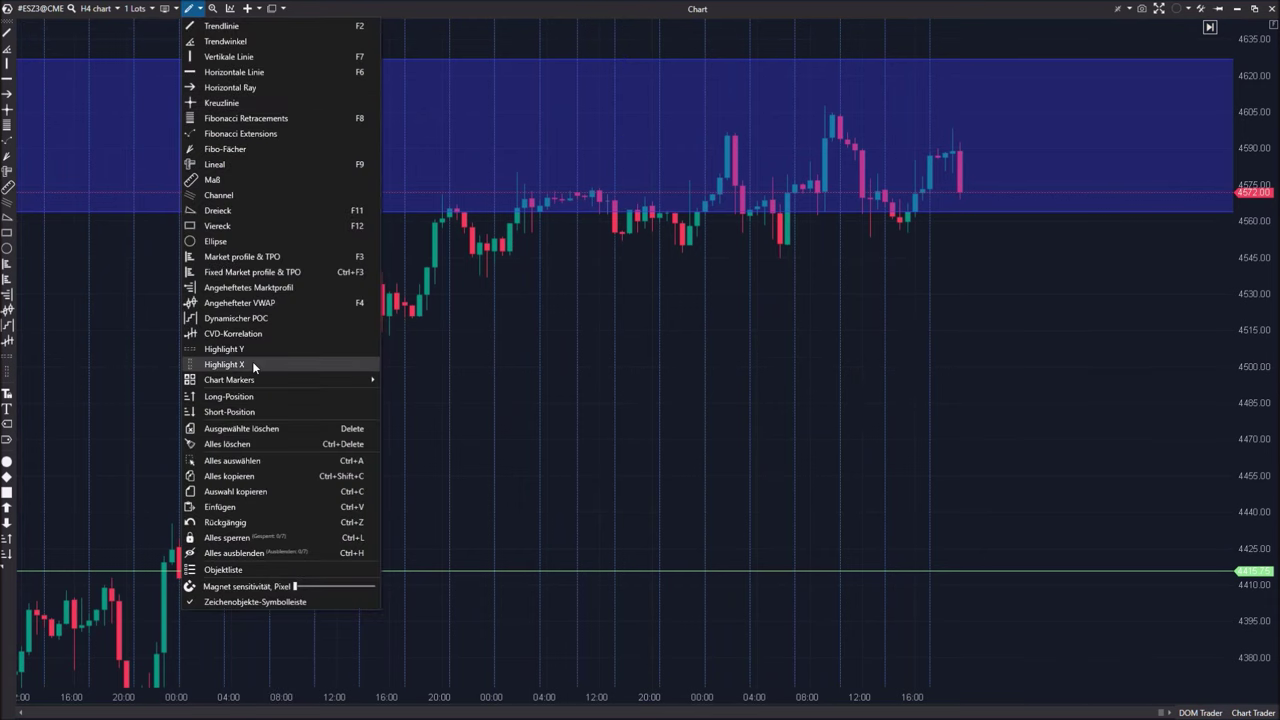
click(252, 262)
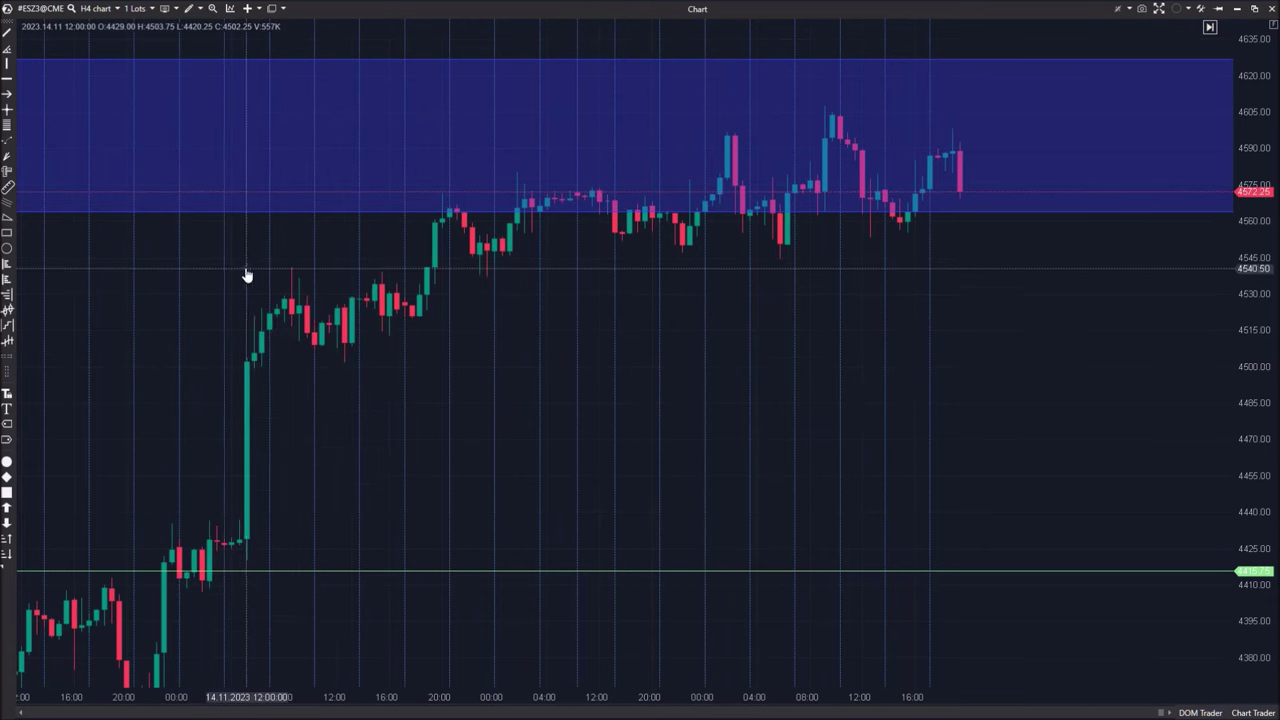
mouse_move(249, 266)
mouse_down()
mouse_move(429, 418)
mouse_move(431, 441)
mouse_up()
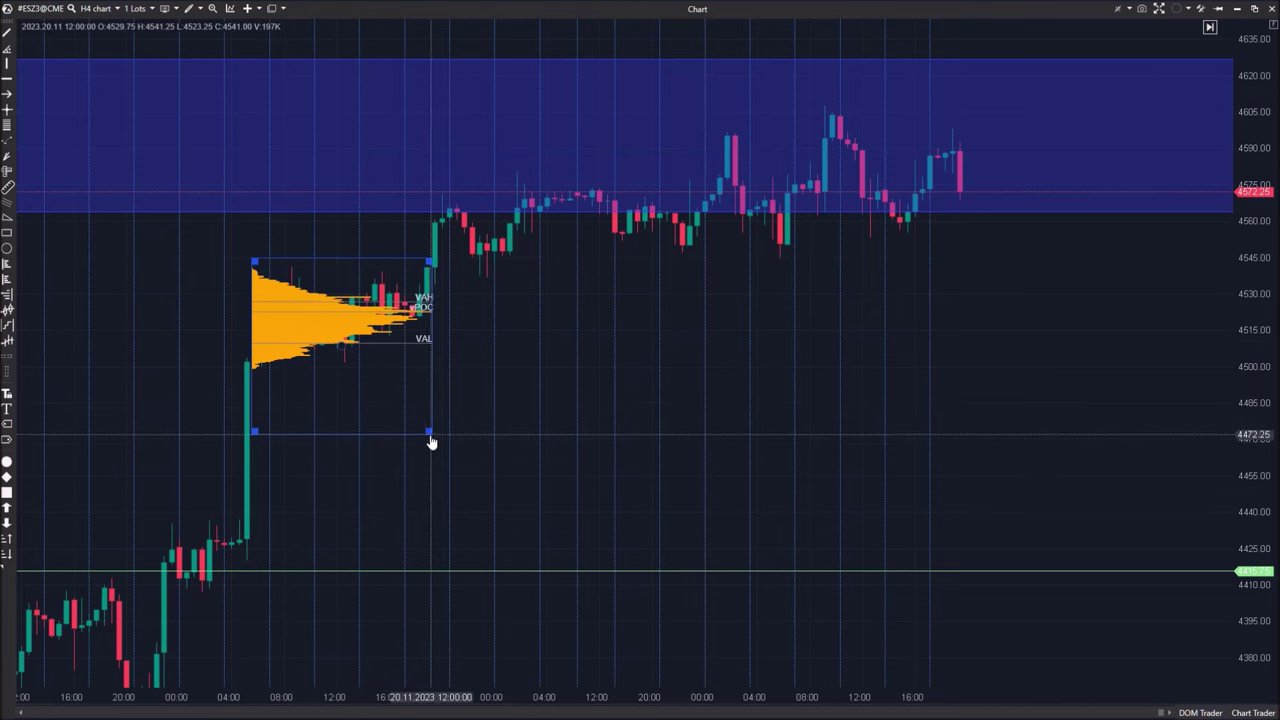
drag(694, 323, 598, 334)
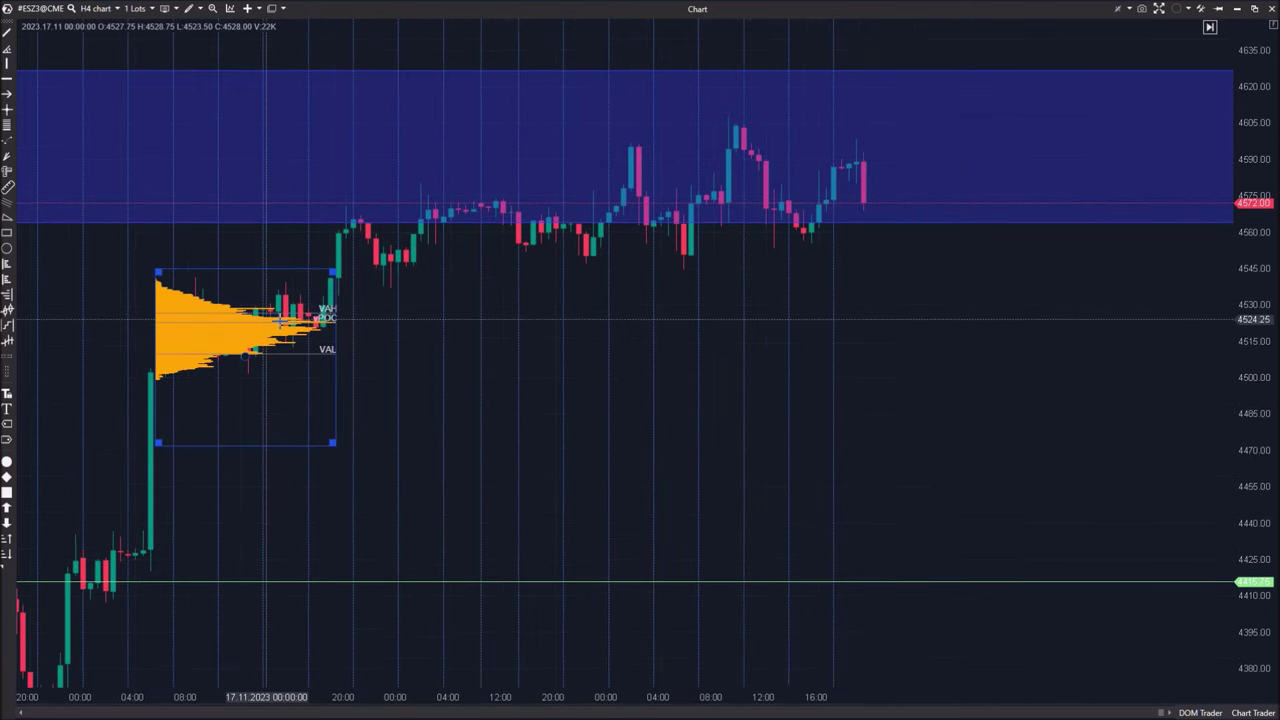
drag(580, 546, 746, 469)
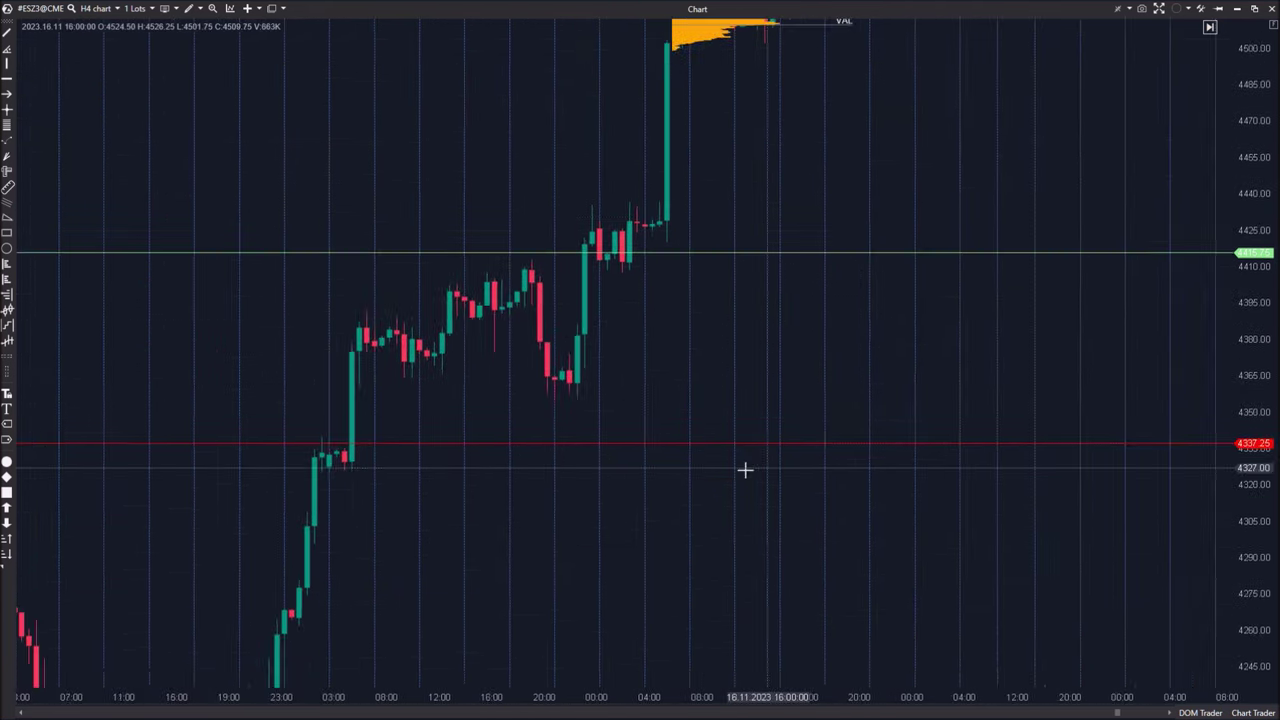
scroll(485, 500, up, 10)
scroll(911, 406, up, 3)
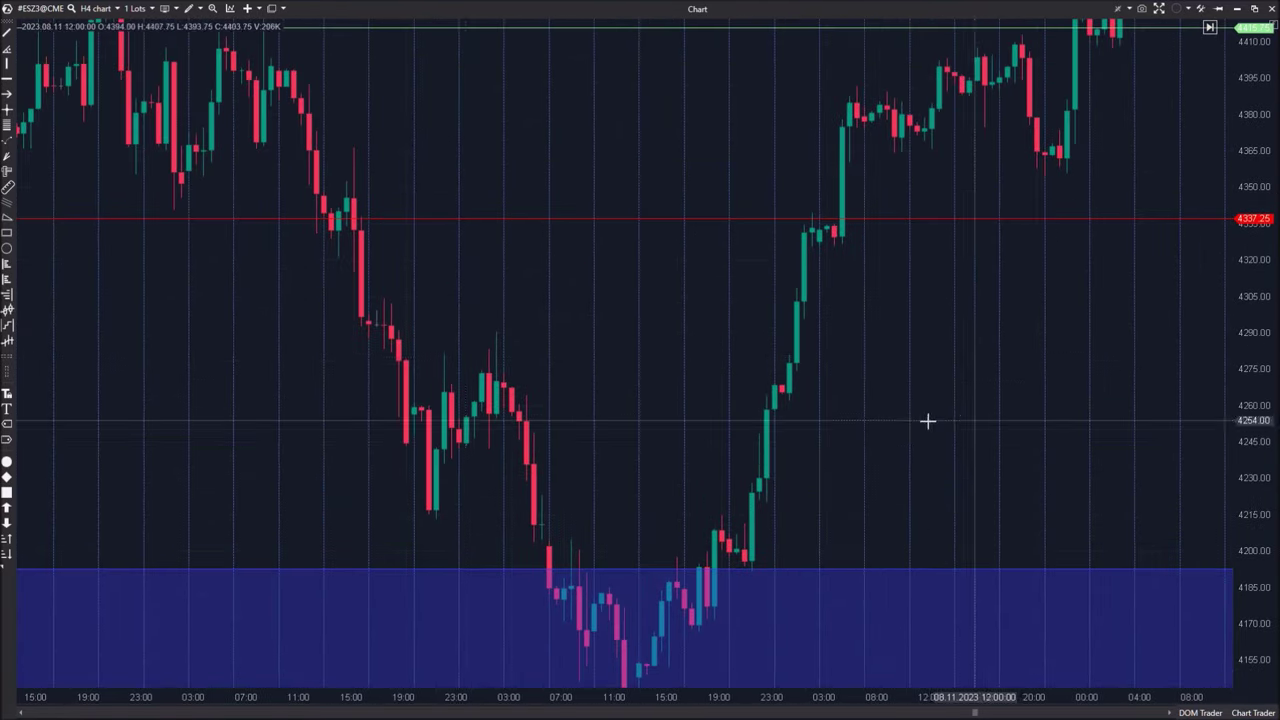
scroll(321, 330, down, 20)
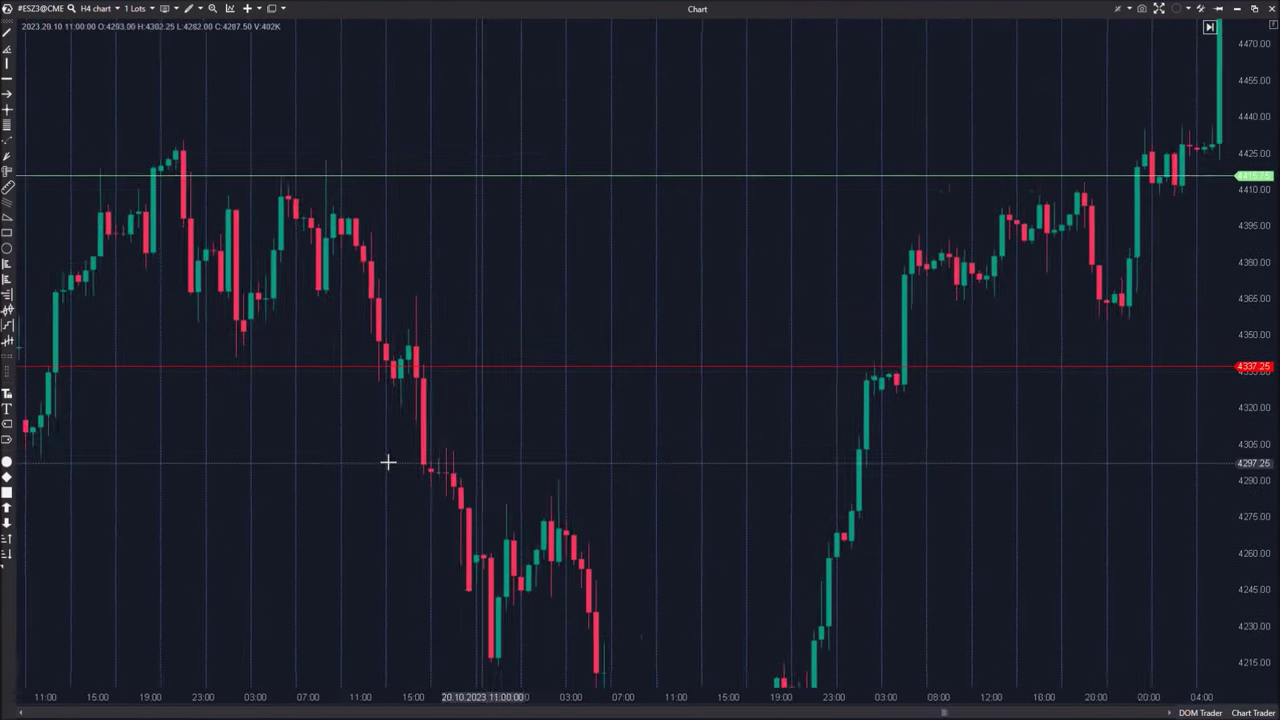
scroll(391, 511, down, 20)
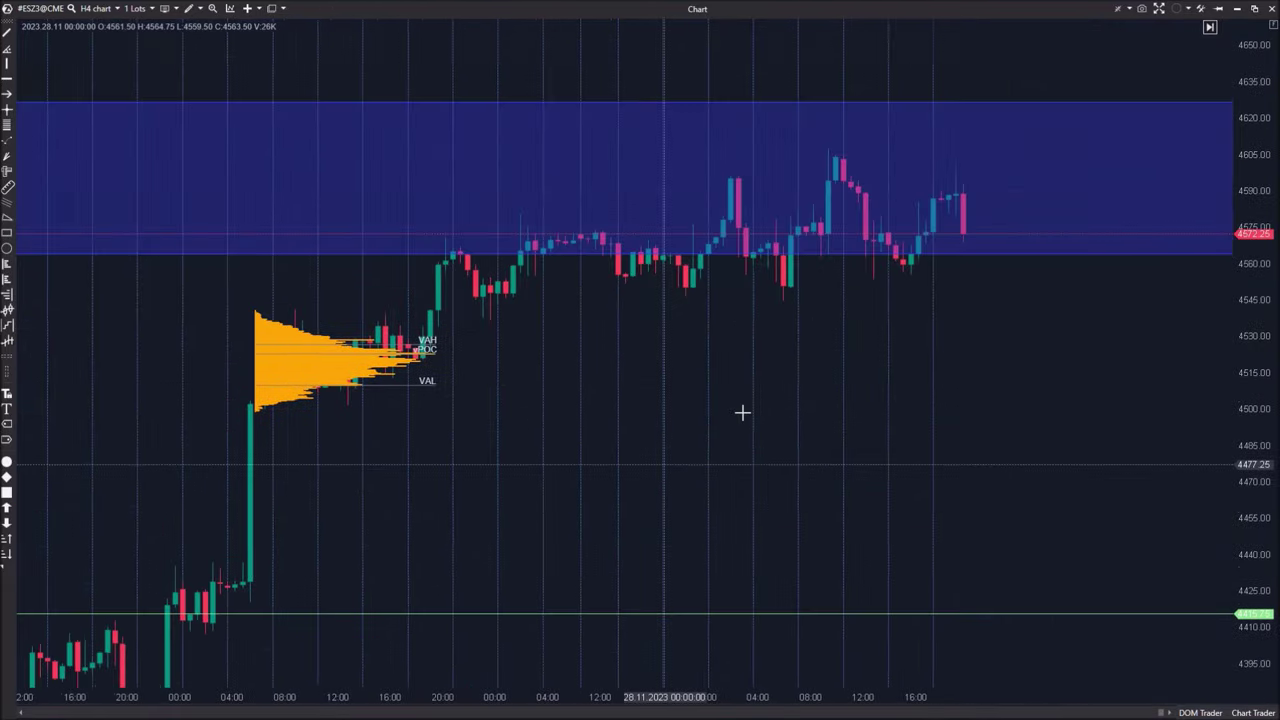
- Switch the chart to the M1 timeframe and reload it with a new number of days of data
click(96, 10)
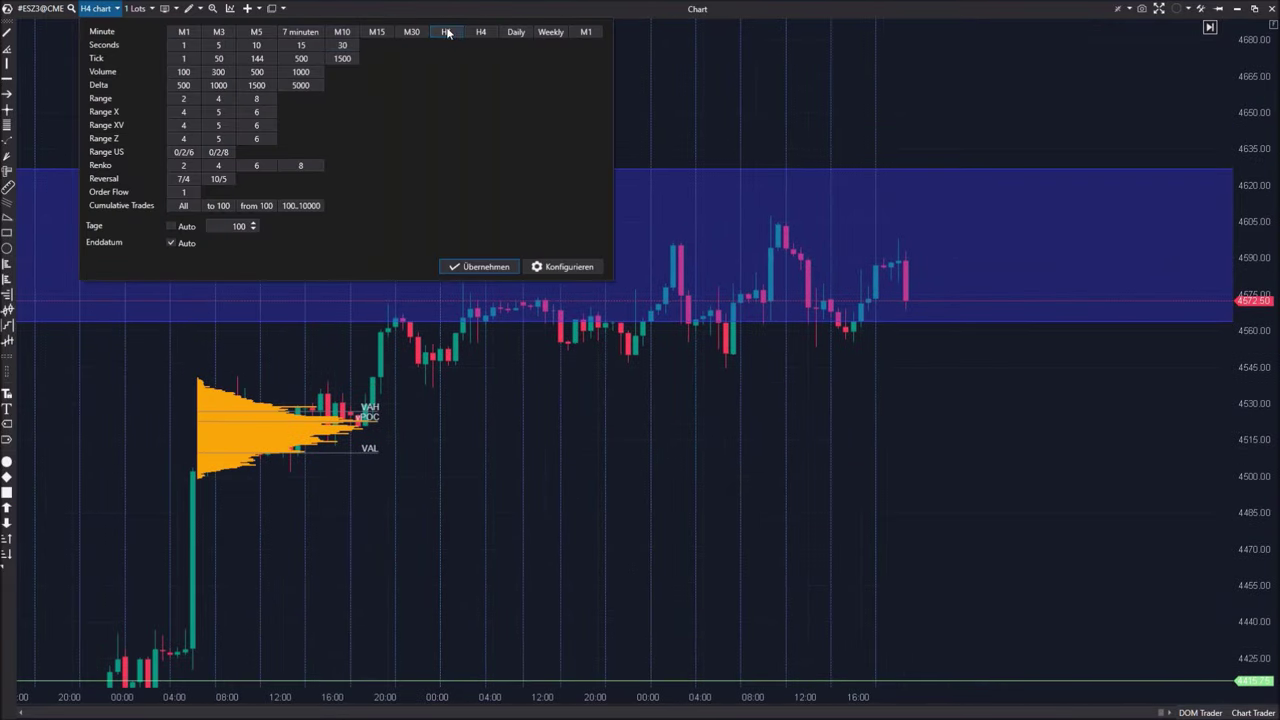
click(192, 33)
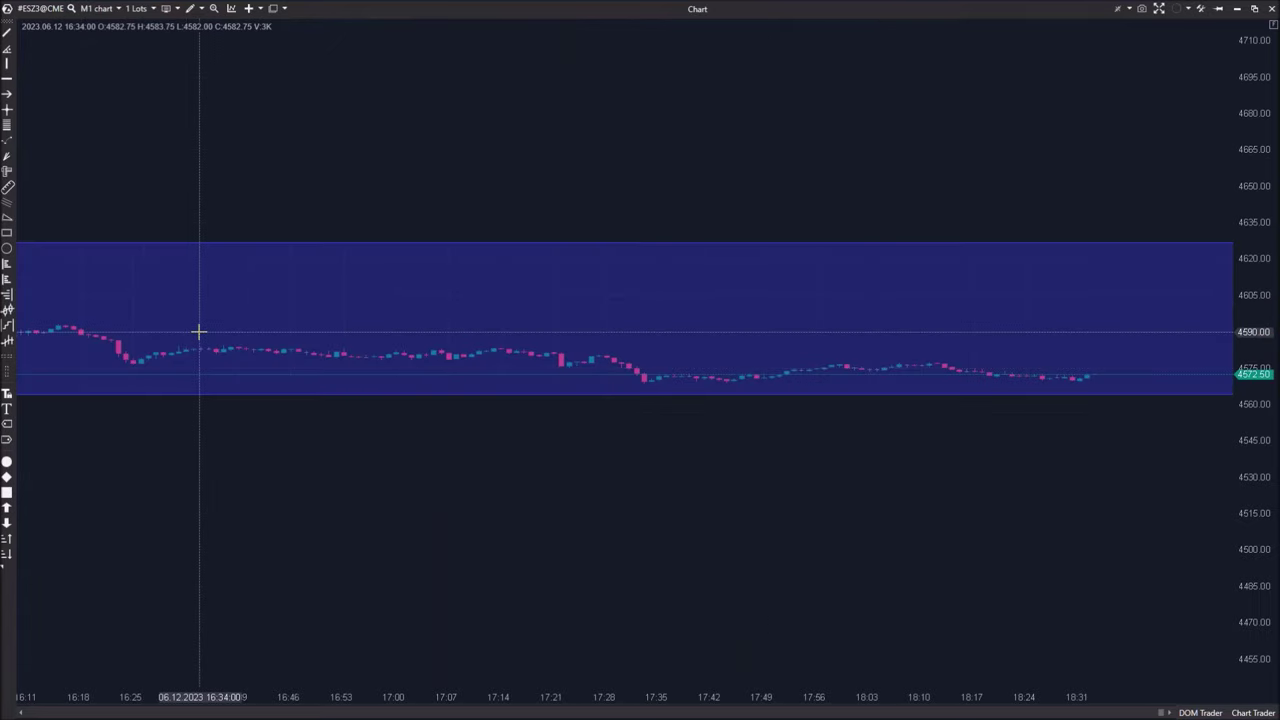
click(100, 8)
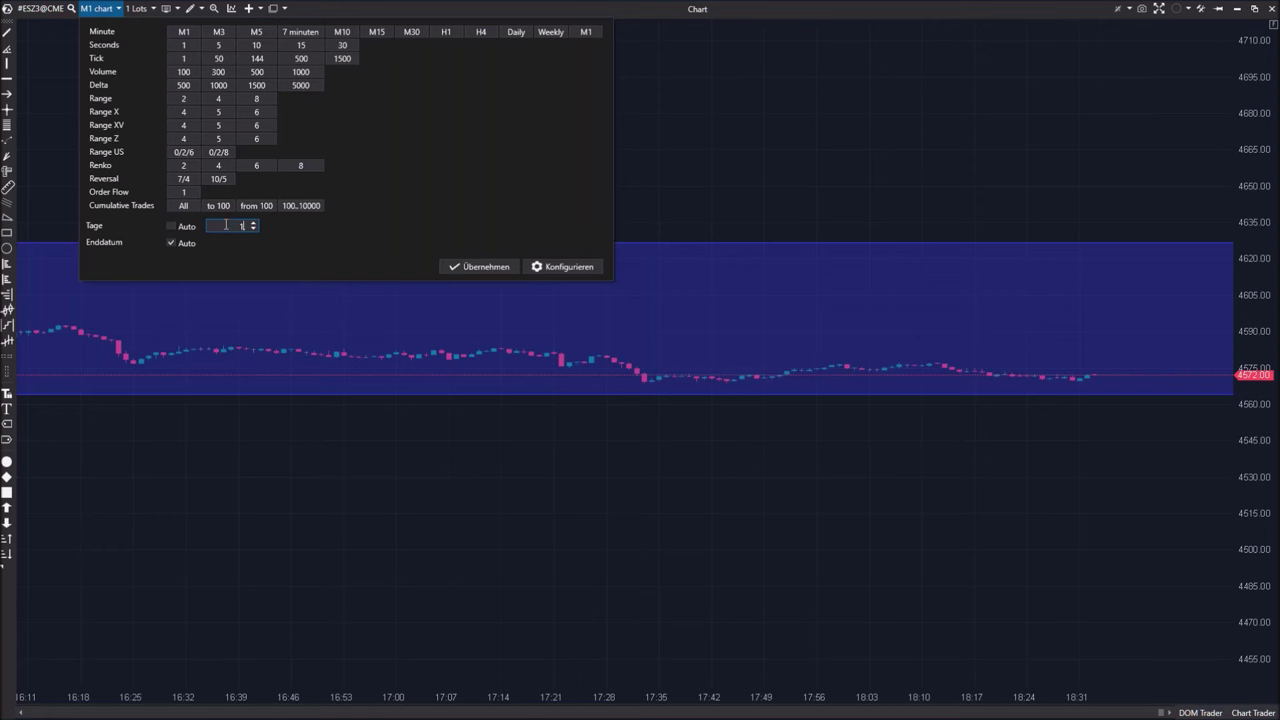
click(451, 263)
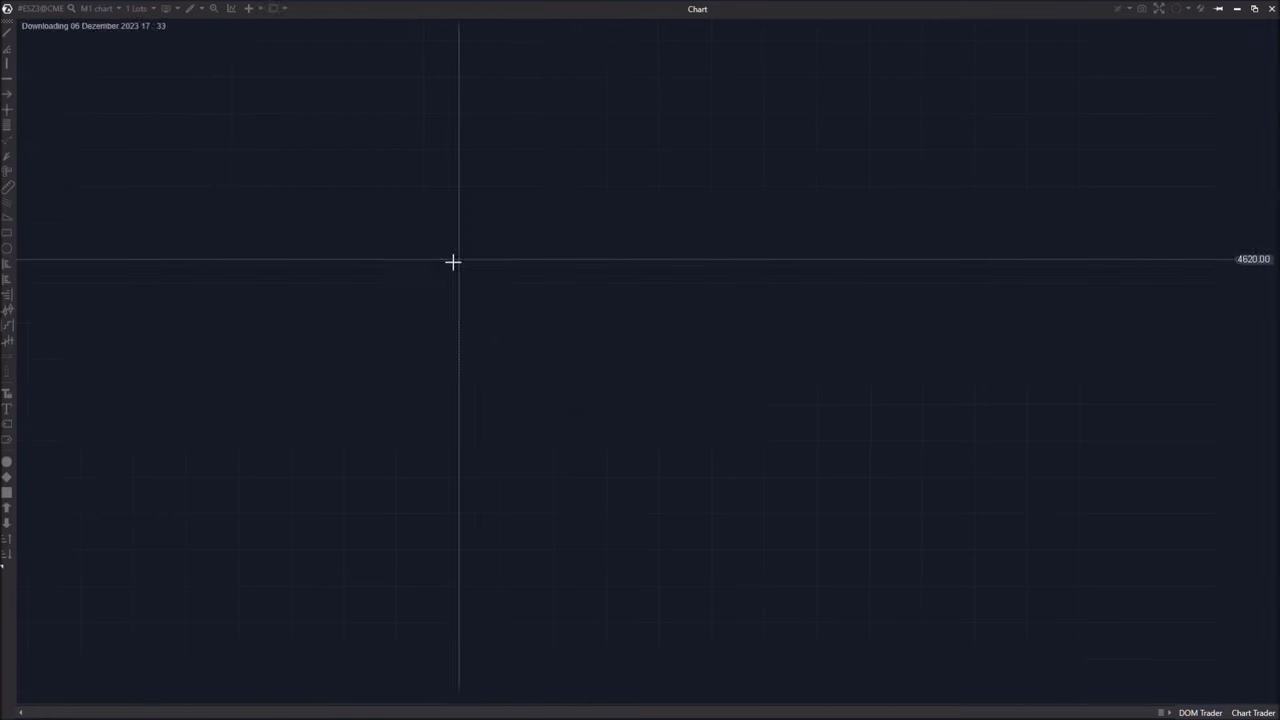
- Add the Market profile & TPO indicator with its default daily volume profile settings to the M1 chart
drag(1269, 580, 1262, 240)
drag(533, 665, 569, 643)
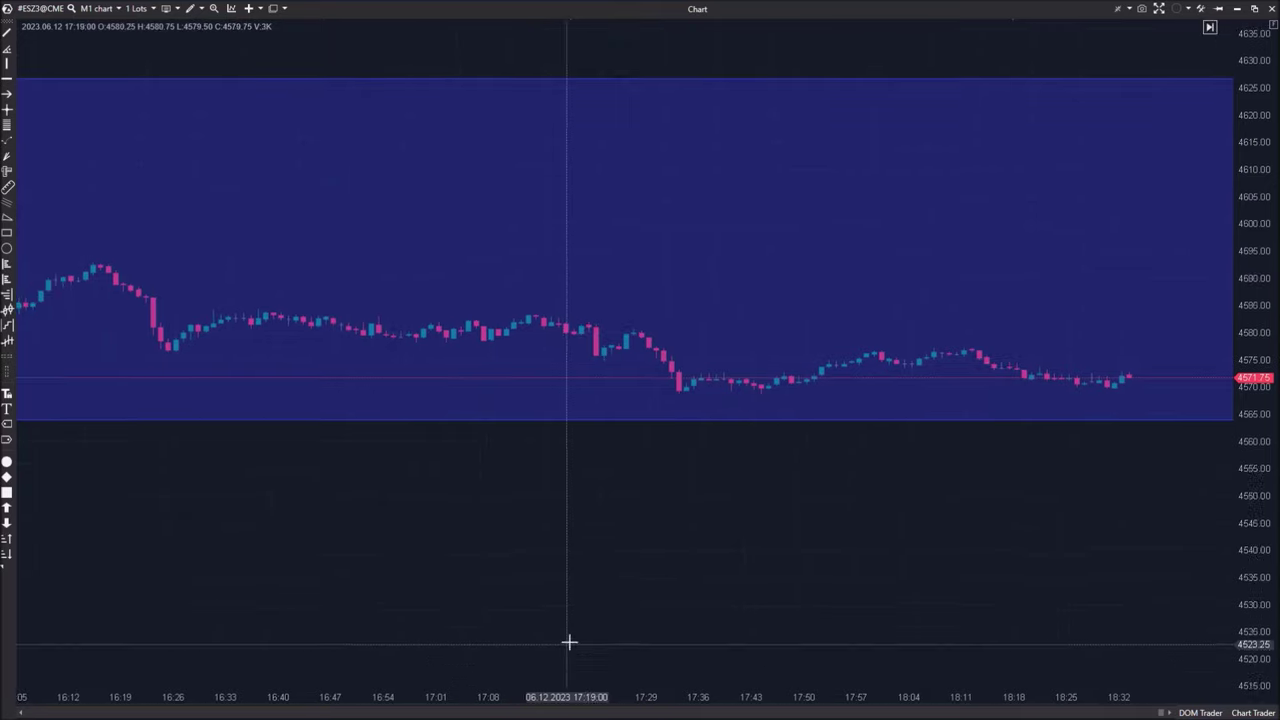
drag(443, 694, 966, 700)
drag(788, 534, 699, 517)
drag(656, 582, 662, 606)
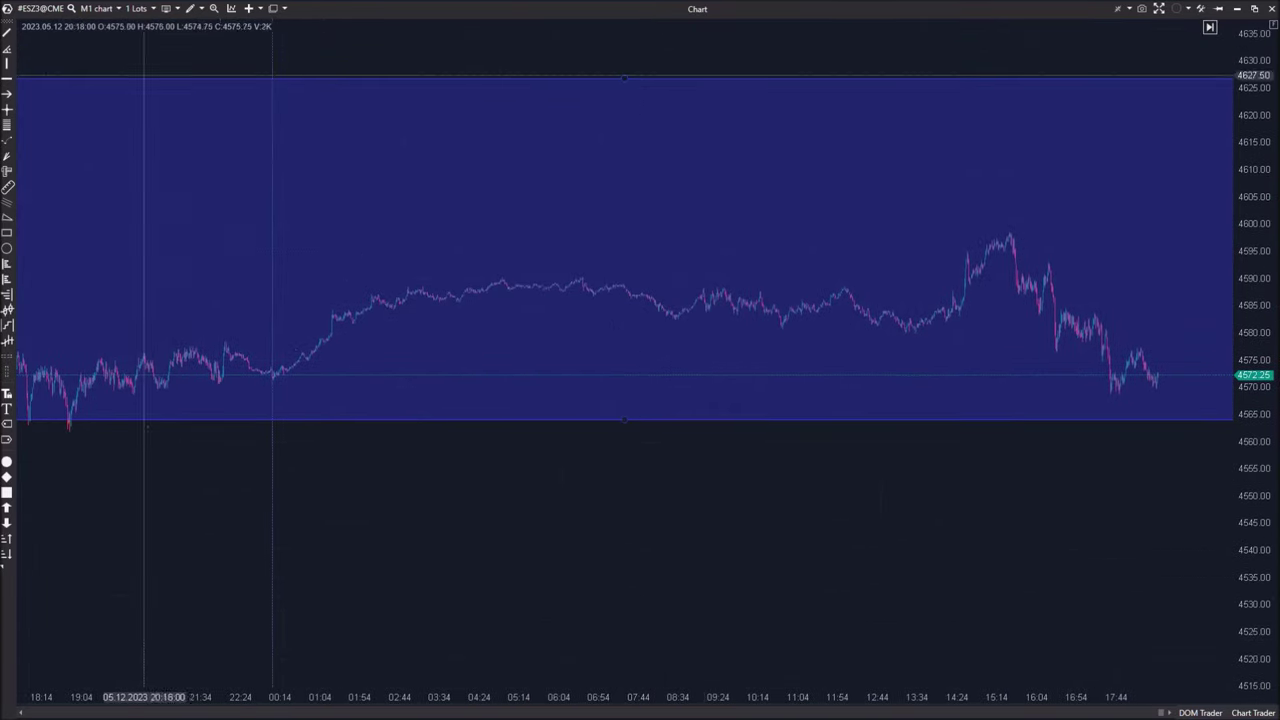
right_click(377, 517)
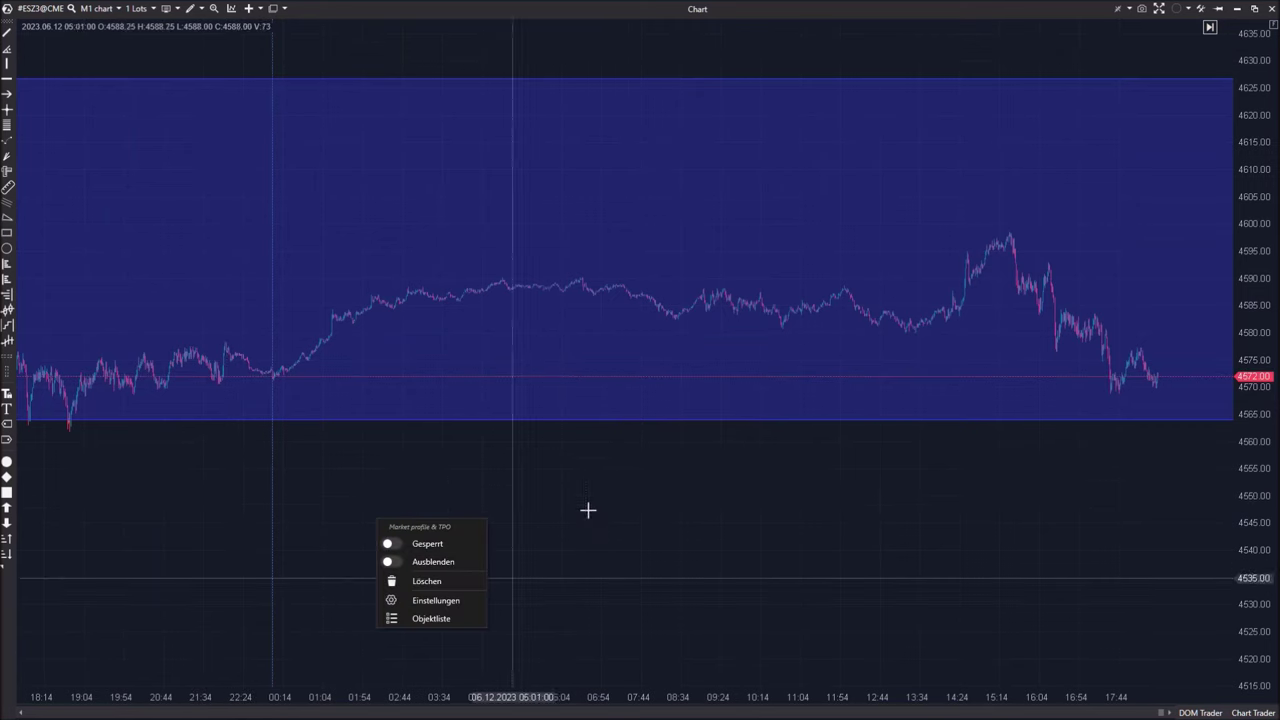
click(668, 580)
right_click(626, 59)
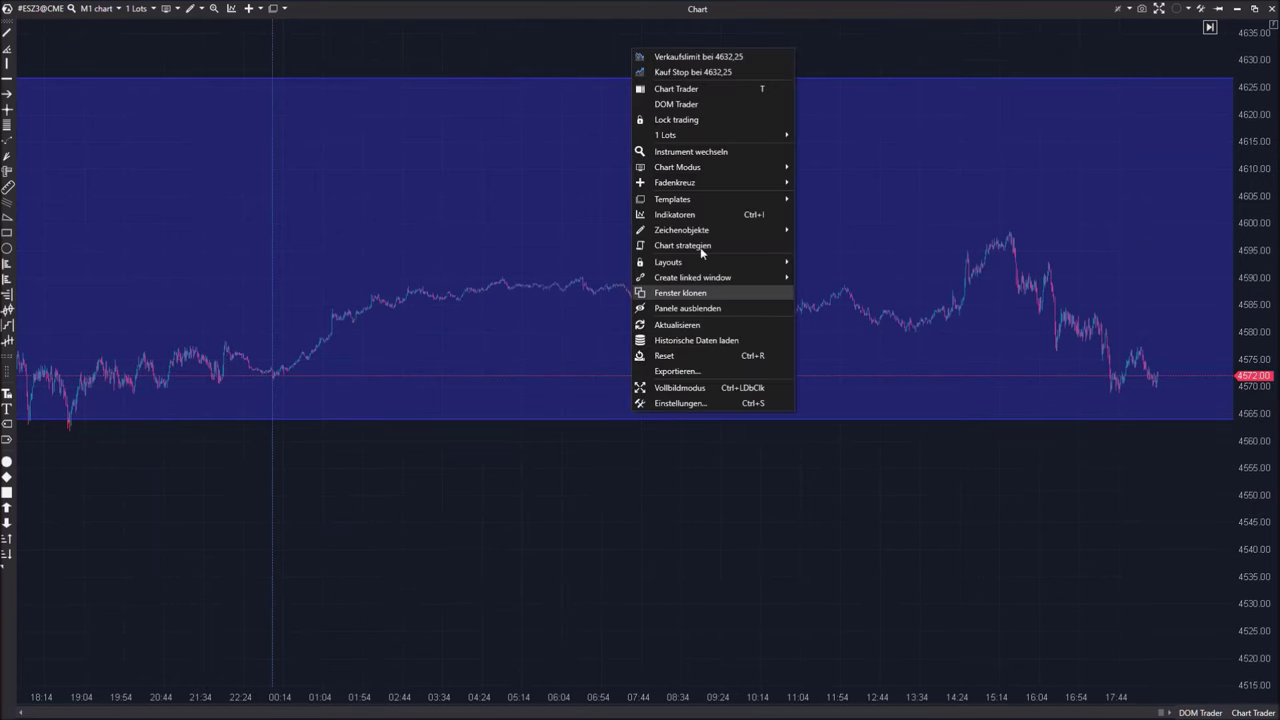
click(686, 219)
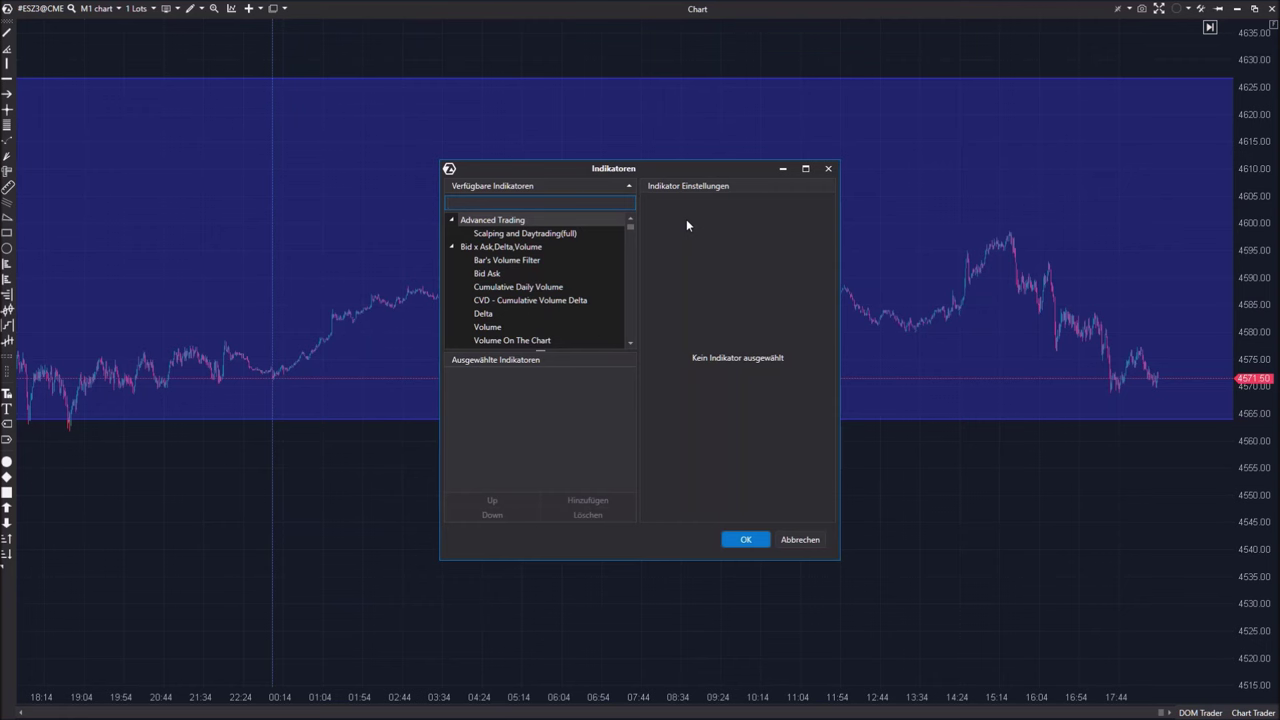
text(tpo)
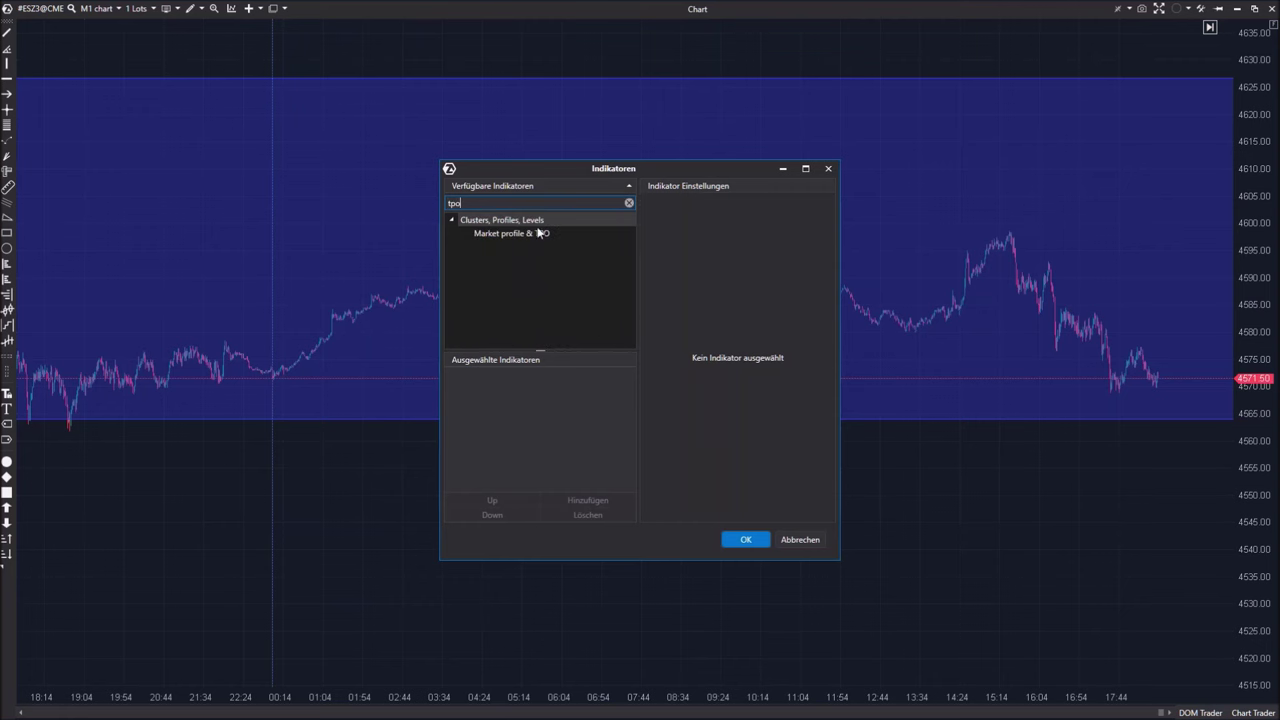
double_click(534, 233)
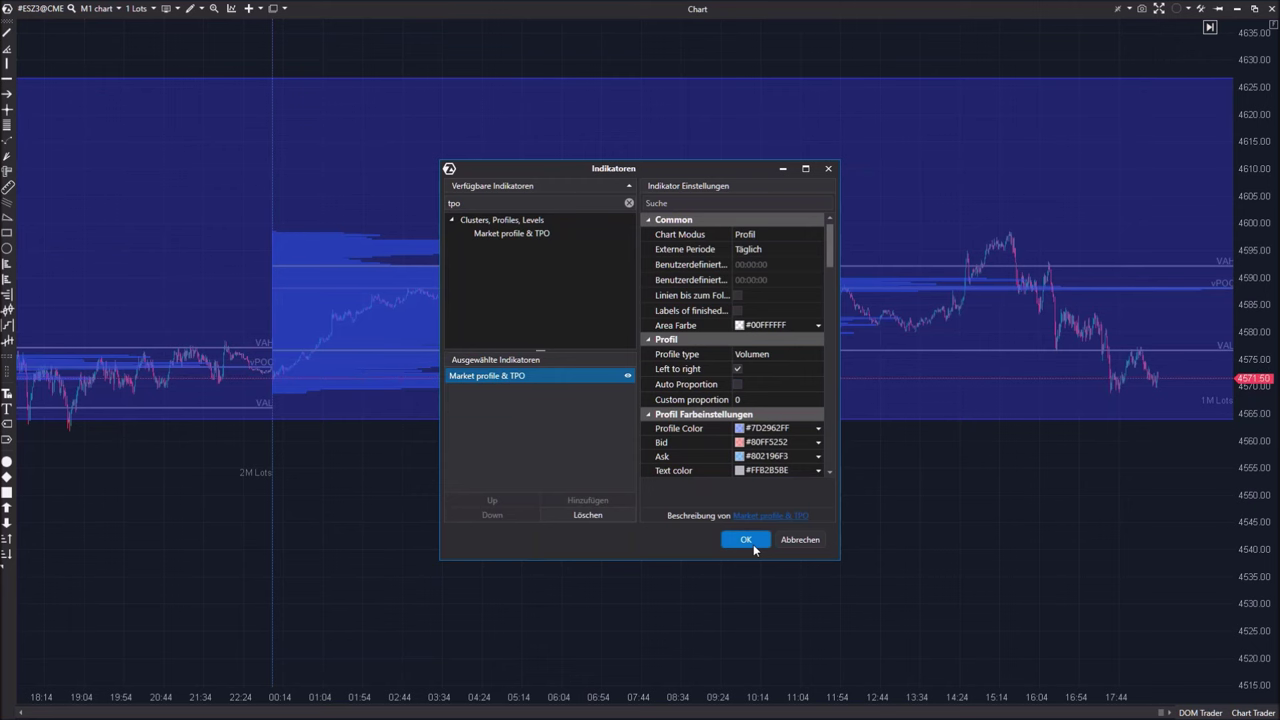
click(745, 540)
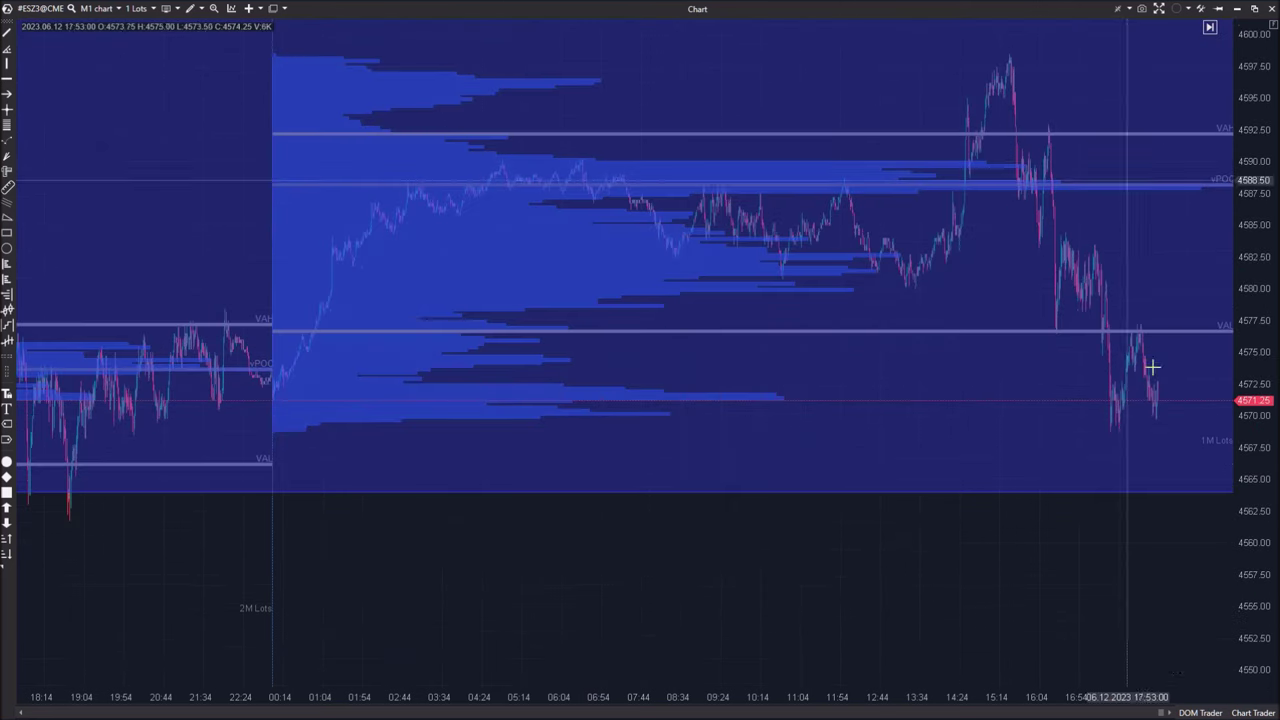
- Enable Auto Proportion in the settings of the Market profile & TPO indicator
drag(1239, 460, 1157, 94)
drag(791, 506, 691, 657)
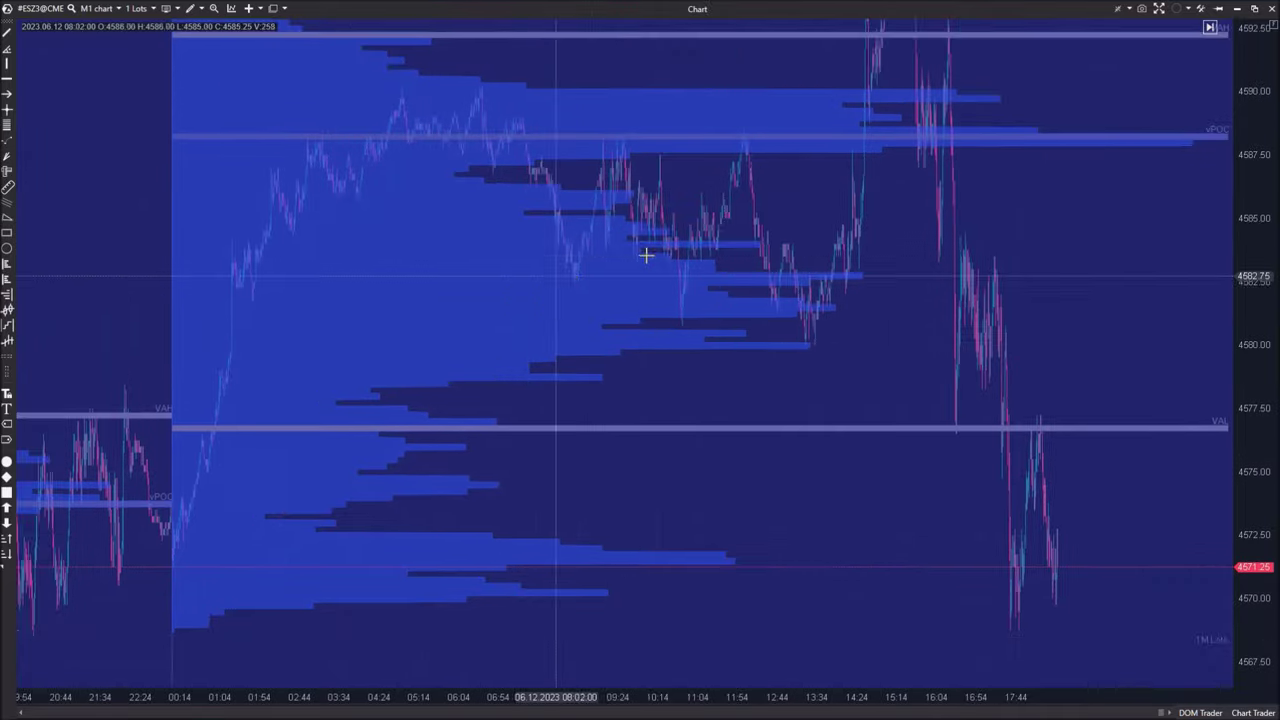
drag(650, 260, 528, 314)
drag(1257, 174, 1268, 403)
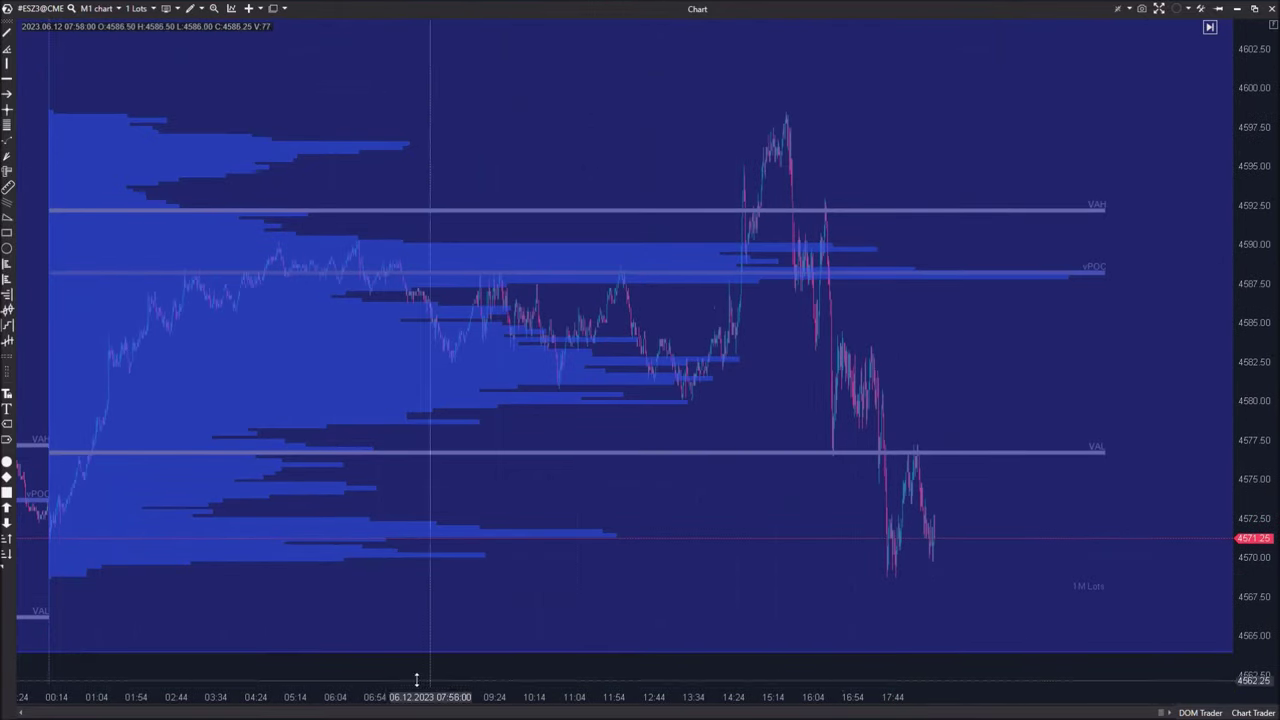
drag(409, 686, 590, 697)
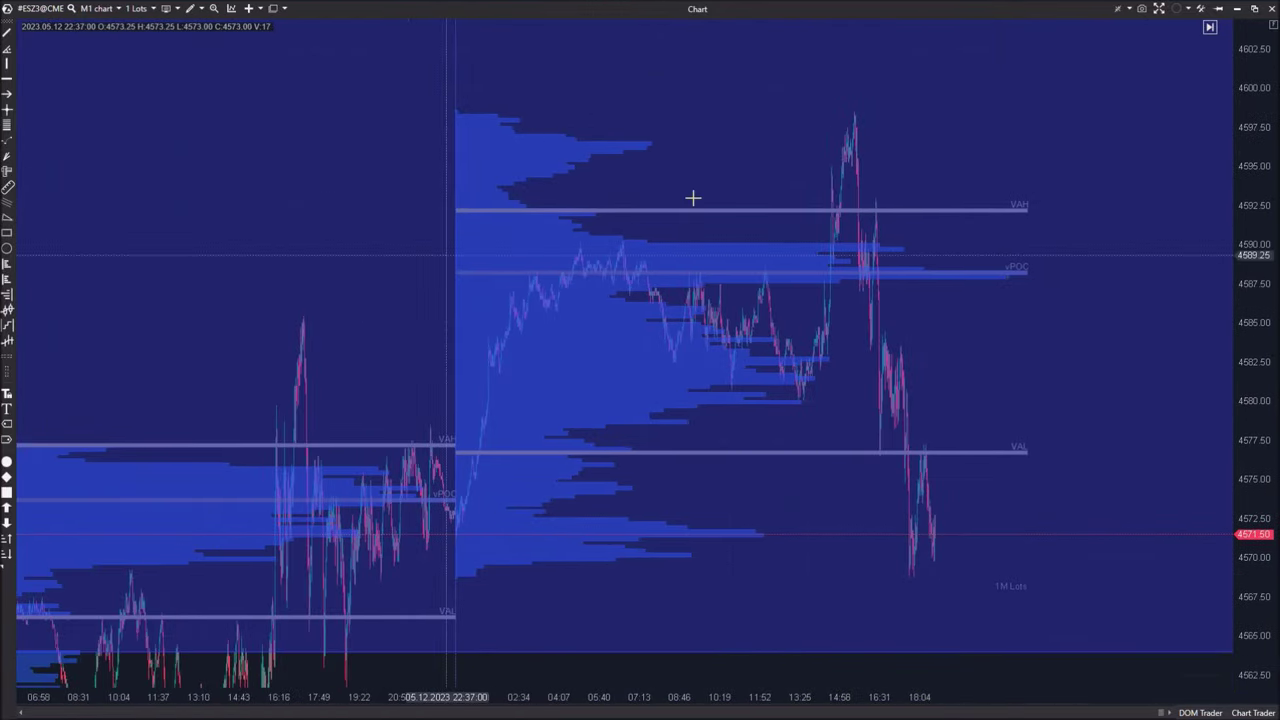
drag(694, 644, 514, 554)
right_click(454, 588)
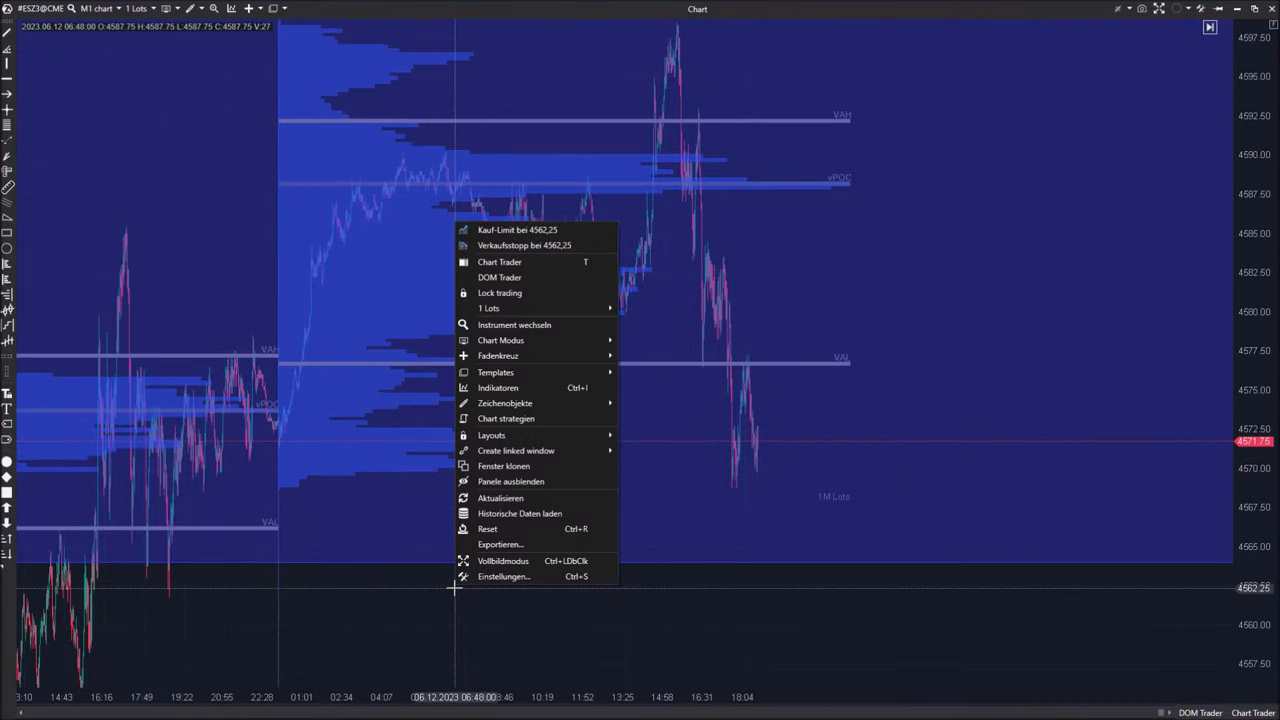
click(509, 387)
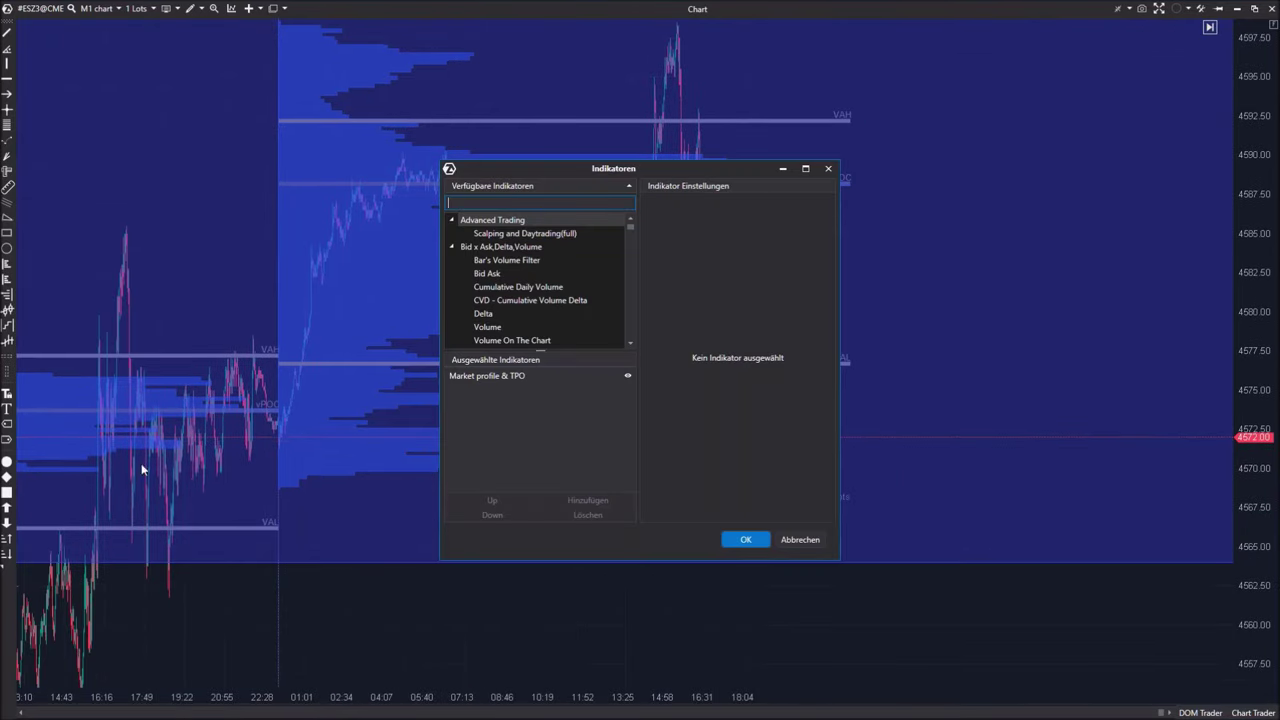
click(513, 375)
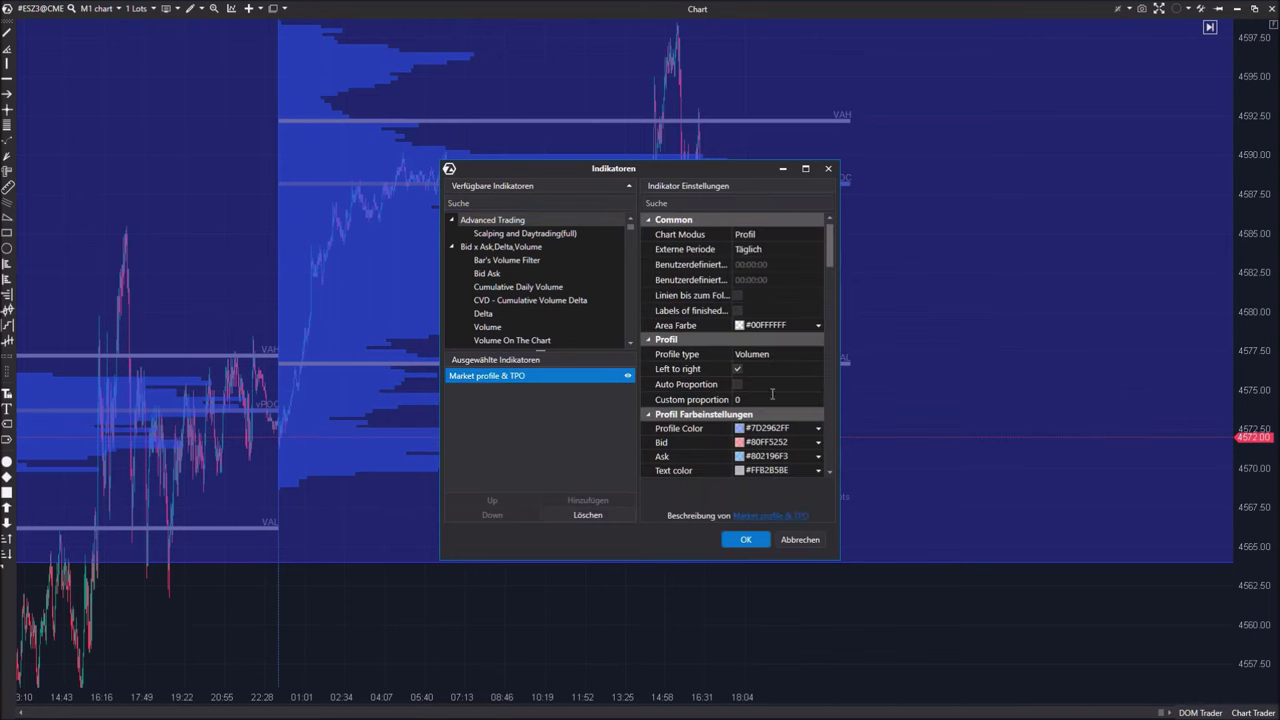
scroll(830, 266, down, 2)
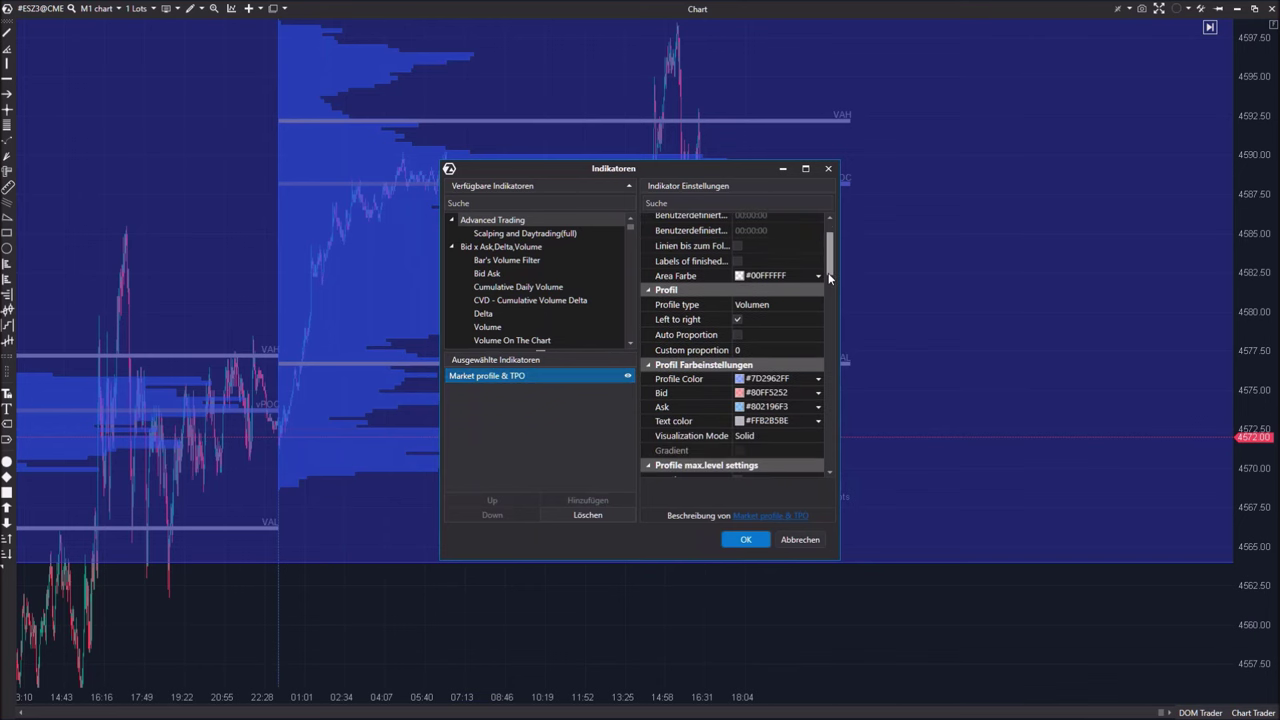
click(739, 335)
scroll(828, 262, down, 4)
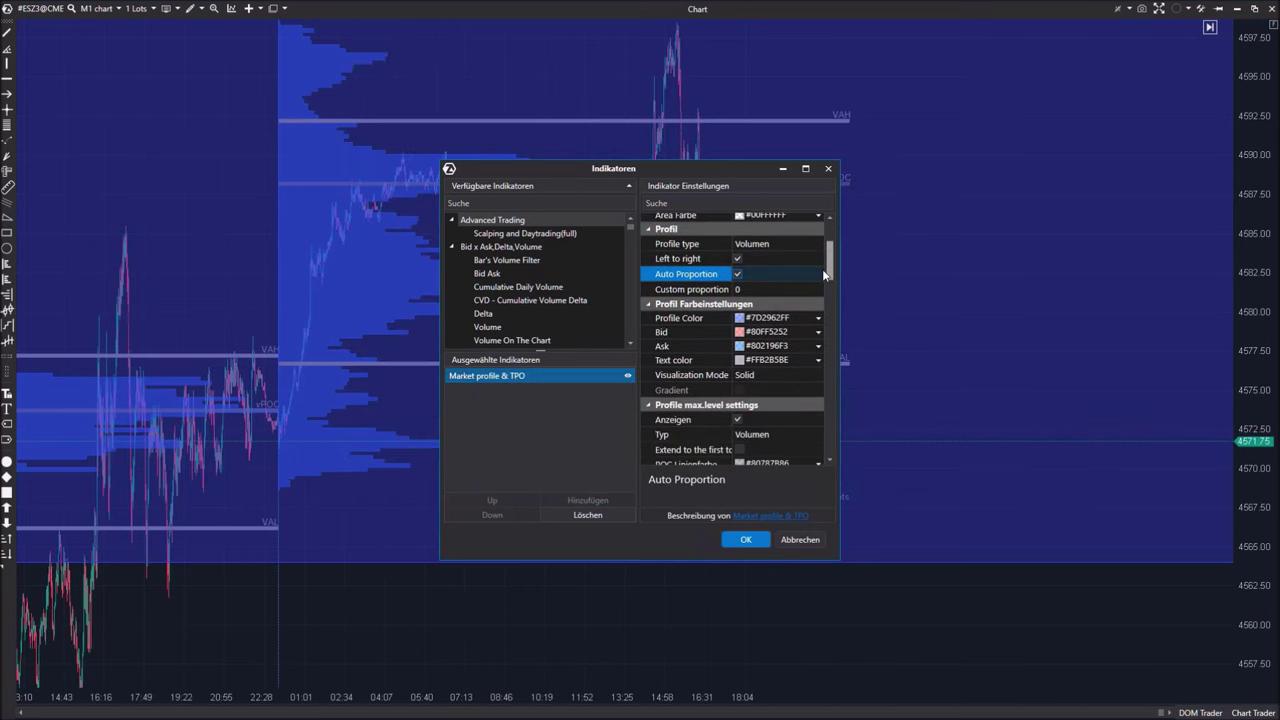
- Set the Market profile & TPO area colour to Transparent and close the indicator settings
drag(823, 272, 832, 451)
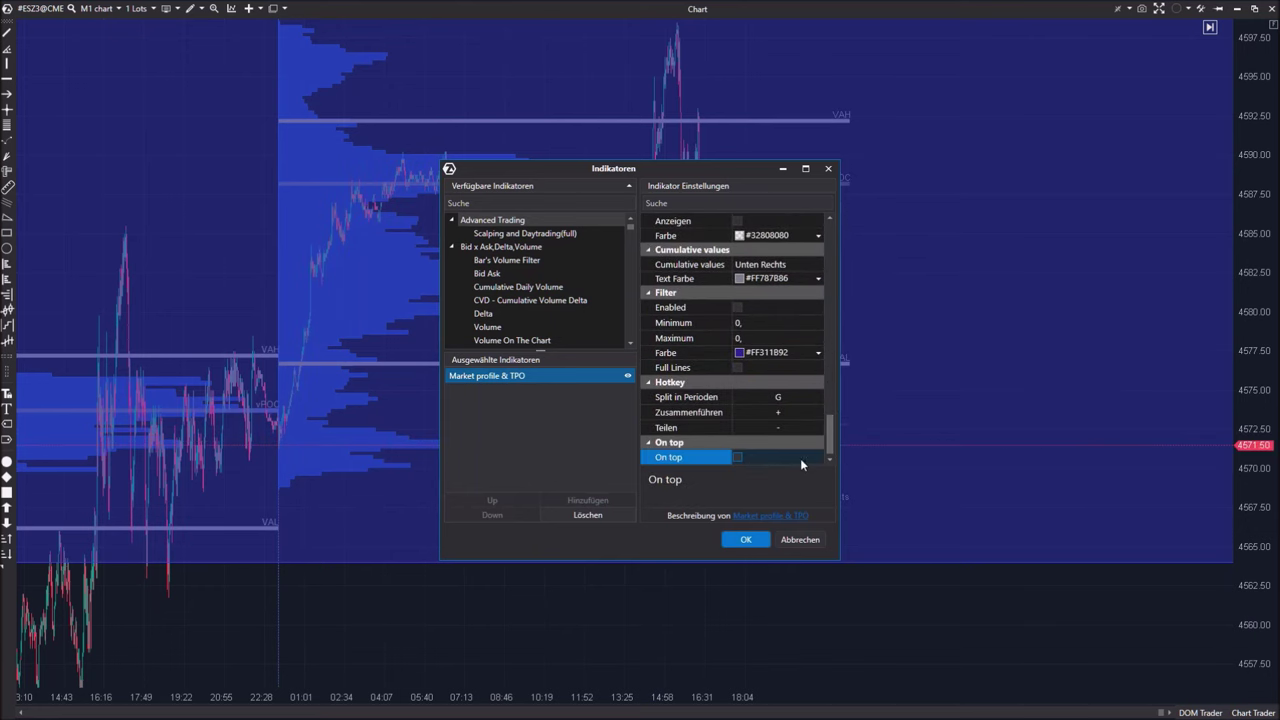
drag(829, 449, 831, 233)
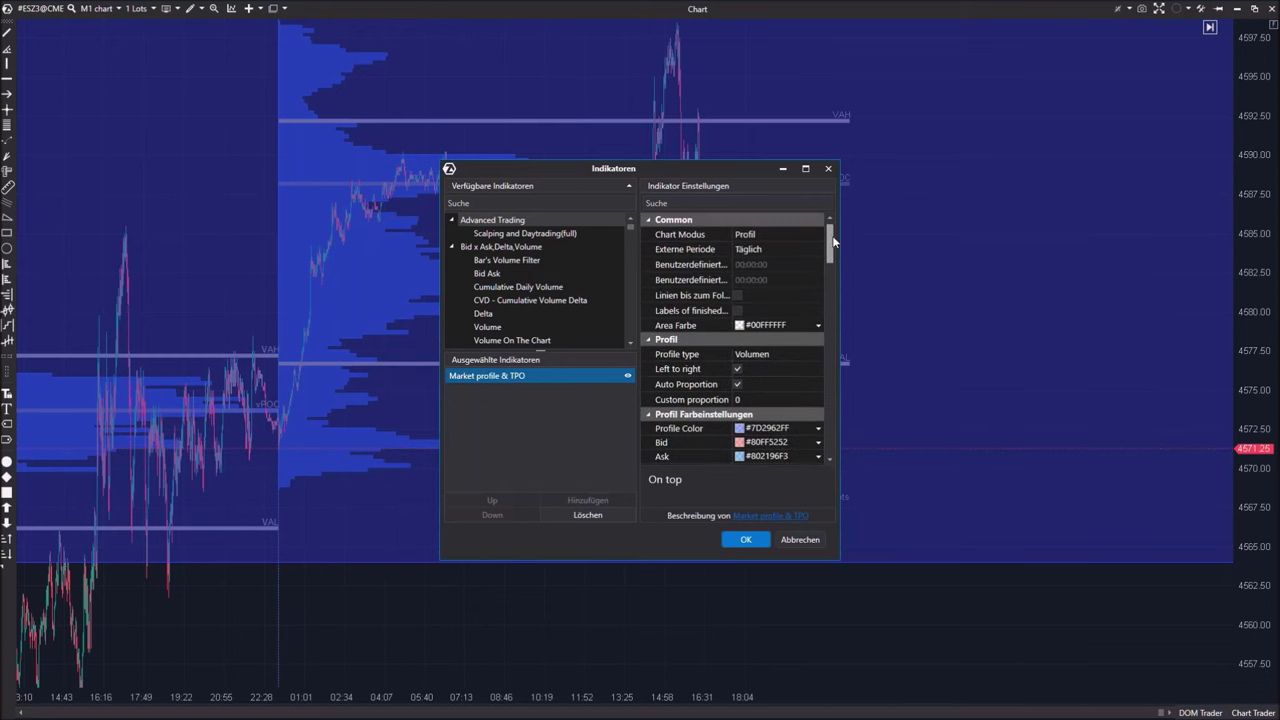
click(817, 325)
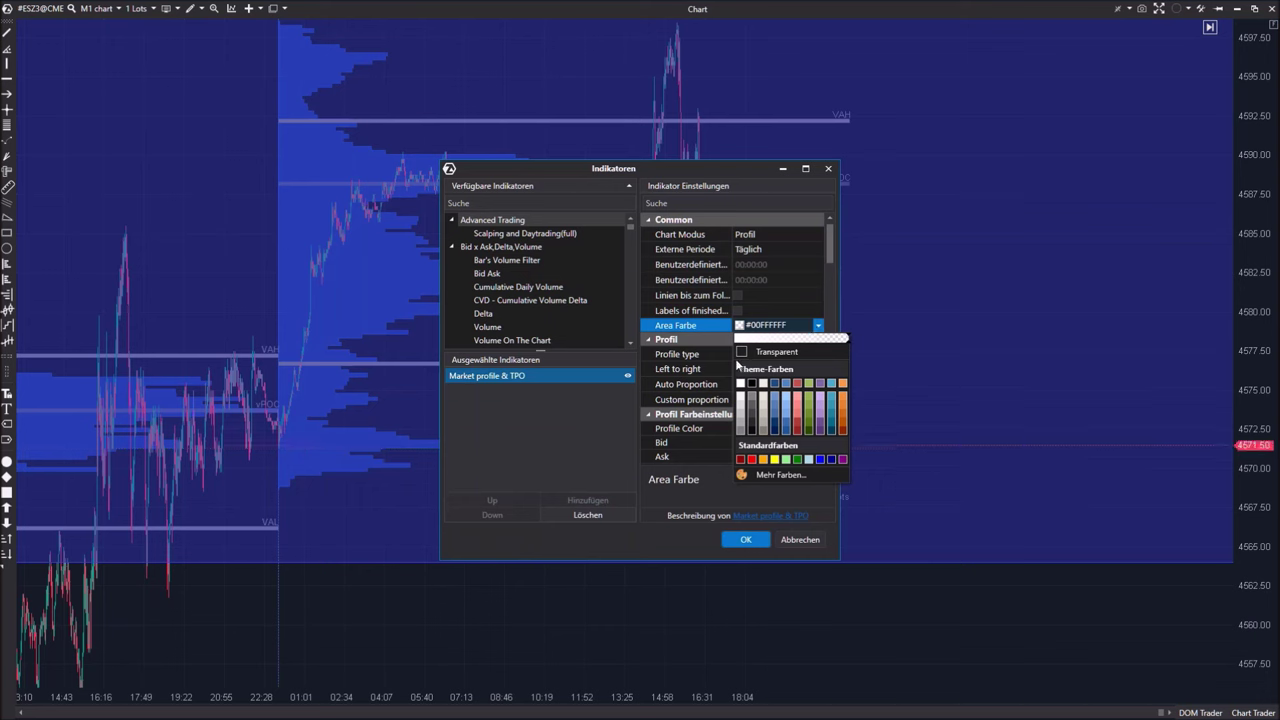
click(749, 353)
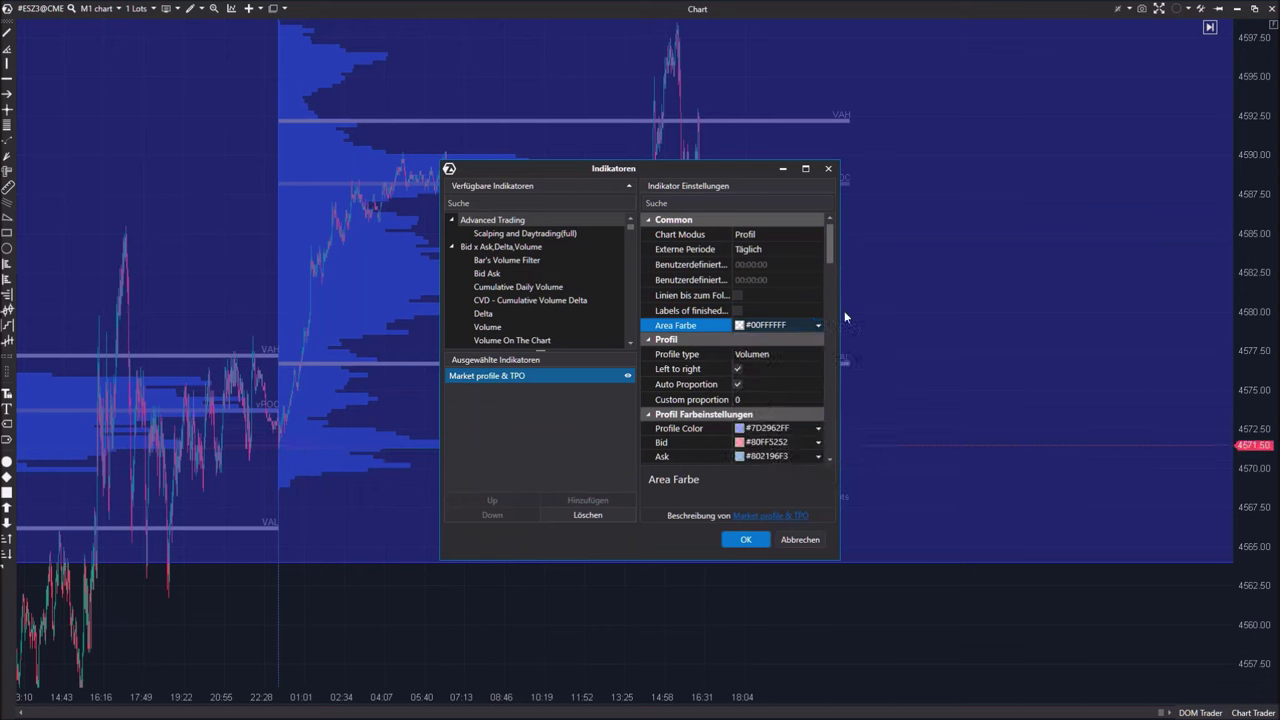
drag(828, 254, 832, 178)
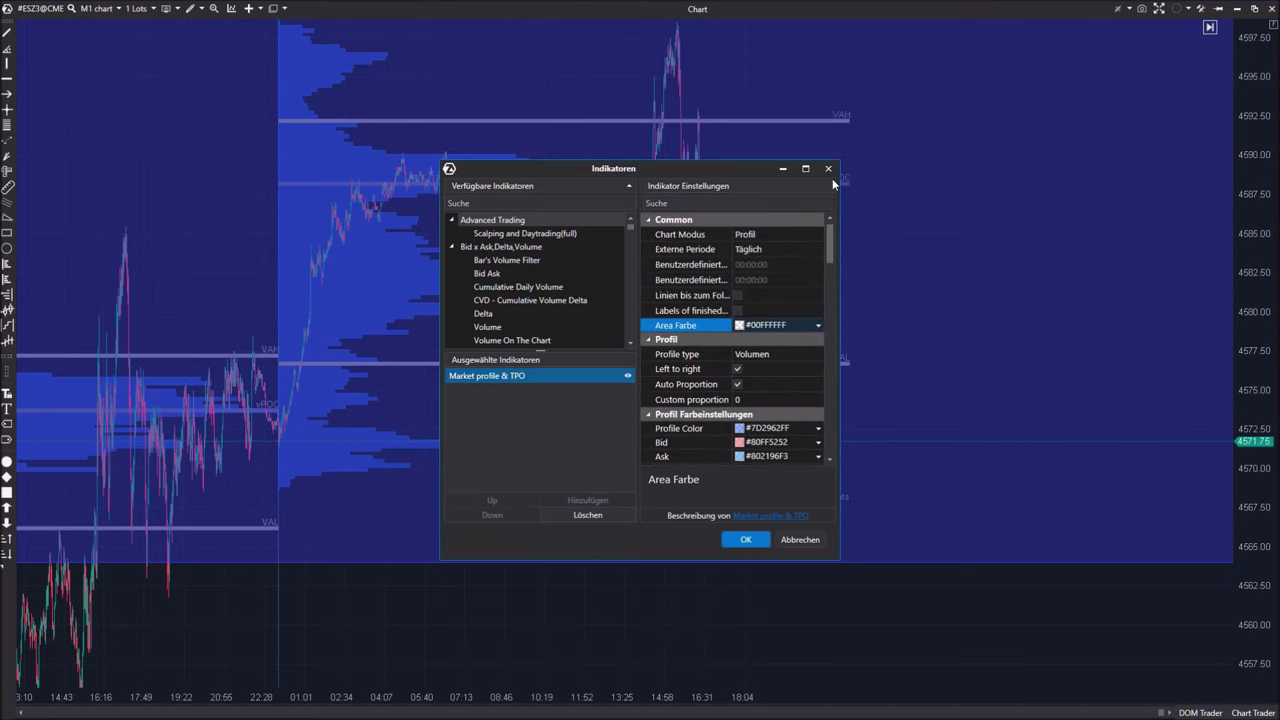
click(828, 169)
- Place a red horizontal line at 4559.75, just below the blue highlighted zone on the M1 chart
drag(463, 697, 545, 695)
drag(1240, 290, 1222, 330)
drag(265, 697, 310, 697)
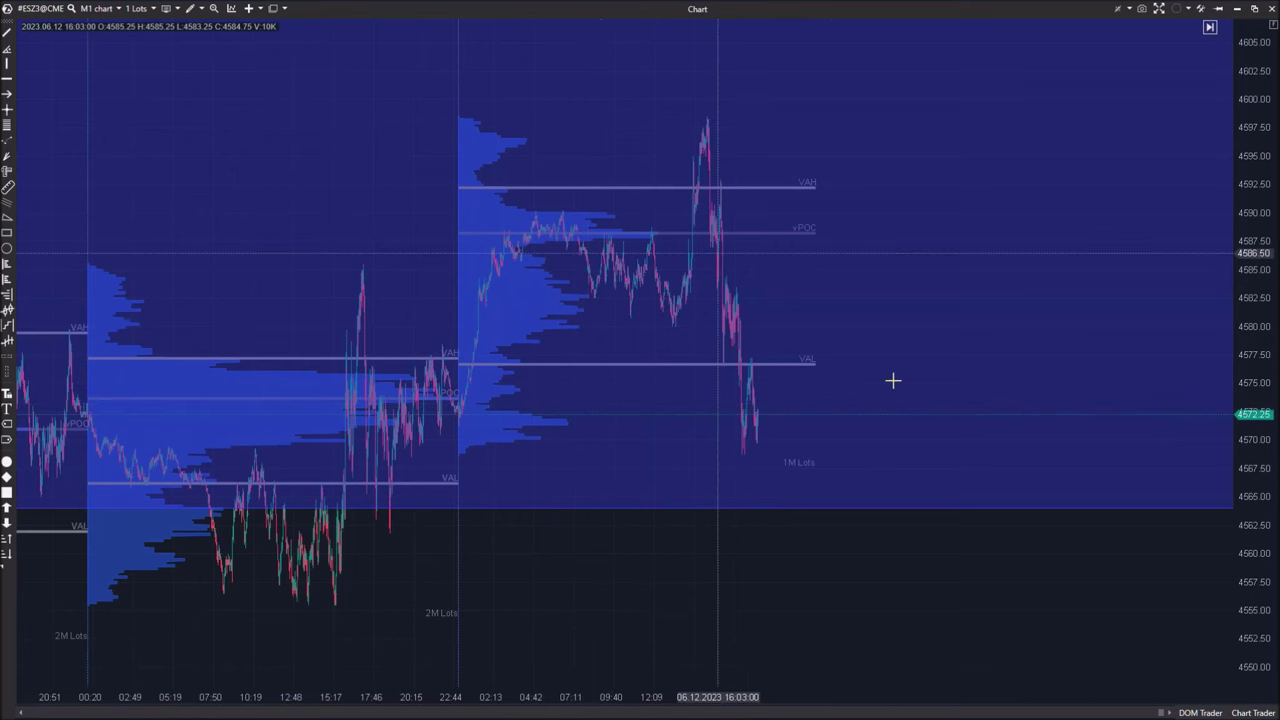
drag(600, 614, 648, 586)
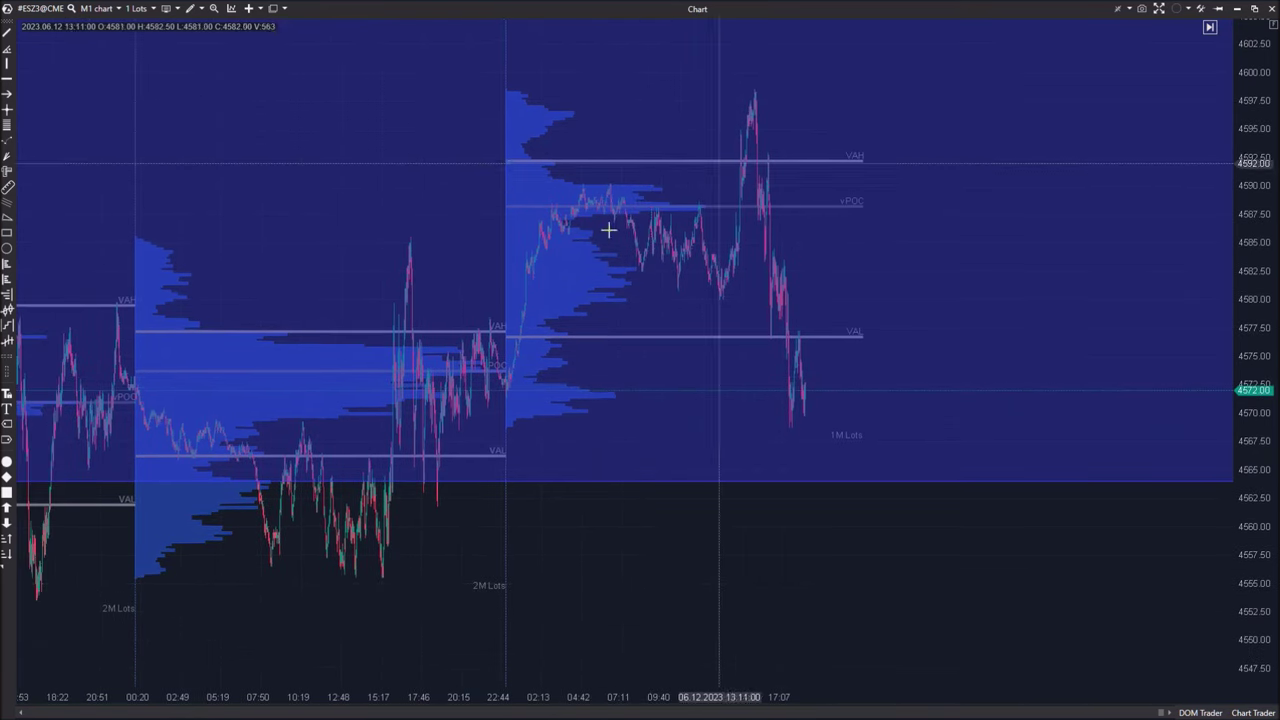
click(1097, 529)
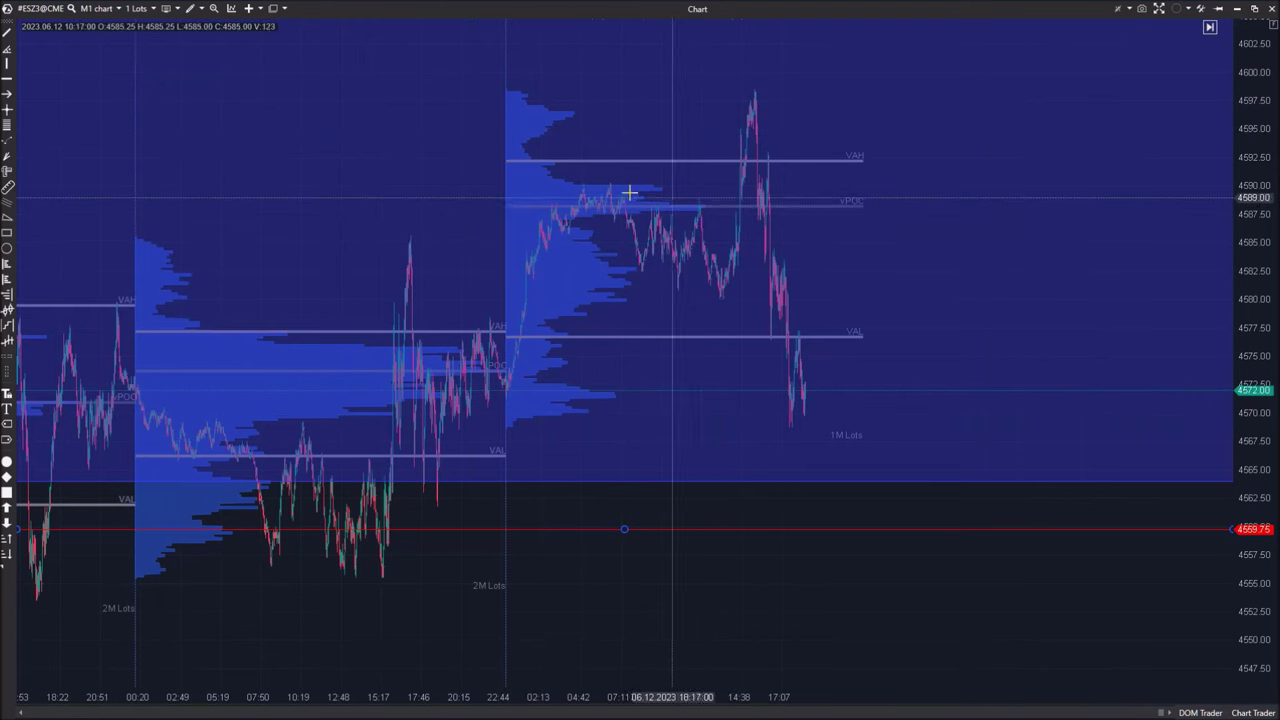
- Examine the 1 December 2023 daily volume profile and the neighbouring sessions' profiles against price on the M1 chart
drag(617, 462, 1148, 323)
drag(471, 517, 651, 577)
drag(400, 514, 614, 615)
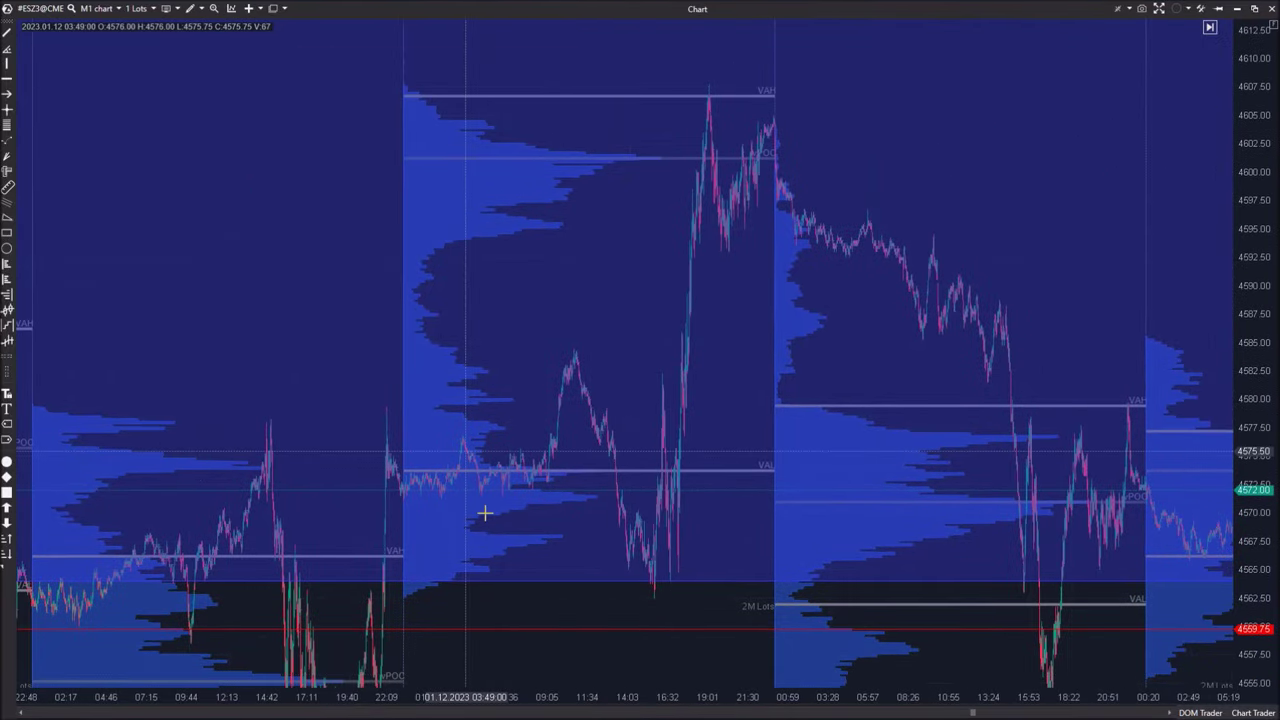
drag(566, 534, 361, 389)
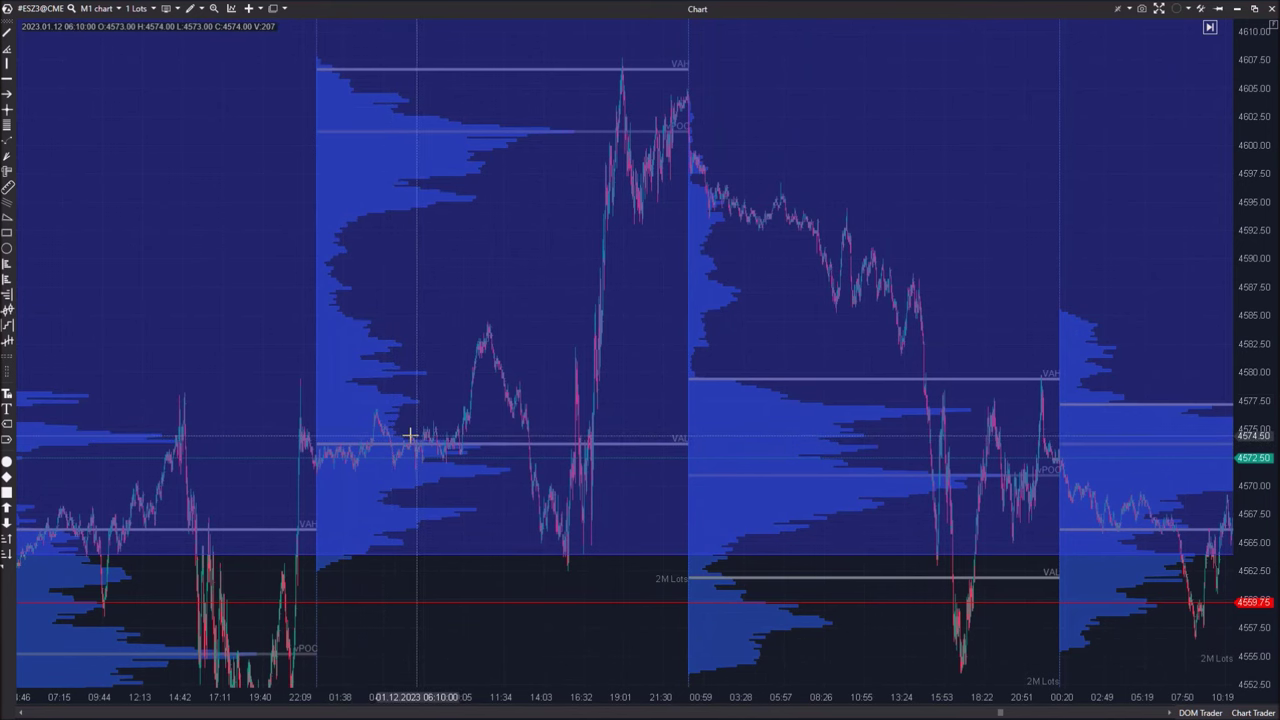
drag(528, 697, 437, 697)
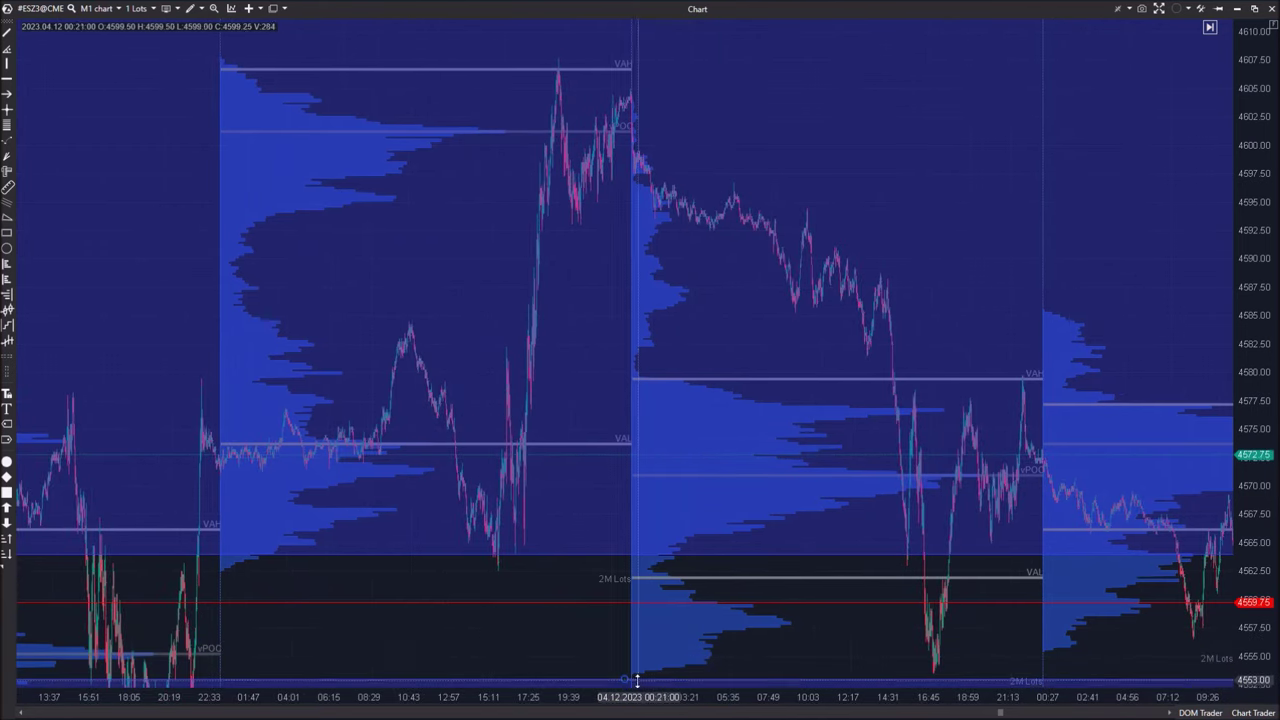
drag(443, 631, 706, 654)
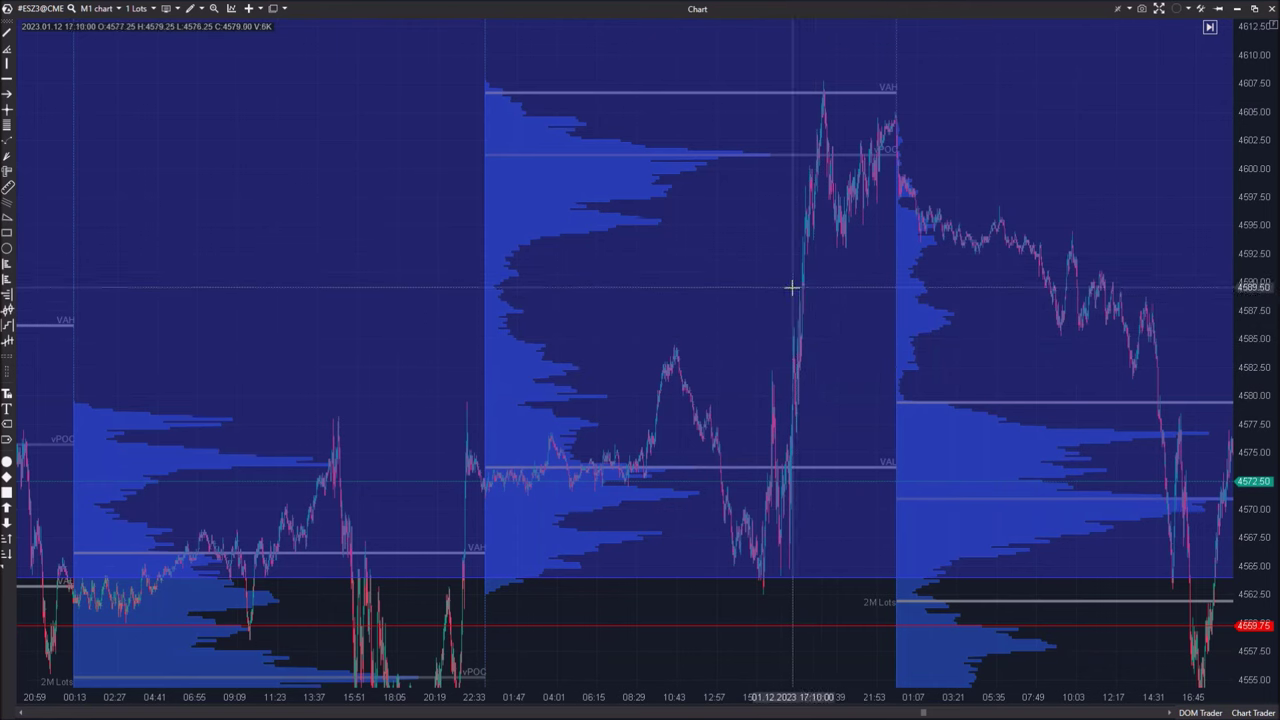
drag(638, 318, 509, 351)
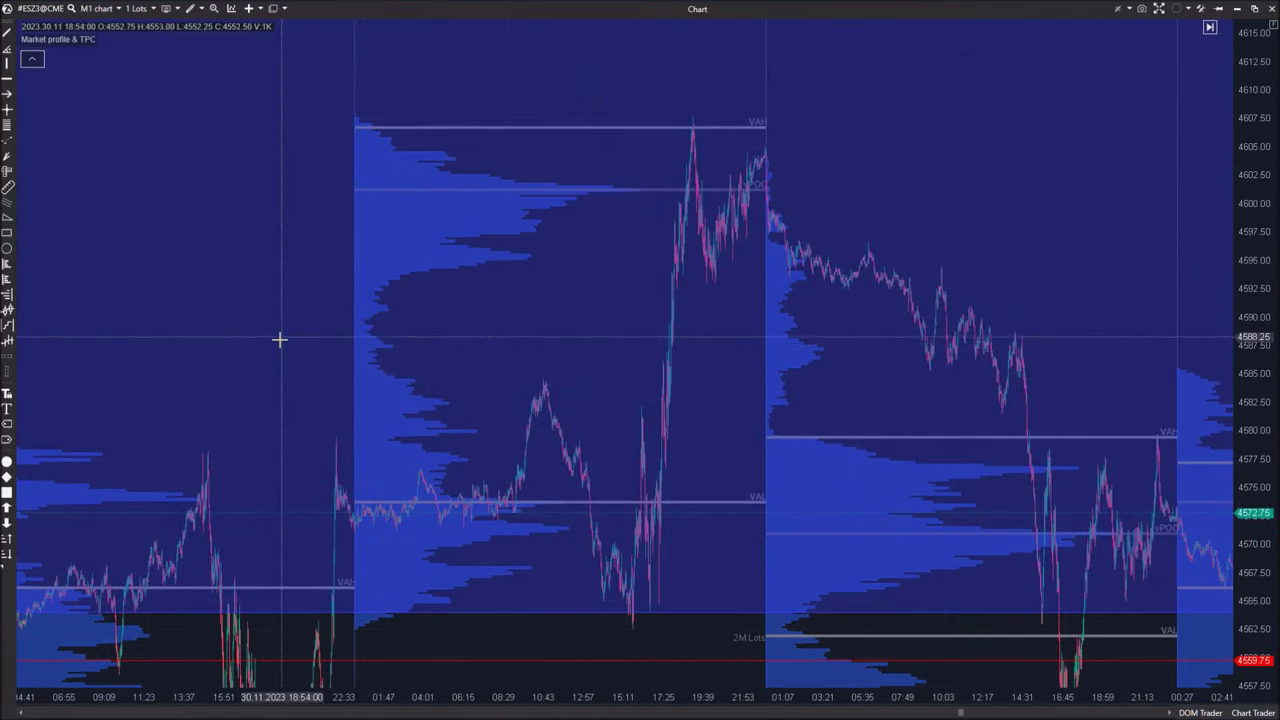
drag(512, 306, 499, 307)
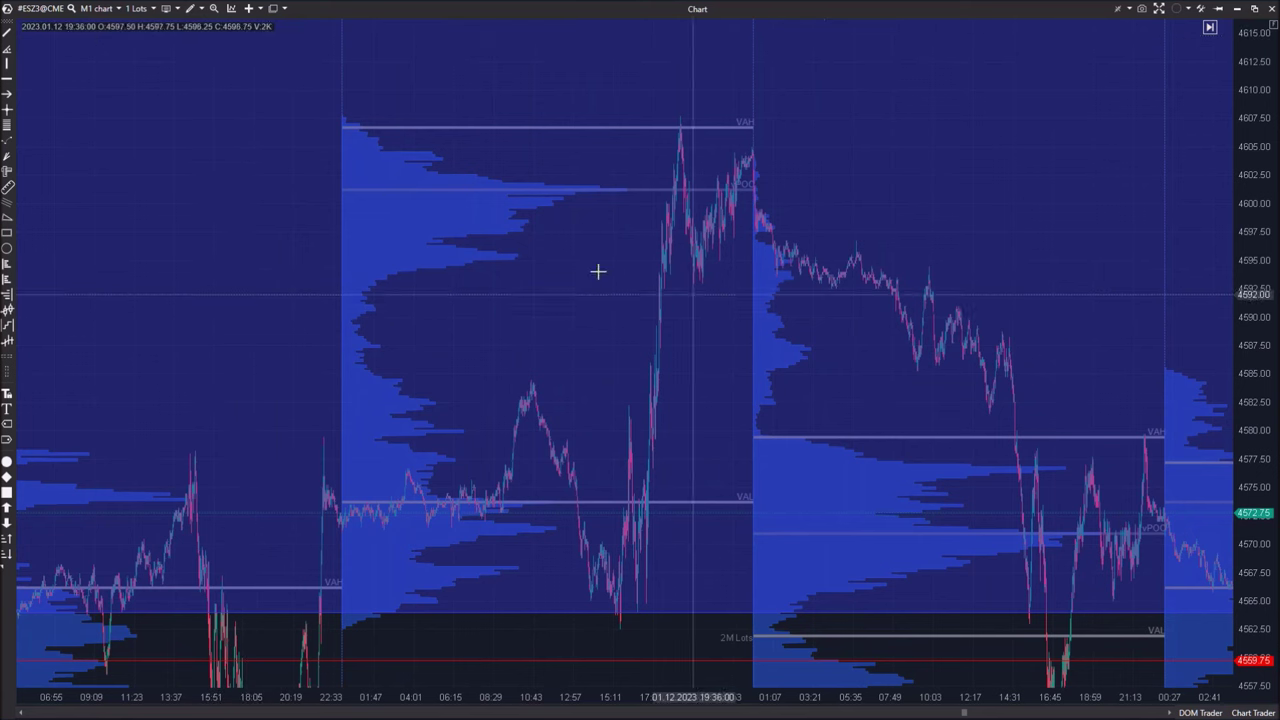
drag(471, 543, 763, 369)
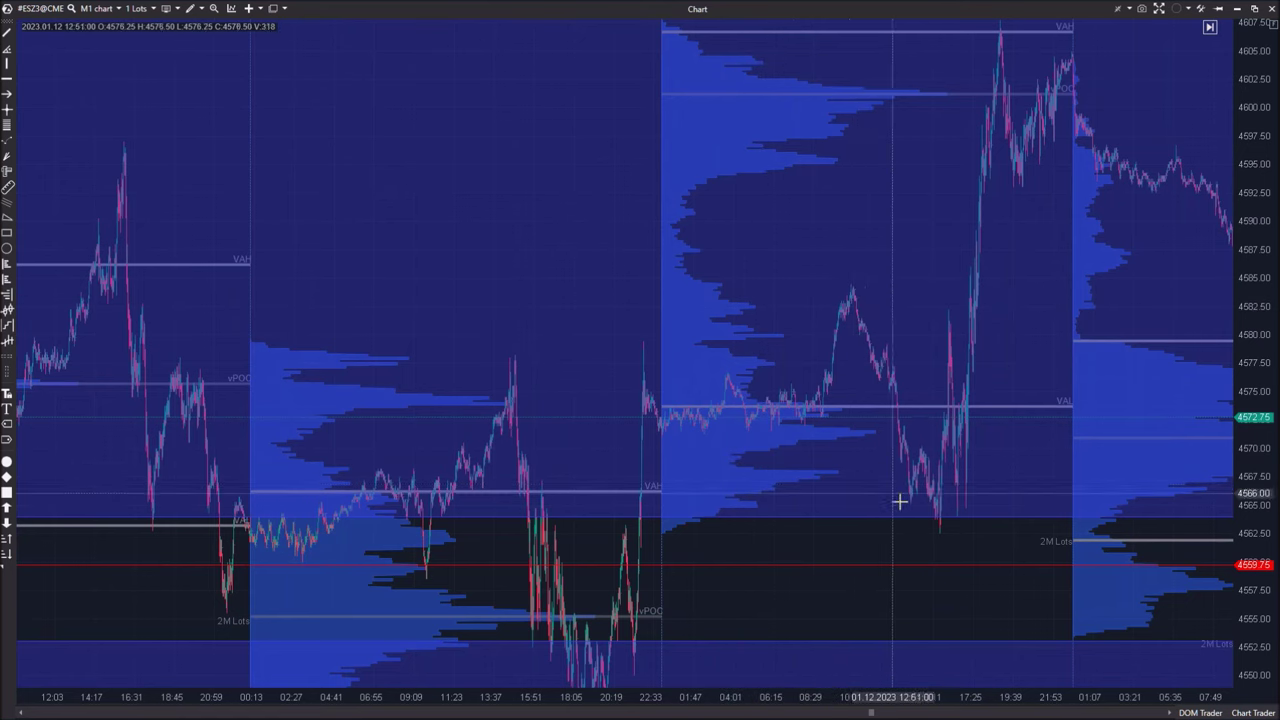
drag(935, 497, 820, 486)
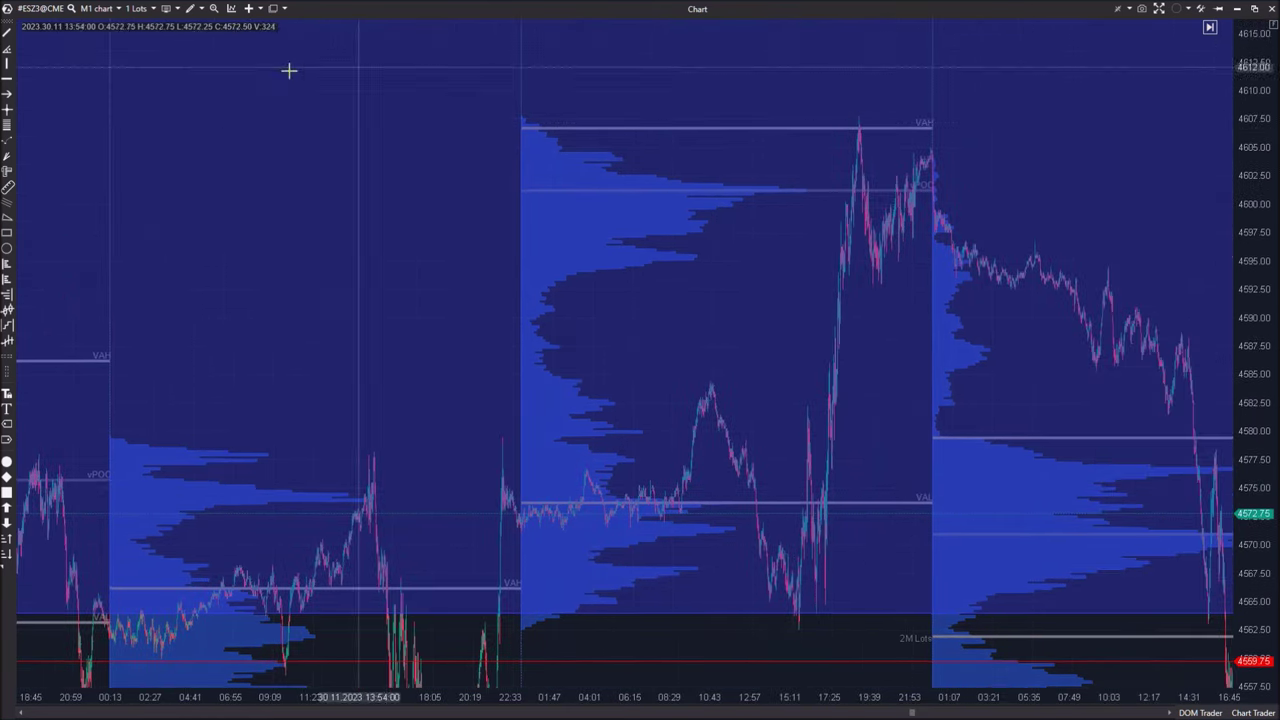
- Draw a volume profile over the 1 December evening consolidation after the rally, spanning about 4593 to 4606
click(200, 8)
click(254, 270)
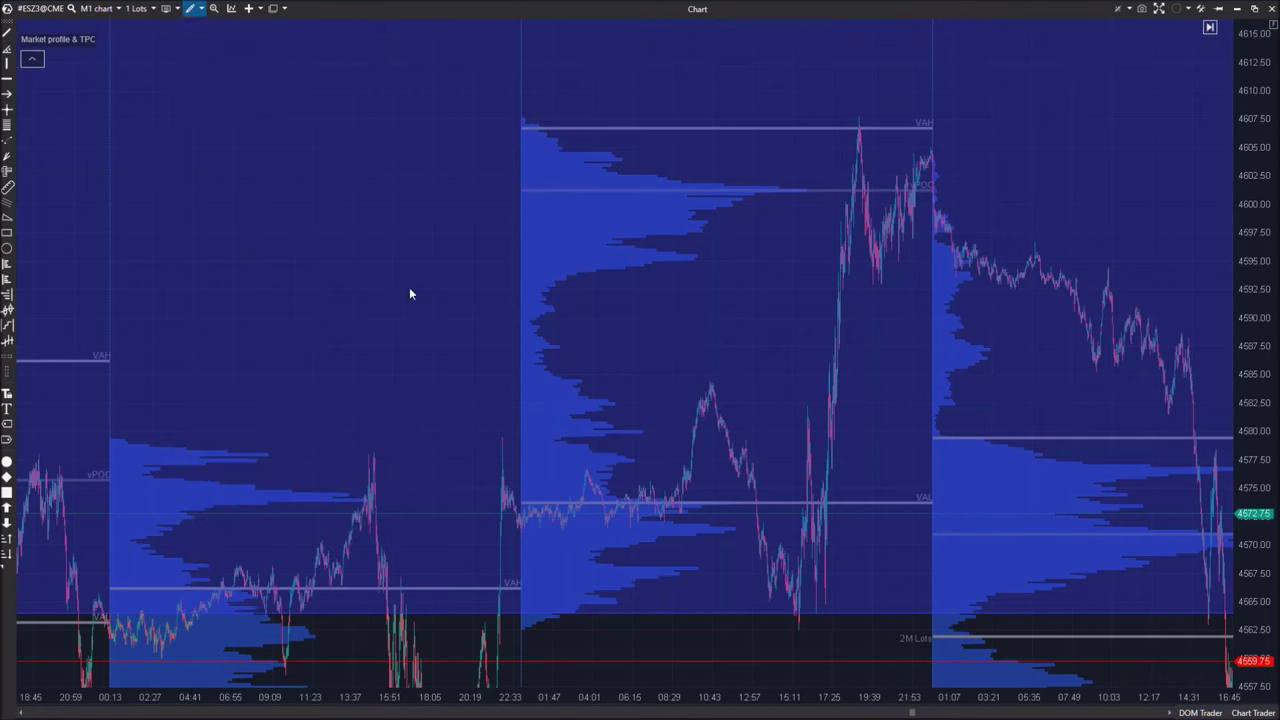
drag(821, 137, 924, 293)
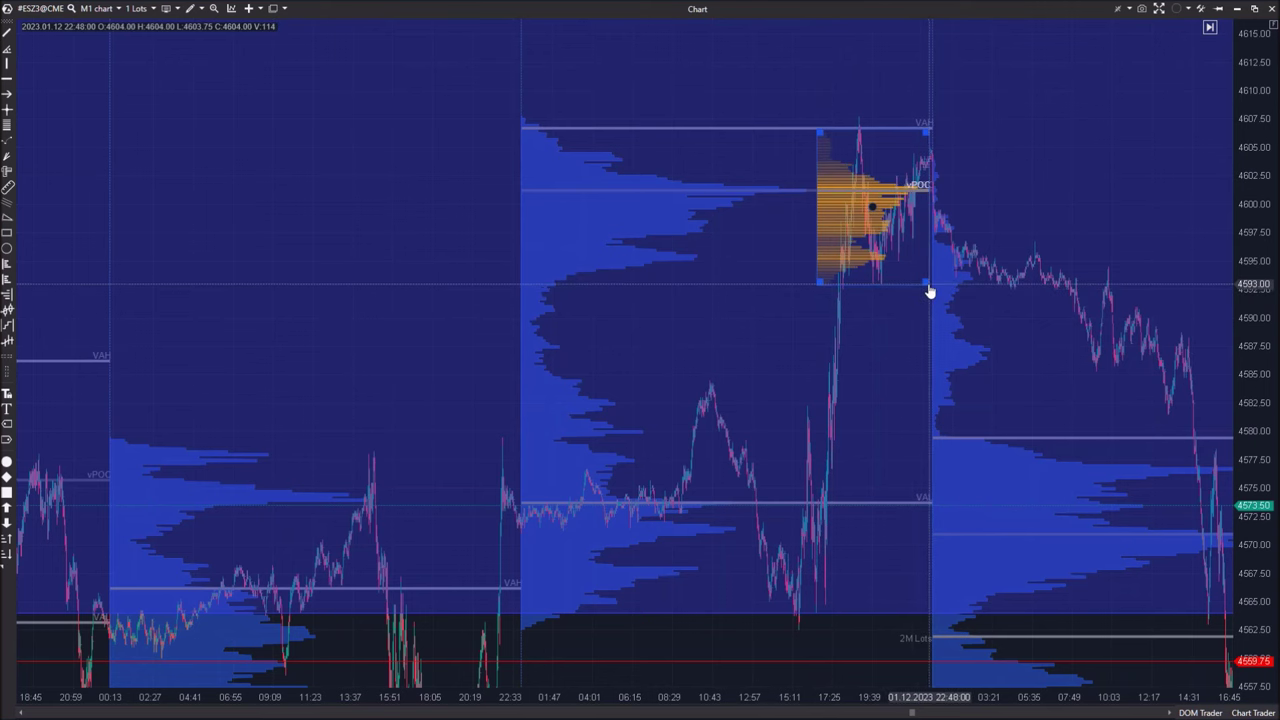
- Draw a second volume profile over the lower 1 December consolidation before the rally, spanning about 4563 to 4584
drag(877, 360, 765, 330)
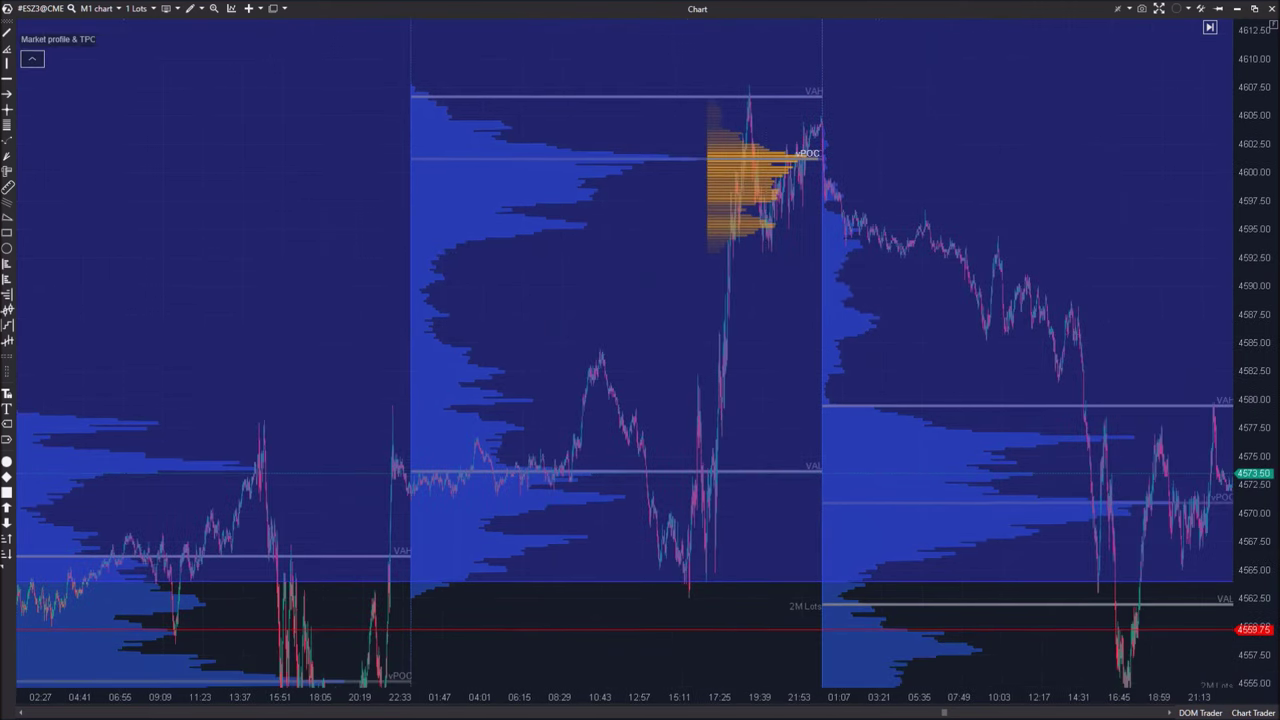
click(190, 8)
click(275, 271)
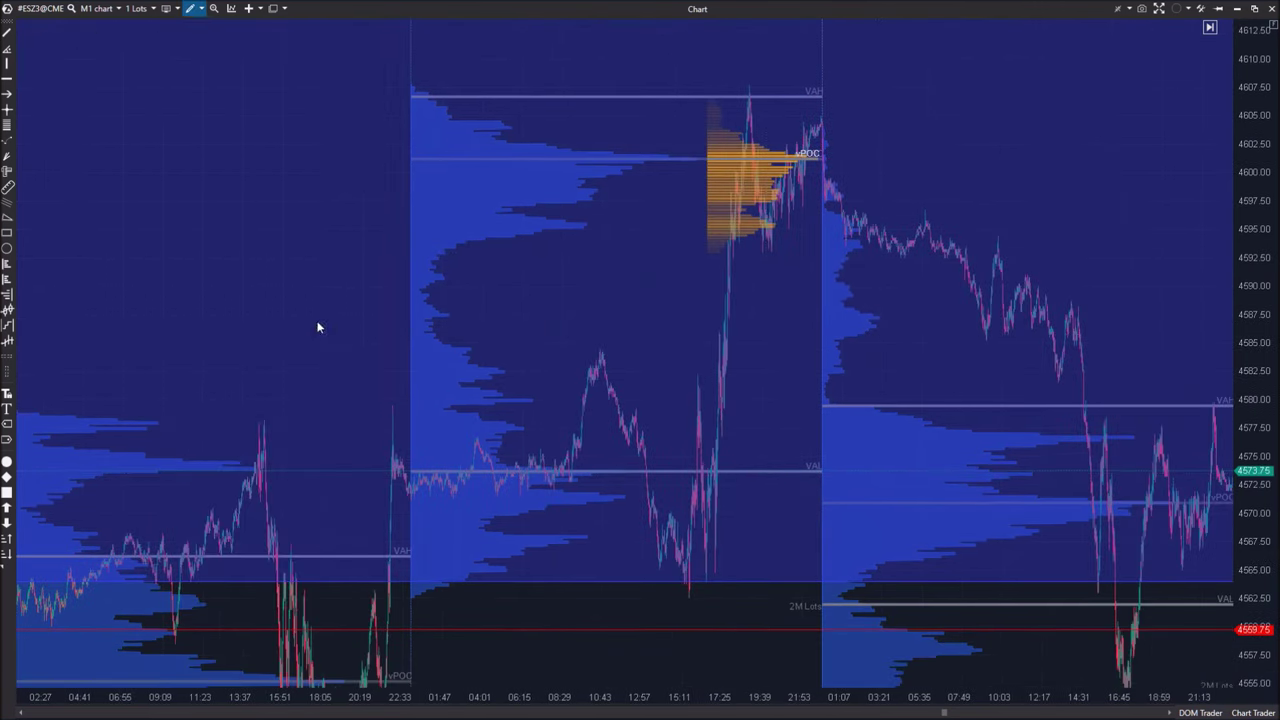
drag(452, 452, 633, 588)
drag(452, 452, 419, 358)
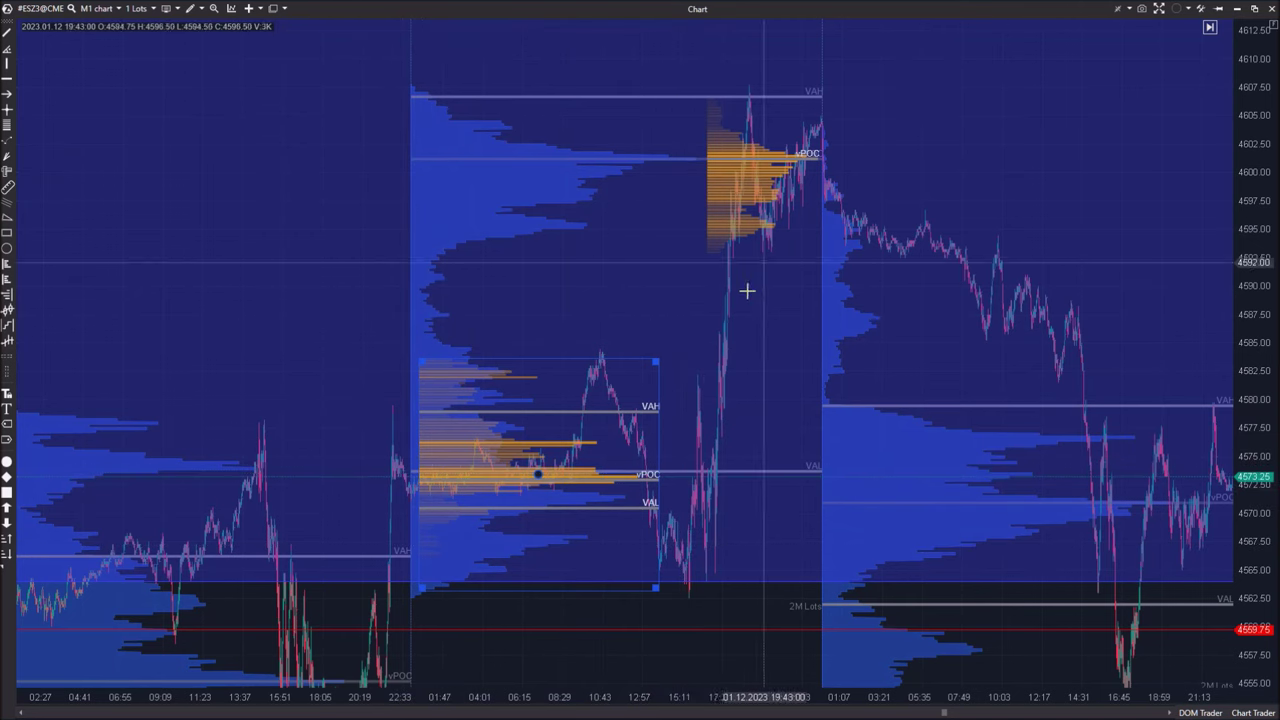
- Examine the 27 November 2023 daily volume profile and the price action within its value area on the M1 chart
drag(476, 611, 859, 194)
drag(371, 599, 763, 719)
drag(466, 506, 909, 589)
drag(489, 657, 720, 576)
scroll(659, 598, up, 3)
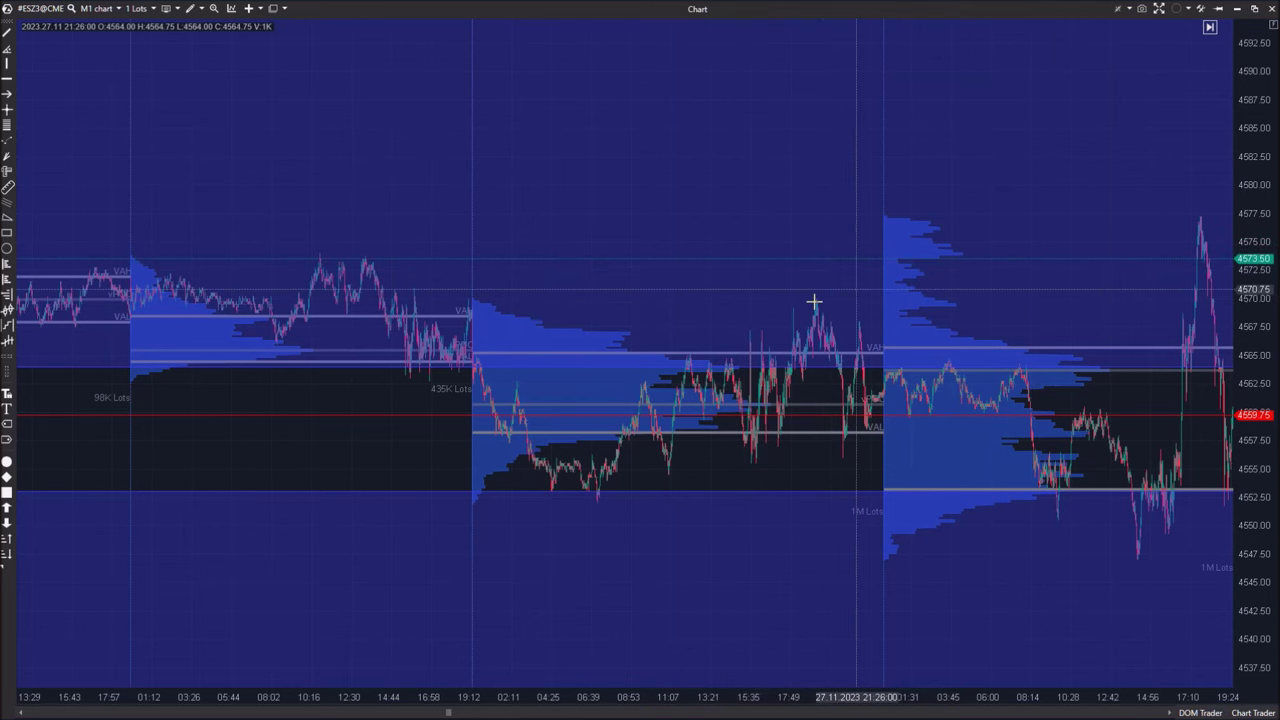
drag(1260, 565, 1222, 48)
drag(805, 477, 841, 495)
drag(686, 694, 575, 692)
drag(594, 563, 707, 490)
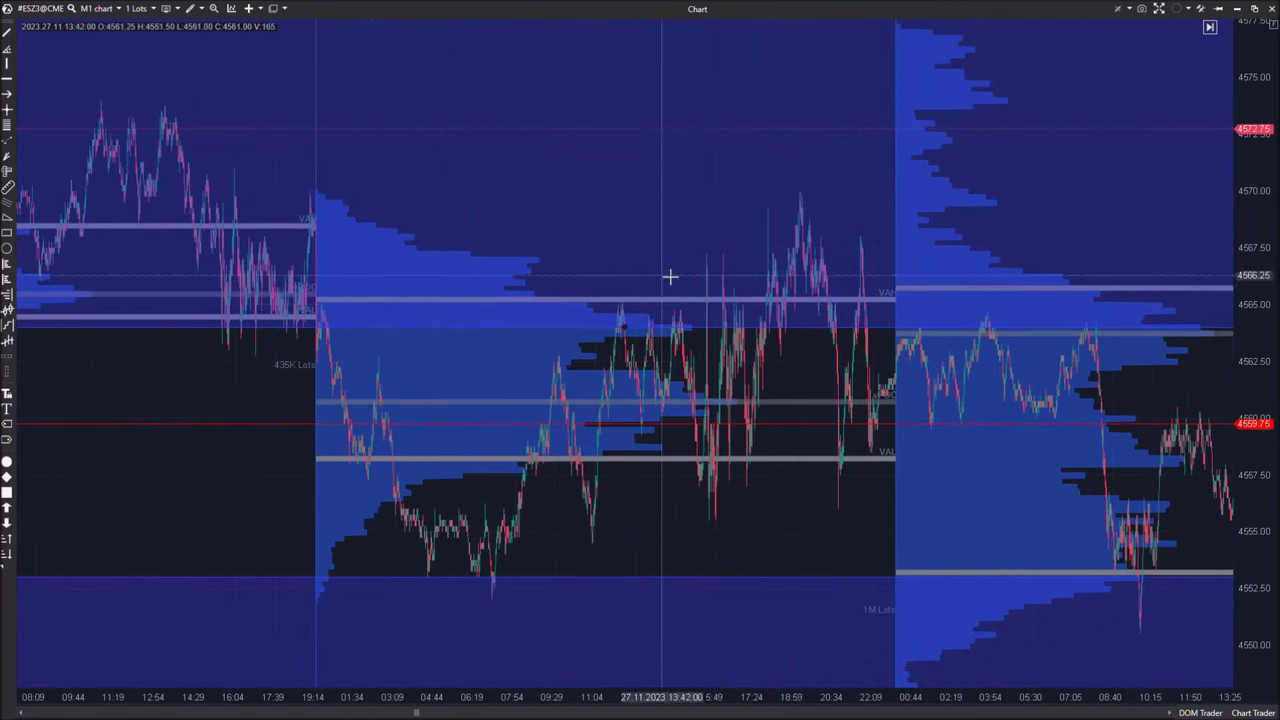
drag(569, 336, 444, 312)
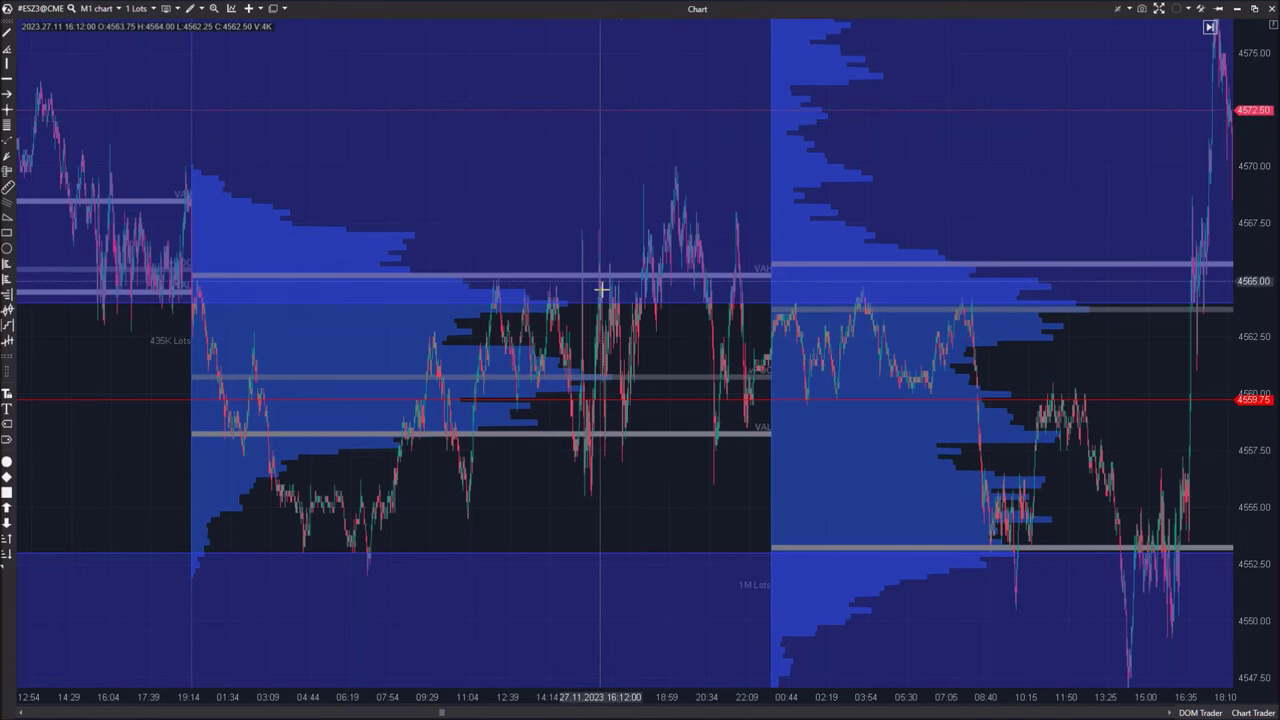
drag(627, 257, 550, 150)
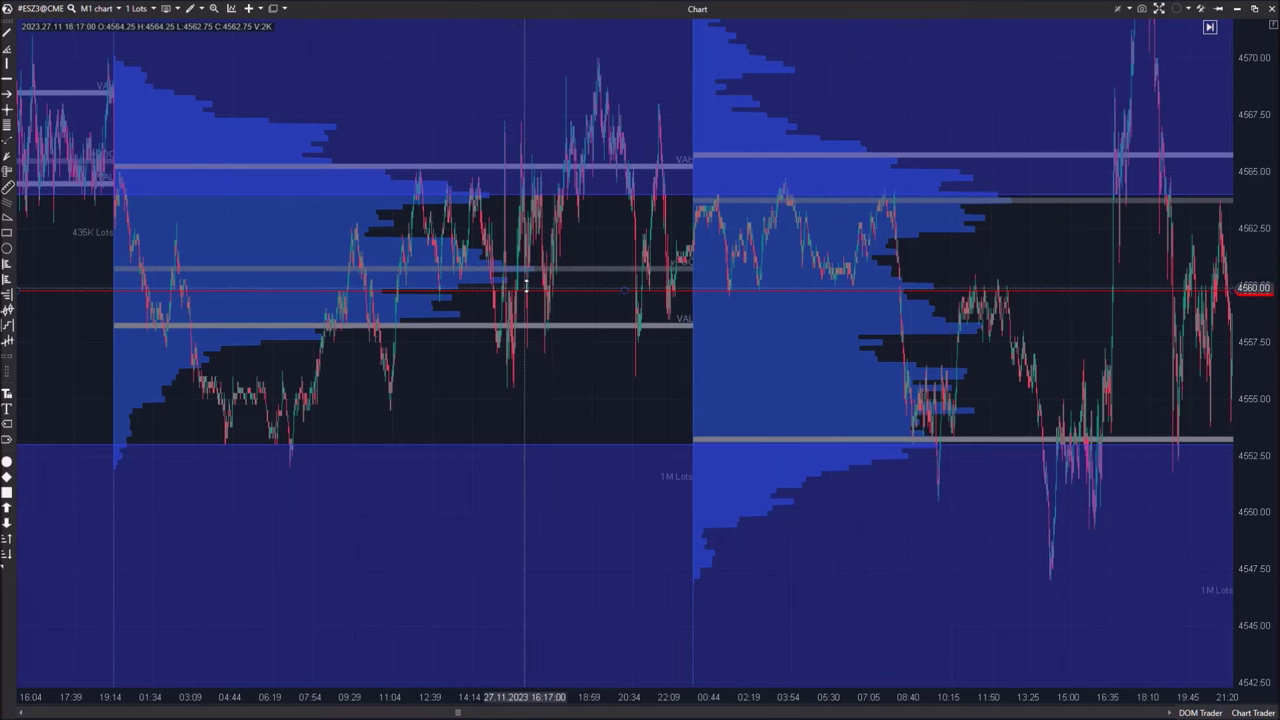
- Draw a Fibonacci retracement across the 27 November value area, from about 4565.00 near the VAH to about 4558.00 near the VAL
drag(511, 466, 659, 421)
drag(1266, 483, 1249, 343)
drag(403, 447, 419, 516)
drag(1260, 172, 1261, 345)
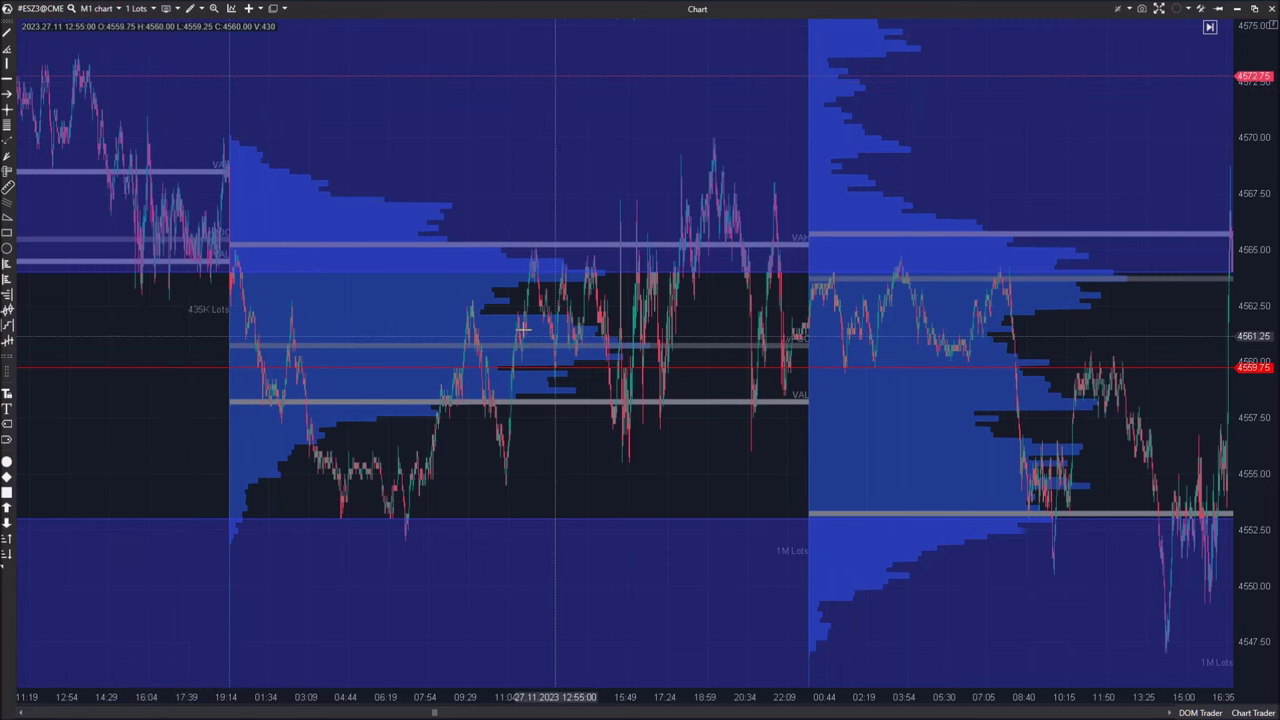
drag(450, 518, 420, 518)
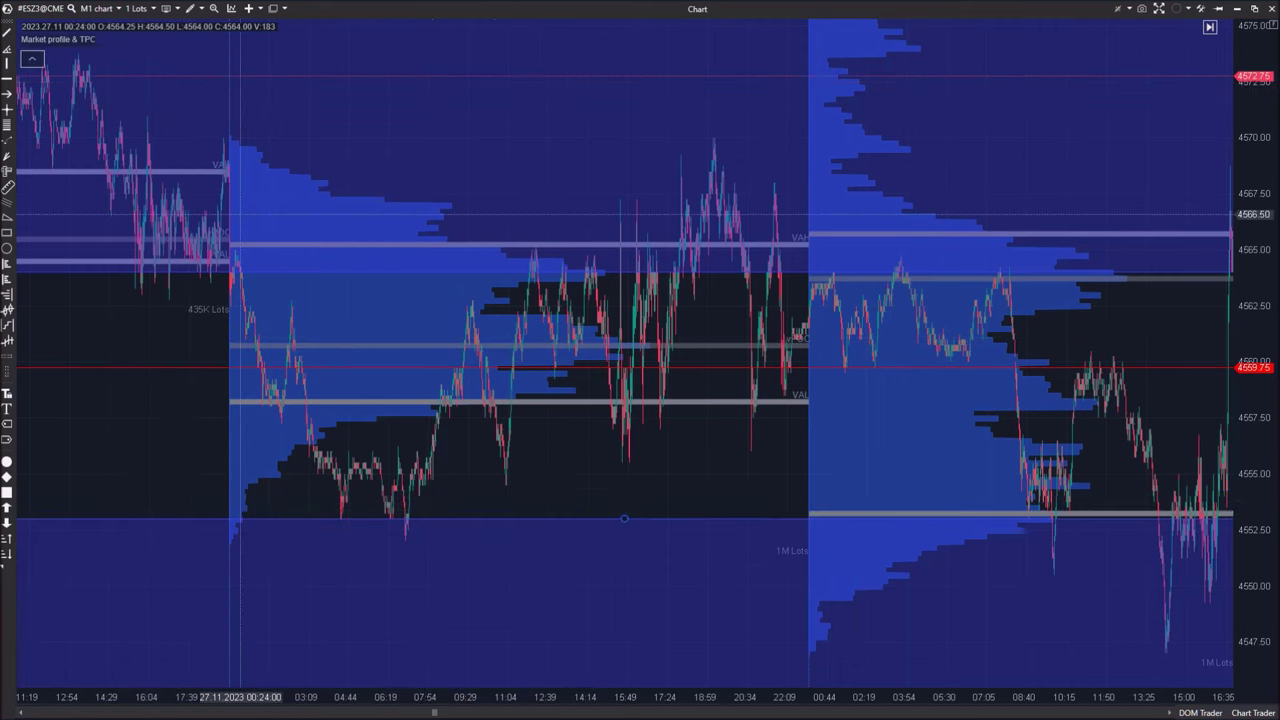
click(200, 8)
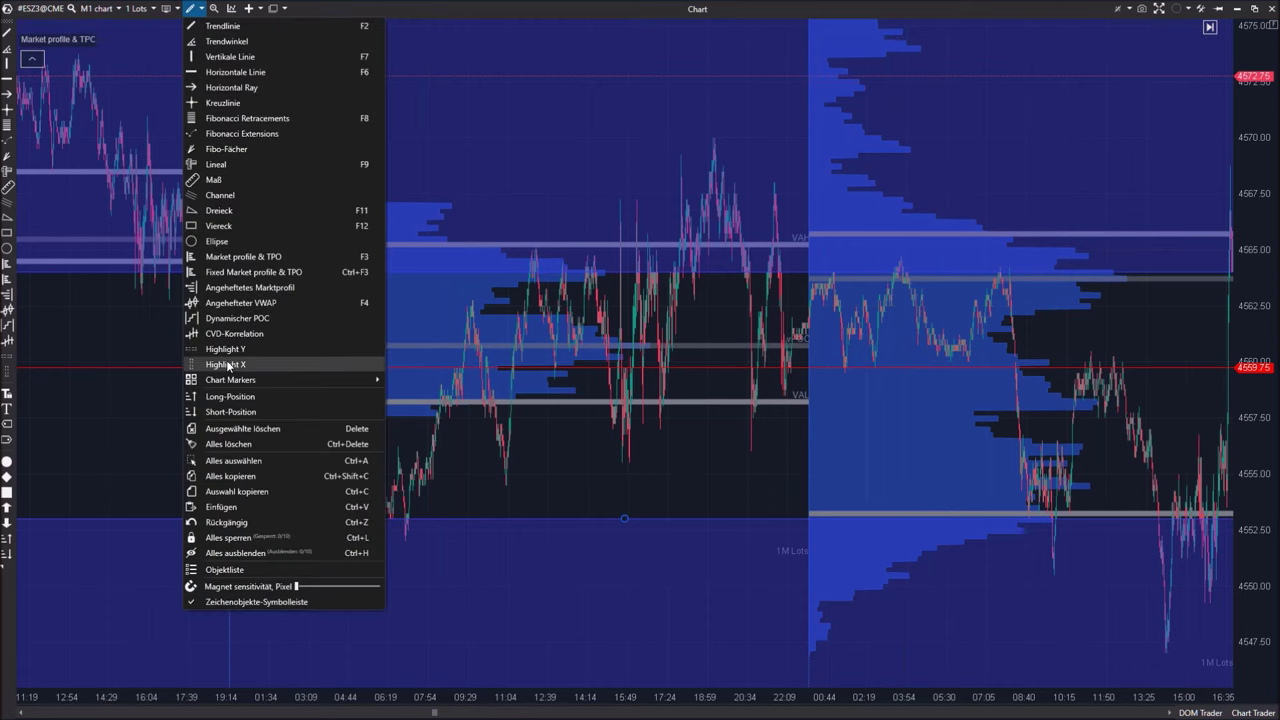
click(262, 121)
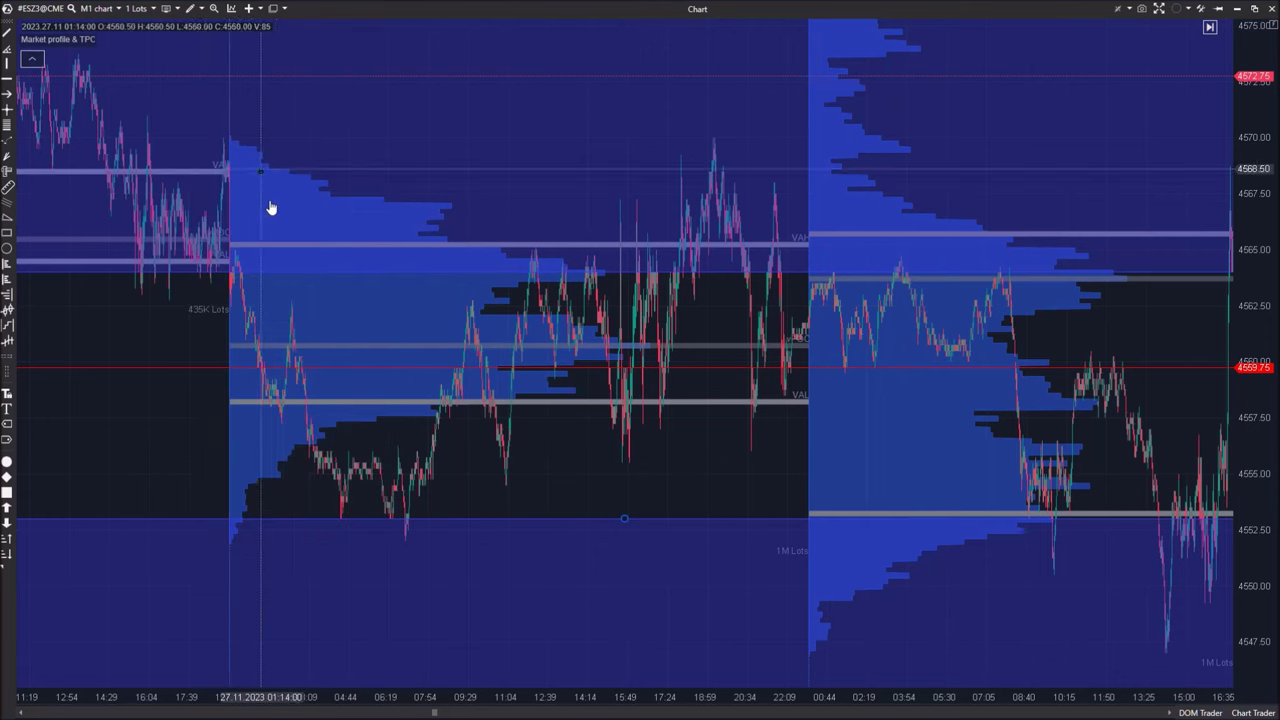
drag(344, 337, 720, 410)
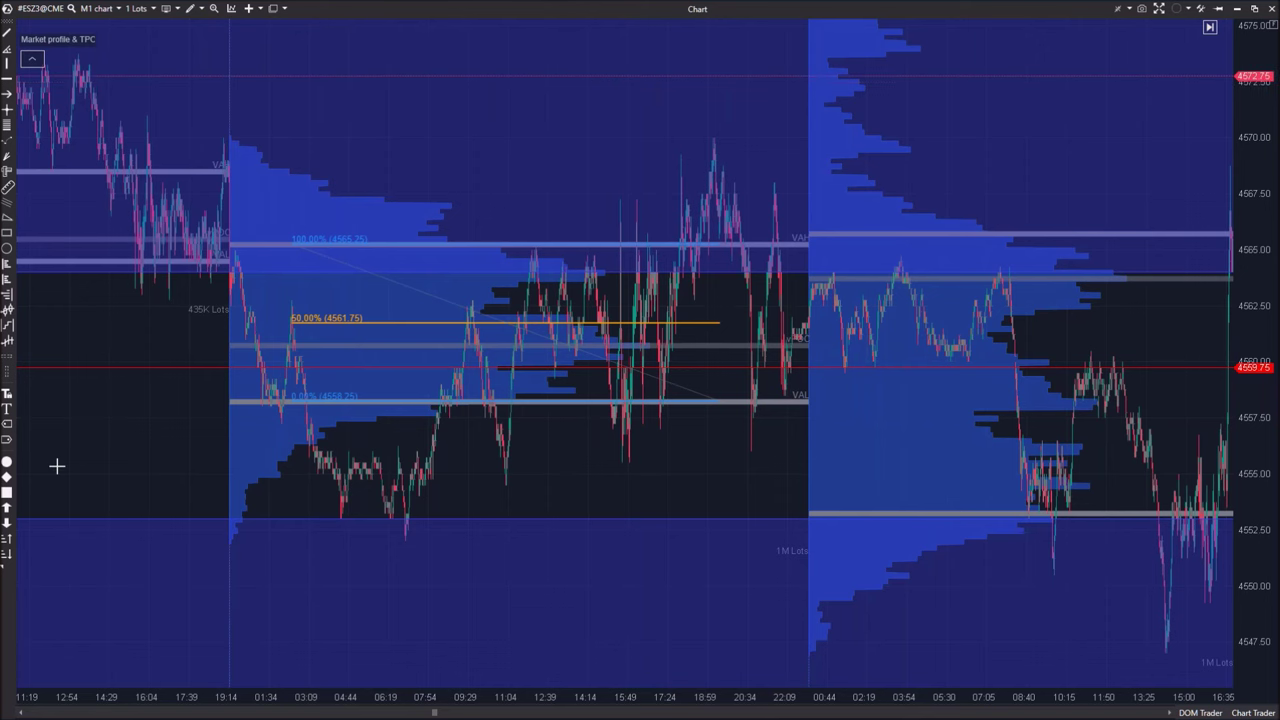
drag(441, 313, 423, 311)
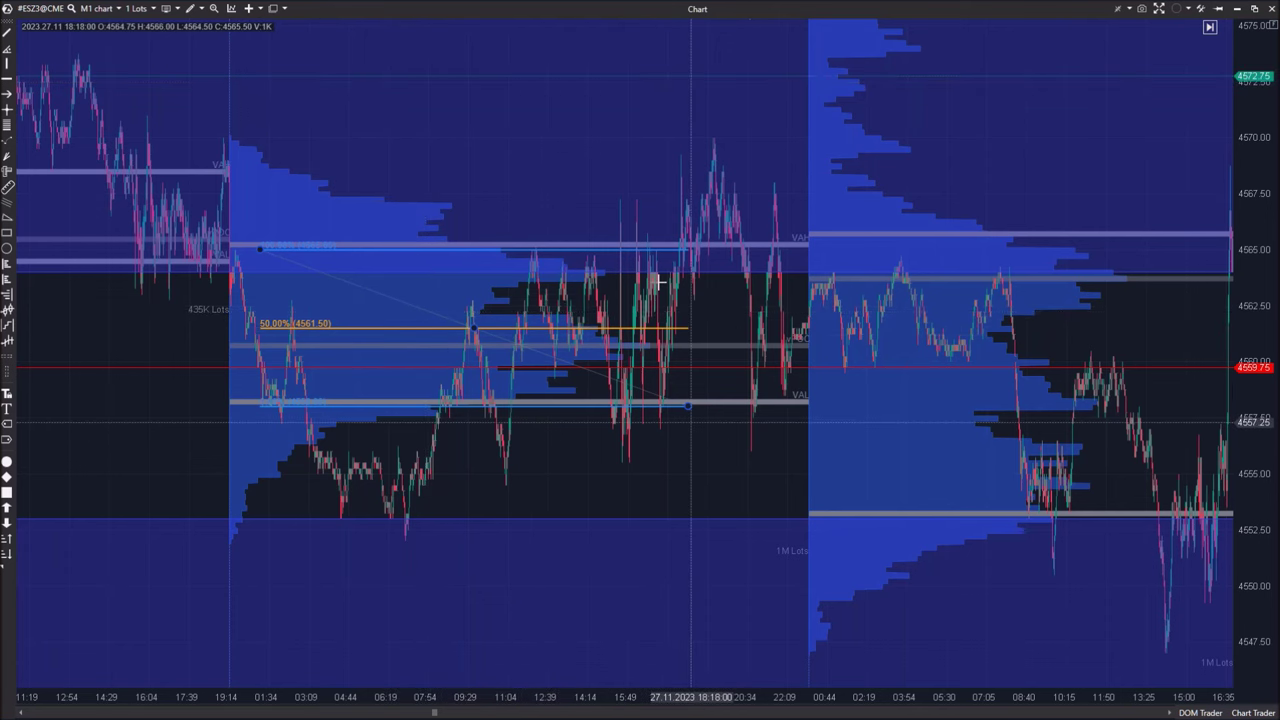
- Examine the 23 and 24 November daily volume profiles, comparing price movement with their VAH, vPOC and VAL lines
drag(430, 443, 1138, 629)
drag(395, 553, 757, 553)
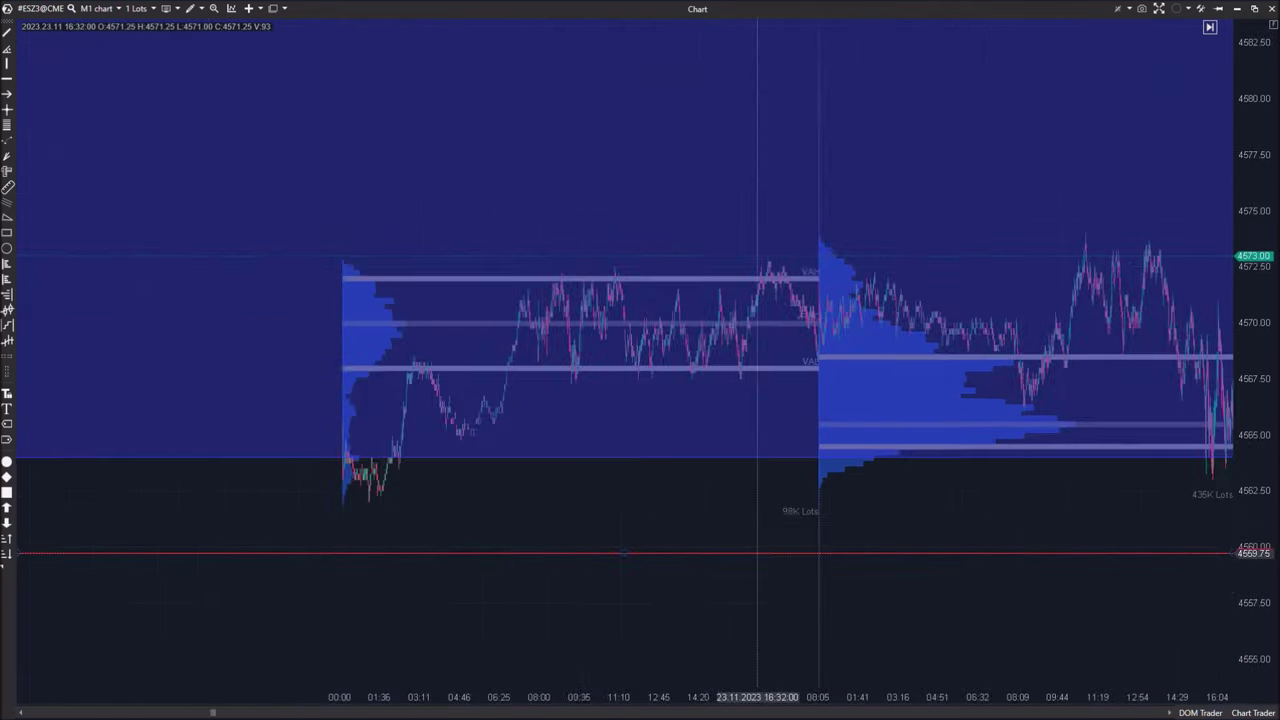
scroll(514, 506, down, 5)
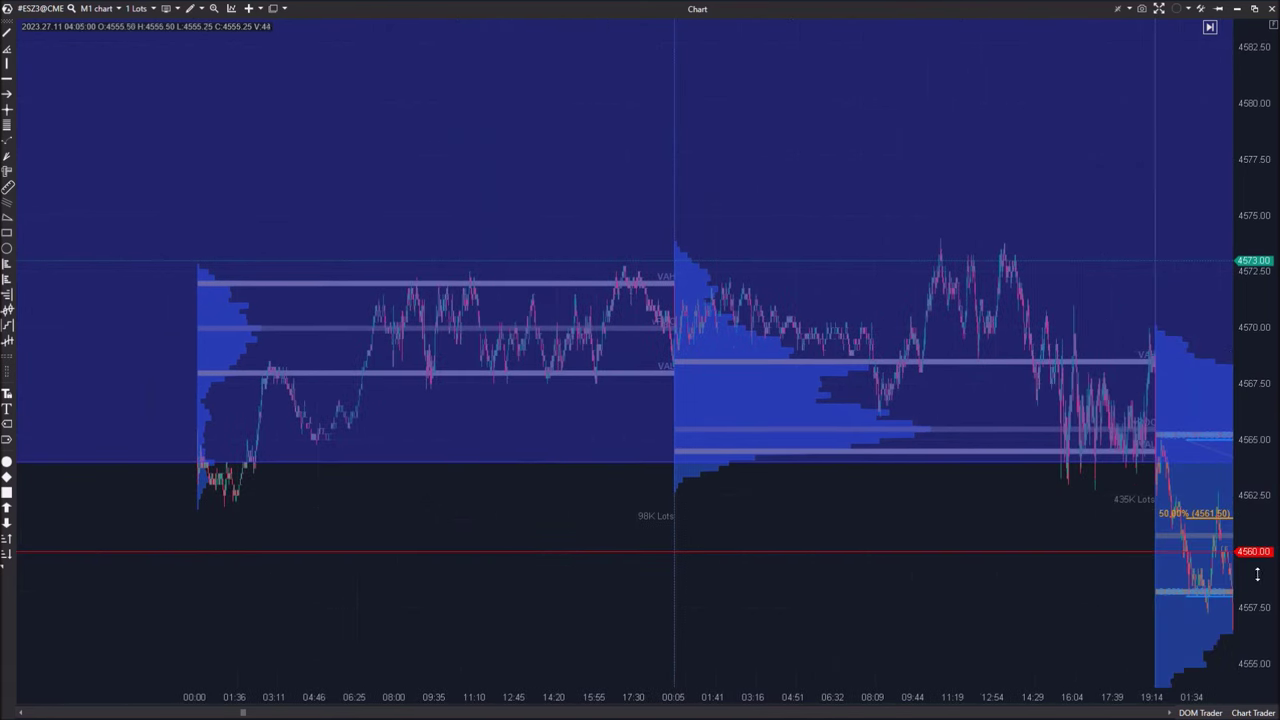
drag(1257, 563, 1183, 217)
drag(297, 411, 483, 623)
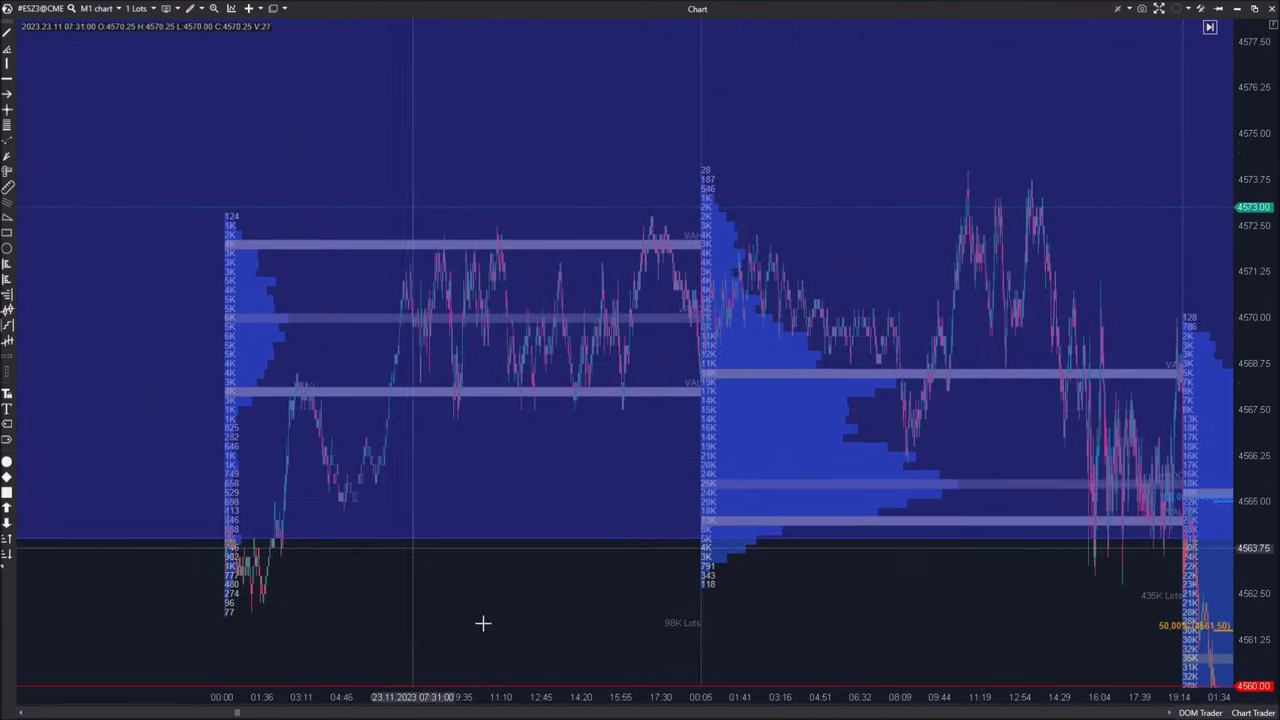
drag(453, 695, 290, 694)
drag(332, 568, 723, 550)
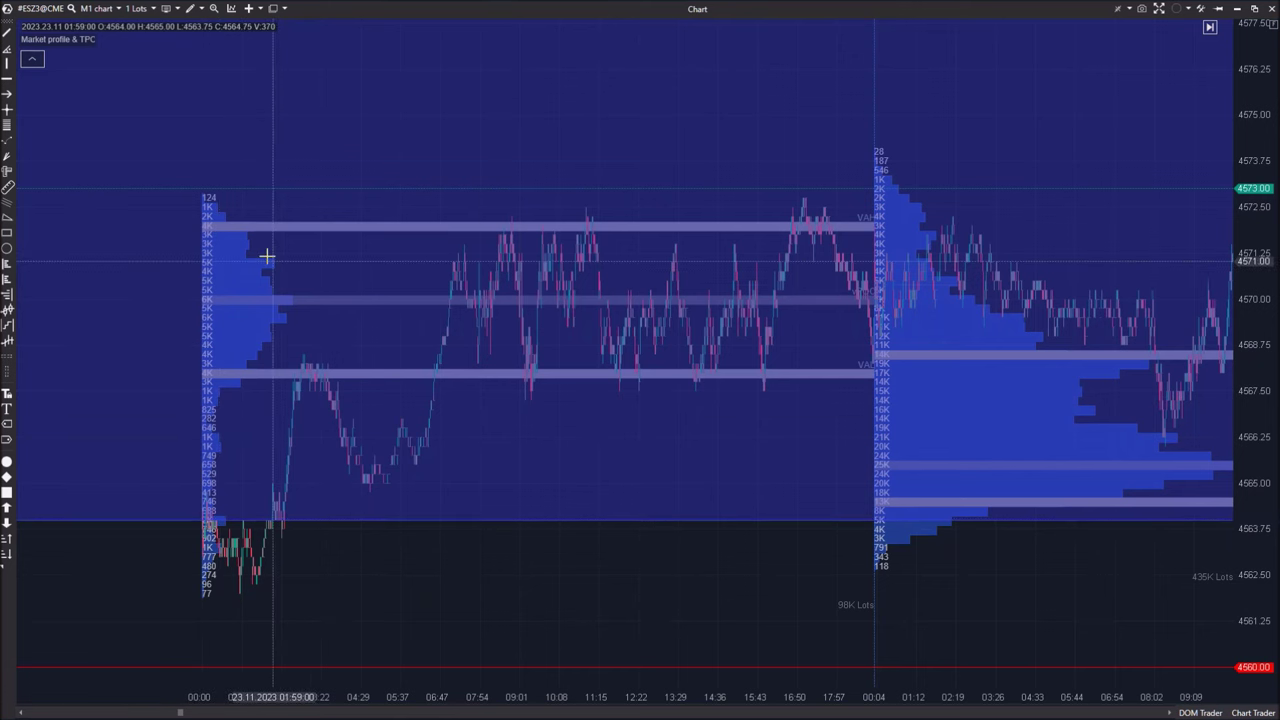
drag(589, 331, 444, 319)
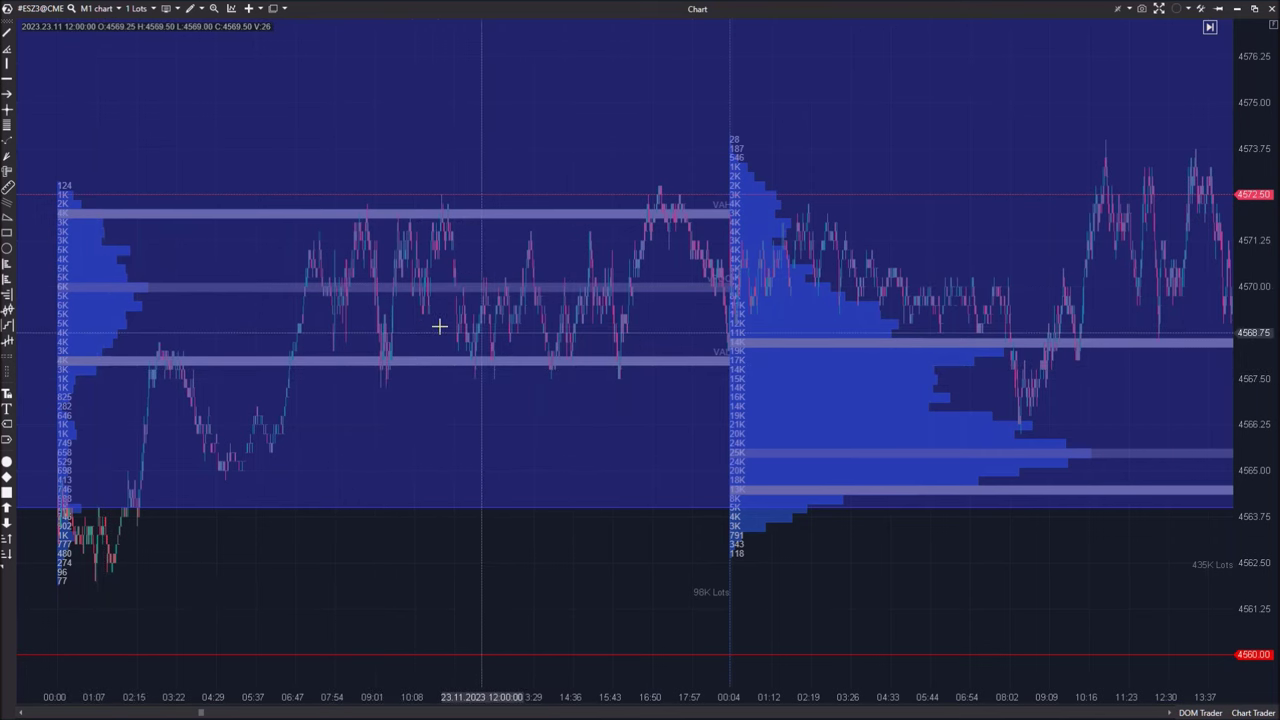
scroll(437, 329, down, 2)
scroll(322, 374, up, 3)
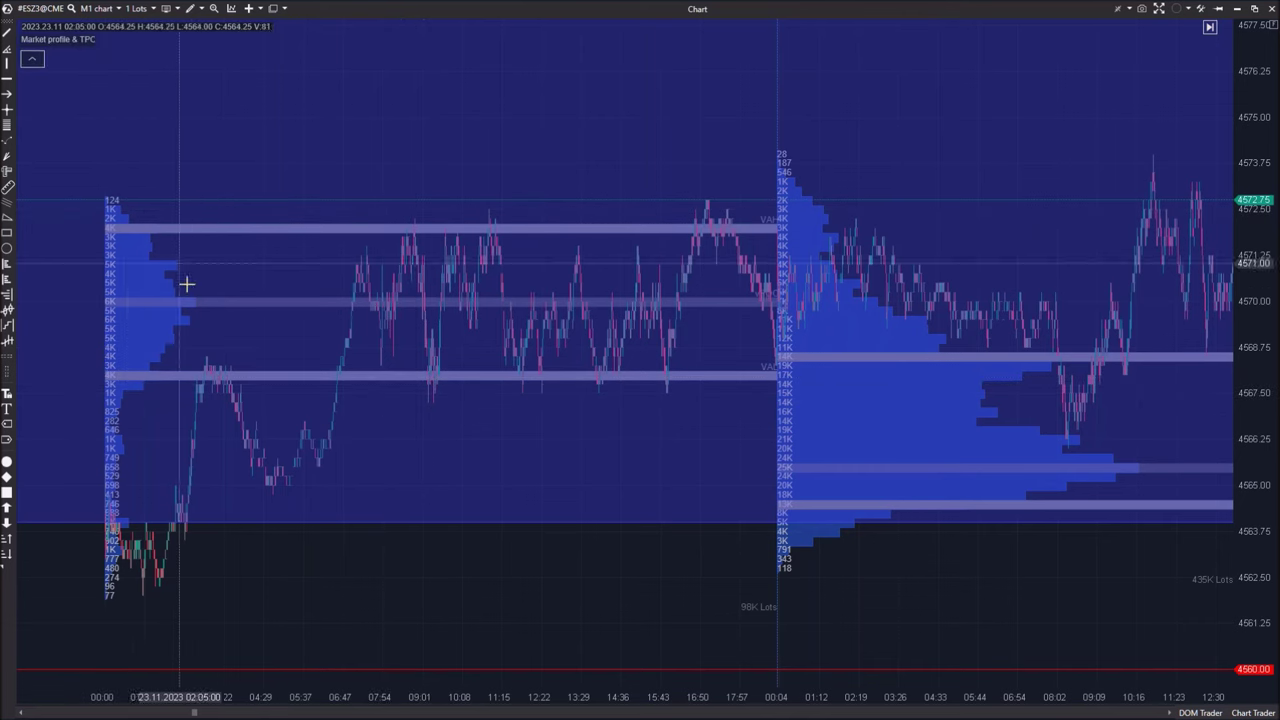
- Examine the daily volume profiles and value areas from 27 to 30 November
drag(830, 397, 252, 100)
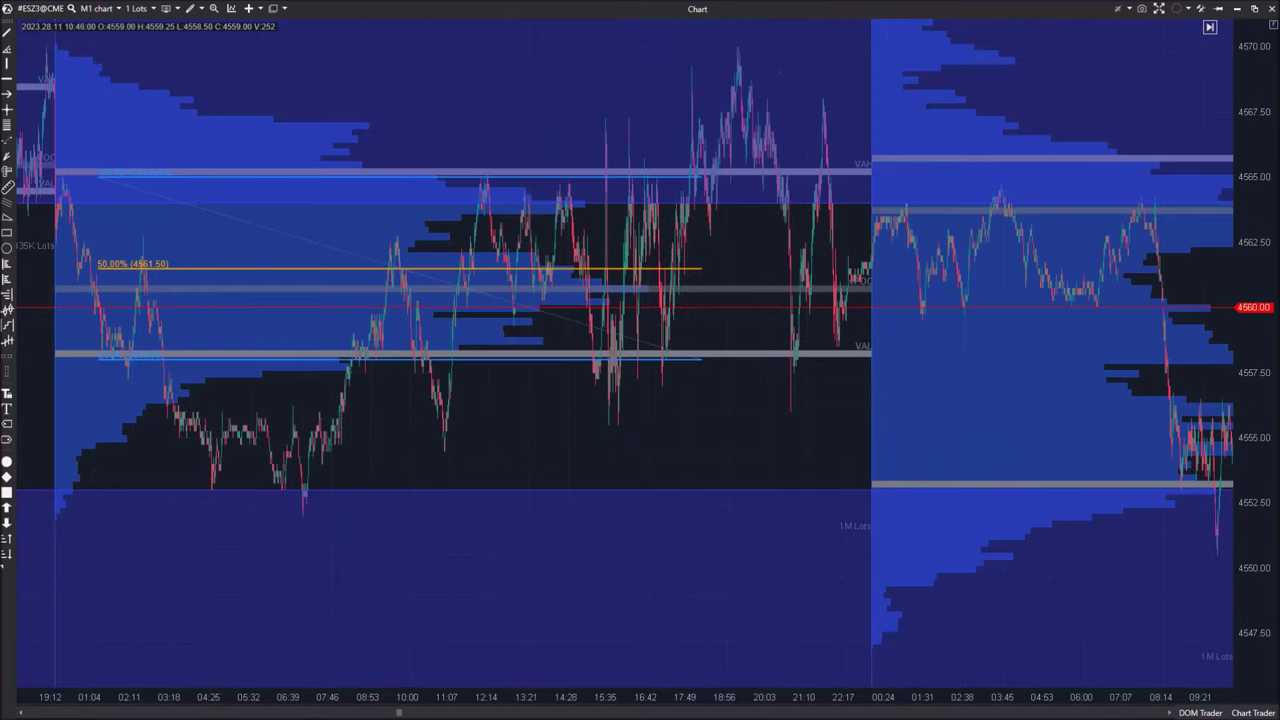
drag(385, 698, 486, 706)
drag(605, 532, 280, 490)
drag(580, 500, 50, 440)
drag(750, 270, 734, 405)
drag(1268, 120, 1270, 577)
drag(989, 545, 906, 642)
scroll(567, 315, down, 2)
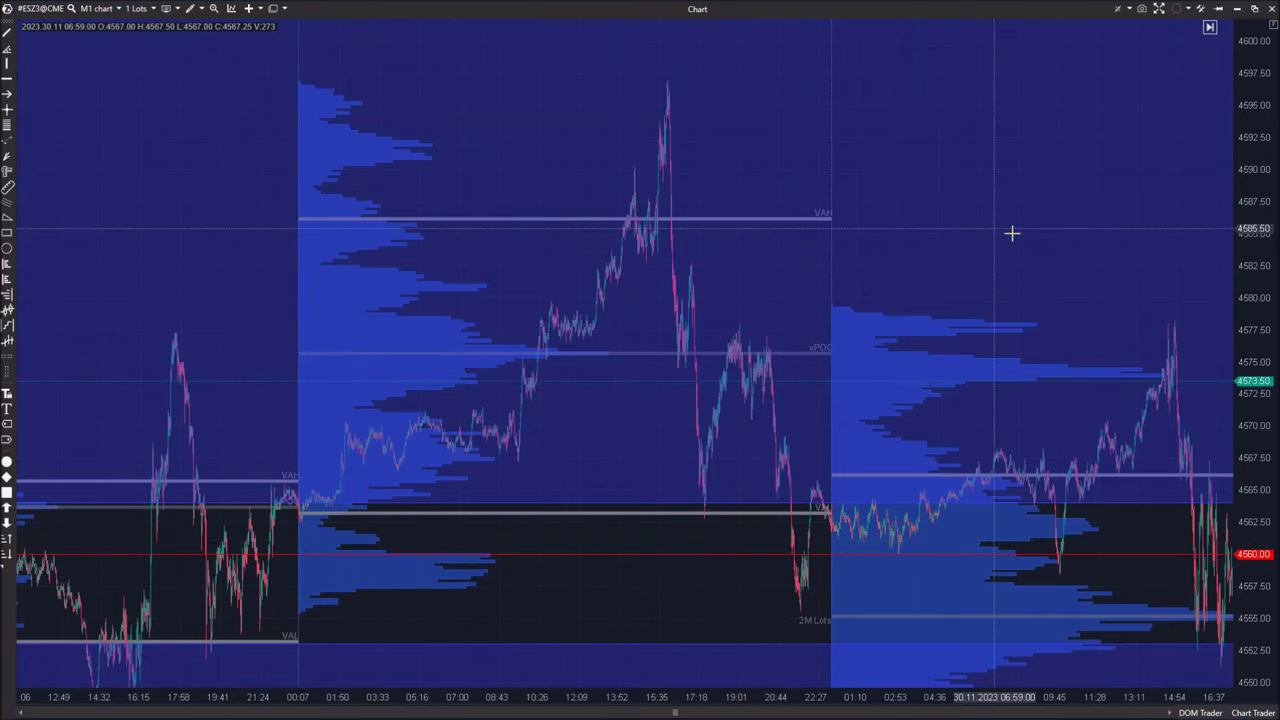
scroll(1037, 229, down, 3)
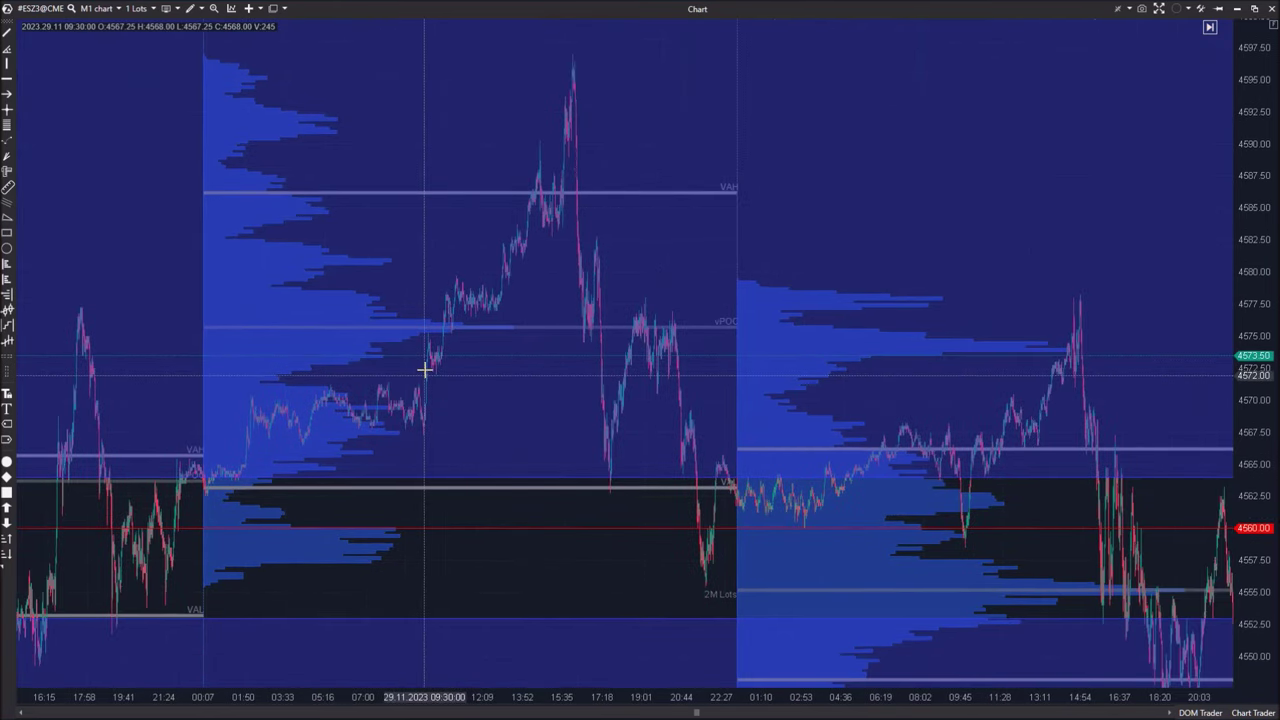
scroll(425, 370, up, 1)
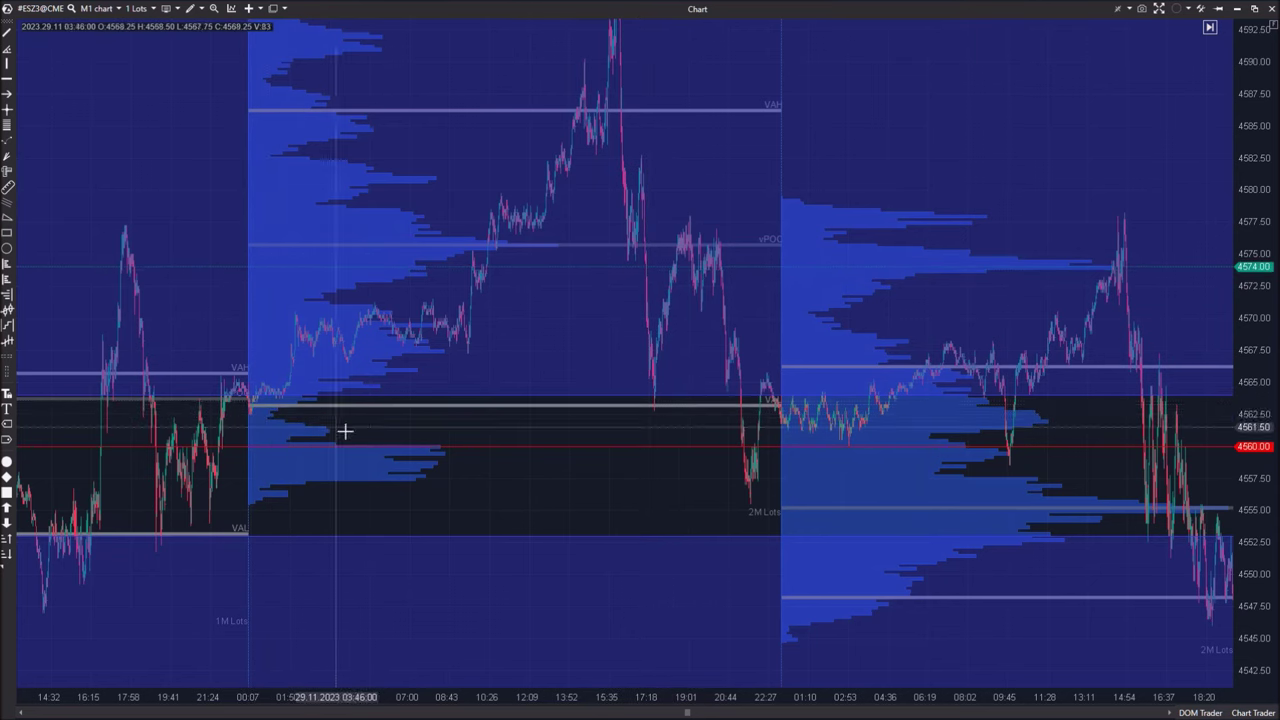
- Raise the upper edge of the lower highlighted zone to the 30 November vPOC at about 4555
drag(439, 402, 60, 308)
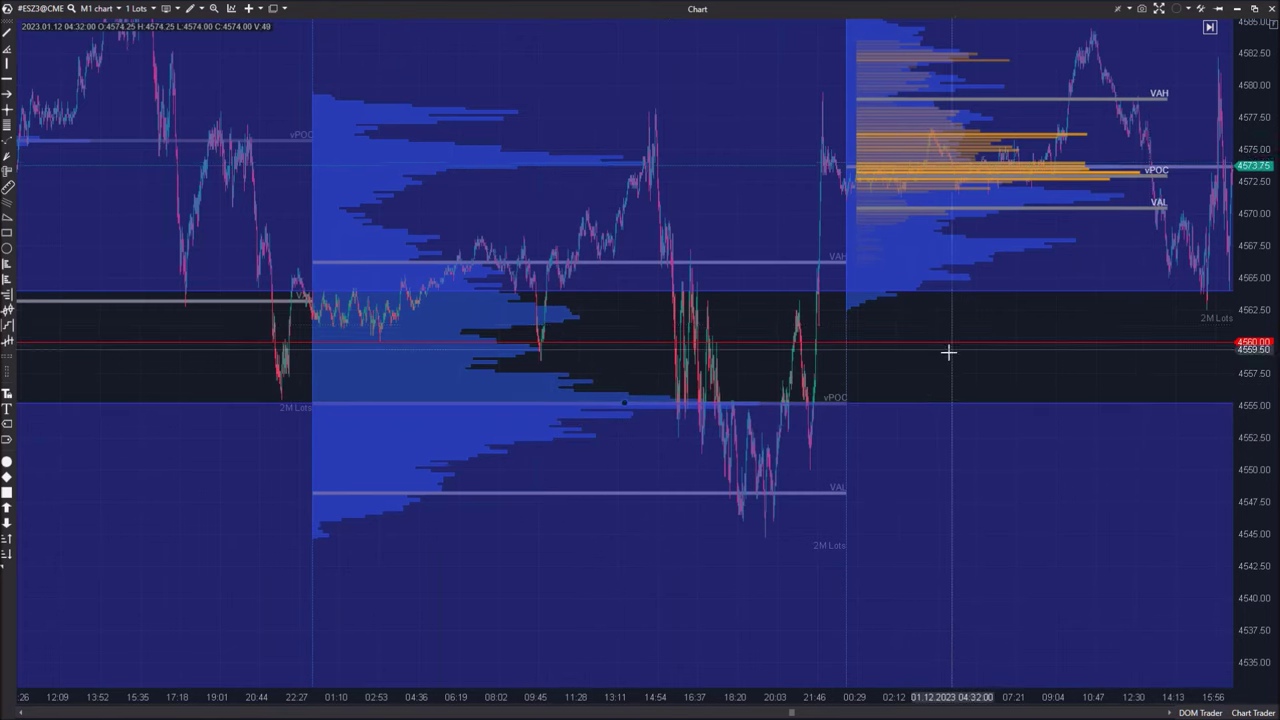
drag(946, 351, 867, 396)
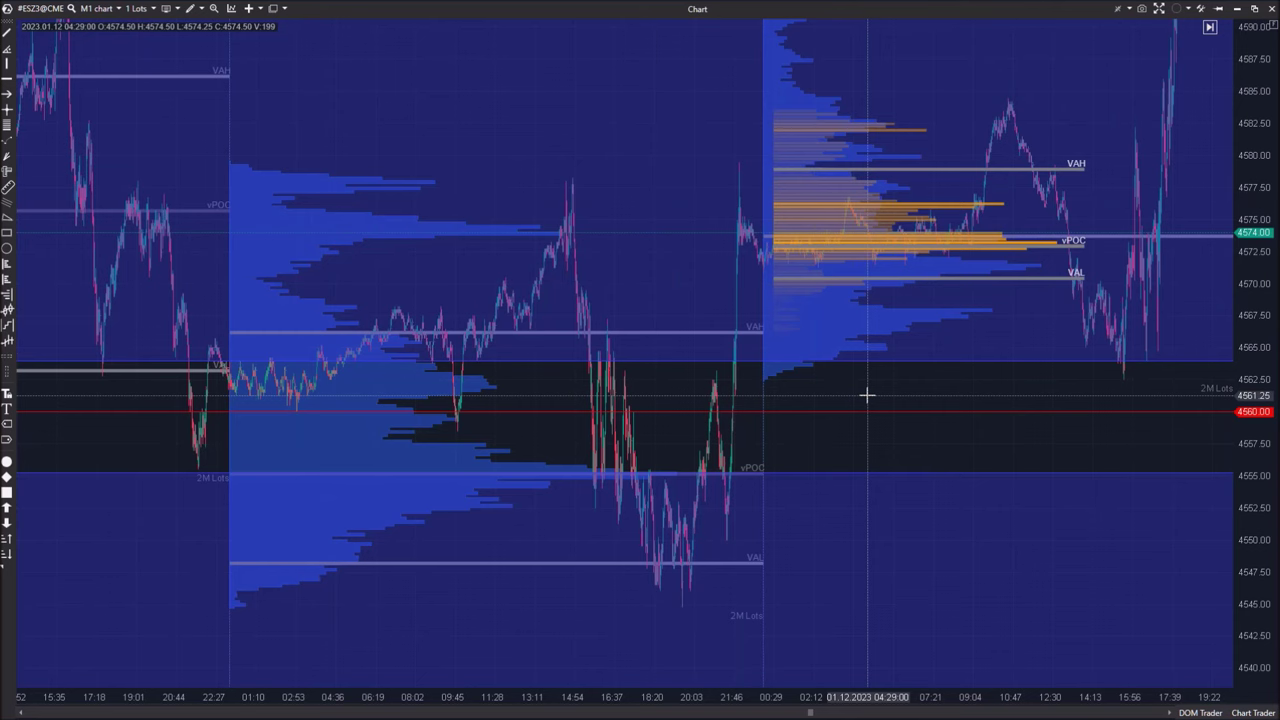
drag(1271, 110, 1265, 420)
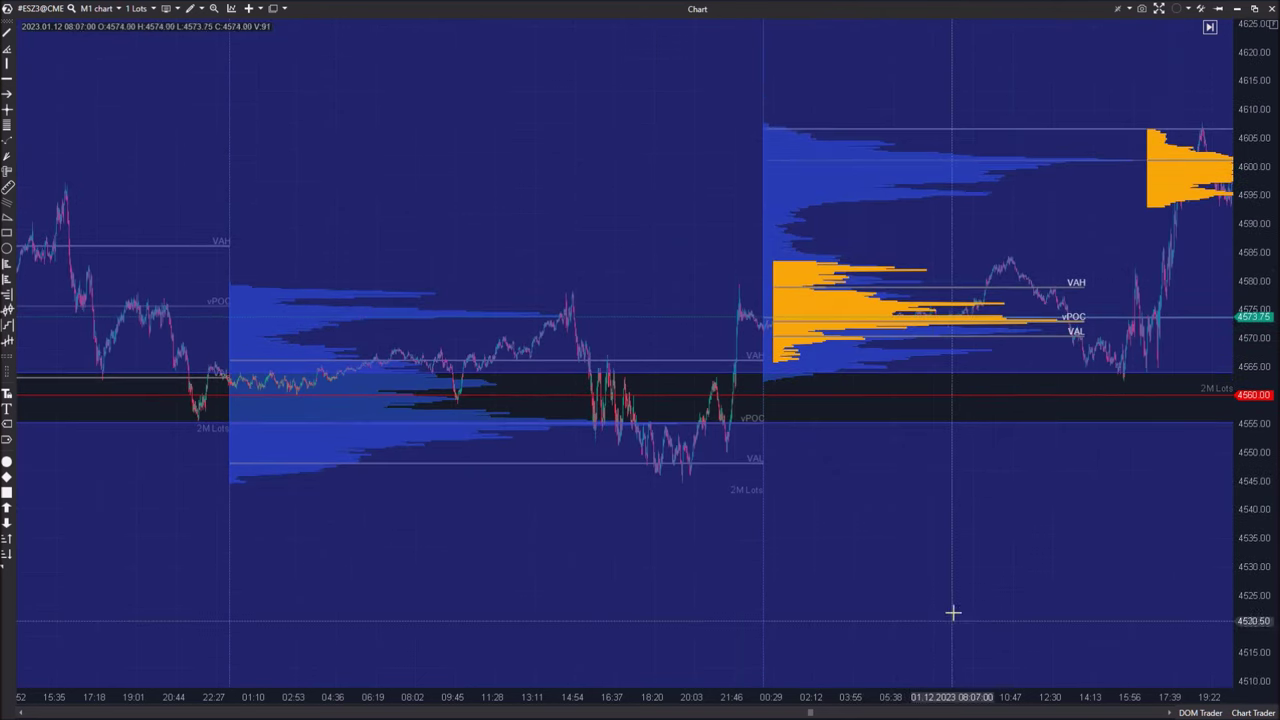
- Delete the orange profile over the early 1 December session and the upper highlighted price zone
drag(780, 697, 1104, 695)
drag(611, 502, 1008, 470)
drag(501, 408, 419, 470)
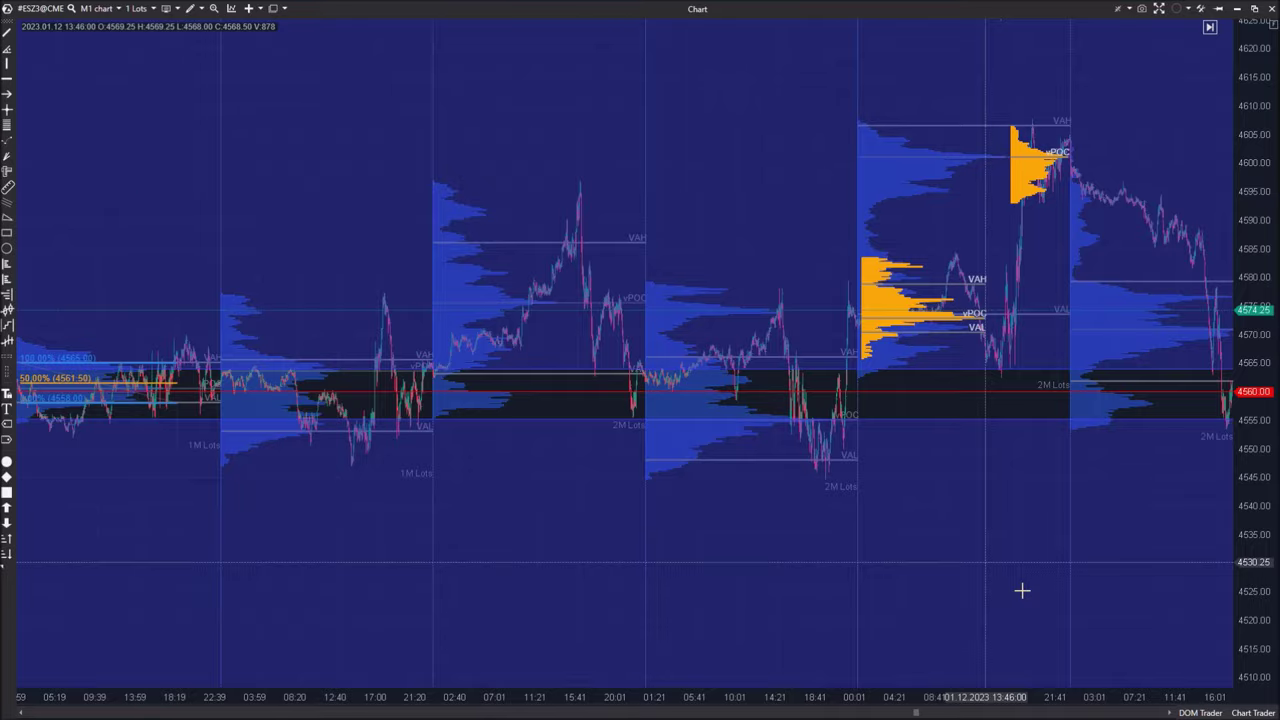
drag(1020, 591, 583, 586)
click(541, 316)
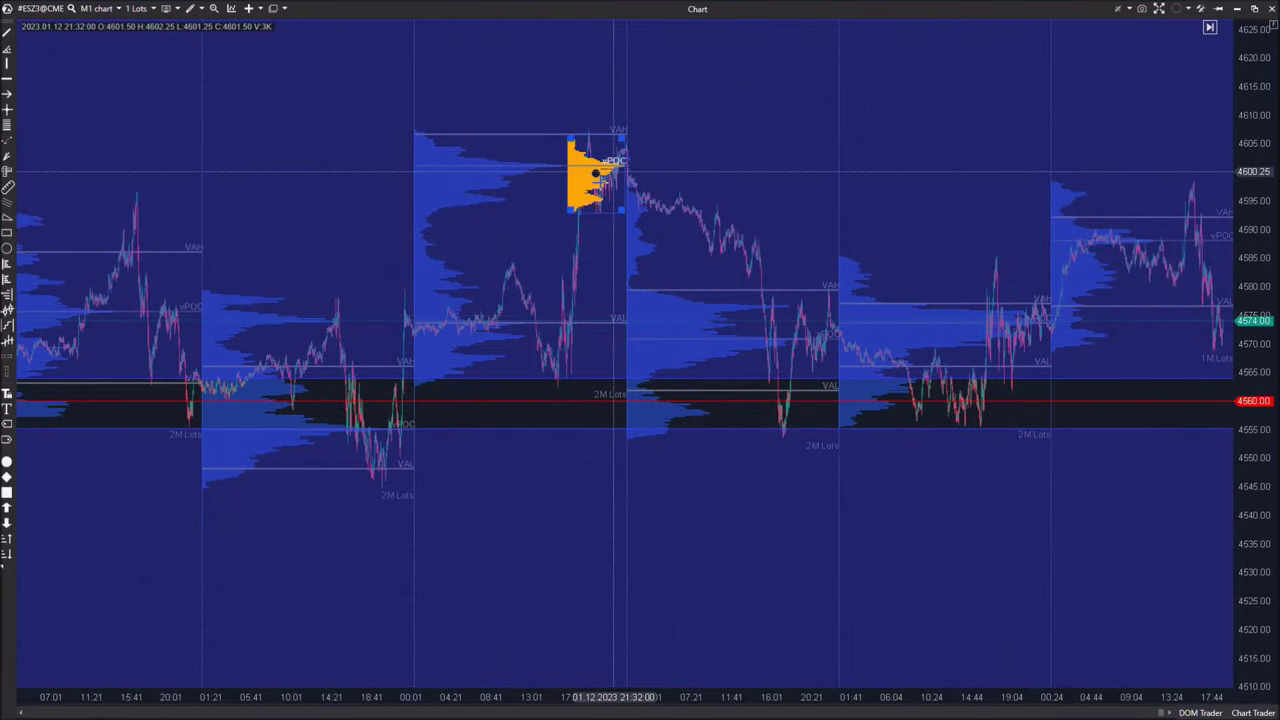
key(Delete)
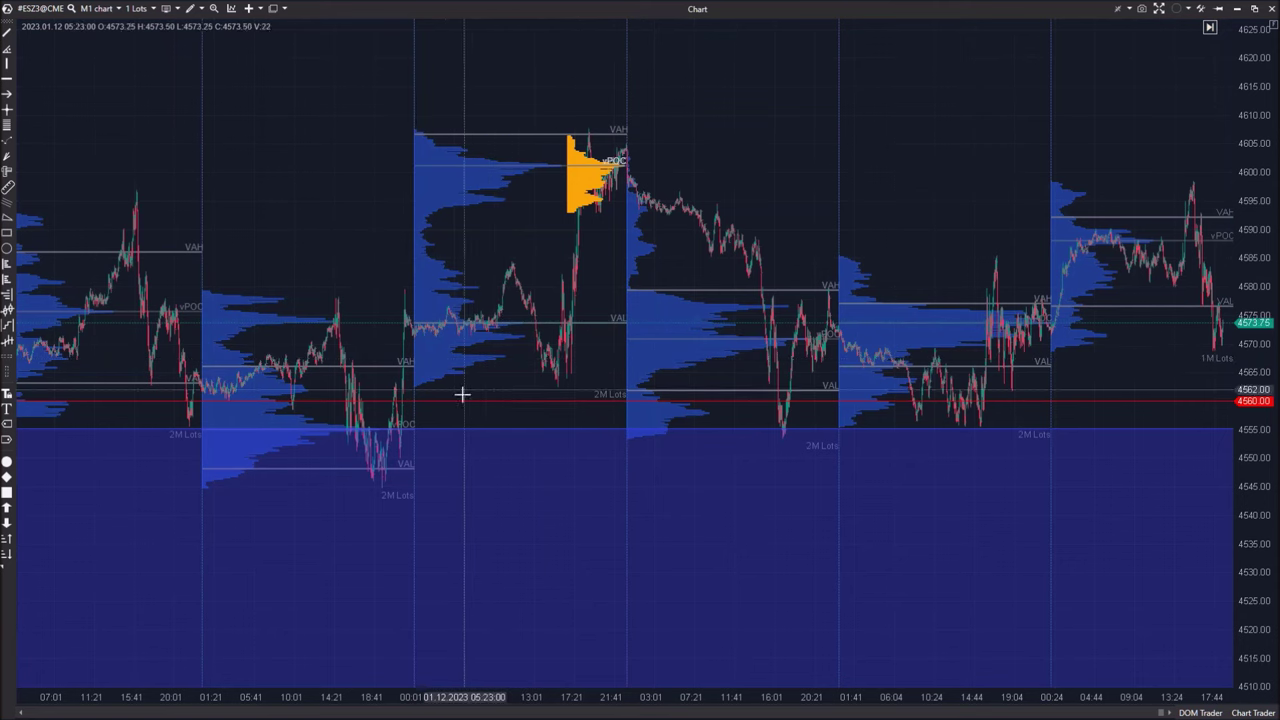
- Set the external period of the Market profile & TPO indicator to weekly (Wöchentlich) and apply it
drag(762, 343, 601, 347)
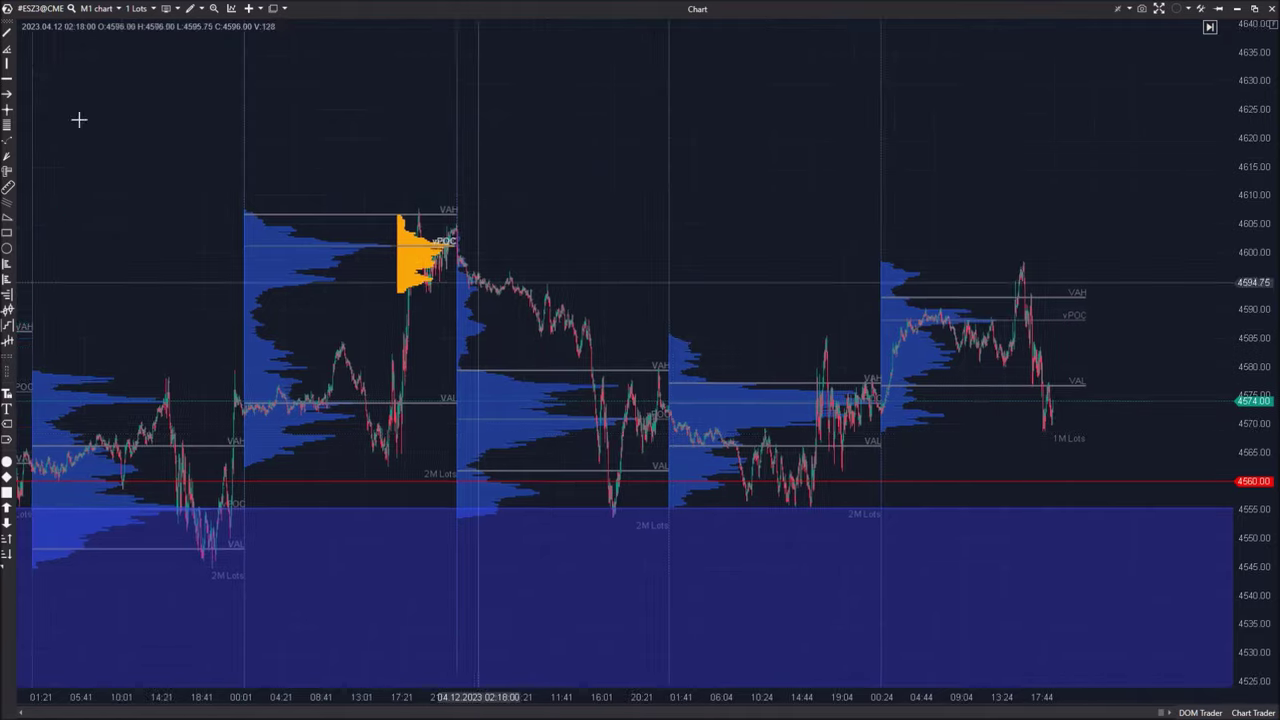
right_click(612, 118)
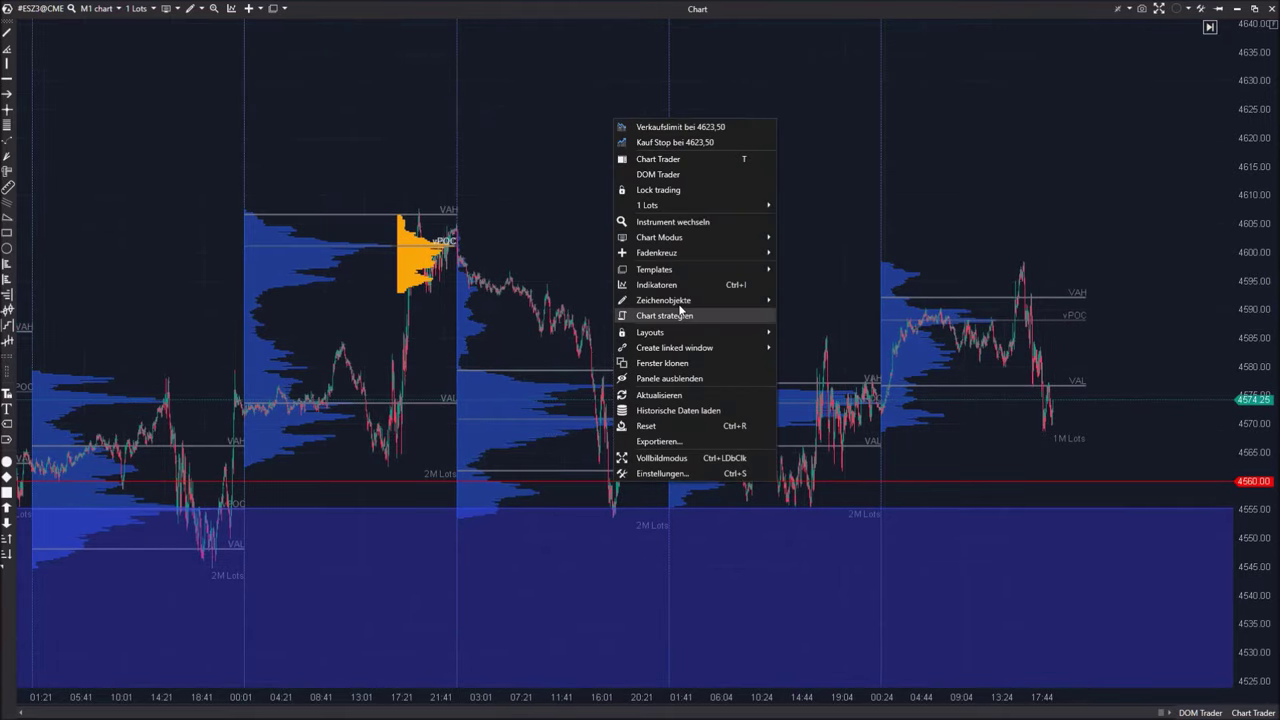
click(668, 286)
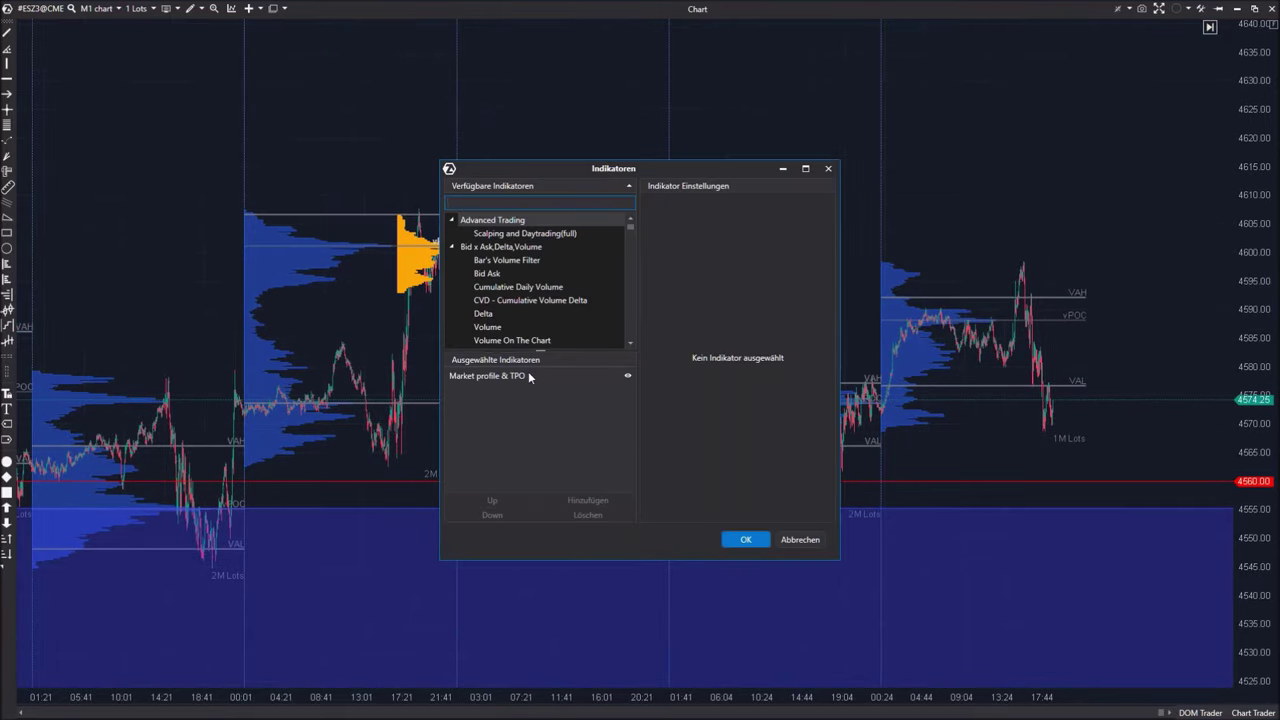
click(530, 377)
click(767, 252)
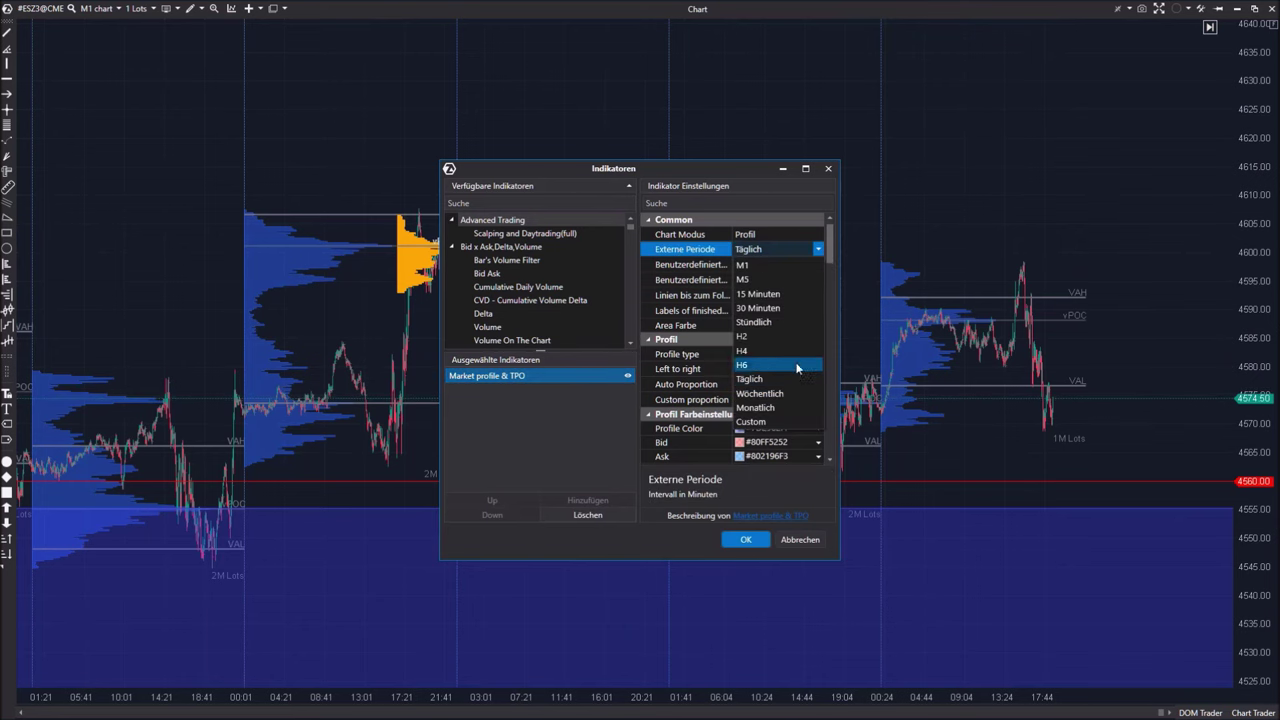
click(760, 391)
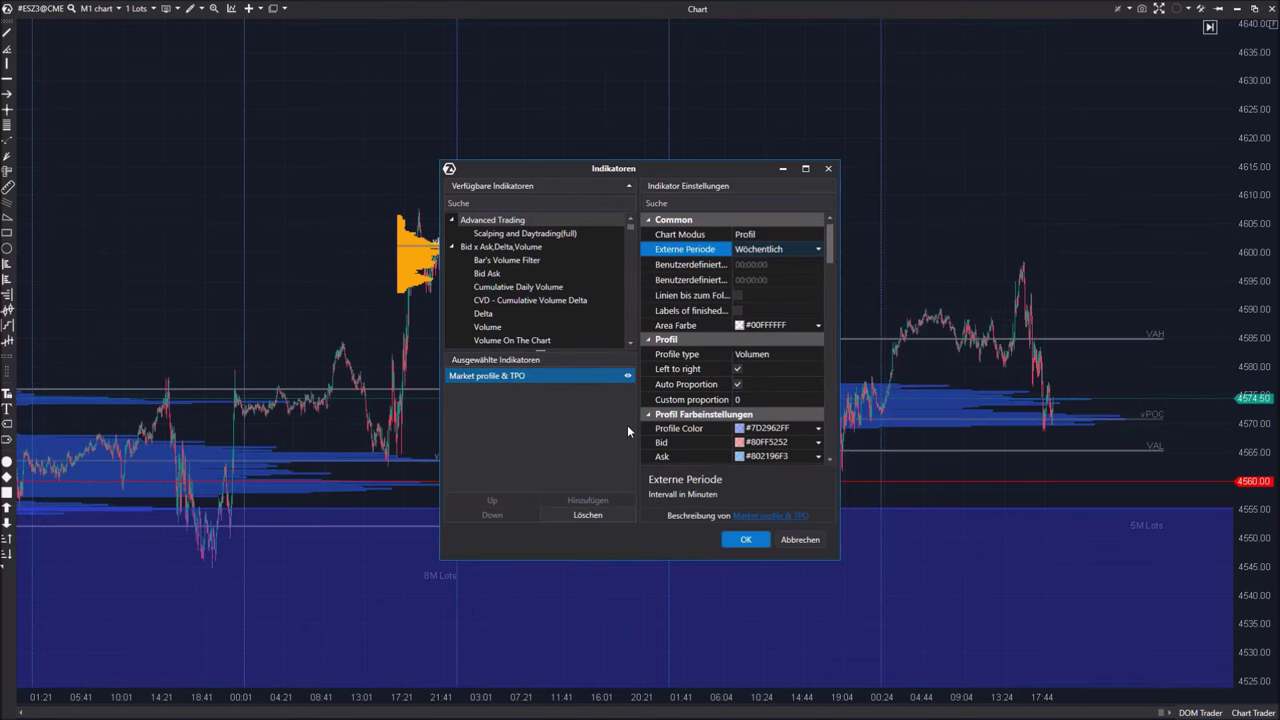
click(748, 545)
- Examine the weekly volume profiles and their VAH, vPOC and VAL levels from late November to 6 December
drag(1246, 521, 1246, 617)
drag(637, 514, 817, 514)
drag(928, 264, 588, 106)
drag(1249, 129, 1246, 521)
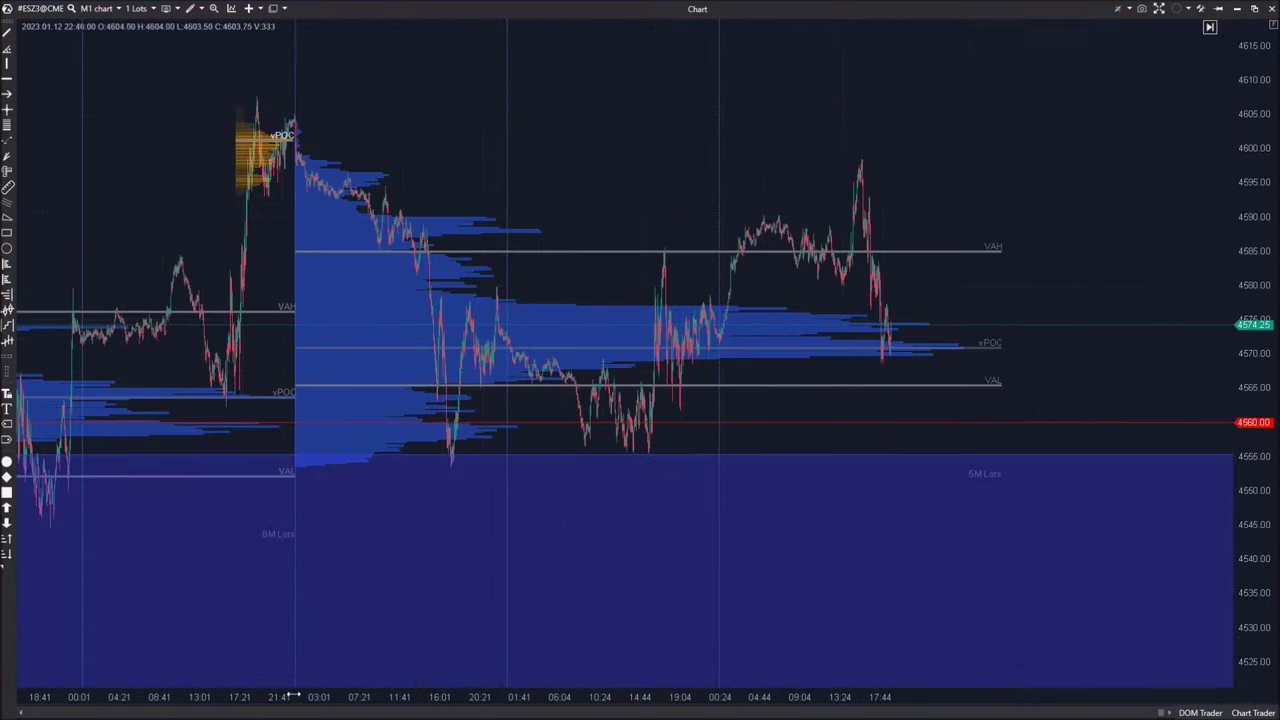
drag(298, 698, 444, 687)
drag(254, 109, 797, 127)
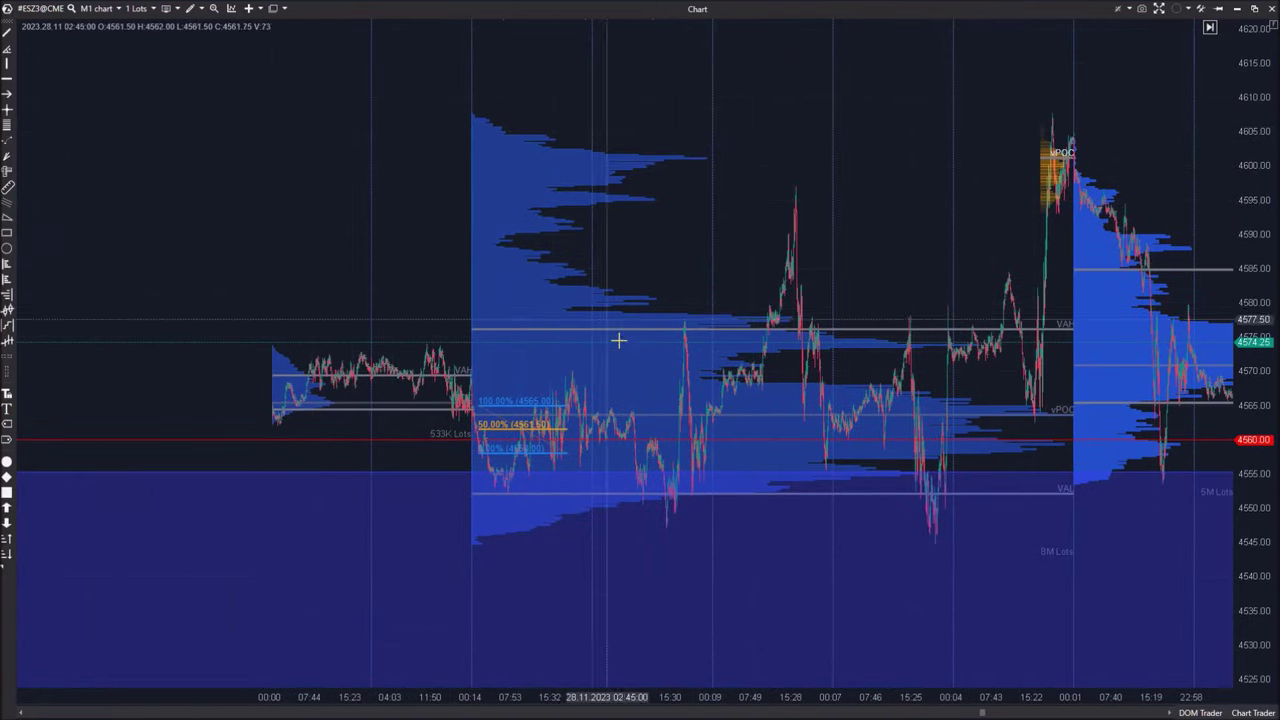
drag(1028, 255, 379, 284)
drag(763, 49, 811, 449)
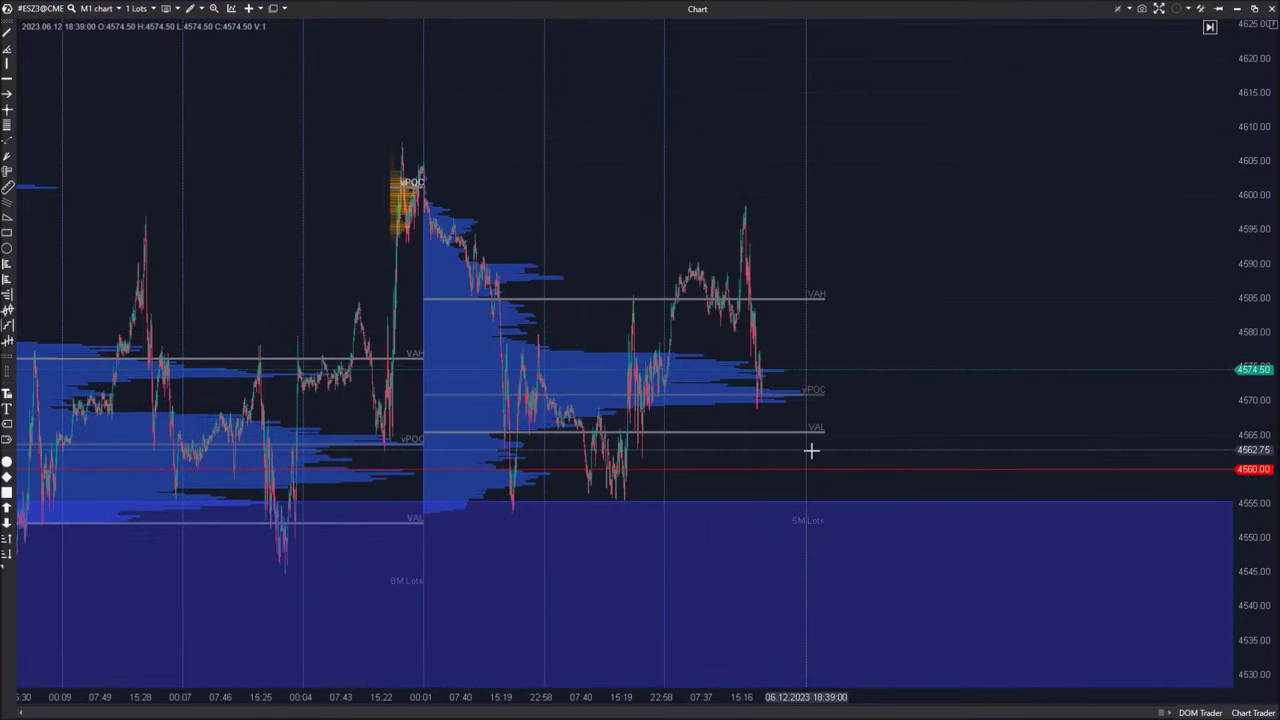
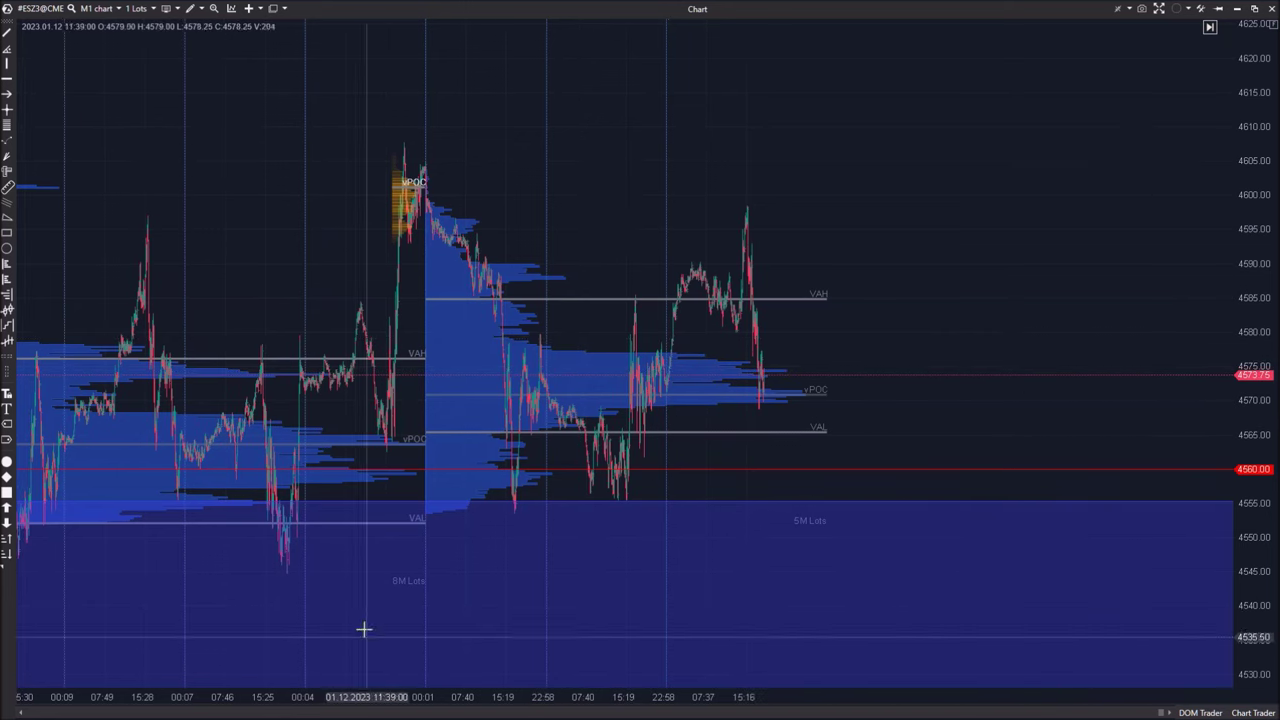
- Remove the remaining orange profile at the 1 December high
drag(380, 700, 700, 698)
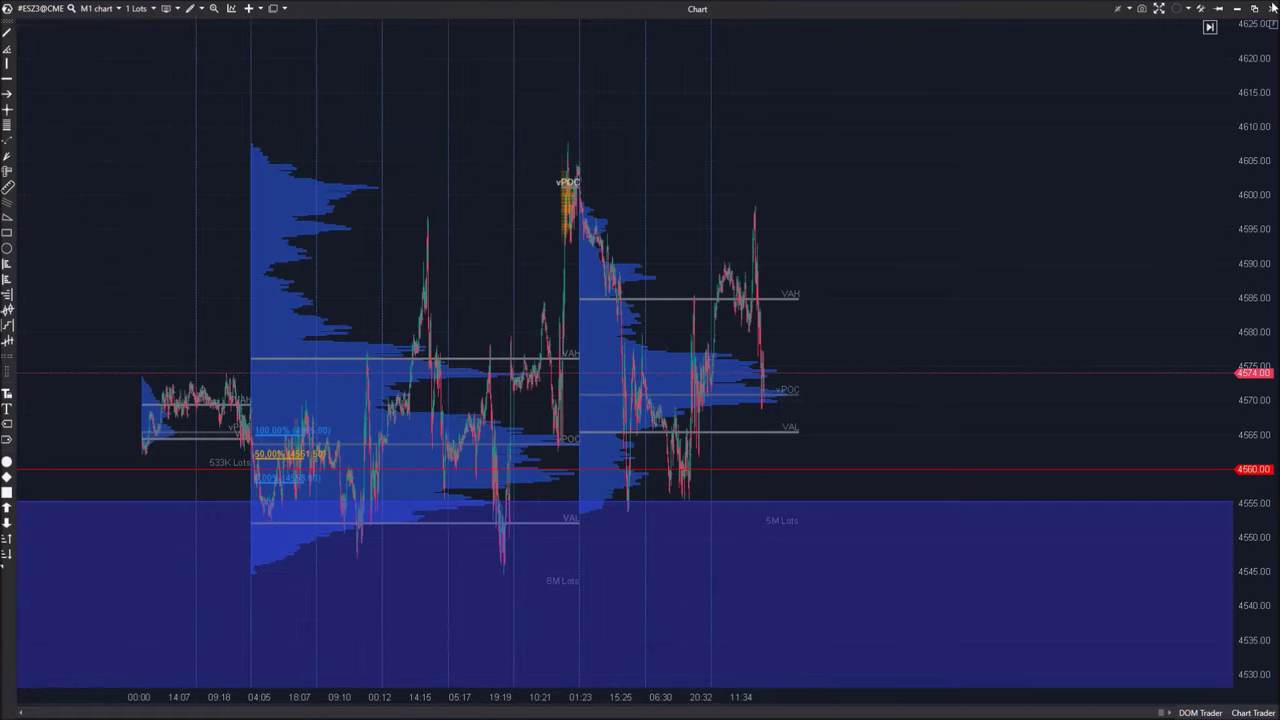
drag(1243, 110, 1225, 495)
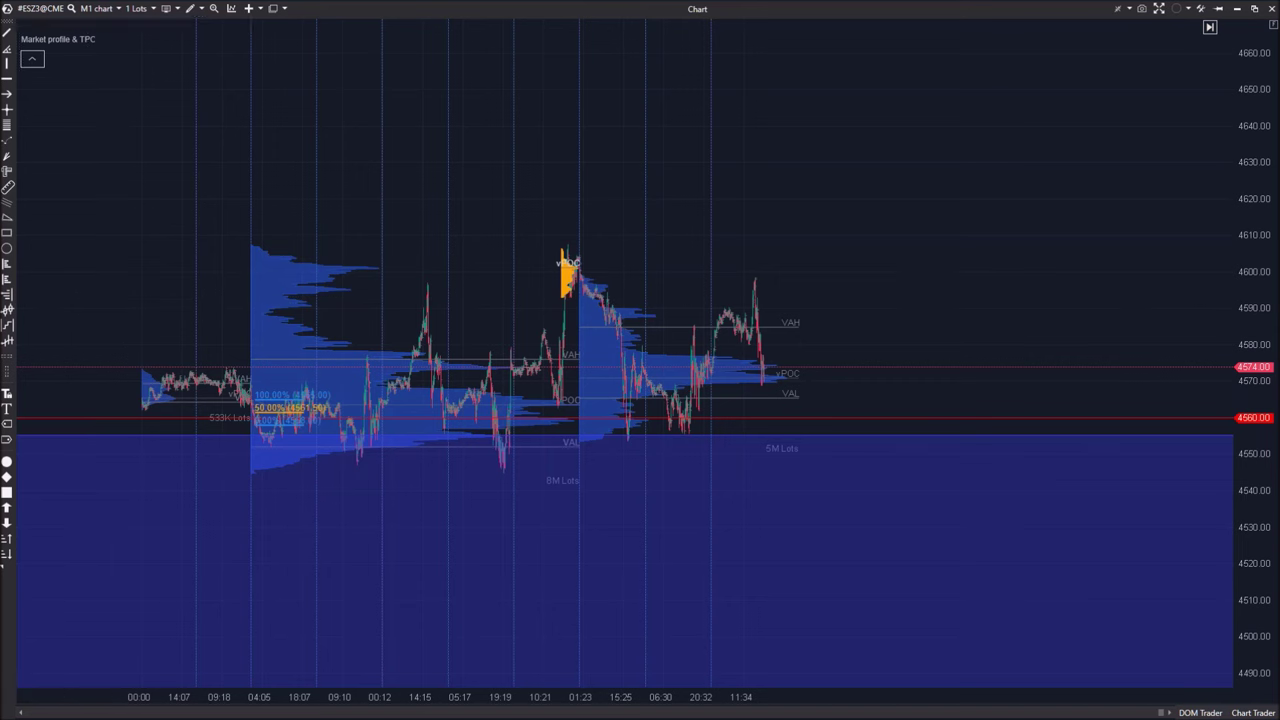
drag(656, 690, 617, 693)
drag(691, 149, 920, 180)
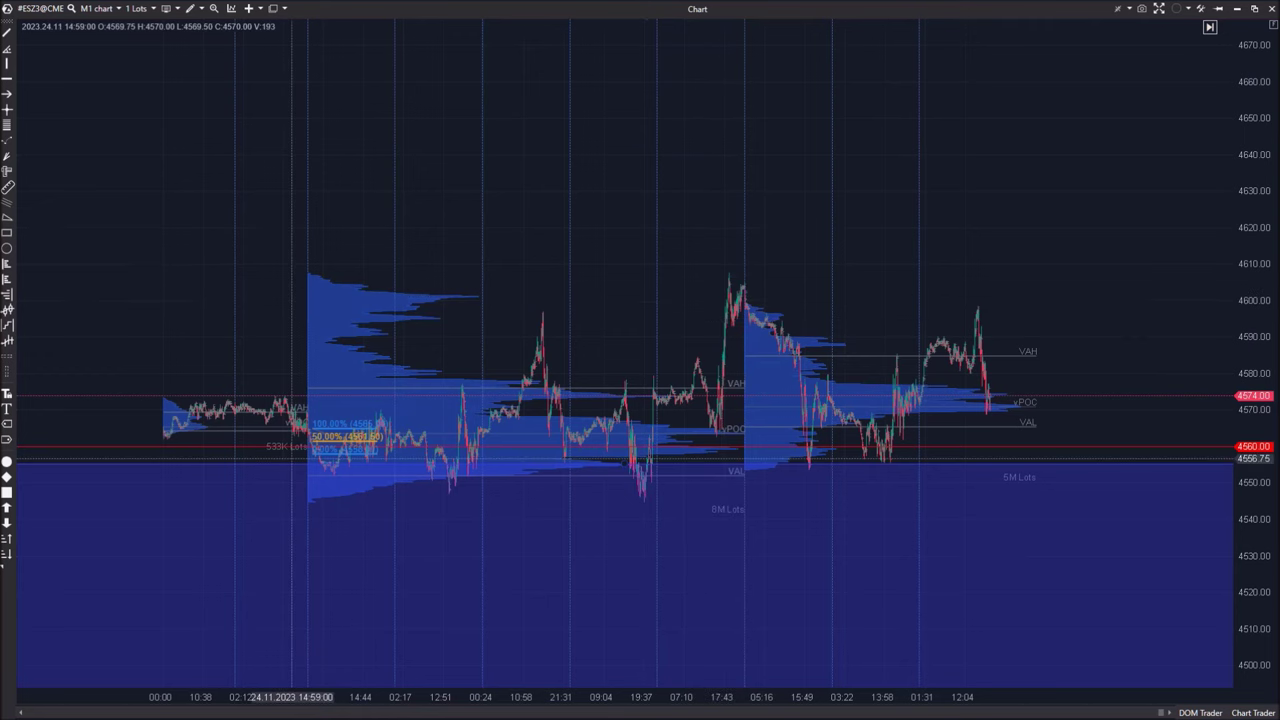
- Switch the ESZ3 chart to the M30 timeframe and bring the early December sessions into view
click(97, 8)
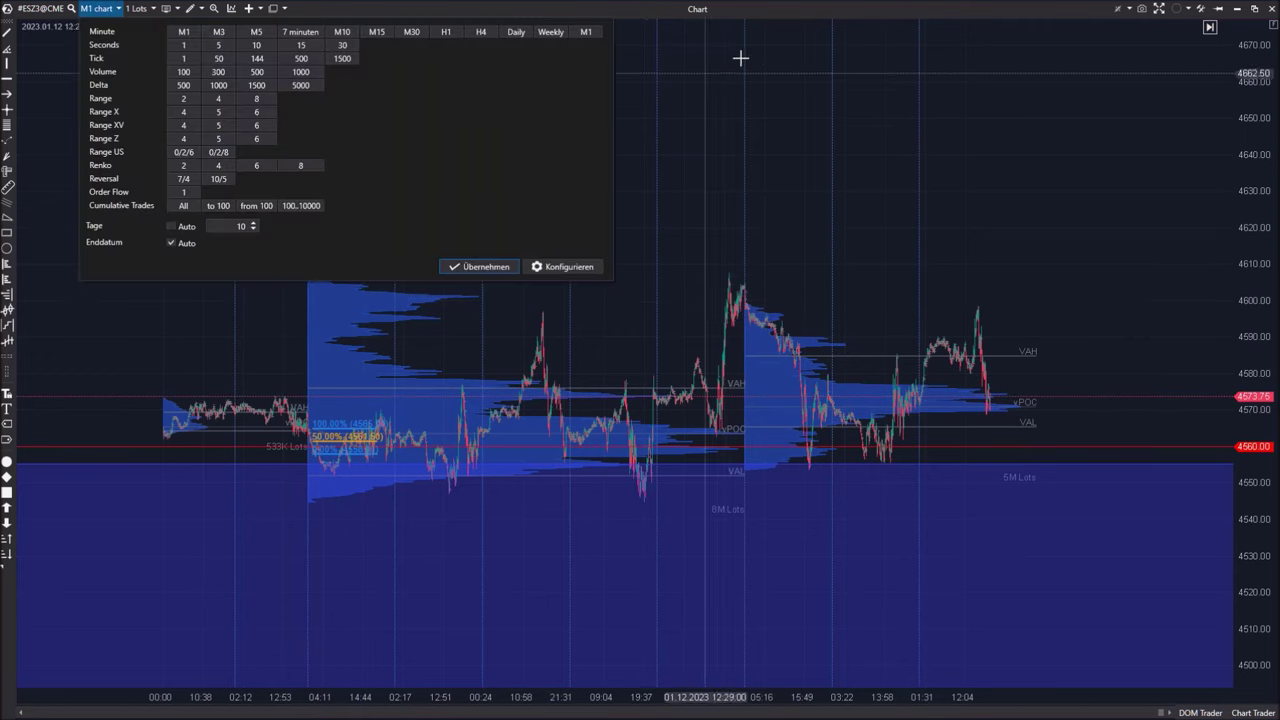
click(412, 33)
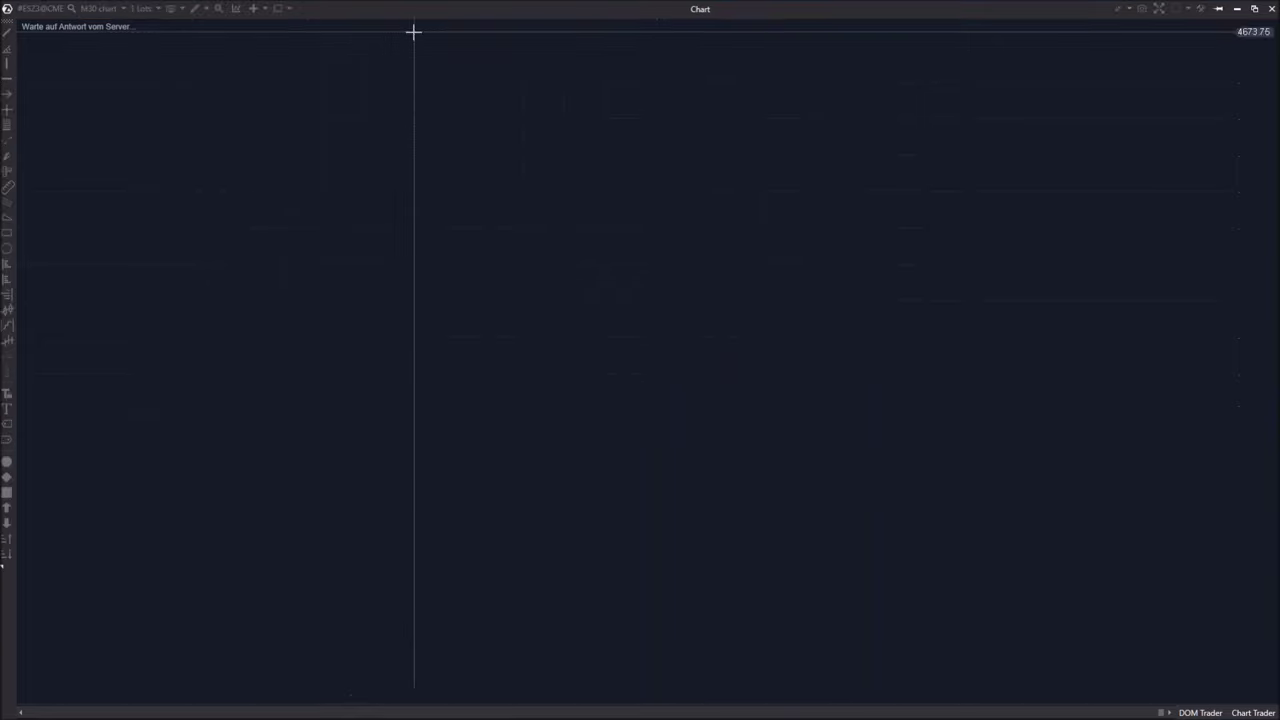
drag(863, 583, 474, 323)
drag(572, 692, 100, 660)
drag(628, 292, 800, 463)
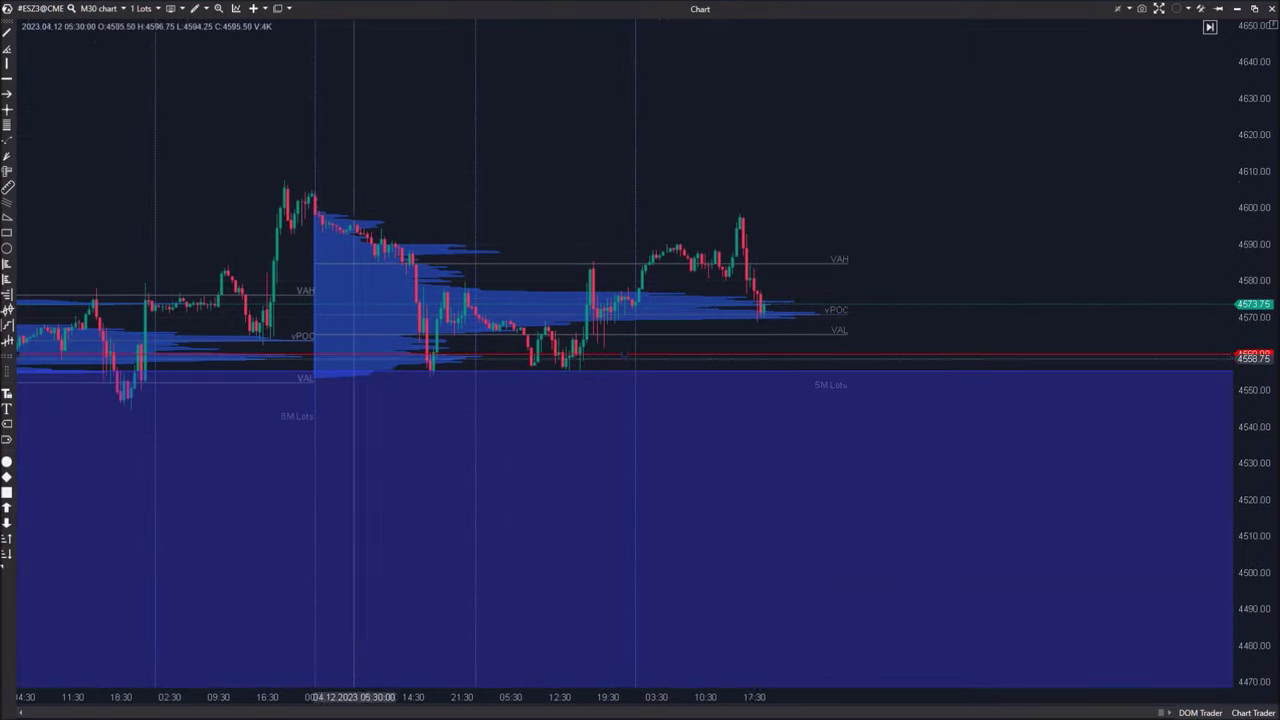
- Clear the weekly market profiles, the large blue price zone and the late-November Fibonacci retracement from the chart
click(144, 41)
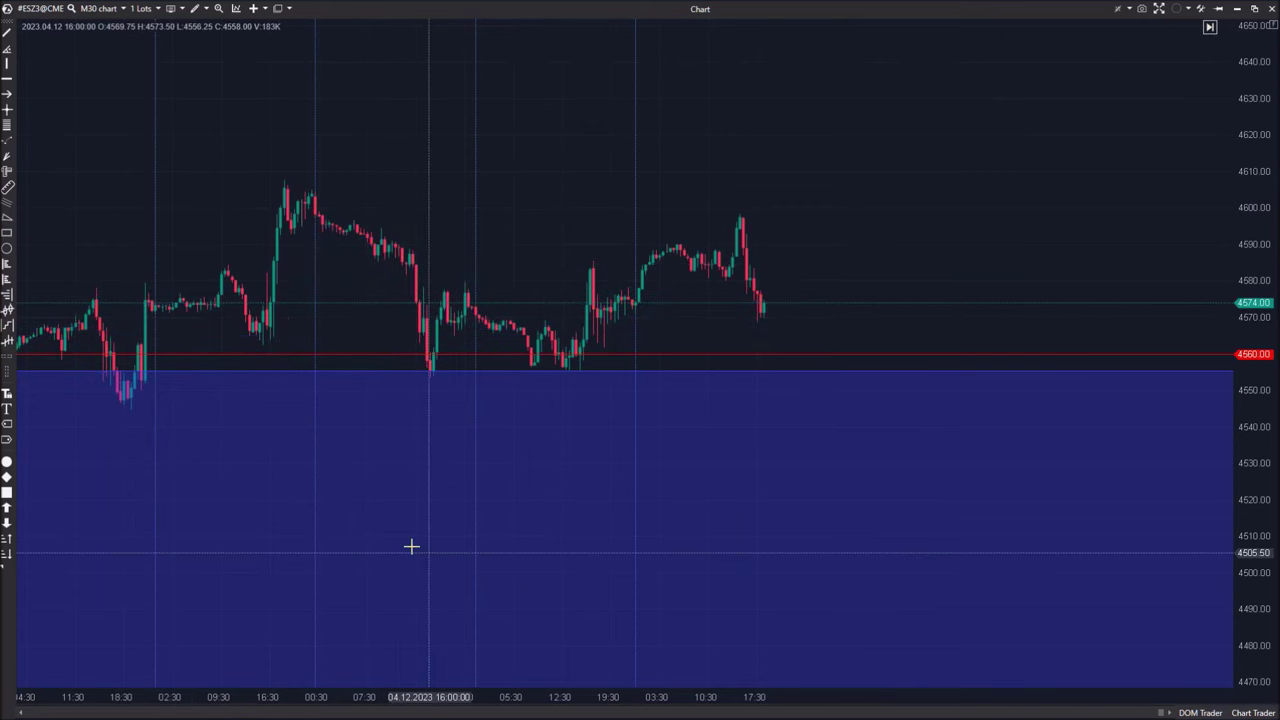
key(Delete)
mouse_move(392, 463)
mouse_down()
mouse_move(766, 477)
mouse_move(803, 492)
mouse_up()
drag(671, 514, 973, 489)
drag(146, 358, 708, 431)
key(Delete)
- Draw a market profile over the sideways range from early 23 November to about 13:30 on 24 November
drag(906, 506, 797, 508)
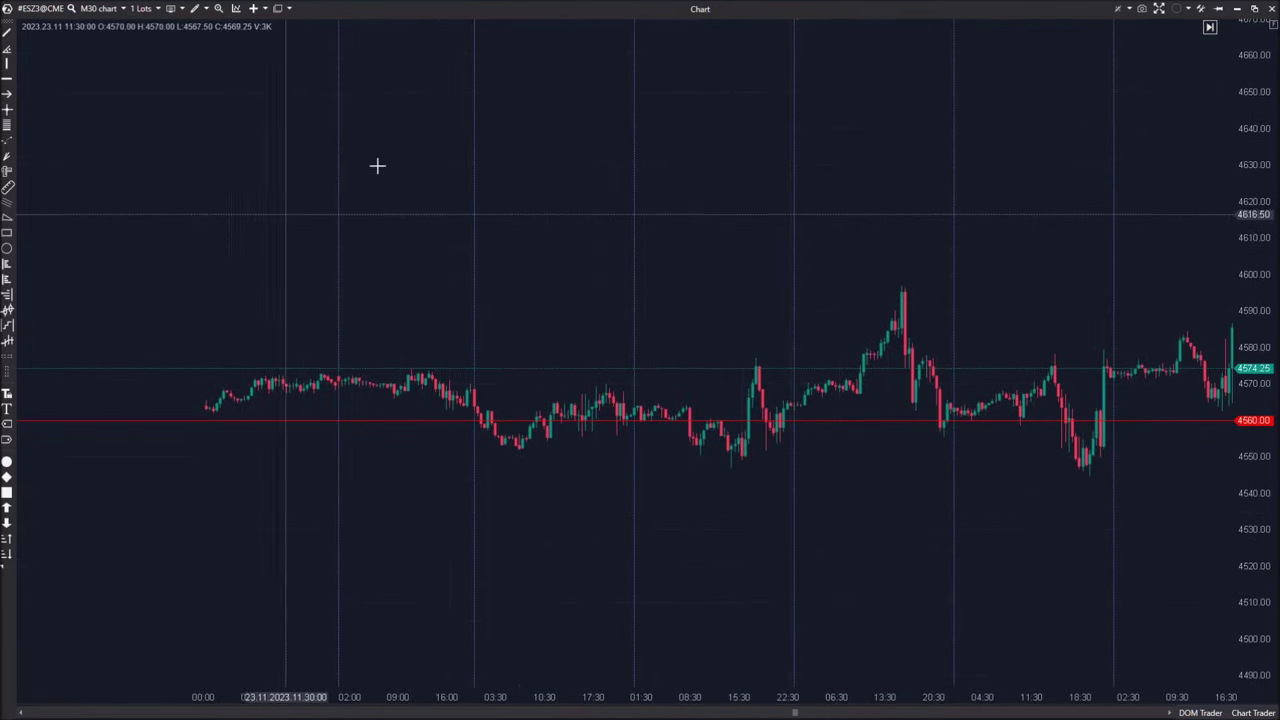
scroll(377, 166, up, 10)
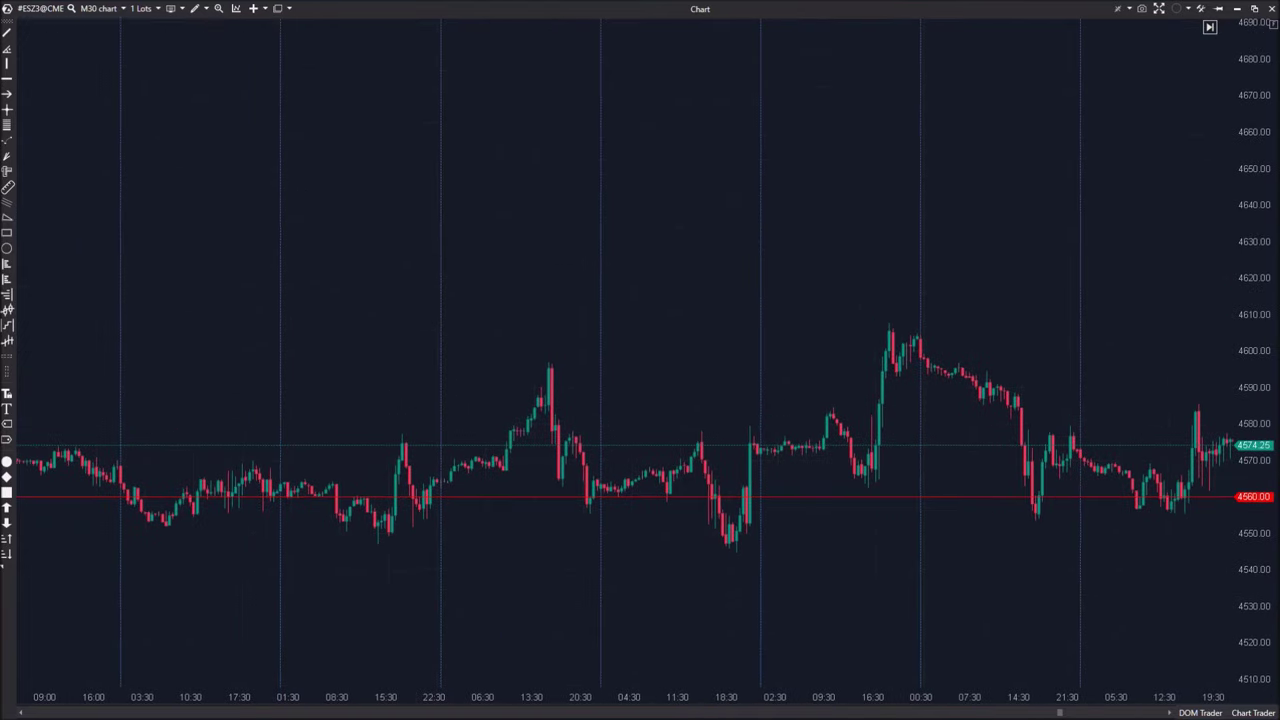
scroll(614, 226, down, 6)
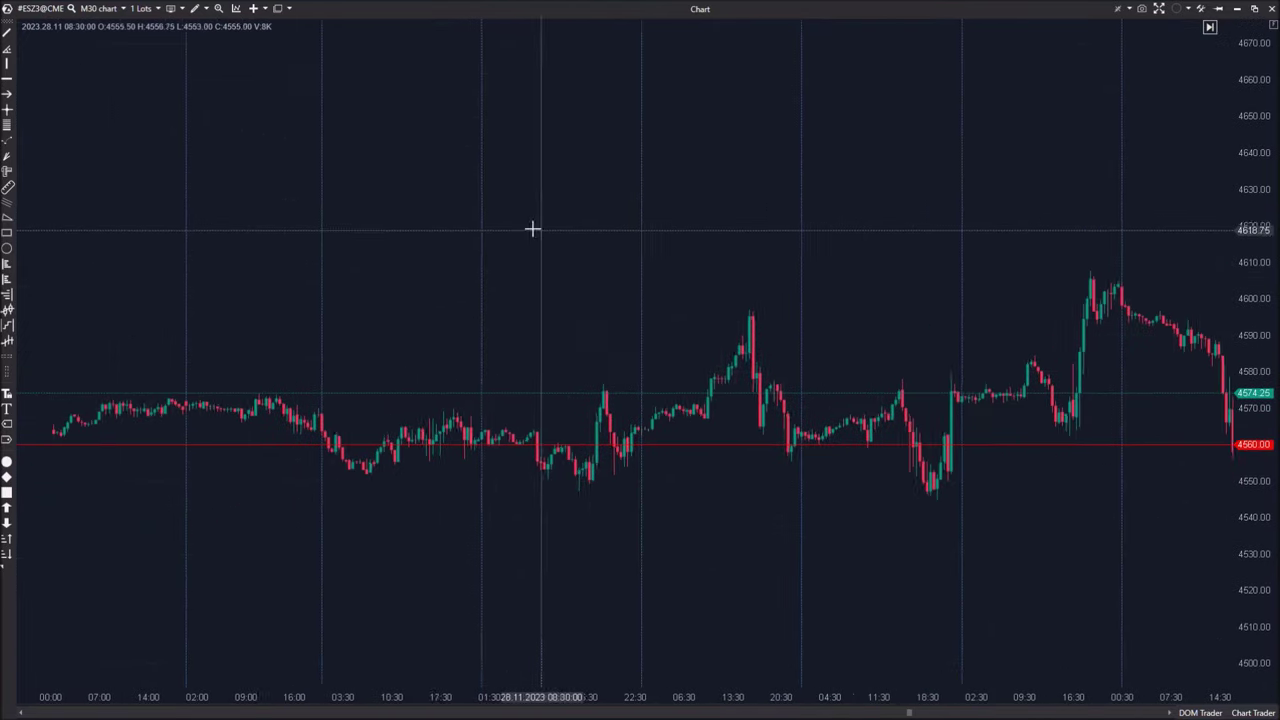
click(197, 10)
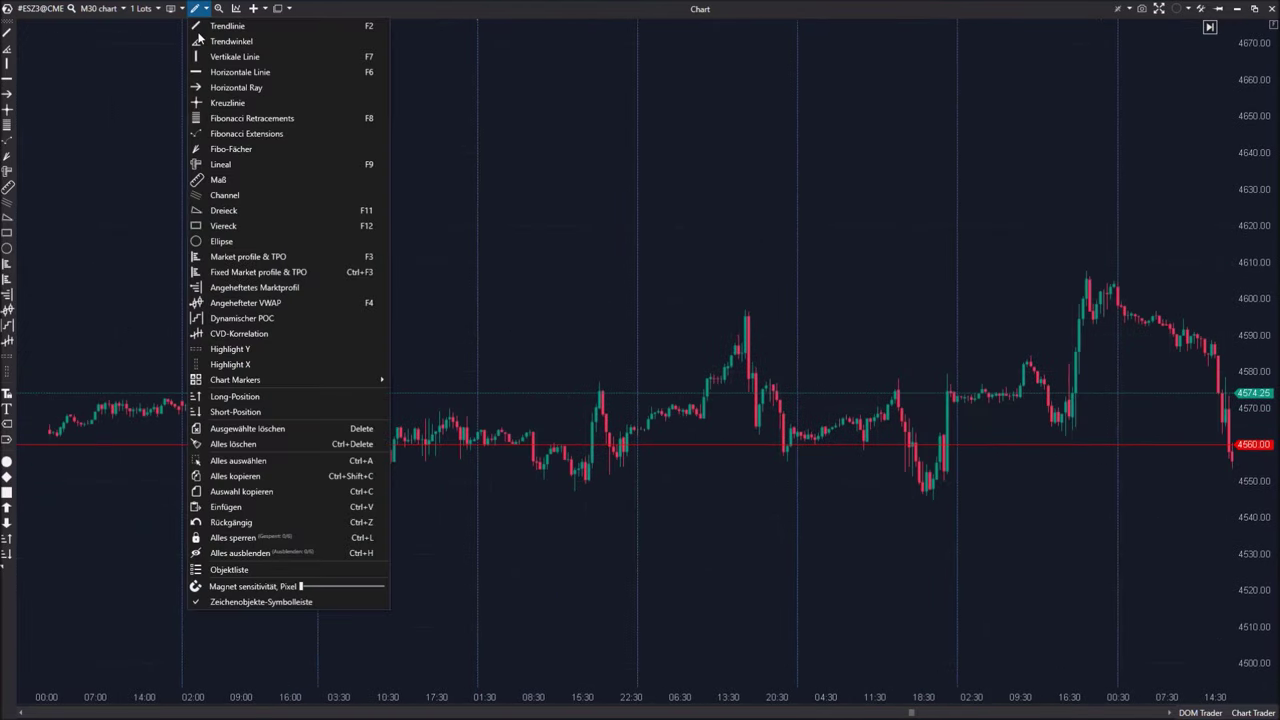
click(245, 272)
drag(60, 201, 279, 541)
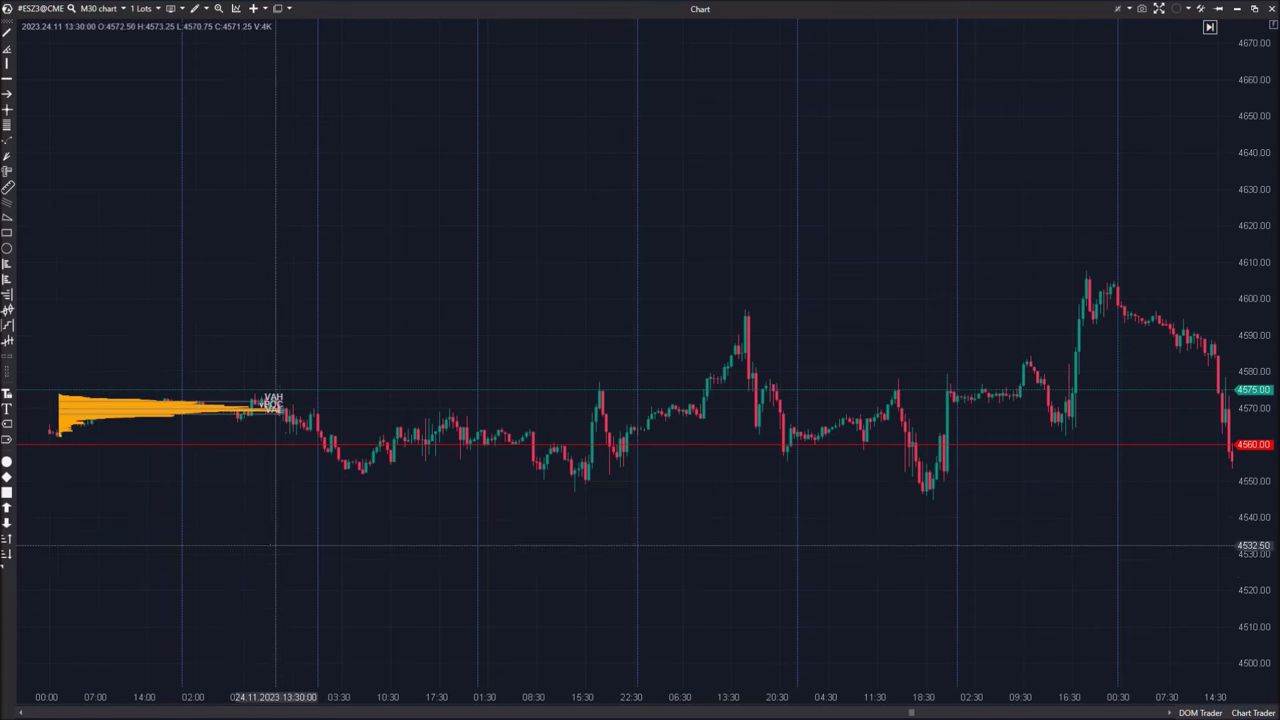
- Highlight the profile's value area as a horizontal zone from about 4567.50 to 4573, and remove the orange profile
drag(368, 620, 506, 629)
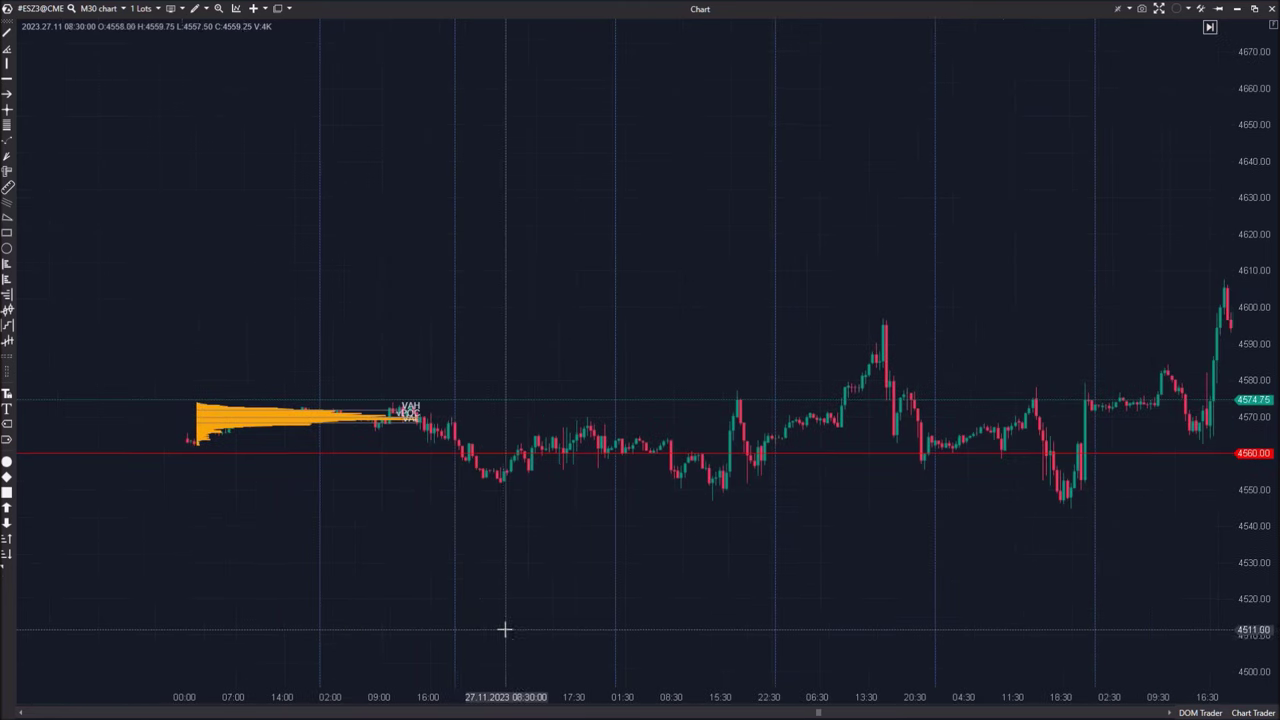
click(125, 35)
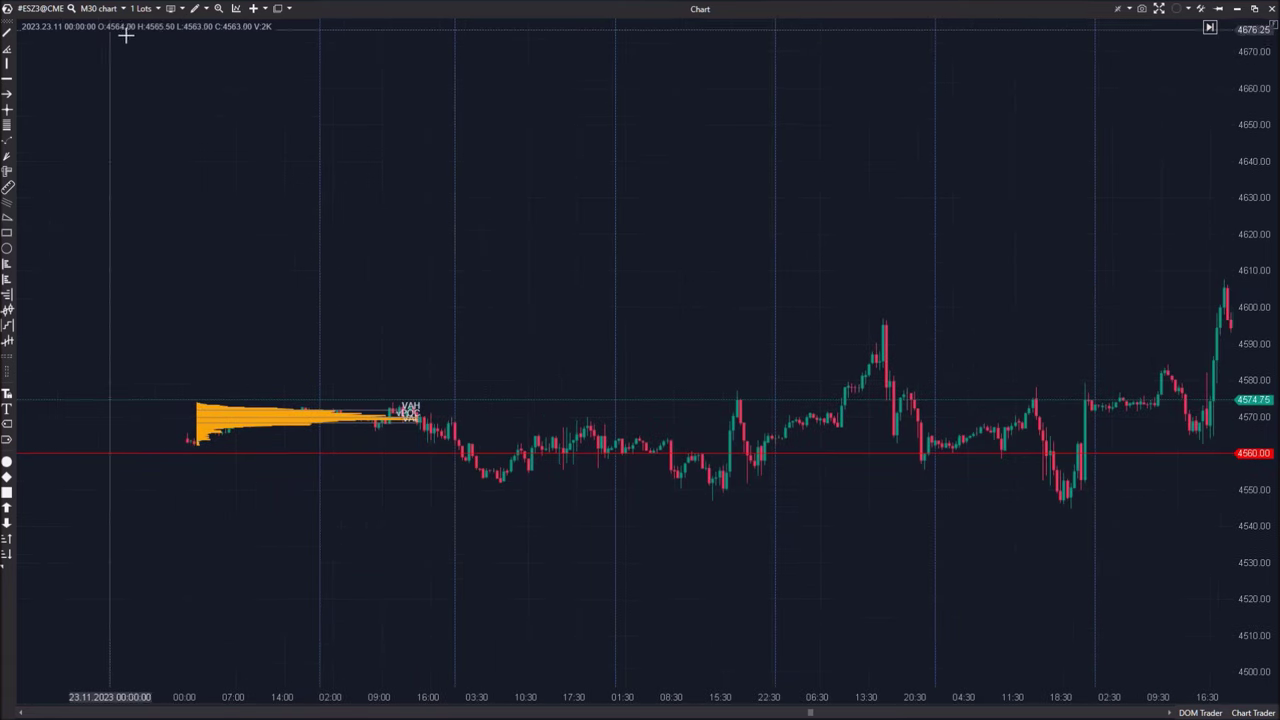
click(201, 10)
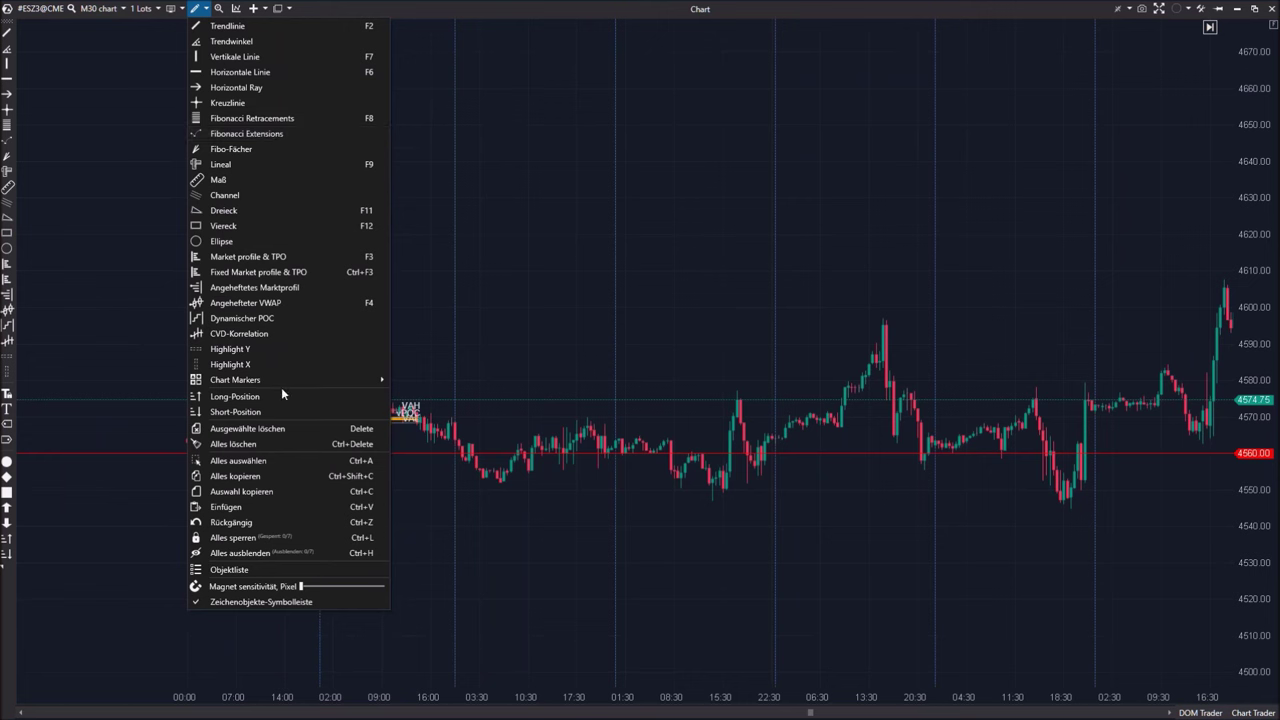
click(260, 349)
click(288, 427)
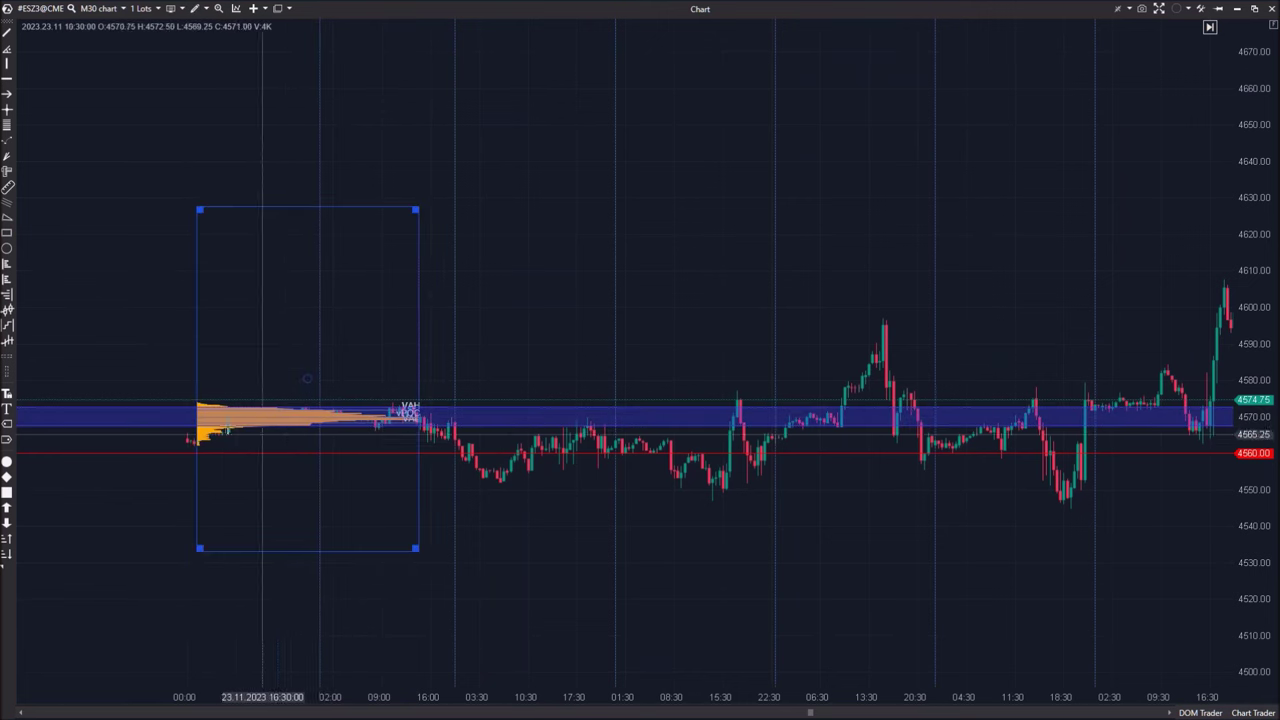
click(194, 348)
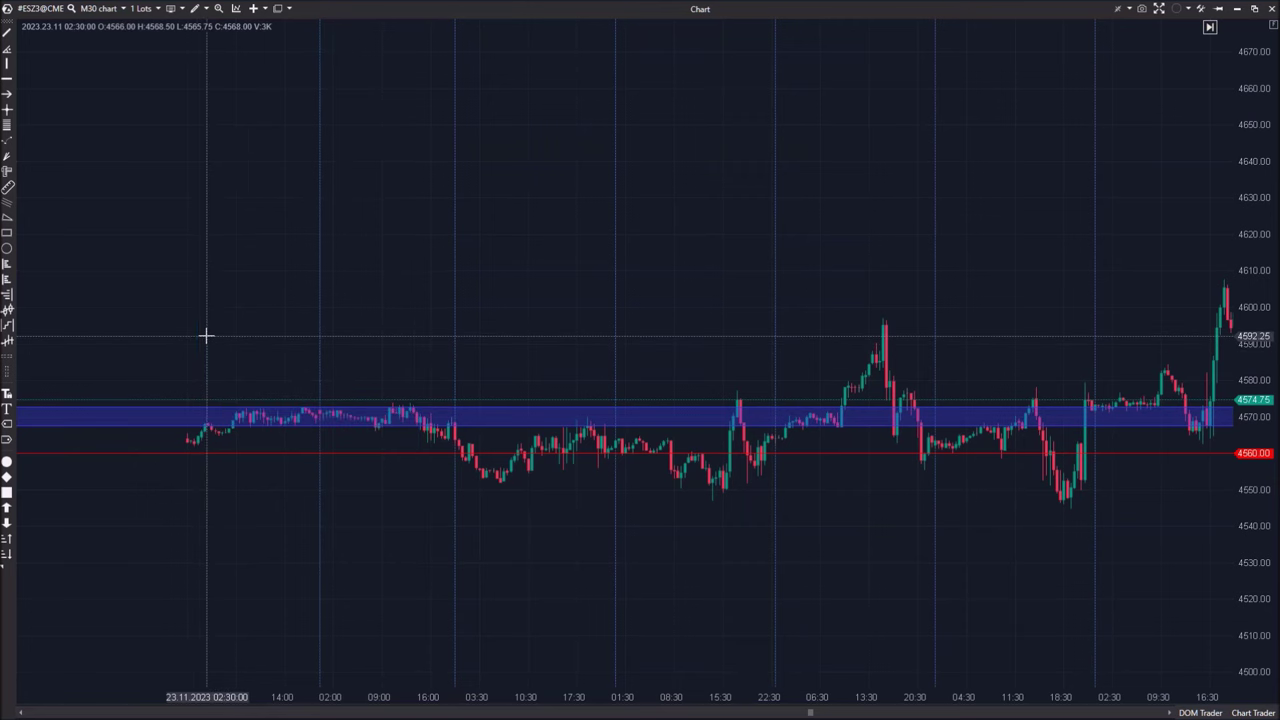
- Draw a Fibonacci retracement over the highlighted zone from 4573.00 to 4567.50, and delete it again
drag(1250, 574, 1130, 40)
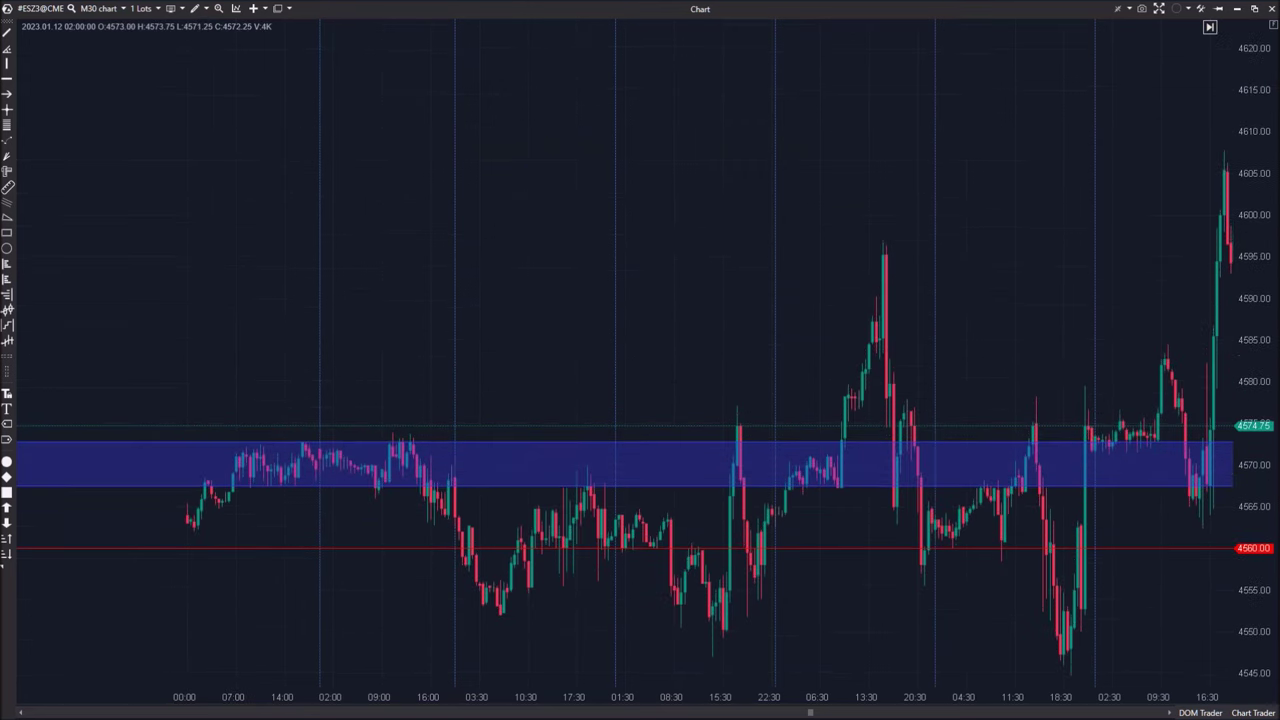
drag(717, 389, 720, 294)
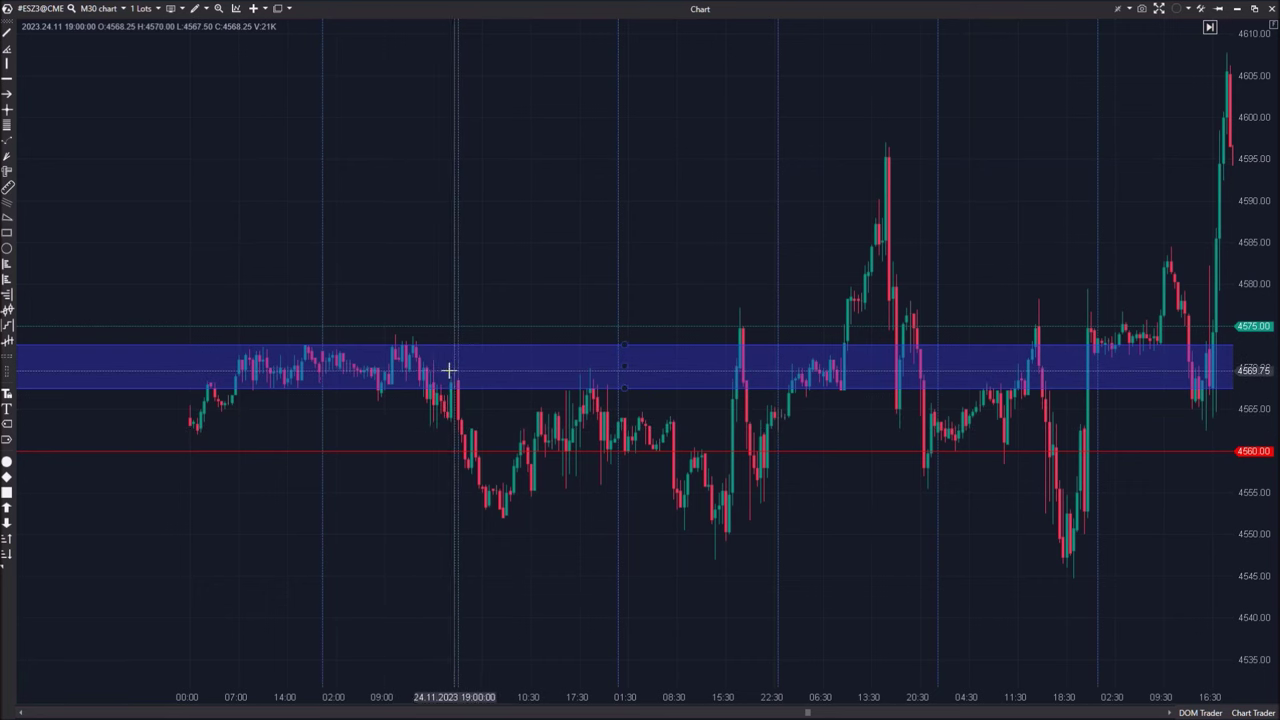
click(196, 11)
click(198, 9)
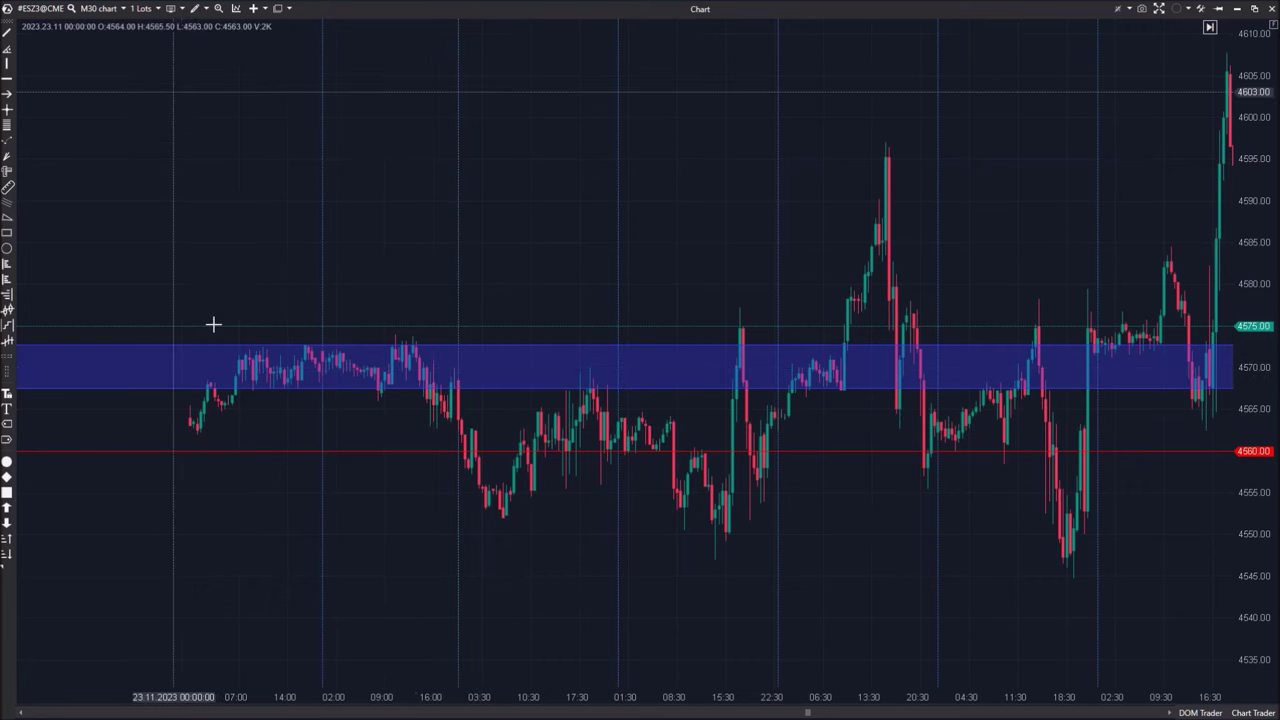
click(206, 9)
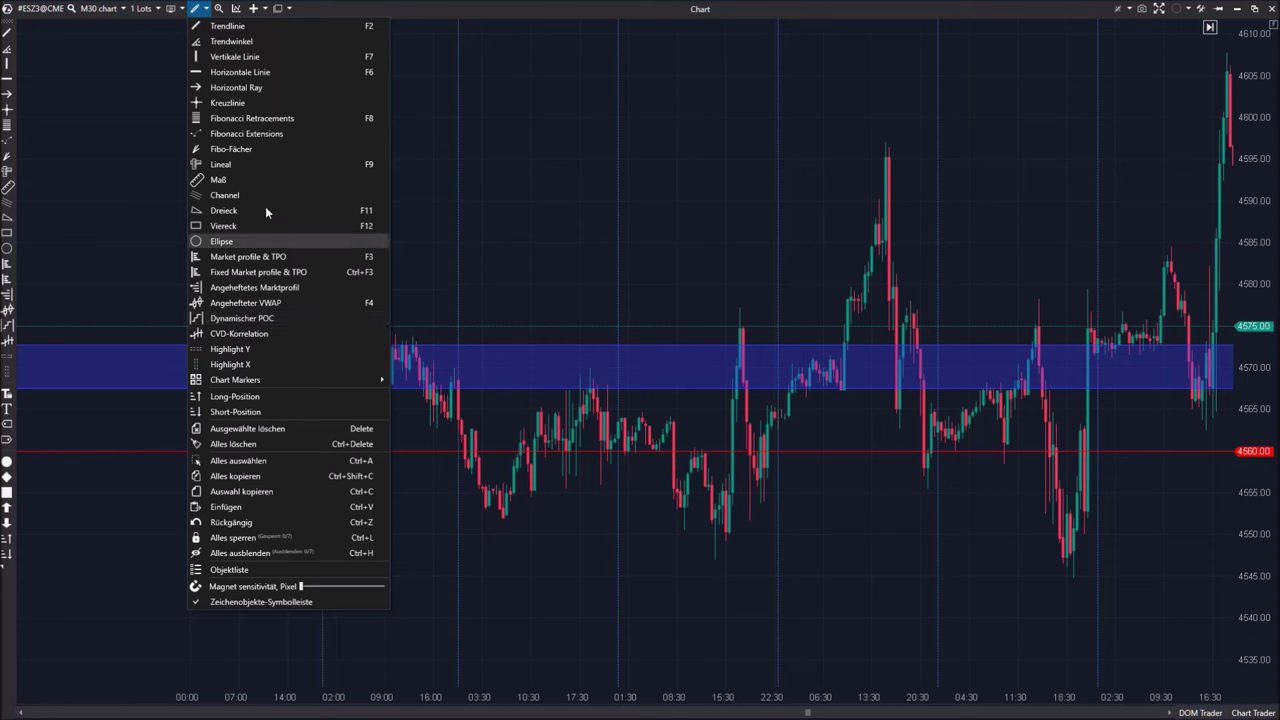
click(272, 134)
mouse_move(228, 361)
mouse_down()
mouse_move(357, 406)
mouse_move(505, 395)
mouse_up()
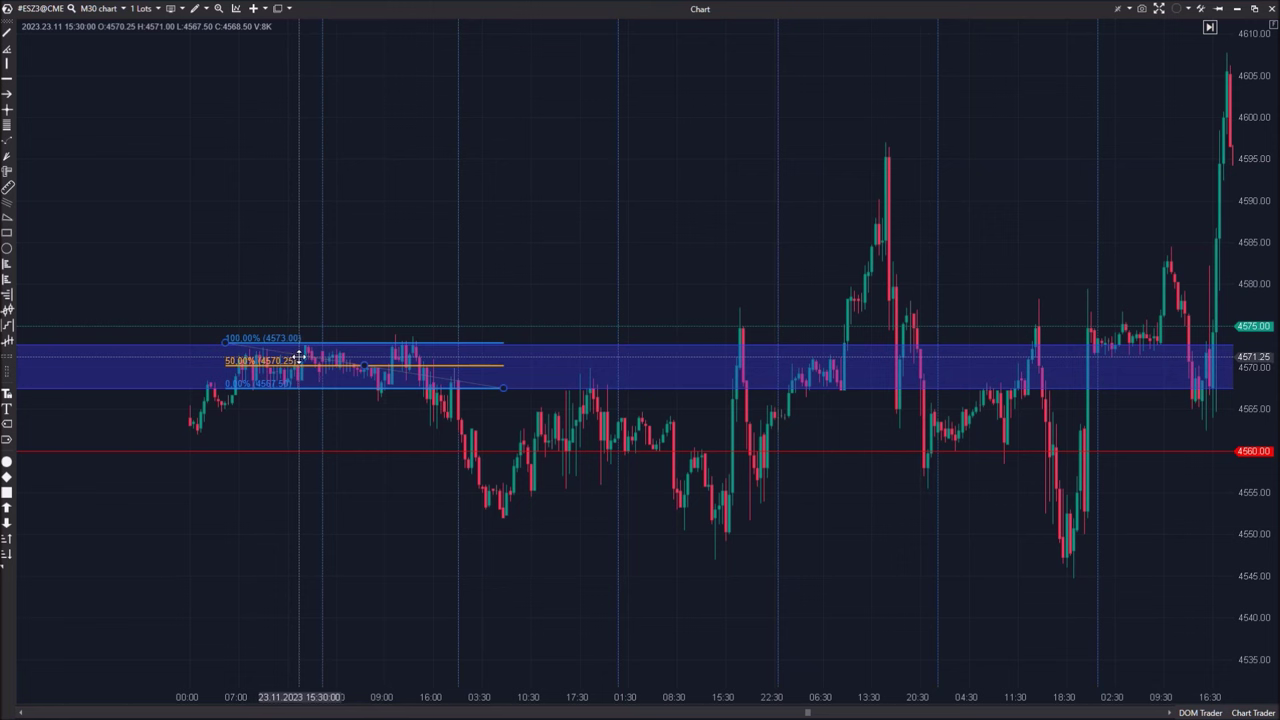
key(Delete)
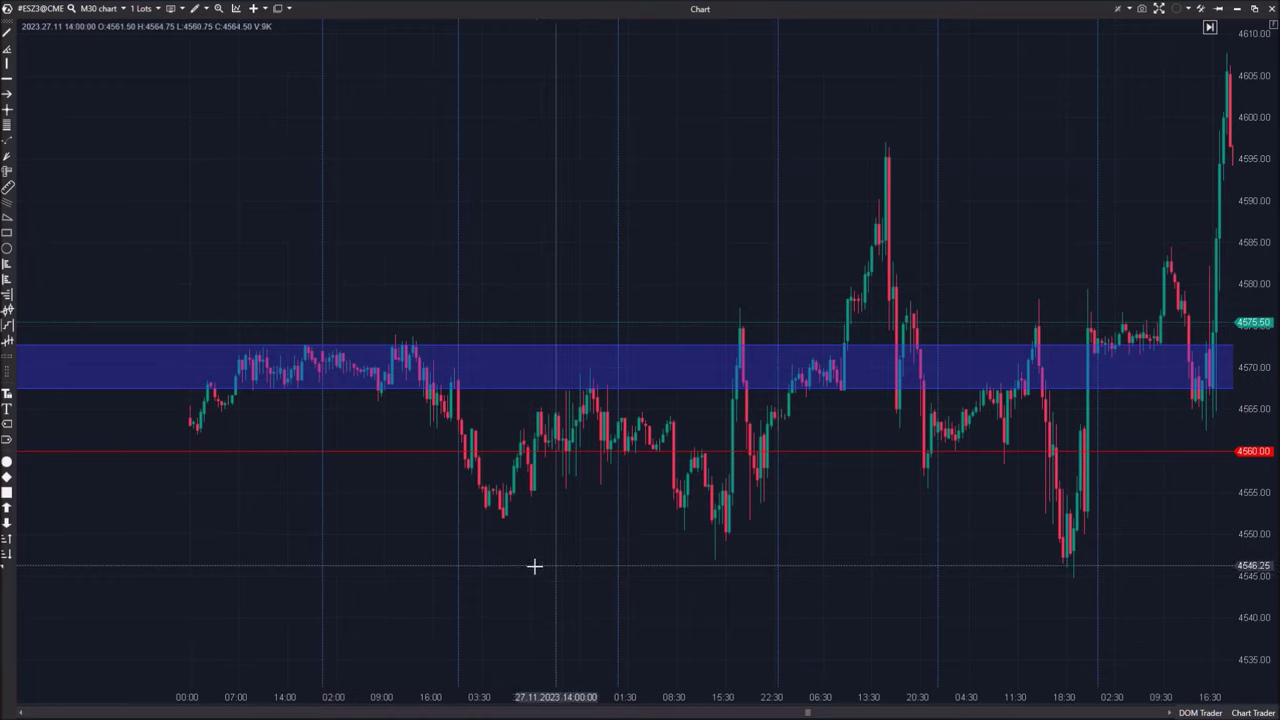
- Draw a market profile from early 27 November to about 01:30 on 29 November, spanning about 4541 to 4576
scroll(480, 558, down, 2)
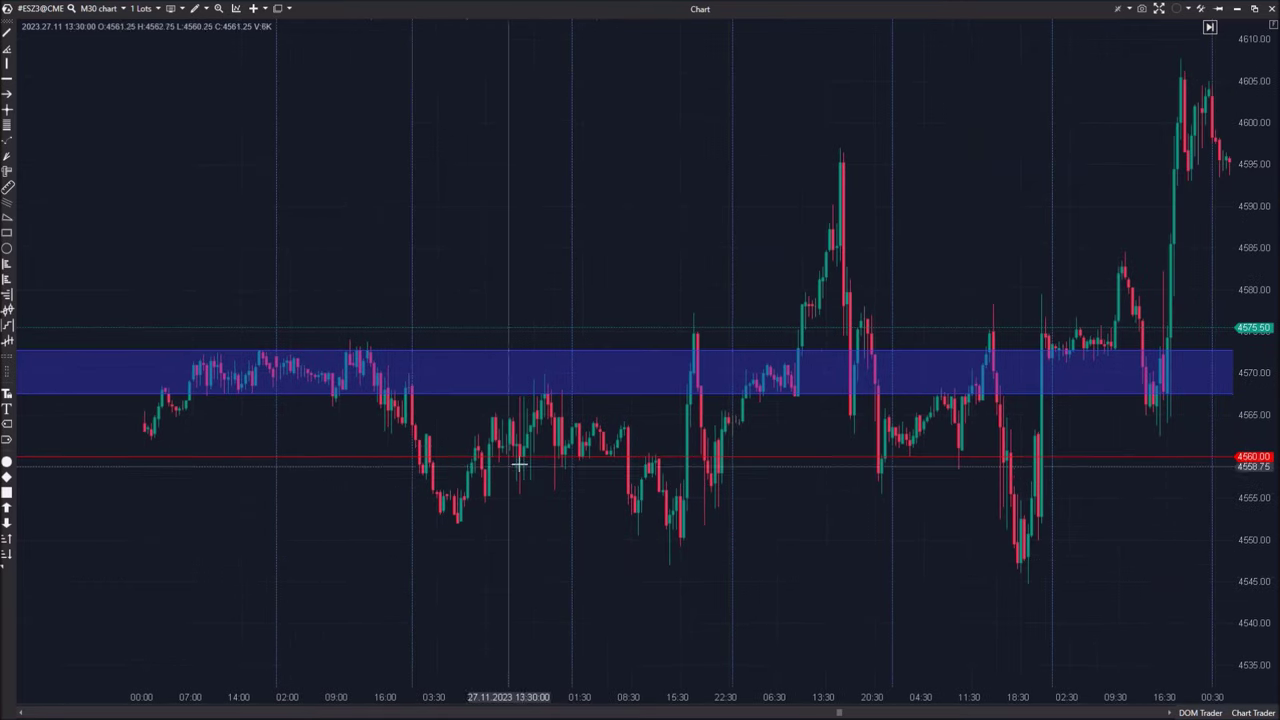
click(543, 378)
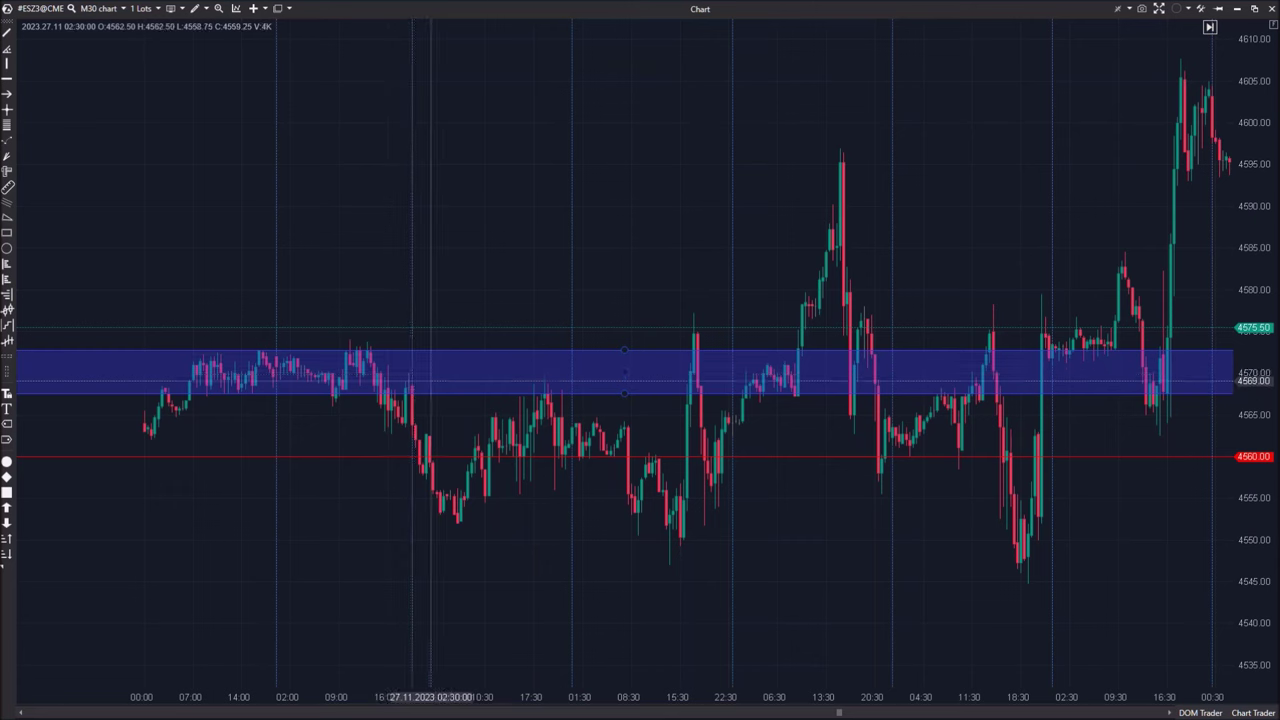
drag(569, 520, 391, 435)
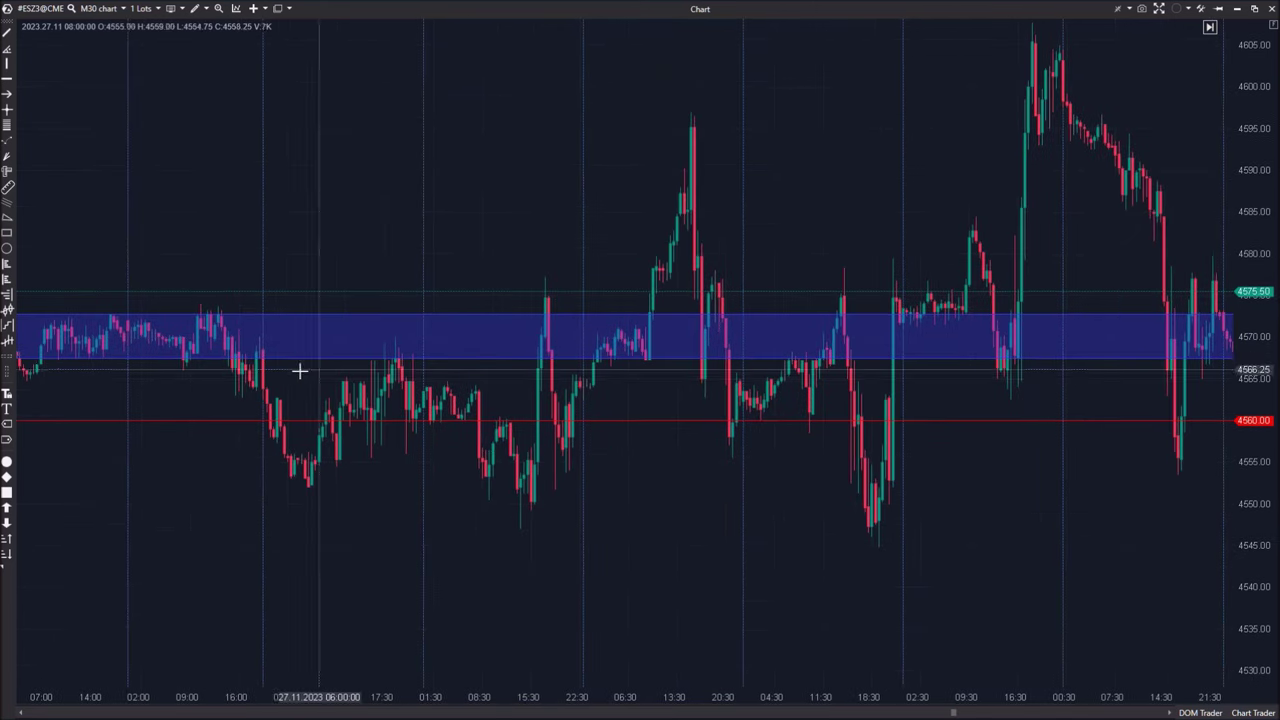
drag(320, 570, 250, 574)
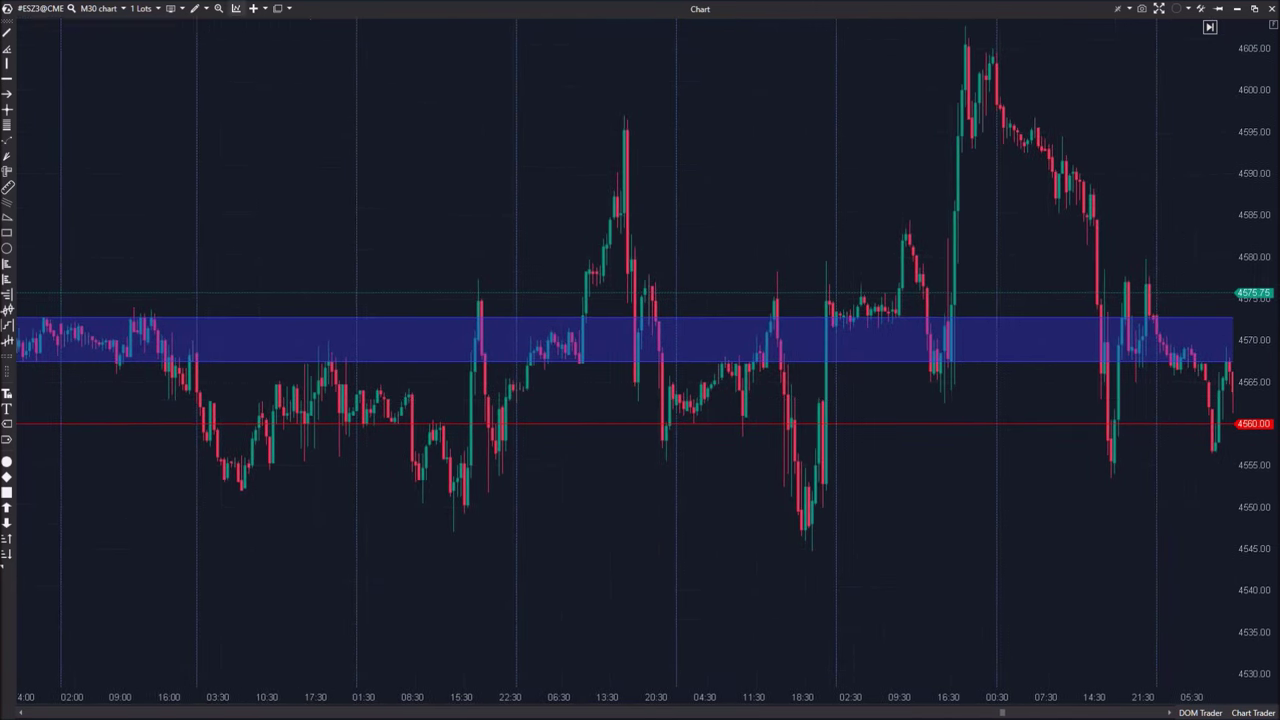
click(204, 9)
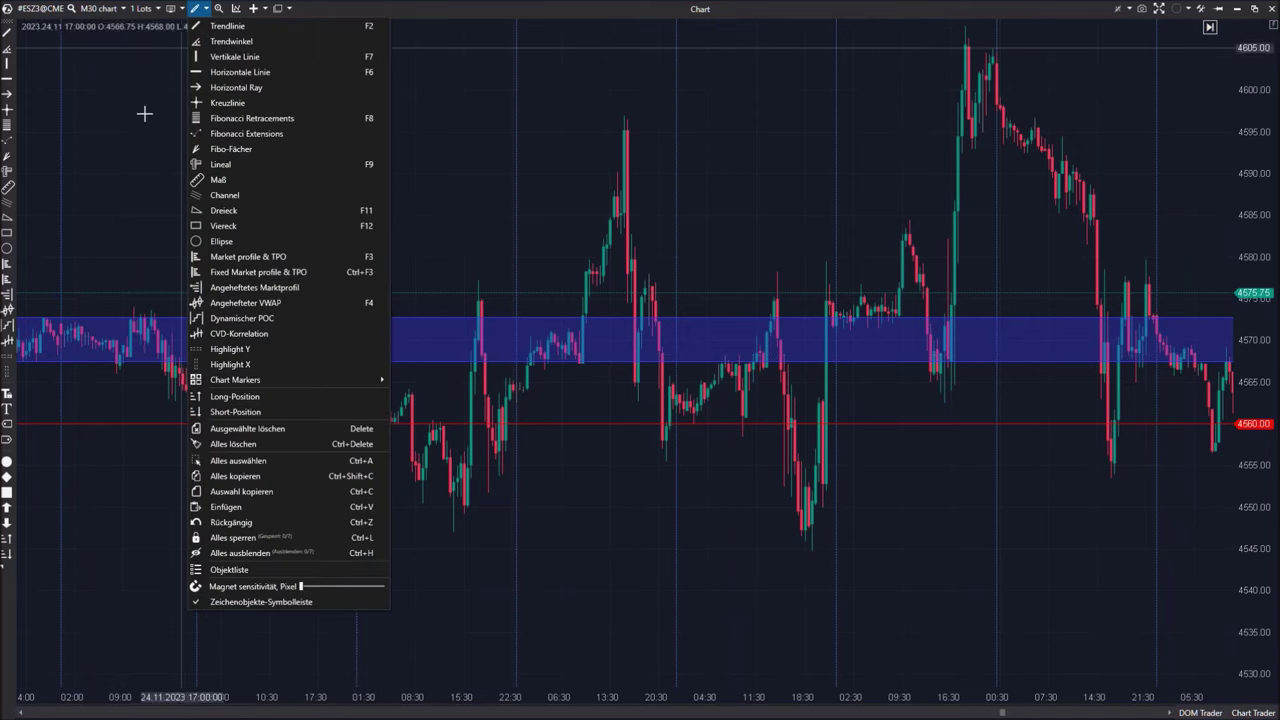
click(261, 262)
click(201, 291)
drag(166, 274, 528, 582)
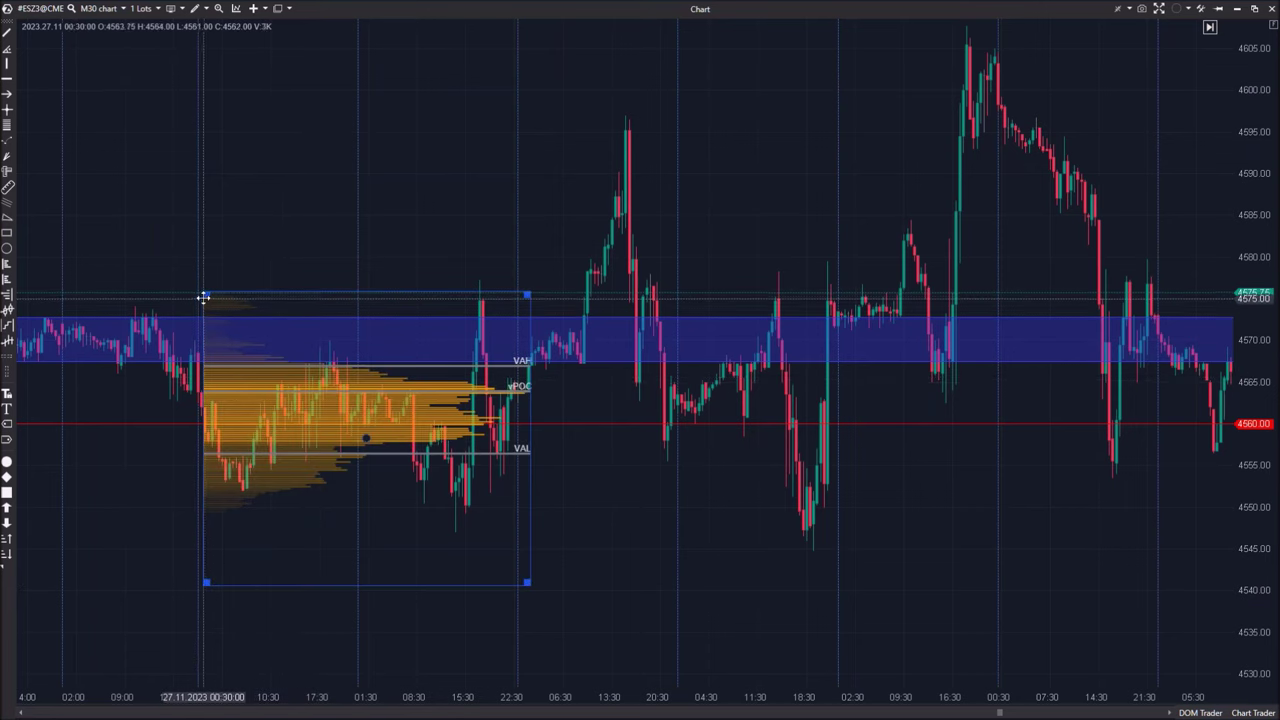
- Narrow and shift the orange profile to cover about 11:00 on 27 November to 08:30 on 28 November
drag(208, 293, 192, 205)
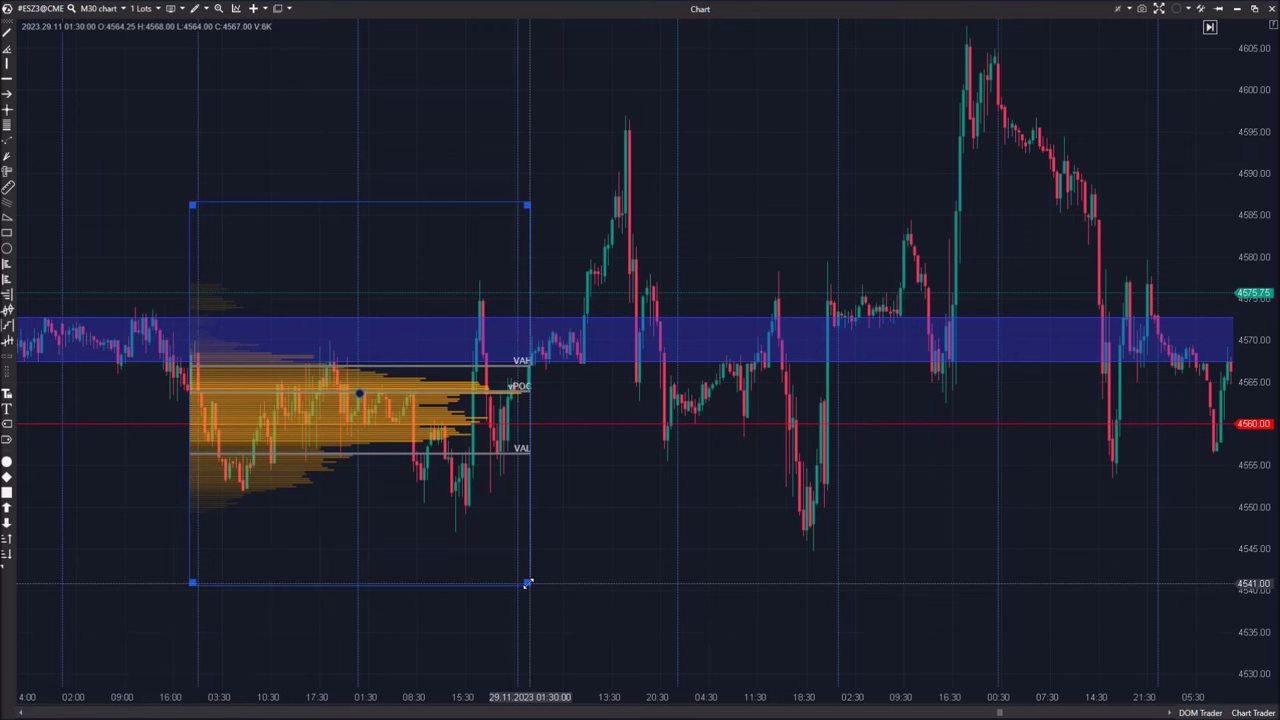
drag(527, 582, 299, 580)
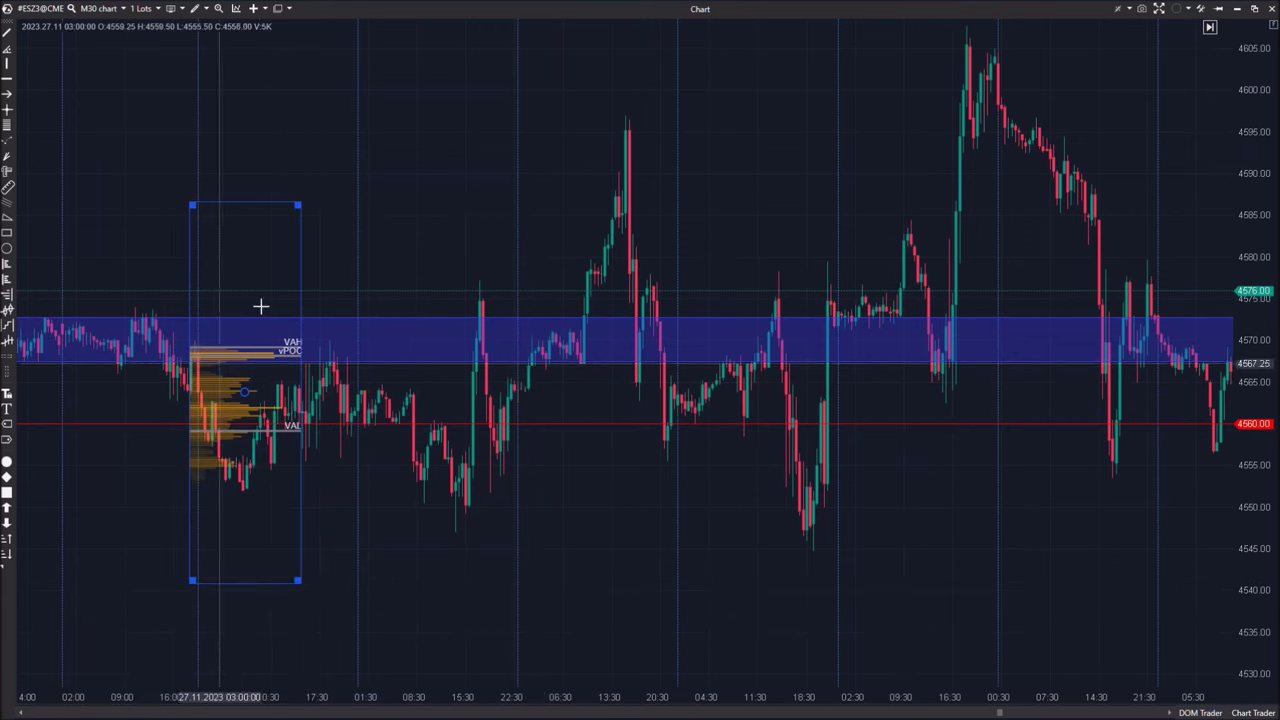
drag(247, 204, 255, 200)
mouse_move(273, 198)
mouse_down()
mouse_move(354, 203)
mouse_move(289, 210)
mouse_up()
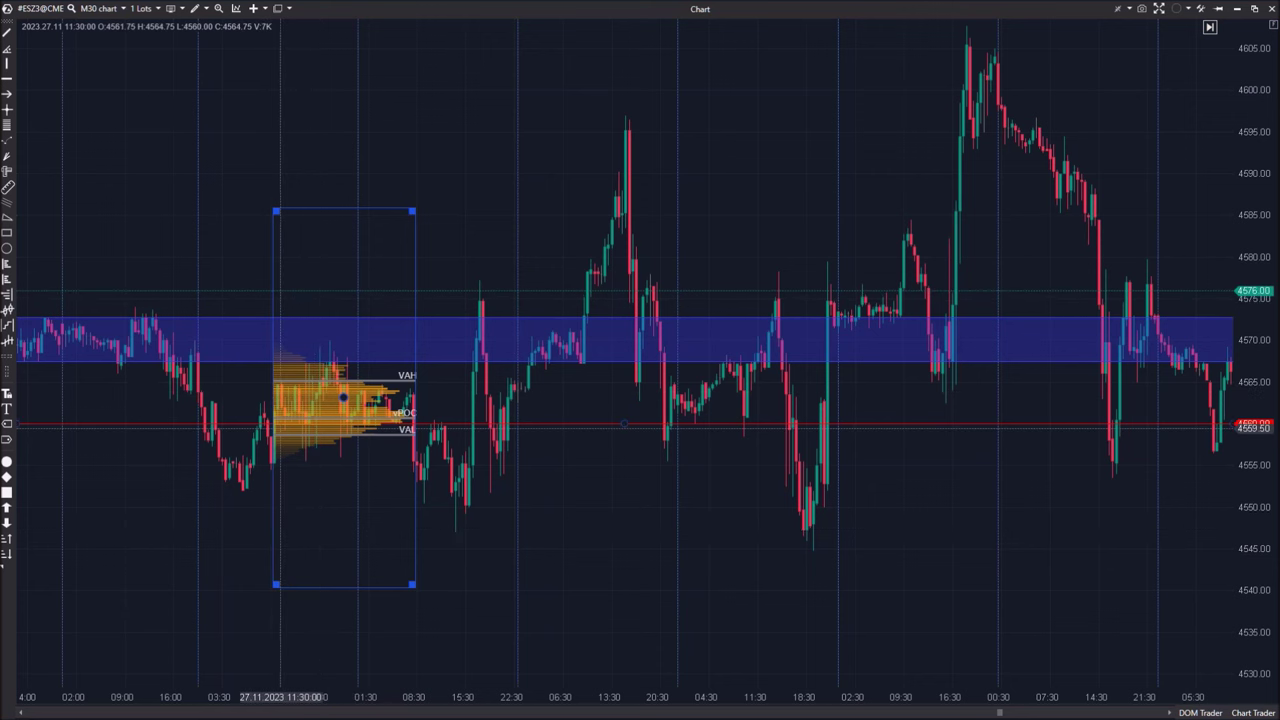
- Try the profile on the 1 December swing, return it to 27 November, and end it around 07:00 on 28 November
drag(415, 518, 1063, 549)
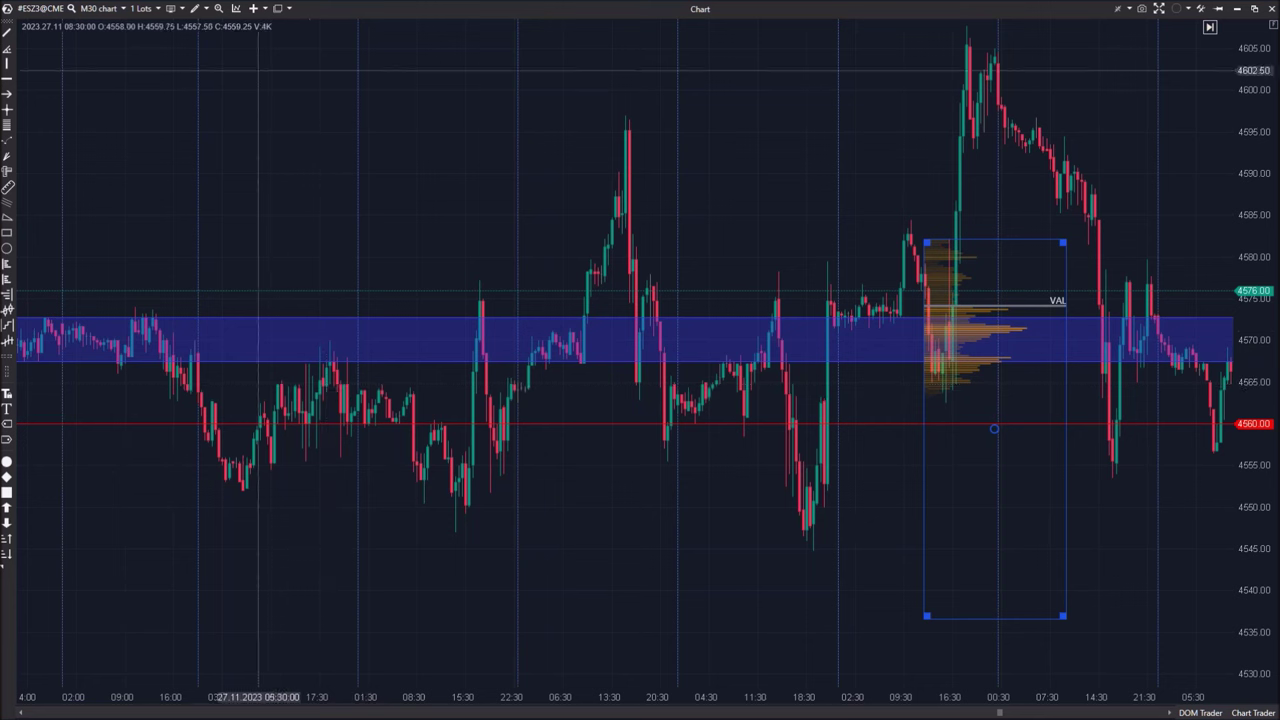
drag(926, 282, 273, 361)
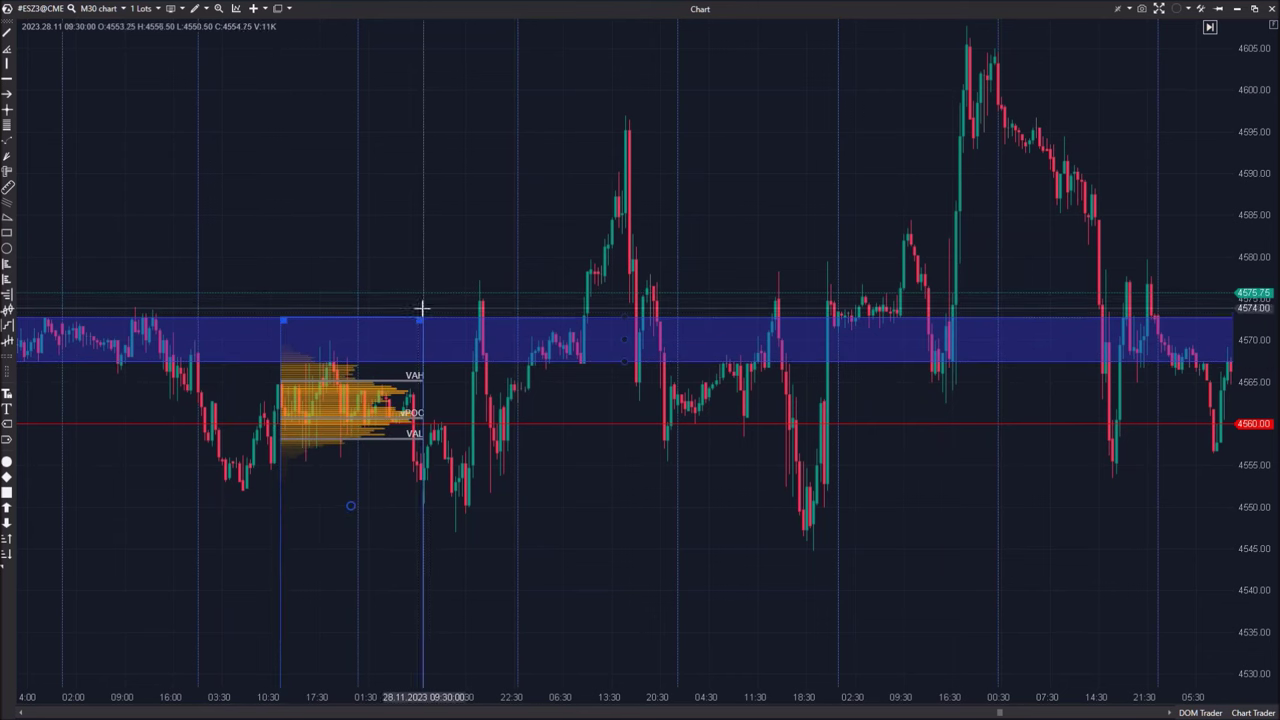
drag(420, 318, 405, 246)
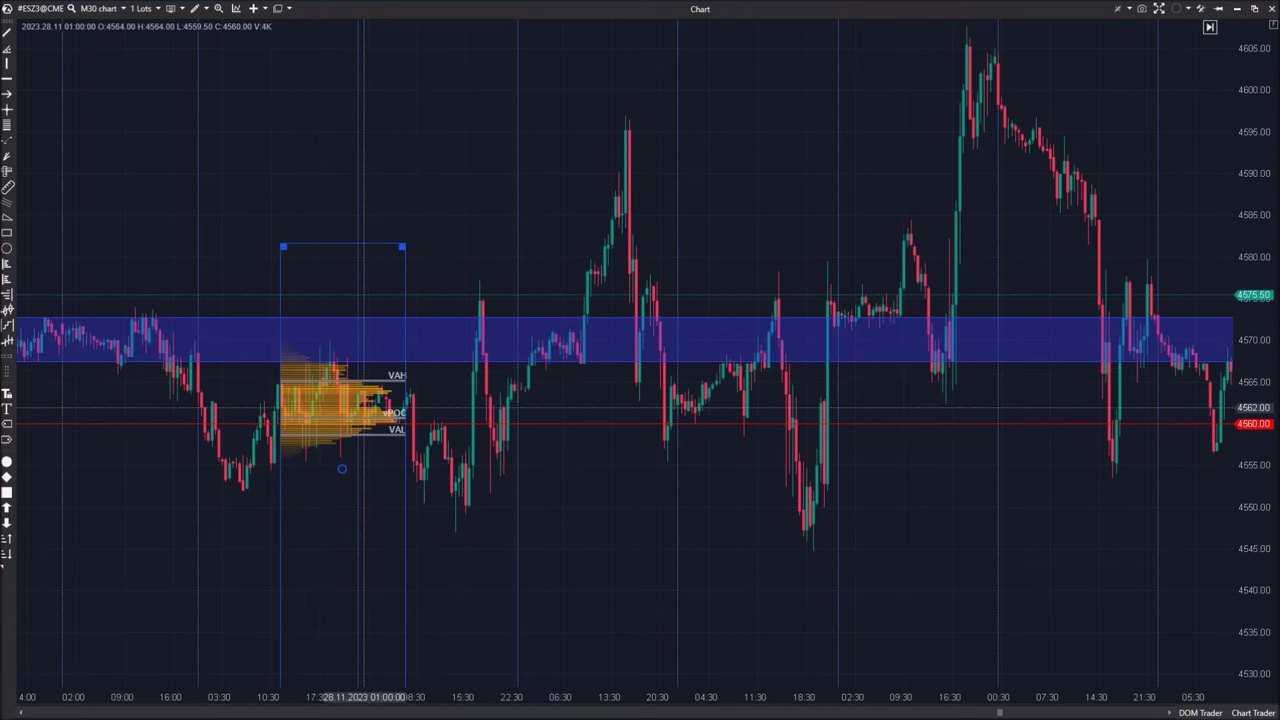
- Highlight a second horizontal price zone over the profile's high-volume area, from about 4560 to 4564.50, and select the profile
click(195, 9)
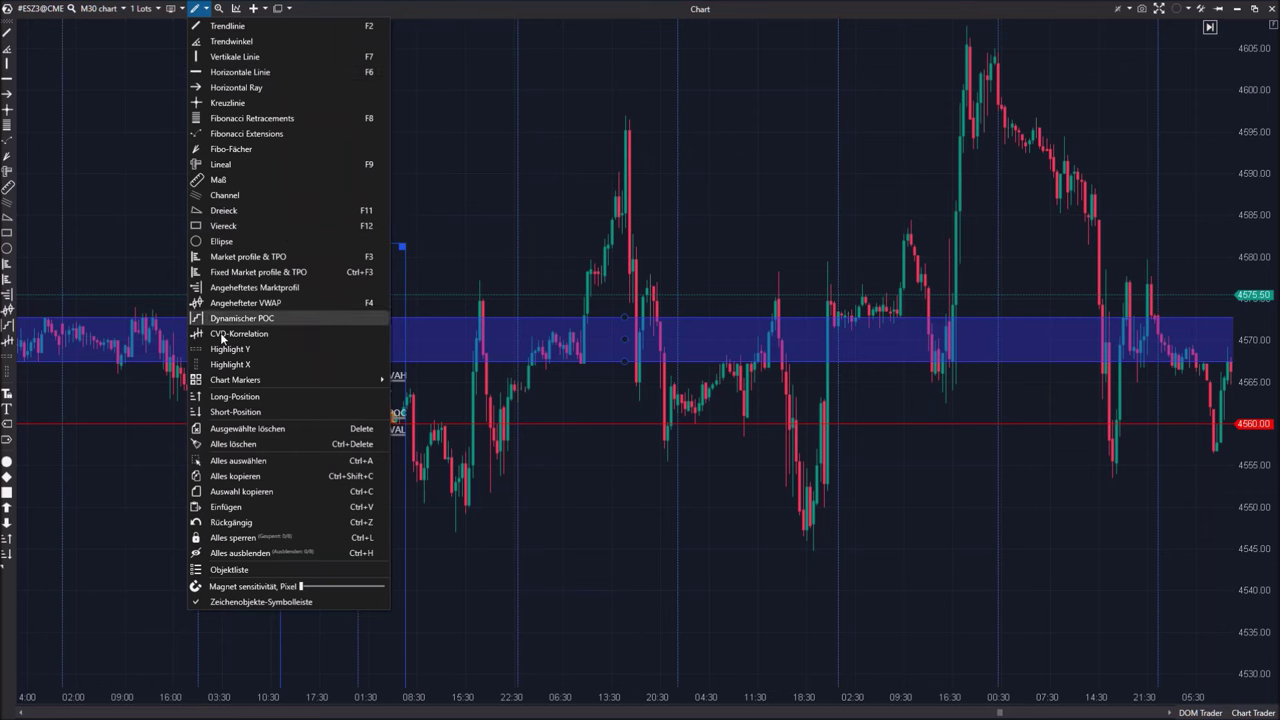
click(245, 349)
drag(302, 387, 302, 424)
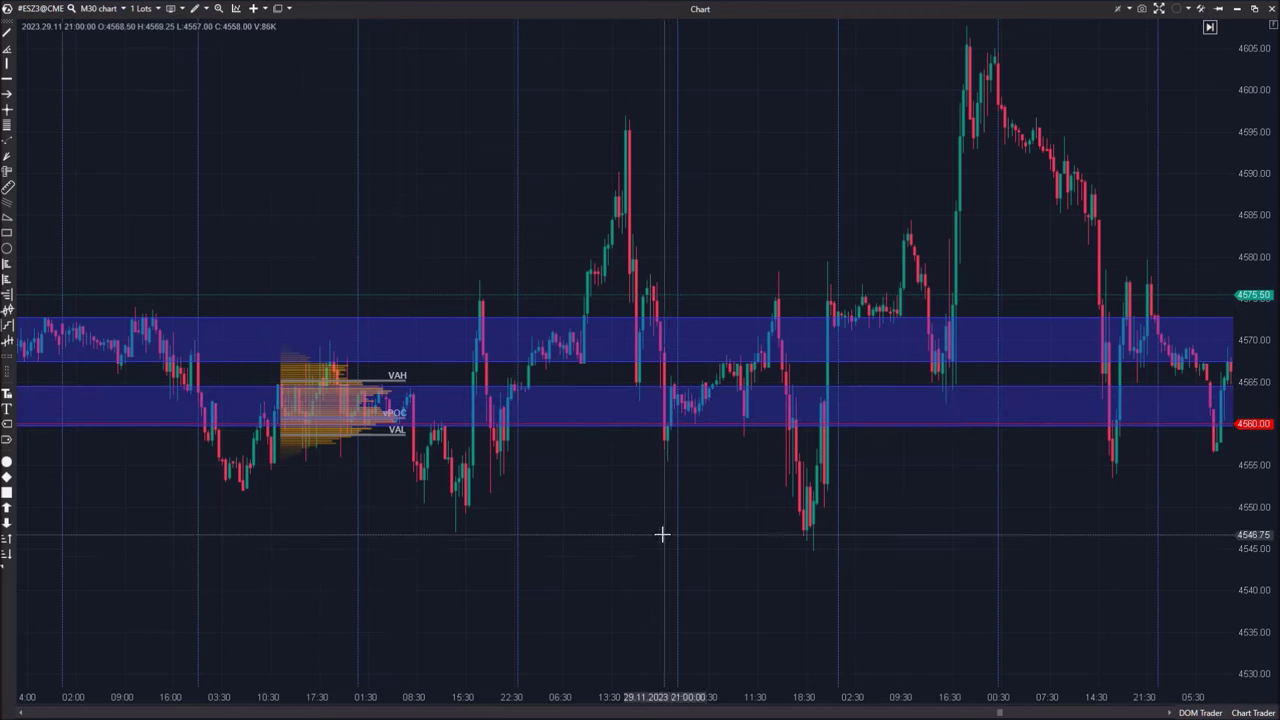
click(324, 415)
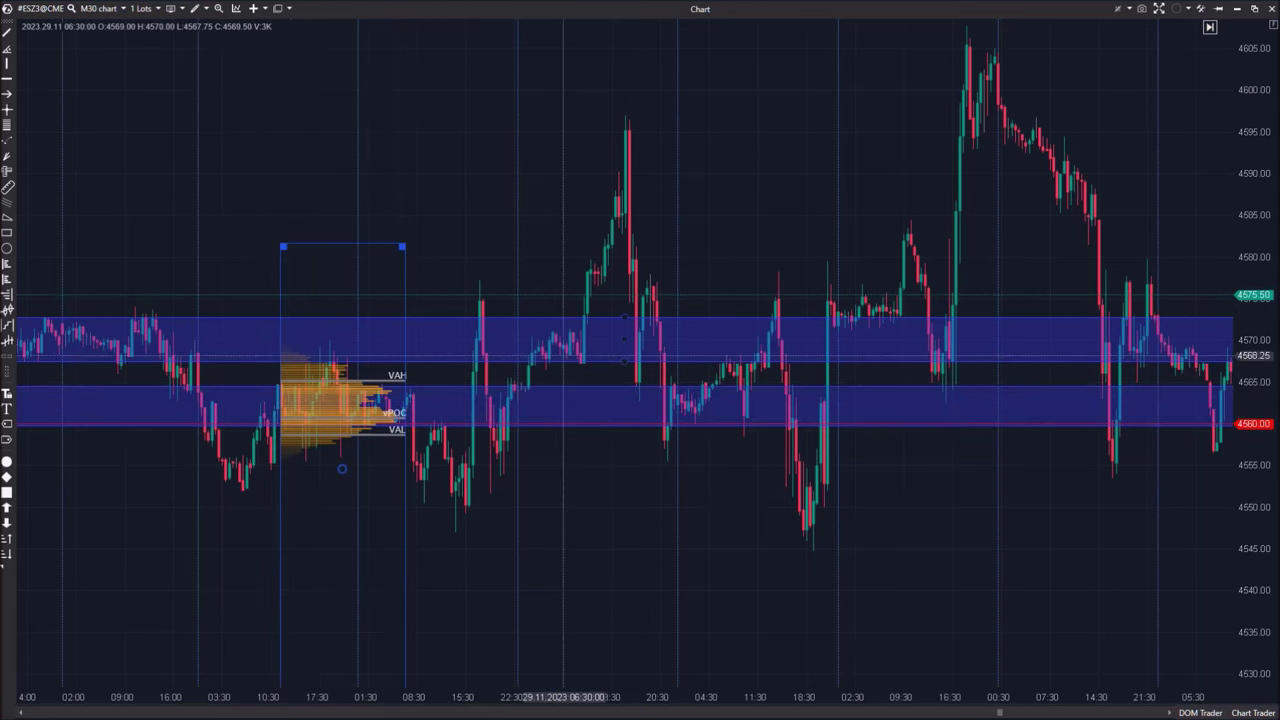
- Delete the orange market profile and both horizontal price zones from the M30 chart
key(Delete)
drag(482, 562, 517, 531)
drag(363, 494, 474, 459)
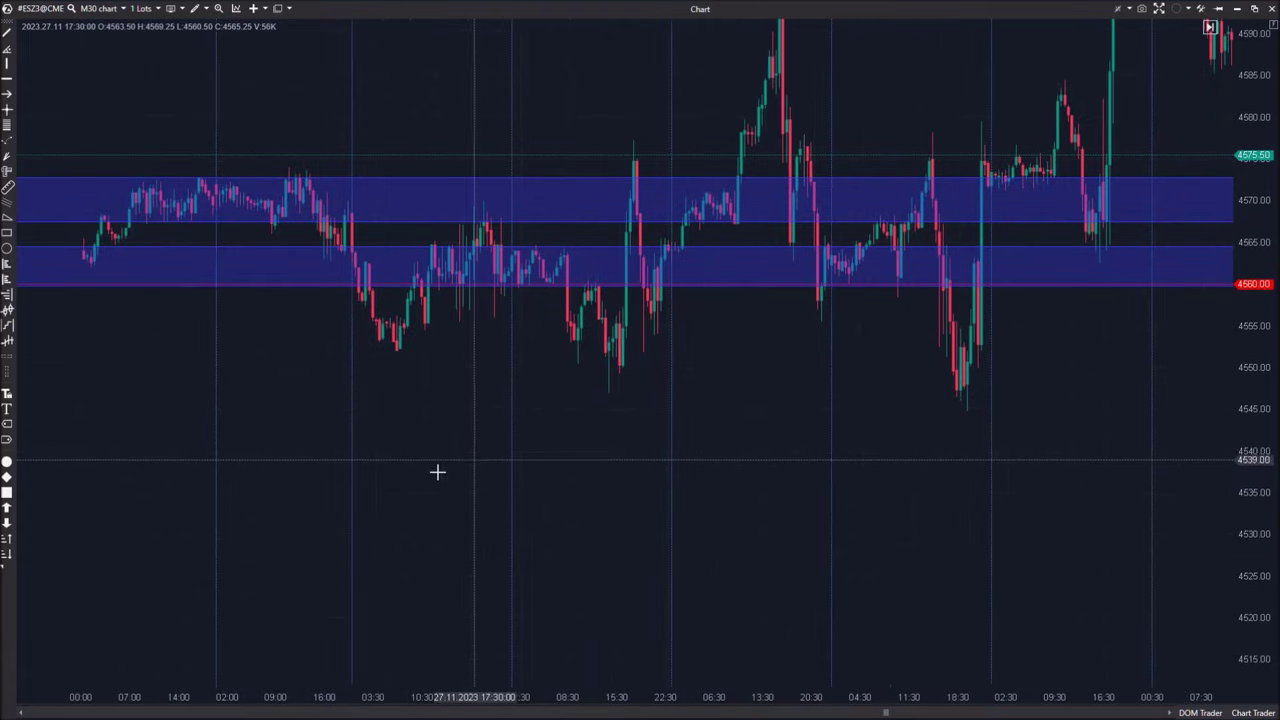
drag(301, 491, 623, 491)
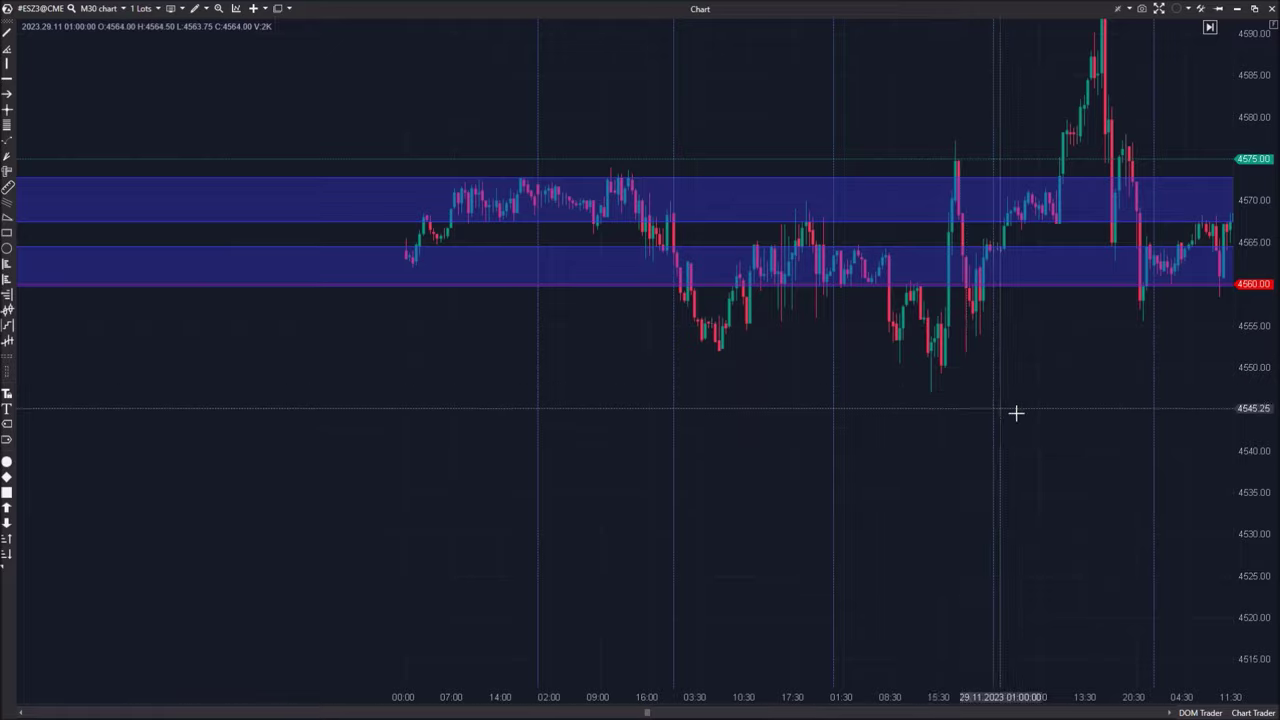
drag(1000, 409, 692, 408)
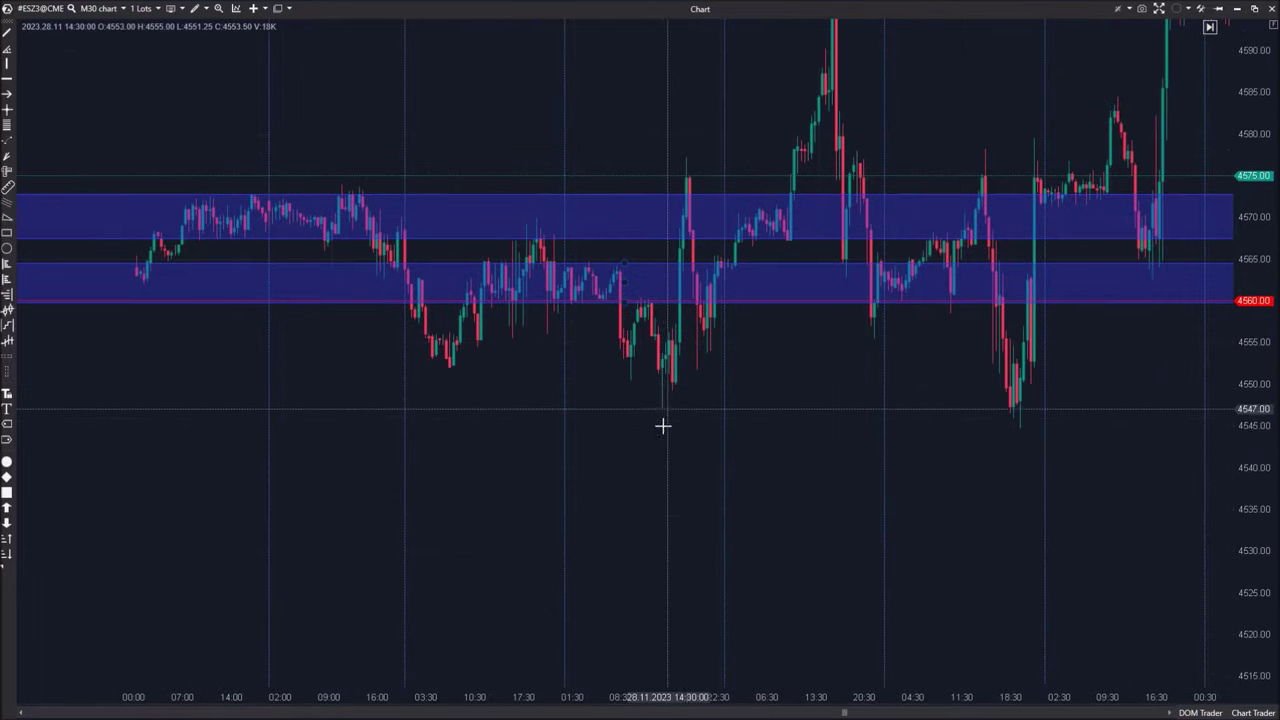
drag(729, 523, 521, 453)
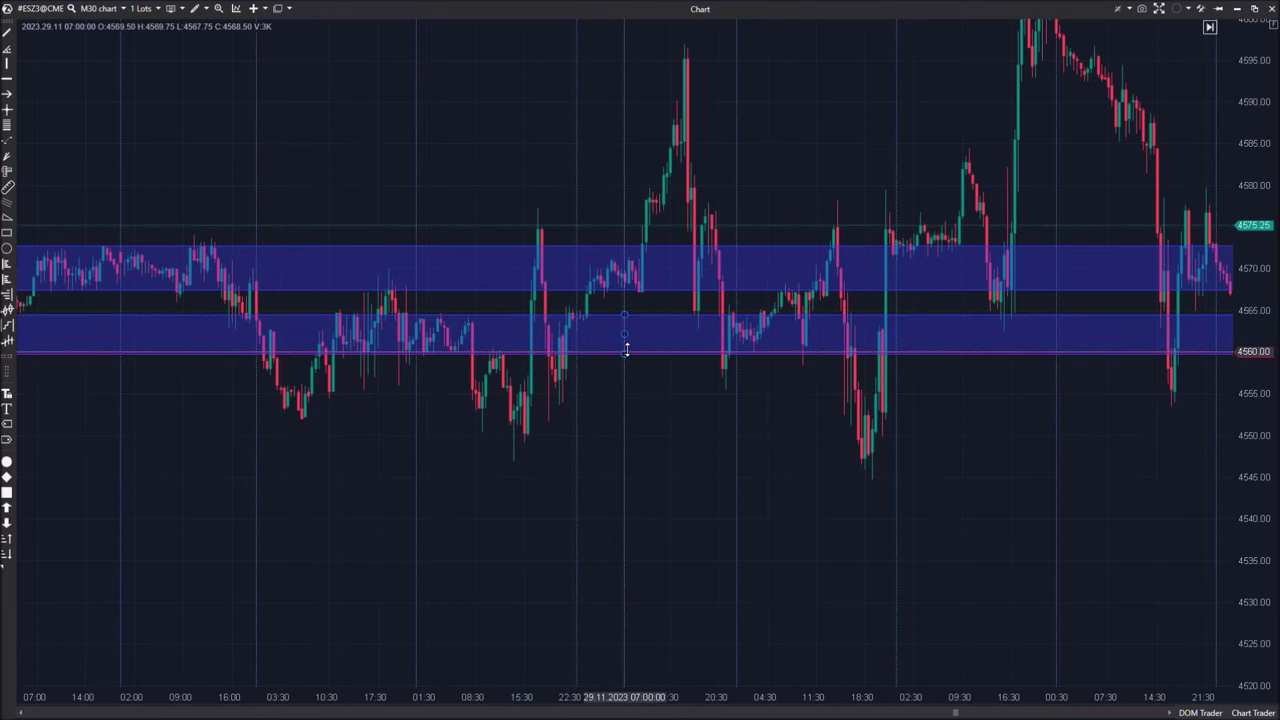
key(Delete)
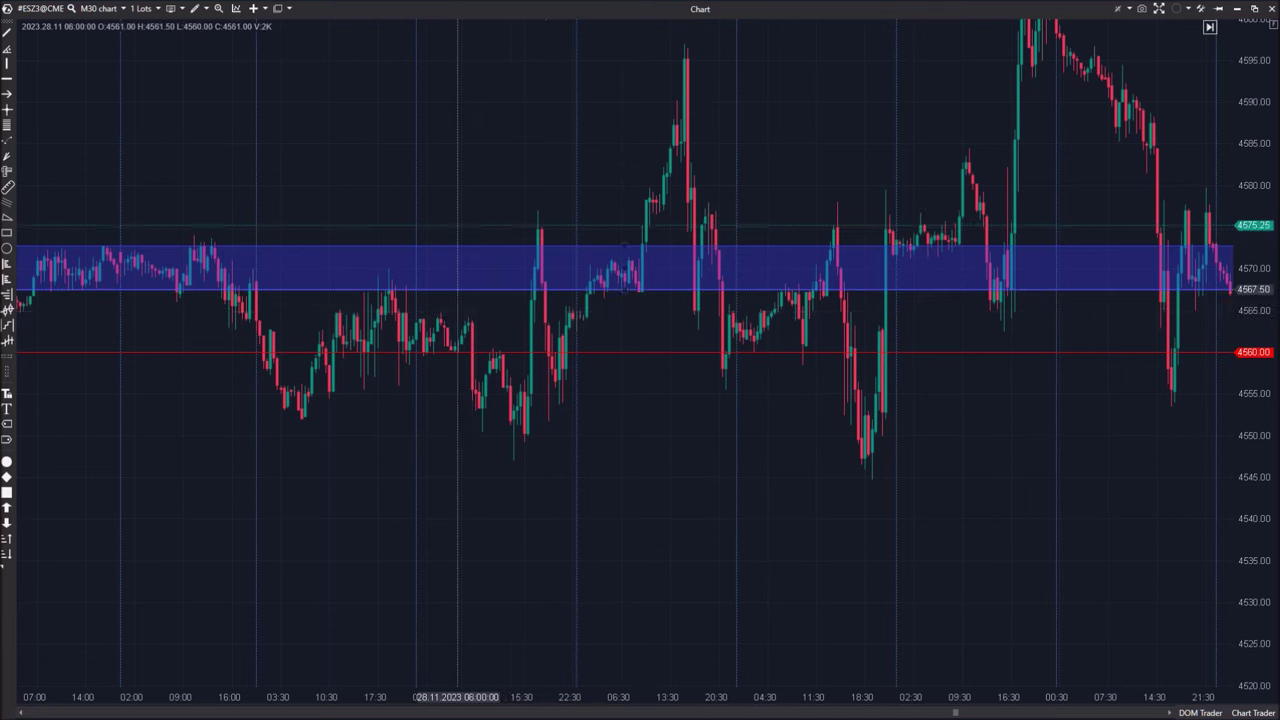
key(Delete)
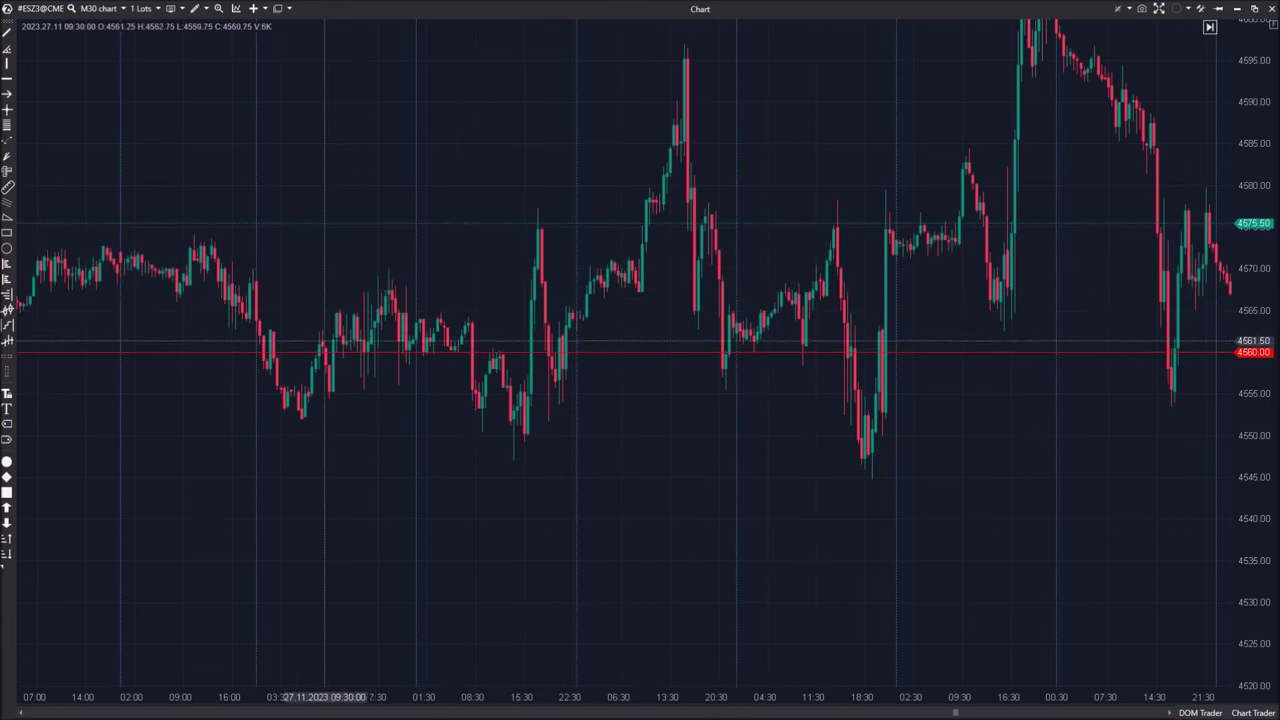
- Draw a market profile from about 20:00 on 28 November to 20:30 on 29 November, spanning about 4555 to 4596
drag(737, 437, 338, 480)
click(204, 9)
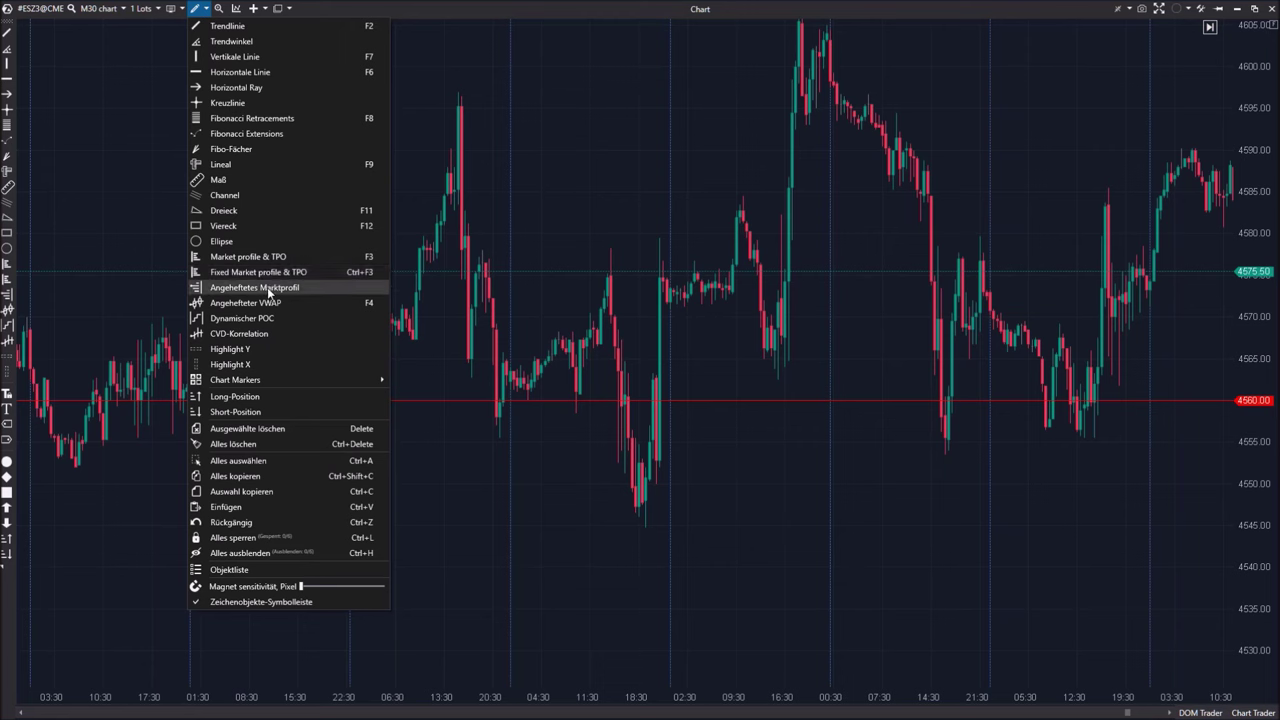
click(254, 258)
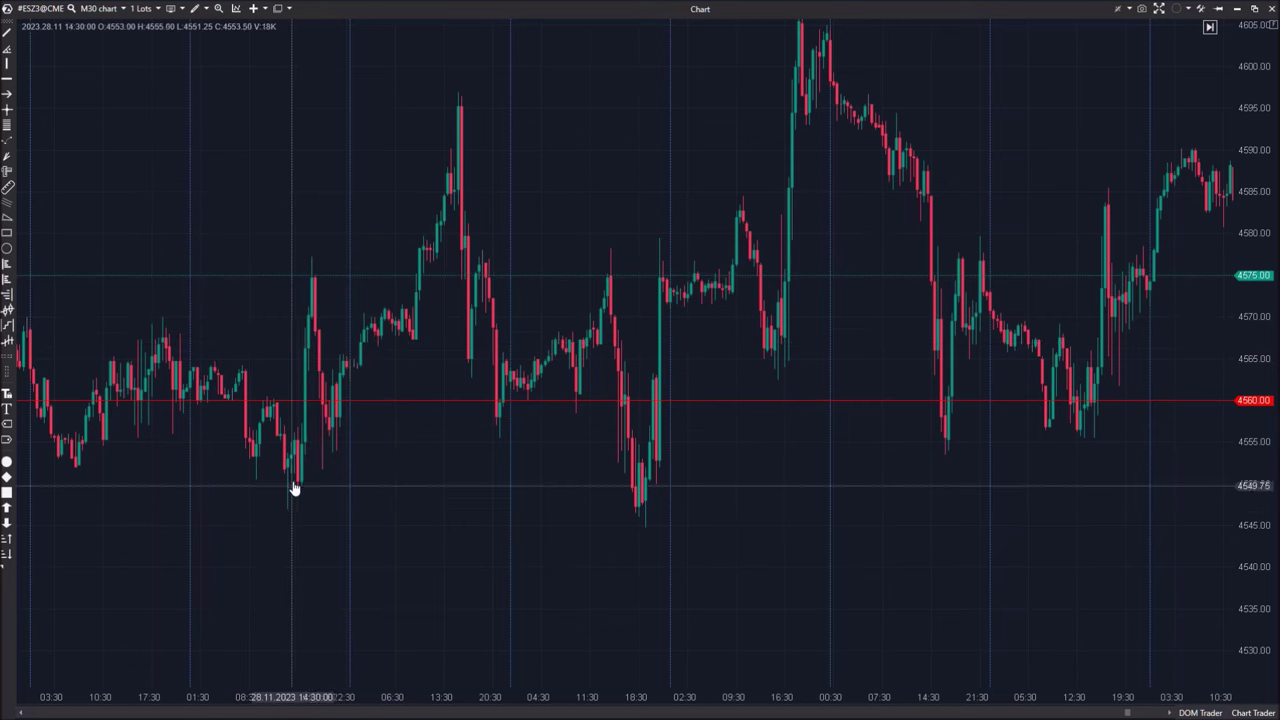
mouse_move(330, 443)
mouse_down()
mouse_move(450, 210)
mouse_move(471, 114)
mouse_move(490, 103)
mouse_up()
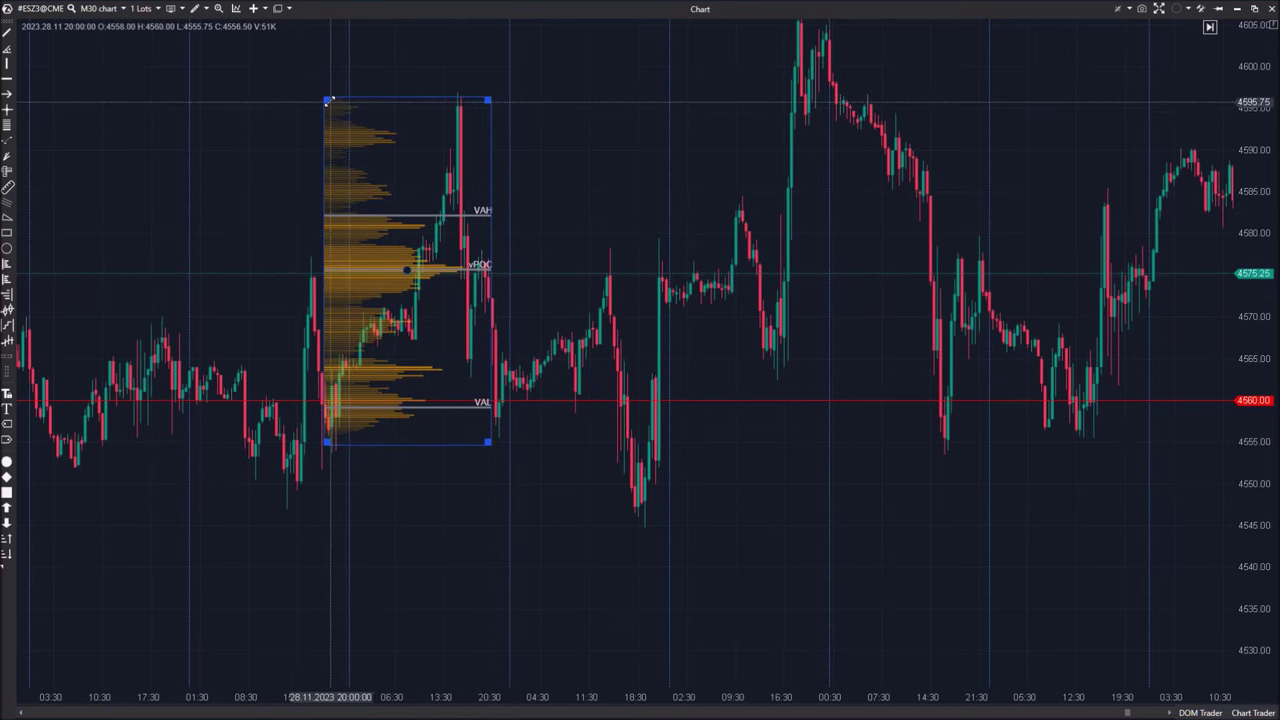
drag(330, 102, 325, 102)
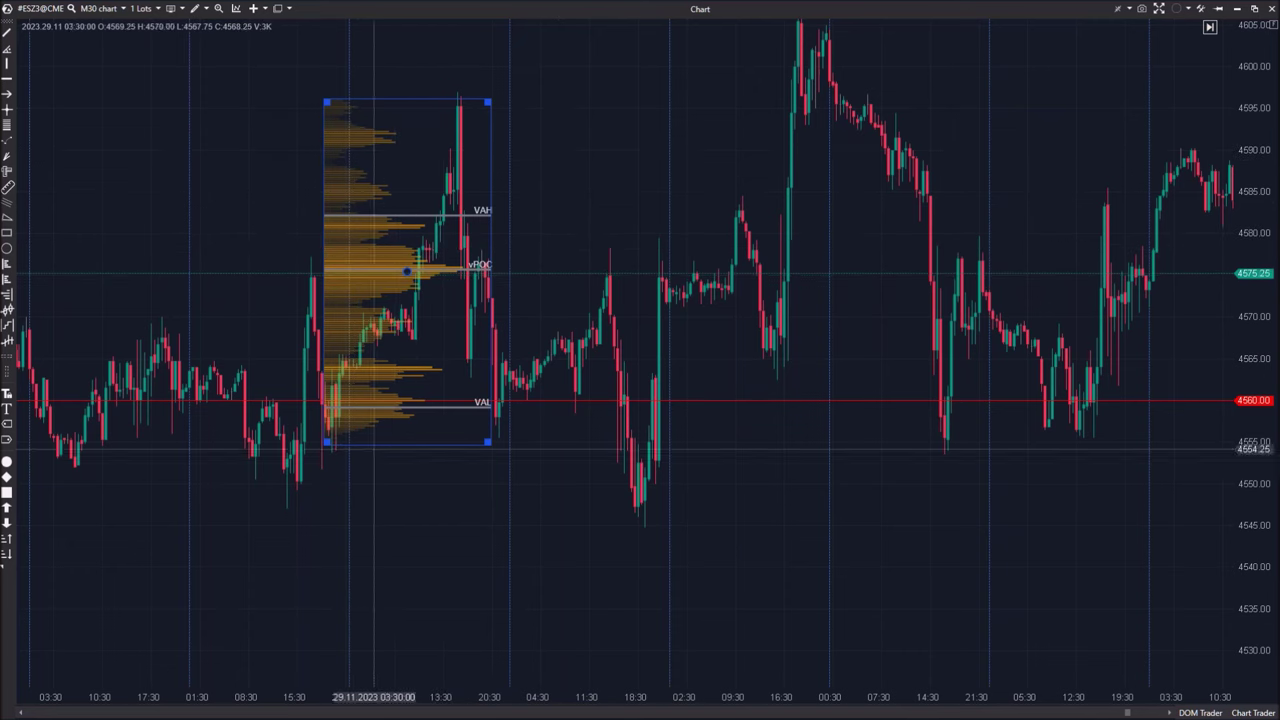
- Highlight a horizontal price zone around the profile's VAL, from about 4556.75 to 4561.75
click(196, 10)
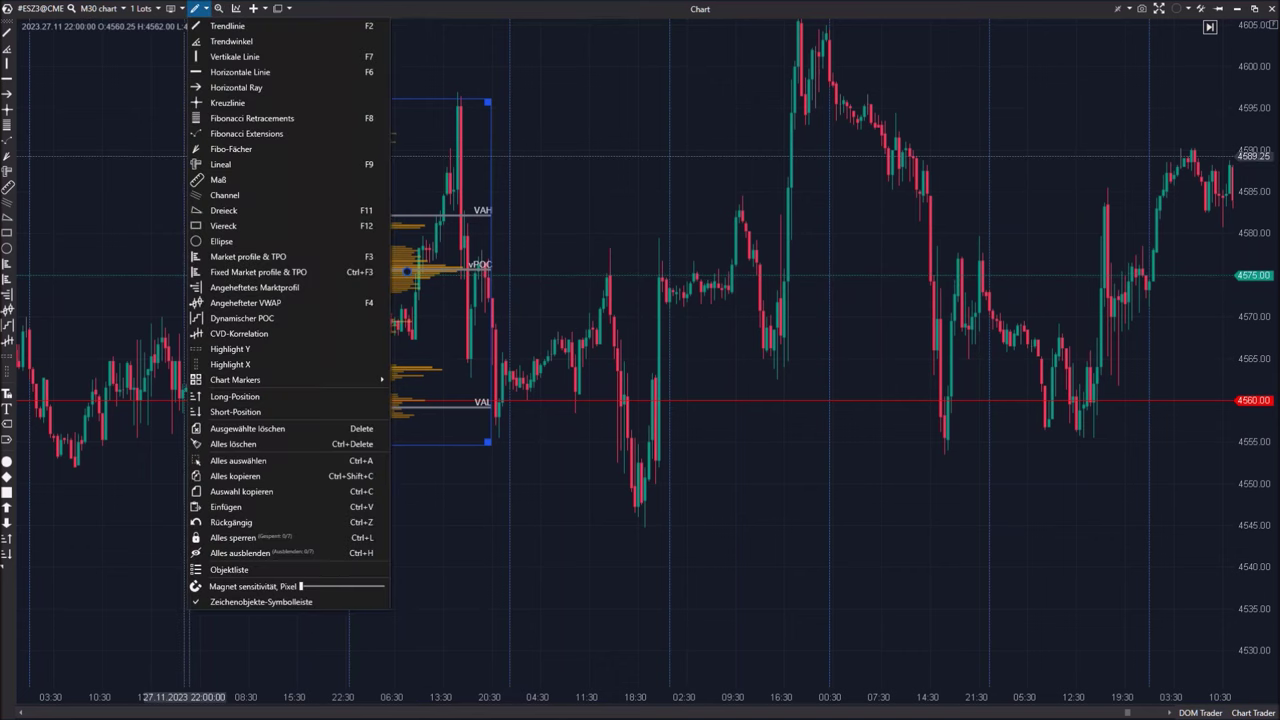
click(250, 352)
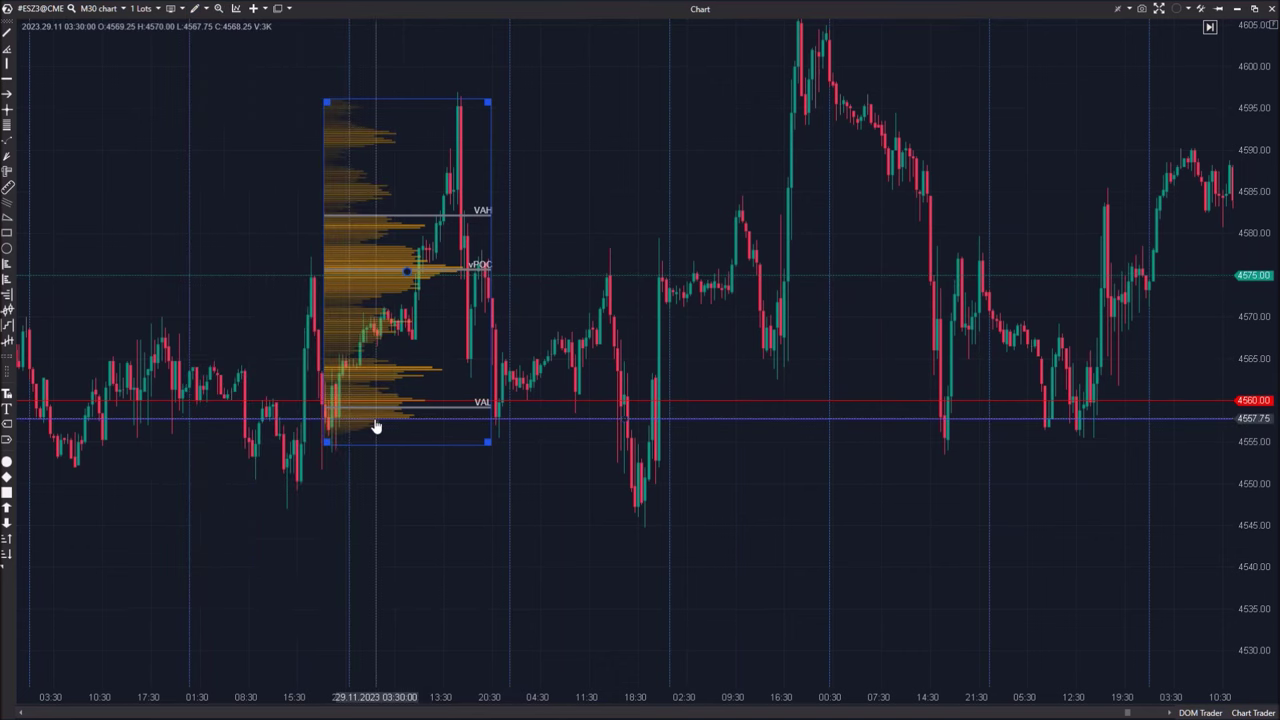
drag(380, 388, 370, 435)
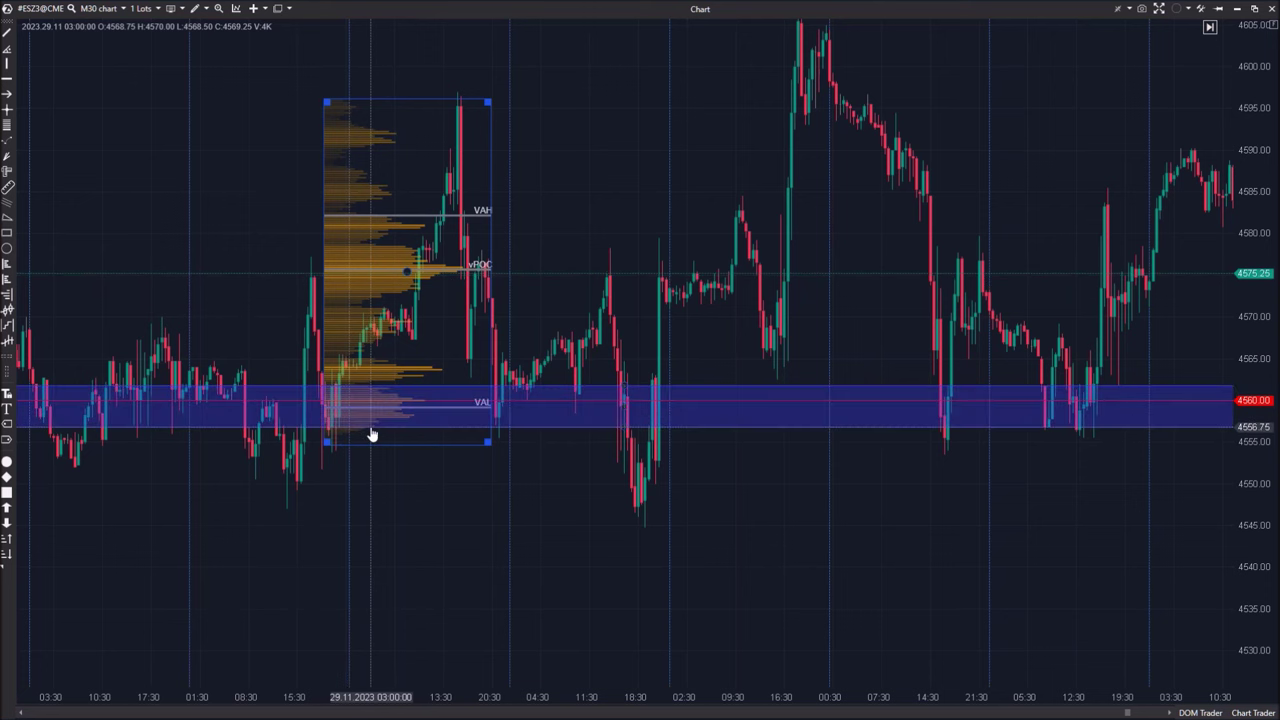
click(151, 106)
- Place horizontal lines at the profile's lower volume peak, 4563.75, and at its vPOC, about 4575.75
click(196, 10)
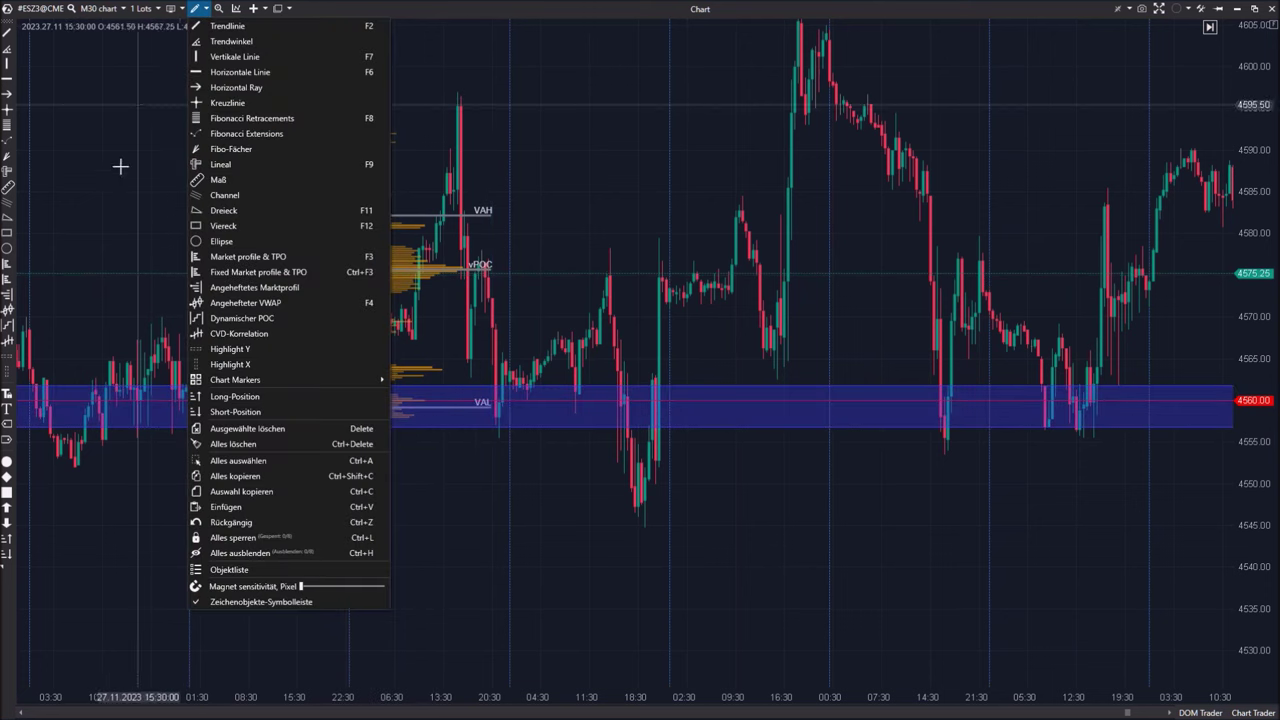
click(277, 84)
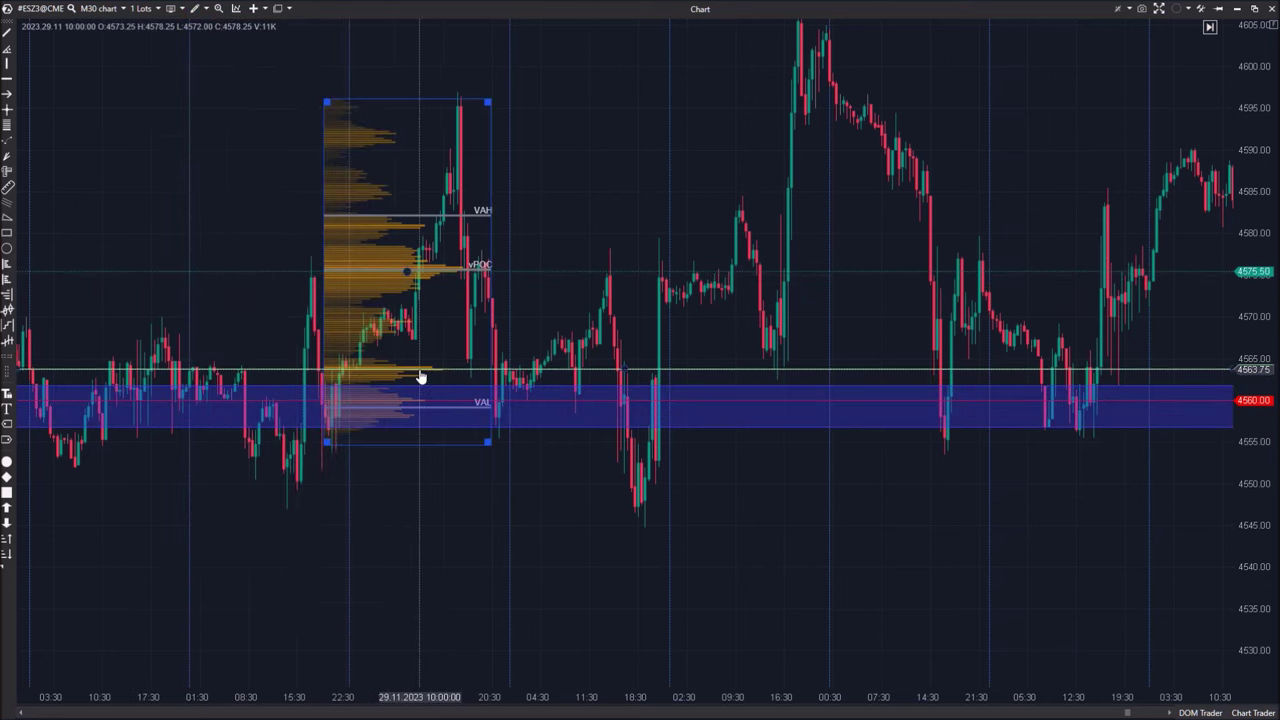
click(523, 362)
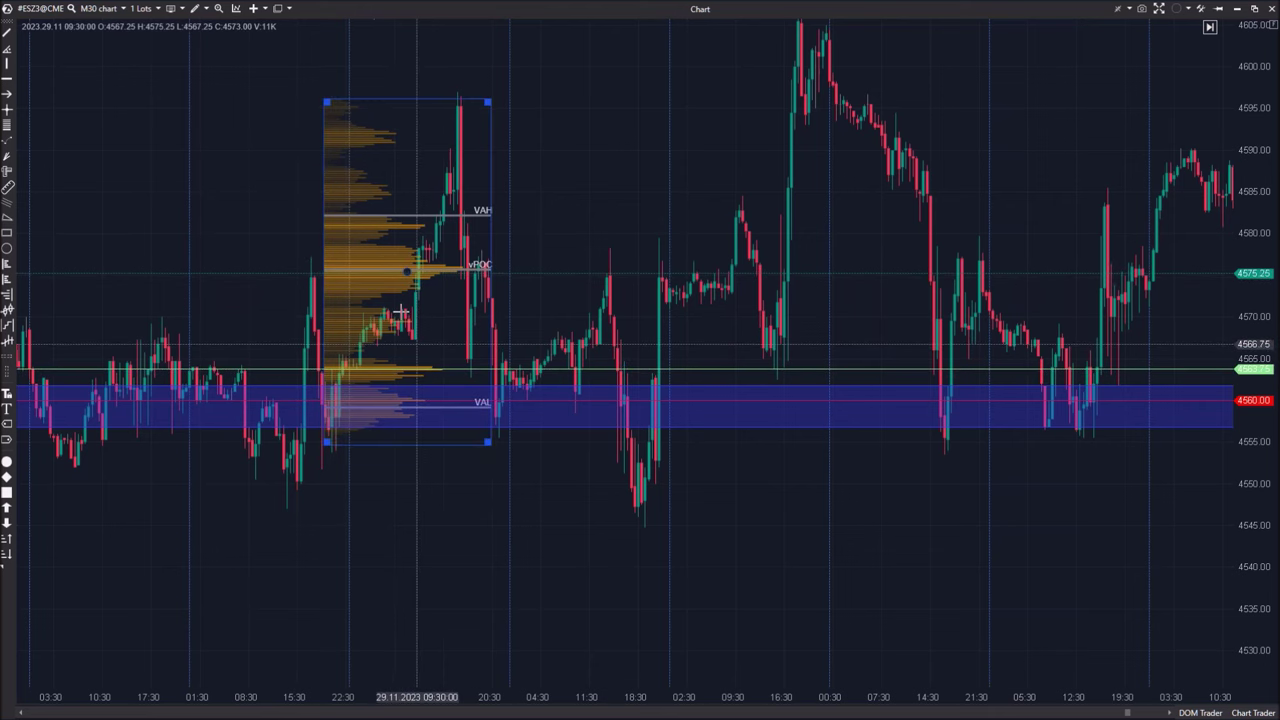
click(197, 9)
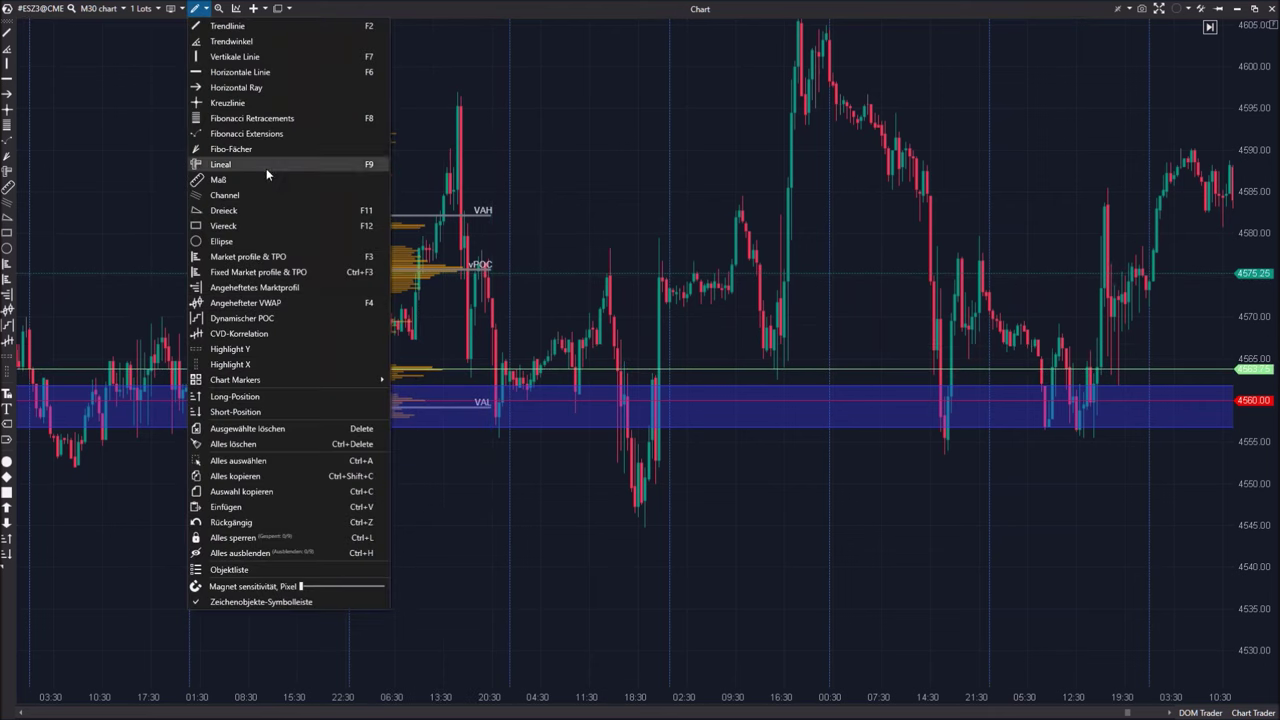
click(283, 72)
click(434, 271)
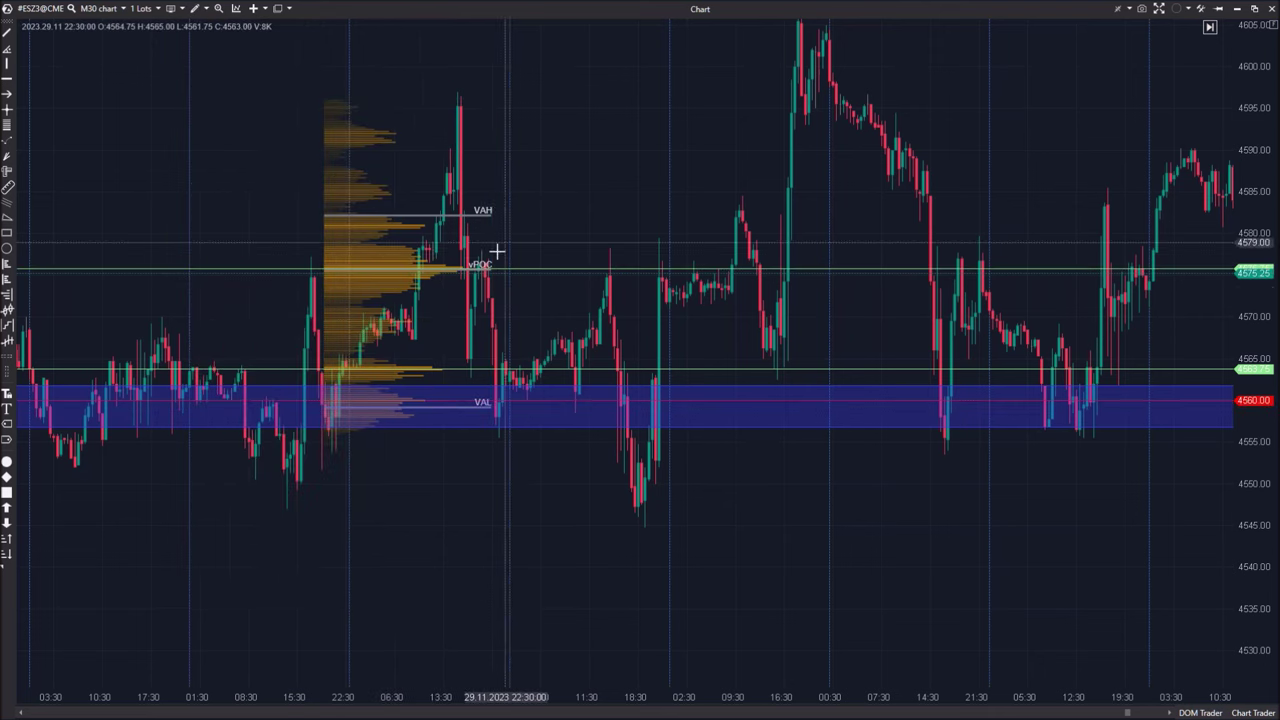
- Highlight a second horizontal price zone around the profile's vPOC, from about 4573.50 to 4578.50
click(197, 9)
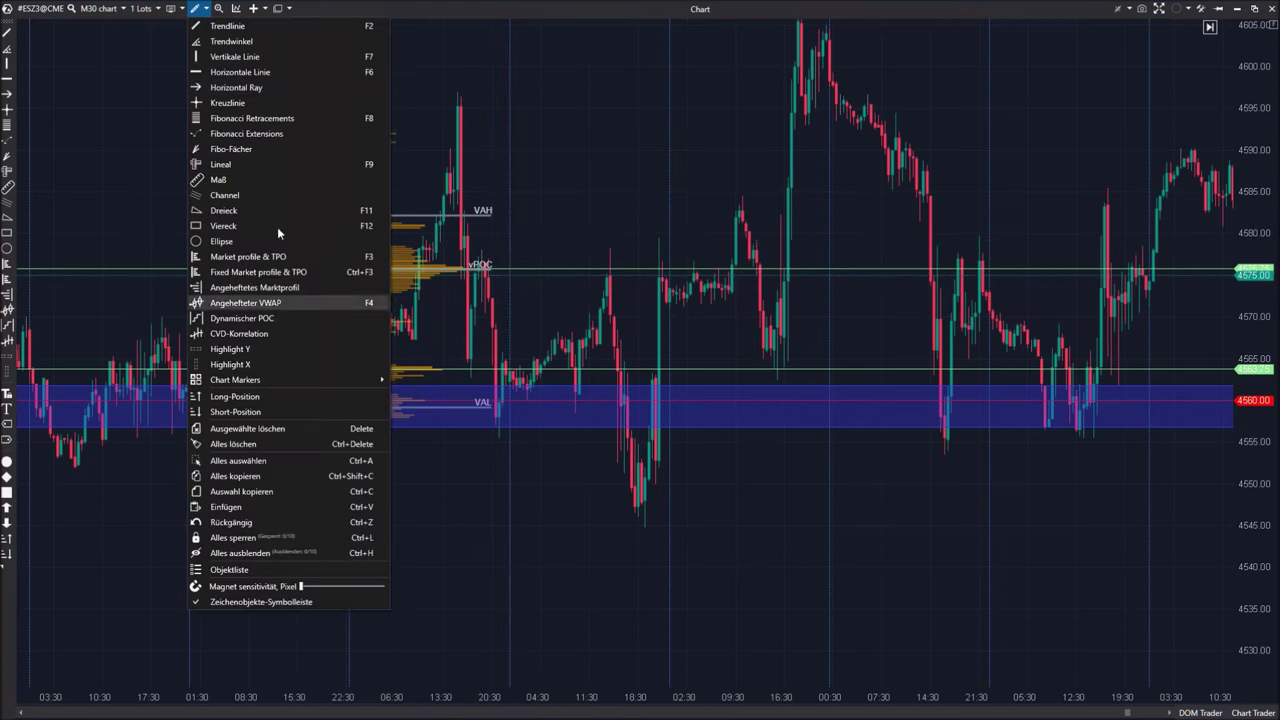
click(270, 350)
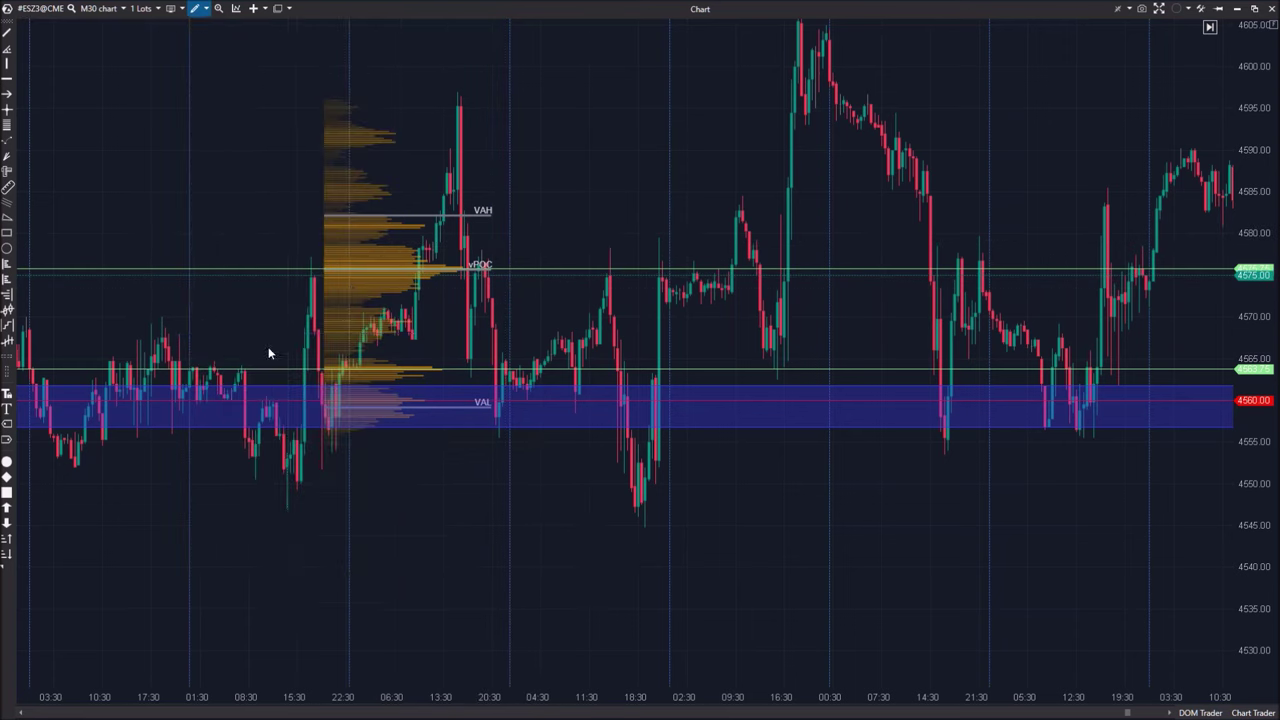
click(401, 288)
click(407, 246)
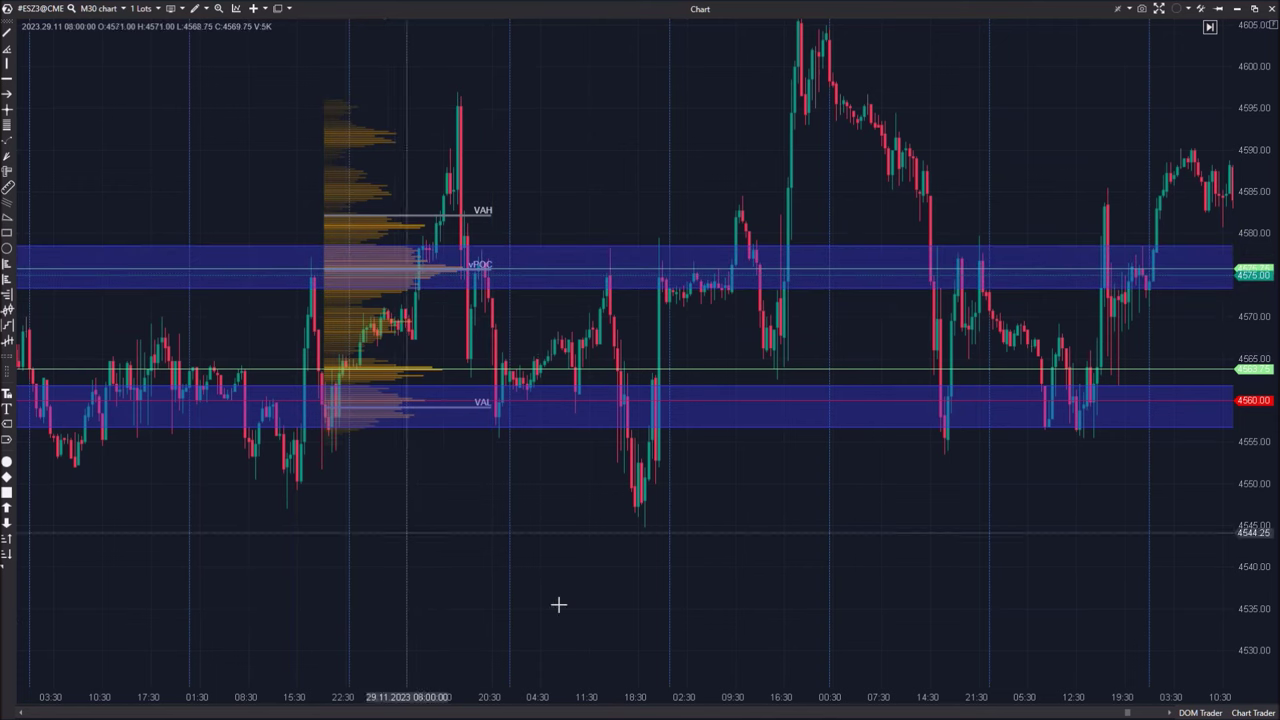
- Delete the market profile on the 29 November swing, leaving the price zones and lines on the chart
click(320, 311)
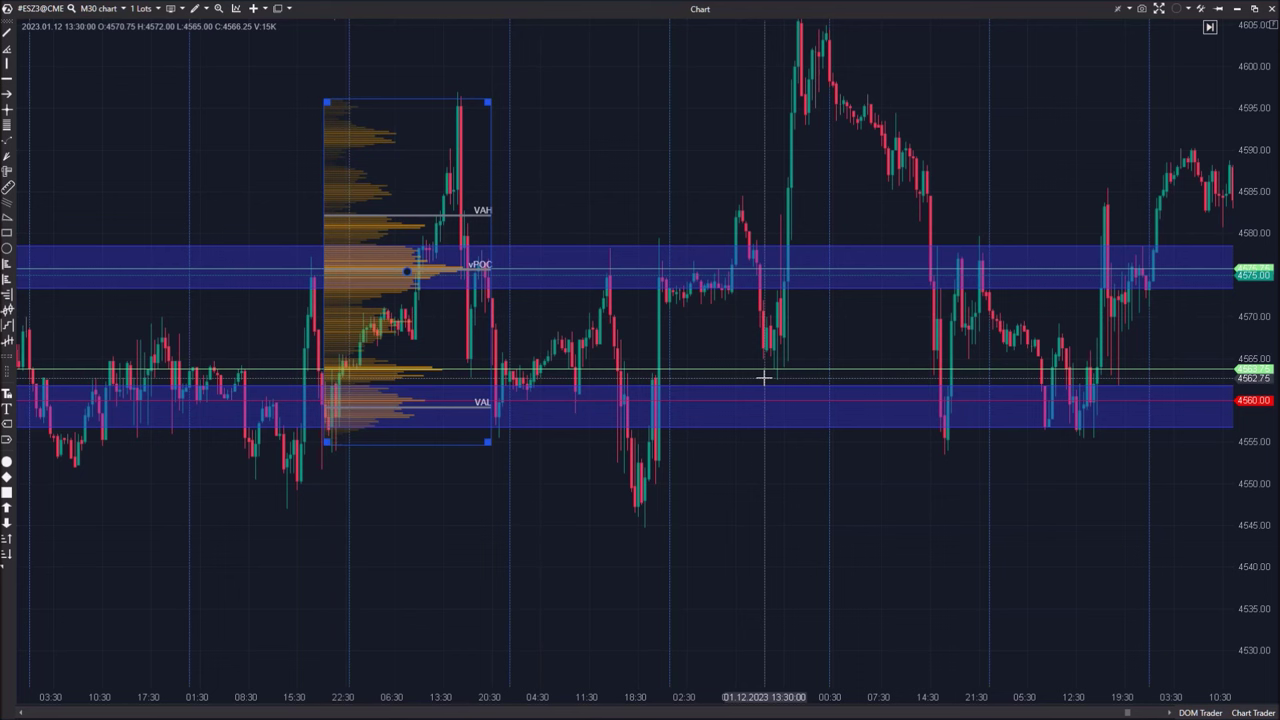
key(Delete)
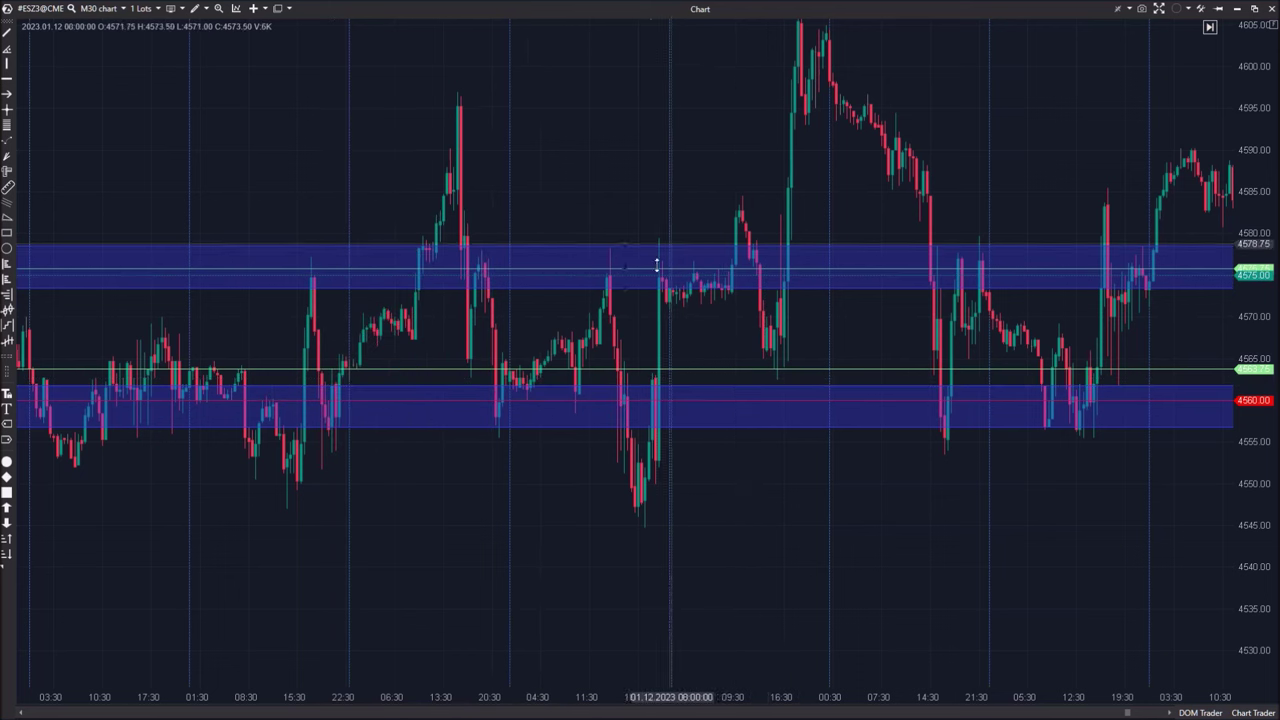
scroll(614, 563, up, 5)
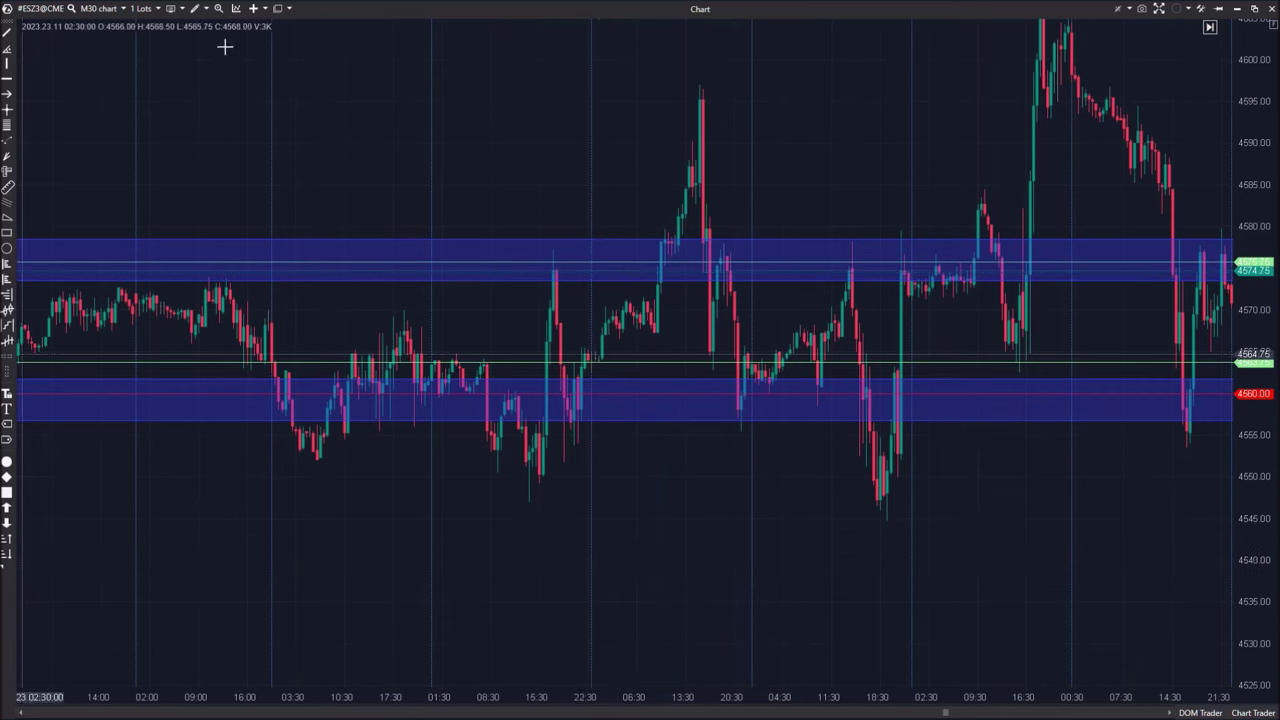
right_click(434, 171)
click(314, 199)
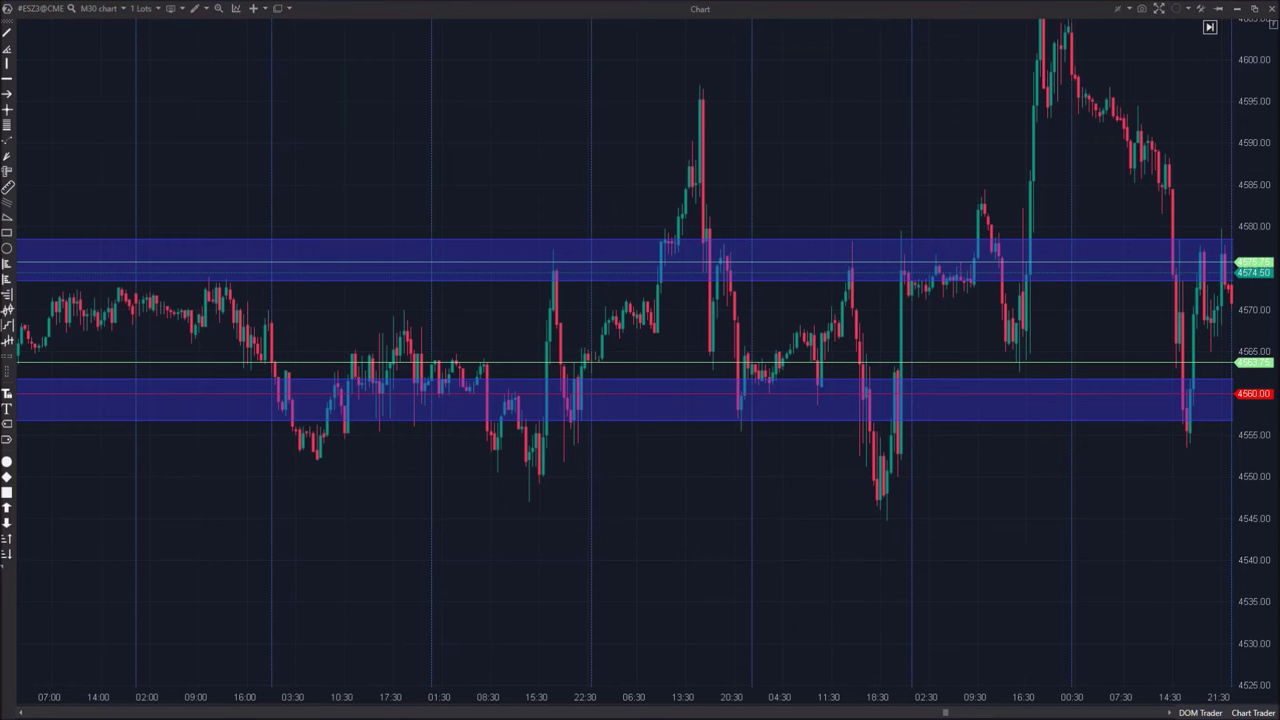
- Switch to the ATAS main window, open a new ESZ3 chart and set its timeframe to Daily
key(alt+Tab)
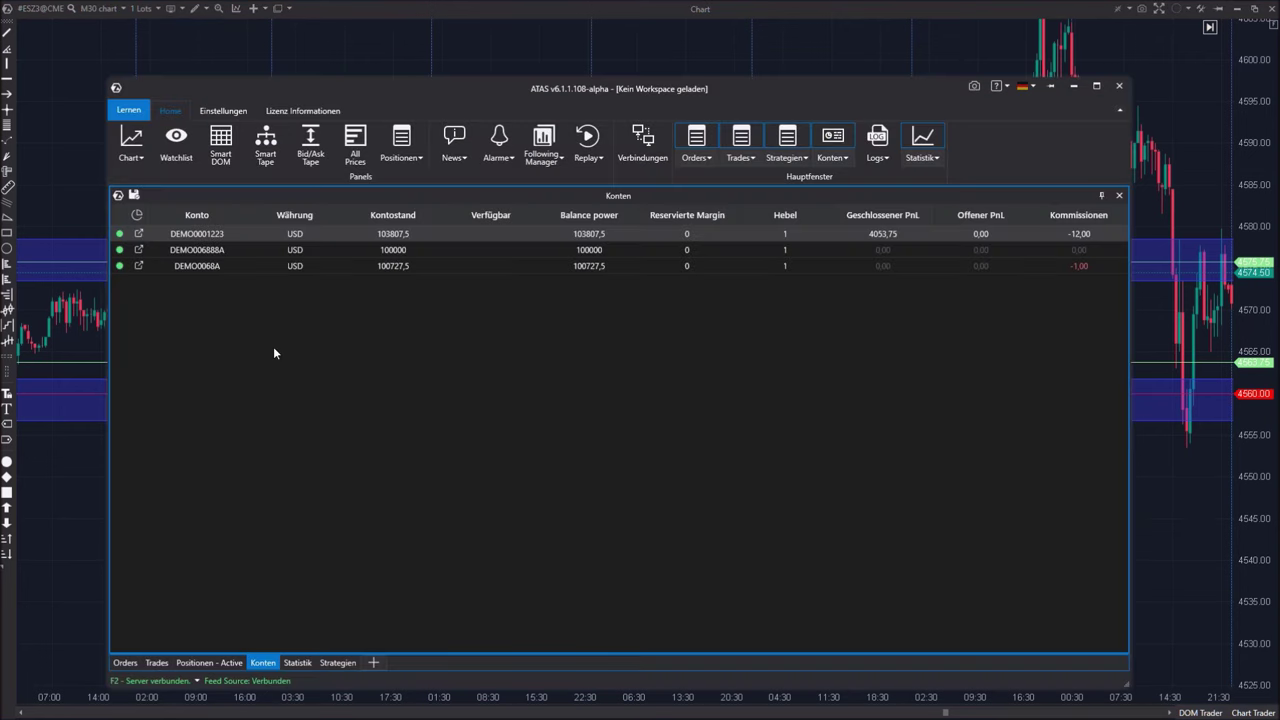
click(131, 143)
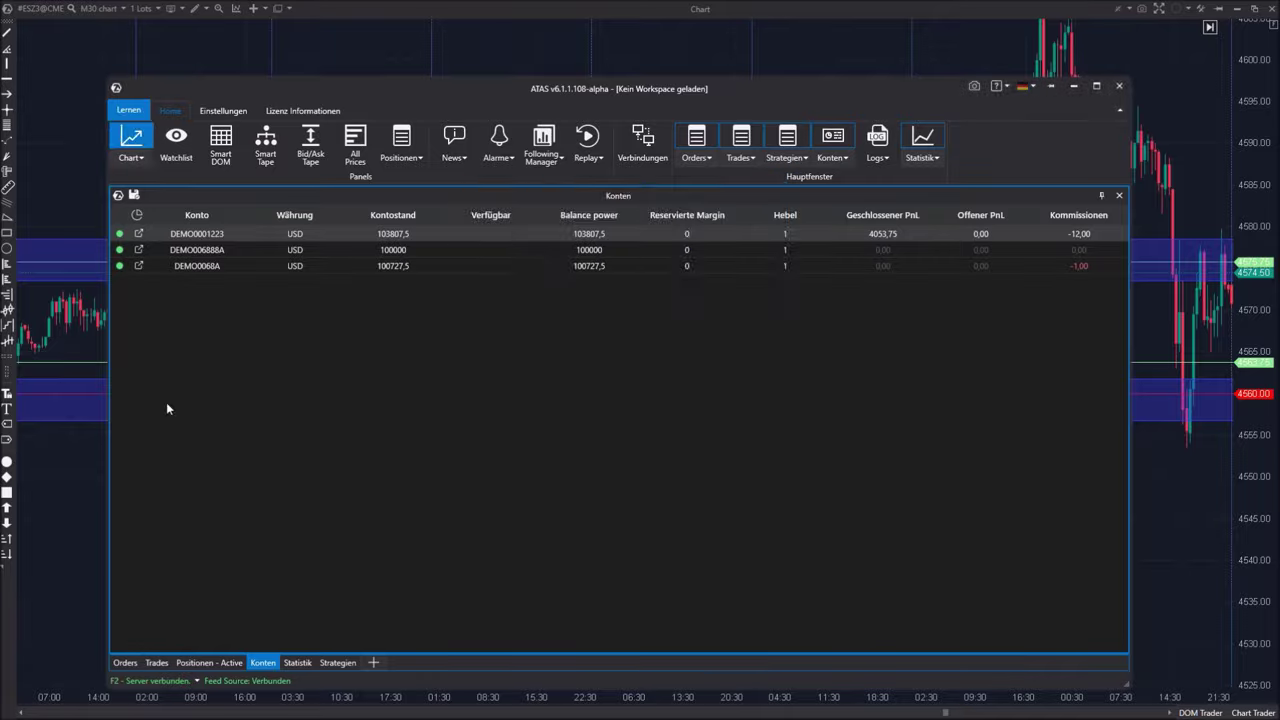
double_click(508, 384)
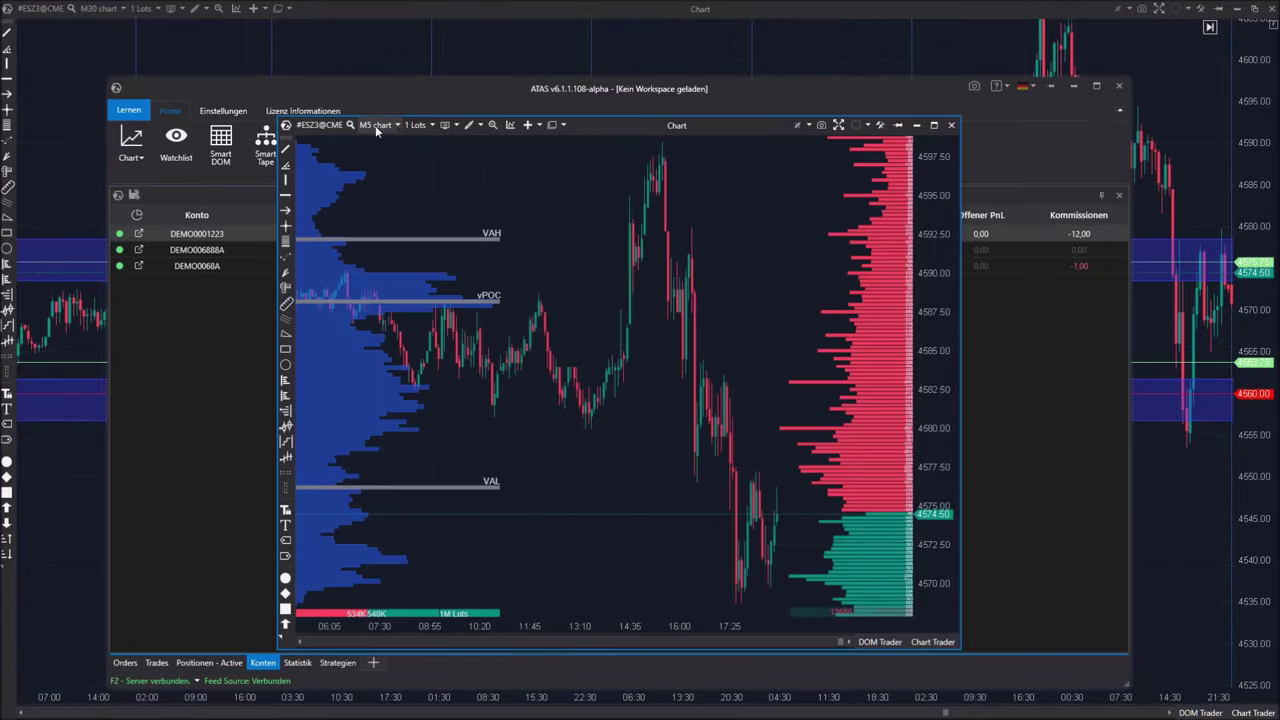
click(376, 125)
click(792, 150)
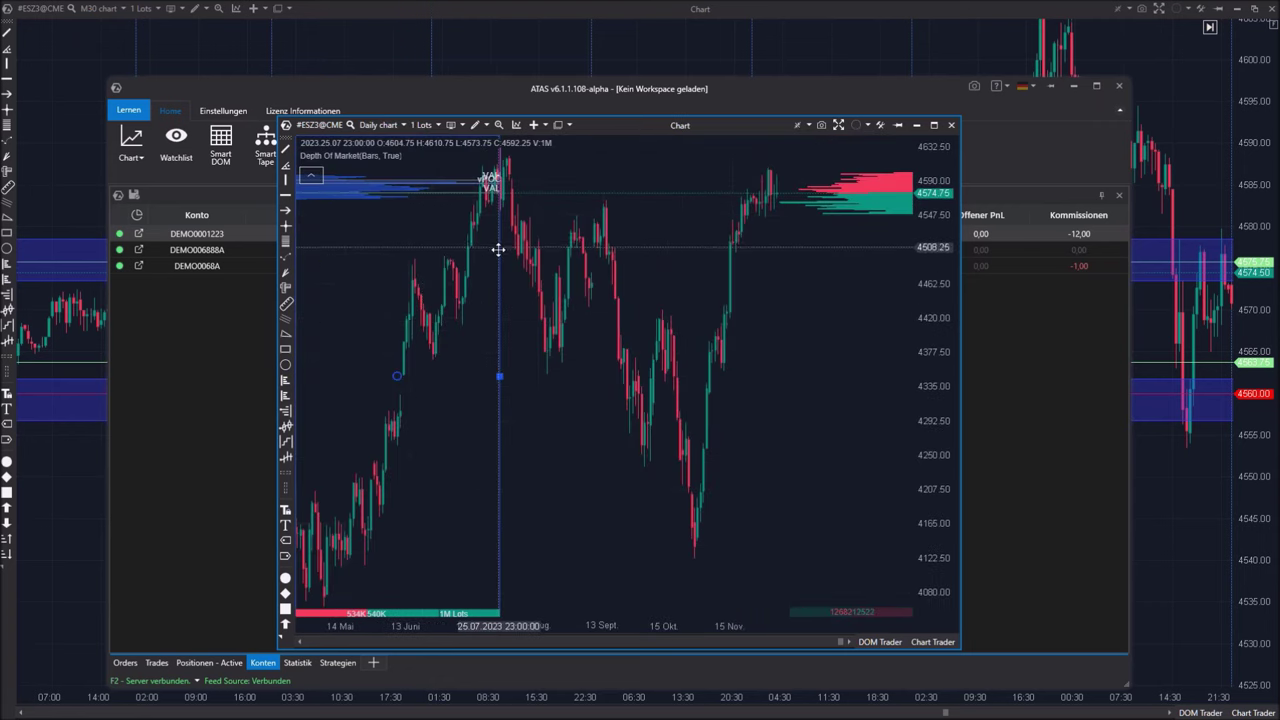
- Load 1000 days of history in the daily chart and remove its Depth Of Market indicator
click(381, 125)
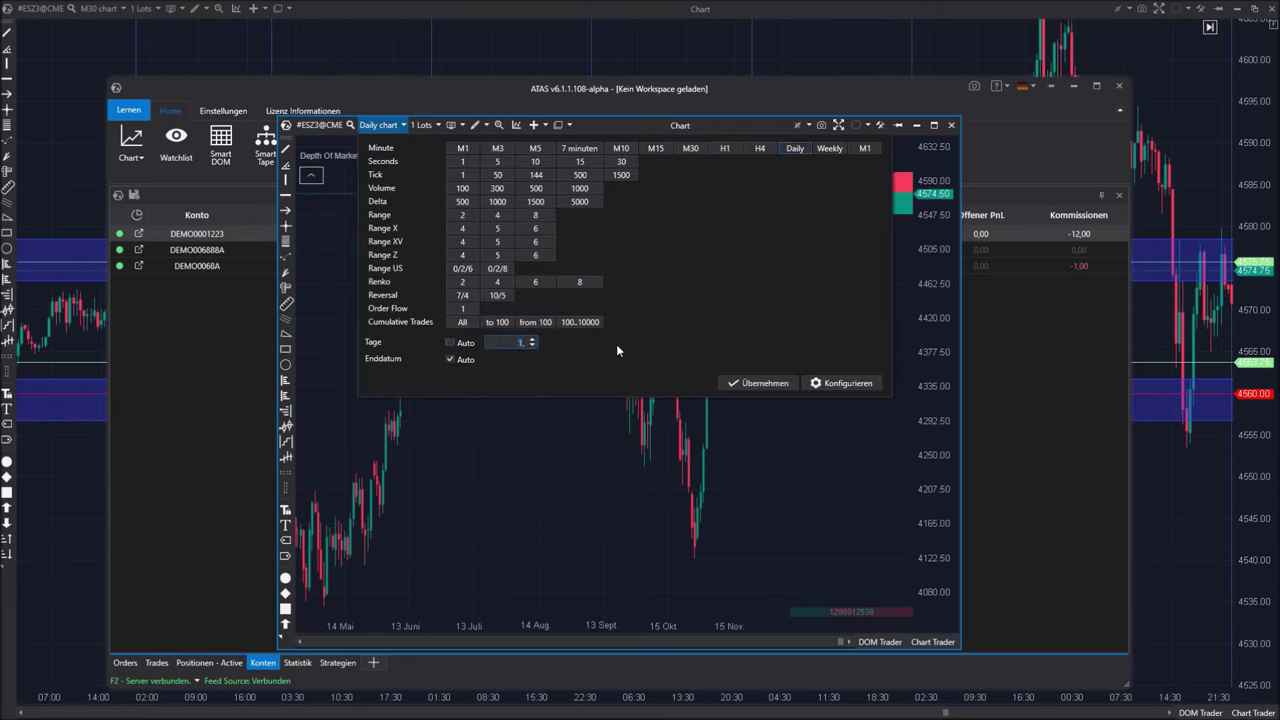
text(000,)
click(752, 383)
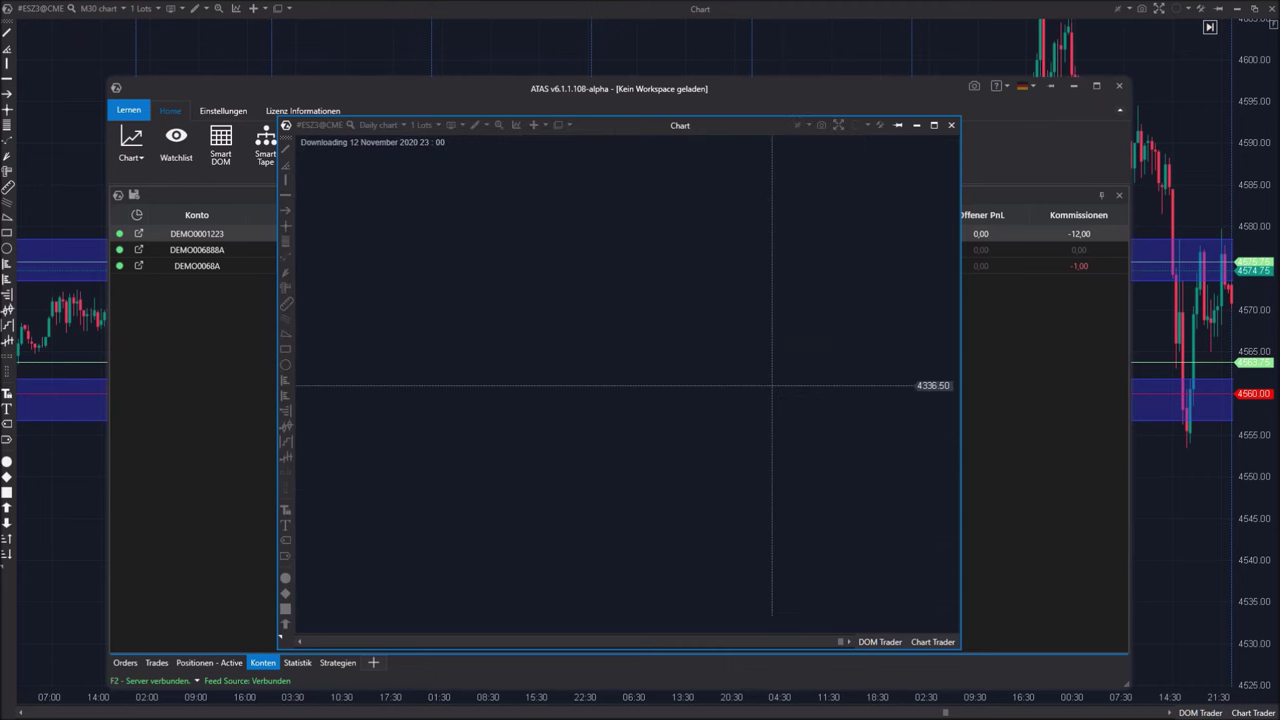
drag(933, 224, 933, 330)
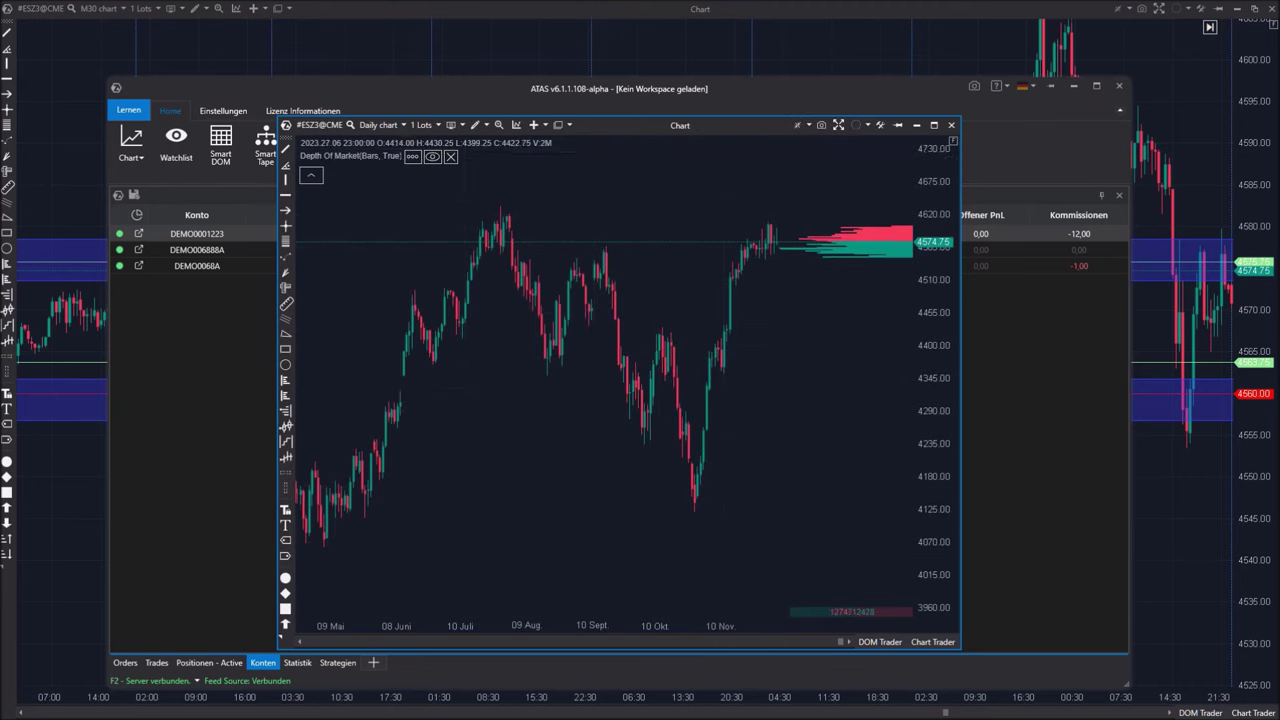
click(451, 157)
- Add a fixed market profile to the daily chart showing the whole price history
drag(555, 624, 630, 623)
drag(929, 280, 932, 500)
drag(580, 505, 646, 462)
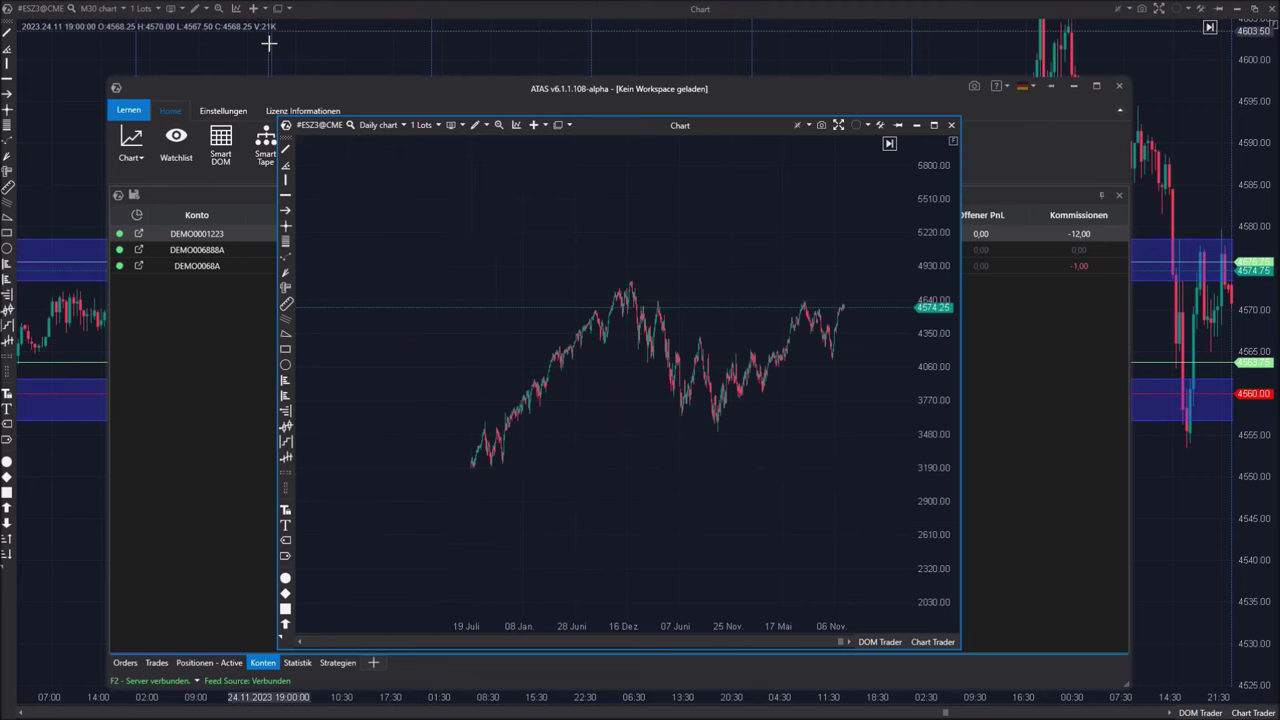
click(482, 127)
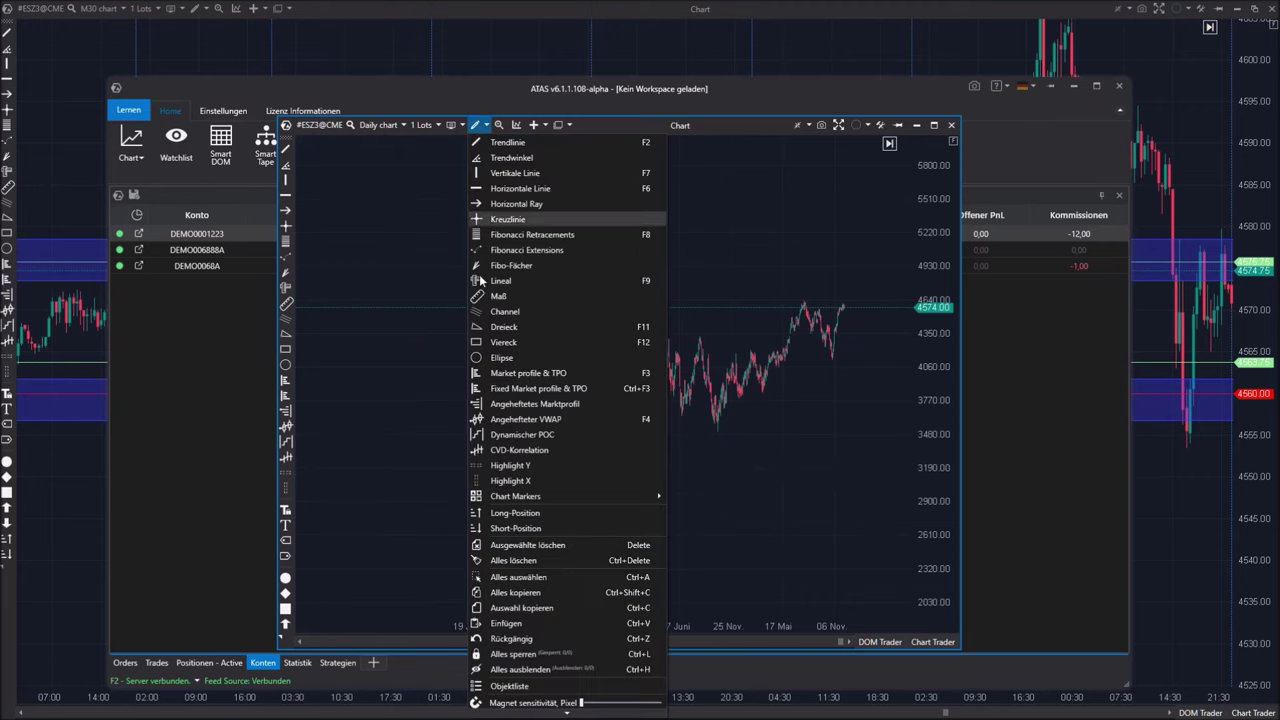
click(545, 390)
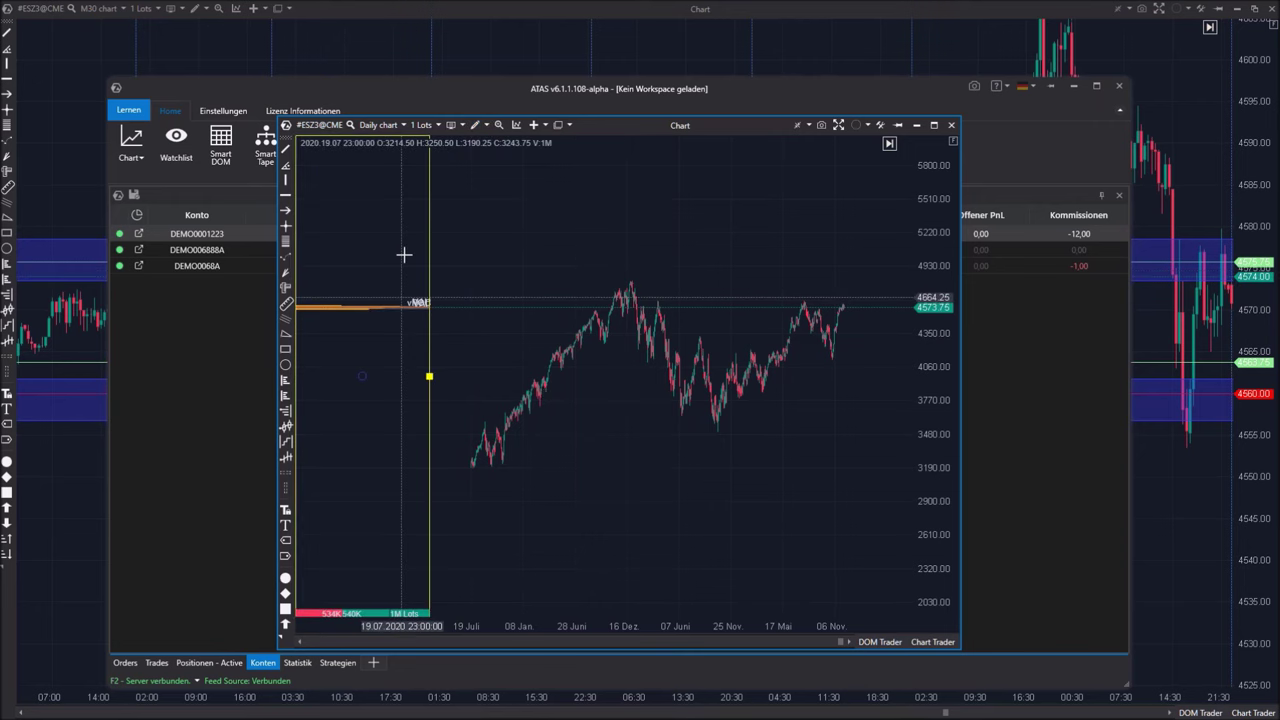
- Set the period of the daily chart's fixed market profile to Custom and close its settings
click(430, 282)
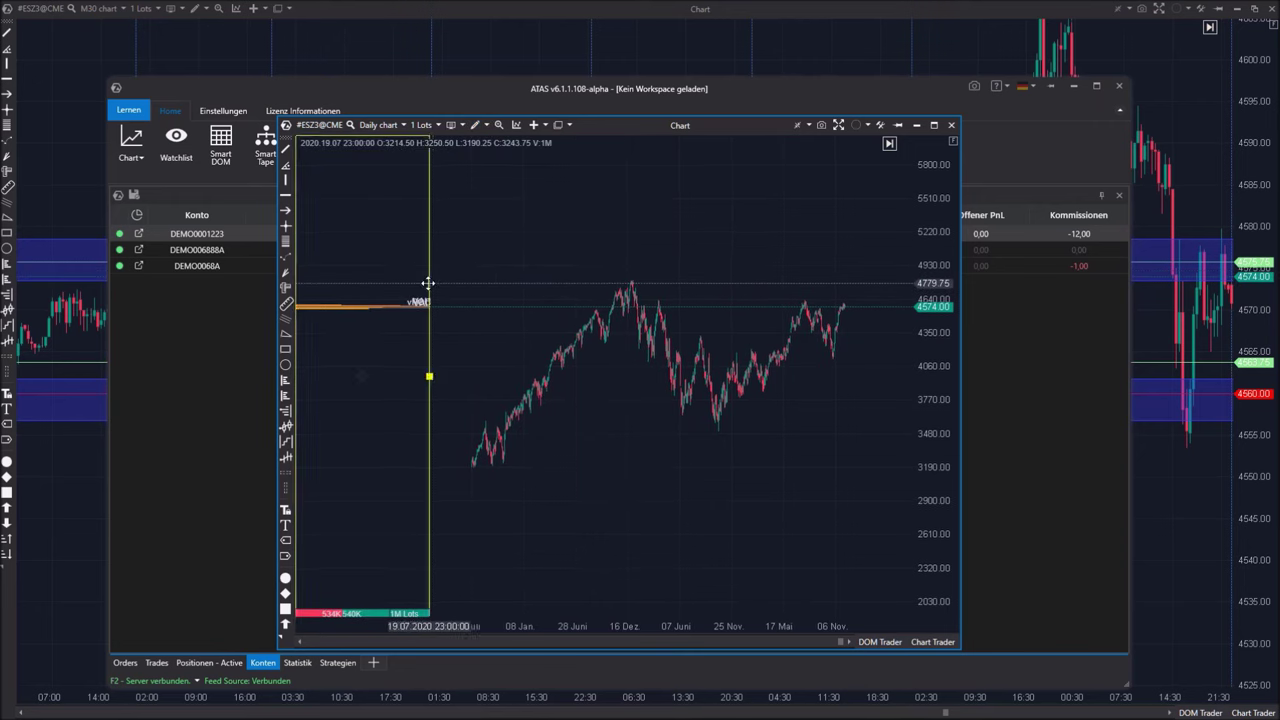
double_click(428, 283)
click(649, 257)
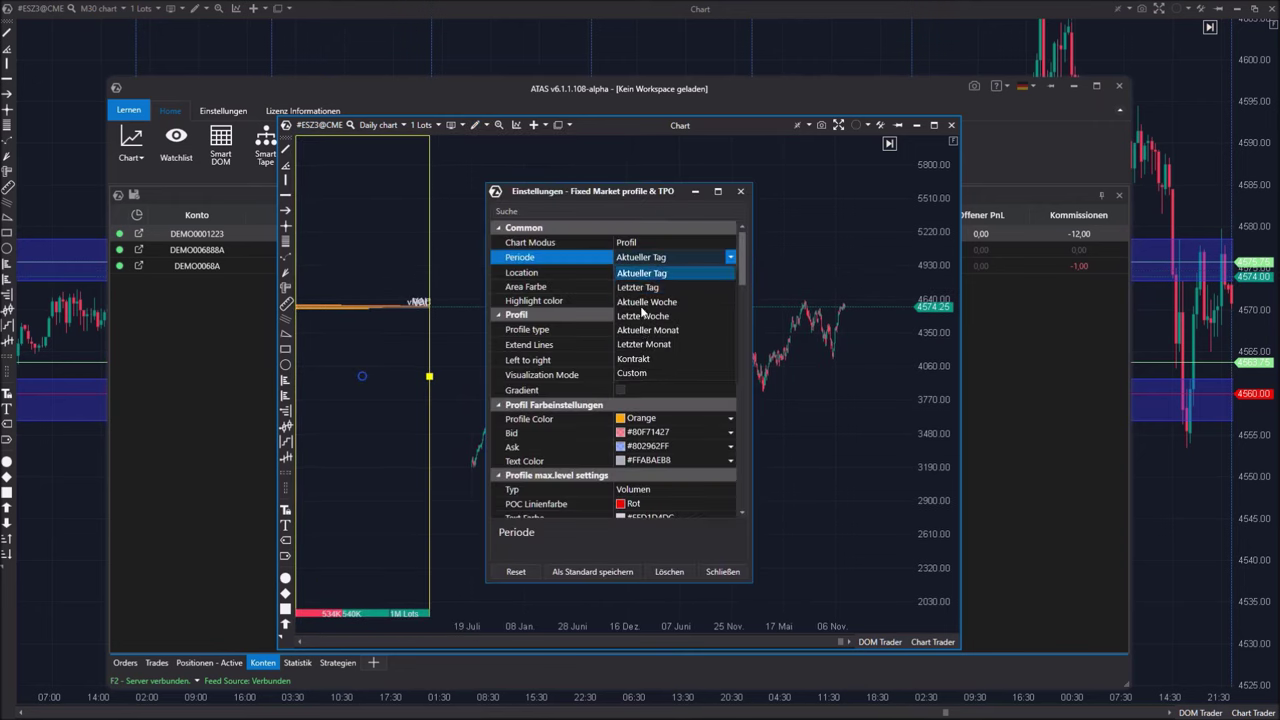
click(653, 374)
click(724, 571)
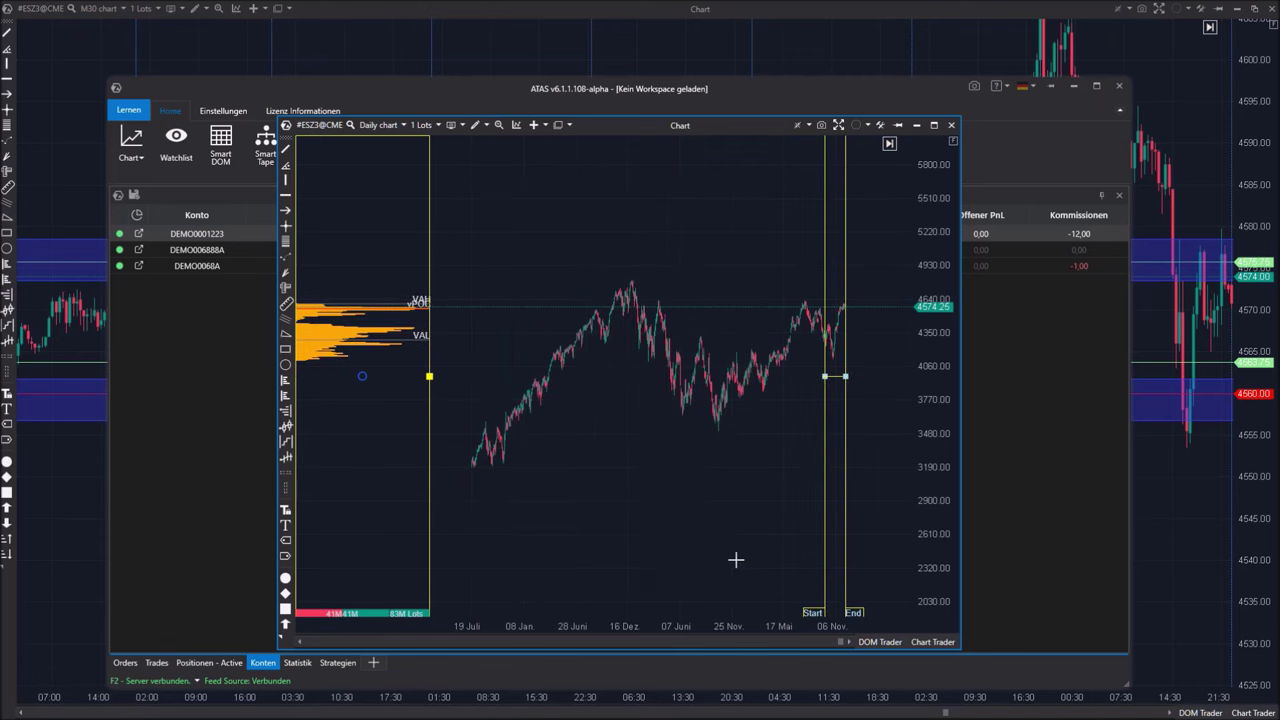
- Extend the custom profile's start to the beginning of the price history in July 2020 and pull its end back to about early January 2023
click(438, 318)
click(430, 313)
drag(824, 440, 457, 440)
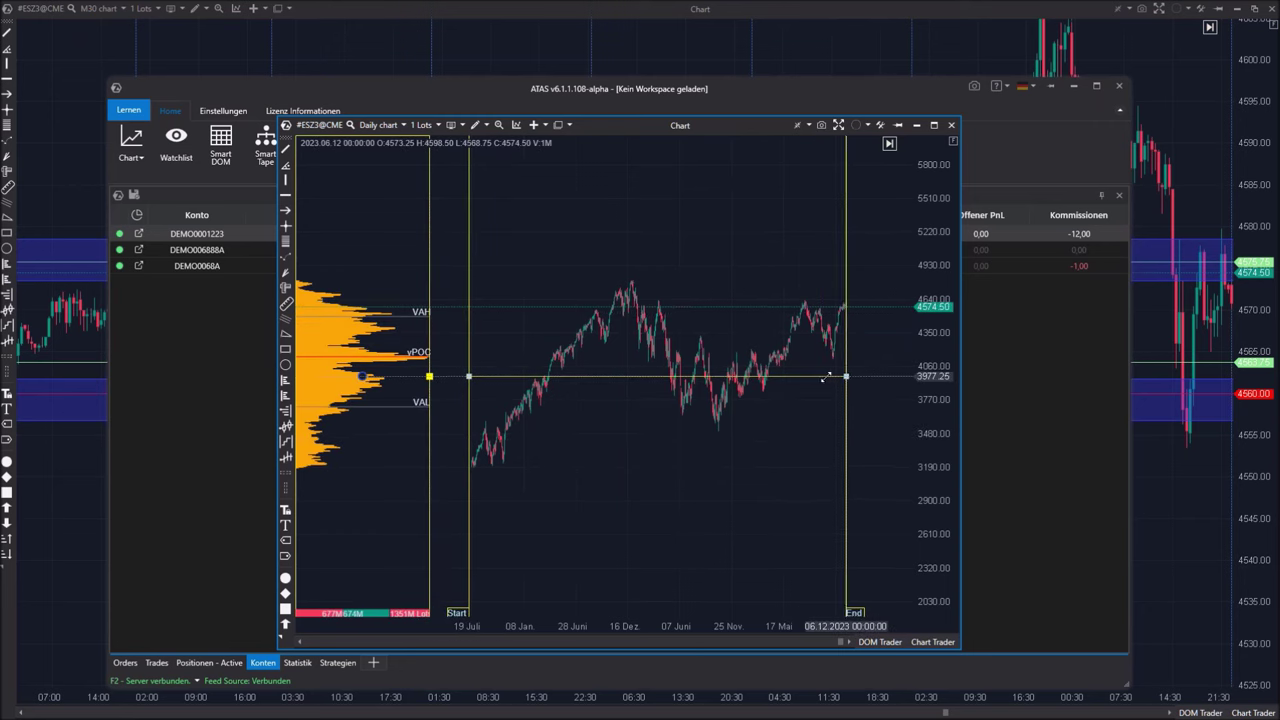
drag(826, 377, 815, 378)
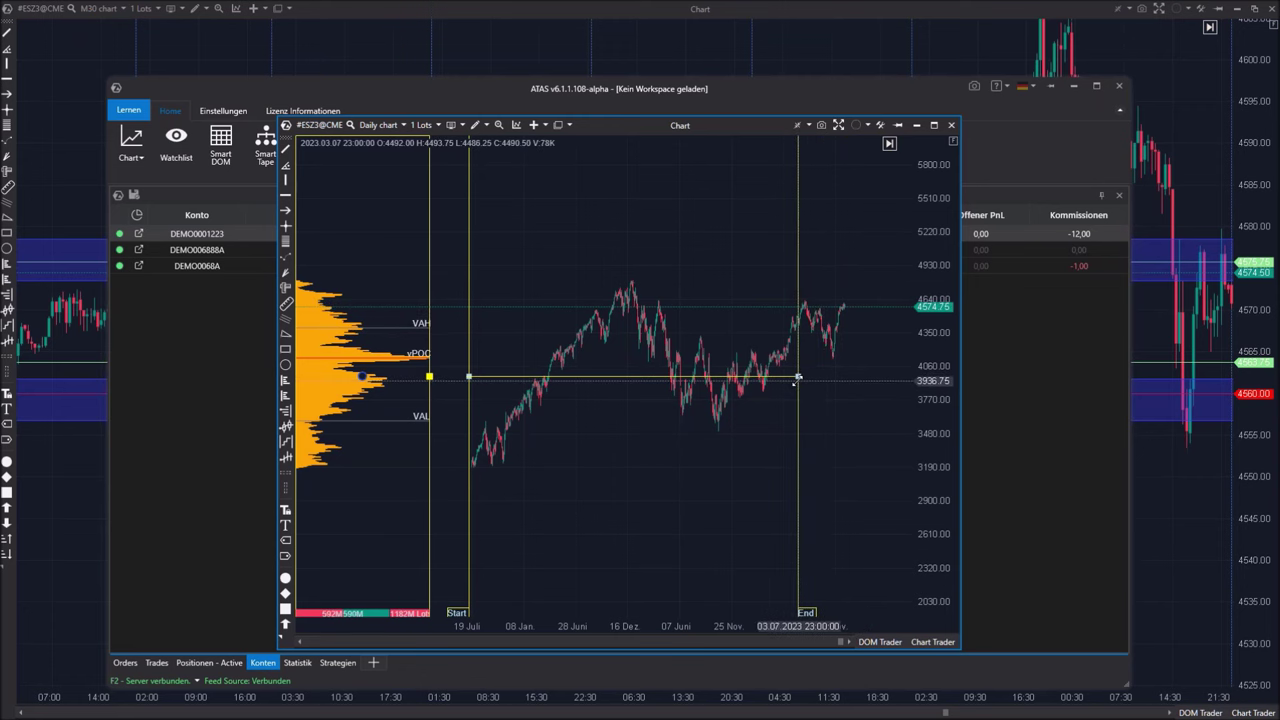
drag(786, 382, 749, 383)
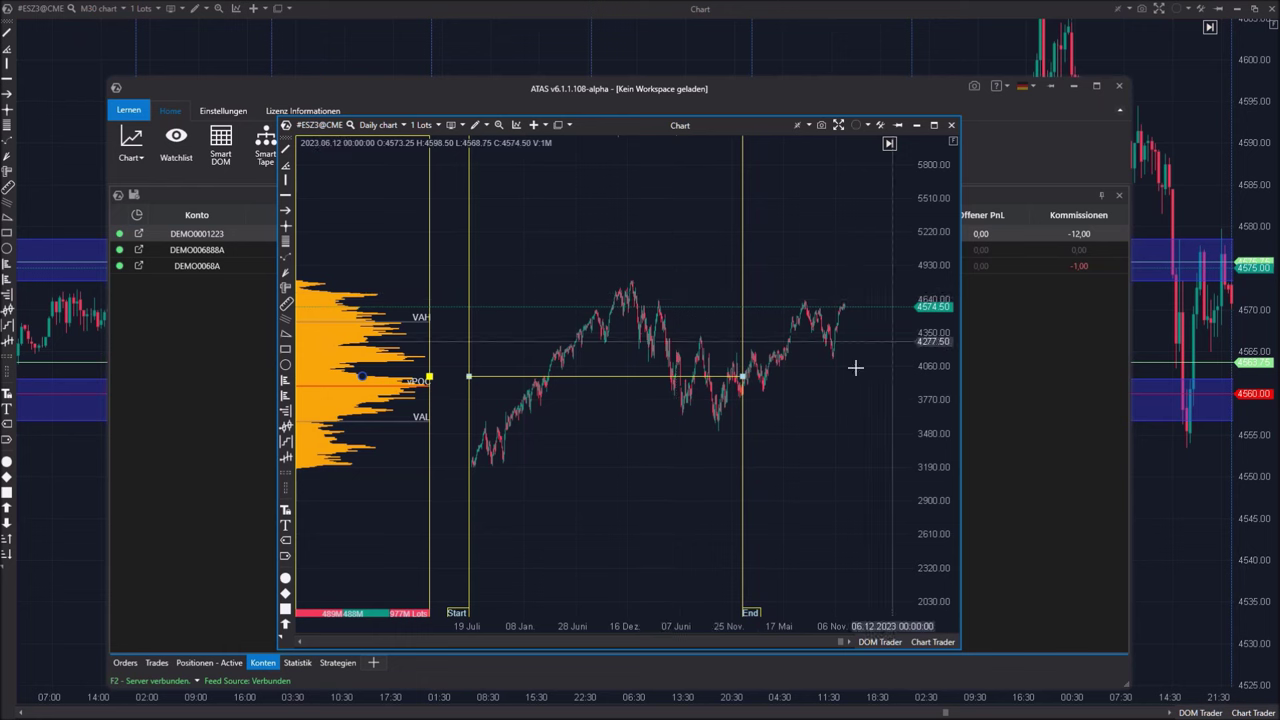
- Mark the profile's end date in early January 2023 with a vertical line, with the price scale stretched
click(514, 517)
click(366, 390)
click(371, 524)
drag(937, 540, 932, 200)
drag(934, 451, 715, 478)
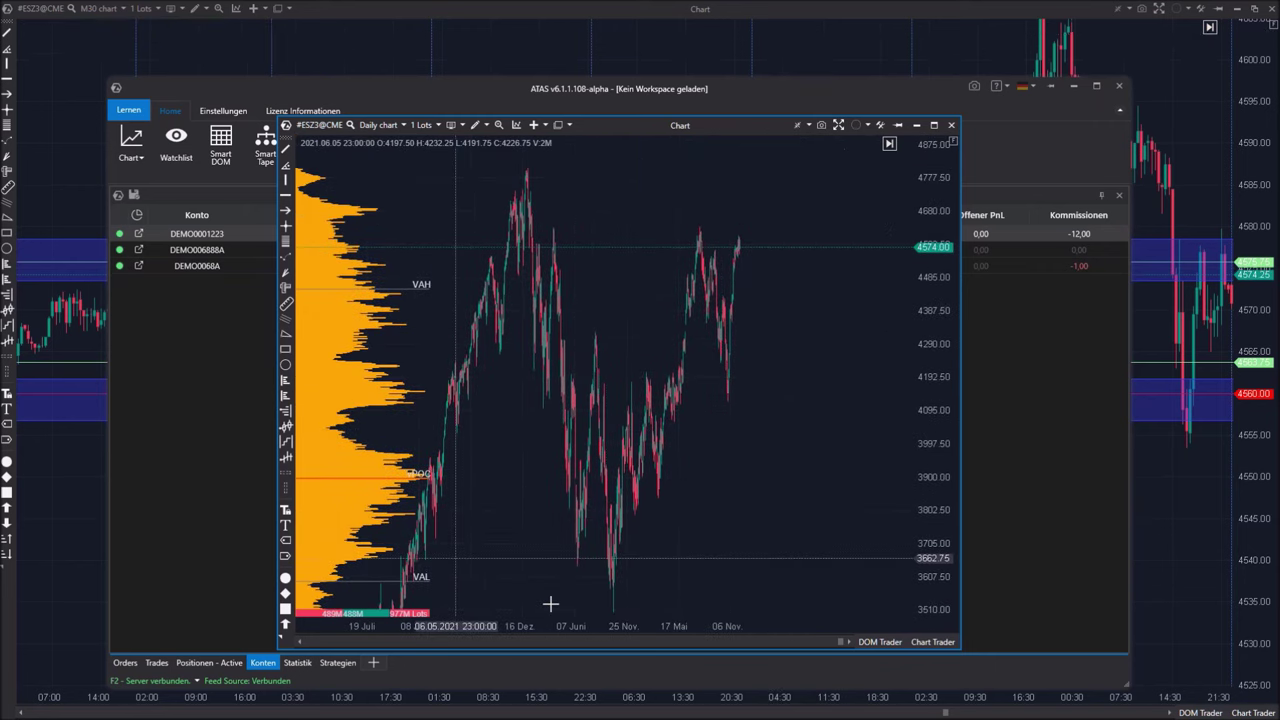
click(482, 126)
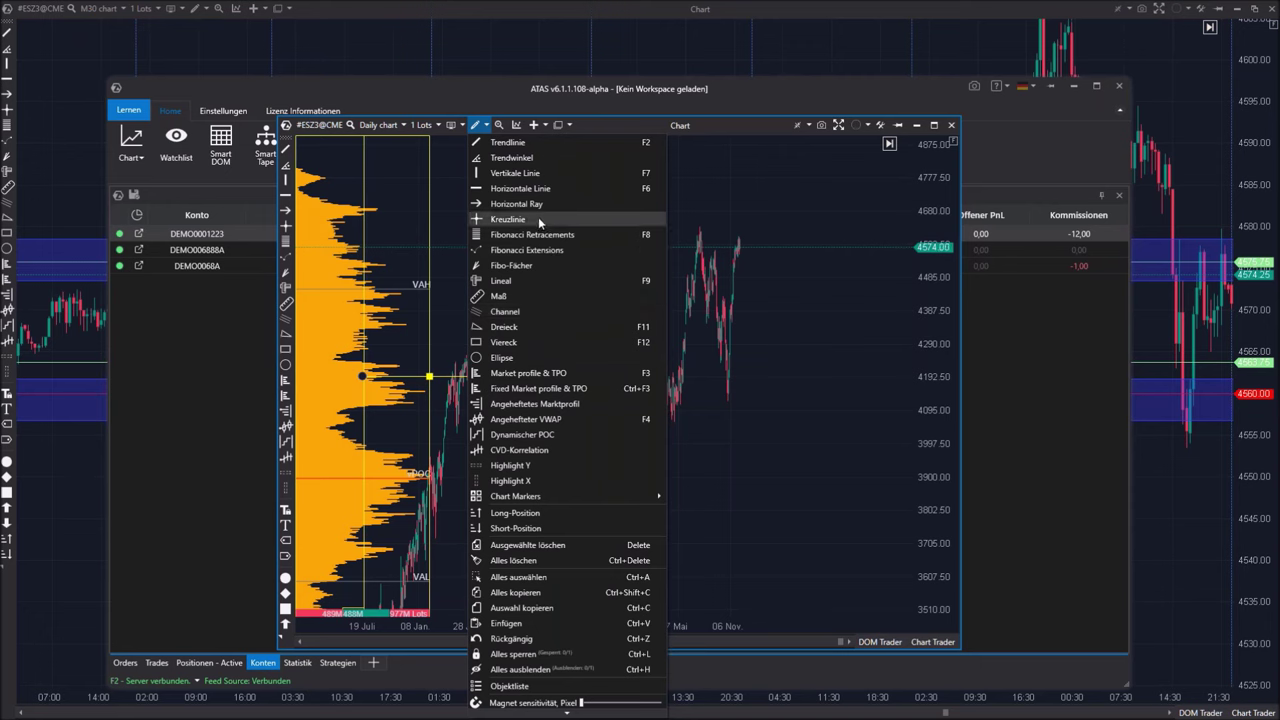
click(520, 160)
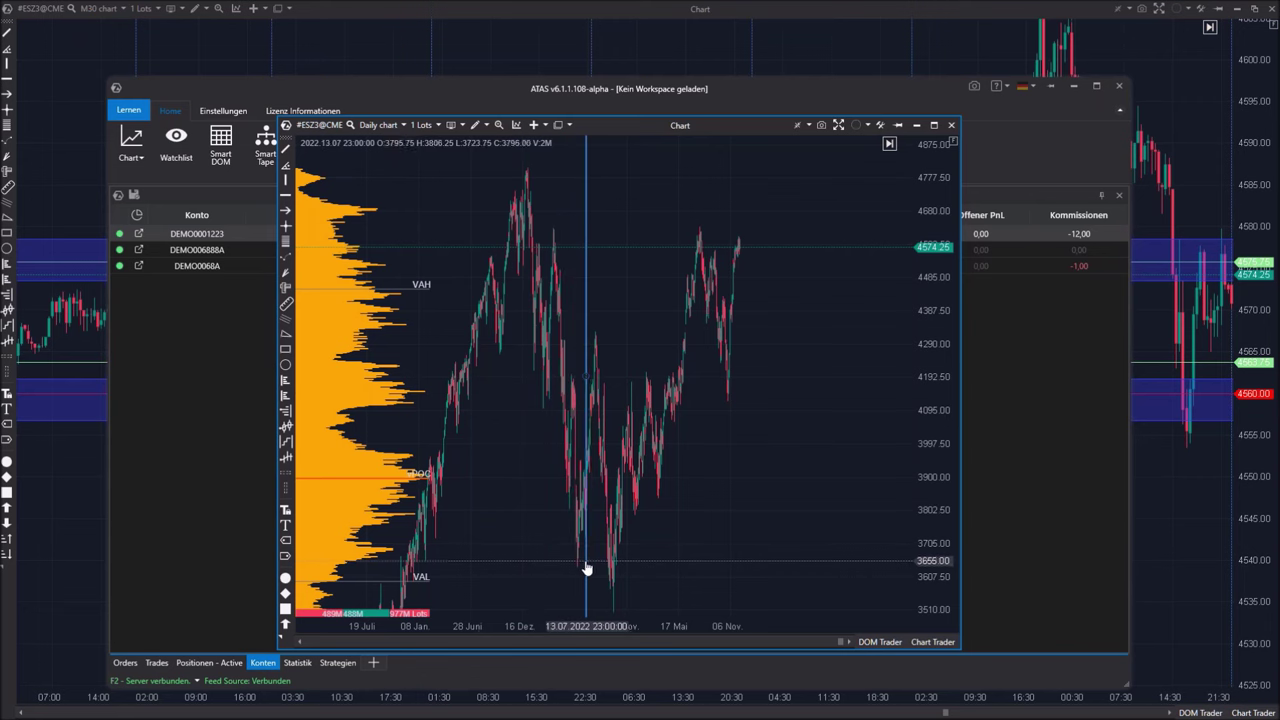
click(639, 580)
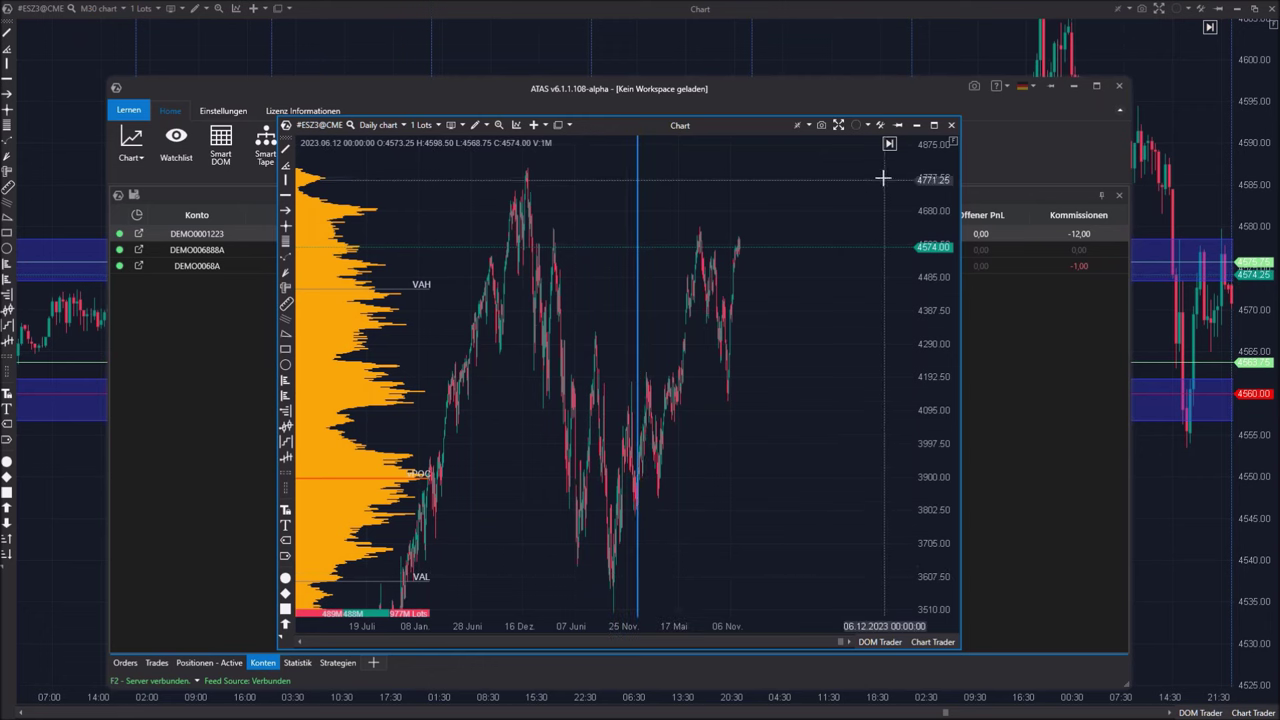
- Examine the daily price action on both sides of the vertical line against the profile's volume distribution
click(429, 376)
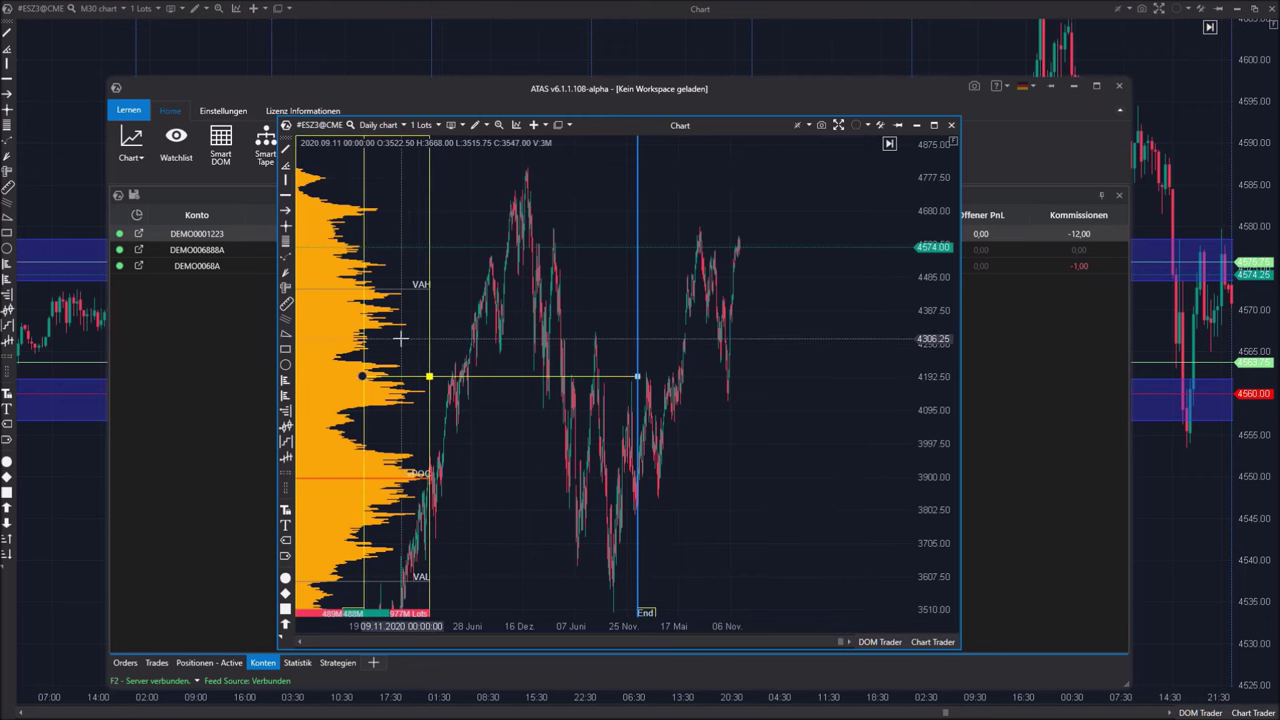
click(623, 289)
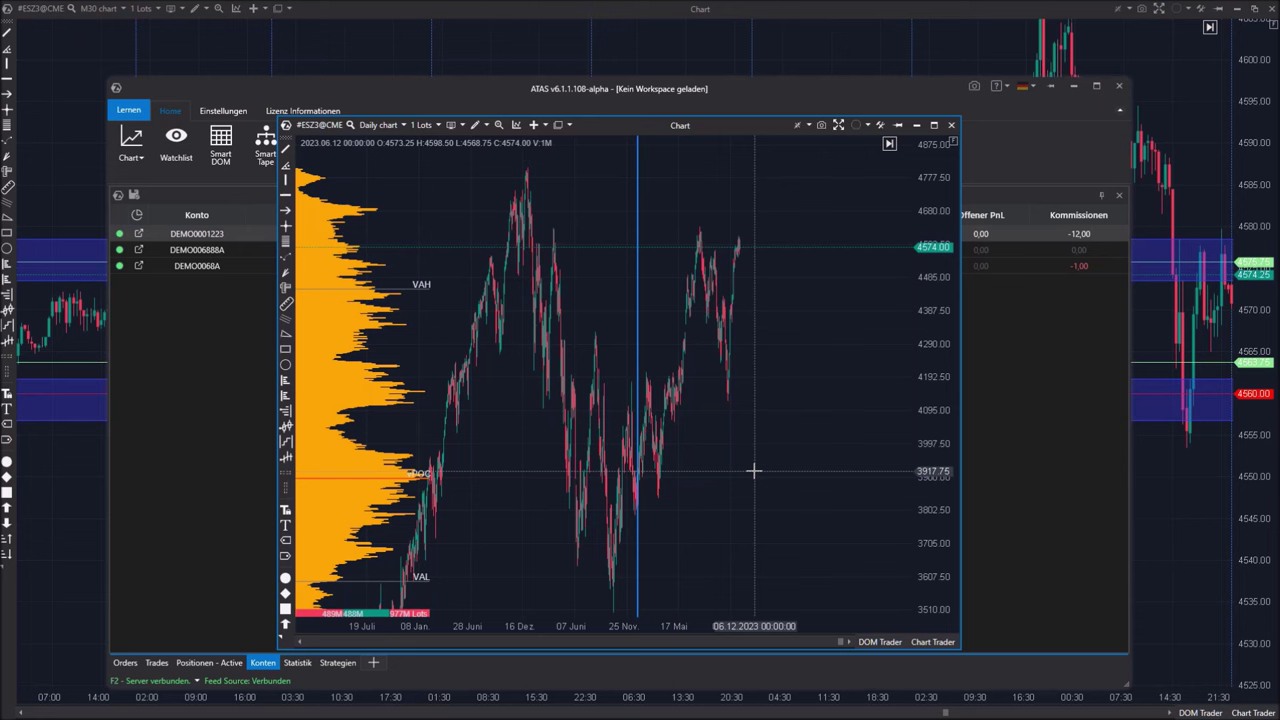
click(429, 376)
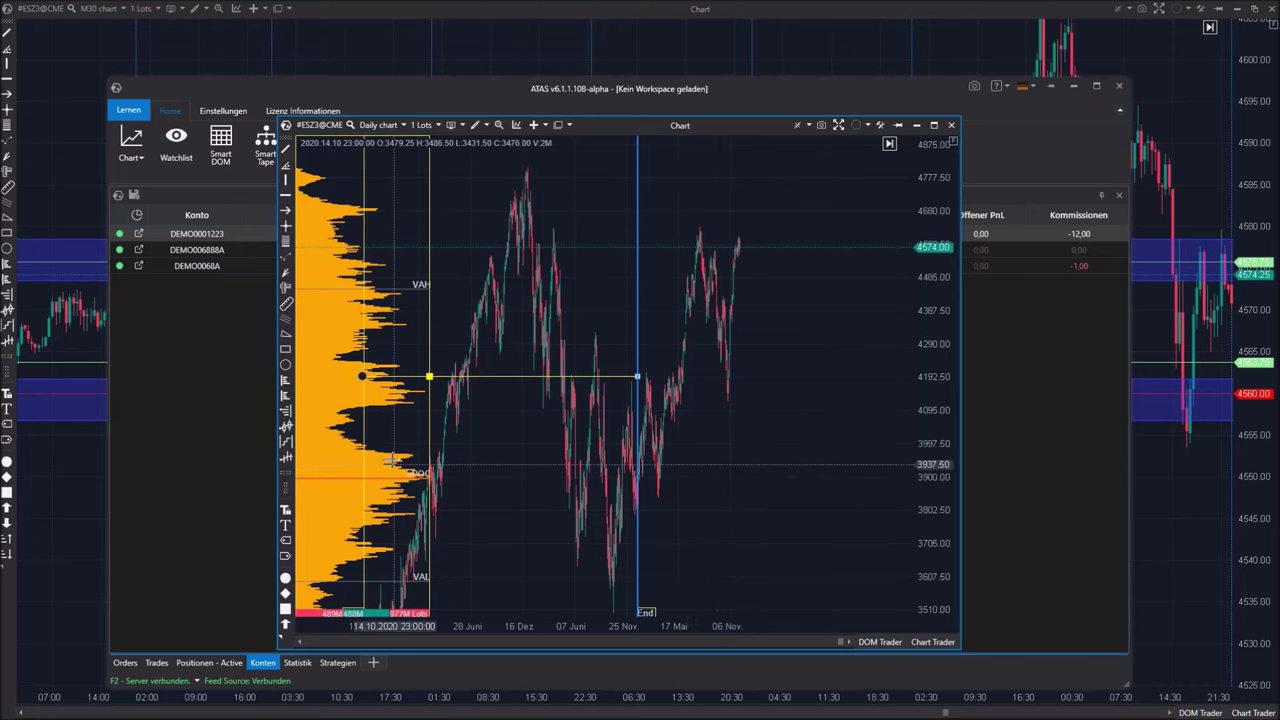
key(Escape)
drag(672, 627, 509, 641)
drag(698, 557, 1097, 514)
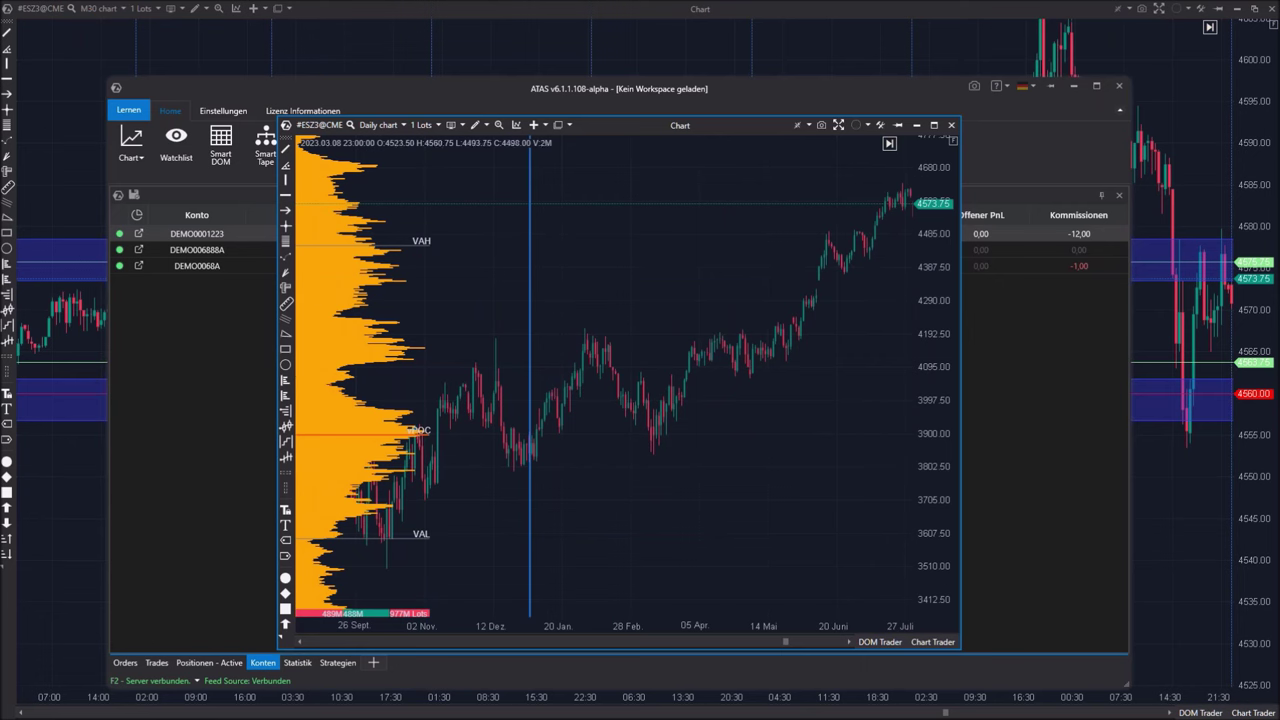
drag(820, 414, 609, 457)
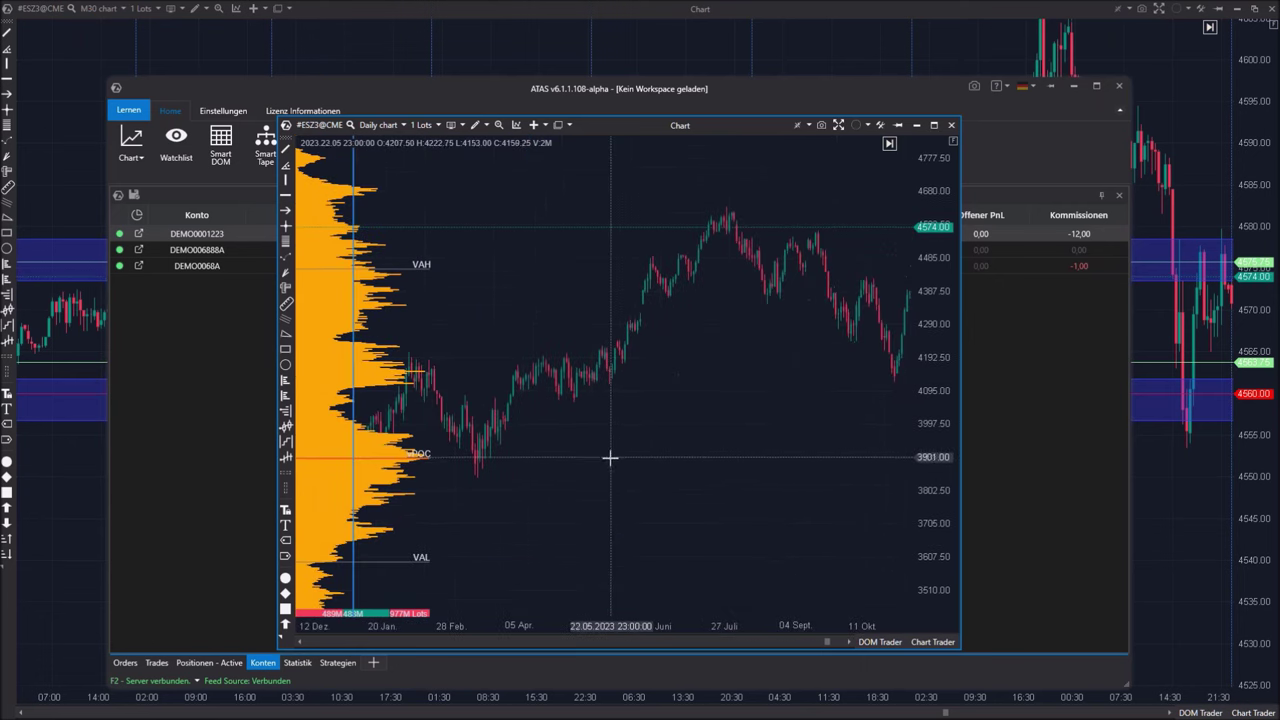
drag(556, 533, 985, 498)
drag(660, 557, 767, 542)
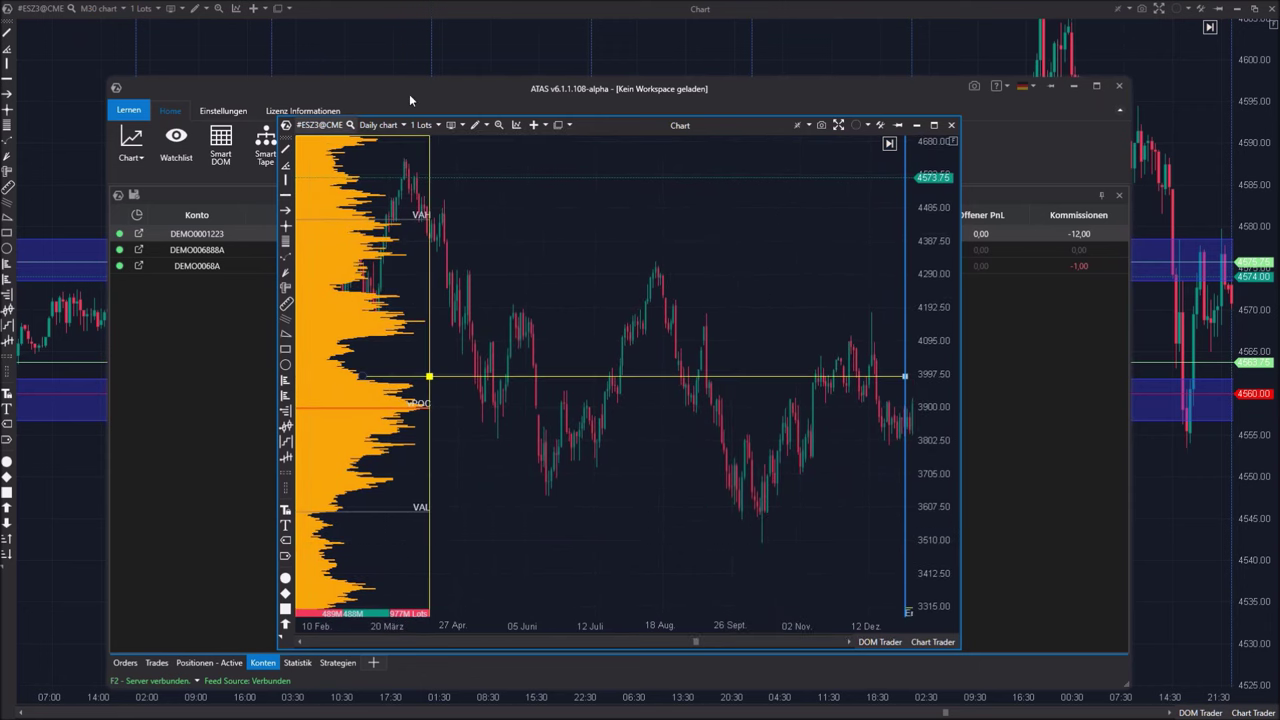
- Highlight two high-volume price zones with Highlight Y, at about 3,875 to 3,970 around the POC and about 4,115 to 4,175
click(478, 126)
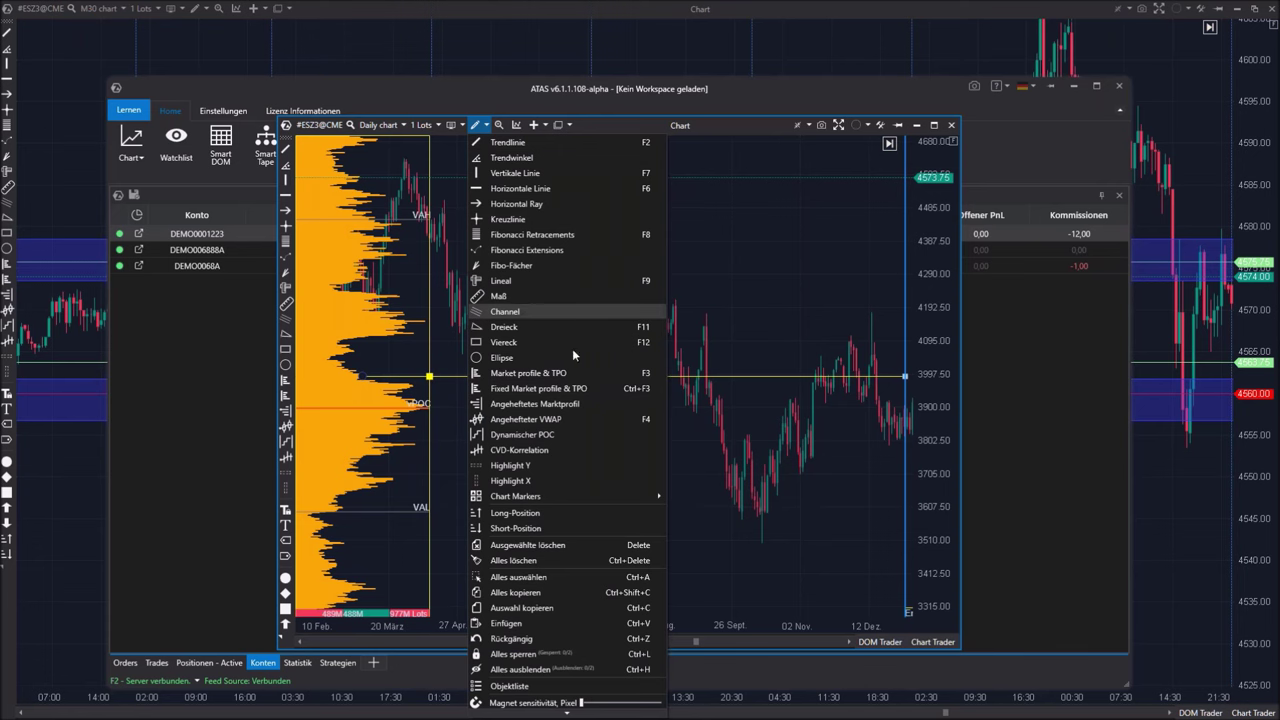
click(510, 465)
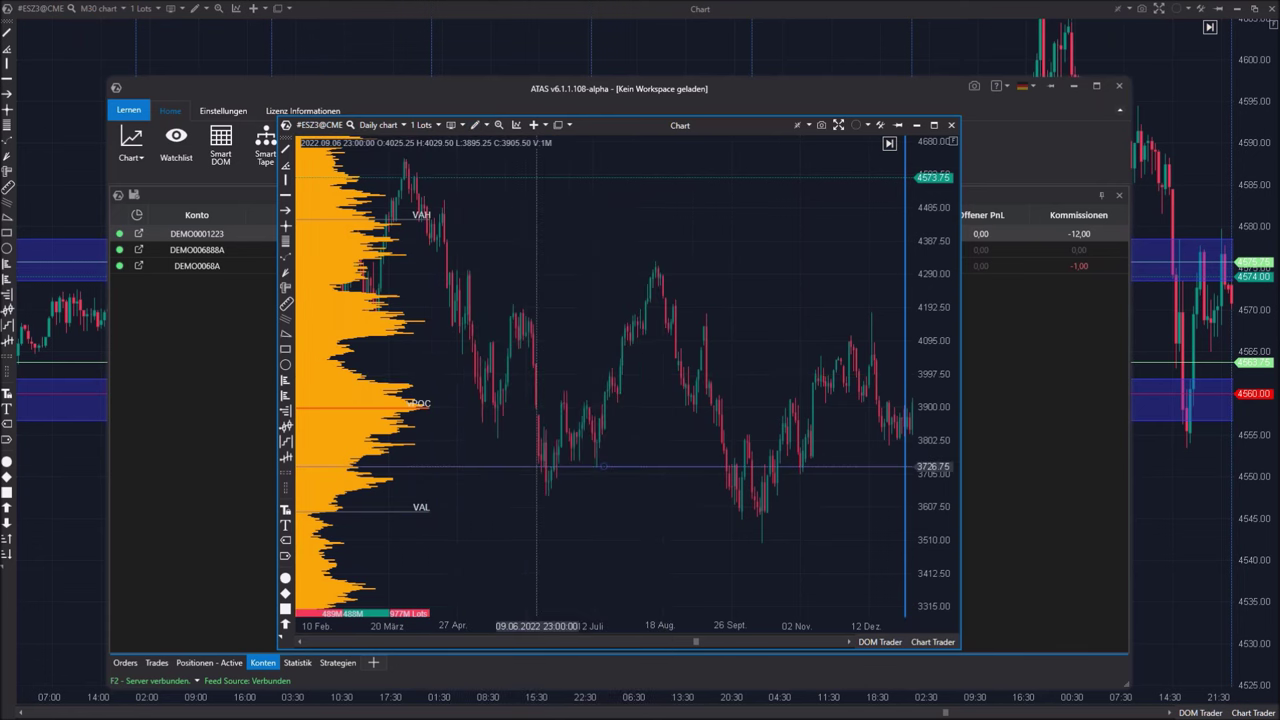
click(350, 392)
click(365, 415)
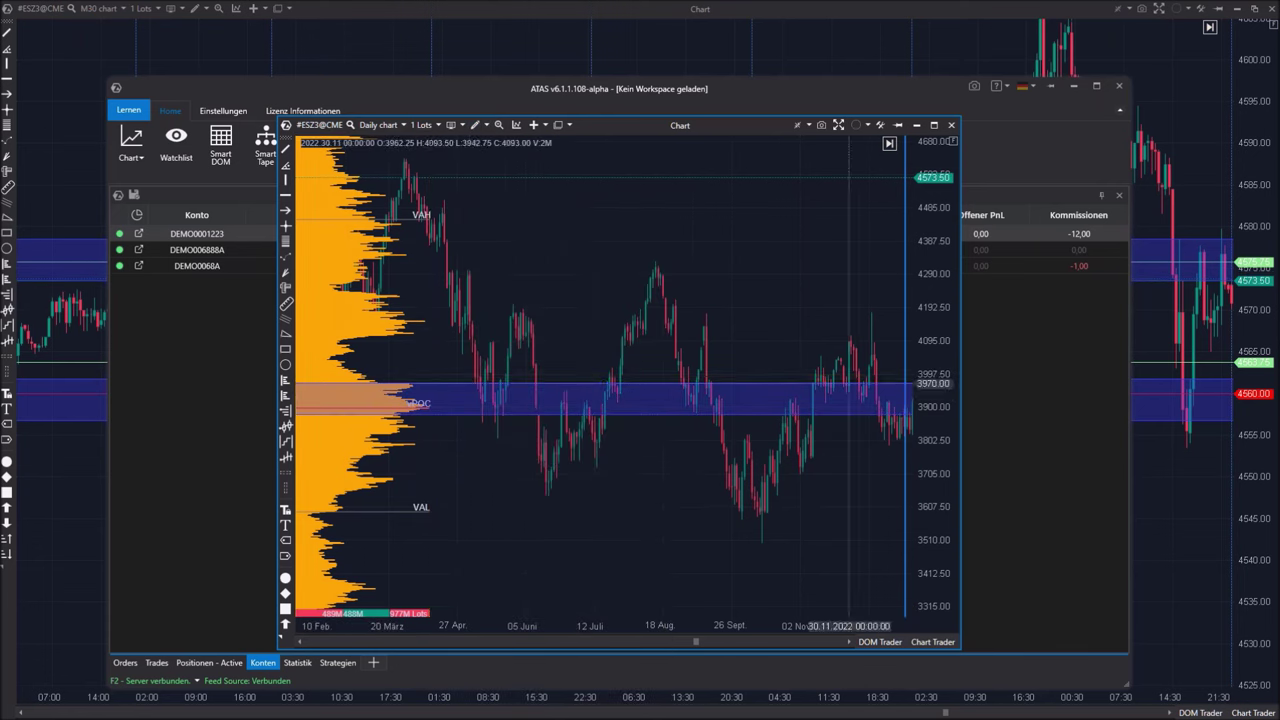
click(478, 134)
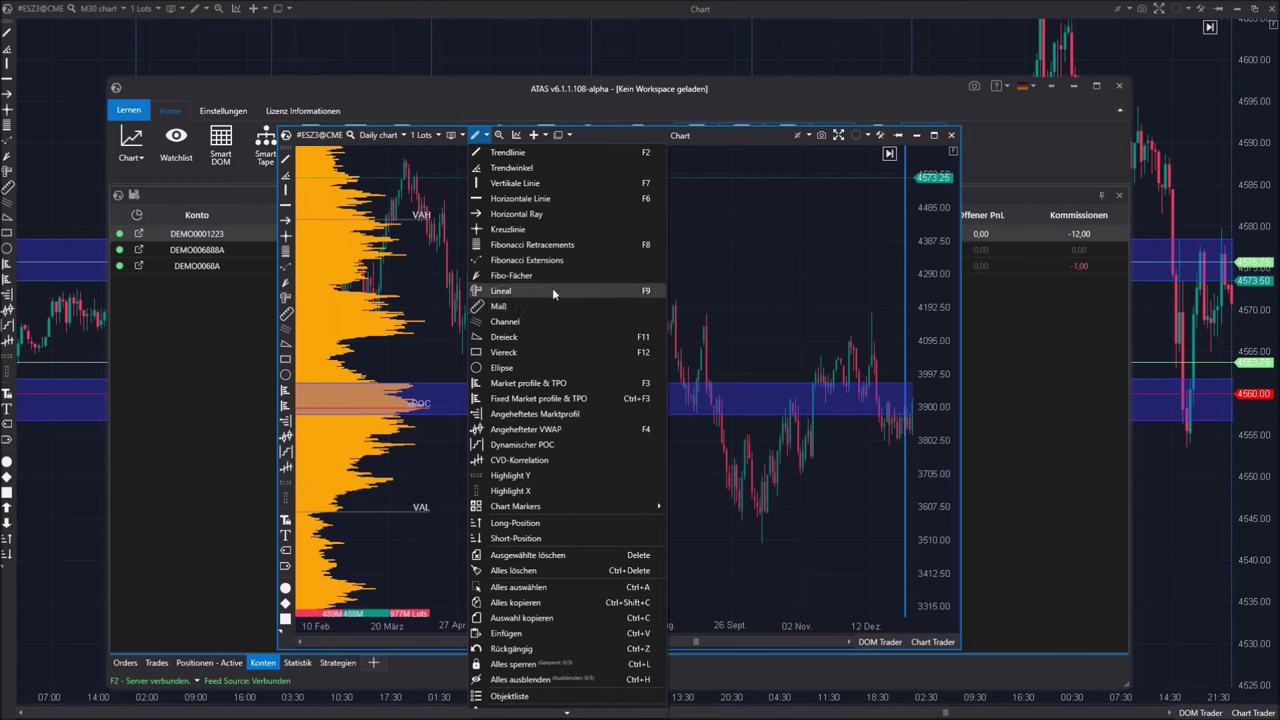
click(560, 475)
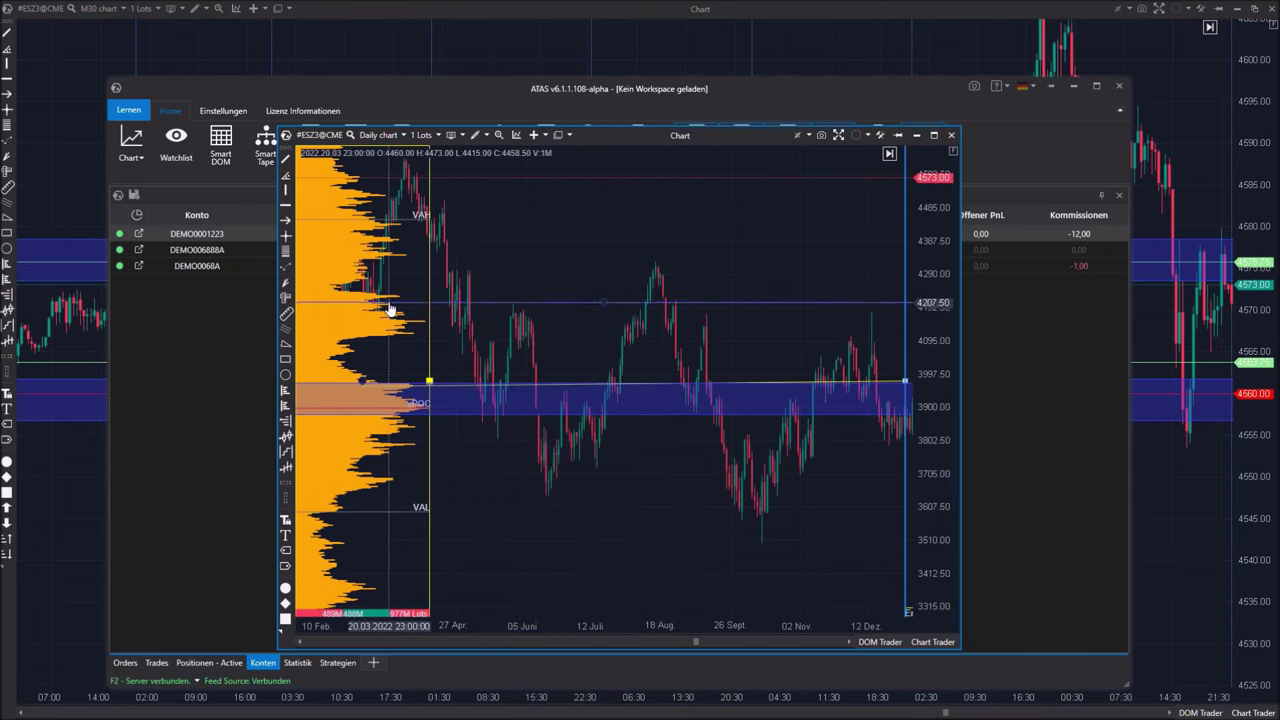
click(401, 333)
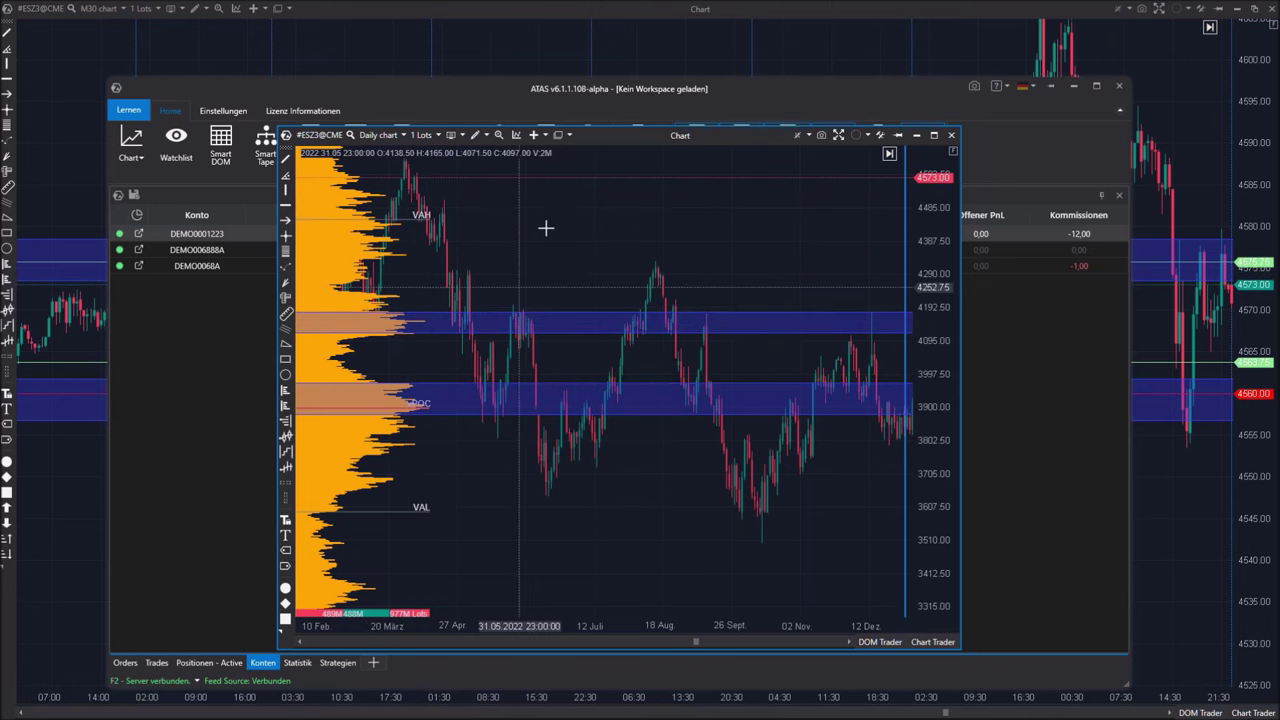
- Add horizontal lines at the profile's low-volume notches at about 4,043 and about 4,253
click(483, 135)
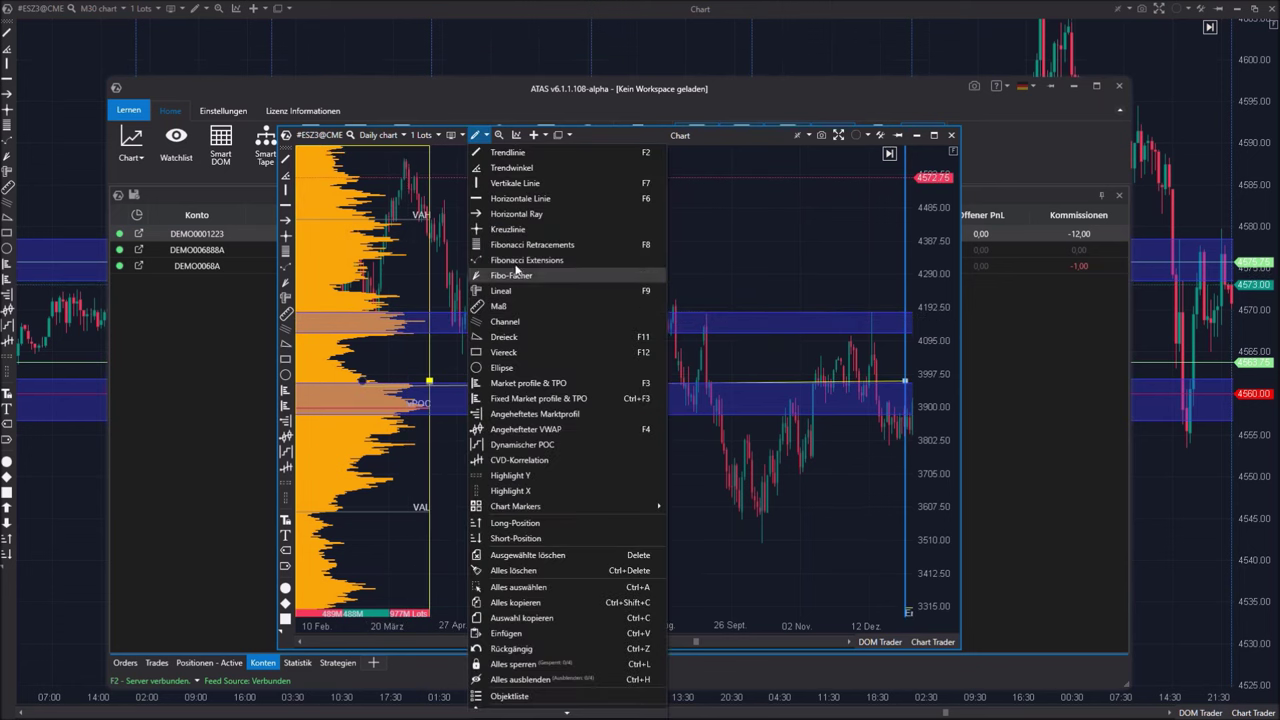
click(530, 198)
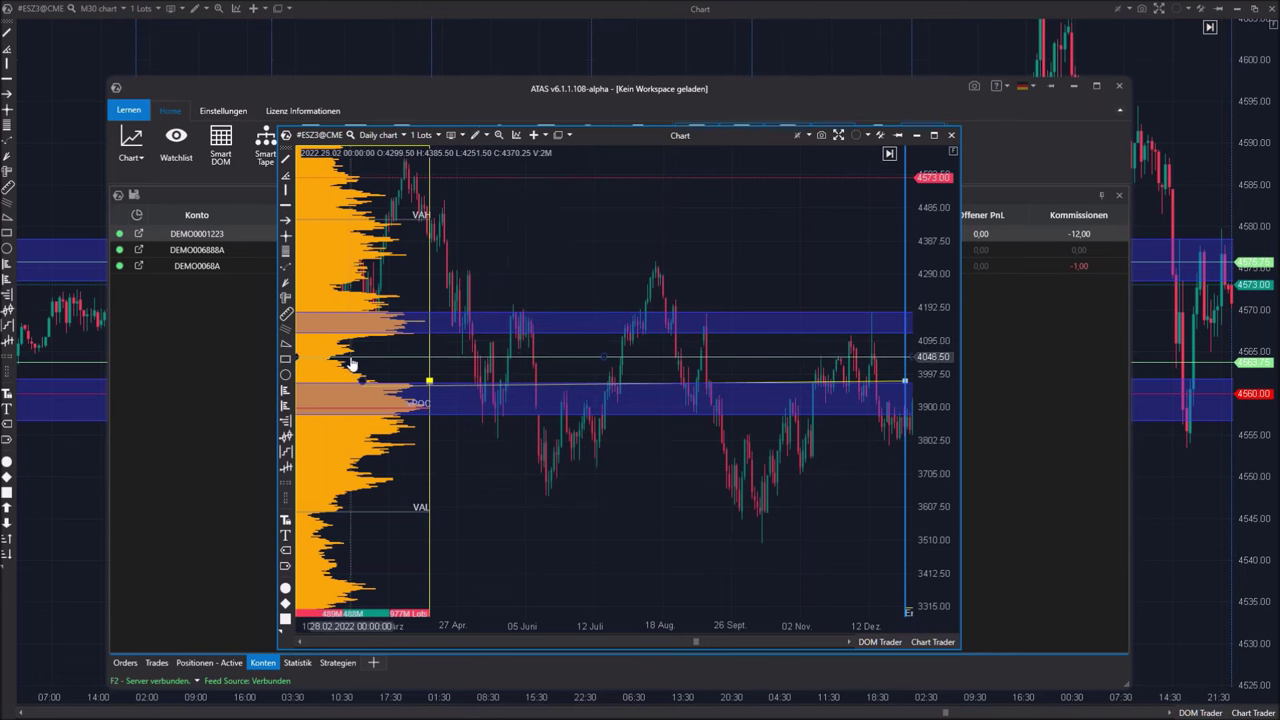
click(350, 358)
click(484, 136)
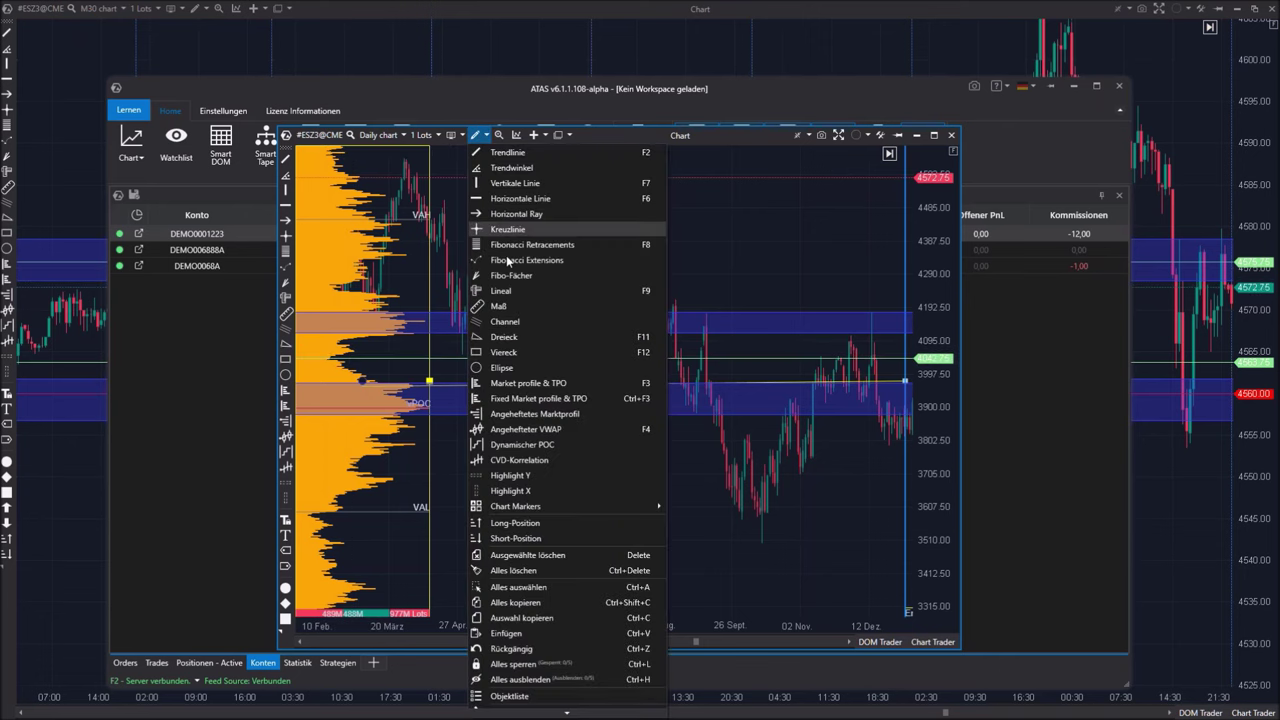
click(522, 199)
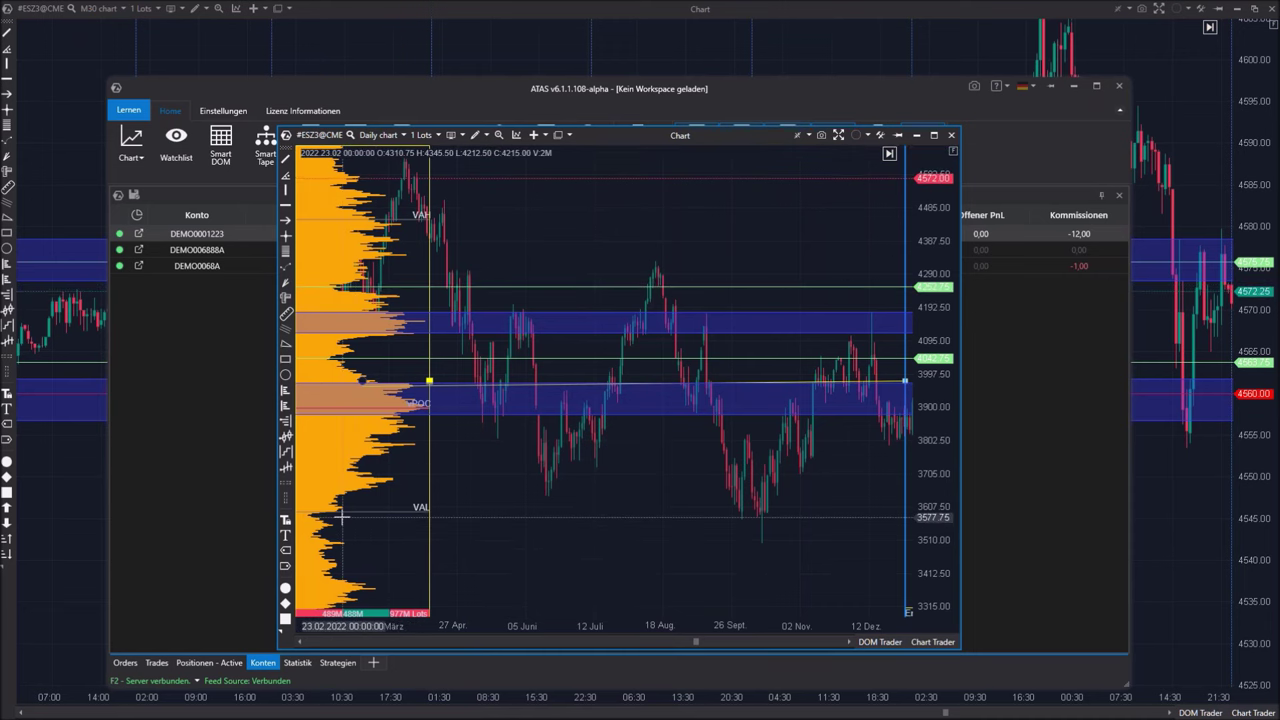
click(372, 241)
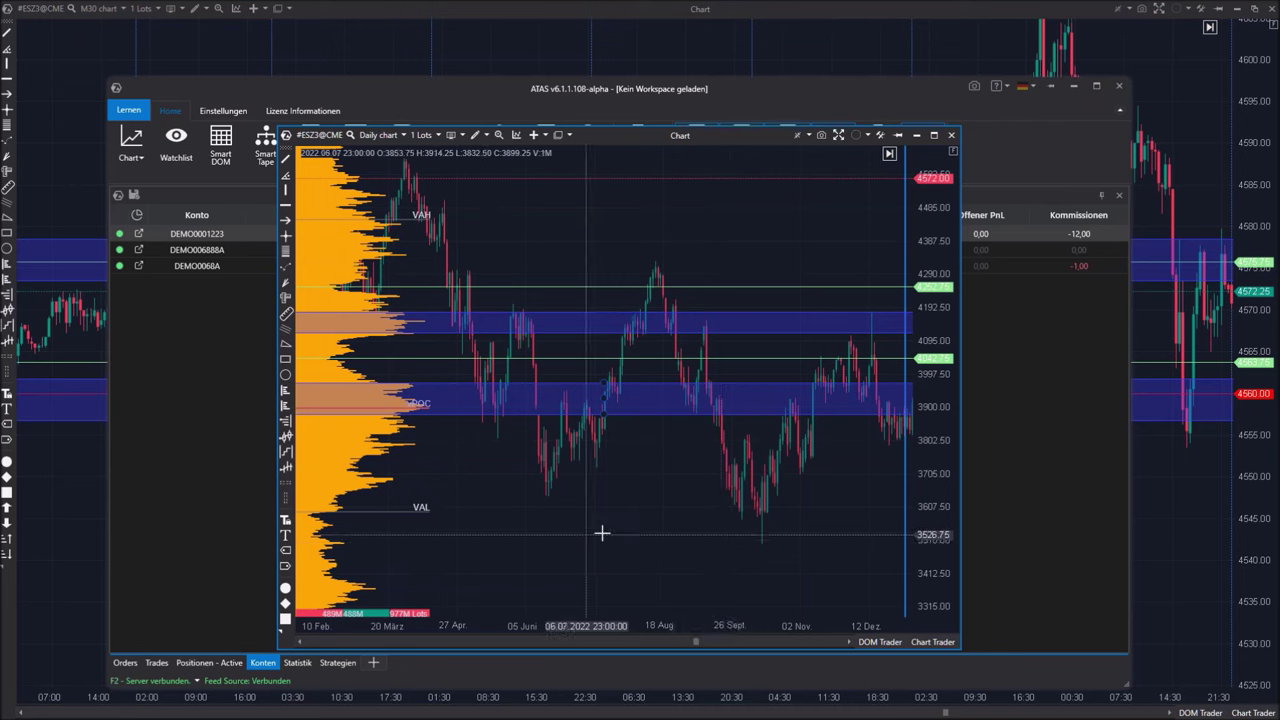
- Examine how price behaves at the marked zones and lines after the vertical line, through to December 2023
scroll(603, 545, down, 6)
scroll(620, 590, down, 3)
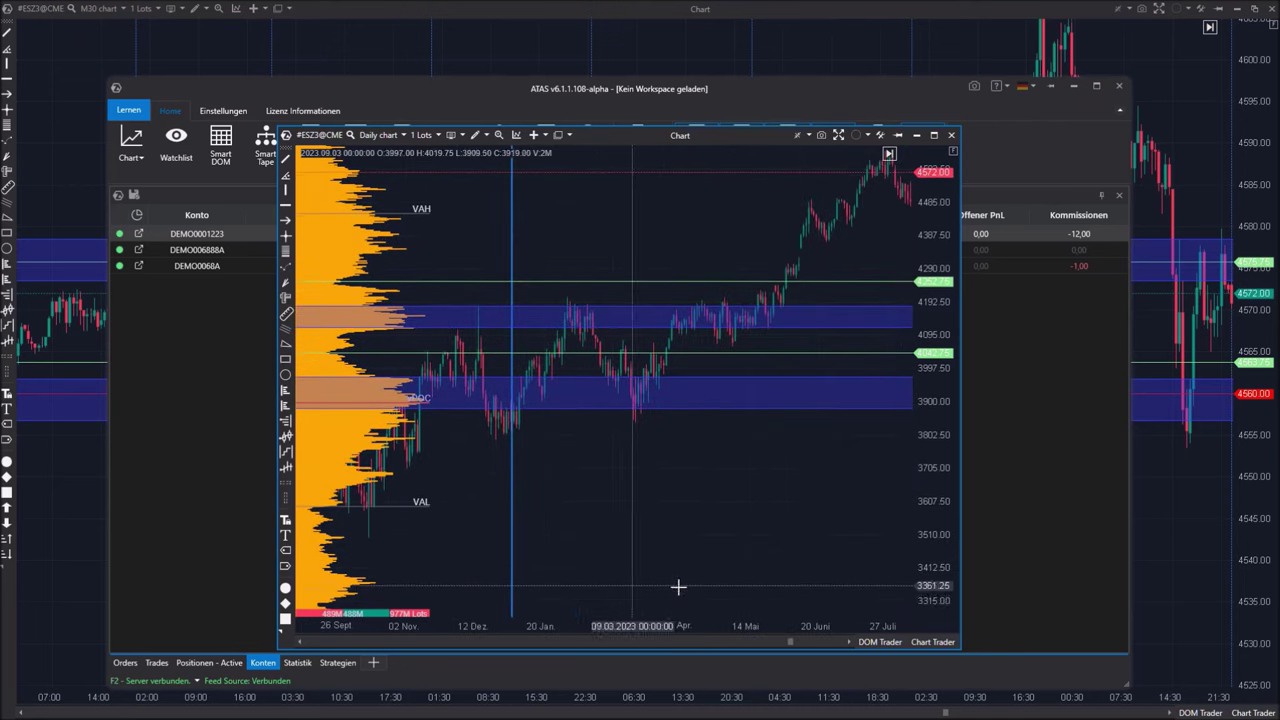
scroll(760, 550, up, 5)
scroll(772, 519, up, 5)
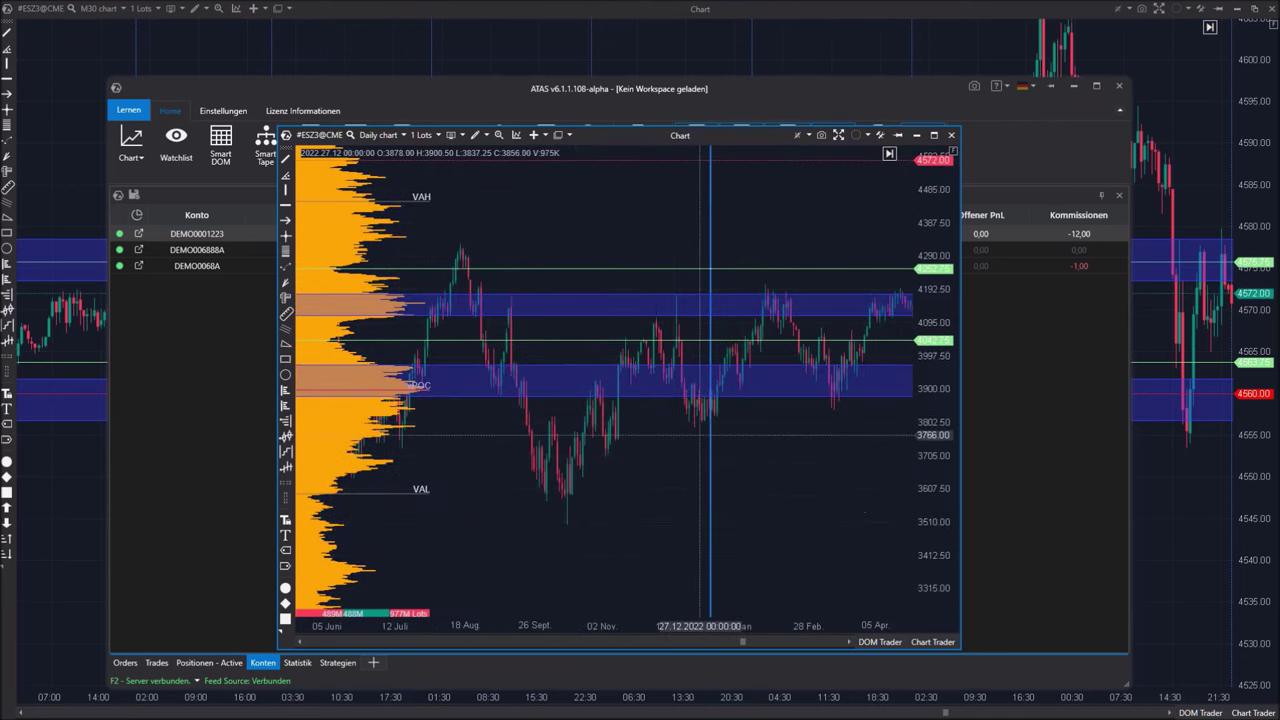
scroll(857, 511, down, 8)
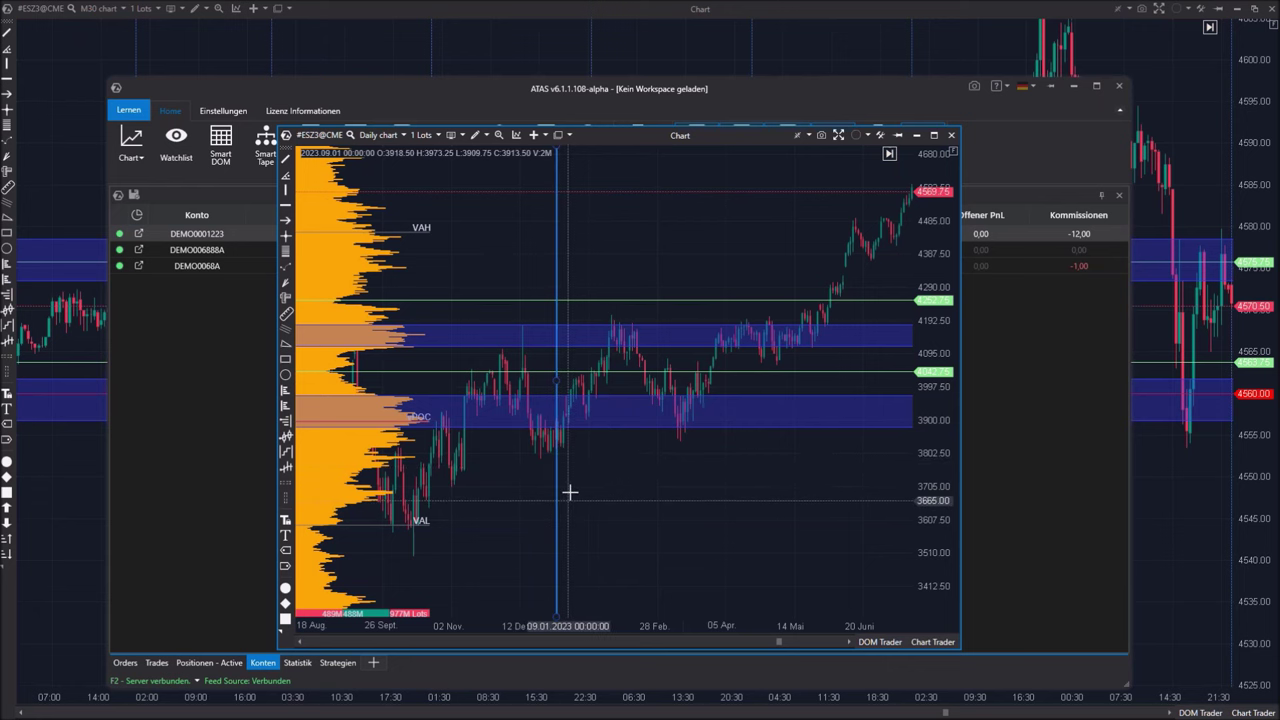
drag(795, 500, 651, 539)
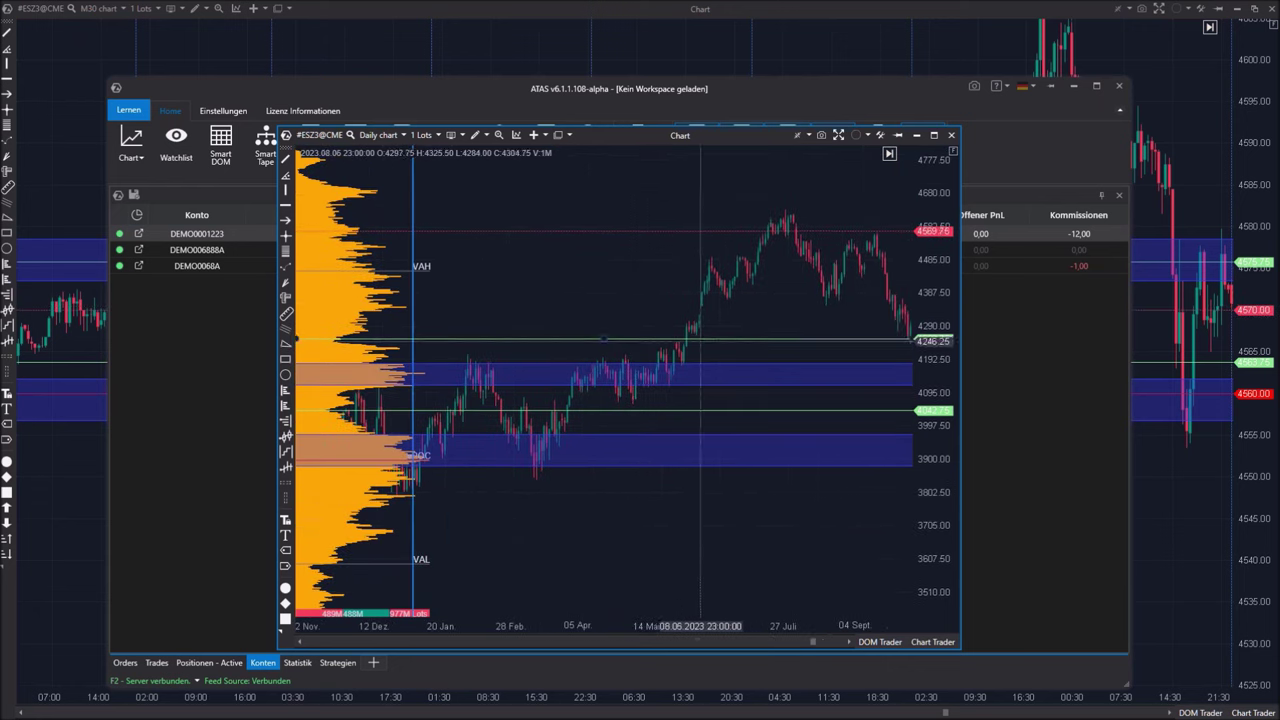
scroll(700, 340, down, 6)
scroll(429, 383, down, 4)
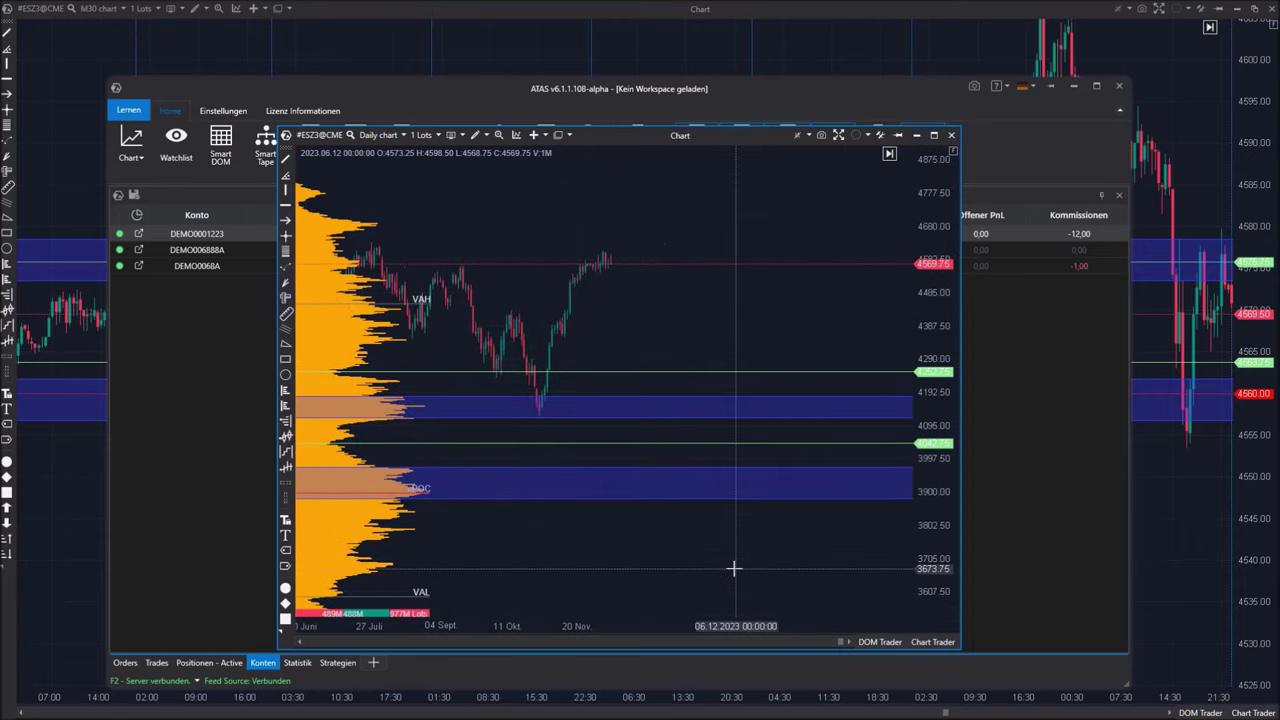
scroll(790, 570, down, 2)
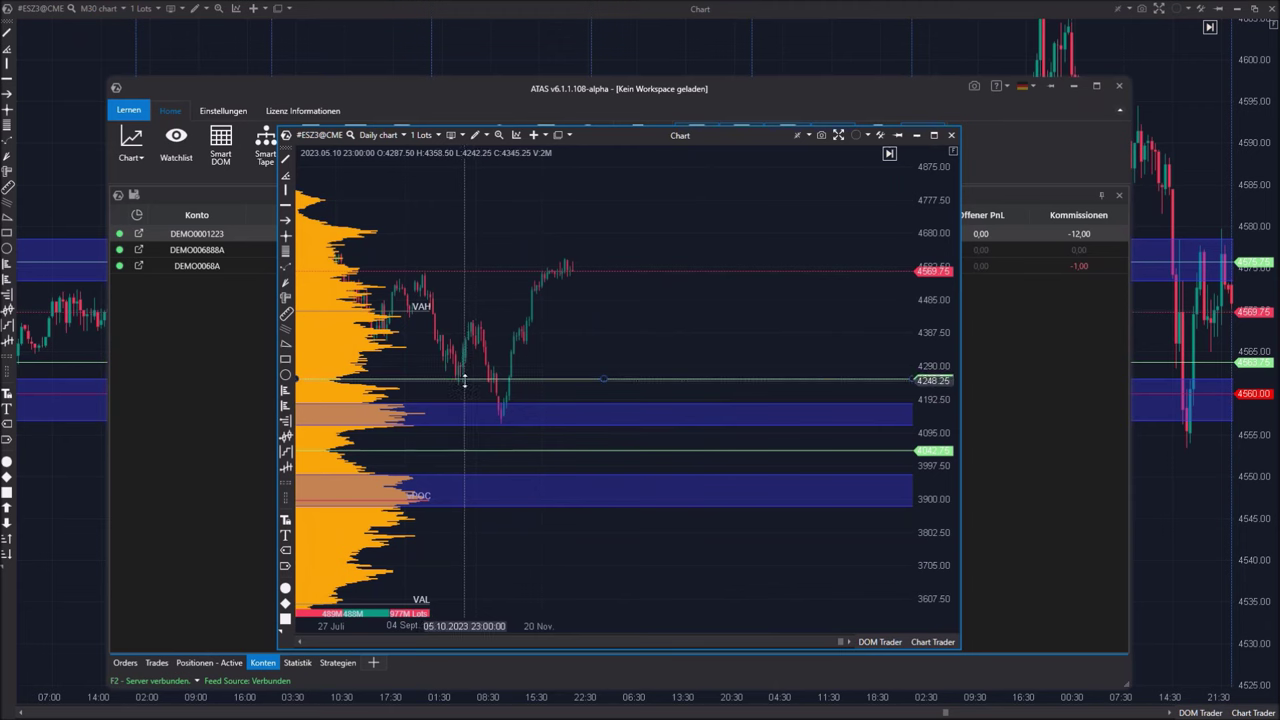
- Compare the autumn 2023 lows with the upper horizontal line and profile, and return to the first half of 2023
click(429, 380)
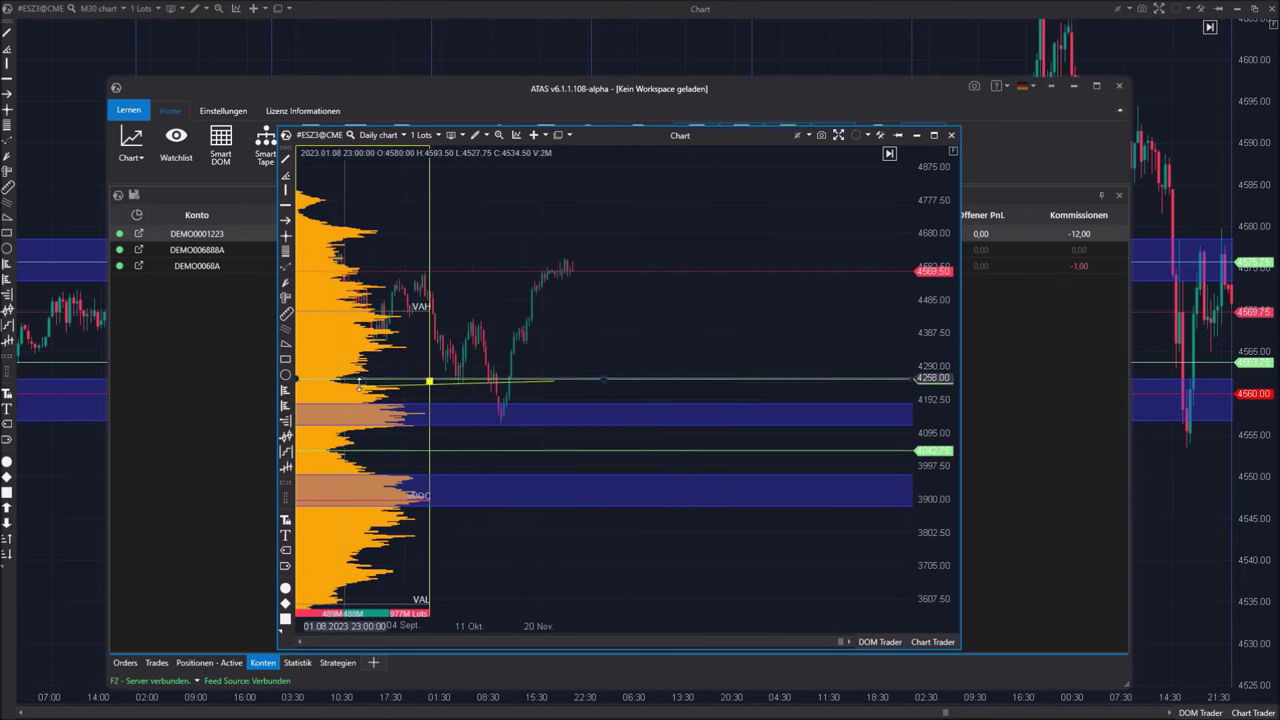
drag(729, 555, 709, 533)
click(429, 381)
drag(704, 551, 1030, 537)
drag(460, 492, 652, 475)
scroll(629, 347, up, 5)
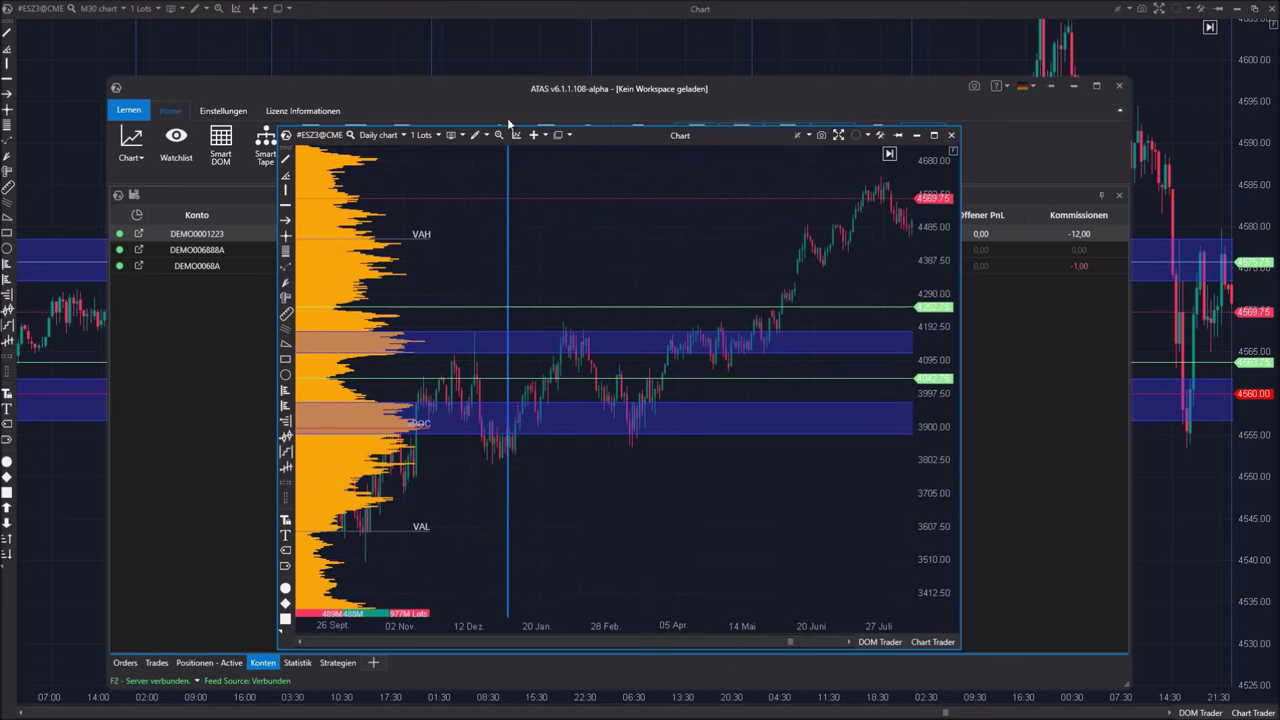
- Draw a Market profile & TPO on the daily chart from mid-December 2022 to about late April 2023
click(474, 136)
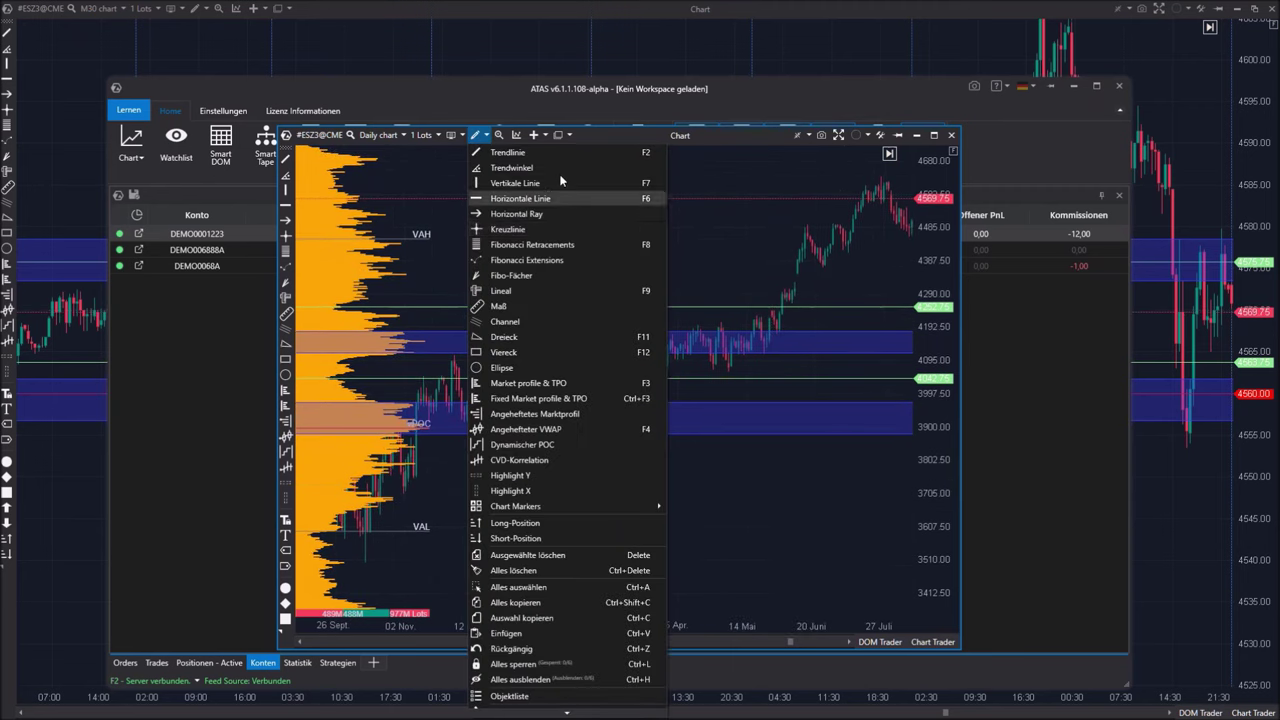
click(522, 383)
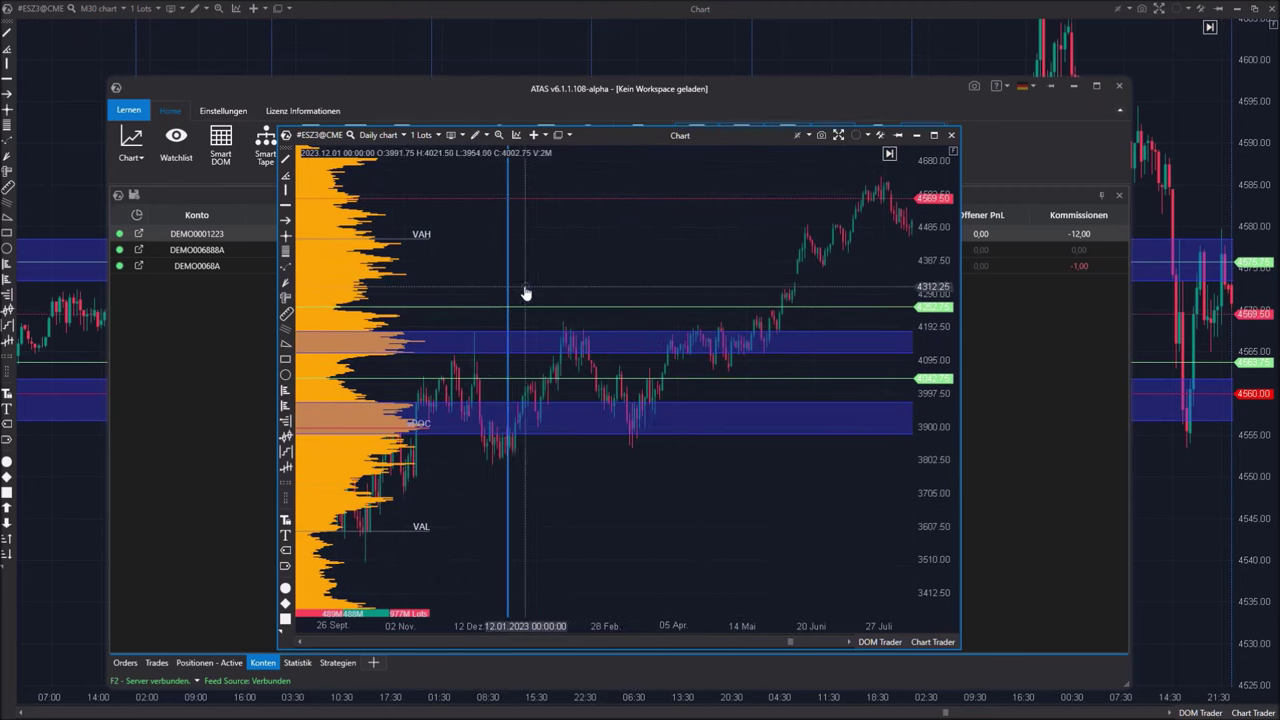
mouse_move(510, 290)
mouse_down()
mouse_move(614, 414)
mouse_move(795, 560)
mouse_move(523, 531)
mouse_move(651, 517)
mouse_move(569, 523)
mouse_move(637, 520)
mouse_up()
drag(626, 477, 598, 470)
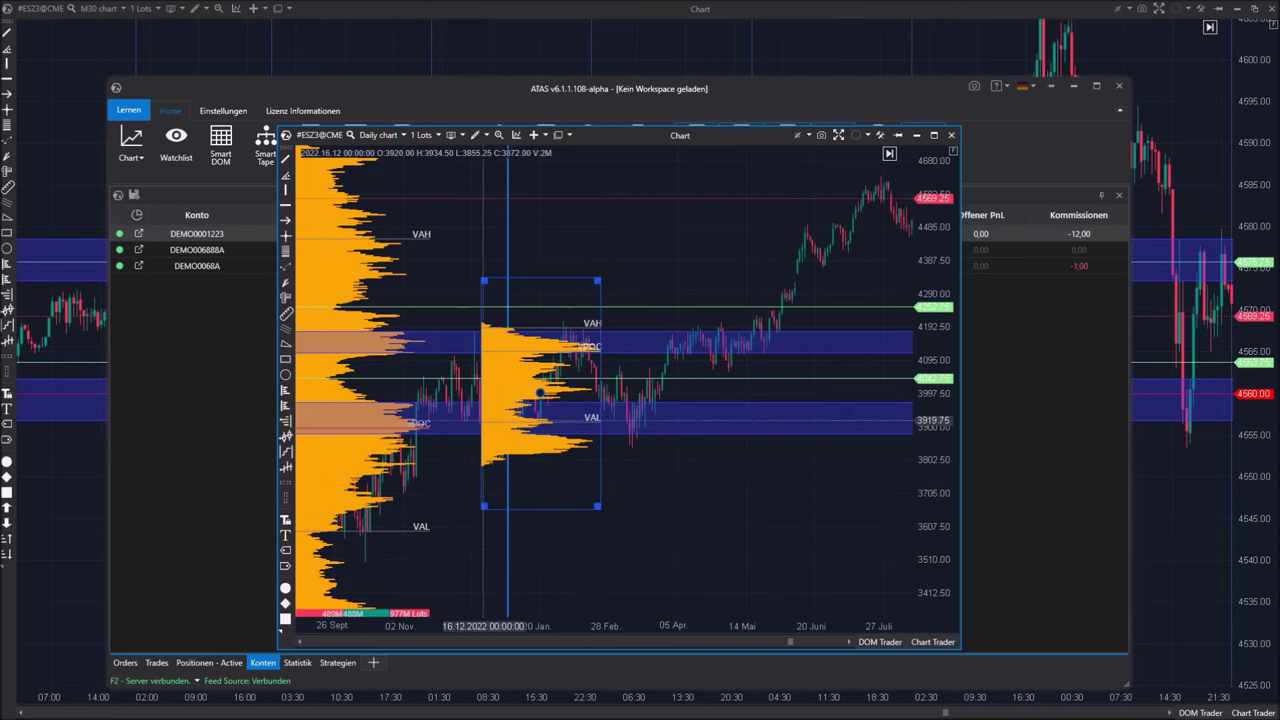
drag(598, 507, 714, 478)
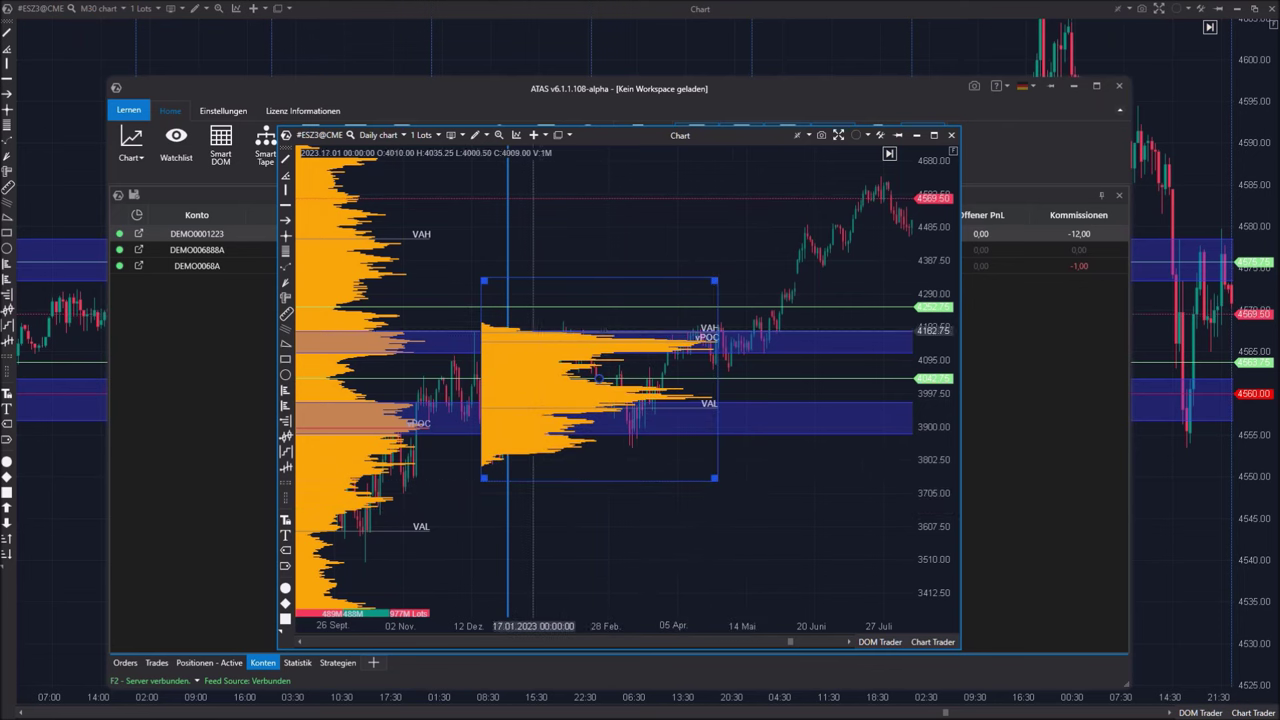
- Reposition the new market profile so that it starts at the vertical line in early January 2023
drag(483, 303, 613, 321)
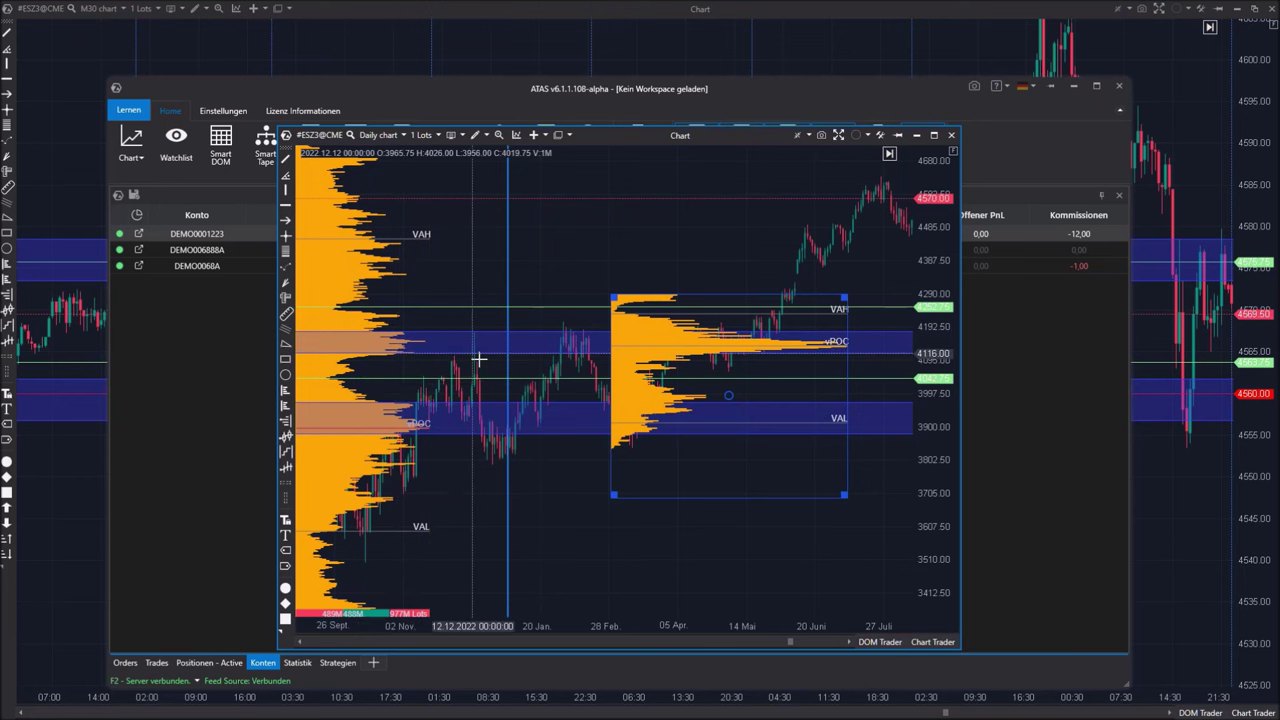
drag(608, 332, 507, 338)
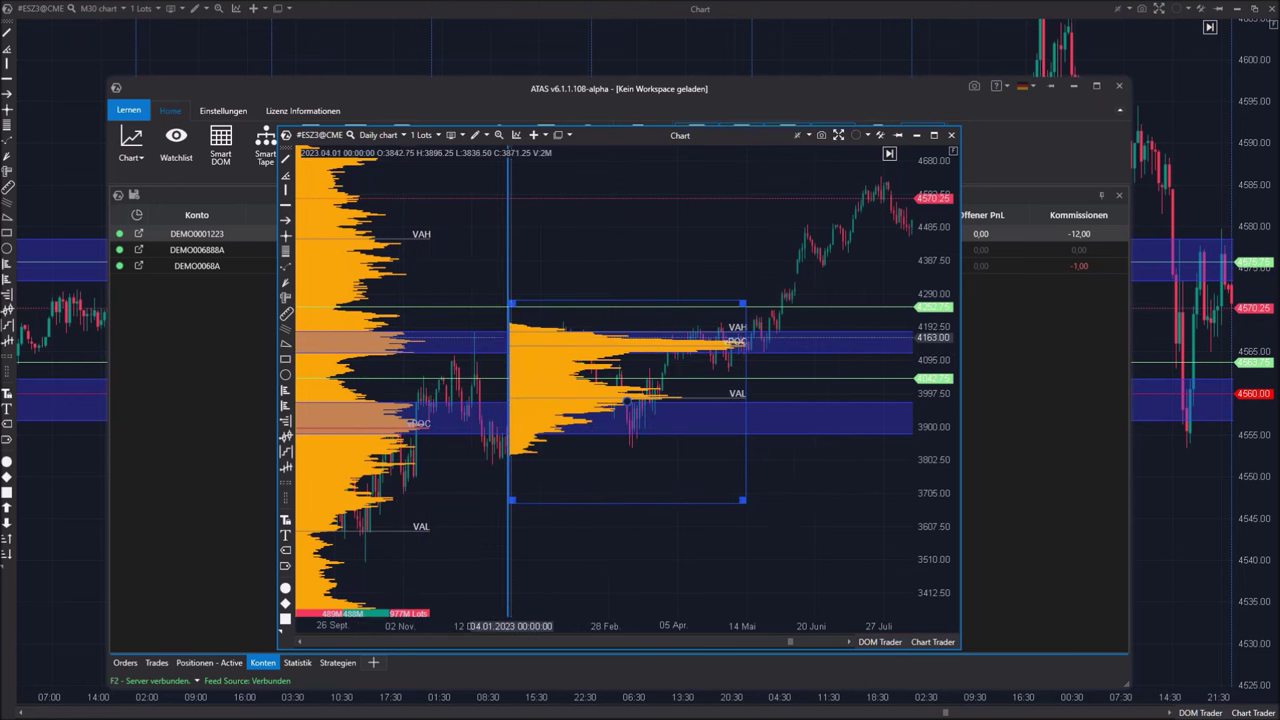
drag(762, 479, 523, 487)
- Extend the market profile past the latest December 2023 bars and shift its start to about late March 2023
drag(750, 560, 957, 537)
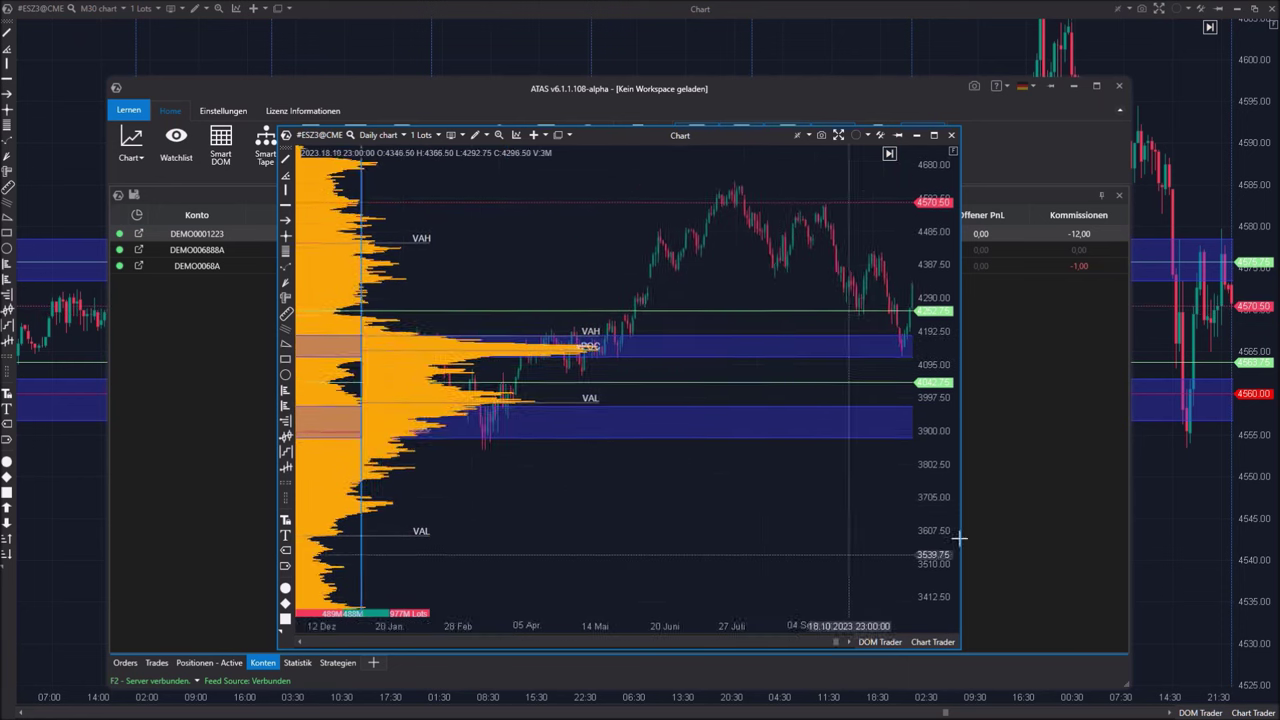
drag(931, 443, 931, 550)
drag(590, 625, 700, 600)
drag(846, 497, 787, 220)
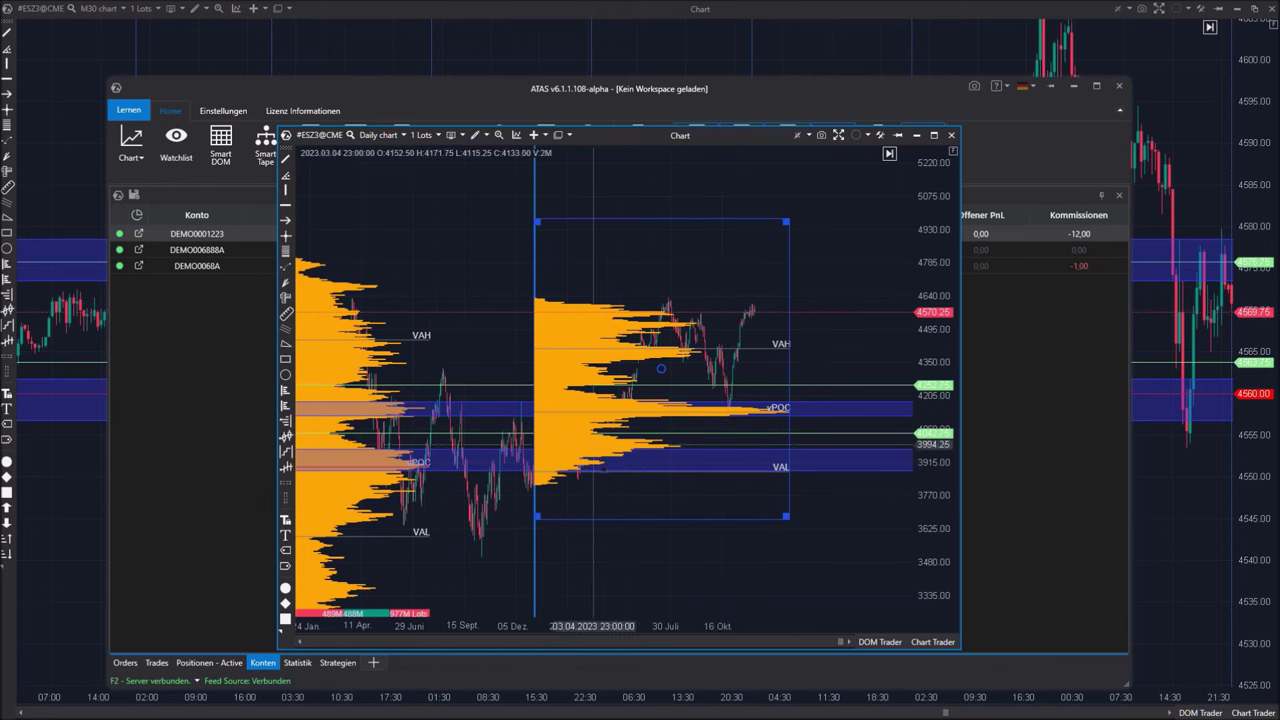
drag(589, 219, 639, 229)
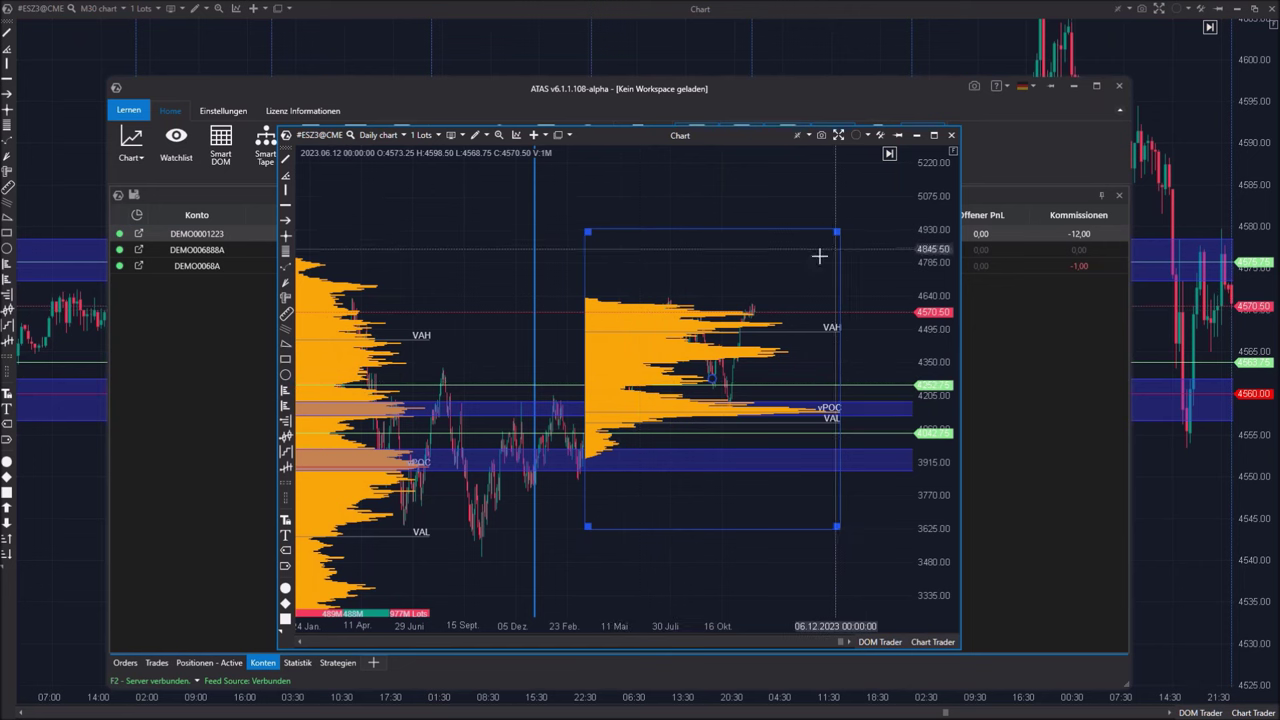
- Switch to the M30 chart and delete all of its drawn zones and lines
click(859, 41)
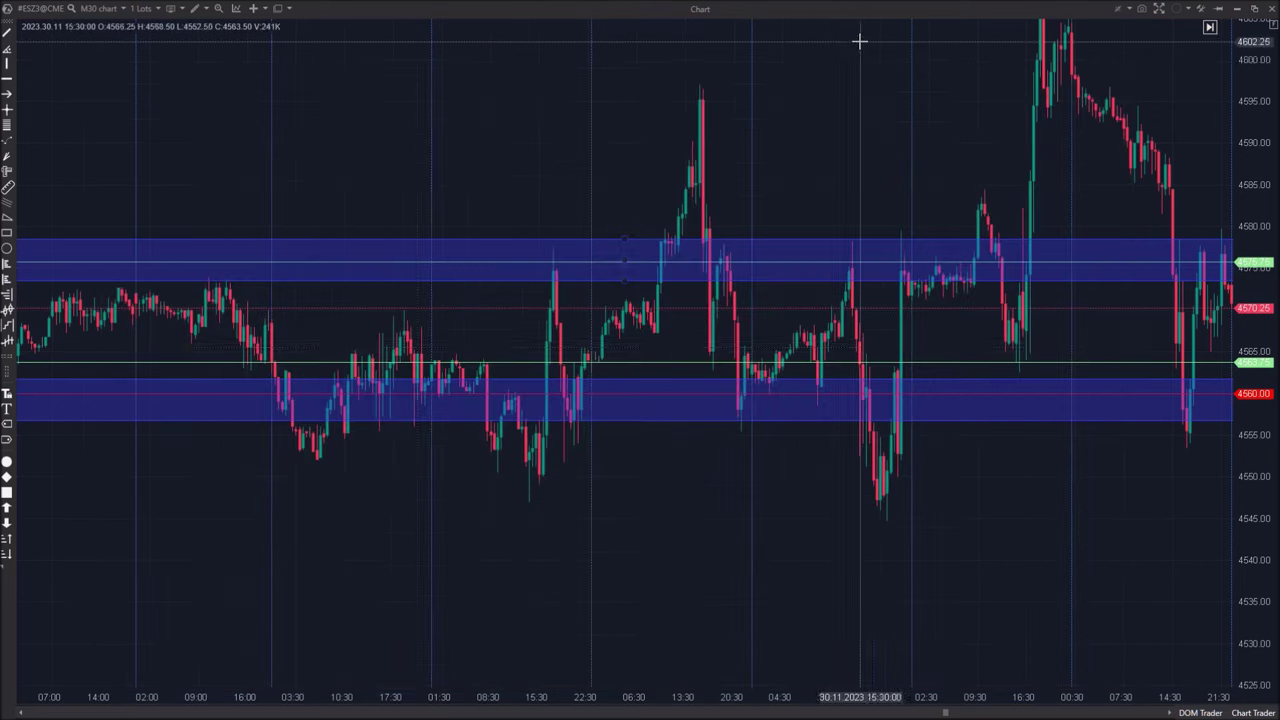
drag(780, 451, 242, 415)
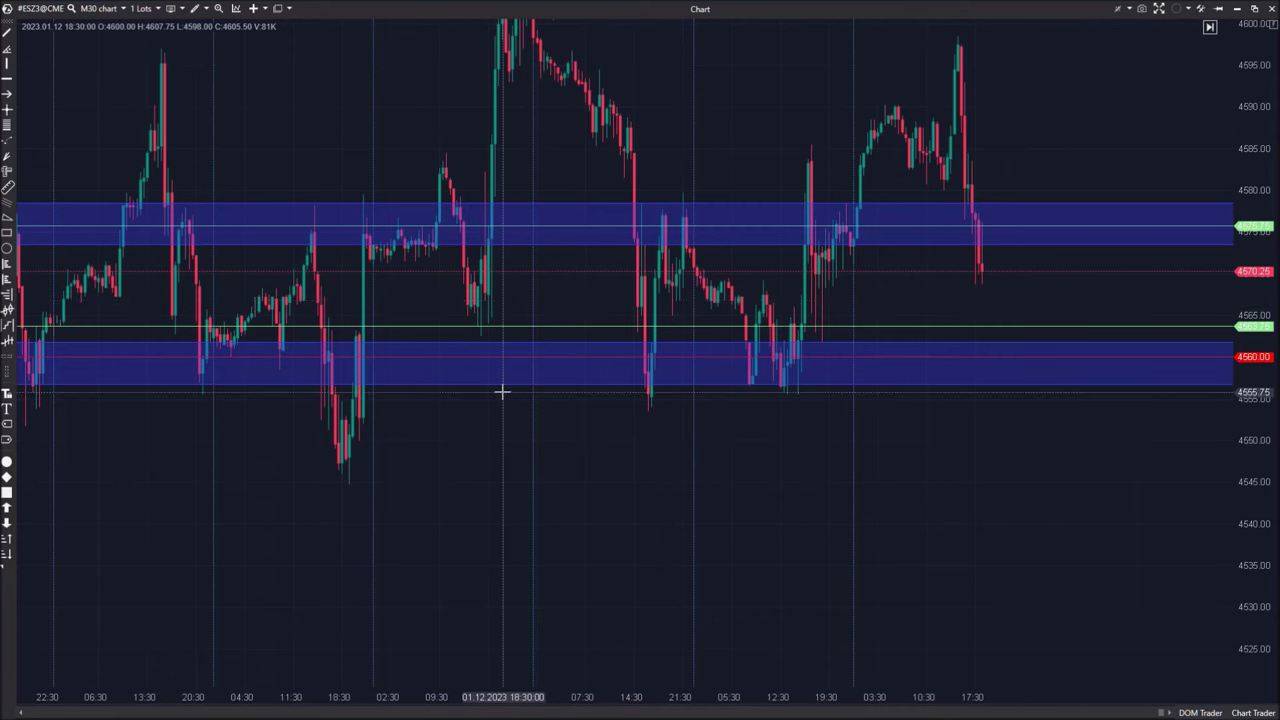
key(ctrl+a)
key(Delete)
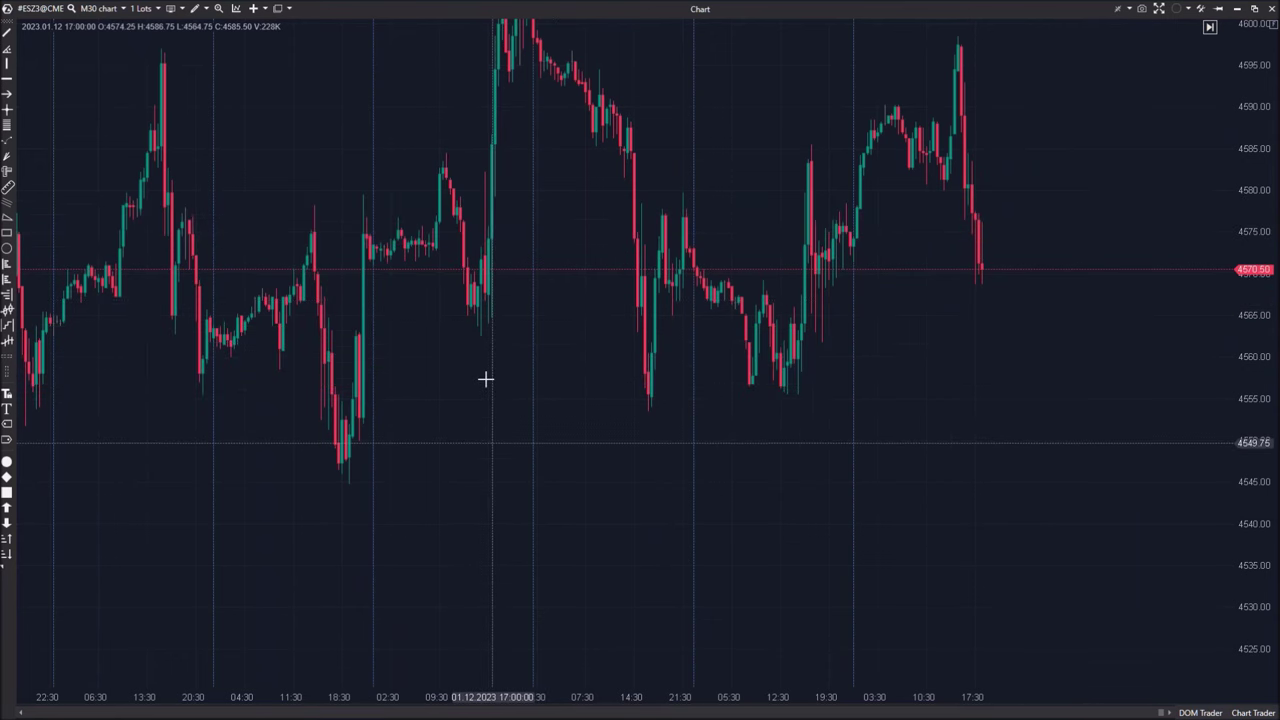
- Add the Market profile & TPO indicator with its default daily period to the M30 chart
right_click(632, 450)
click(689, 251)
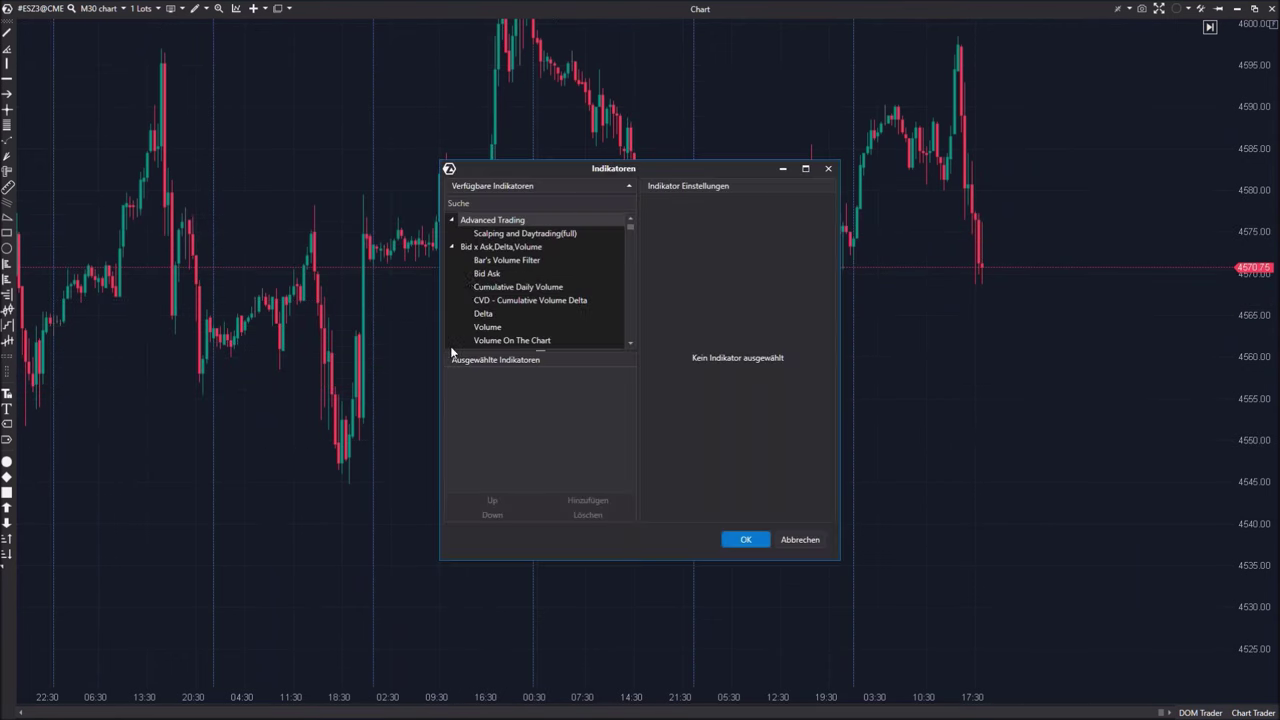
text(tpo)
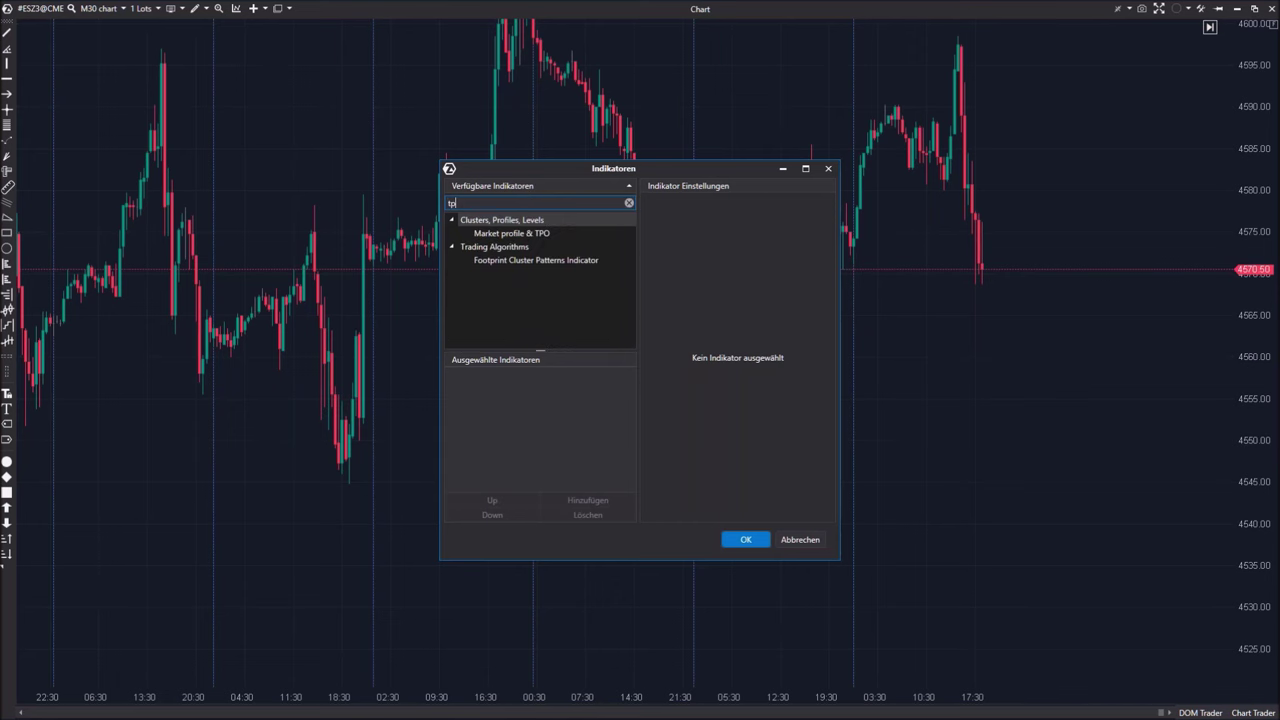
double_click(509, 233)
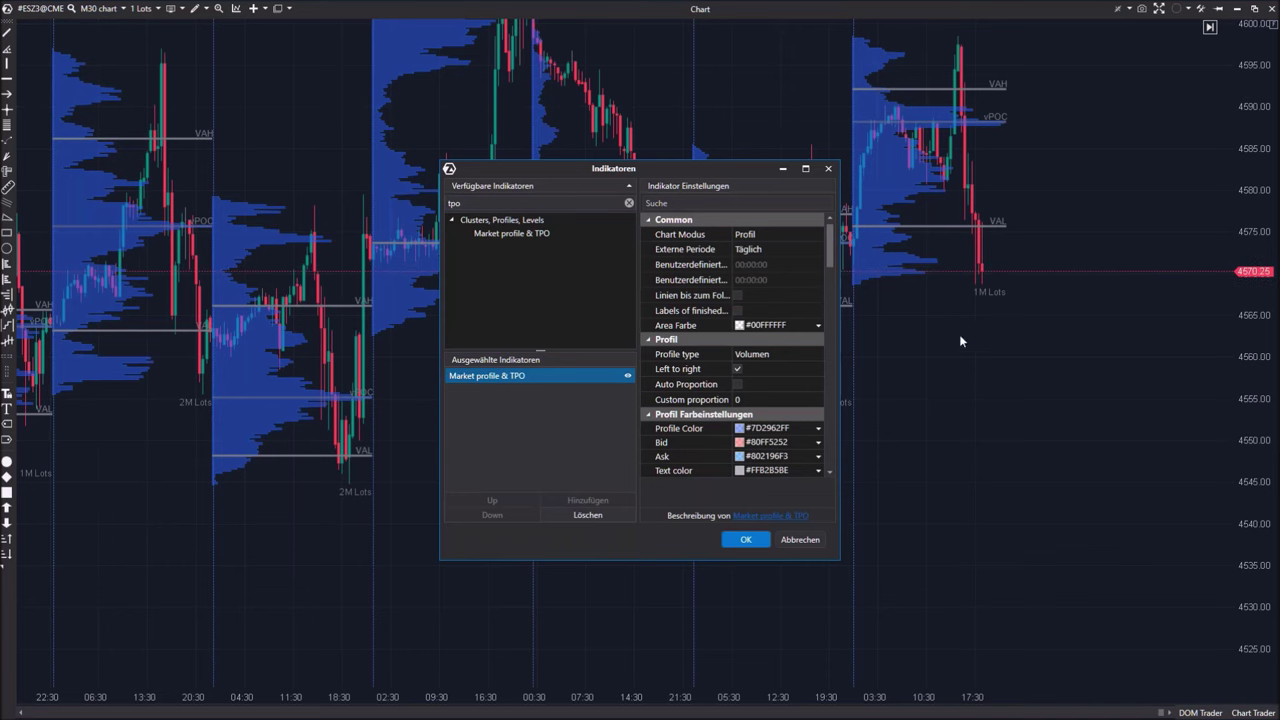
click(828, 168)
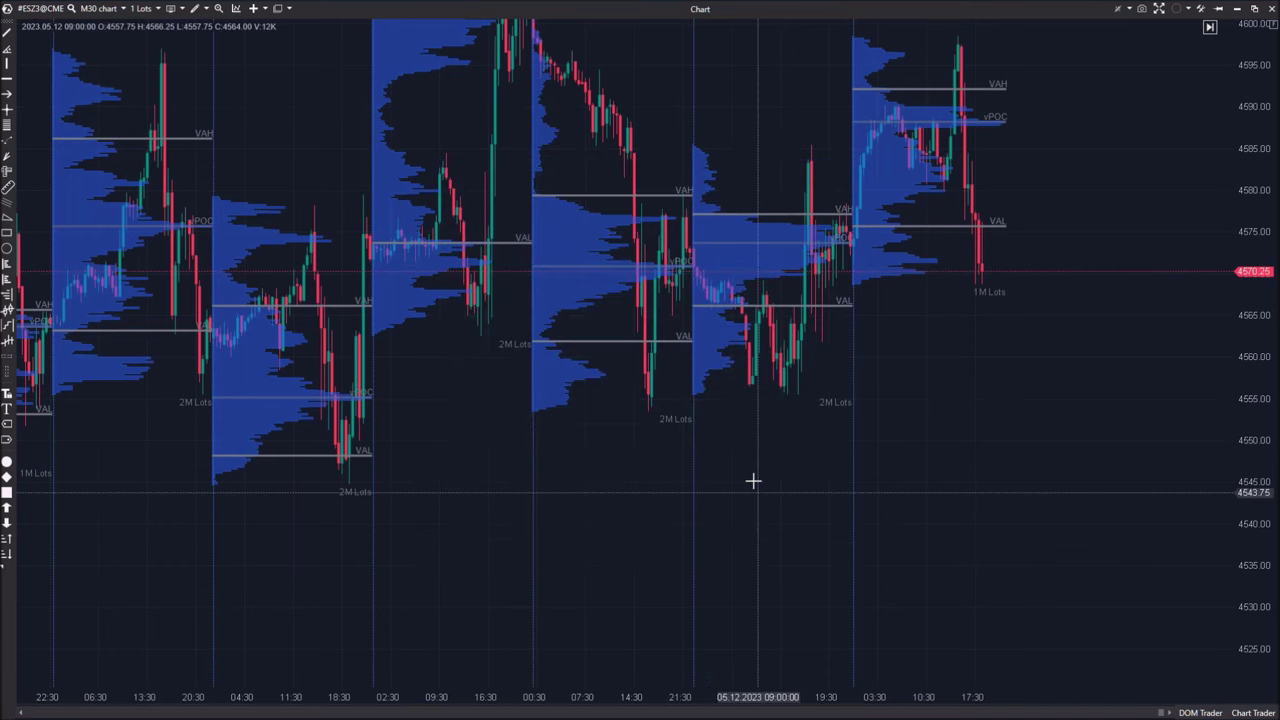
- Examine the daily volume profiles with their POC and value areas from late November to early December 2023
drag(762, 480, 840, 502)
drag(538, 535, 681, 517)
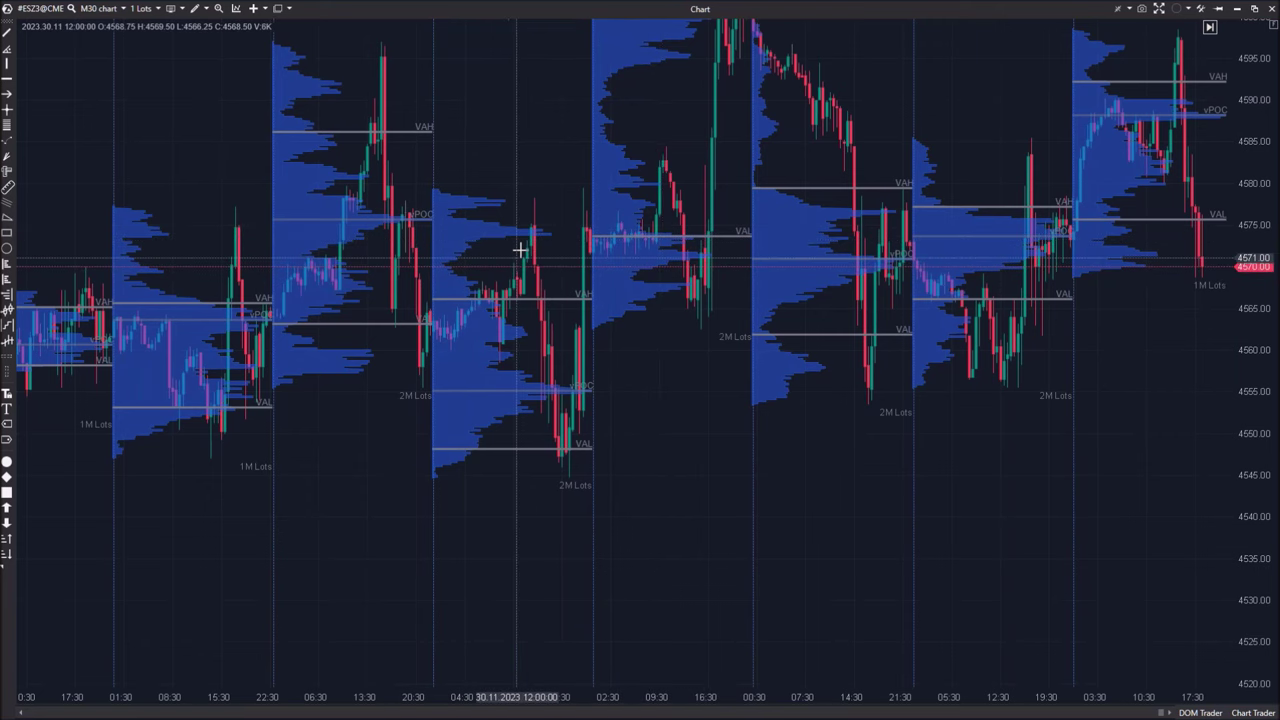
drag(638, 281, 658, 276)
drag(350, 332, 425, 288)
drag(358, 400, 570, 396)
drag(489, 483, 236, 501)
drag(801, 450, 512, 461)
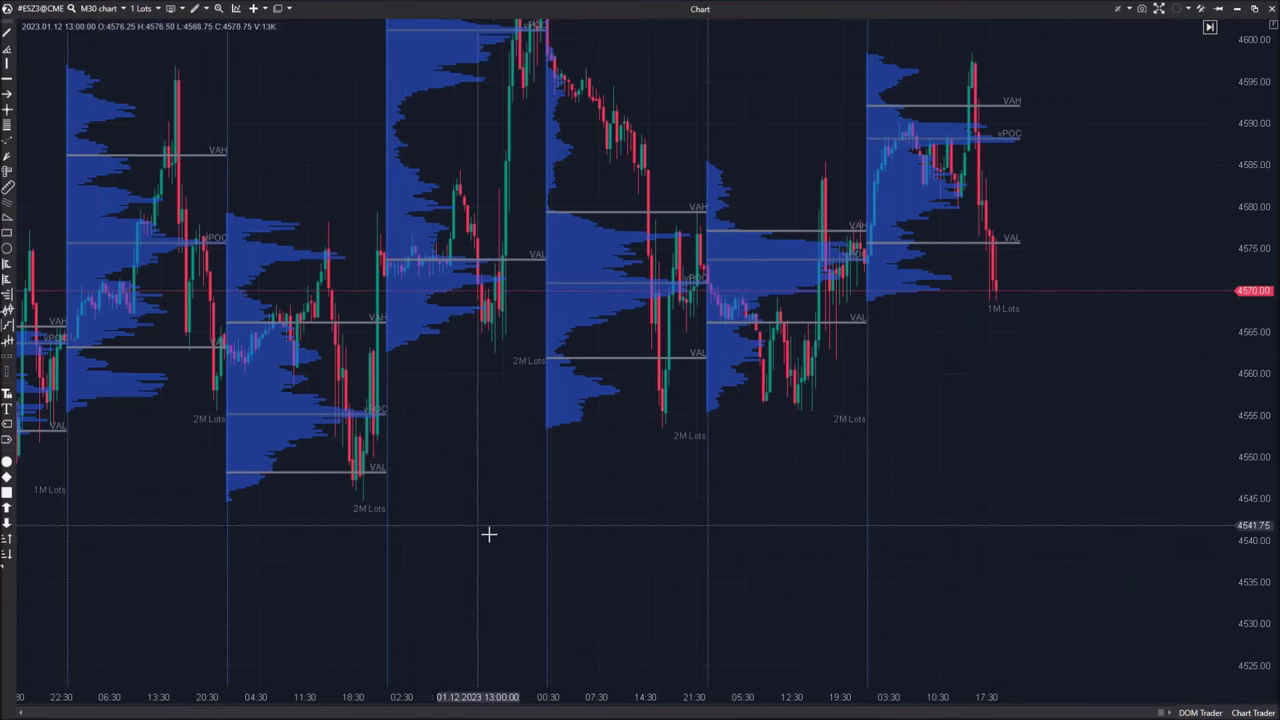
drag(489, 534, 520, 492)
- Add horizontal lines at four daily profile POCs, at about 4,555, 4,571, 4,576 and 4,588
click(204, 9)
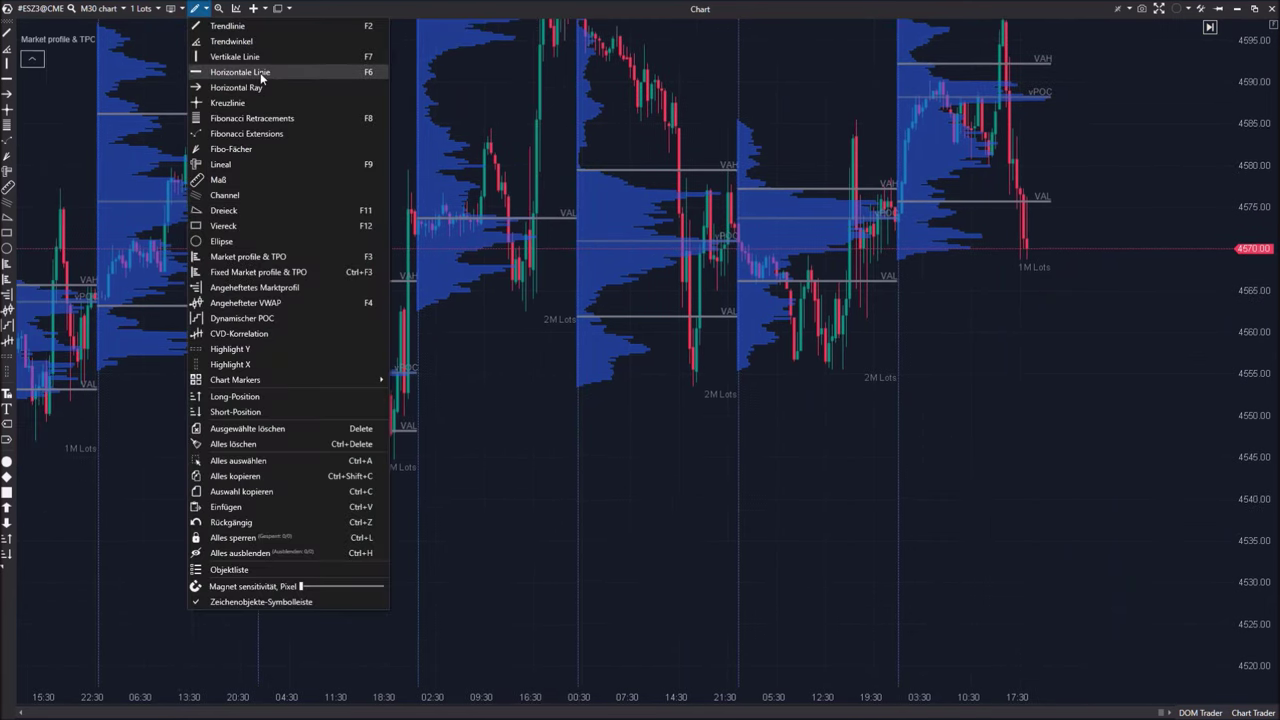
click(255, 72)
click(255, 74)
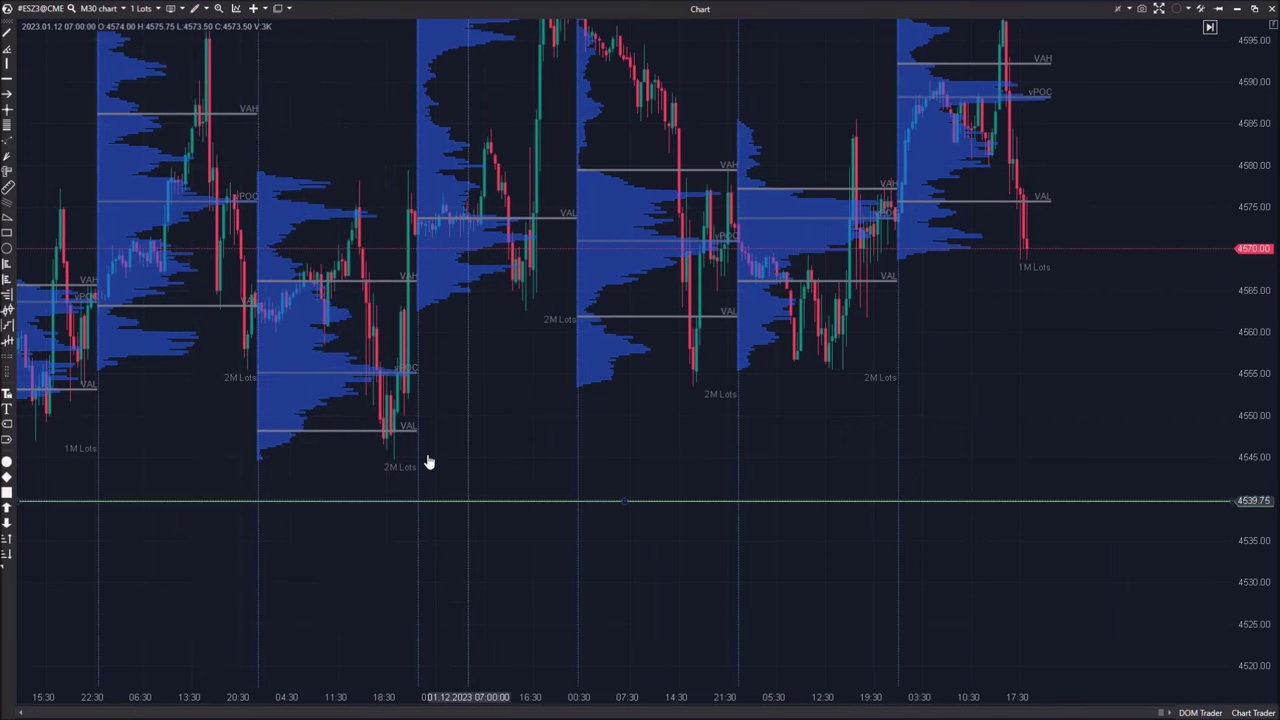
click(416, 374)
key(alt+h)
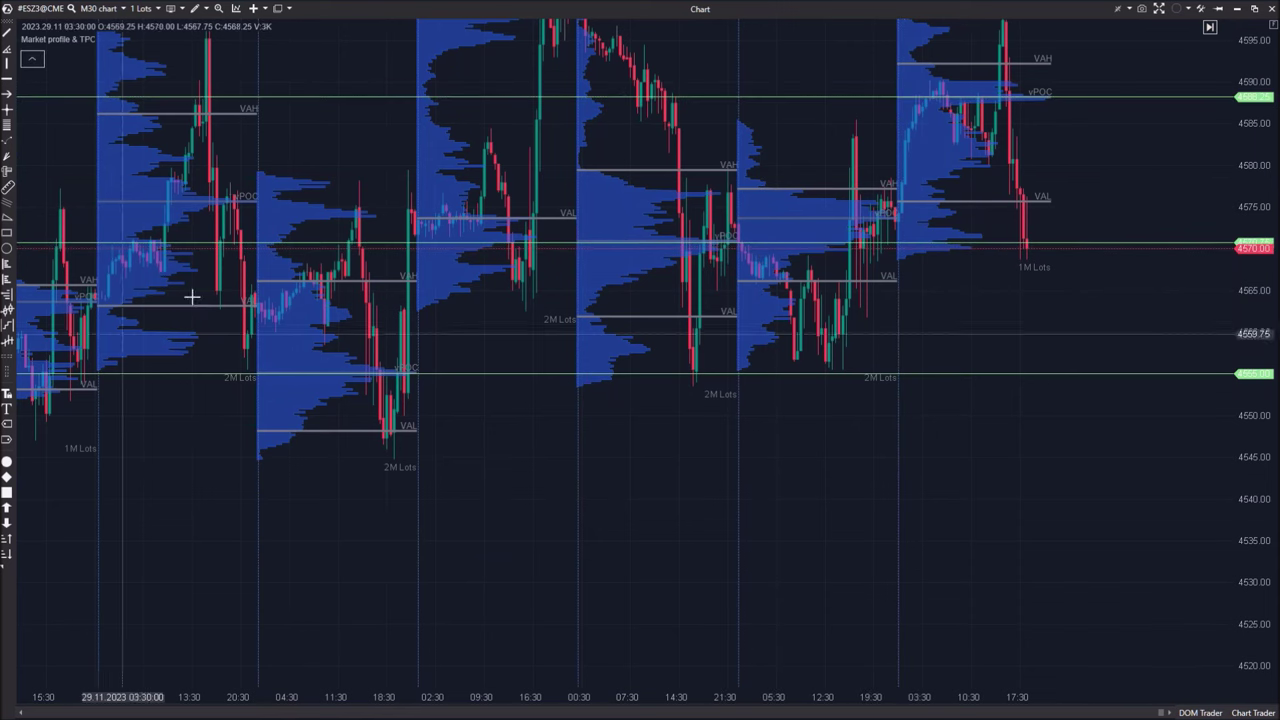
drag(192, 215, 194, 206)
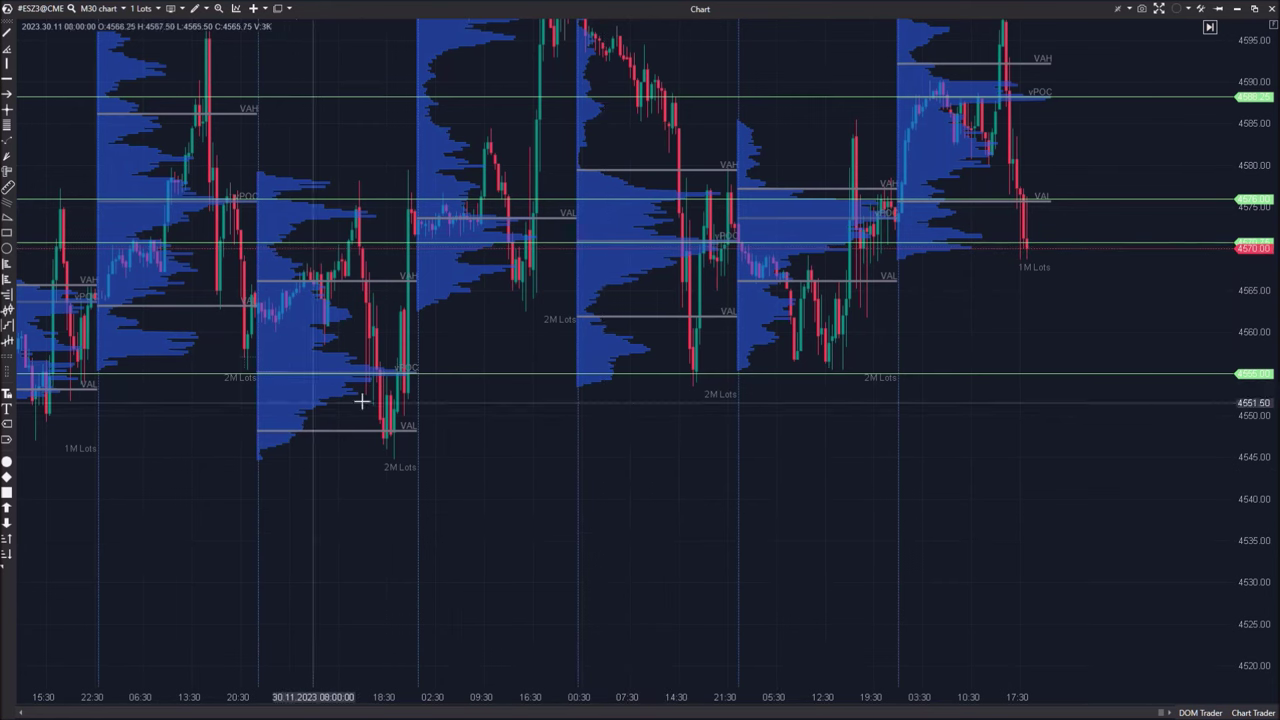
drag(292, 373, 292, 372)
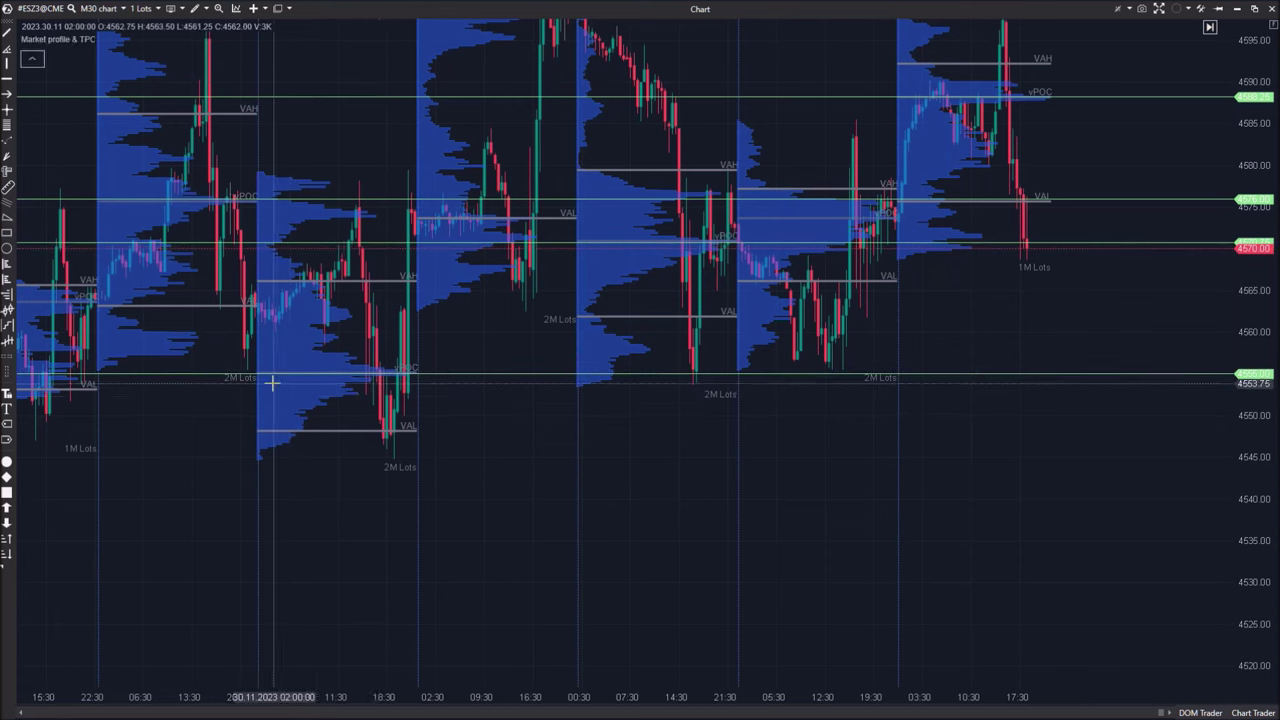
- Set the visualization mode of the Market profile & TPO indicator to Balken
drag(566, 535, 738, 502)
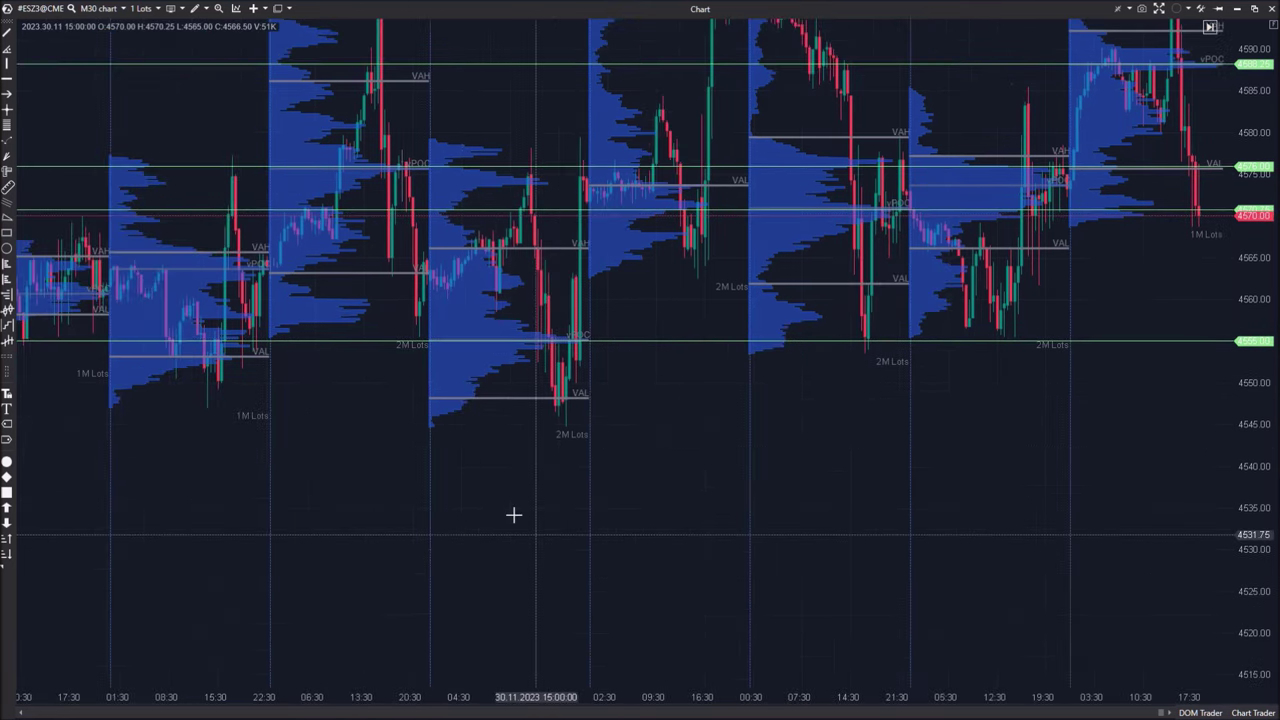
right_click(680, 463)
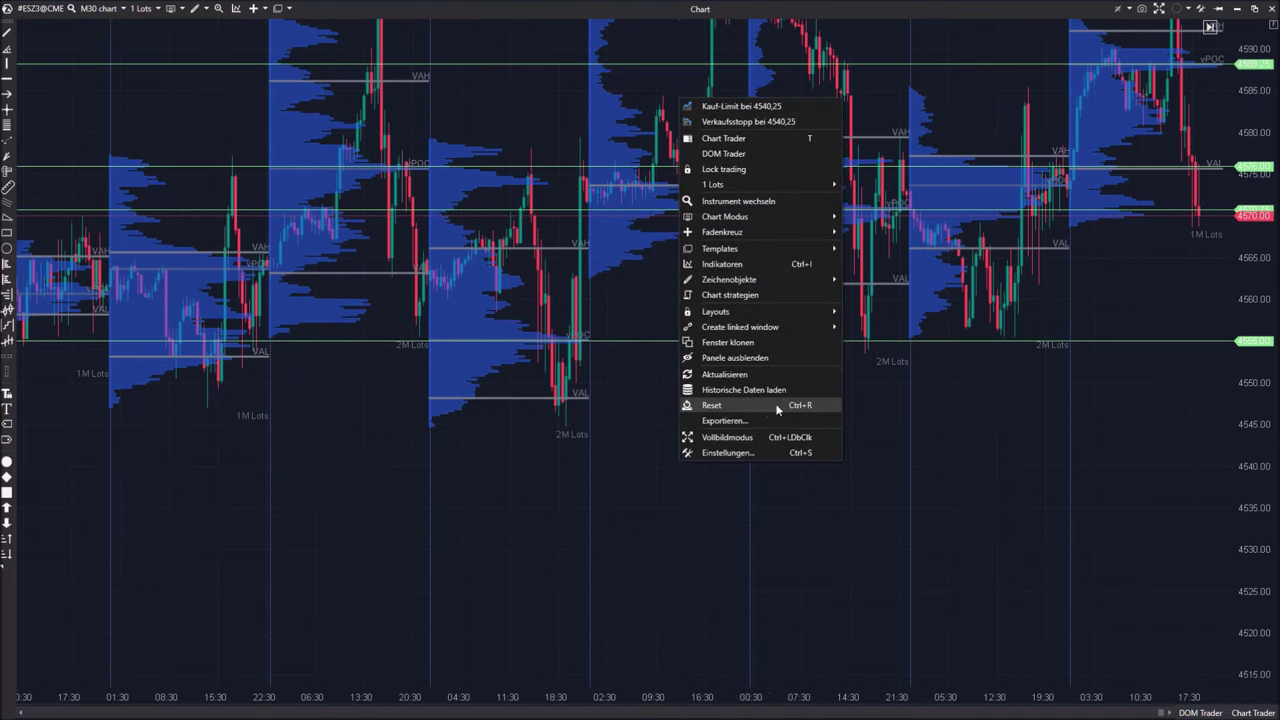
click(733, 269)
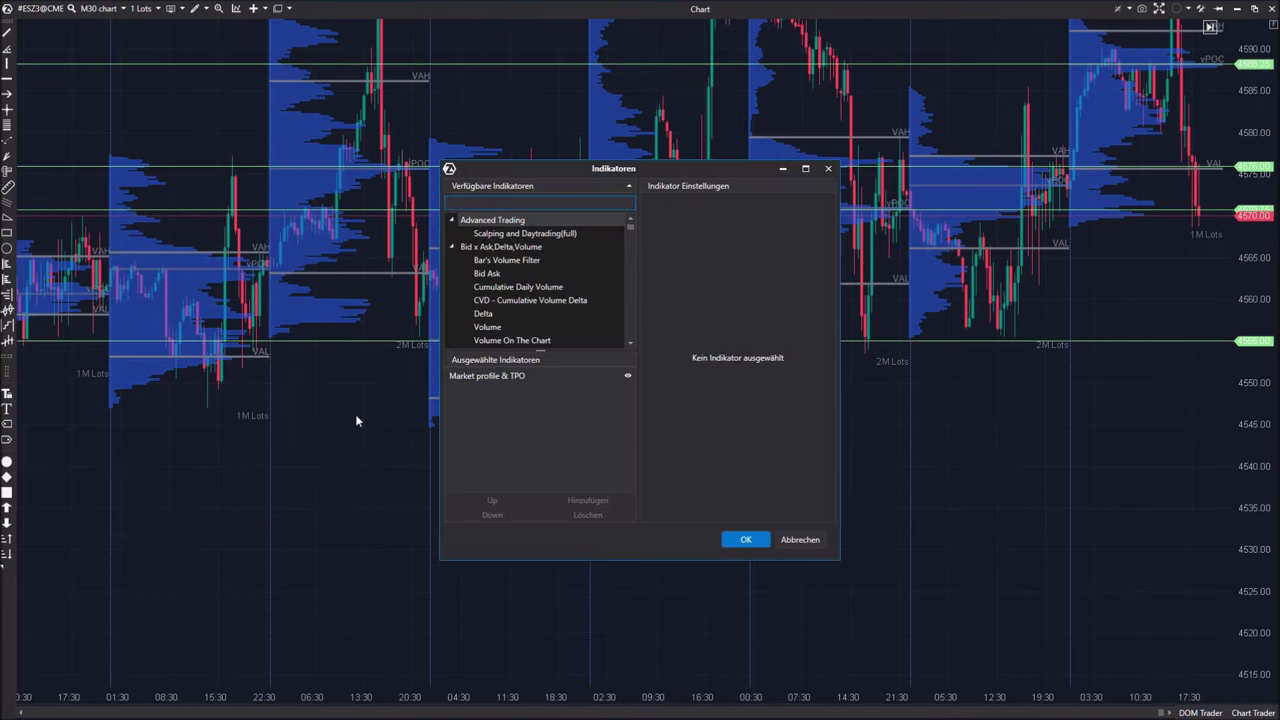
click(482, 377)
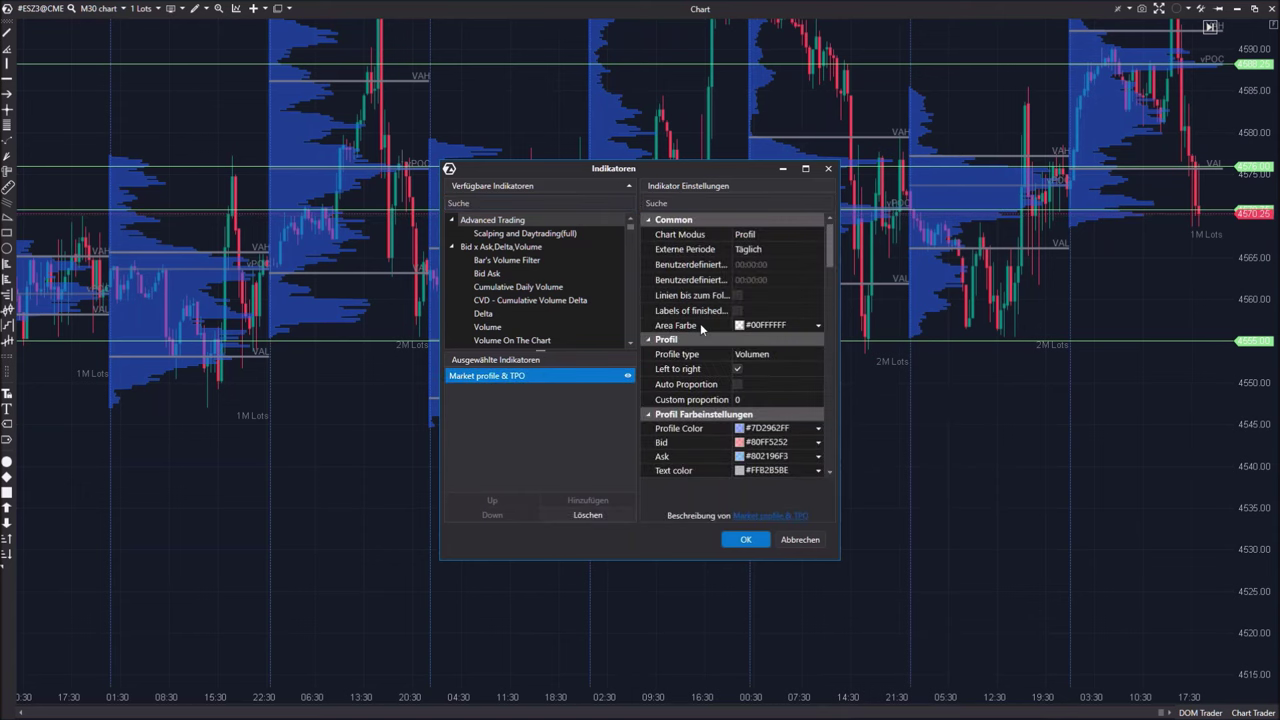
scroll(818, 270, down, 3)
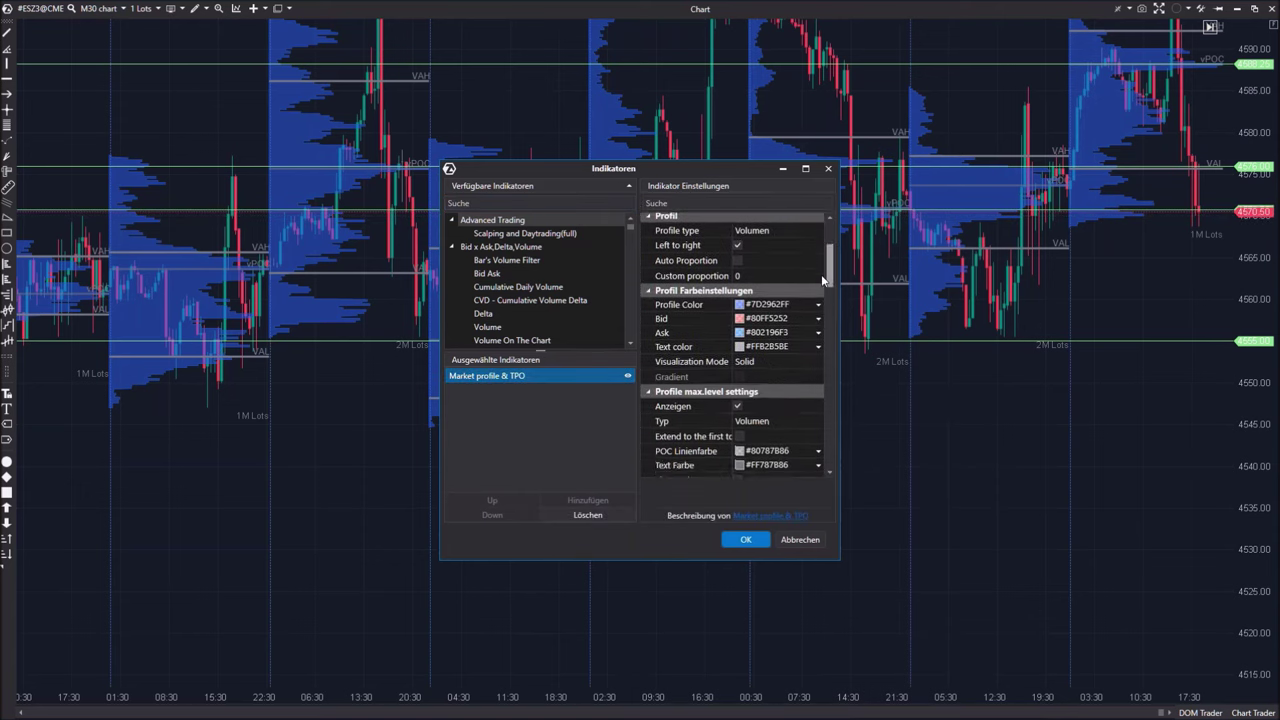
click(764, 325)
click(770, 340)
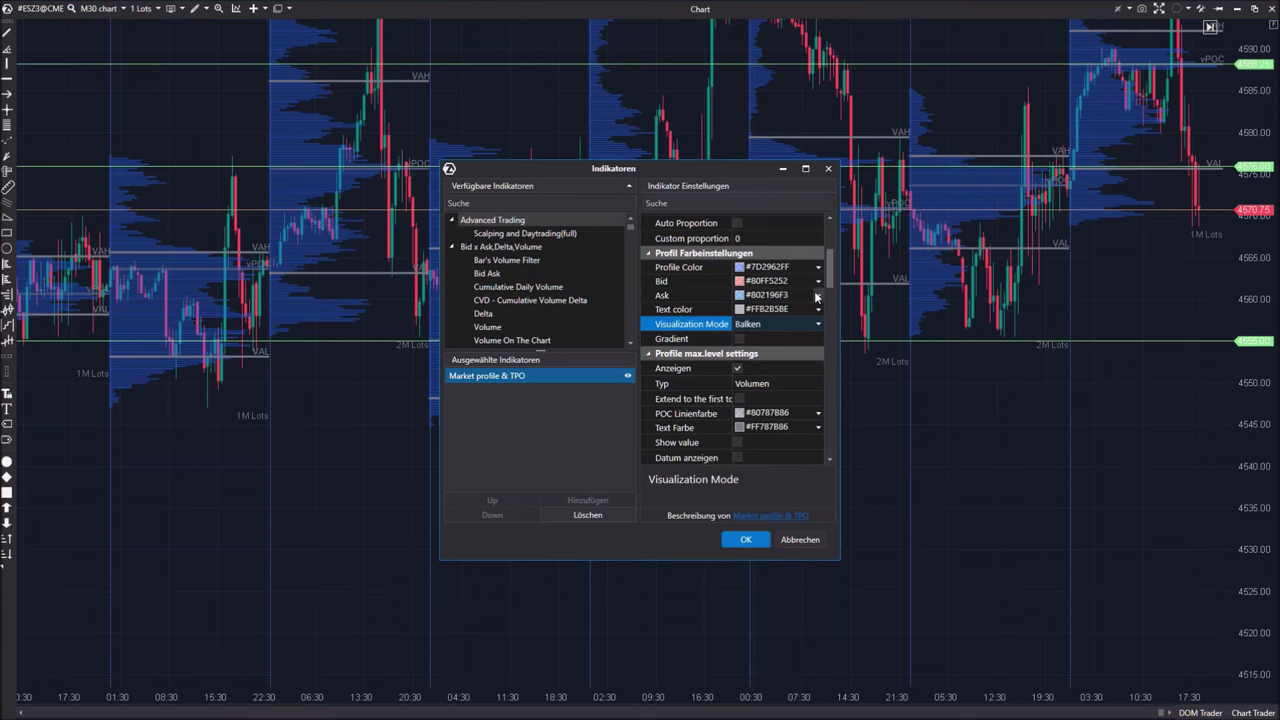
- Enable the market profile's volume filter with red (Rot) as its colour and a minimum of 10.000
scroll(818, 323, down, 10)
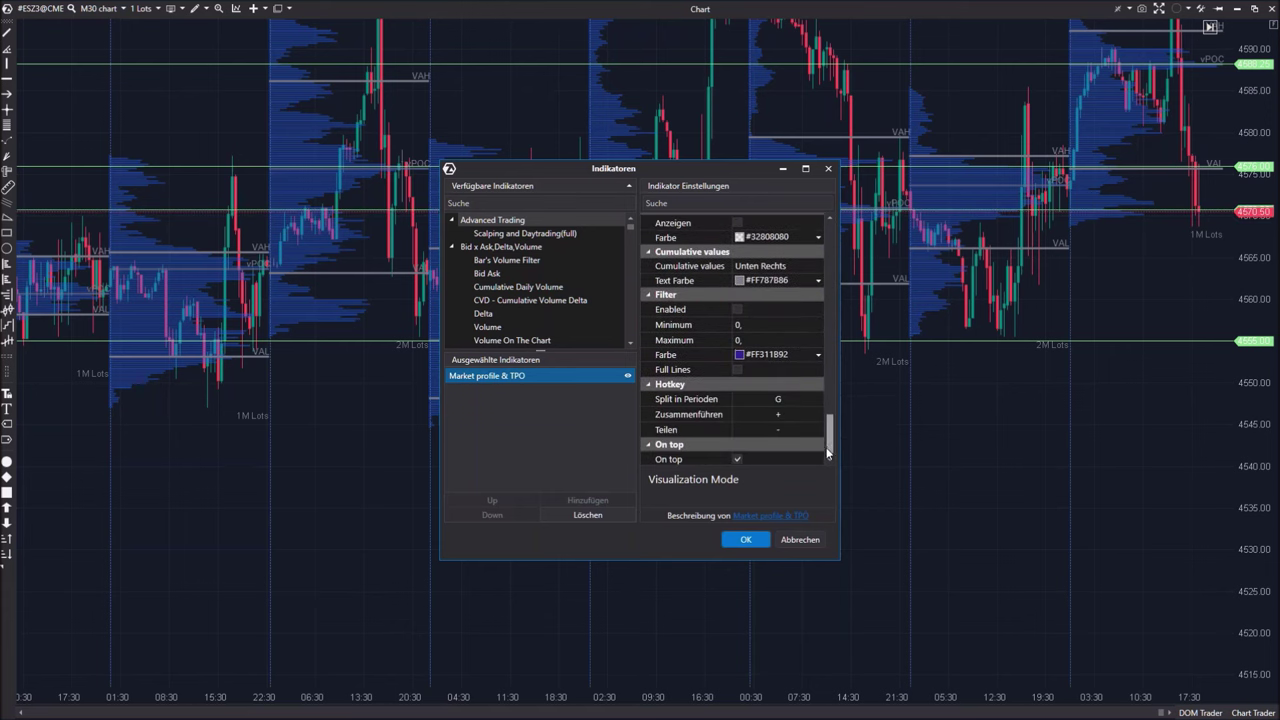
click(738, 307)
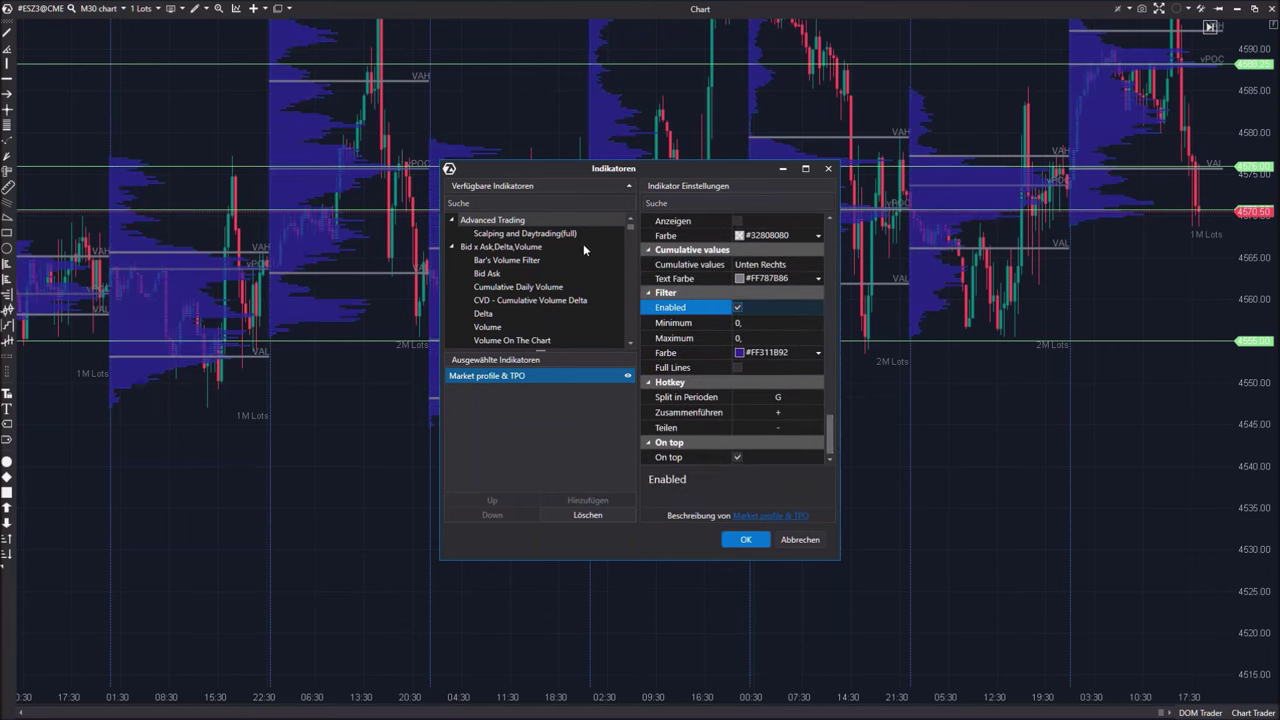
click(738, 354)
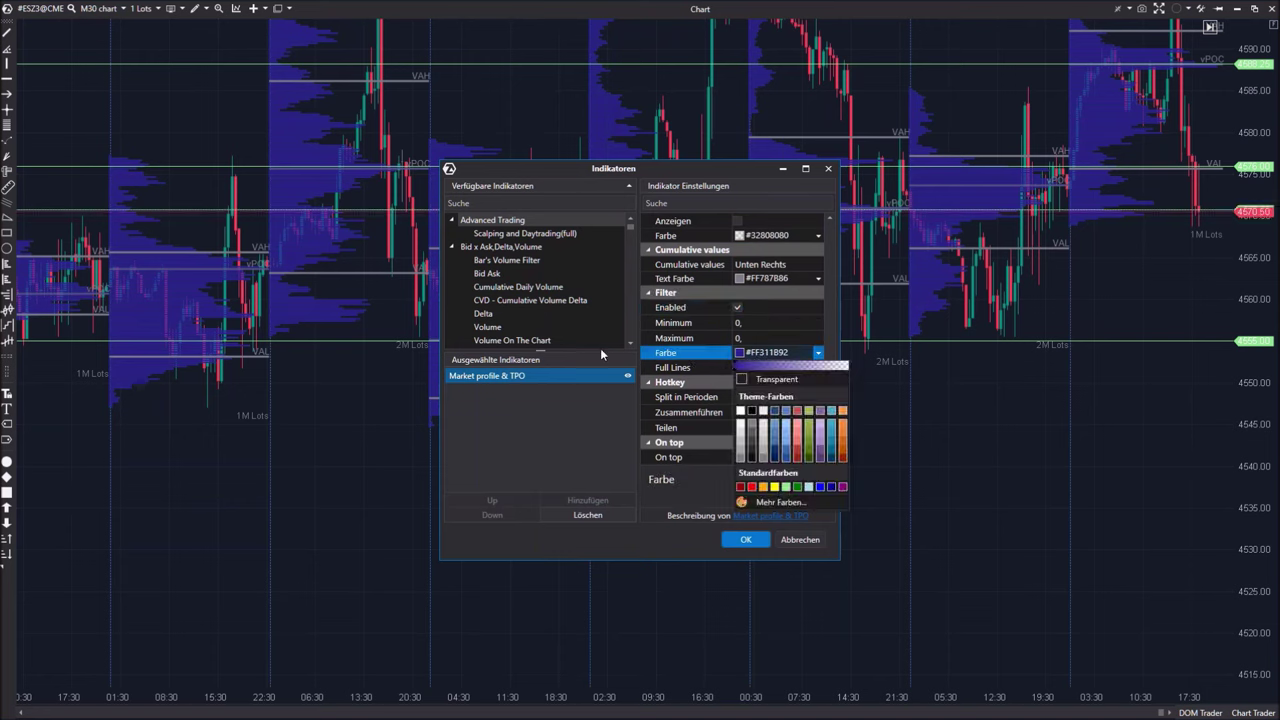
click(752, 487)
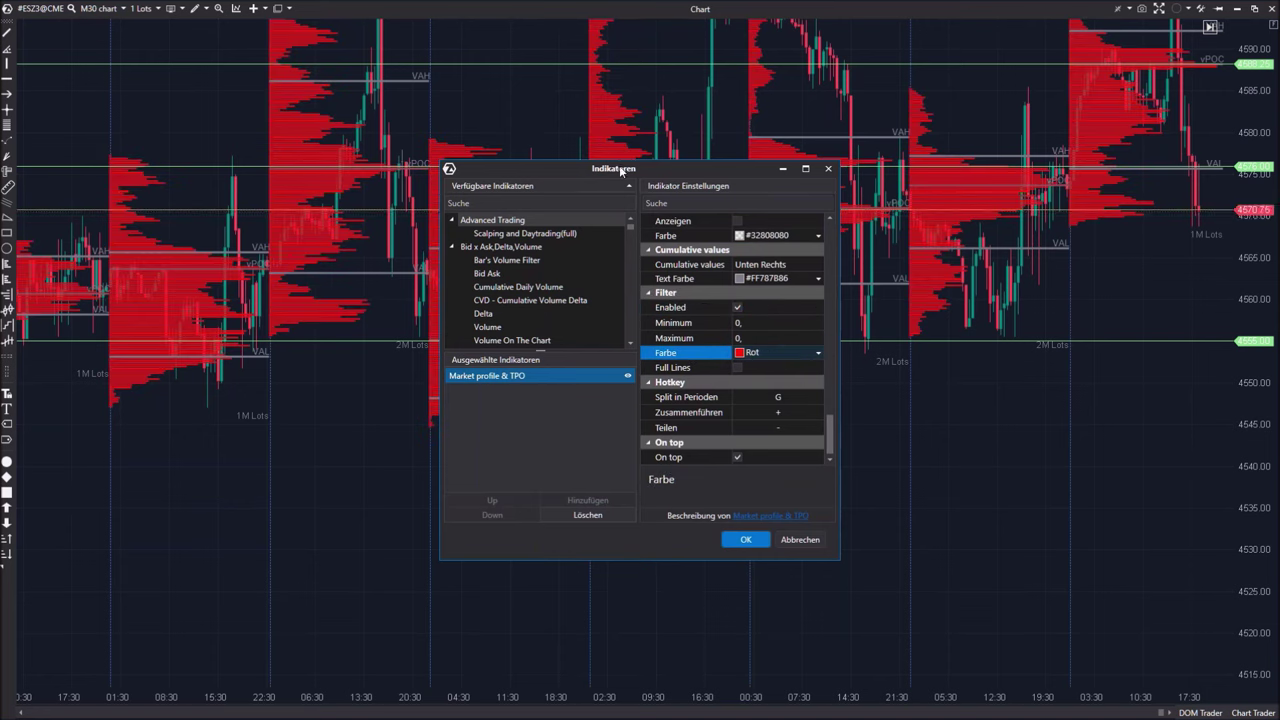
click(760, 322)
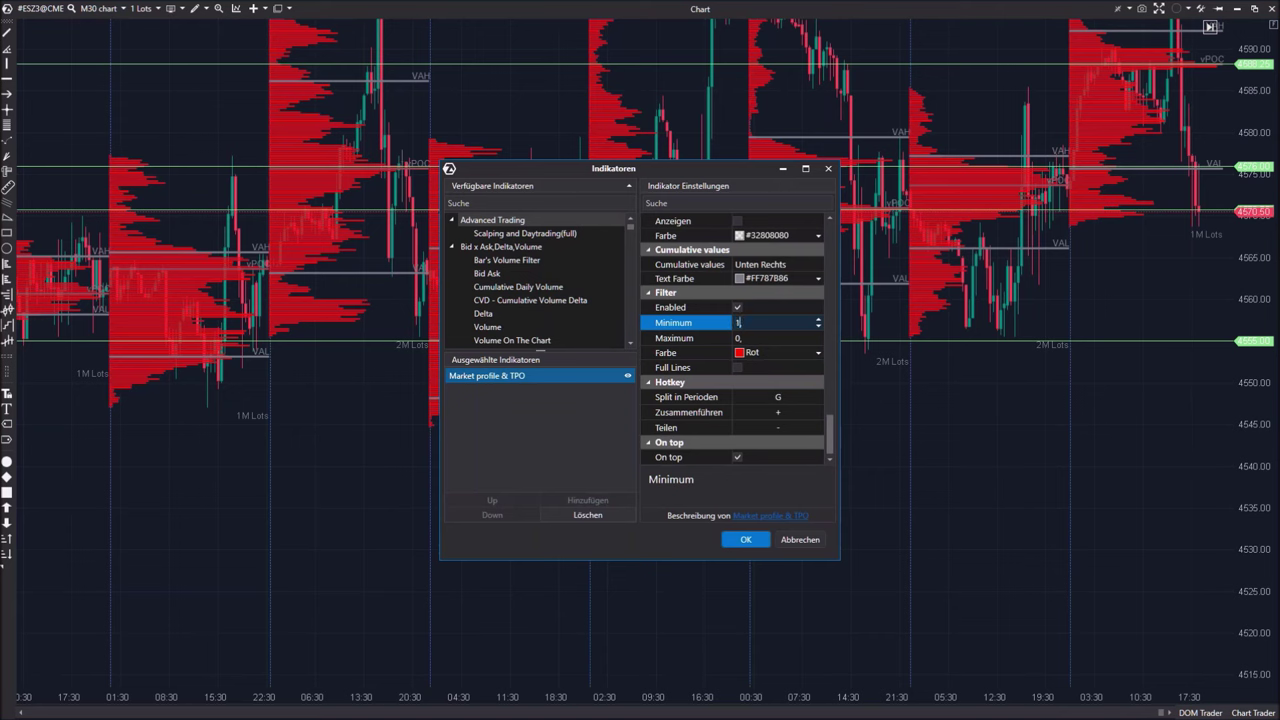
text(10.000,)
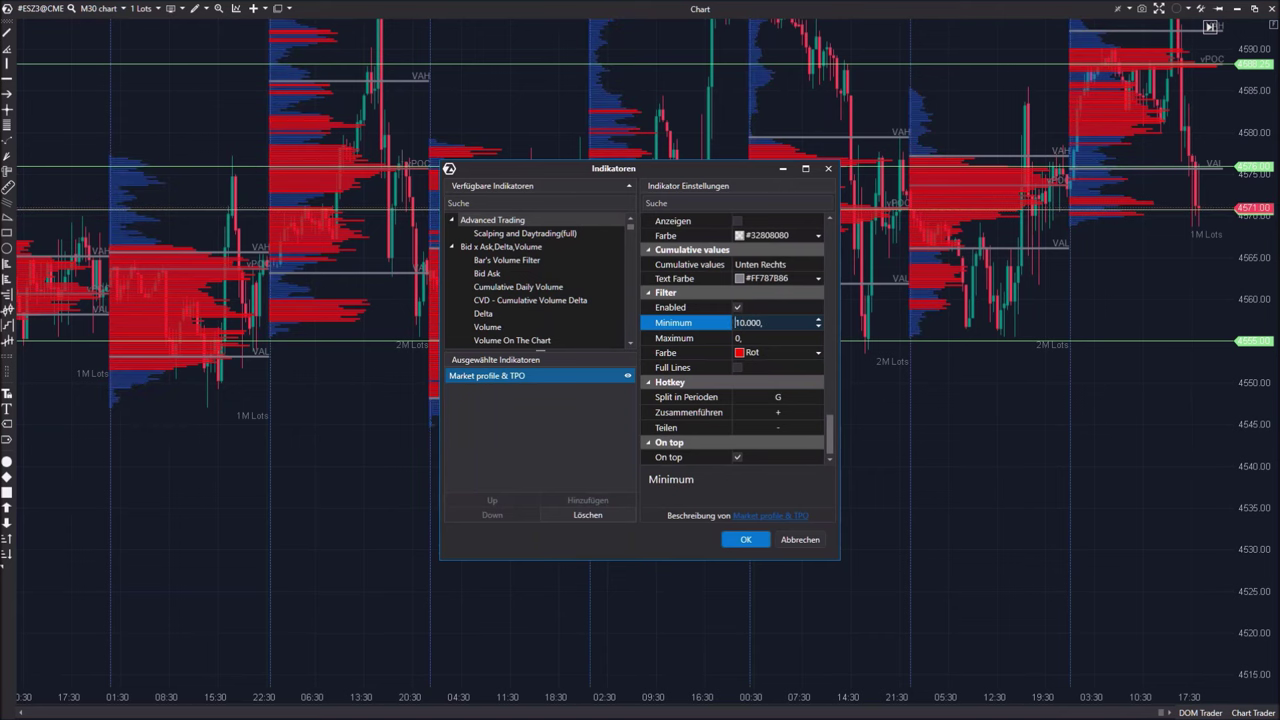
- Raise the market profile filter's minimum volume to 30.000 after trying 50.000 and 40.000, and close the indicator settings
click(740, 322)
key(BackSpace)
text(5)
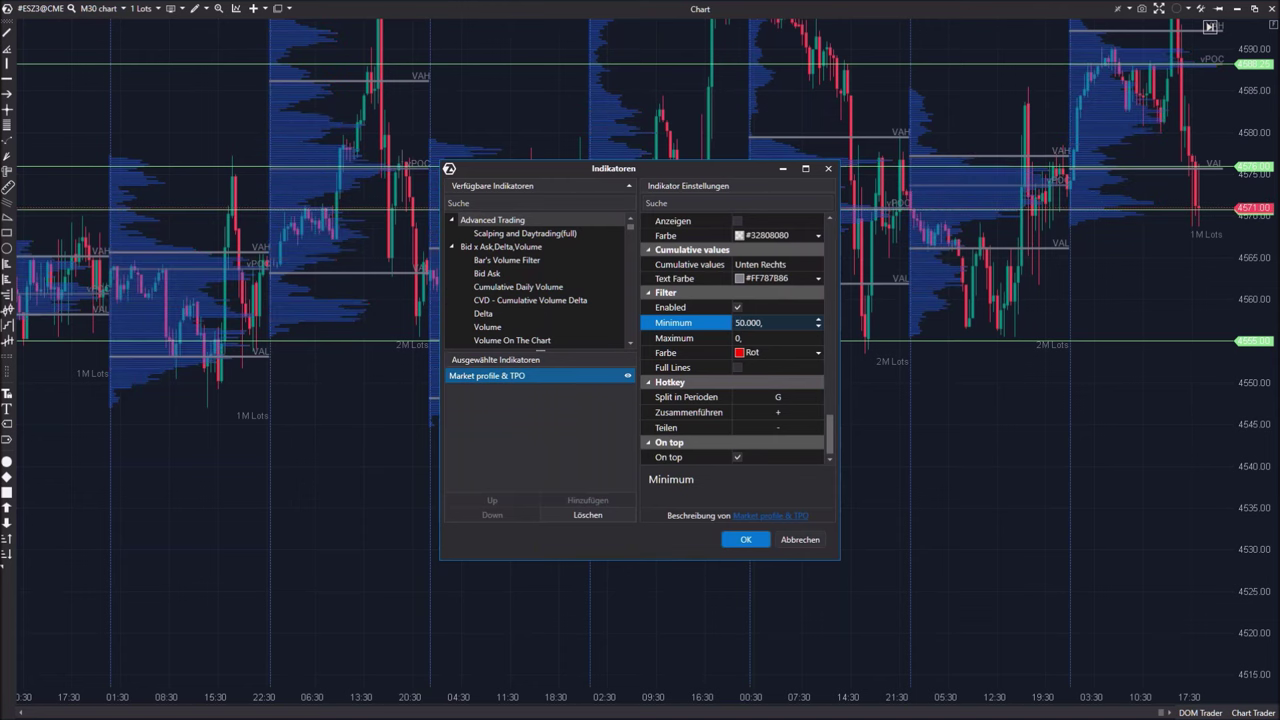
drag(723, 272, 731, 514)
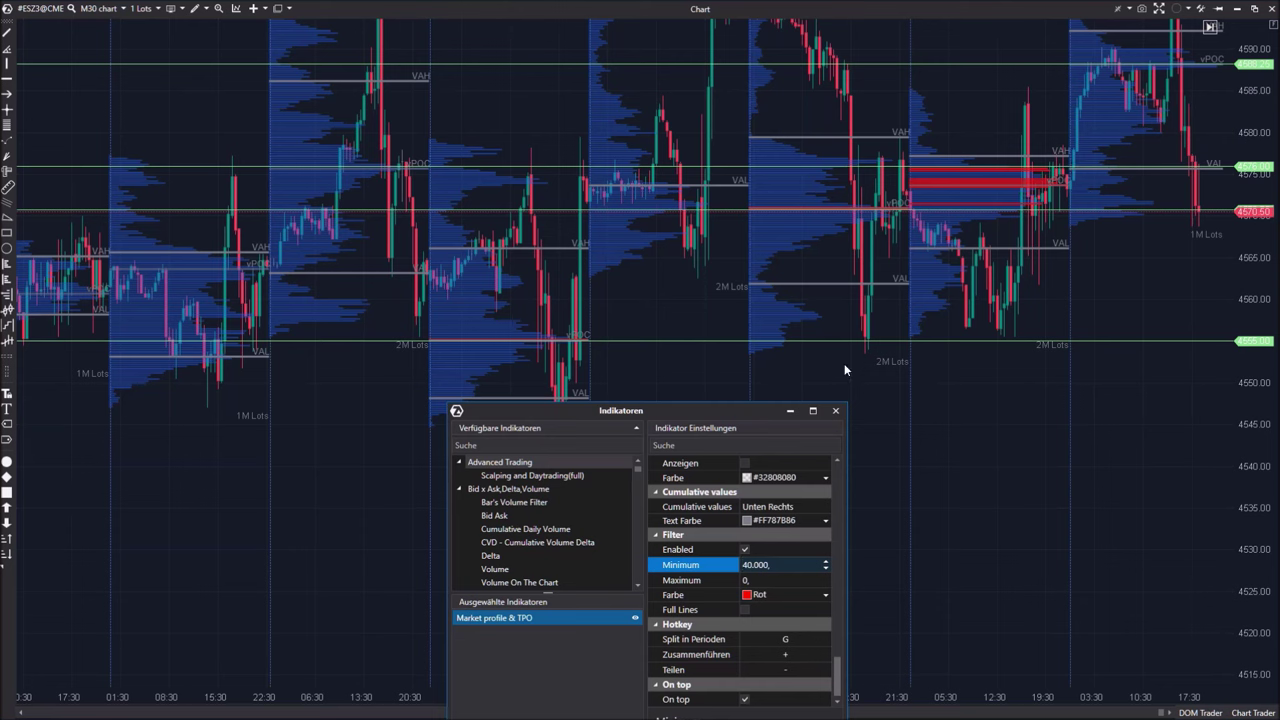
text(3)
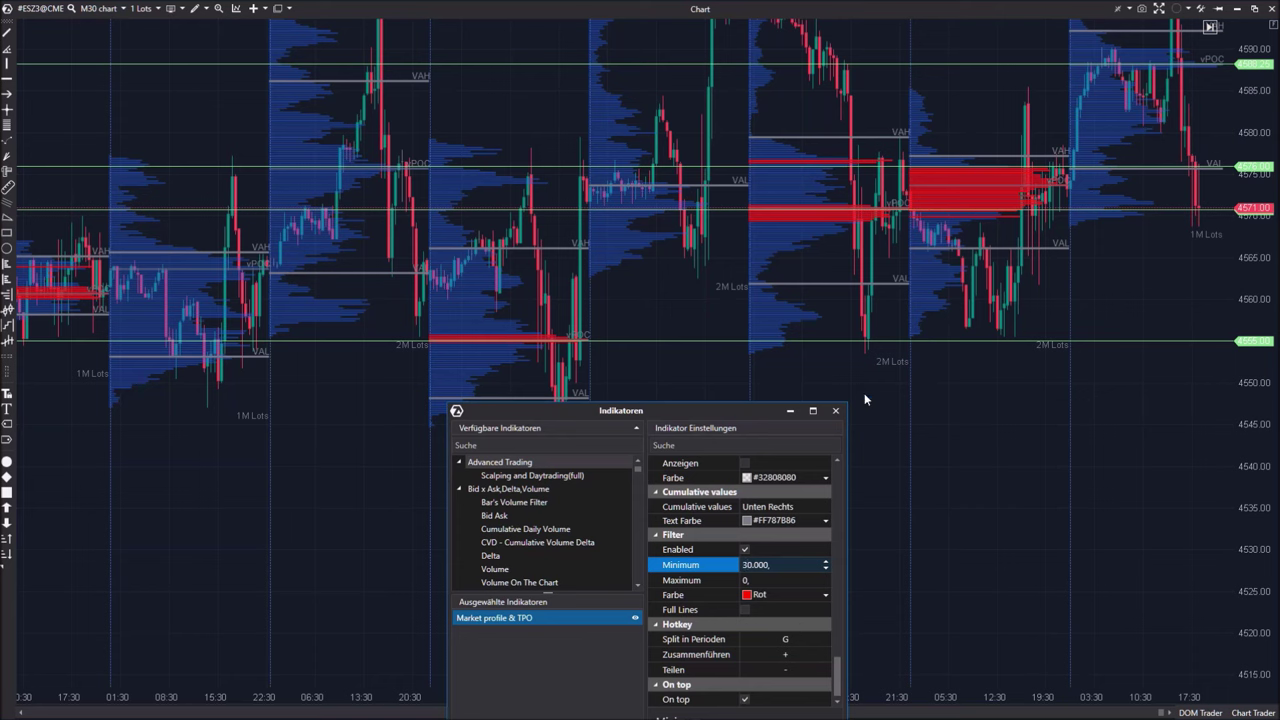
click(835, 412)
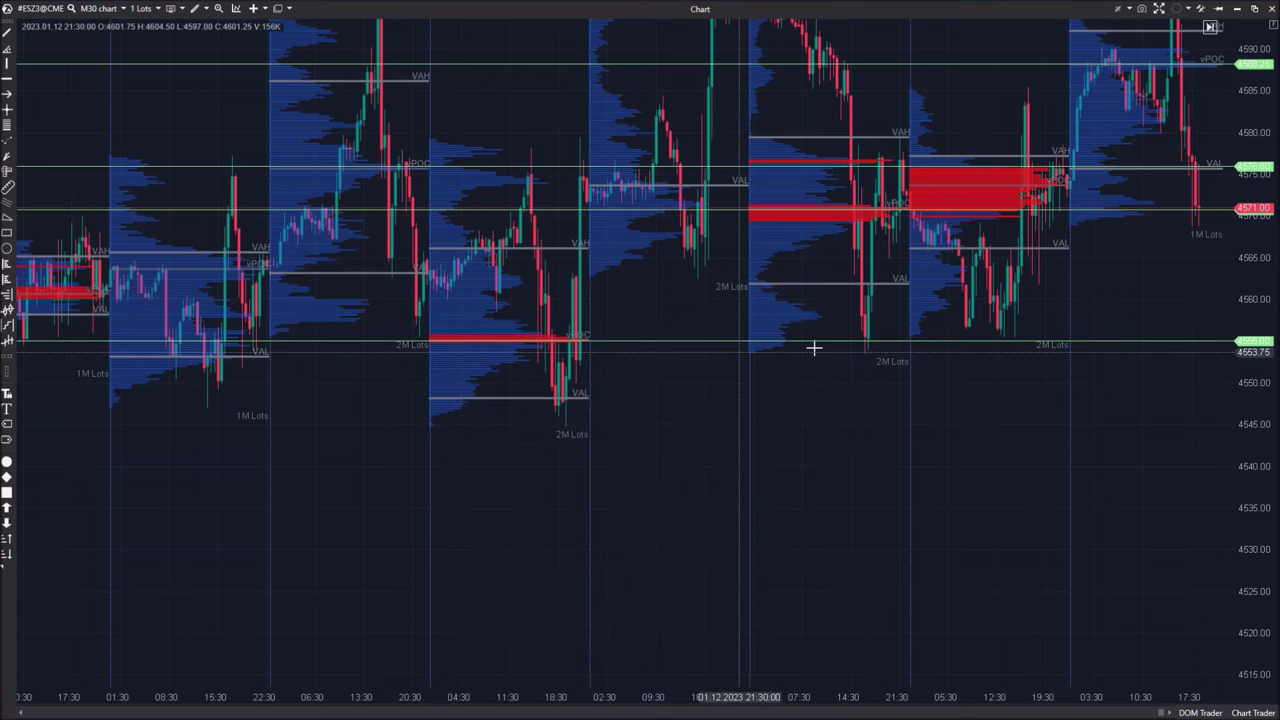
- Examine the red high-volume zones in the M30 chart's daily profiles from late November up to the current day, 6 December 2023
drag(752, 437, 1035, 498)
drag(376, 554, 703, 567)
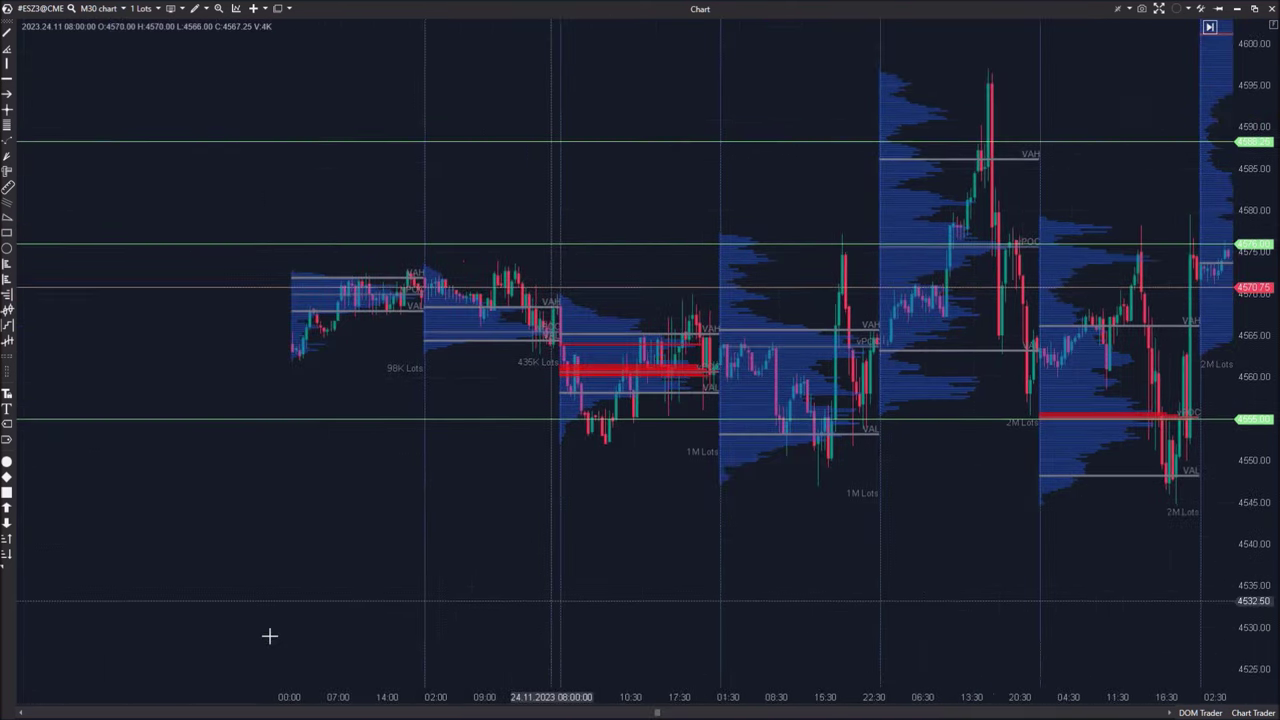
drag(852, 395, 545, 437)
scroll(340, 412, down, 4)
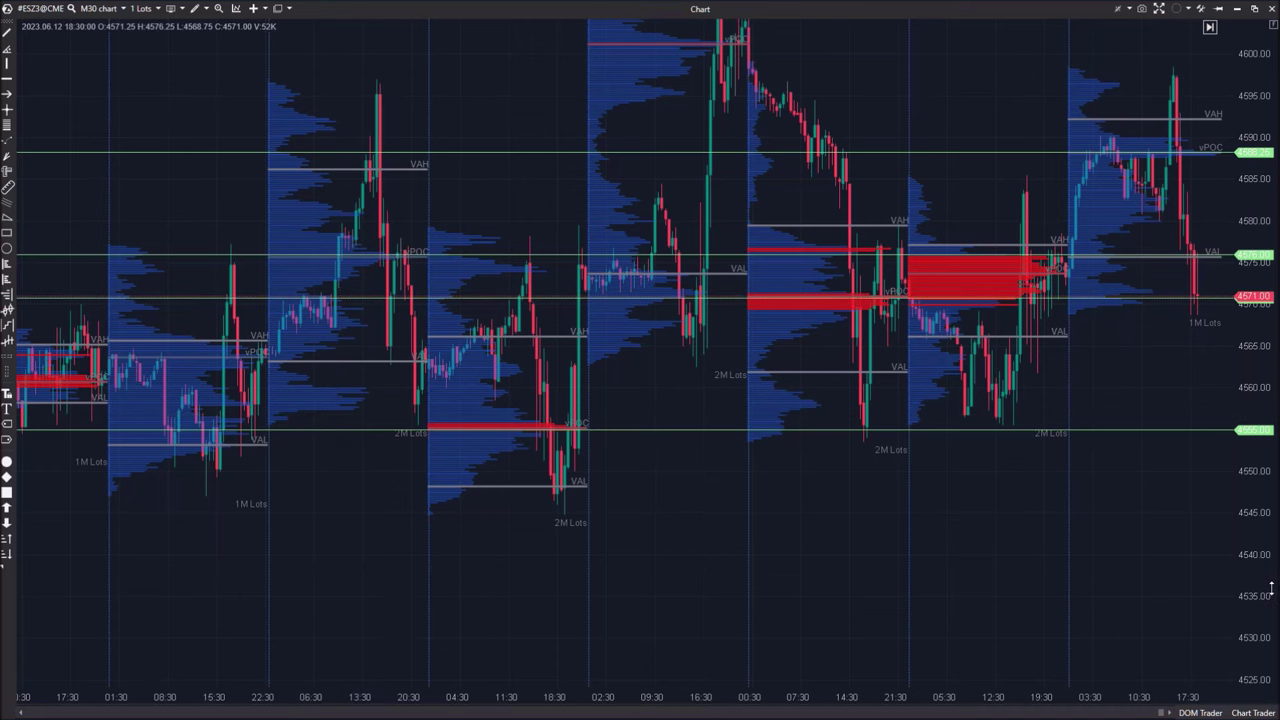
drag(1051, 543, 685, 613)
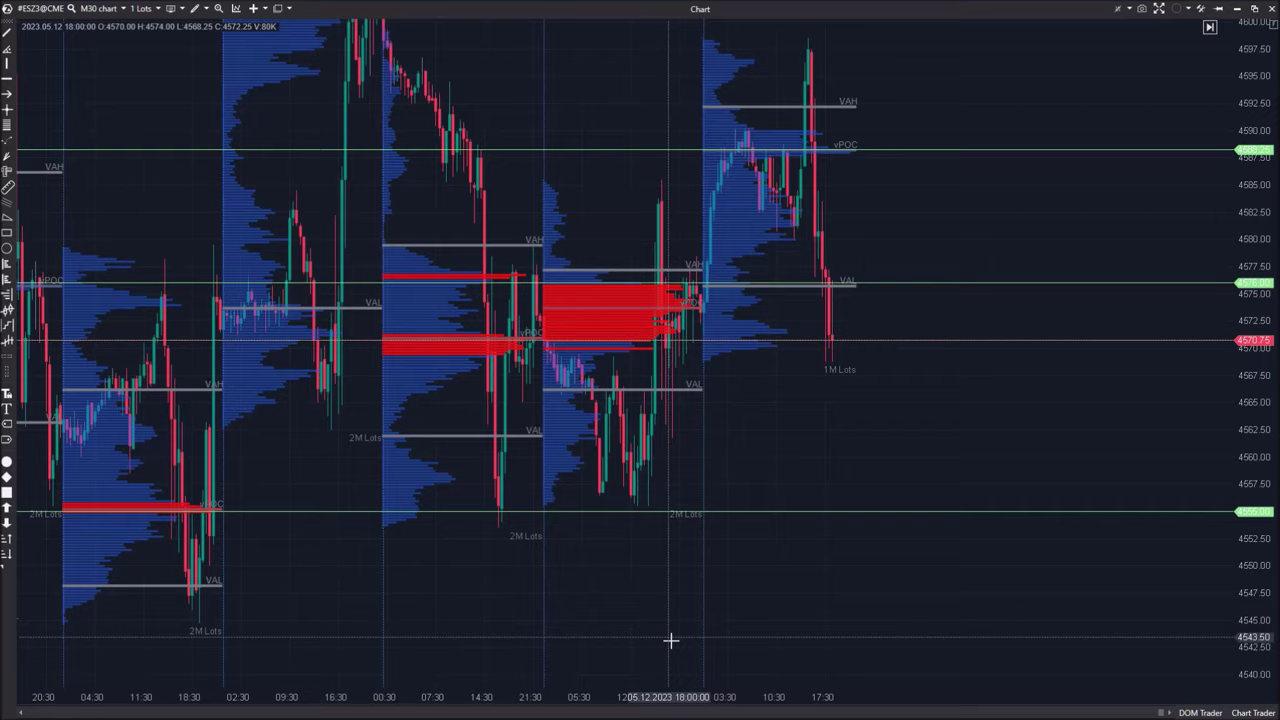
scroll(671, 640, up, 5)
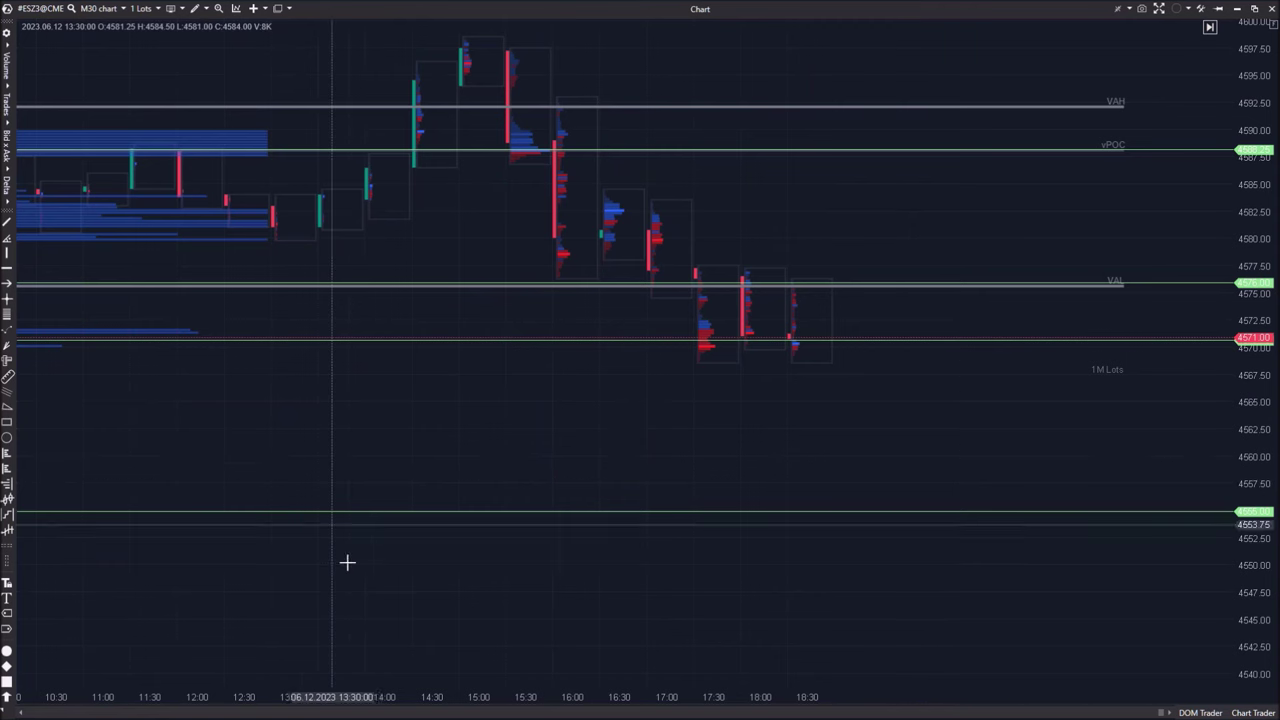
scroll(346, 563, down, 5)
scroll(737, 710, down, 5)
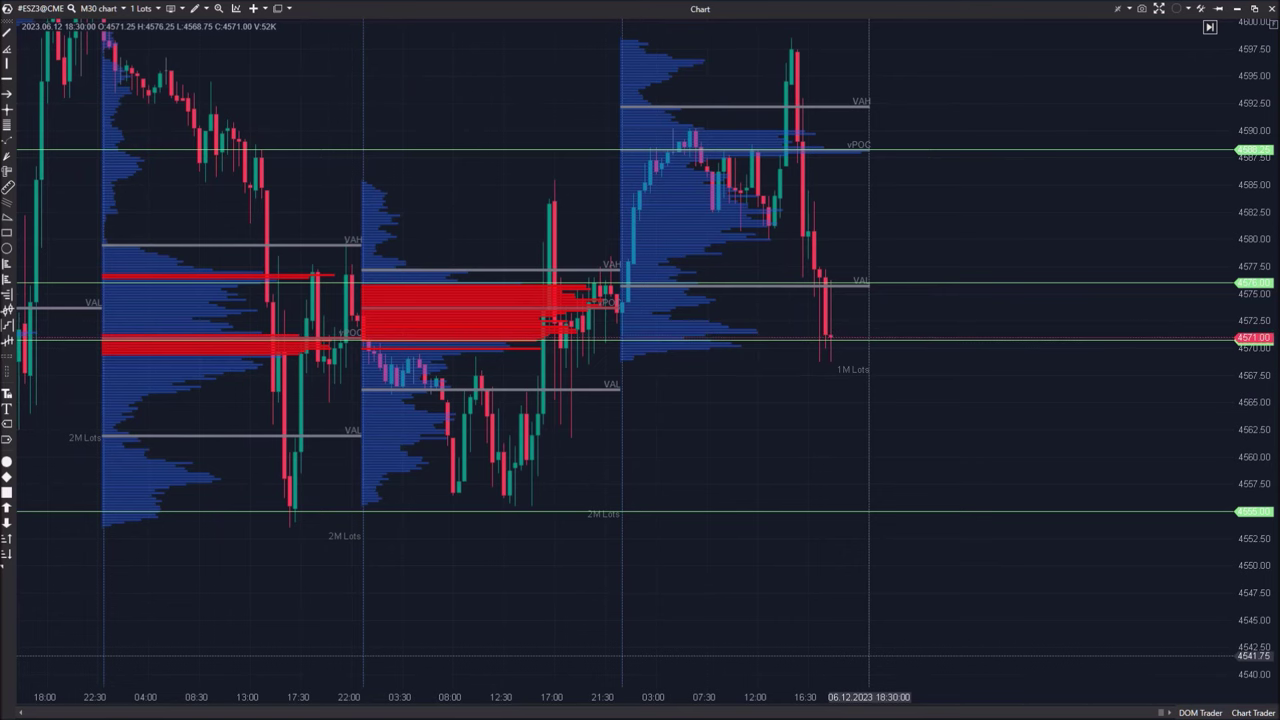
- Compare the highlighted high-volume zones of the latest daily profiles with the marked price levels and the surrounding price action
drag(489, 621, 774, 579)
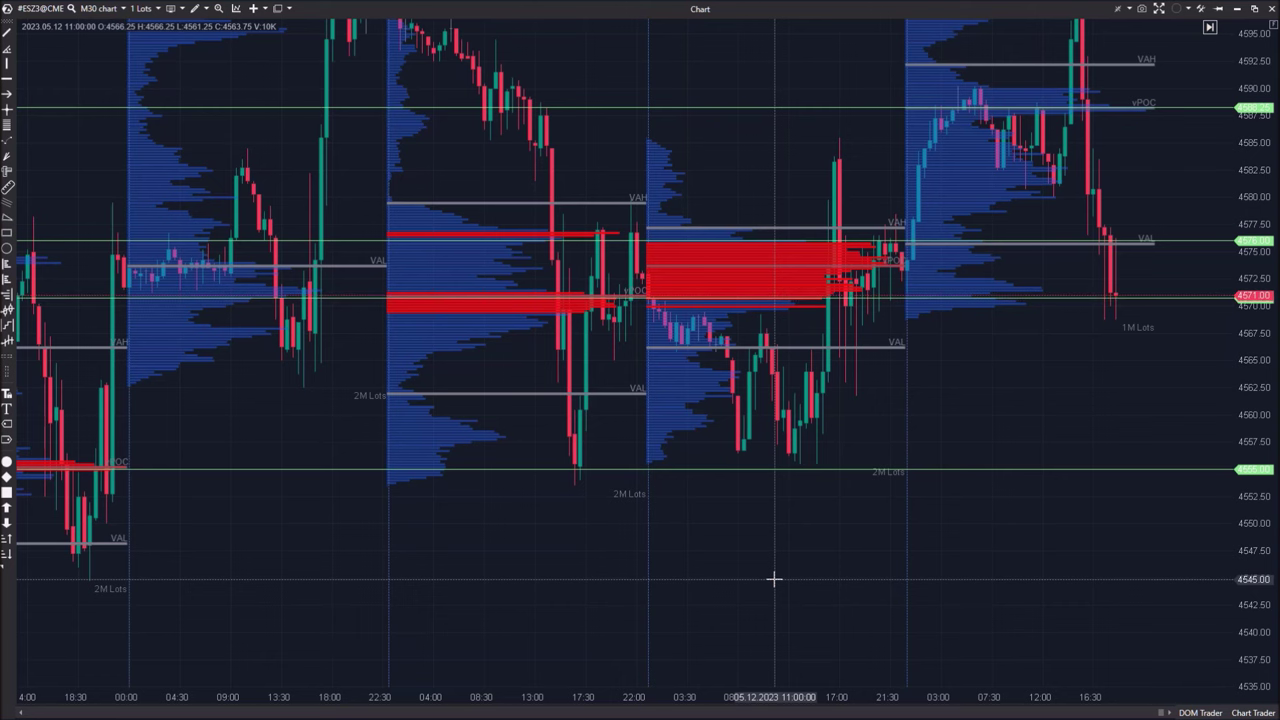
drag(857, 383, 896, 521)
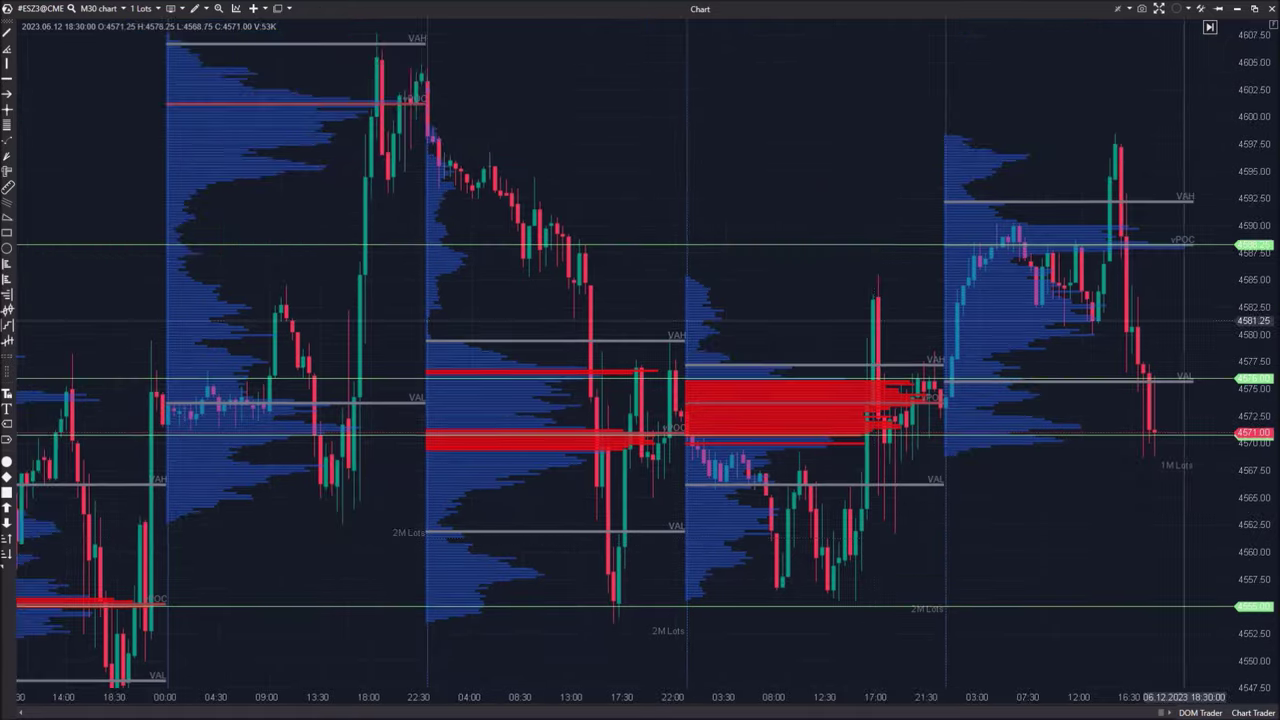
drag(1251, 186, 1251, 300)
drag(1129, 486, 801, 506)
drag(566, 696, 630, 695)
drag(578, 644, 737, 563)
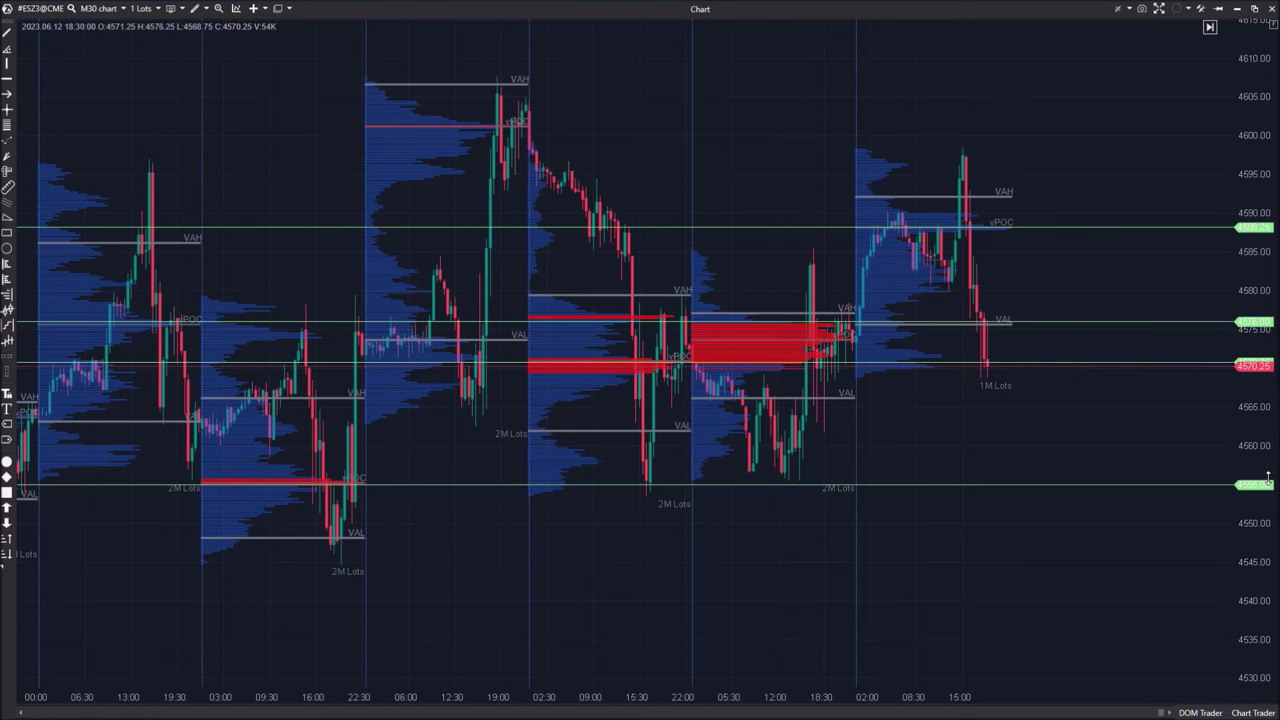
drag(589, 566, 707, 546)
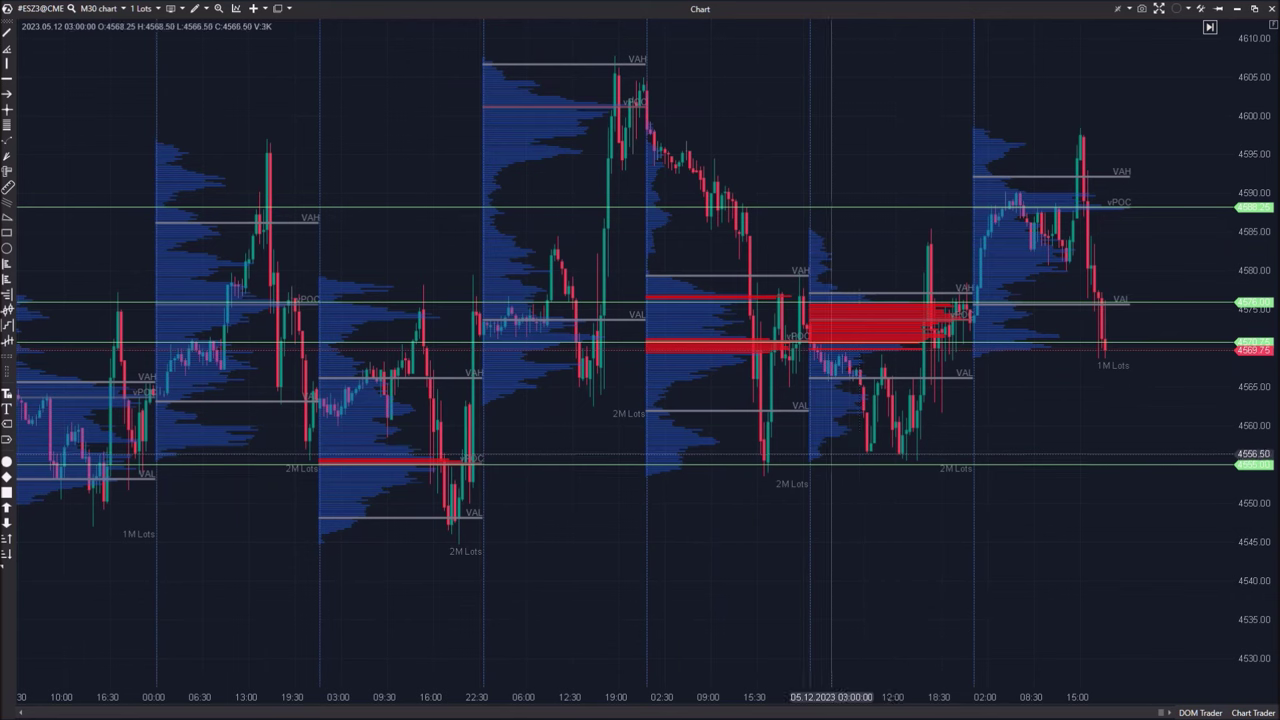
drag(1105, 530, 886, 609)
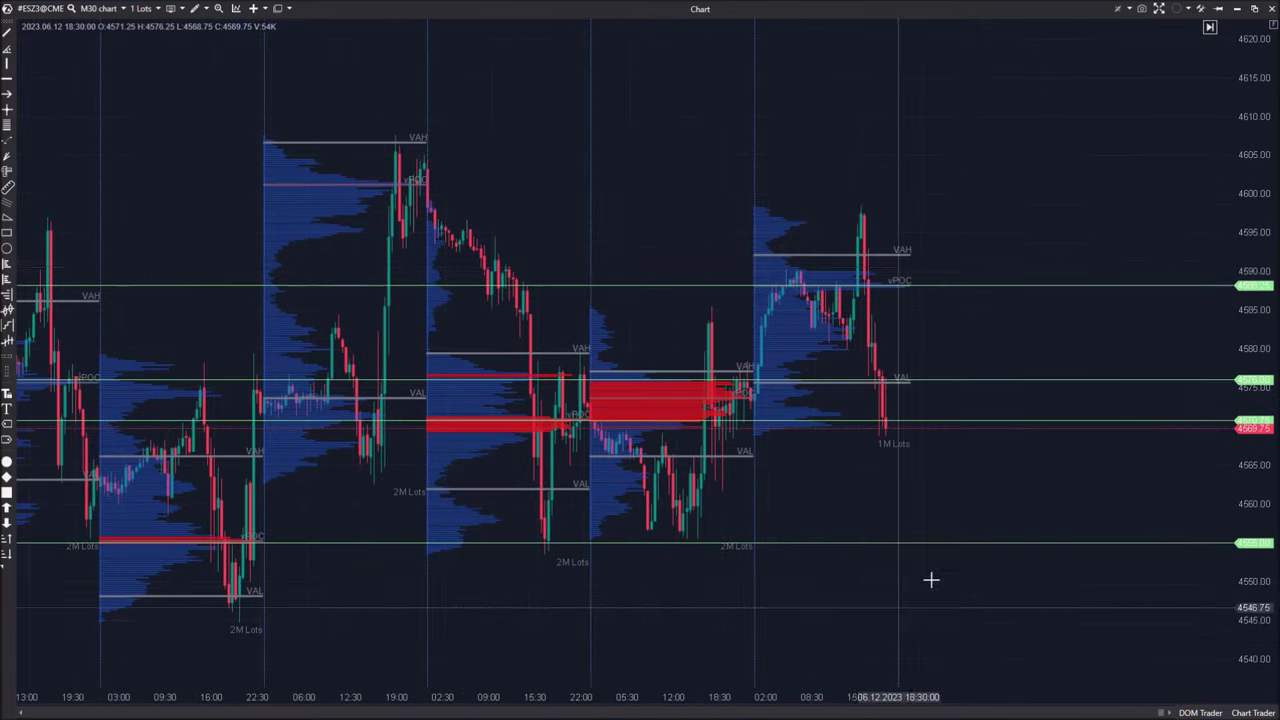
drag(1243, 195, 1257, 331)
drag(674, 556, 785, 533)
scroll(785, 533, up, 6)
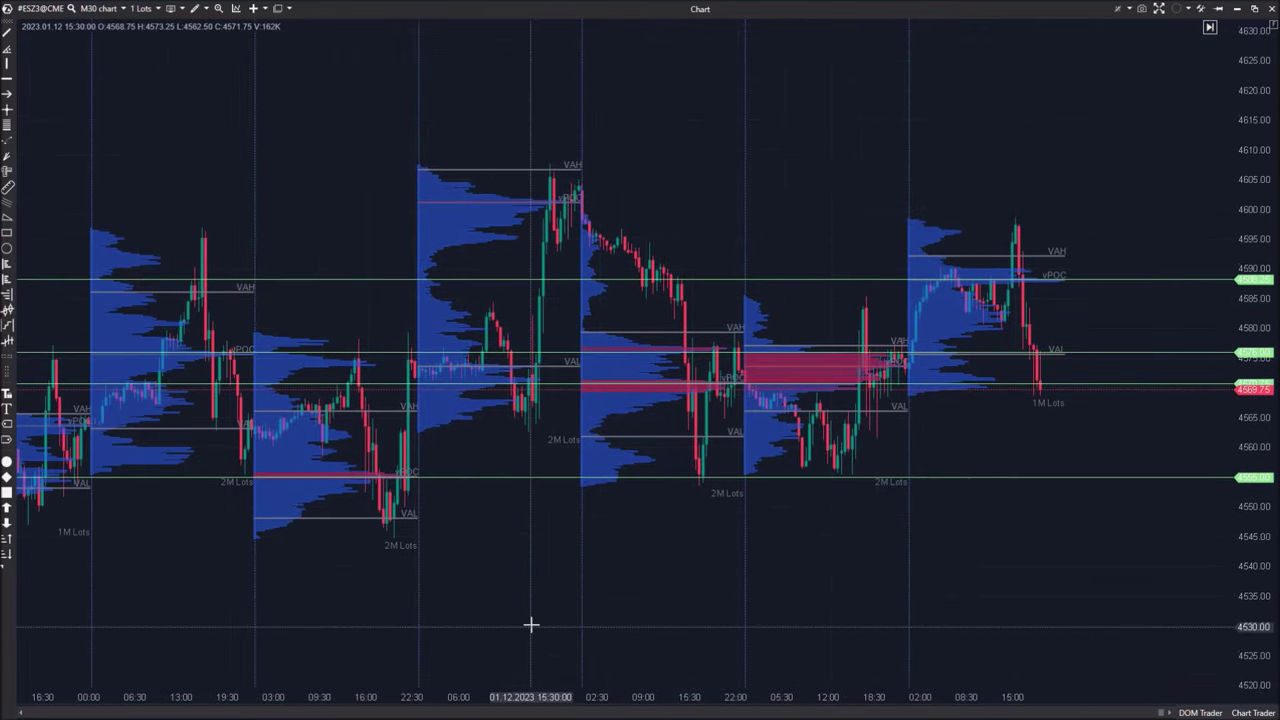
scroll(531, 577, up, 3)
scroll(692, 587, down, 1)
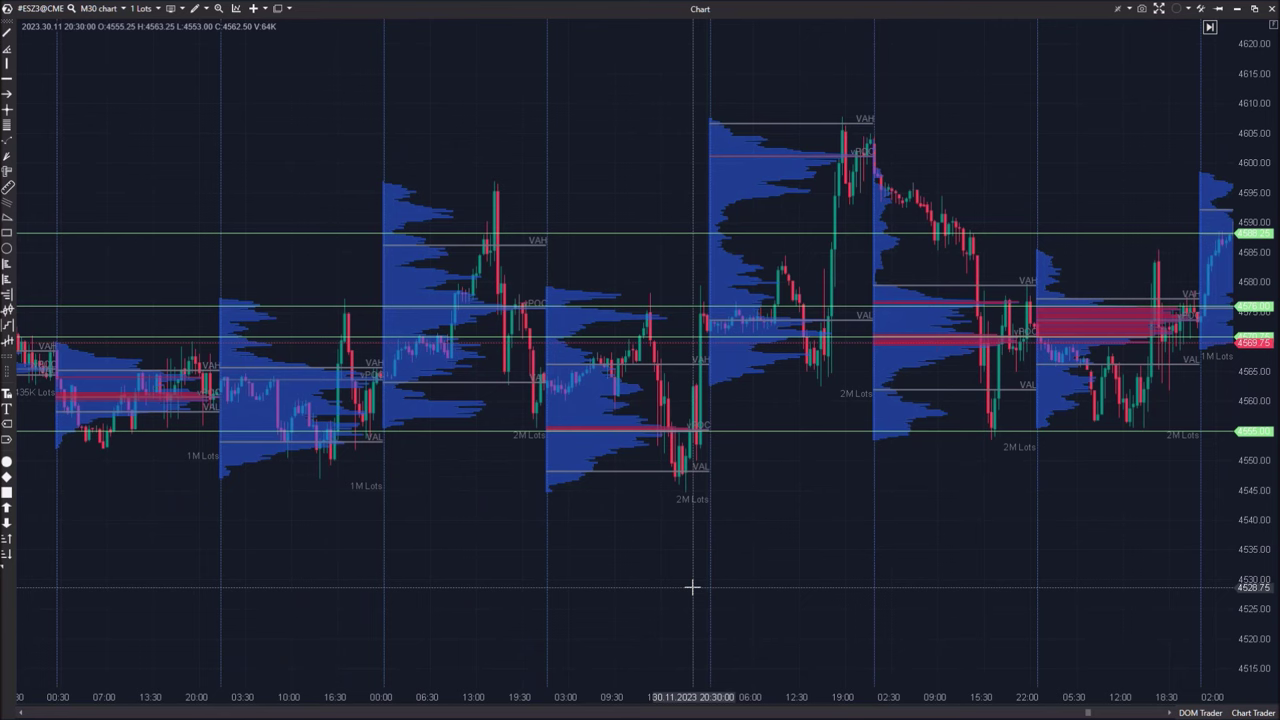
- Switch the ESZ3 chart to the M1 timeframe and frame the price action of the current afternoon
click(98, 8)
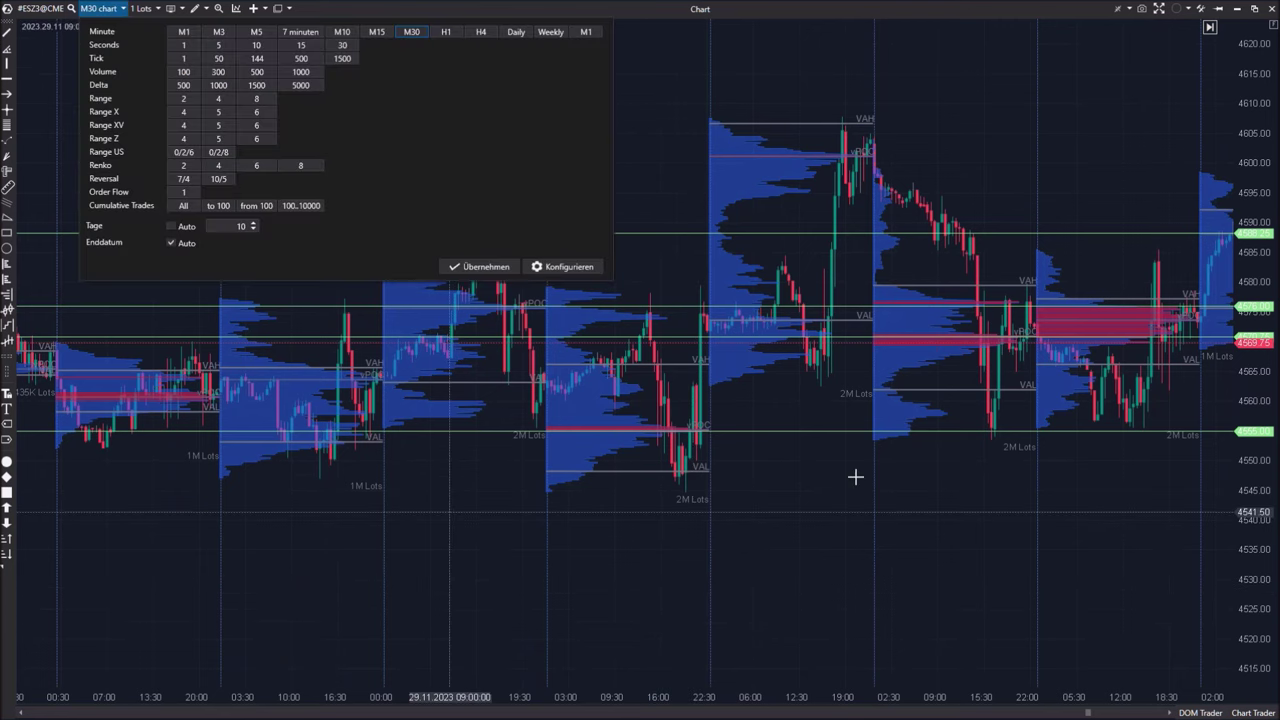
click(106, 30)
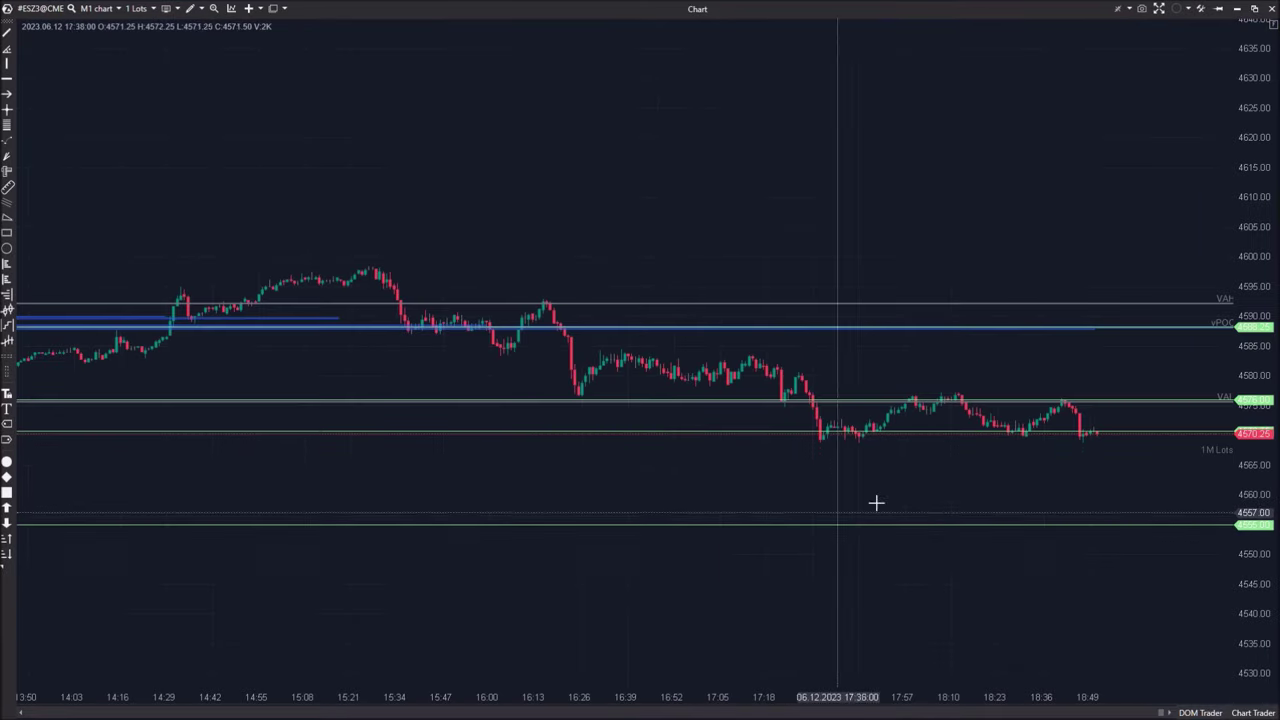
drag(1087, 456, 824, 456)
drag(566, 452, 598, 518)
- Delete all horizontal lines and remove the Market profile & TPO indicator from the M1 chart
key(Delete)
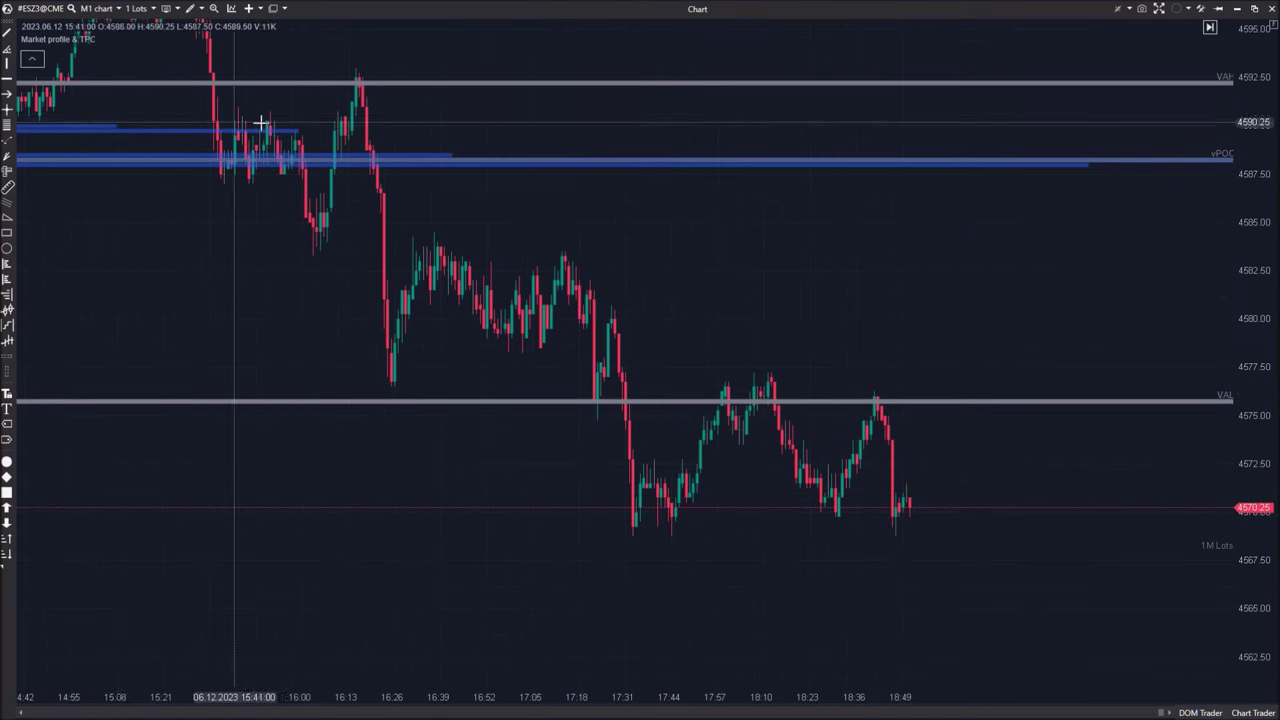
click(144, 40)
drag(835, 575, 831, 457)
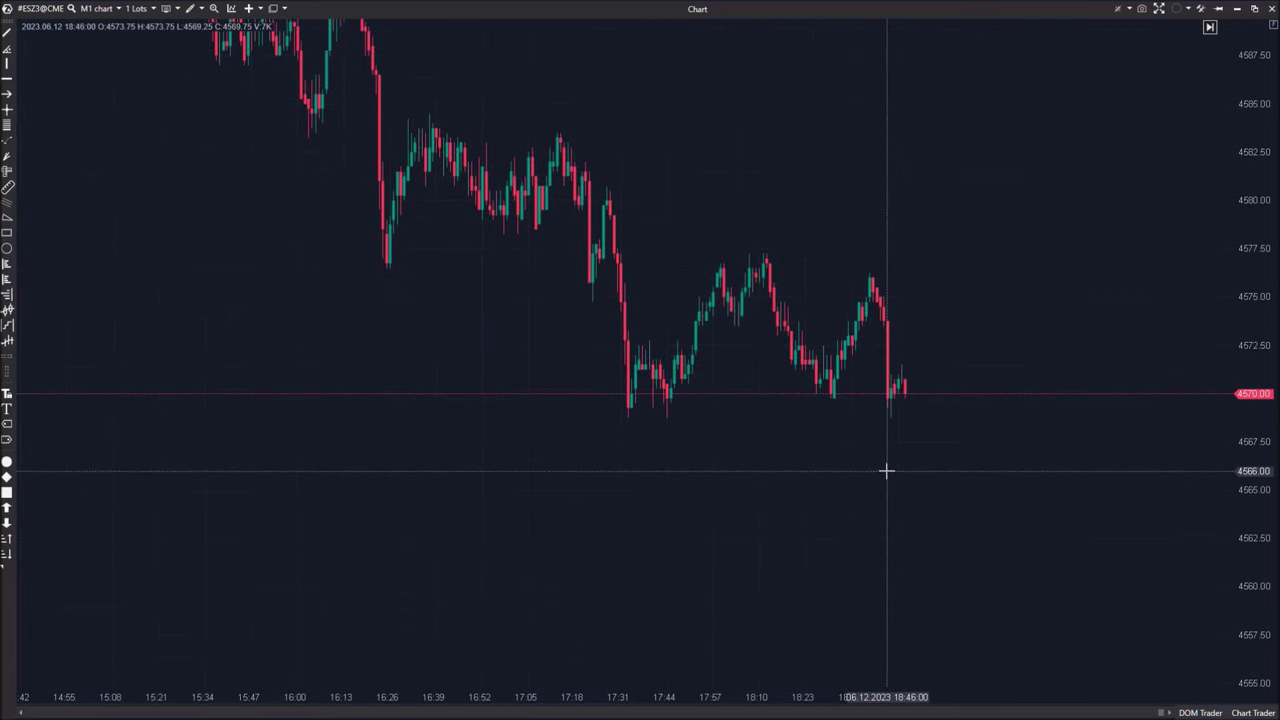
- Draw a market profile over the afternoon's decline, from about 4,591 down to 4,563, and shift its start to about 16:29
drag(1012, 282, 920, 329)
drag(557, 488, 609, 537)
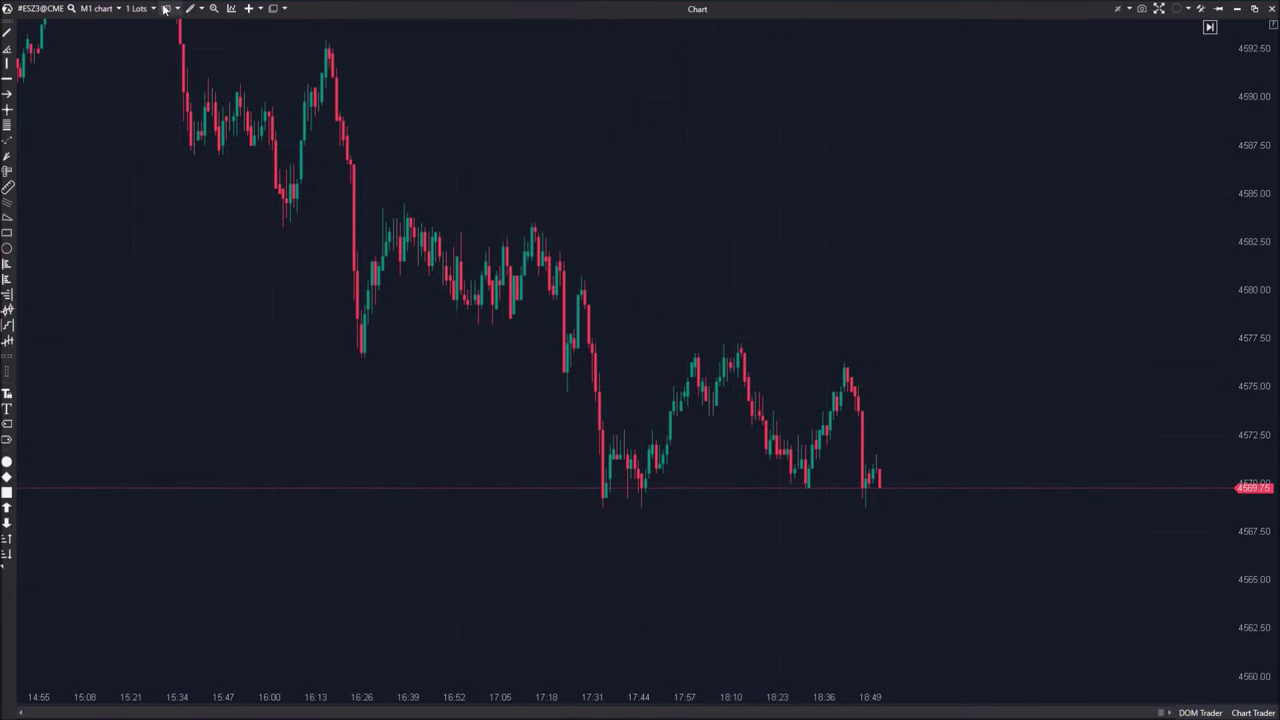
click(196, 8)
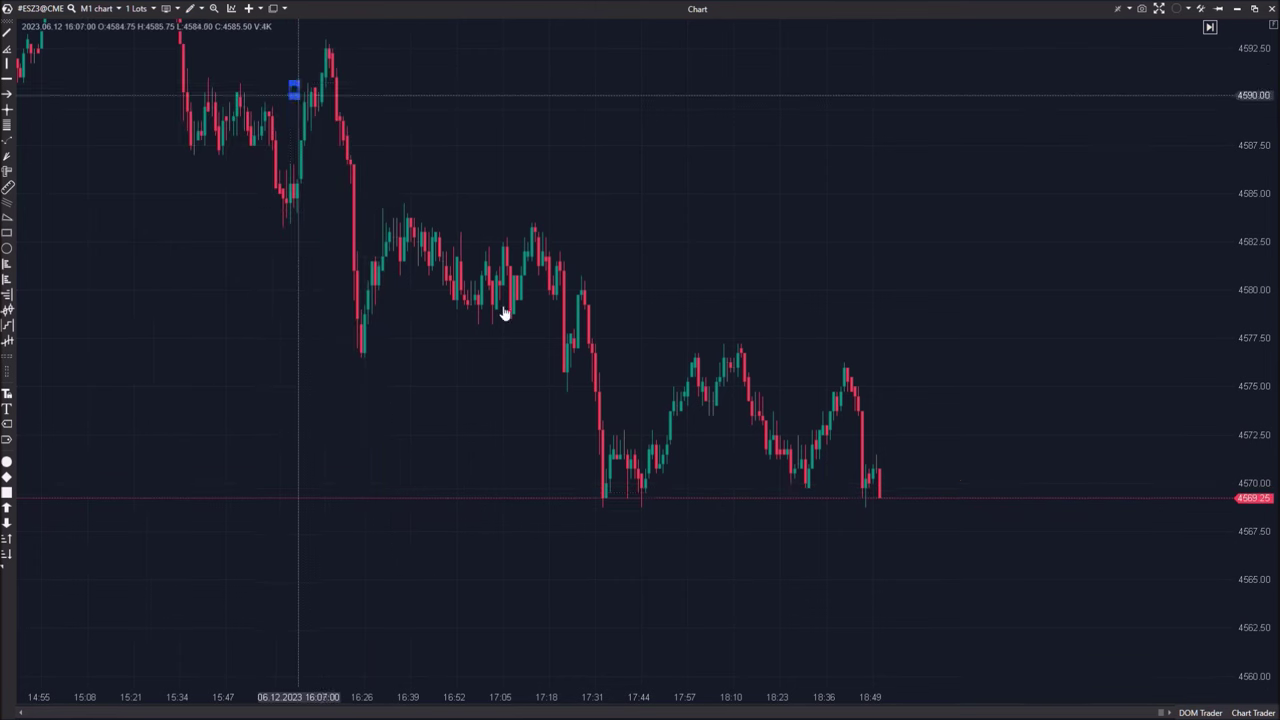
mouse_move(294, 91)
mouse_down()
mouse_move(983, 649)
mouse_move(1020, 589)
mouse_up()
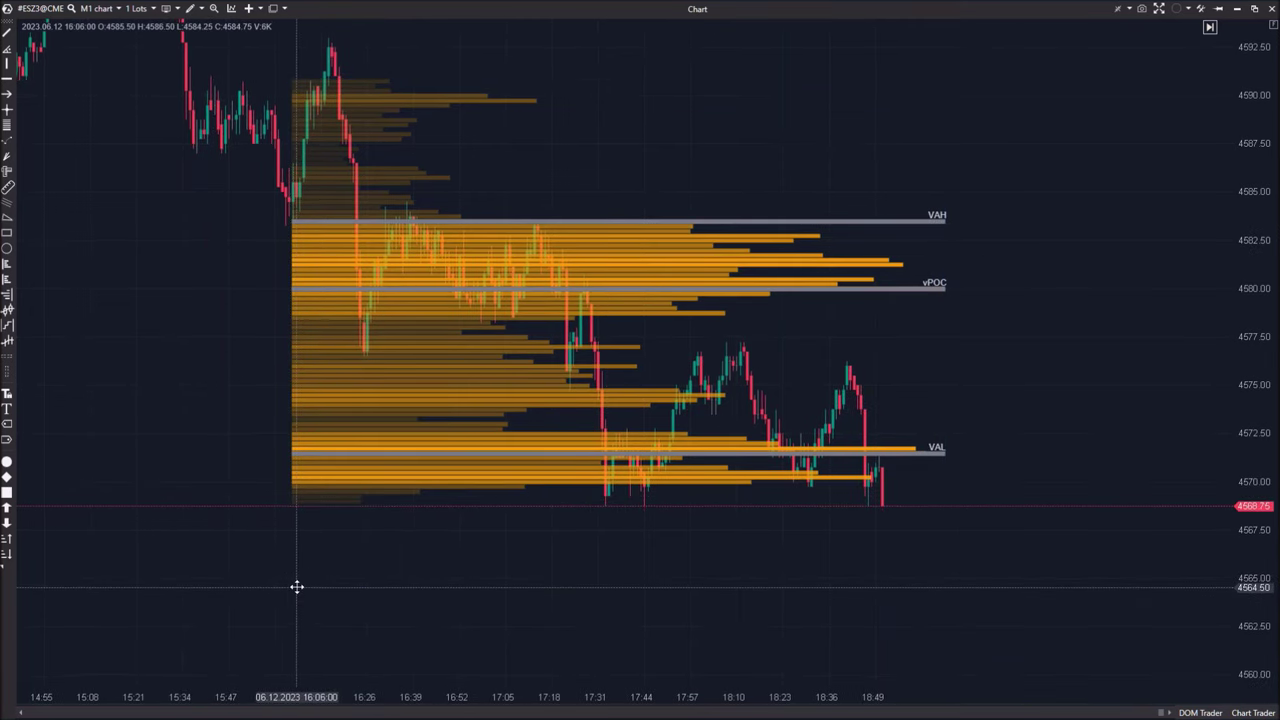
drag(287, 589, 382, 615)
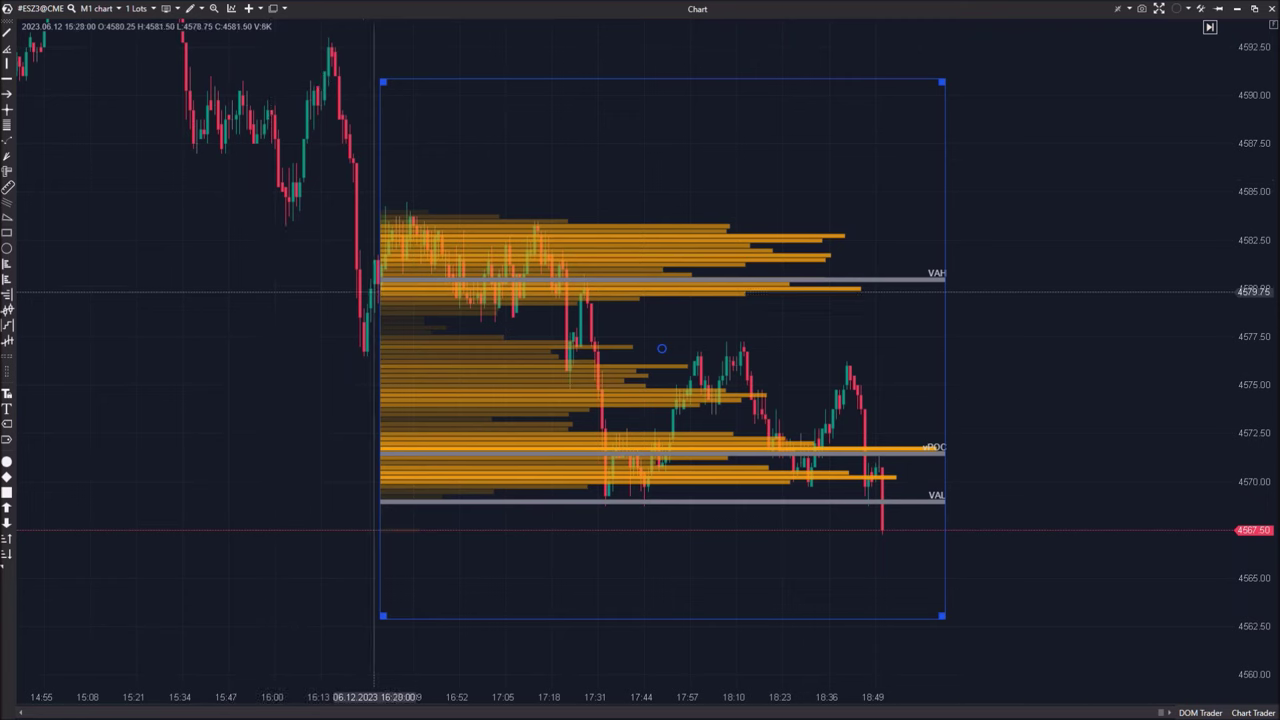
- Mark the profile's upper high-volume area with a Highlight Y band from about 4,584 to 4,579
click(199, 8)
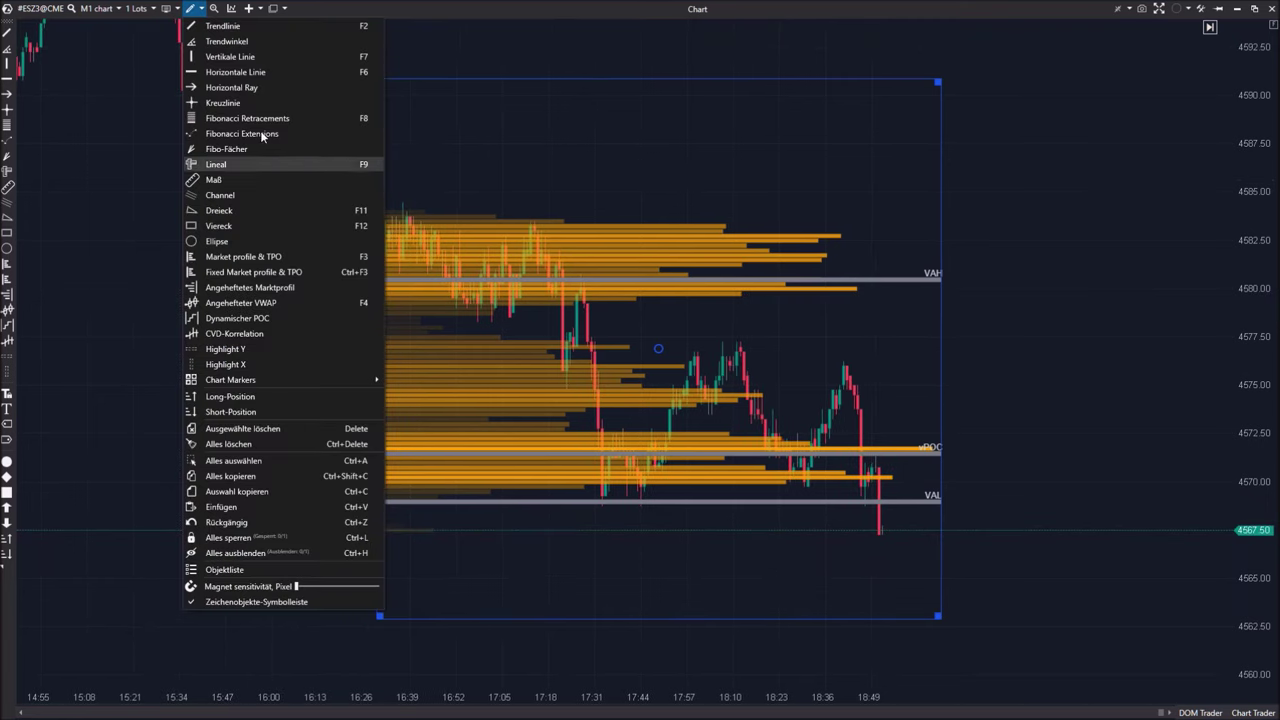
click(251, 350)
mouse_move(407, 207)
mouse_down()
mouse_move(420, 270)
mouse_move(449, 303)
mouse_up()
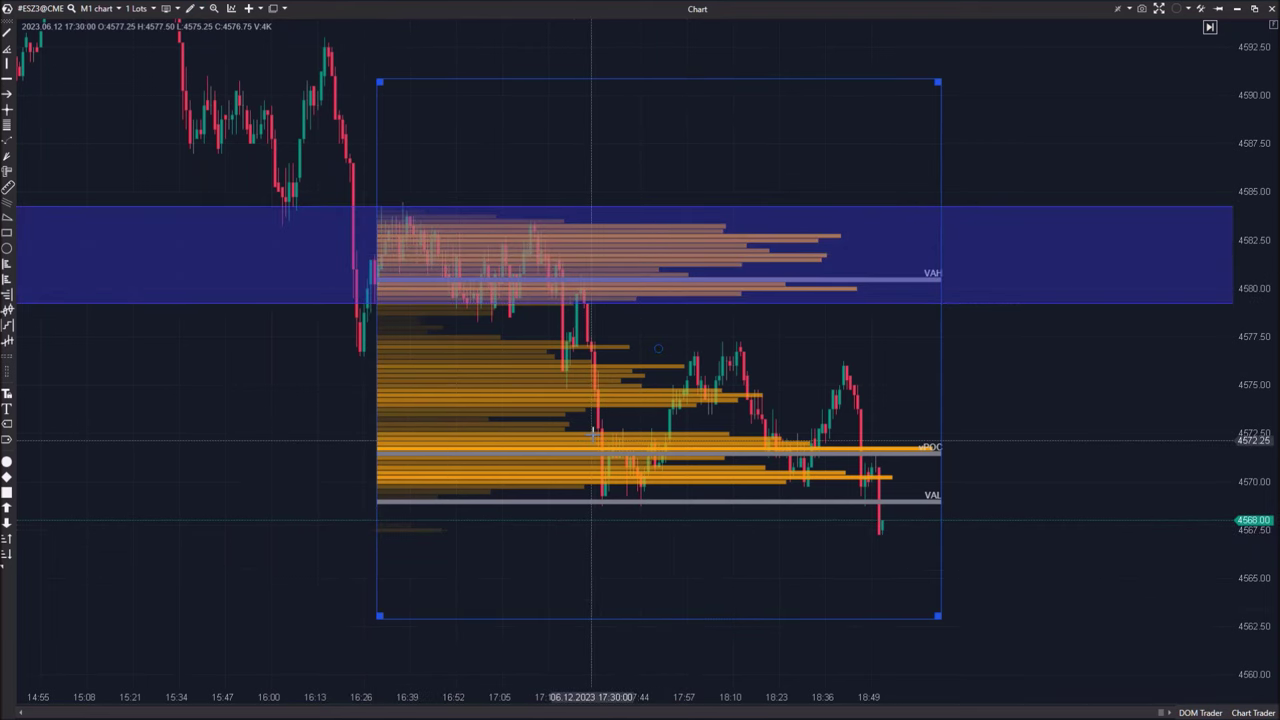
click(172, 10)
click(110, 172)
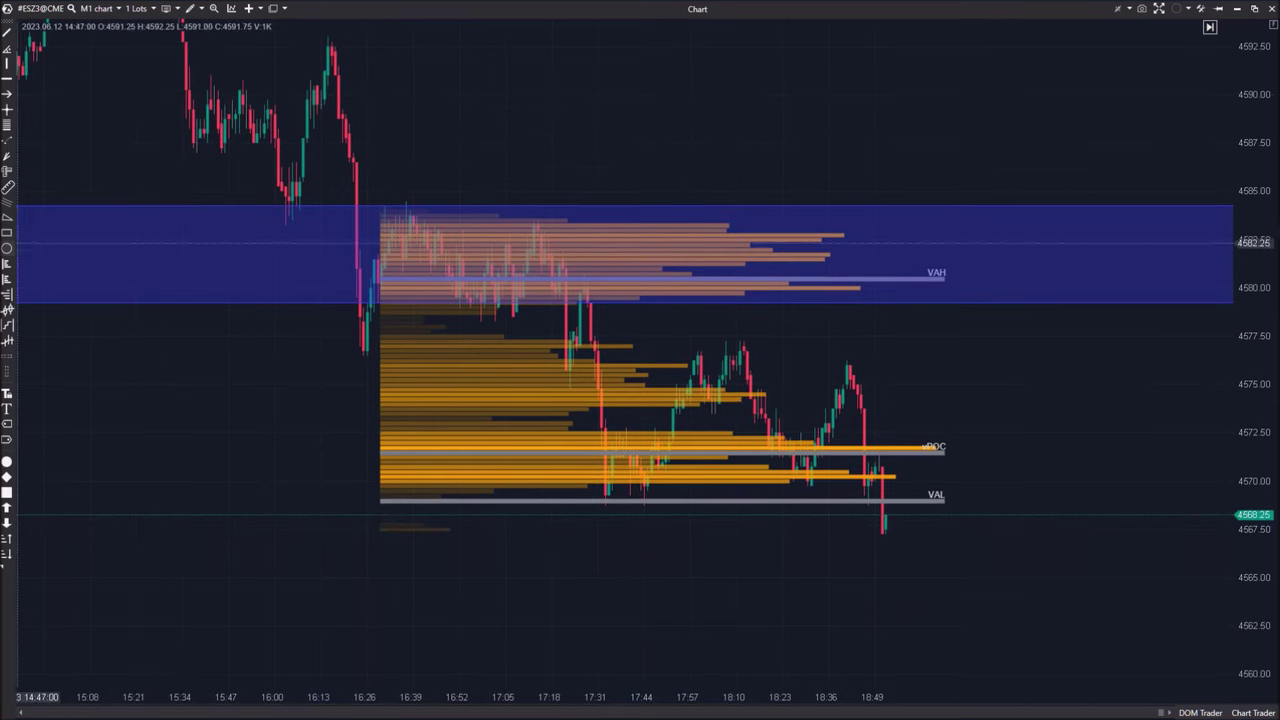
- Add a second Highlight Y band over the profile's lower high-volume area, from about 4,570 to 4,573
click(198, 10)
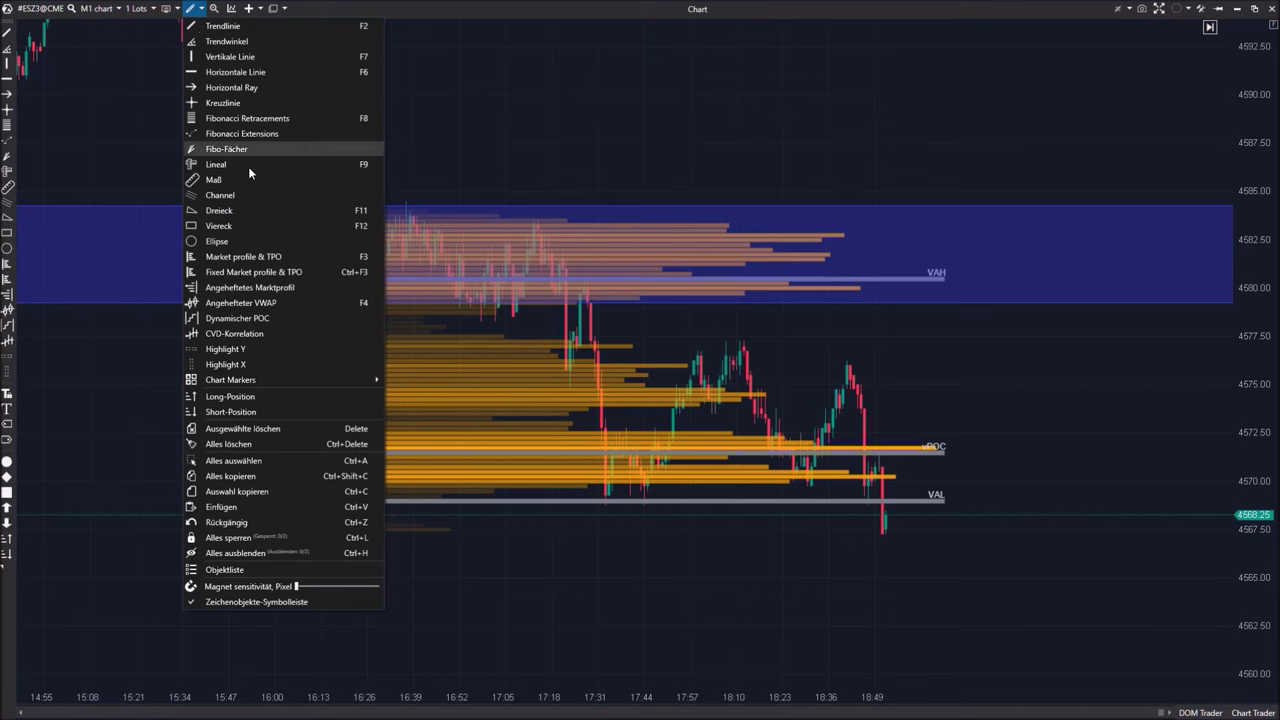
click(258, 348)
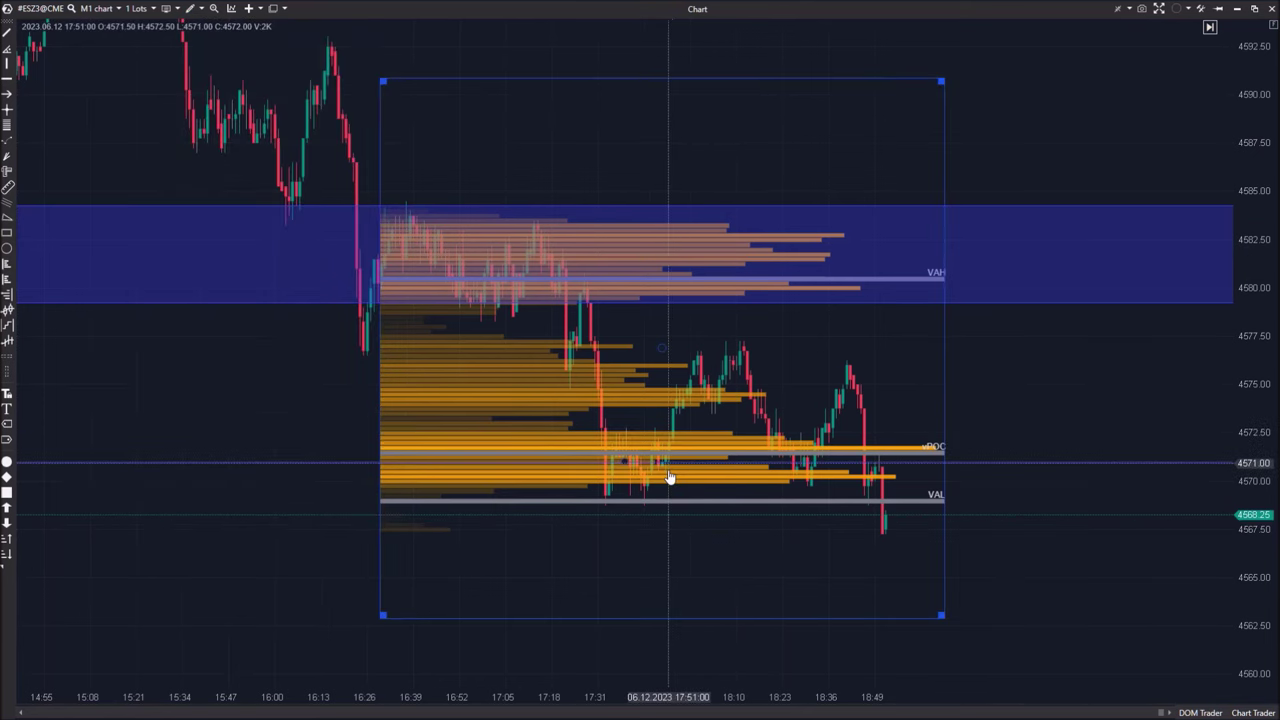
drag(675, 484, 634, 430)
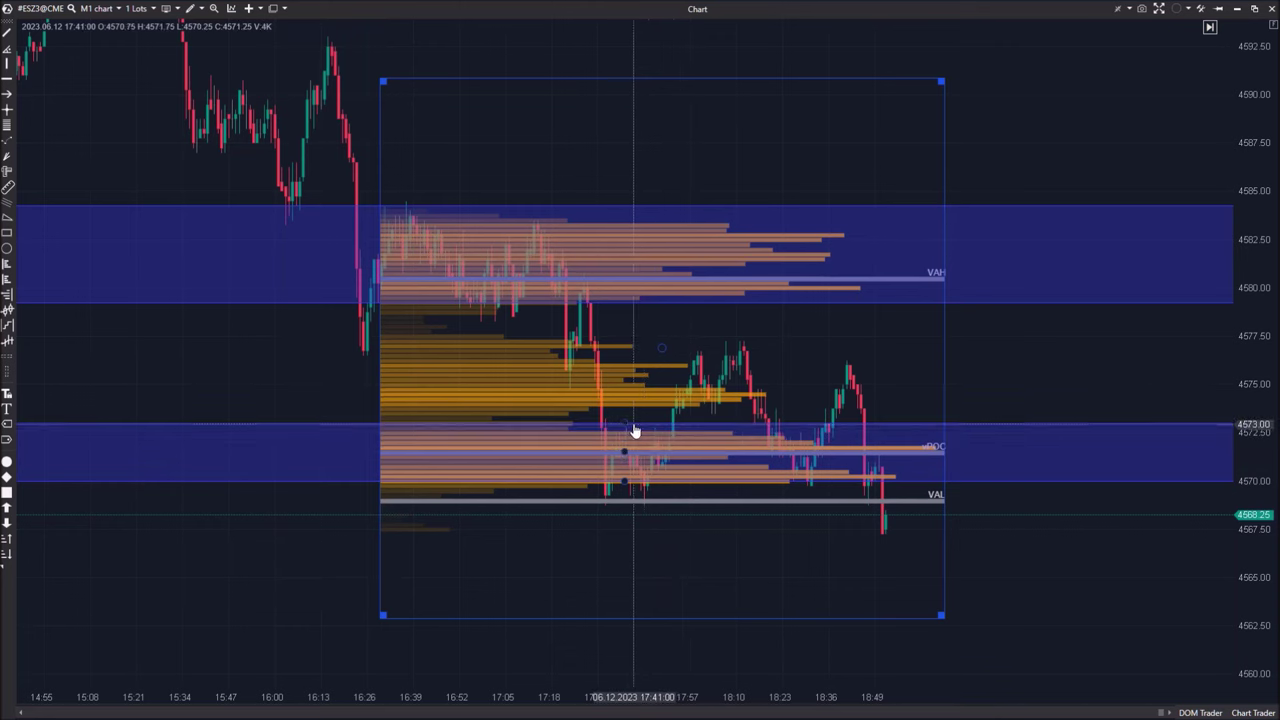
click(1097, 549)
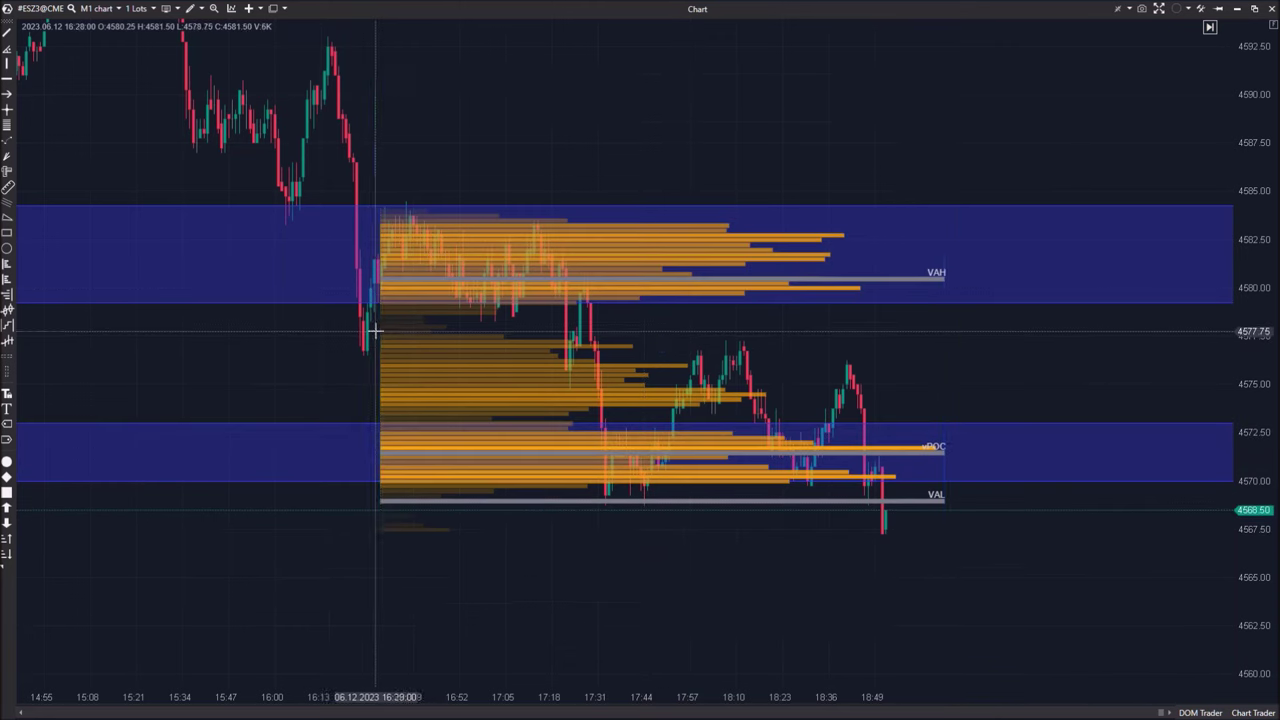
- Move the whole profile back to start at about 15:12 and add a Highlight Y band from about 4,590 to 4,588
drag(376, 335, 105, 330)
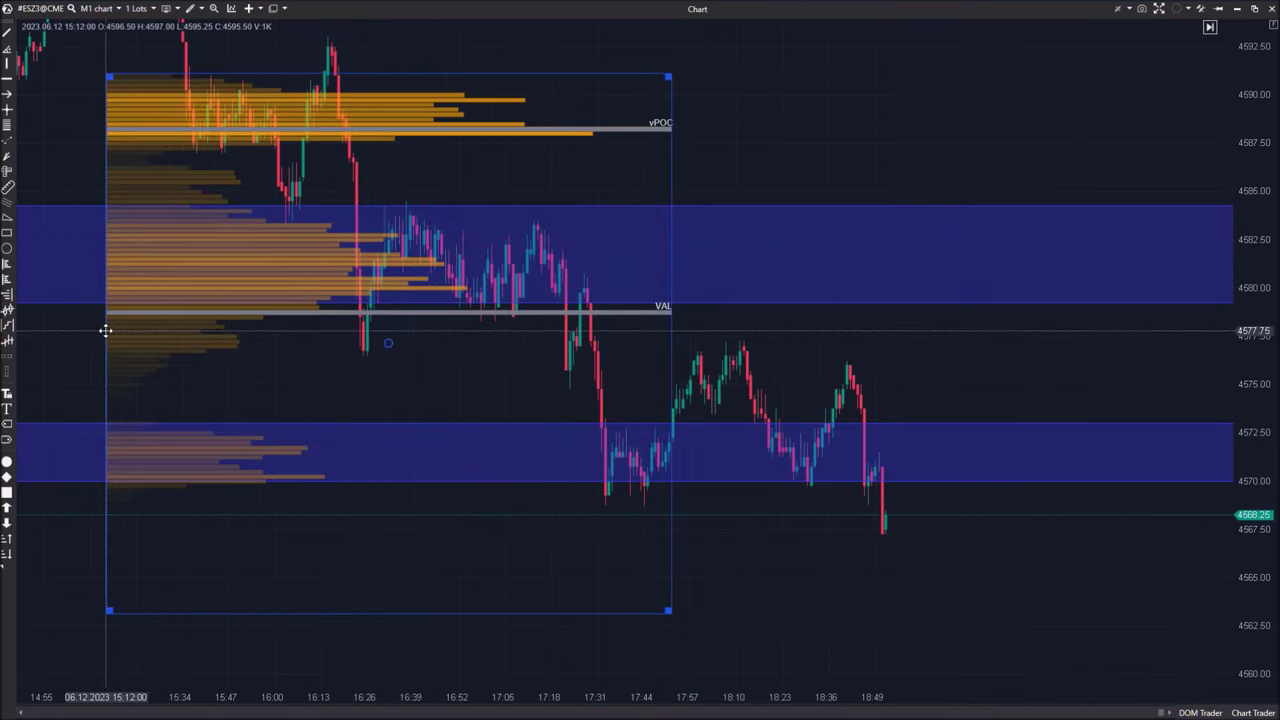
click(199, 8)
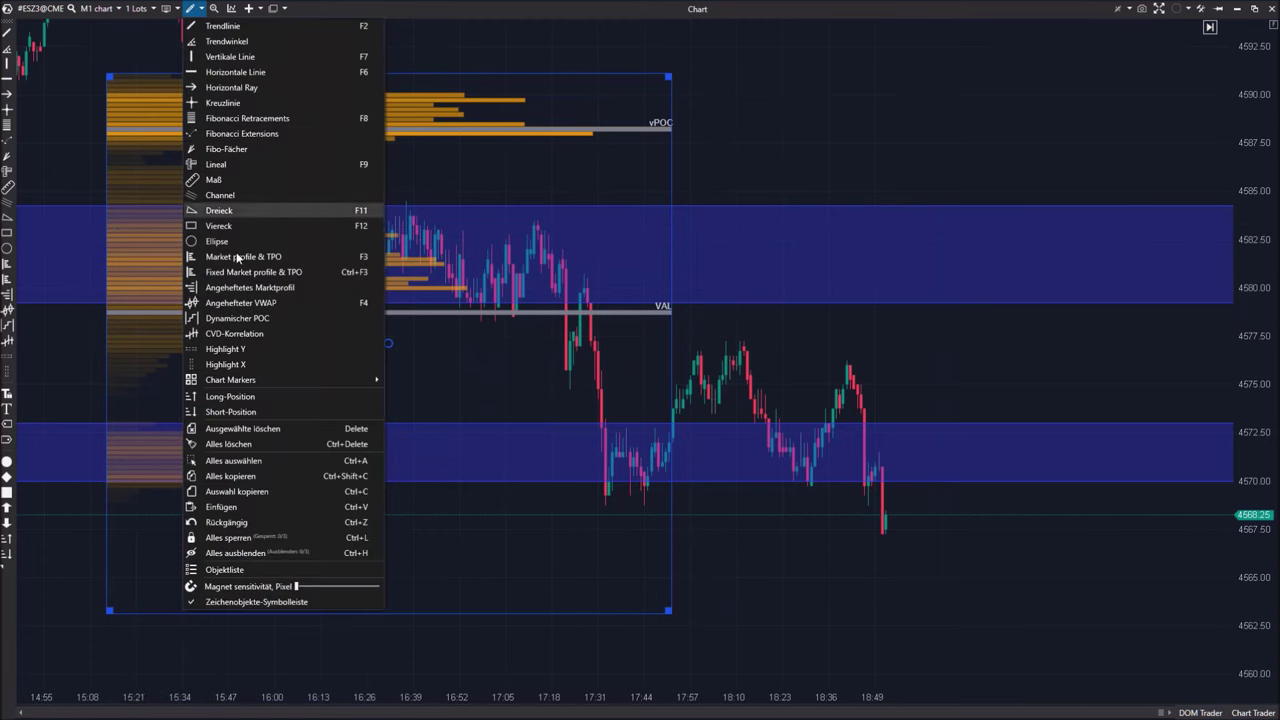
click(246, 346)
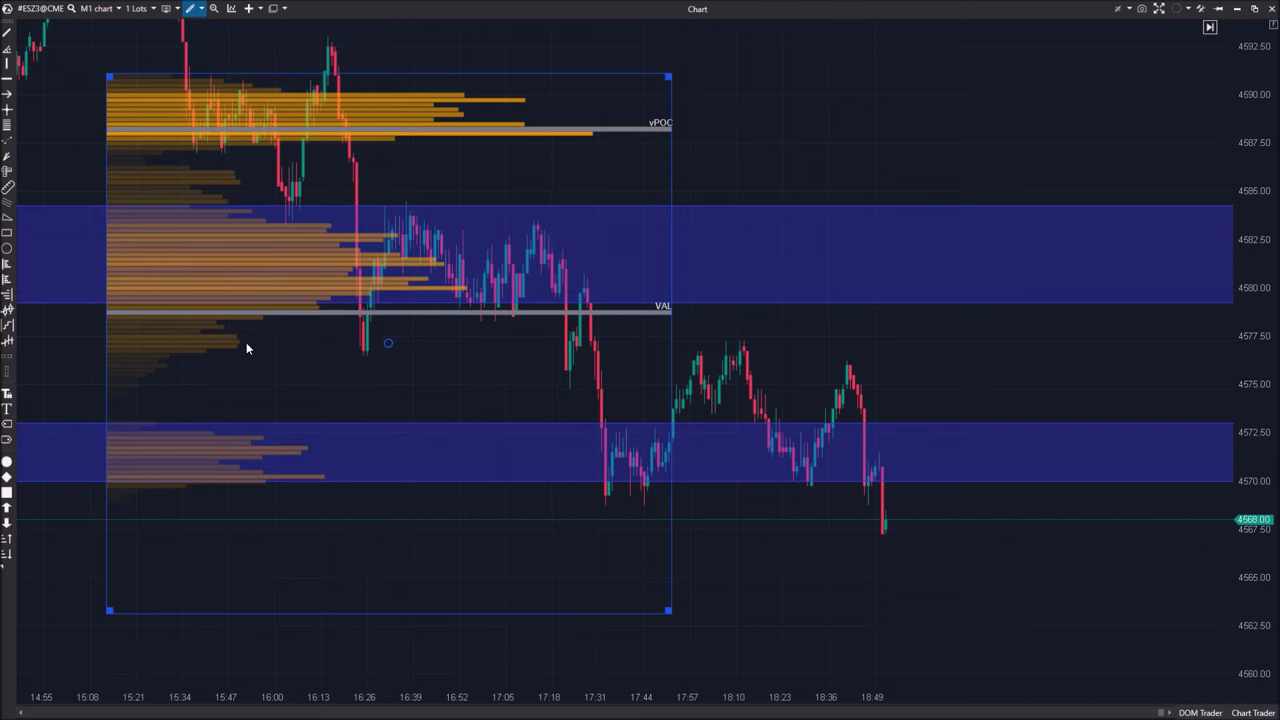
click(196, 91)
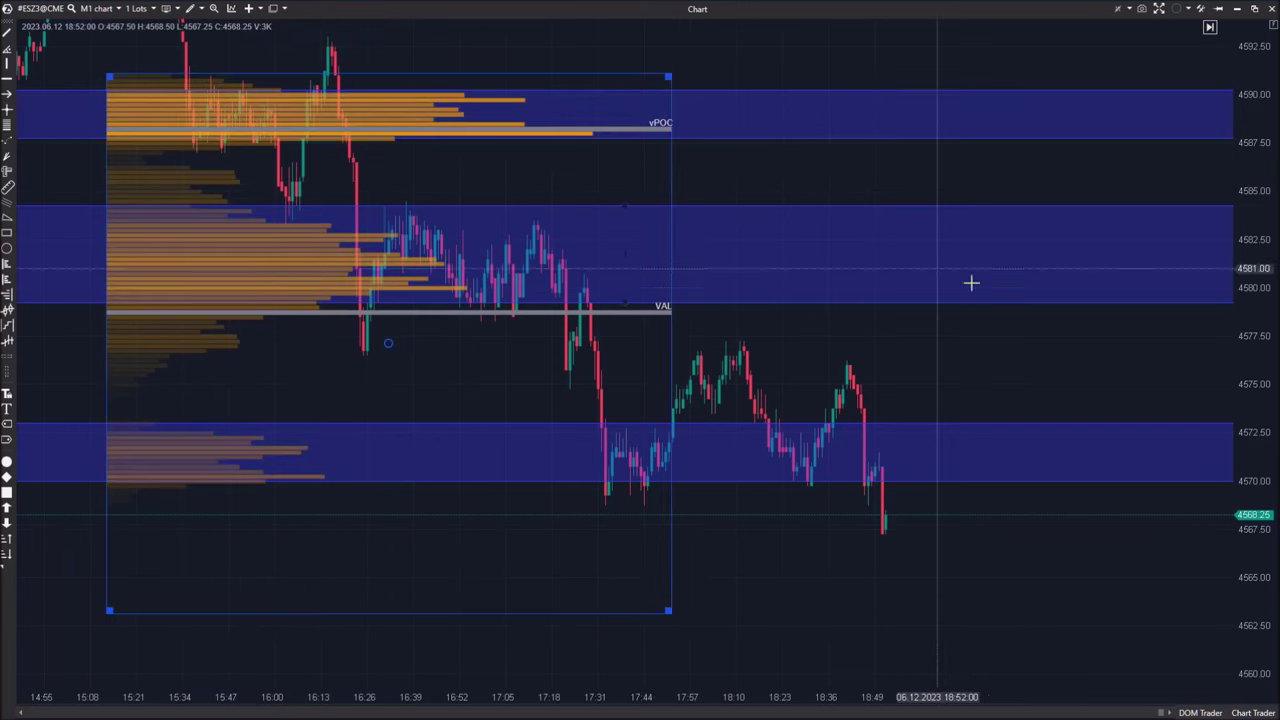
- Delete the market profile over the afternoon's decline, keeping the three Highlight Y bands
key(Delete)
drag(442, 380, 694, 465)
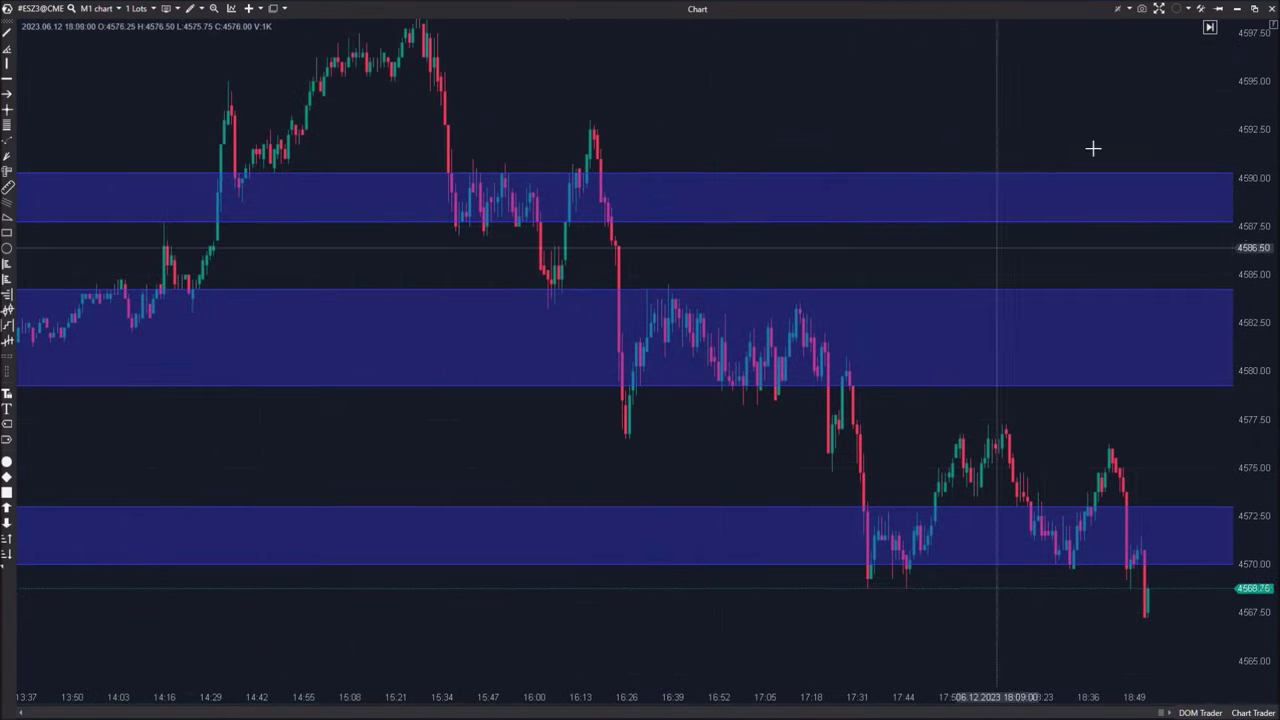
drag(630, 468, 121, 299)
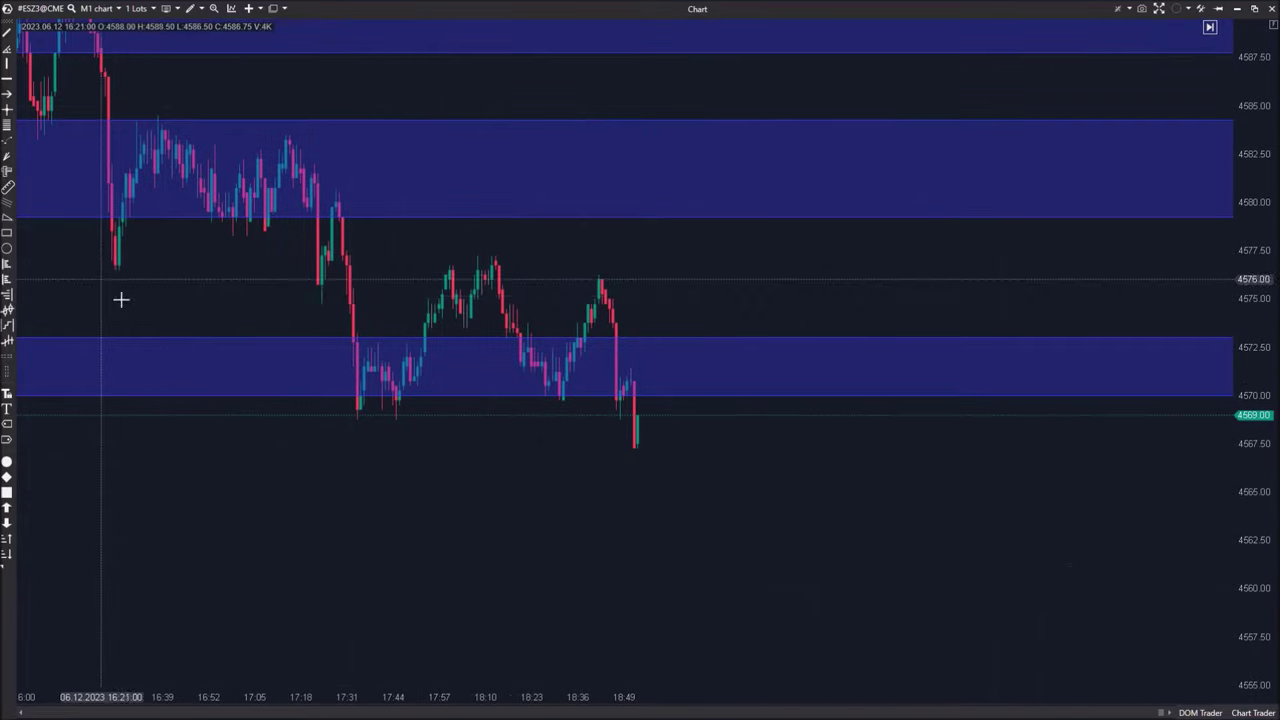
- Examine how price reacts at the three highlighted bands, comparing the 5 December session with the current afternoon
drag(688, 518, 1151, 449)
drag(1252, 239, 1180, 686)
drag(609, 694, 1043, 689)
drag(656, 582, 906, 547)
drag(516, 529, 767, 559)
drag(672, 697, 522, 697)
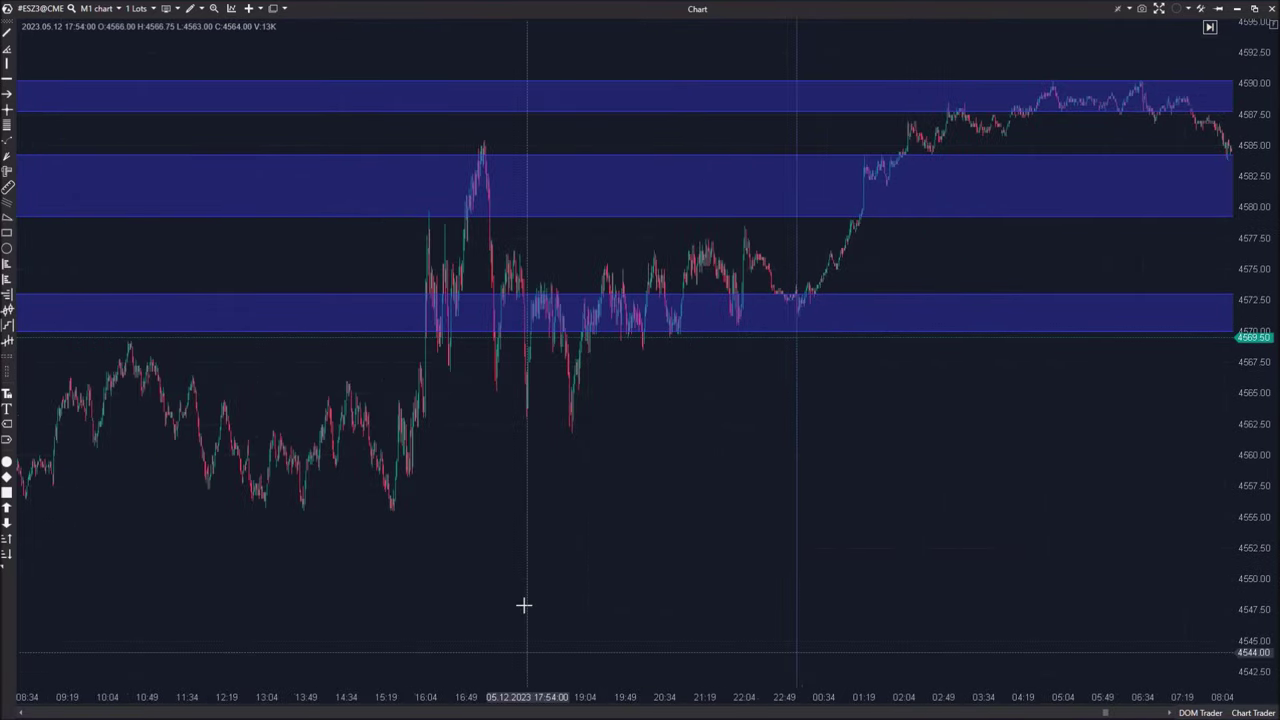
drag(509, 554, 667, 503)
scroll(473, 331, down, 10)
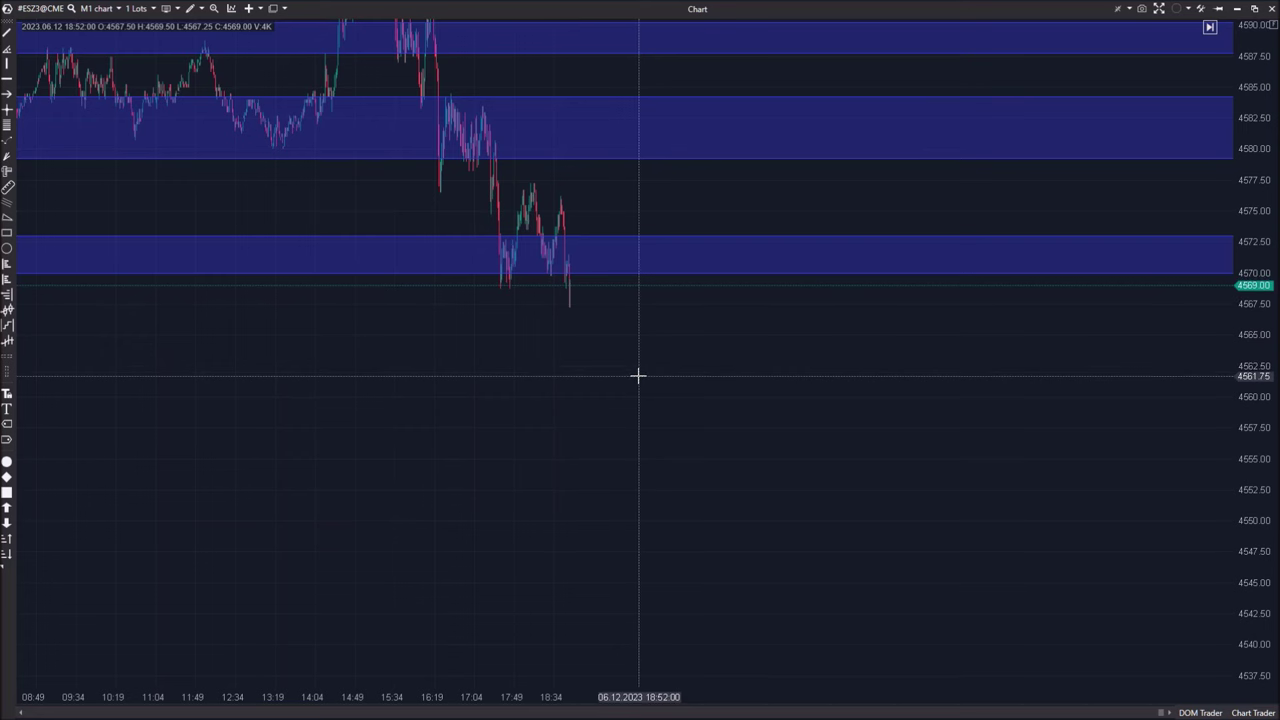
drag(537, 290, 691, 471)
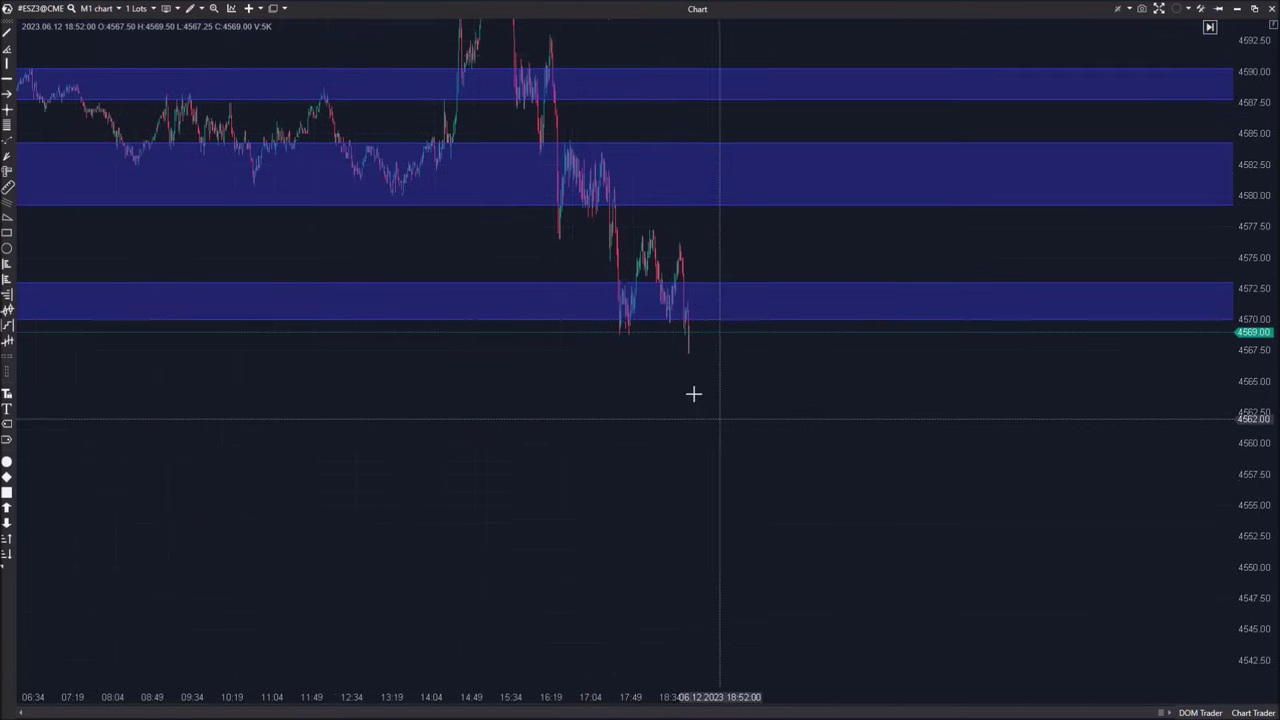
drag(593, 259, 614, 266)
drag(643, 705, 425, 705)
drag(354, 346, 476, 385)
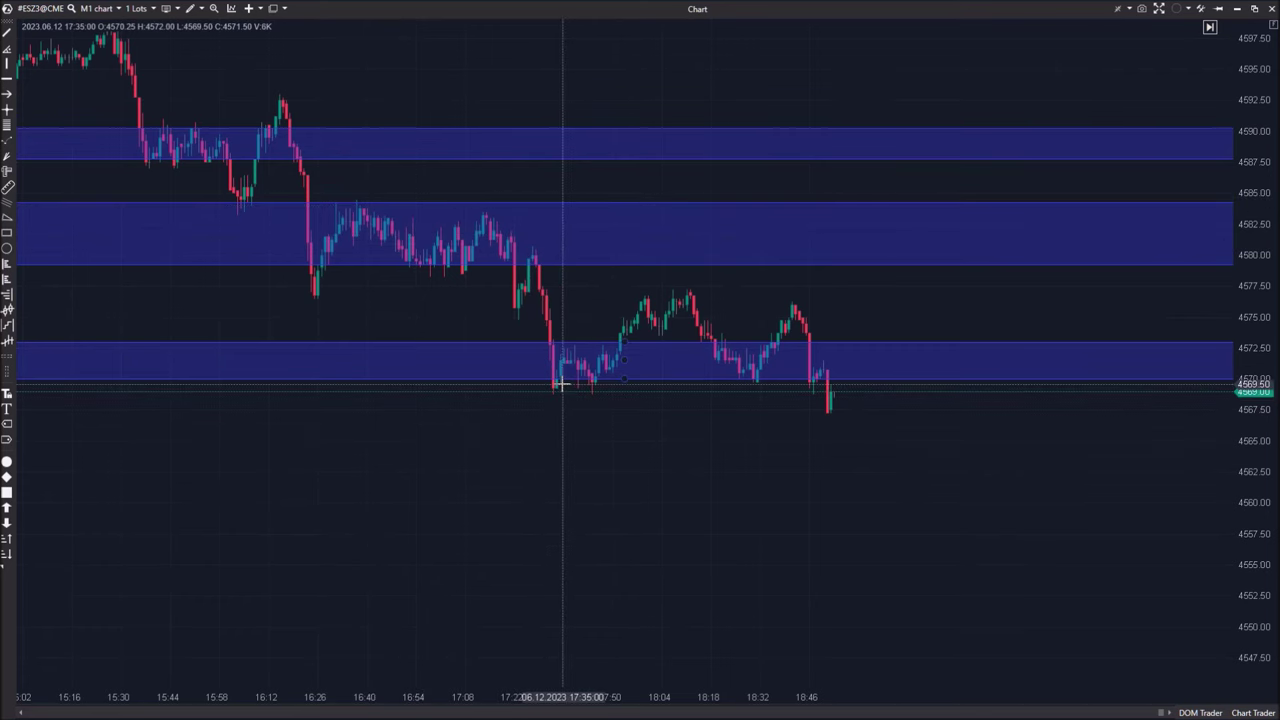
drag(680, 457, 597, 430)
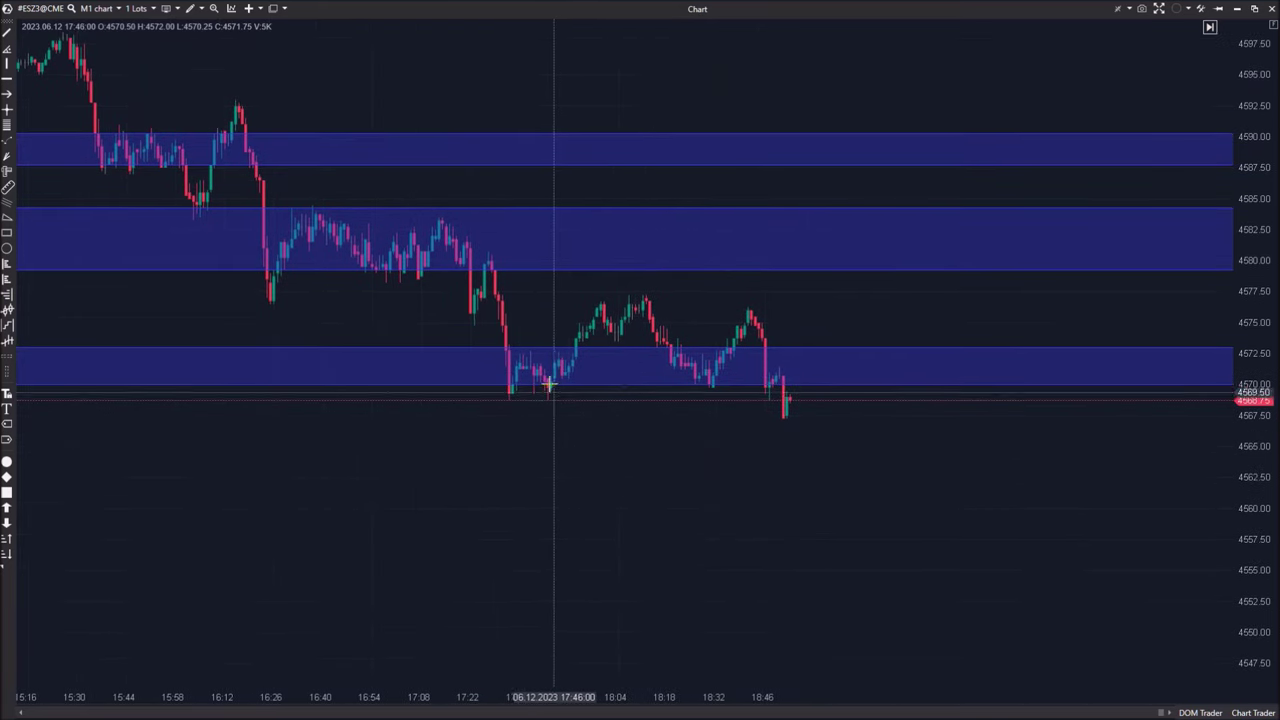
drag(576, 354, 643, 223)
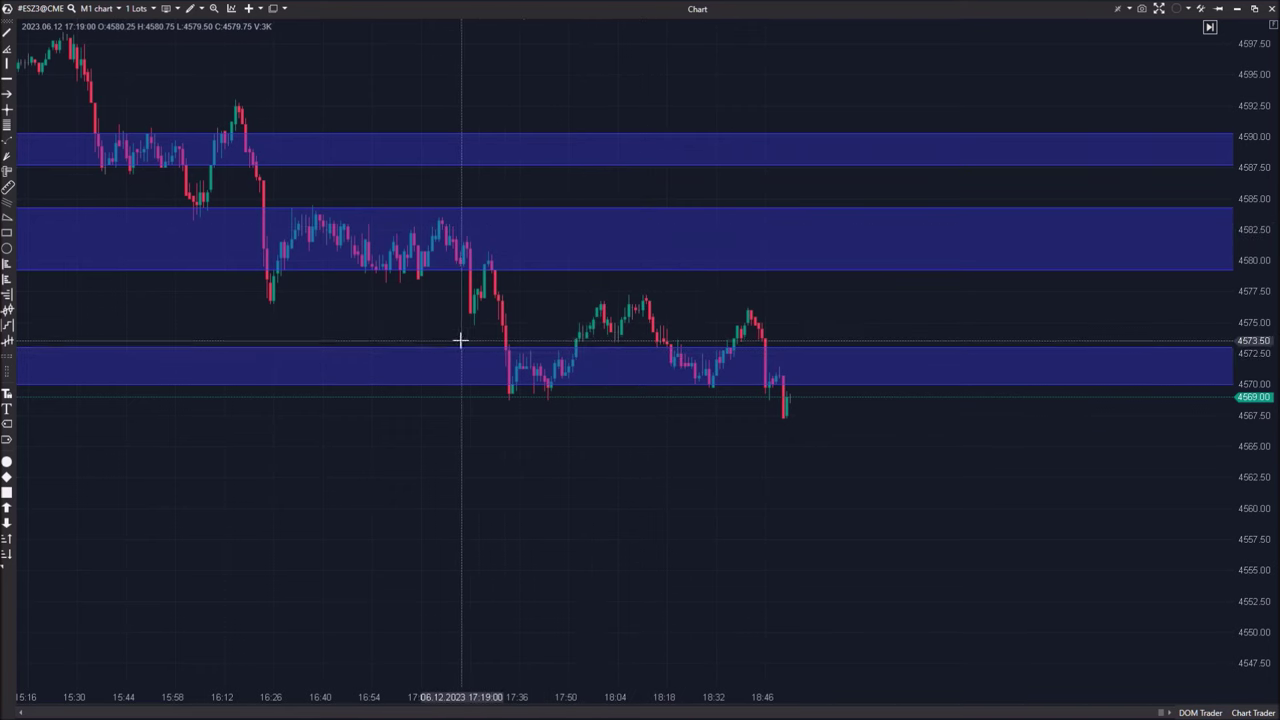
drag(211, 171, 271, 154)
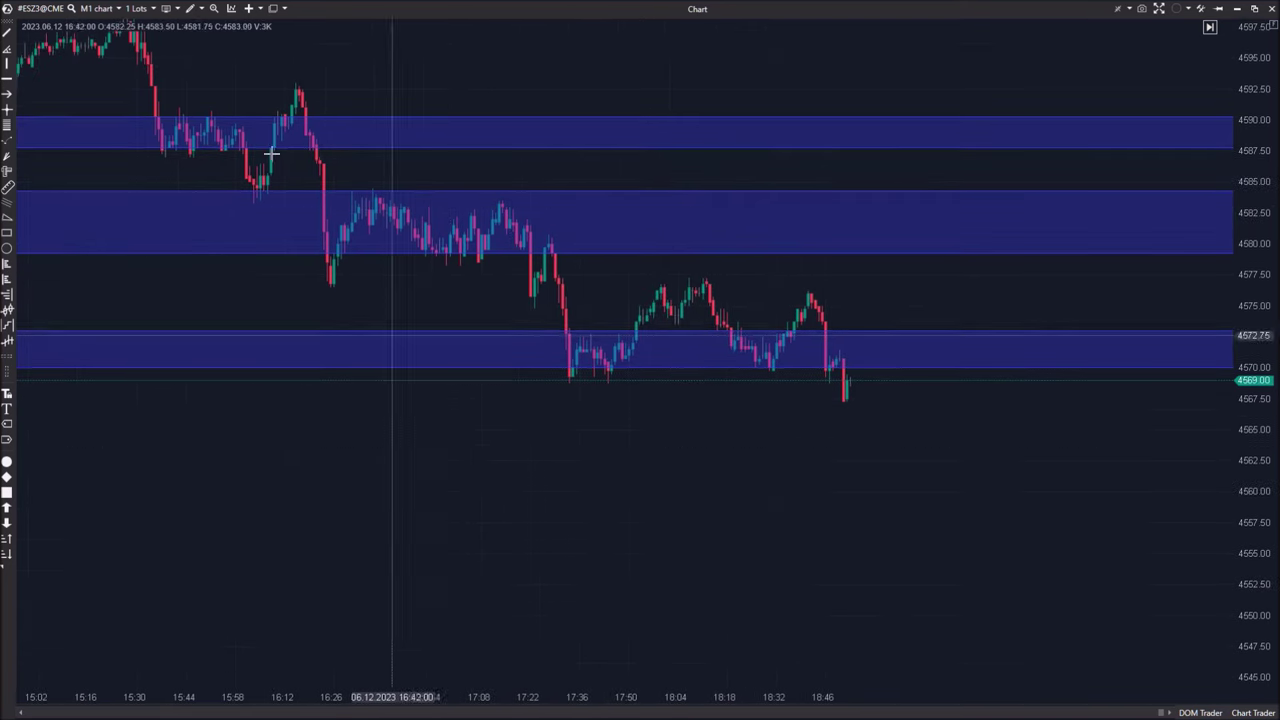
- Draw a Fibonacci retracement across the gap between the middle and lower bands, from about 4,579 to 4,572.75
click(187, 8)
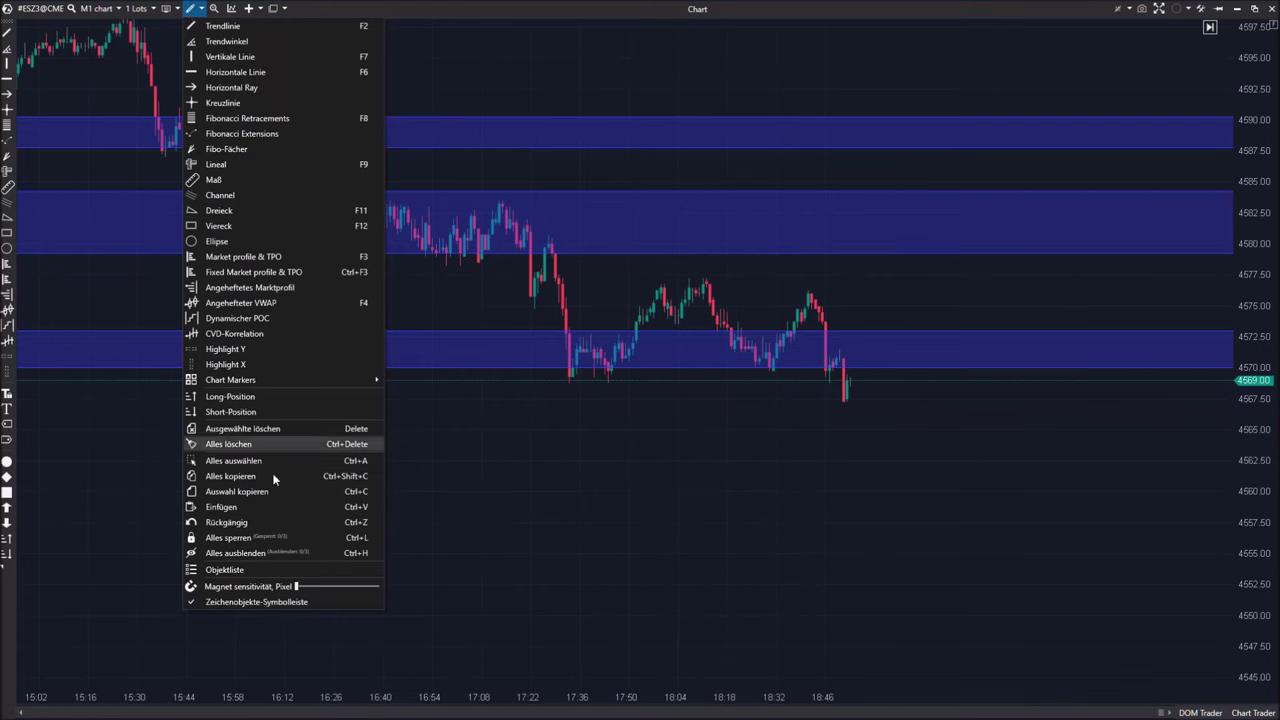
click(264, 117)
drag(396, 216, 490, 245)
drag(412, 212, 428, 277)
drag(484, 316, 487, 333)
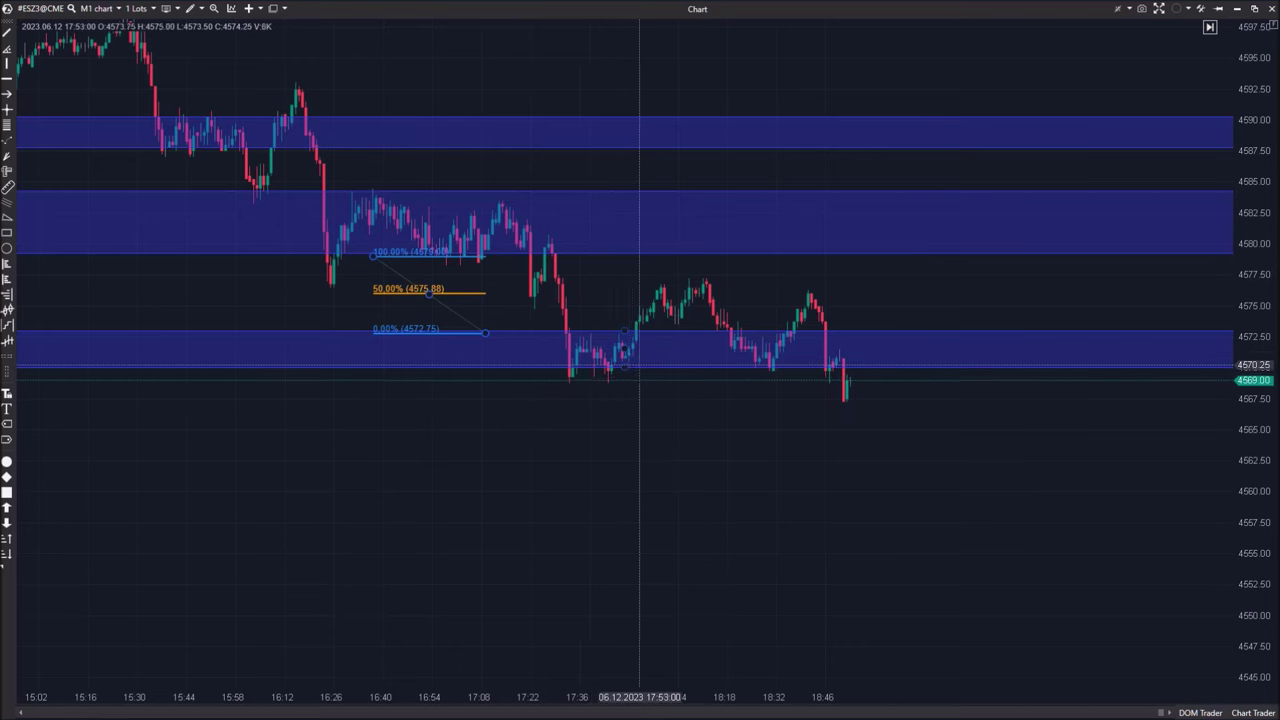
- Move the Fibonacci retracement over the rebound around 18:10 and delete it
scroll(624, 340, down, 1)
drag(619, 340, 704, 255)
drag(720, 330, 585, 300)
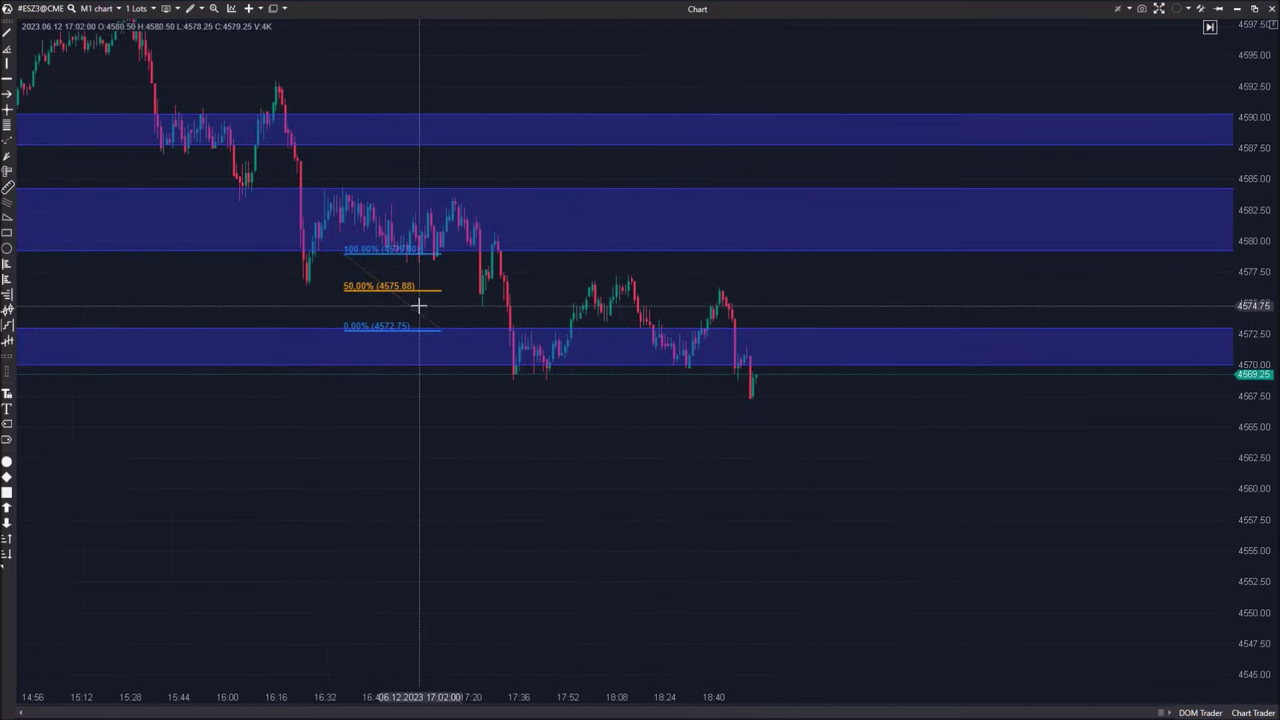
drag(417, 317, 527, 316)
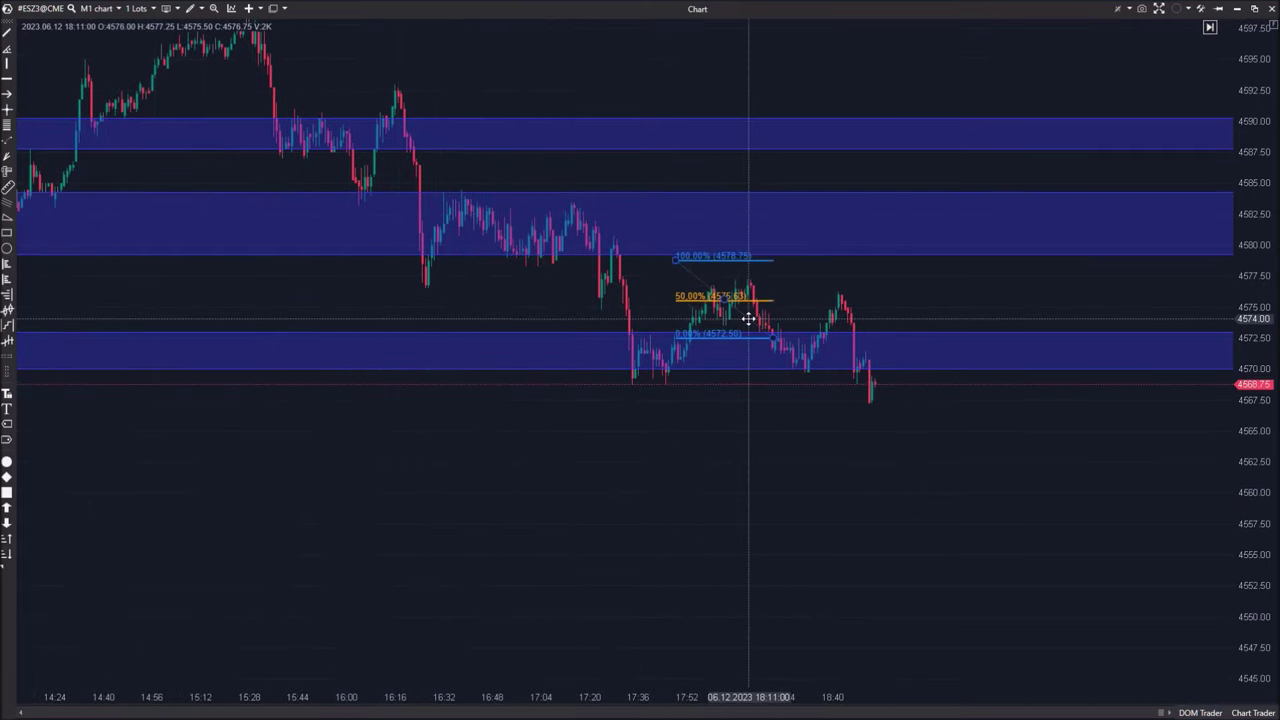
drag(486, 378, 520, 497)
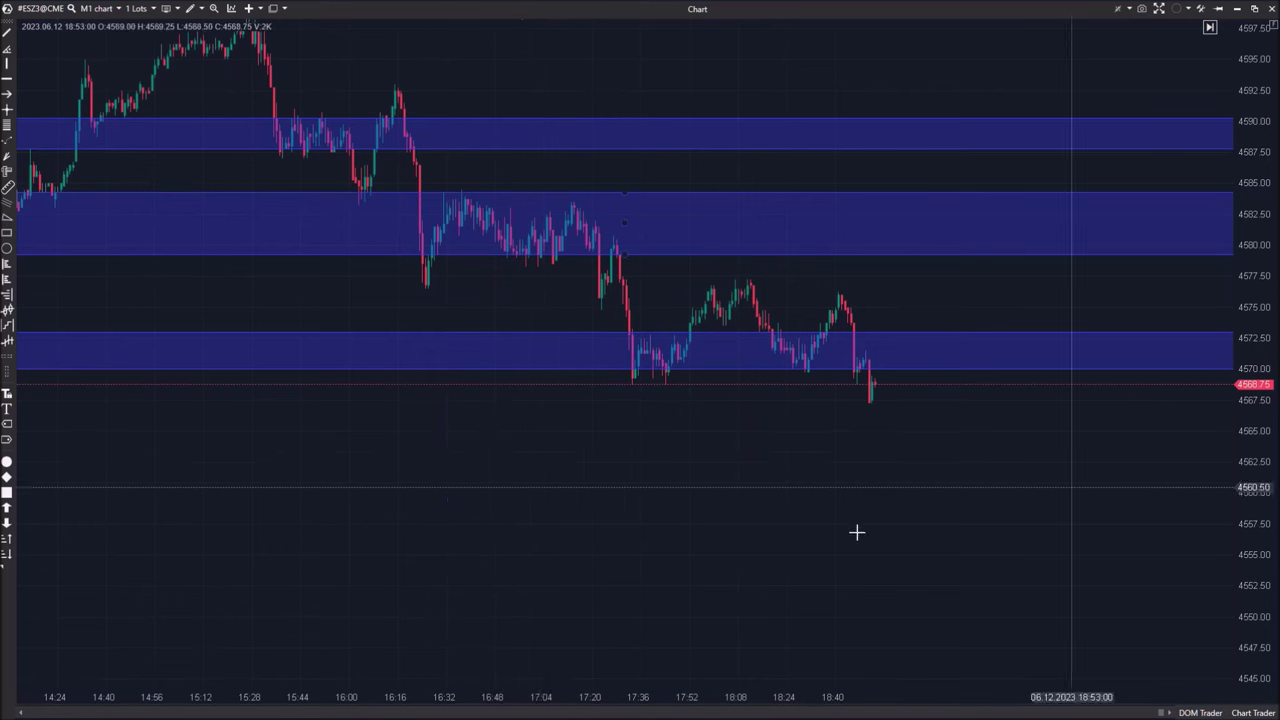
- Draw a market profile over the 5 December range from about 09:00 to 22:04, between about 4,568.5 and 4,550
drag(621, 573, 782, 504)
drag(586, 690, 866, 690)
drag(583, 558, 903, 566)
drag(1256, 456, 1256, 335)
drag(517, 458, 799, 524)
scroll(886, 545, right, 8)
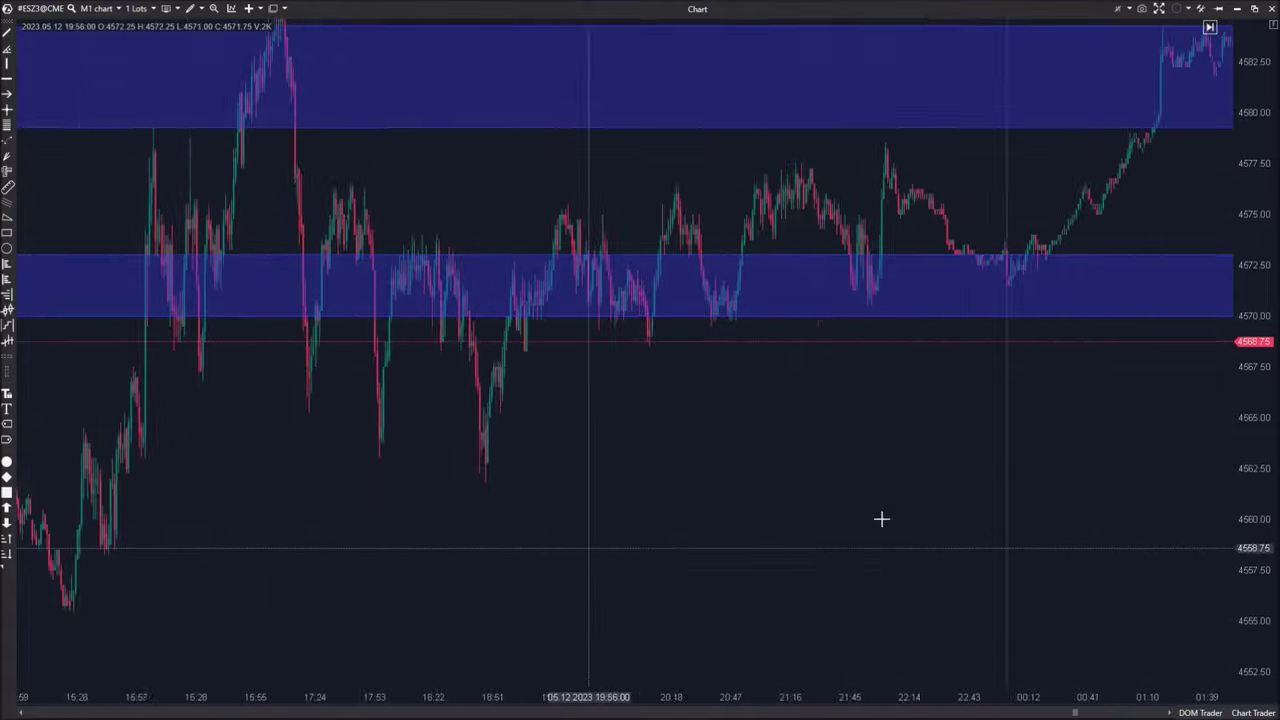
drag(937, 531, 746, 501)
drag(626, 543, 997, 394)
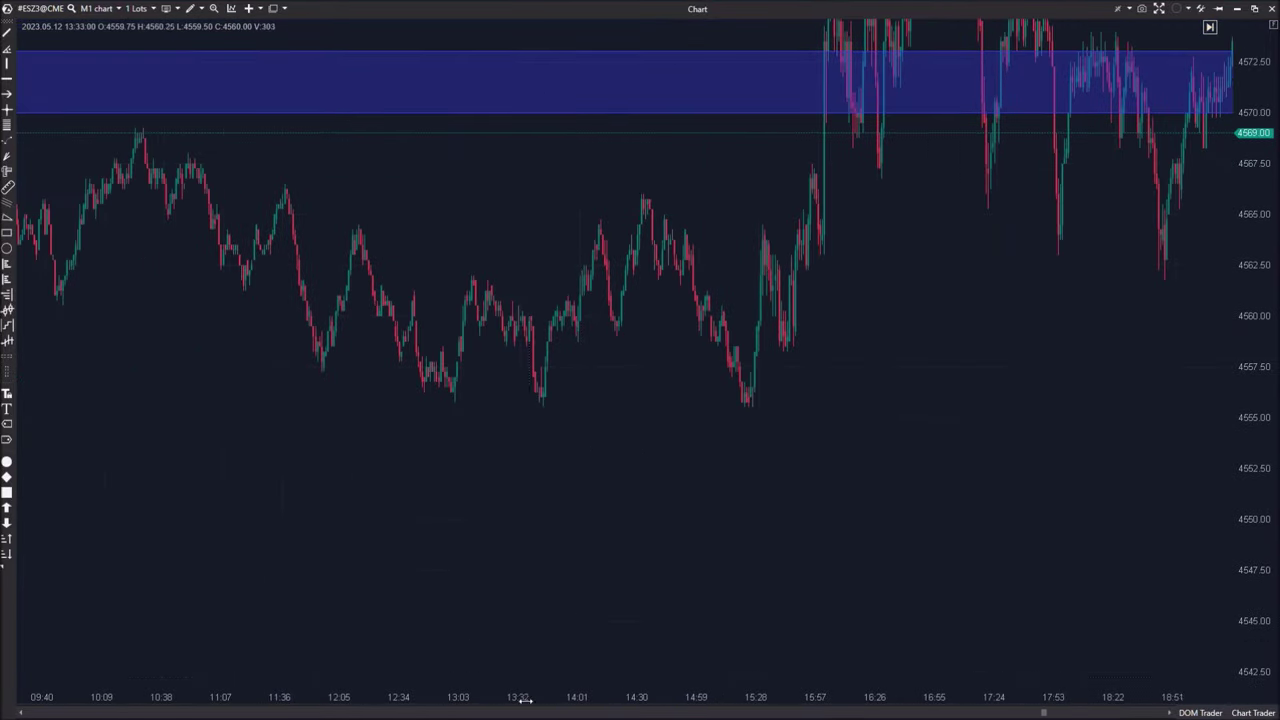
drag(526, 699, 624, 699)
scroll(903, 583, right, 10)
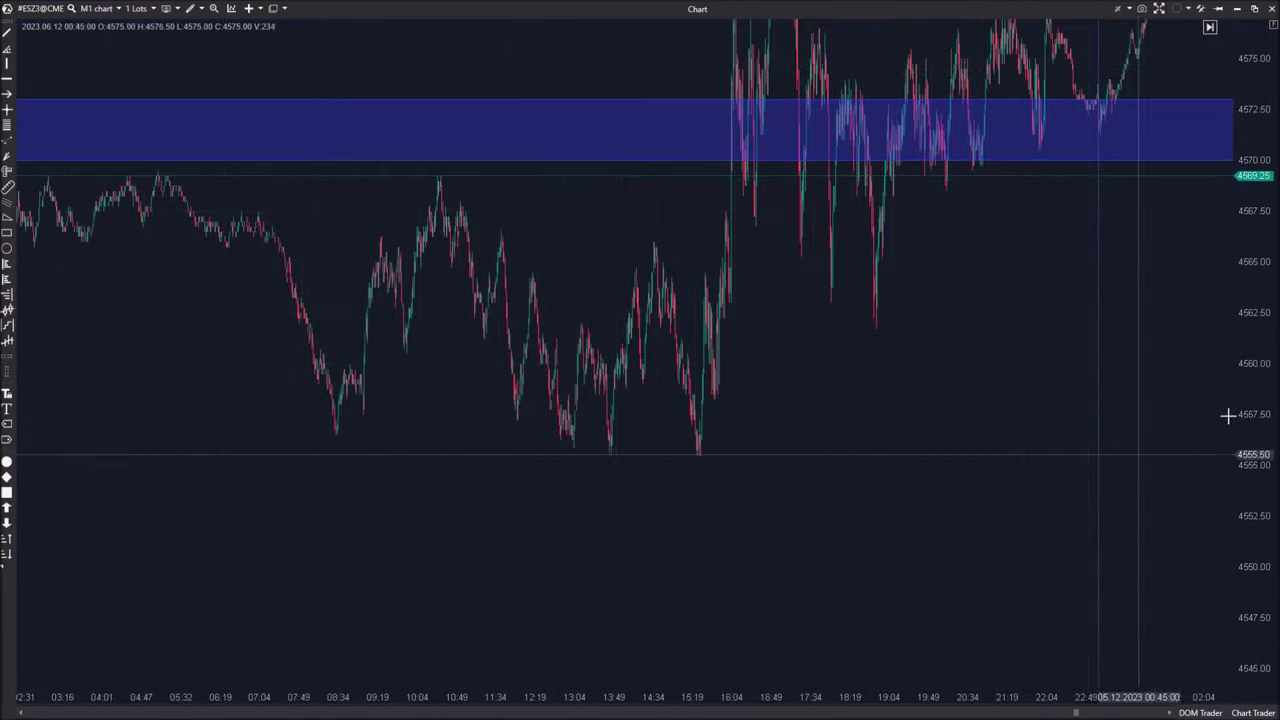
scroll(763, 569, left, 2)
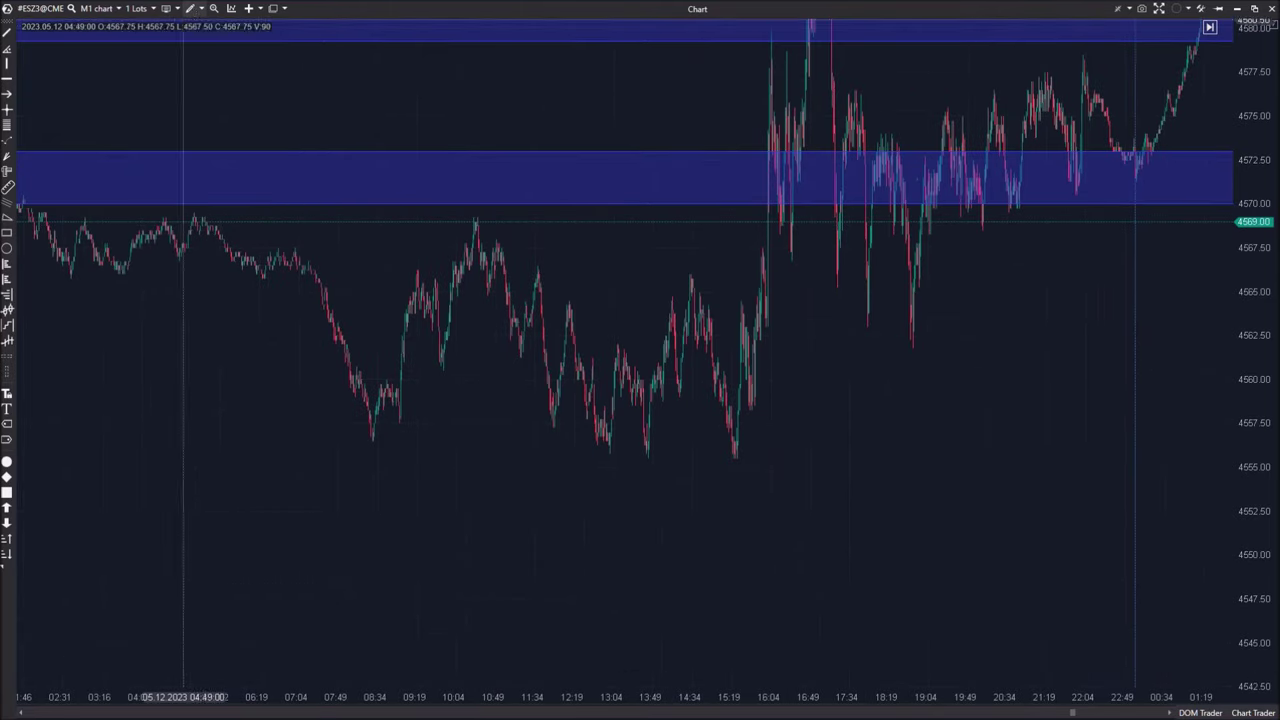
click(193, 8)
click(250, 257)
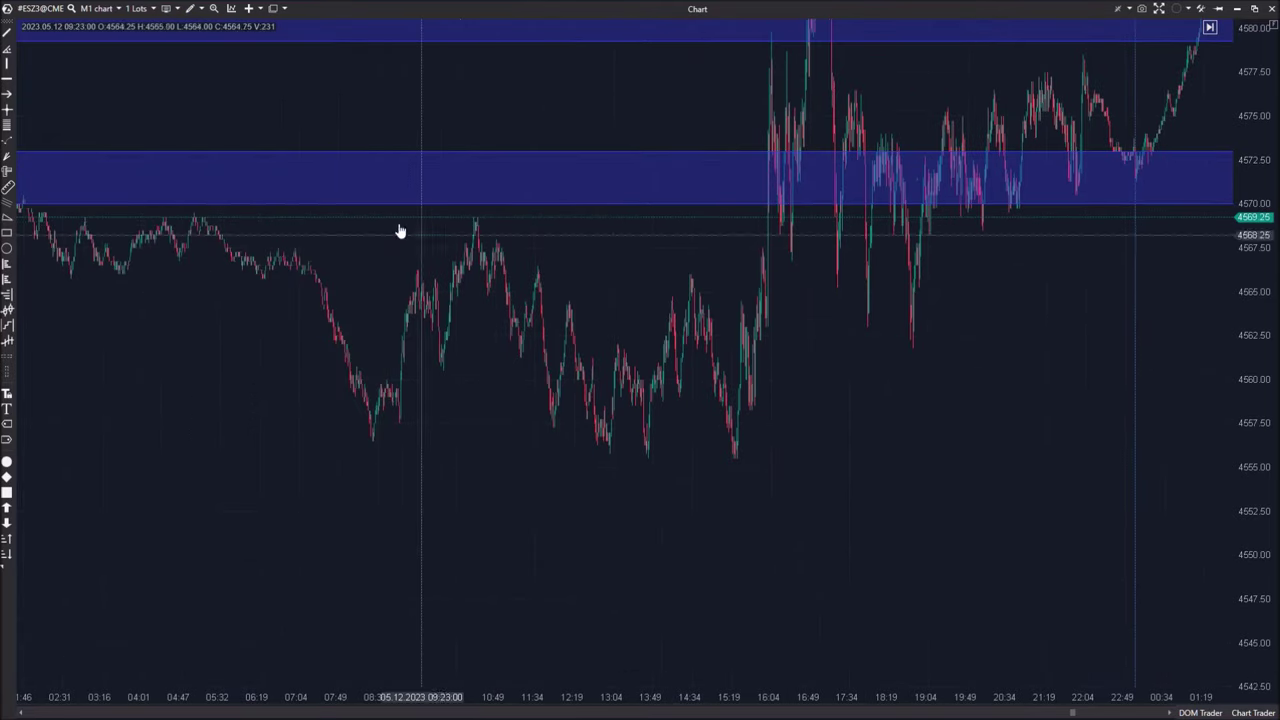
drag(399, 231, 1084, 551)
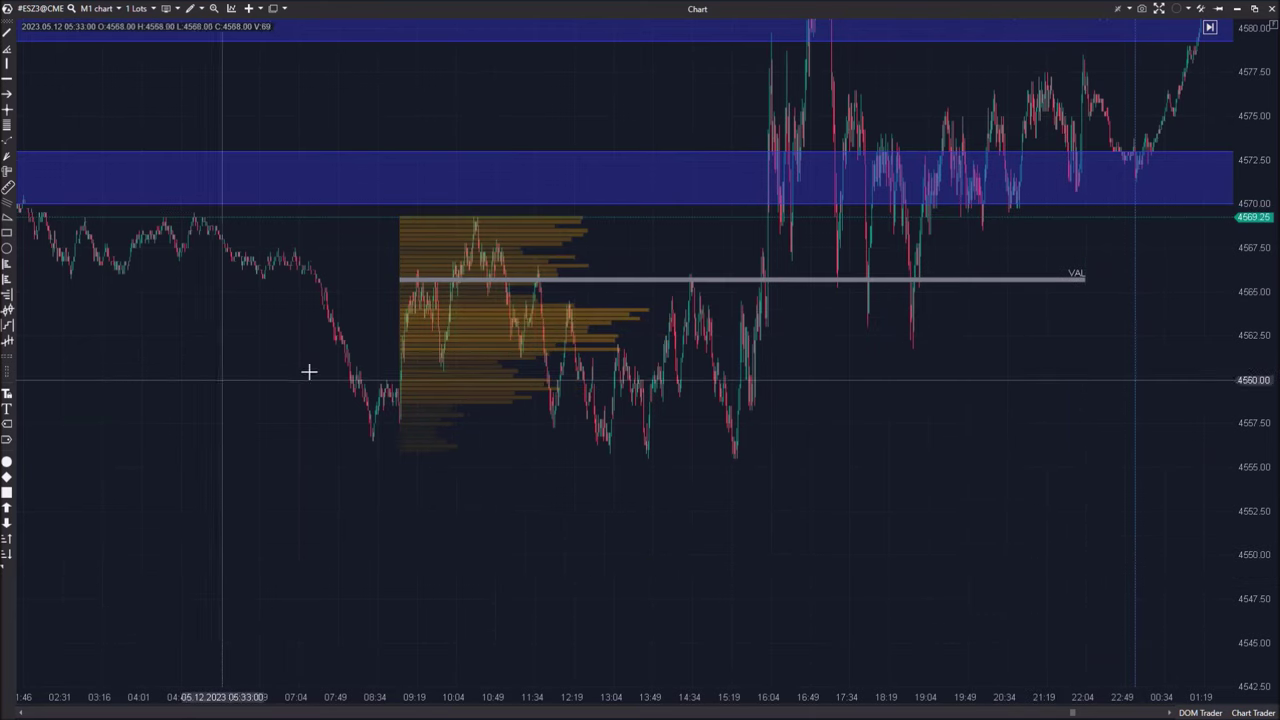
- Shorten the 5 December market profile so it ends at about 15:39, just before the sharp rise
drag(829, 418, 754, 443)
mouse_move(329, 240)
mouse_down()
mouse_move(289, 95)
mouse_move(305, 88)
mouse_move(800, 237)
mouse_move(371, 278)
mouse_move(303, 270)
mouse_move(328, 247)
mouse_move(320, 254)
mouse_up()
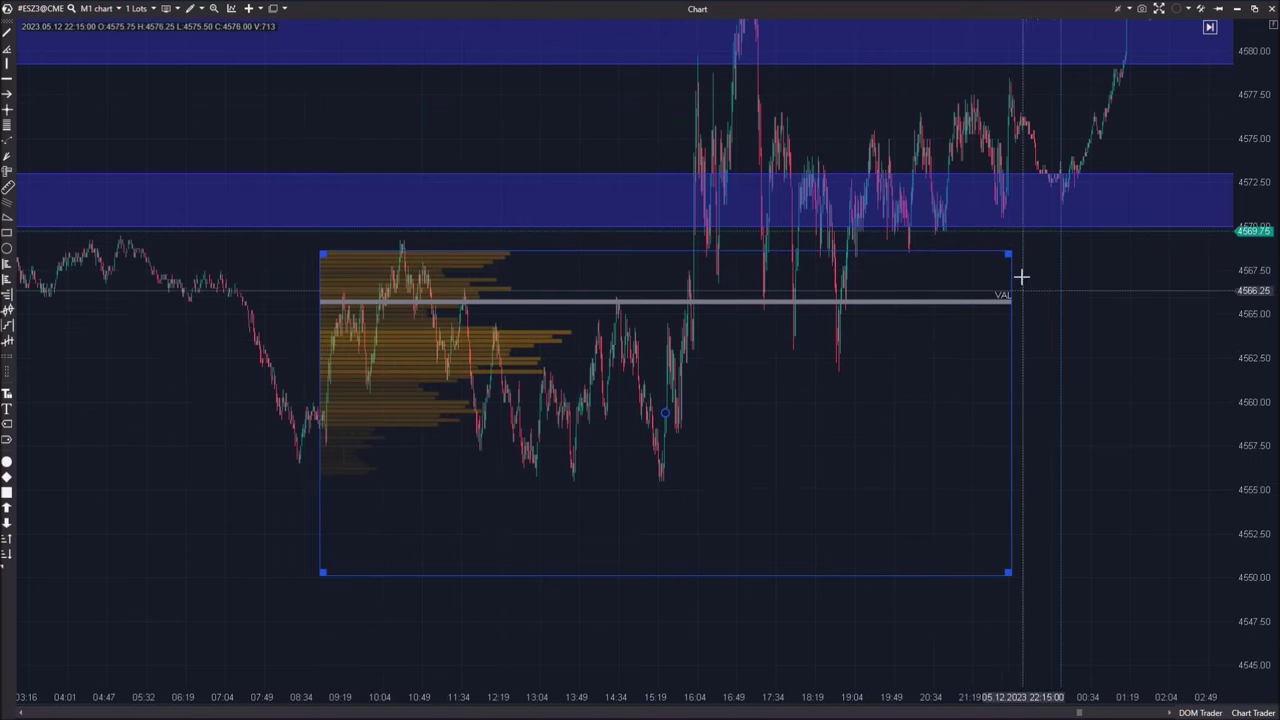
drag(1008, 254, 673, 254)
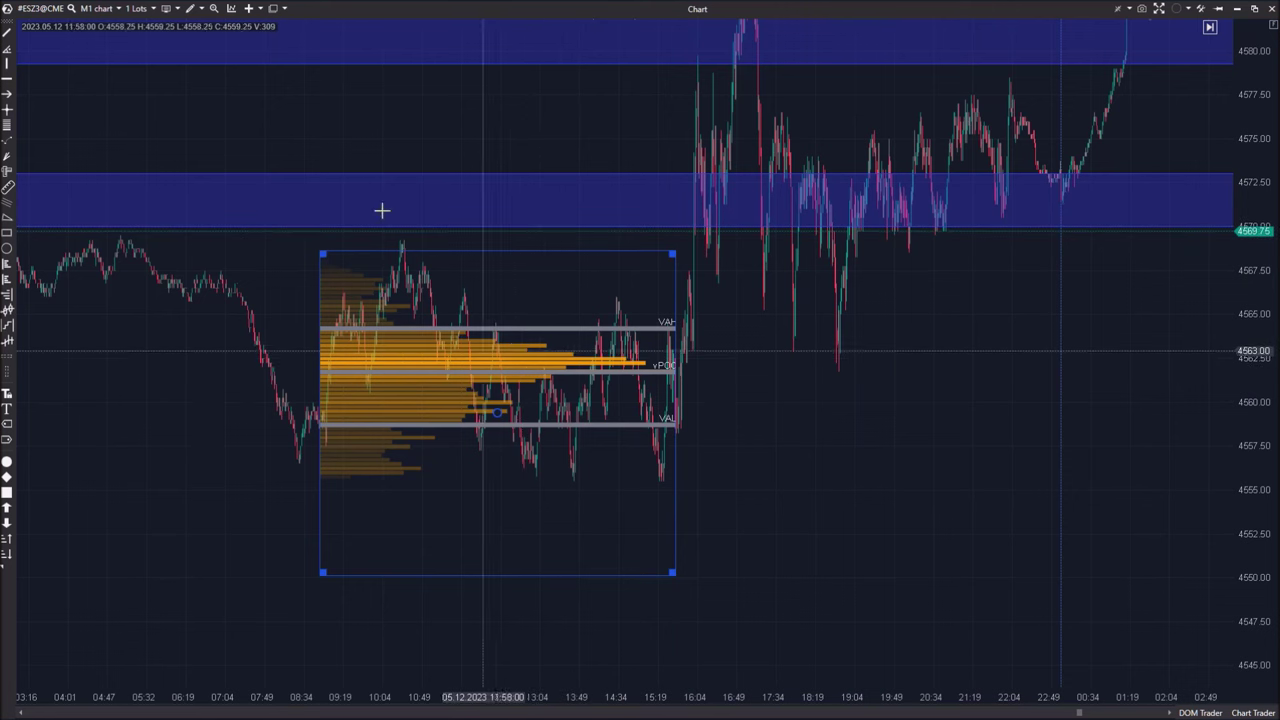
- Add a Highlight Y band over the profile's value area, from about 4,564 to 4,559, and delete the profile
click(200, 8)
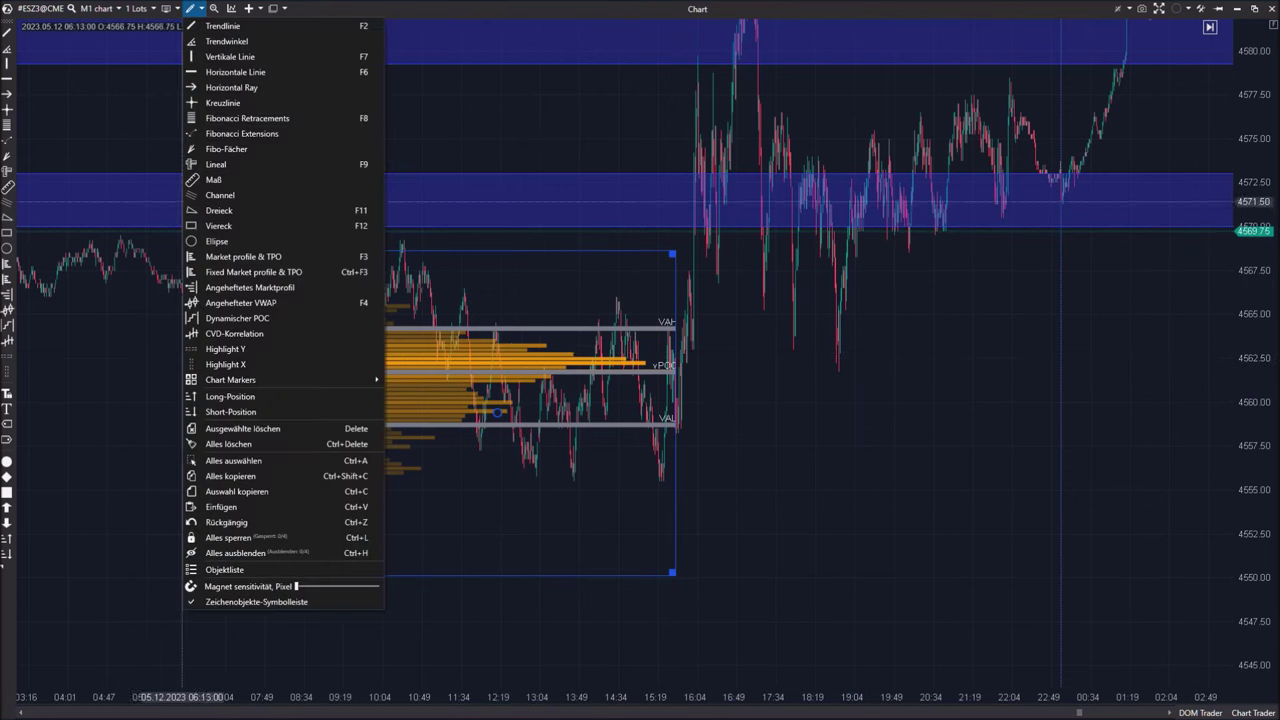
click(244, 348)
click(543, 329)
click(540, 428)
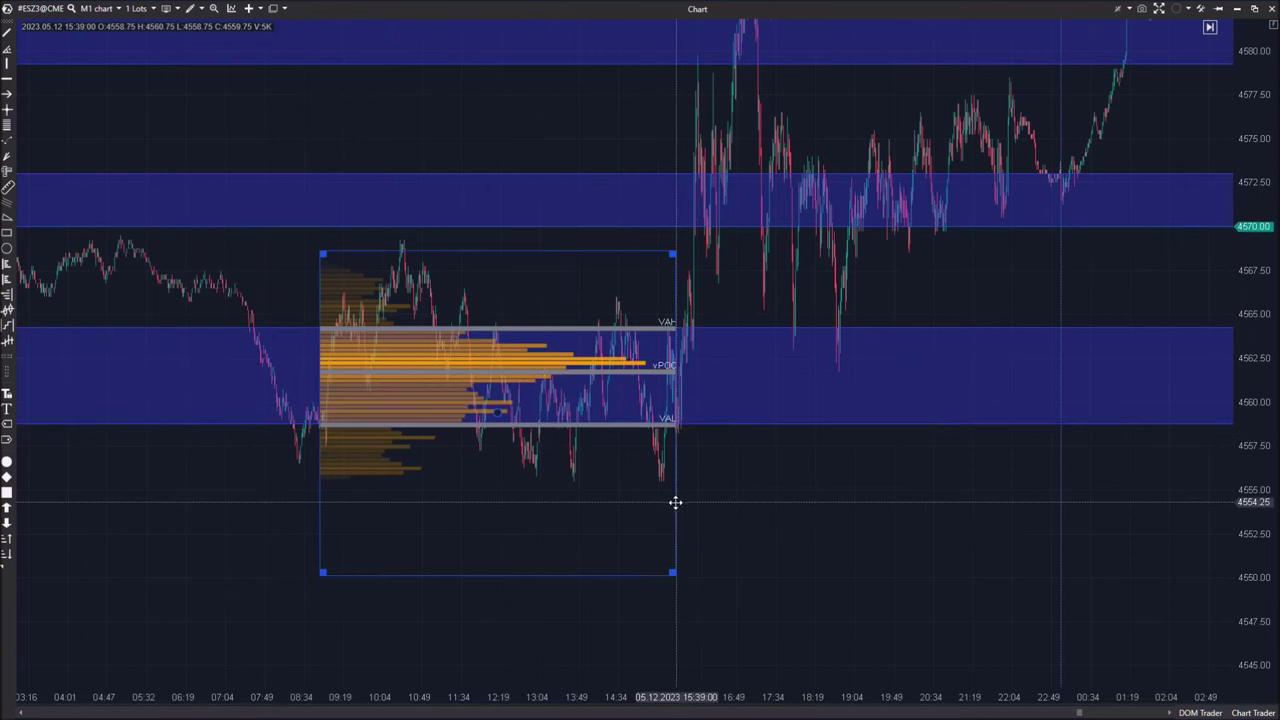
key(Delete)
- Draw a market profile over the 4 December consolidation, from about 4,561 to 4,555.5, and shift its start to about 16:24
drag(864, 504, 758, 510)
scroll(822, 527, right, 15)
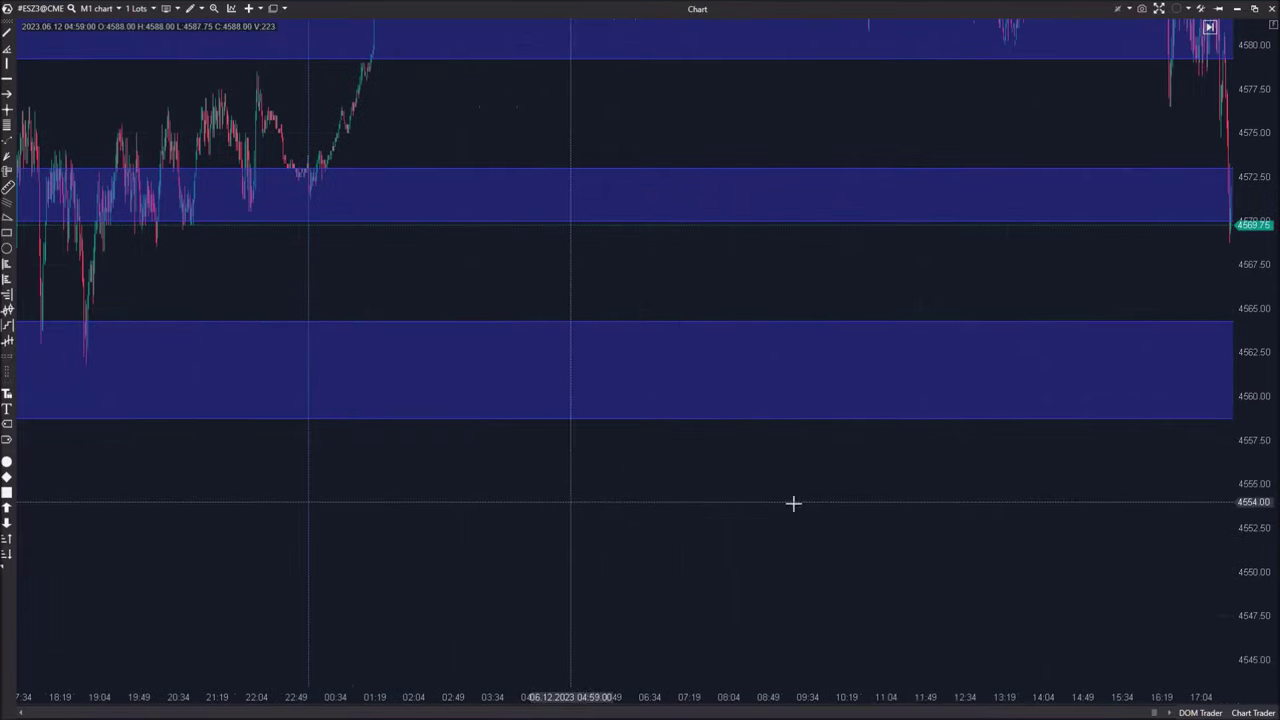
scroll(563, 497, left, 15)
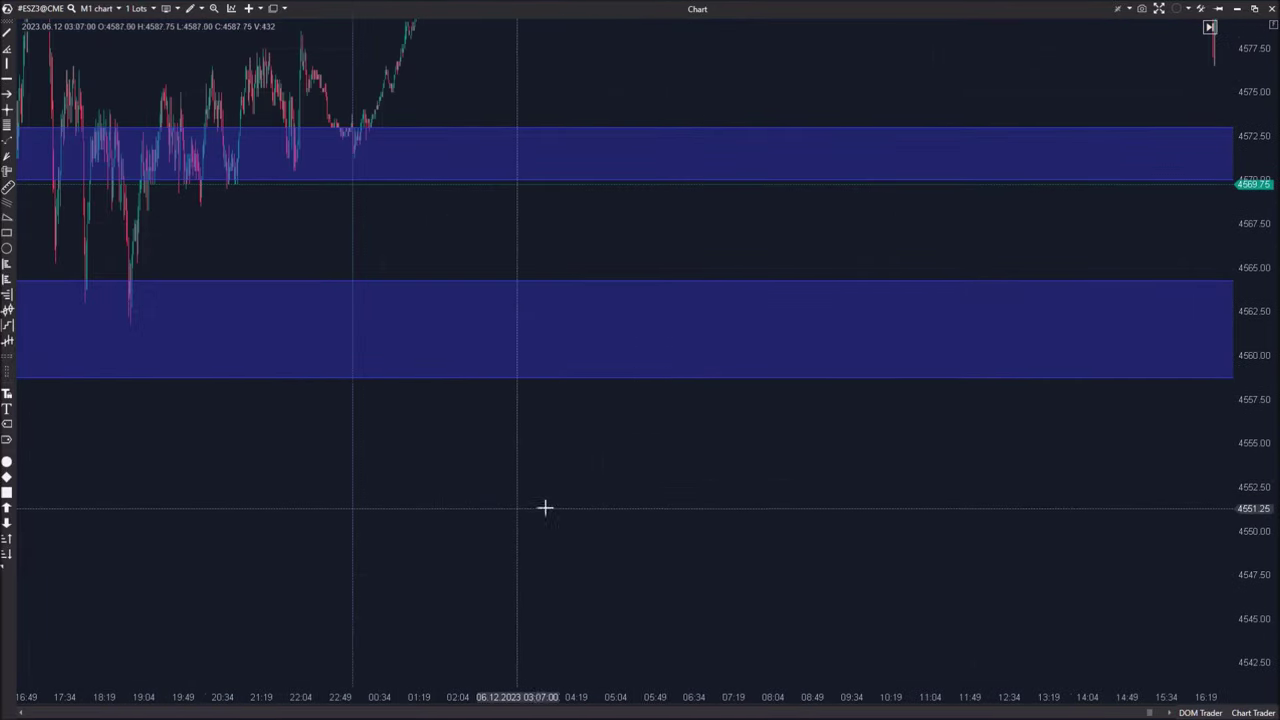
scroll(916, 528, left, 10)
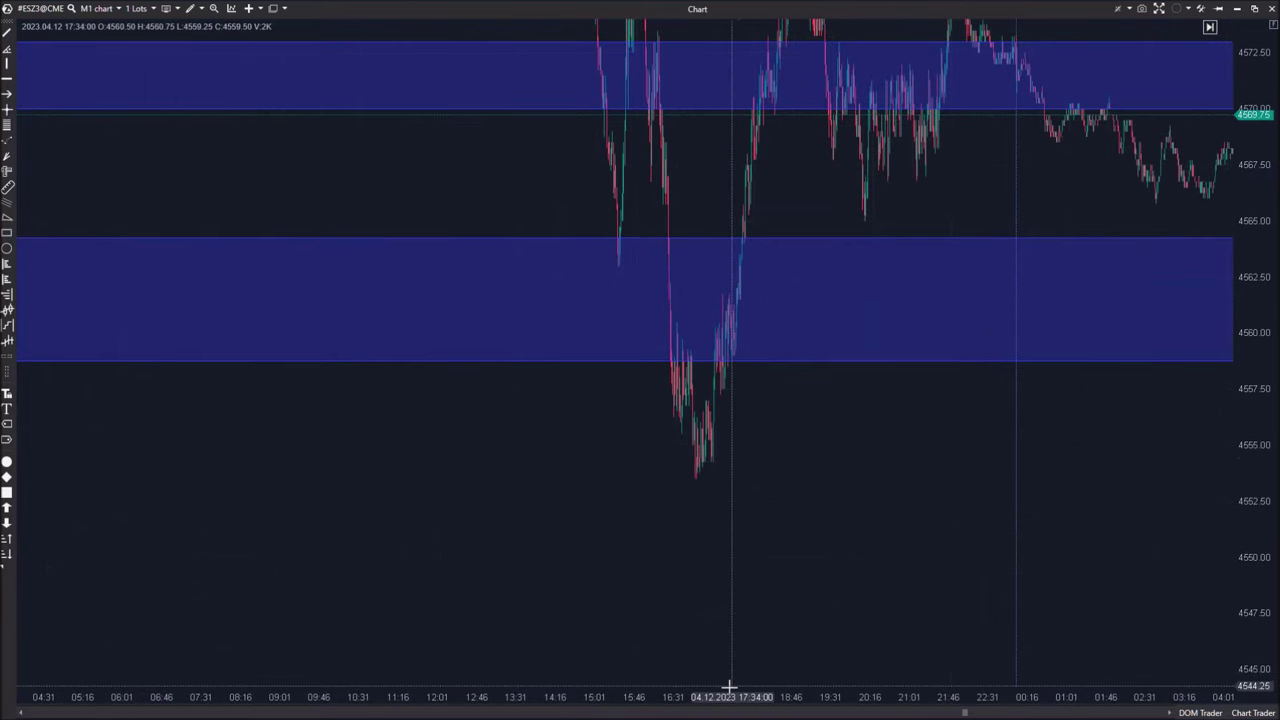
scroll(729, 457, left, 10)
scroll(388, 531, left, 10)
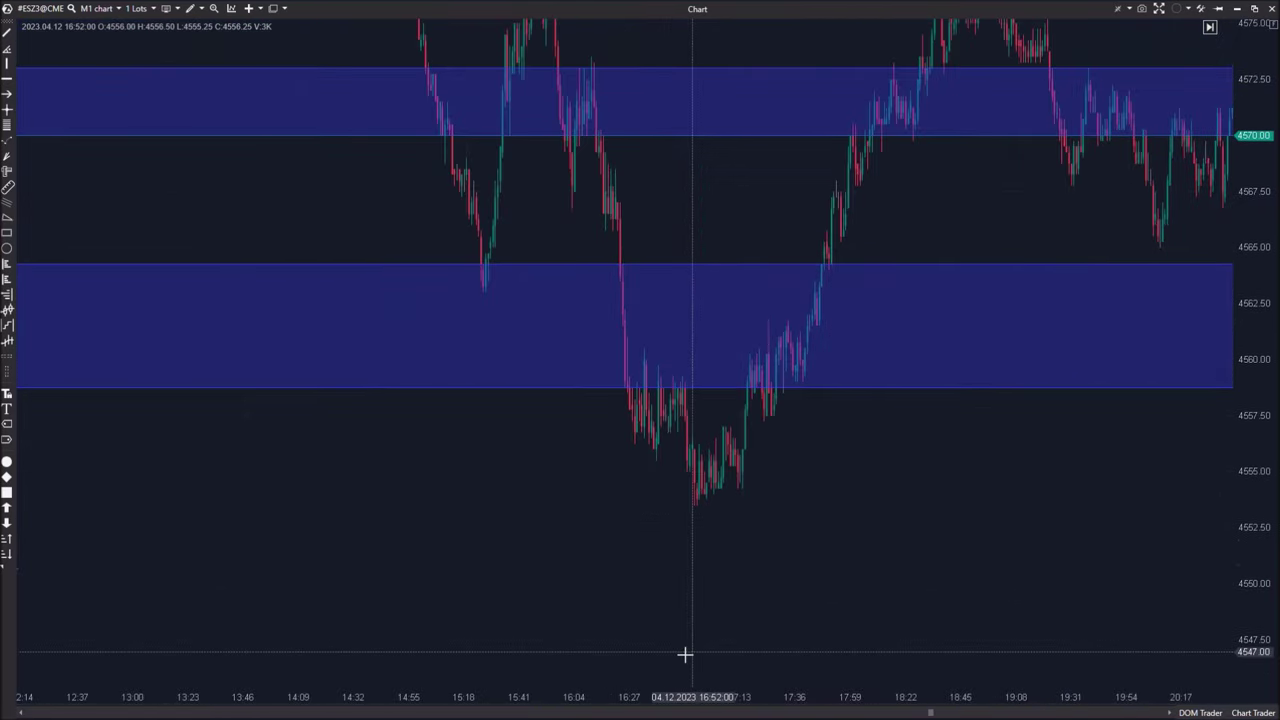
scroll(608, 608, right, 5)
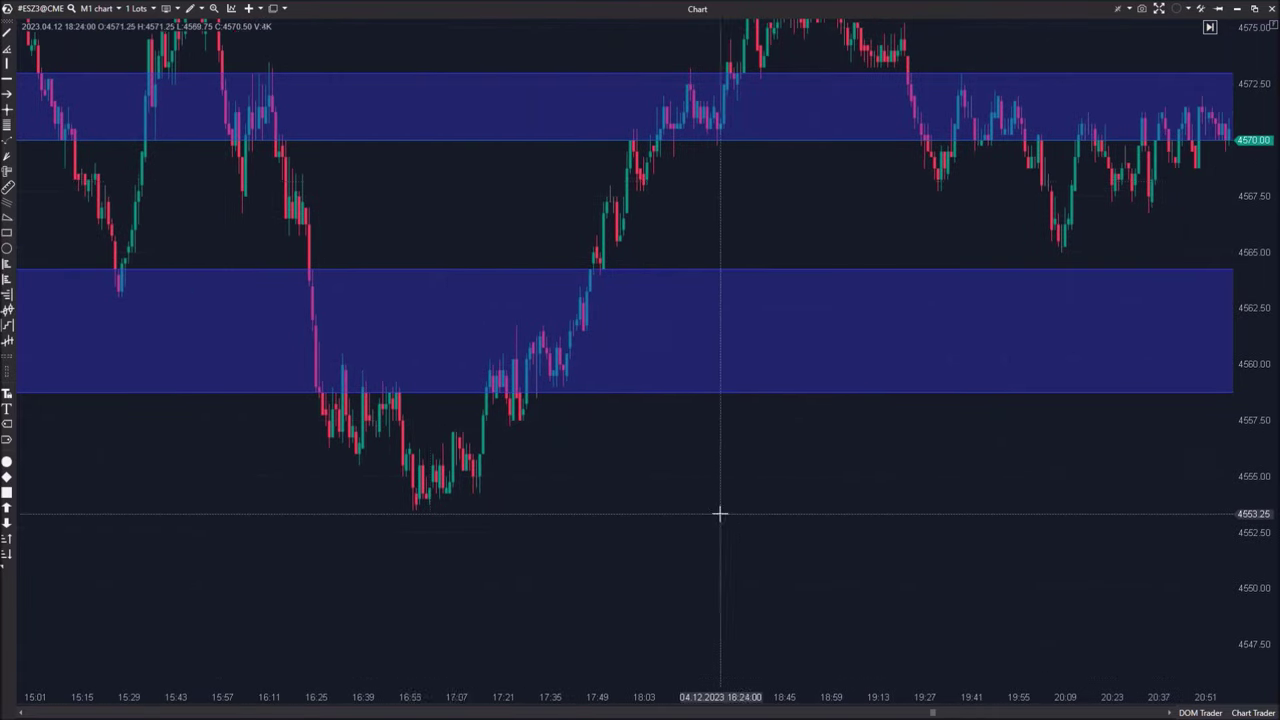
click(191, 8)
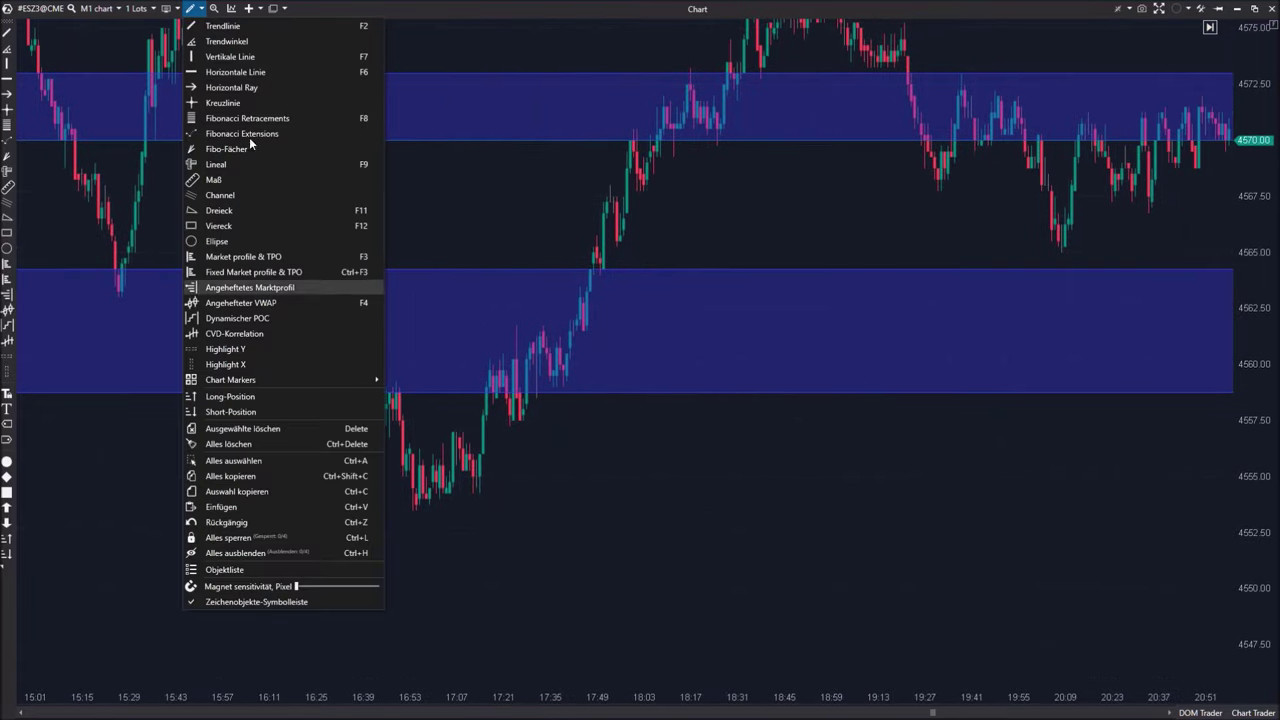
click(236, 259)
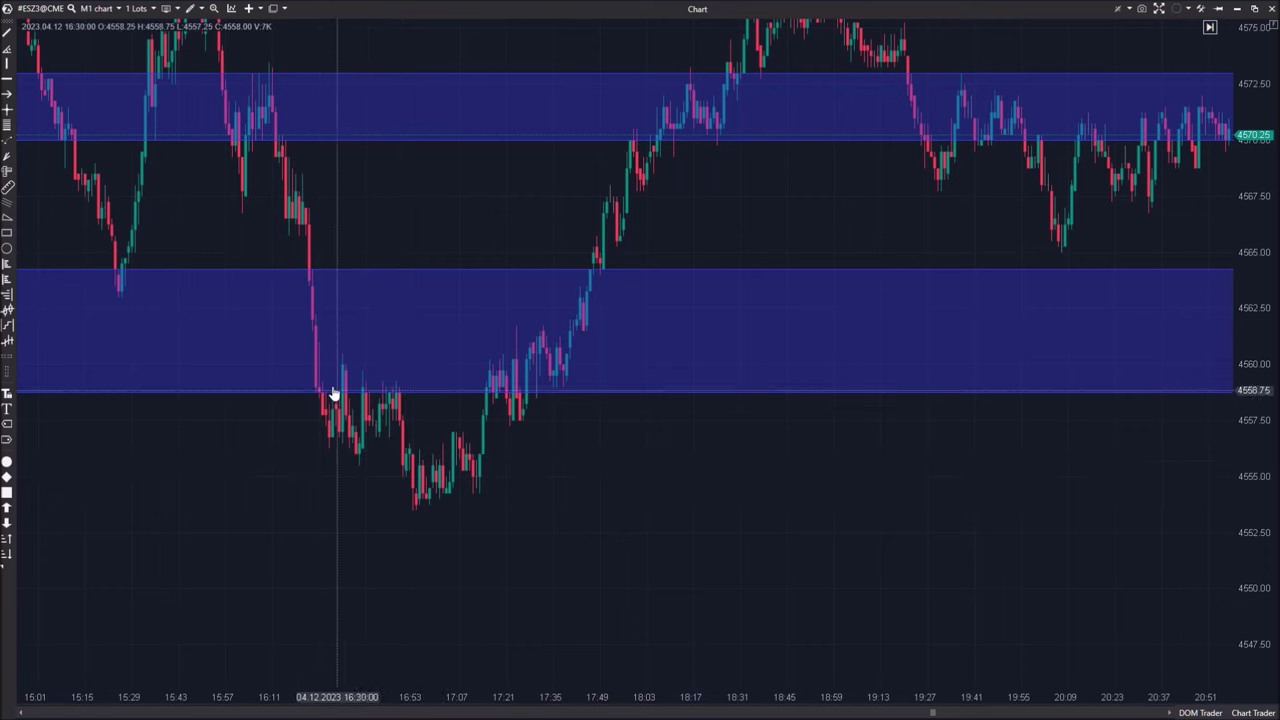
drag(303, 345, 405, 463)
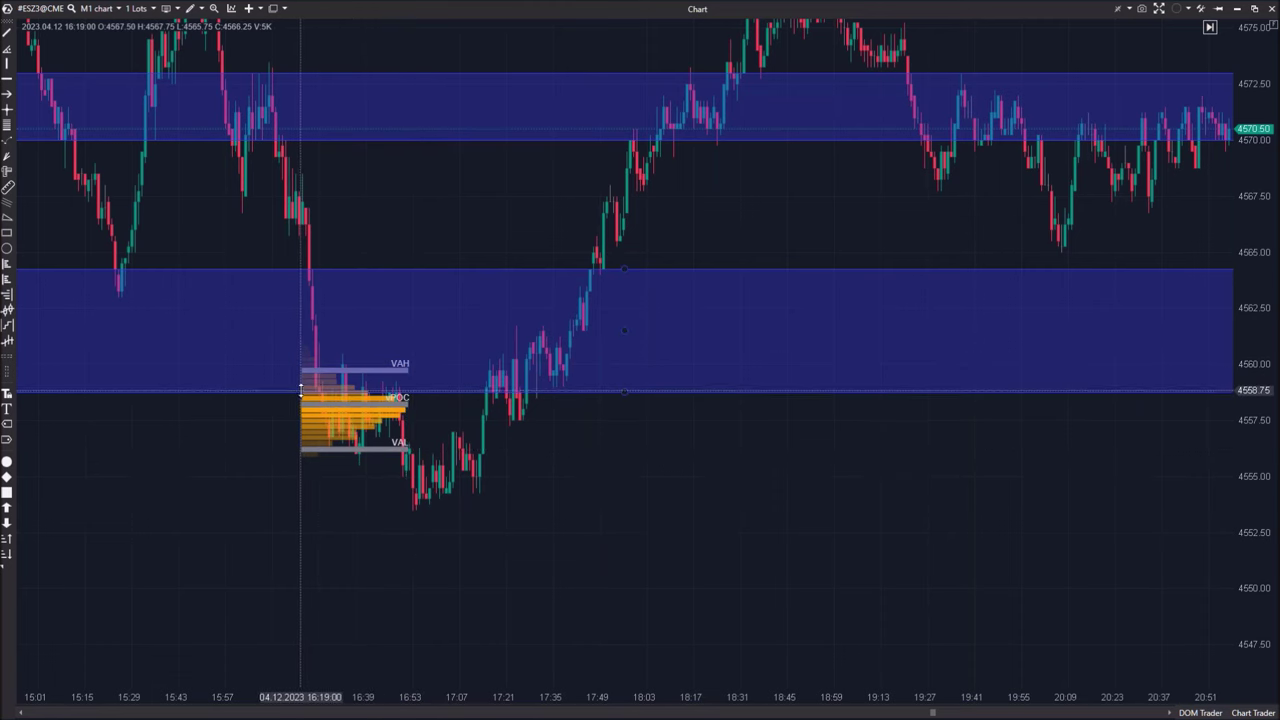
mouse_move(300, 411)
mouse_down()
mouse_move(410, 468)
mouse_move(522, 380)
mouse_move(331, 420)
mouse_move(314, 420)
mouse_move(309, 400)
mouse_up()
- Mark the profile's vPOC with a horizontal line at about 4,558.25 and move the profile onto the lower cluster, starting about 16:51
click(192, 8)
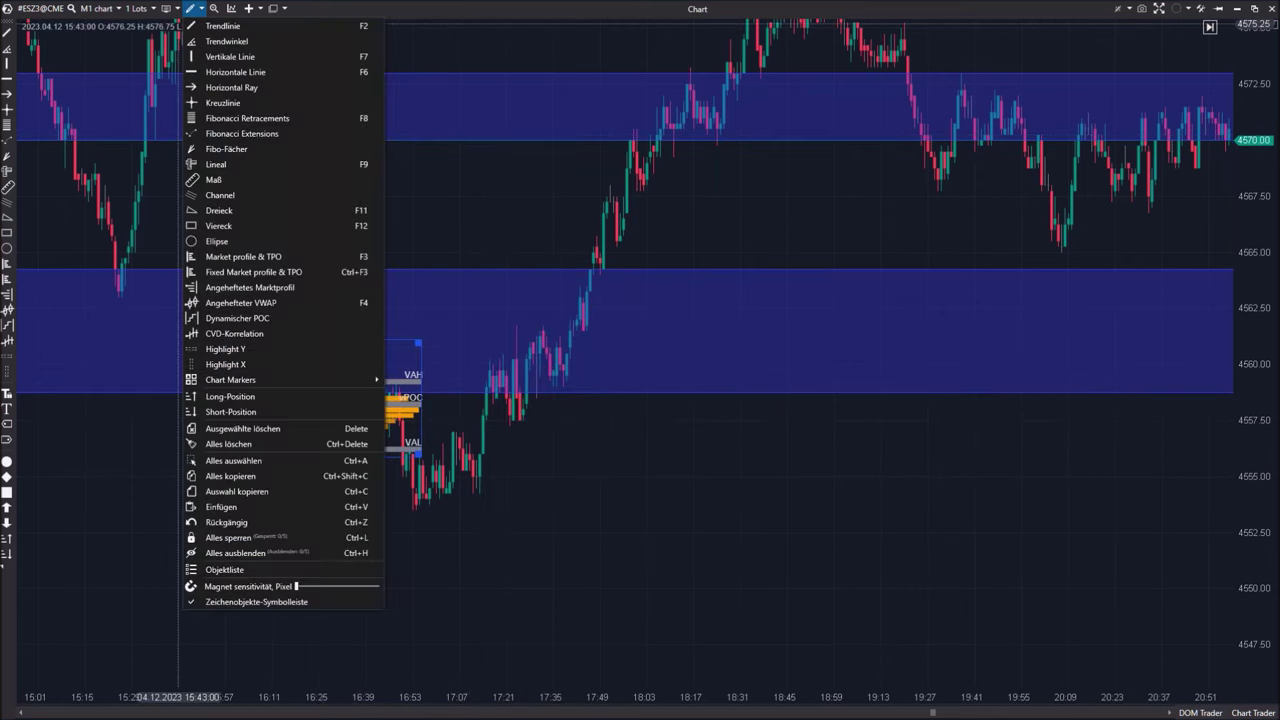
click(270, 74)
click(370, 409)
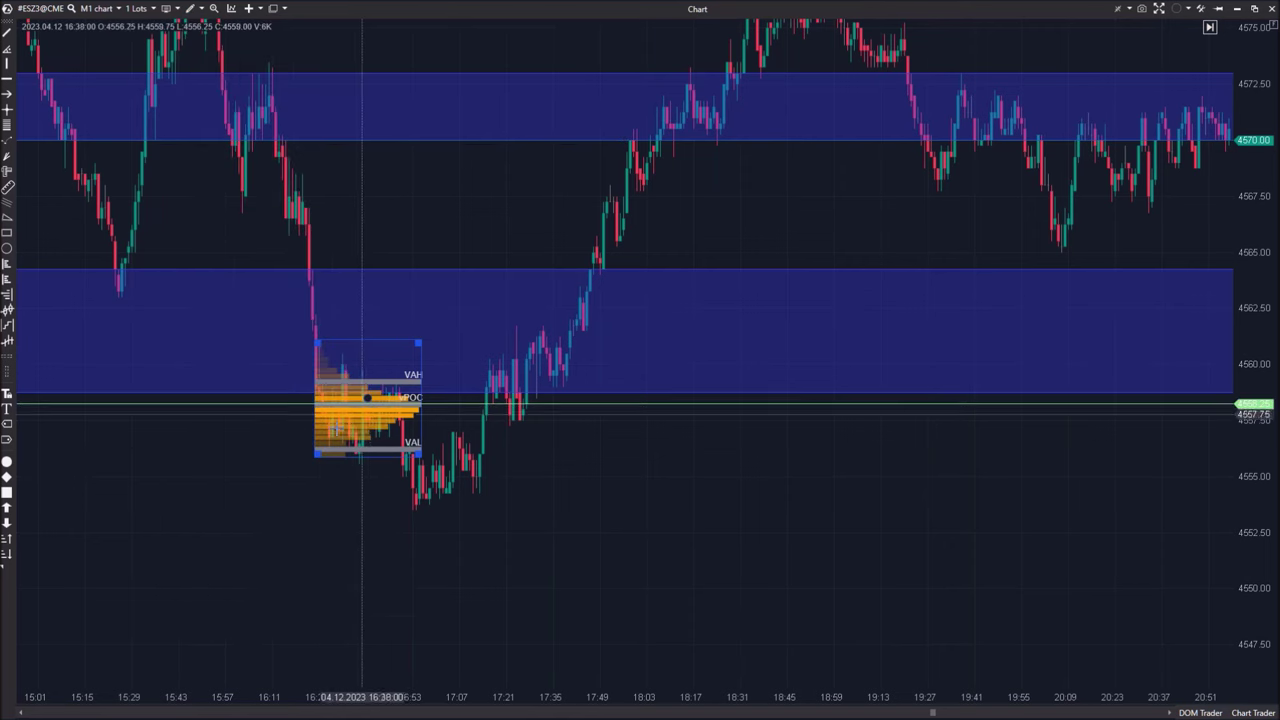
drag(314, 428, 397, 499)
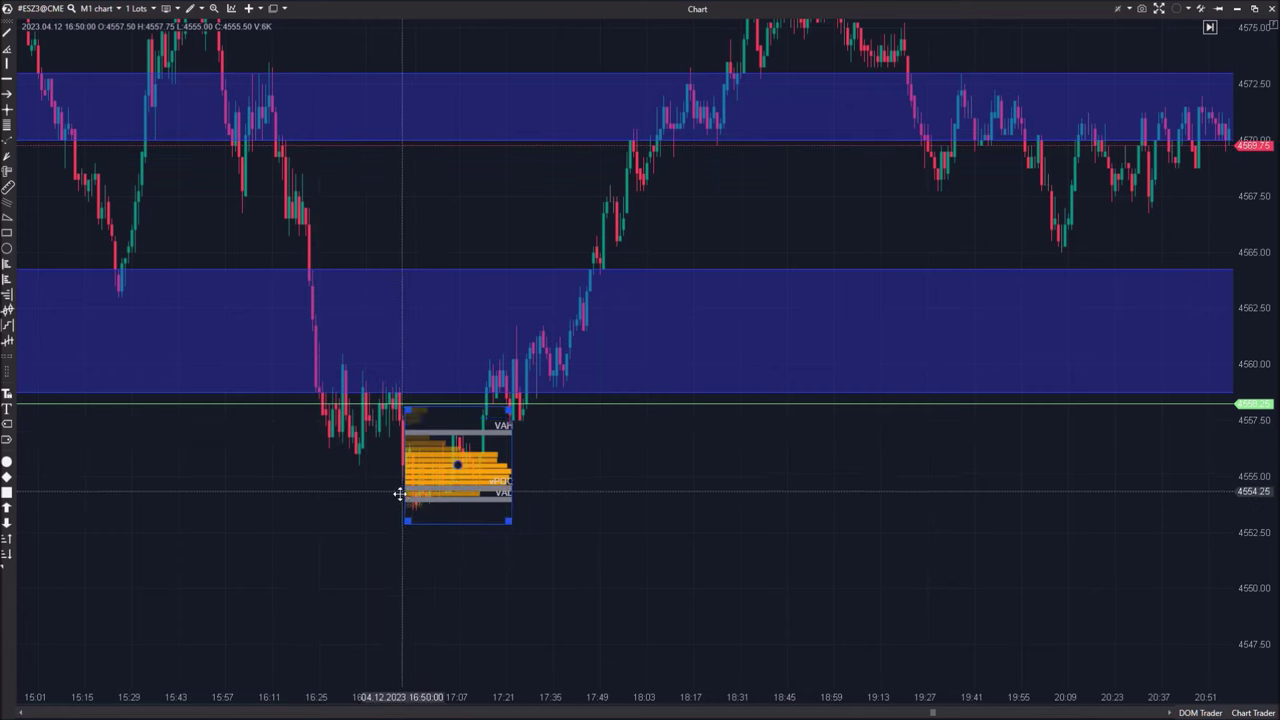
- Mark the lower cluster's vPOC with a horizontal line at about 4,555.25 and move the profile onto the rebound, starting about 17:16
click(190, 8)
click(262, 74)
click(470, 470)
drag(396, 463, 486, 357)
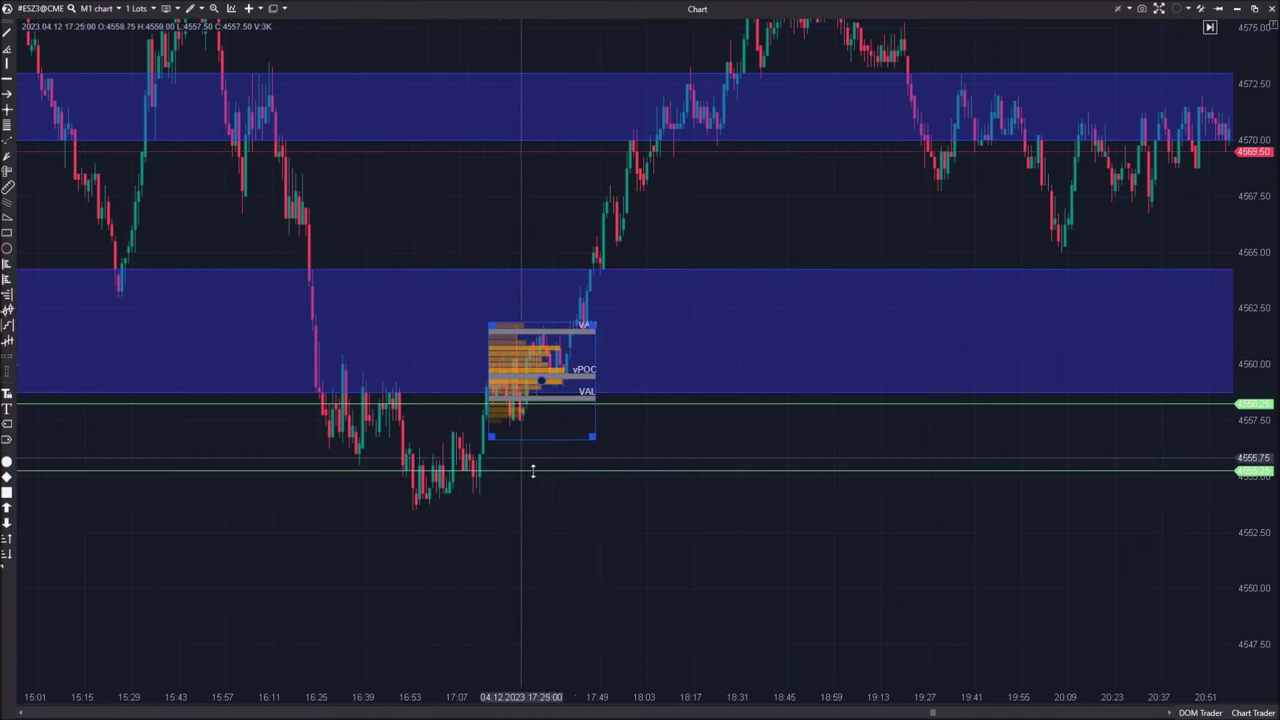
- Mark the moved profile's vPOC with a horizontal line at about 4,559.50
click(192, 8)
click(235, 72)
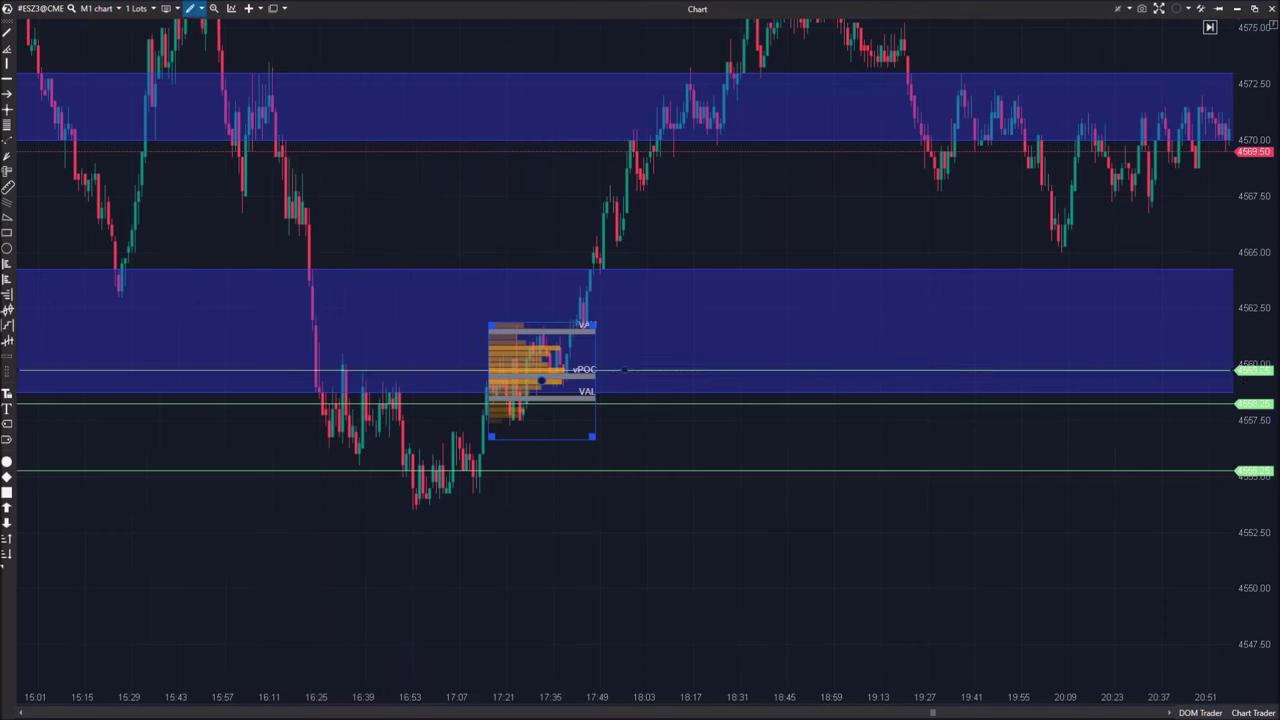
click(571, 376)
click(369, 405)
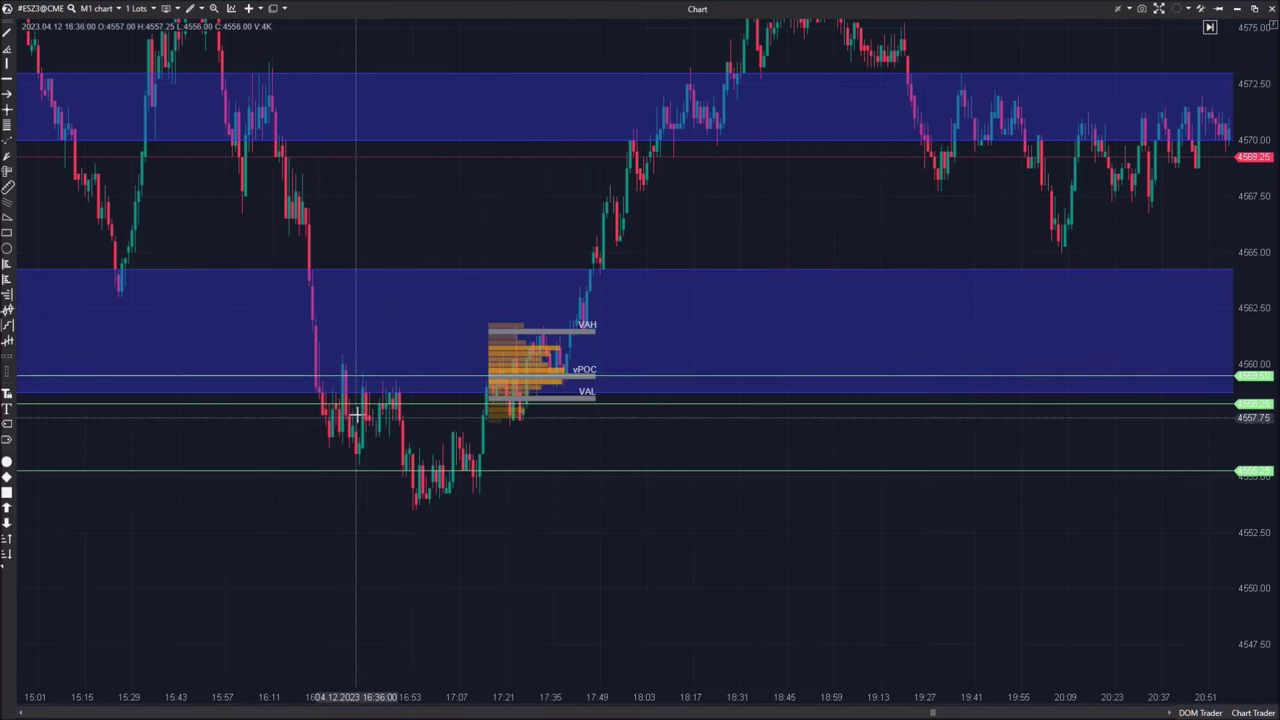
- Delete the 4 December market profile and move the lowest horizontal line down to about 4,552
click(491, 400)
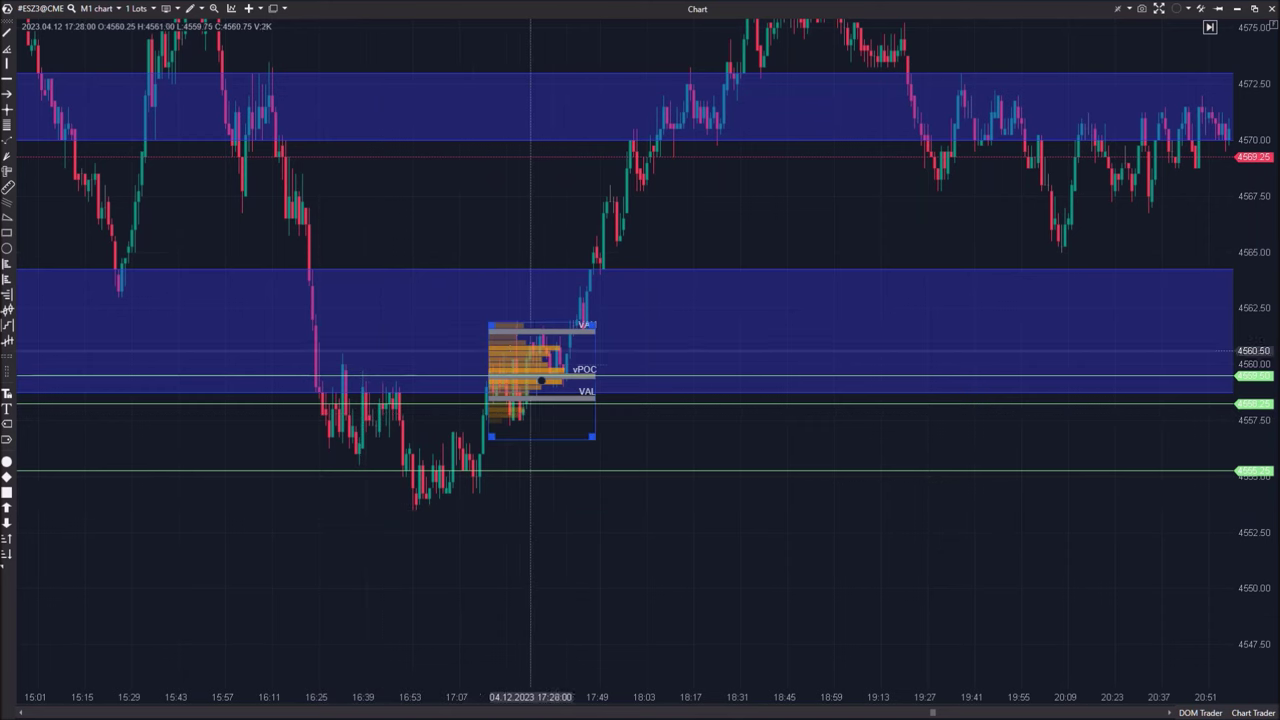
click(582, 581)
click(524, 356)
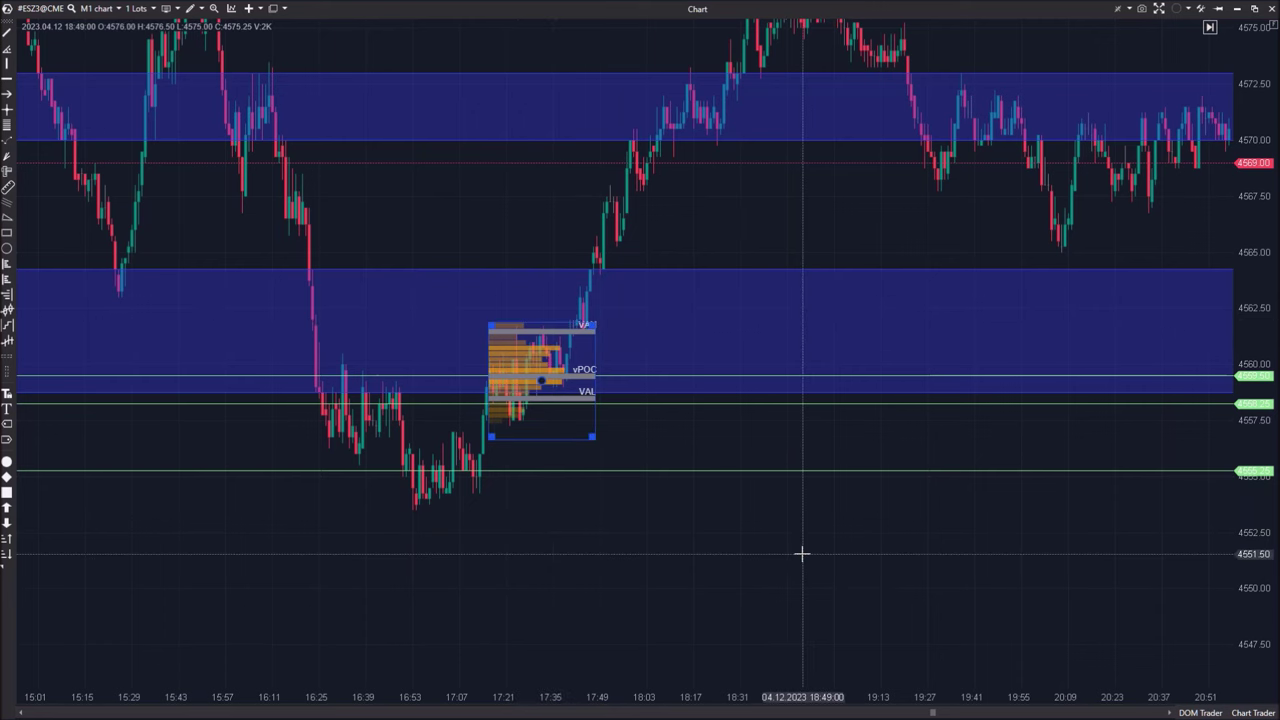
key(Delete)
drag(937, 470, 712, 543)
- Outline the latest 6 December consolidation with a rectangle from about 4,573 to 4,569, between about 17:28 and 18:00
drag(859, 419, 591, 546)
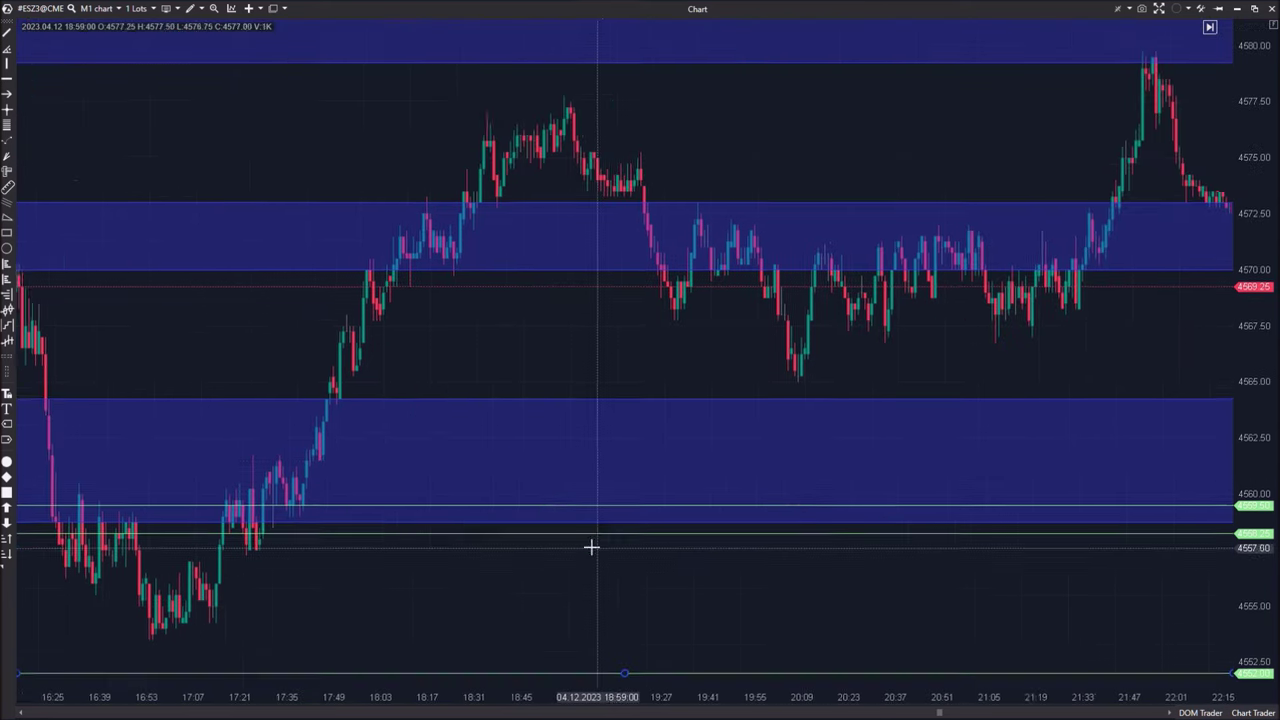
drag(996, 365, 606, 346)
drag(800, 330, 164, 237)
drag(1179, 311, 728, 247)
scroll(1178, 311, down, 10)
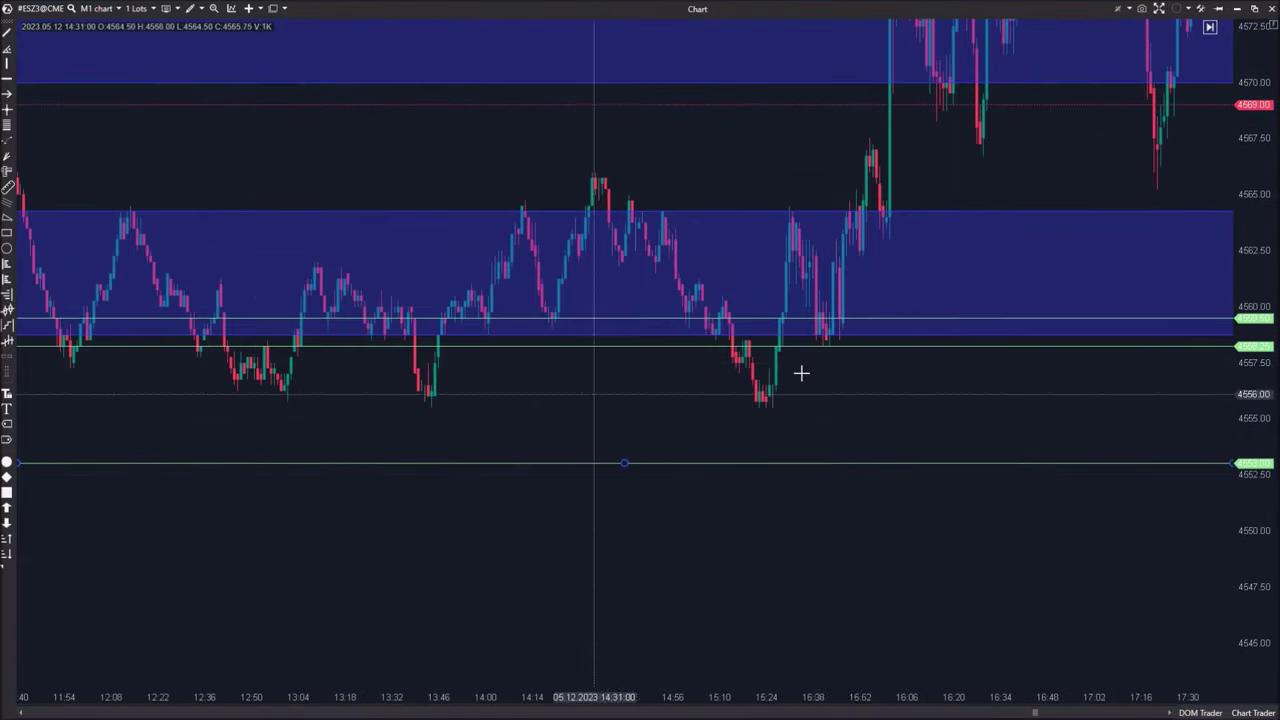
scroll(201, 437, down, 10)
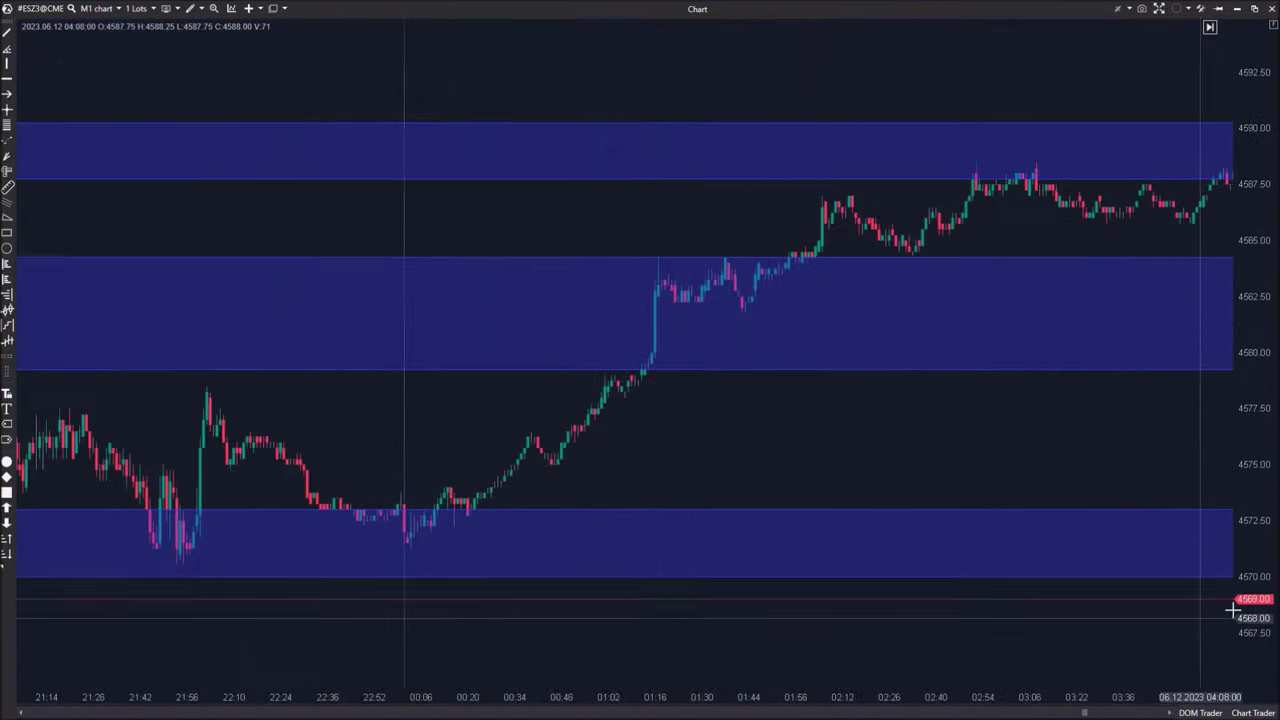
scroll(457, 621, down, 10)
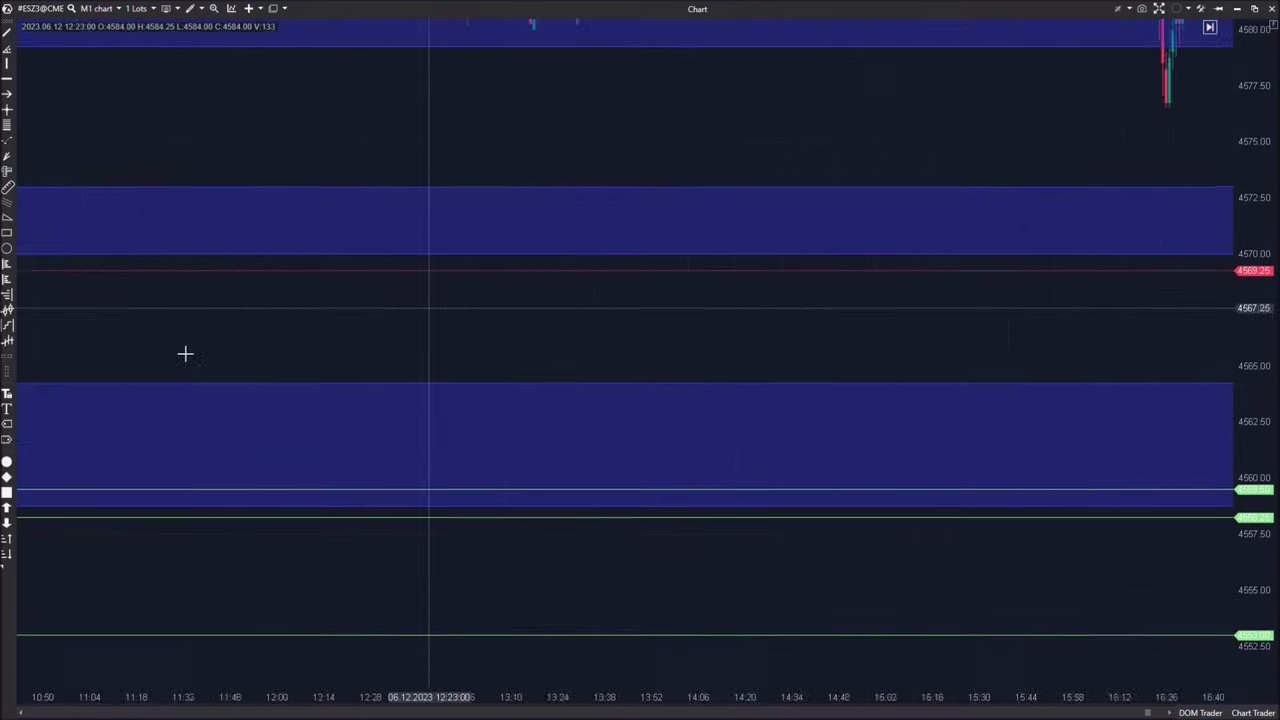
scroll(634, 193, down, 6)
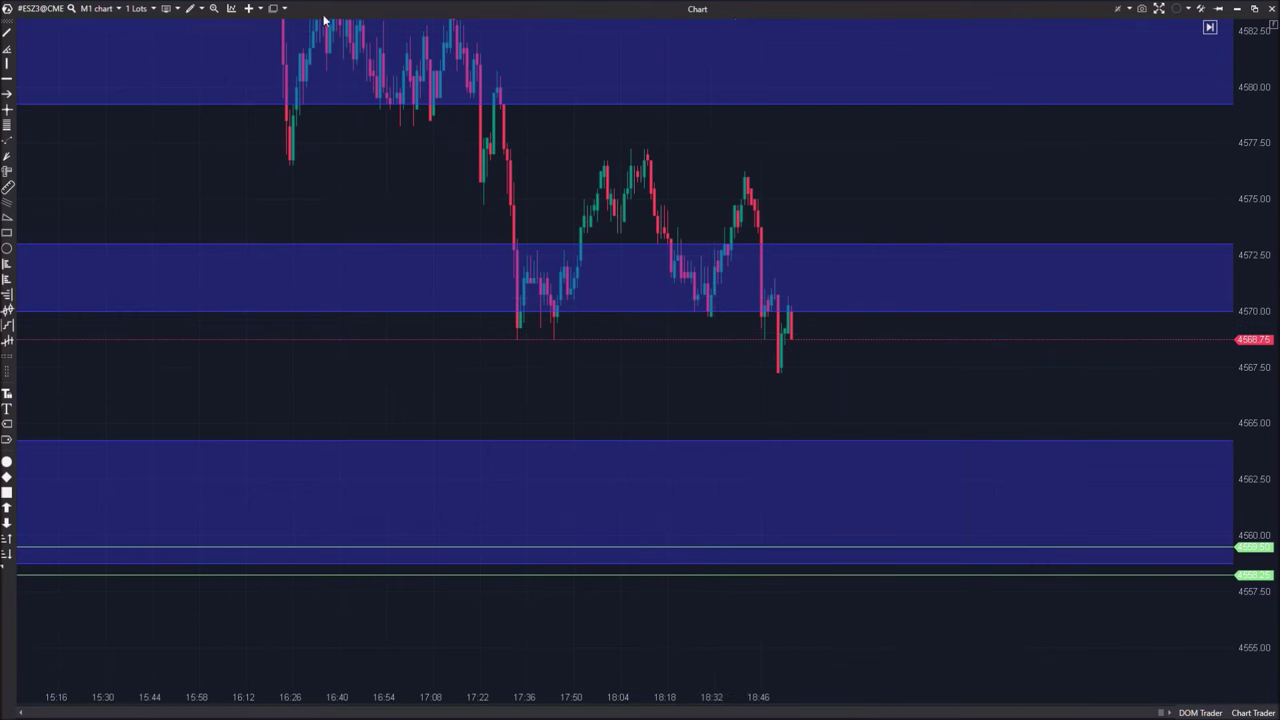
click(198, 10)
click(257, 229)
click(503, 271)
click(609, 333)
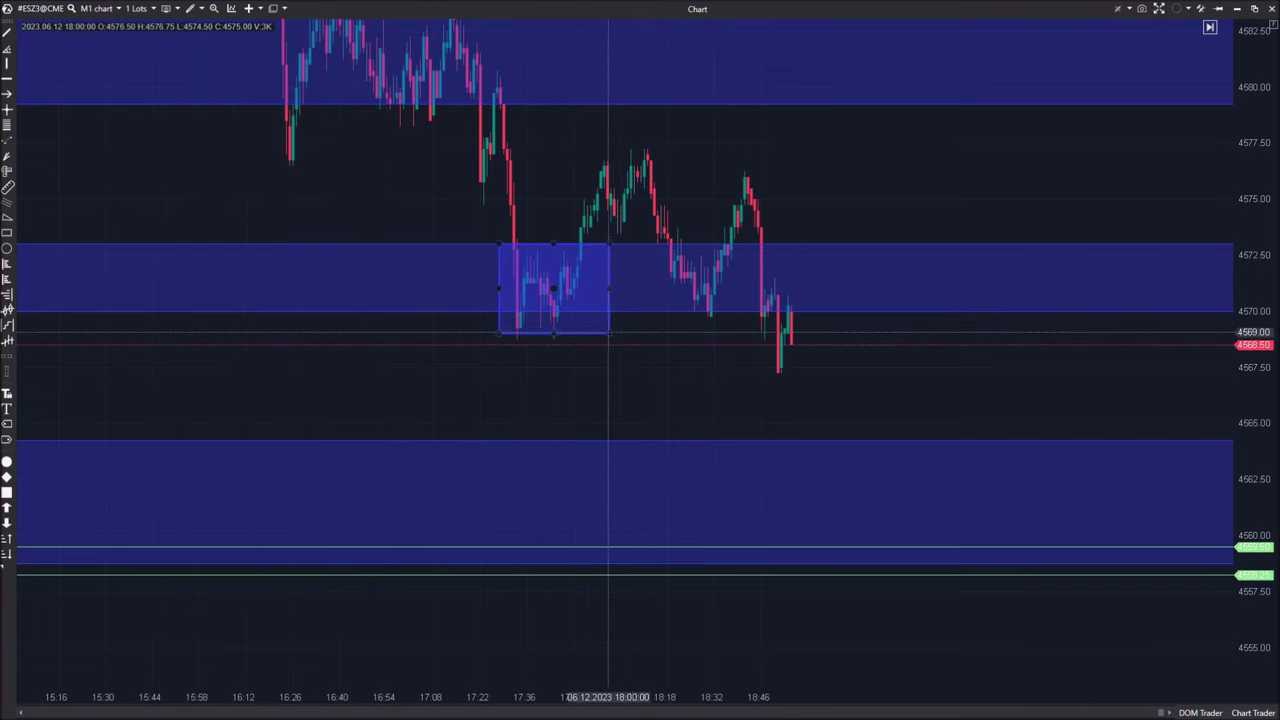
- Draw a rectangle over the following highs, about 4,577 to 4,574, and widen it to span about 17:40 to 19:02
click(197, 8)
click(232, 226)
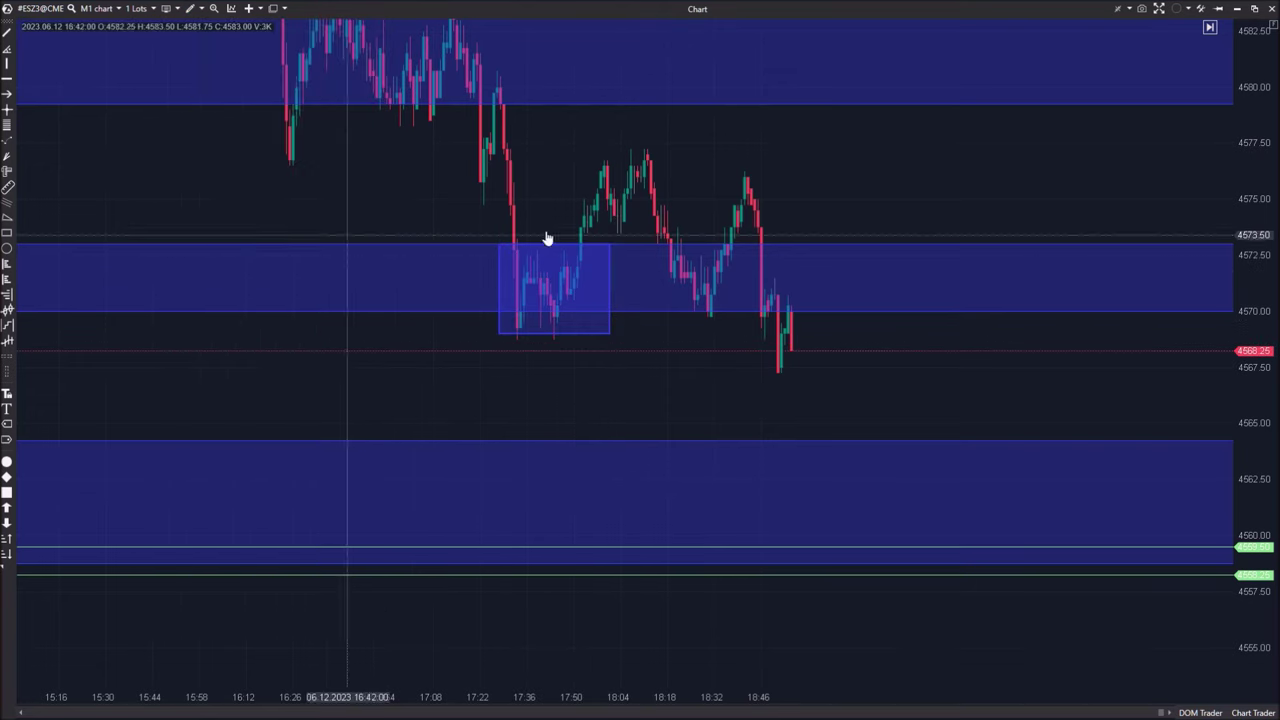
click(674, 221)
click(582, 155)
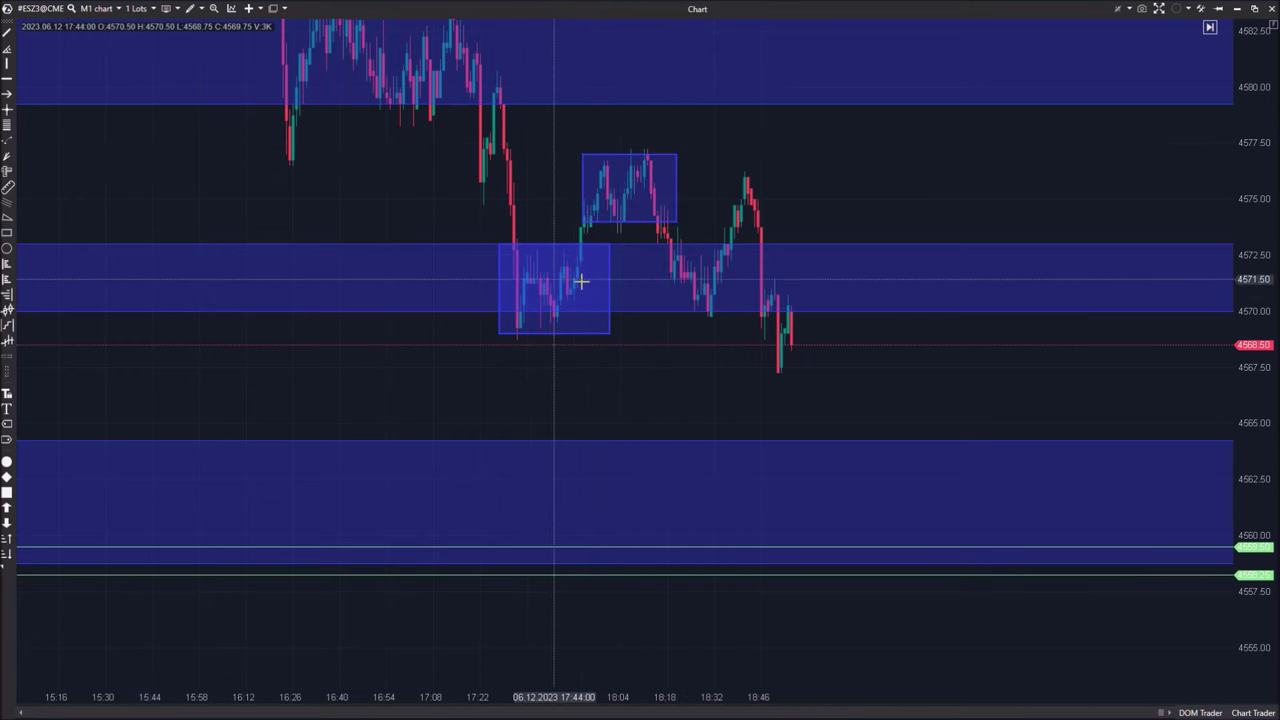
drag(677, 187, 814, 194)
drag(673, 187, 535, 187)
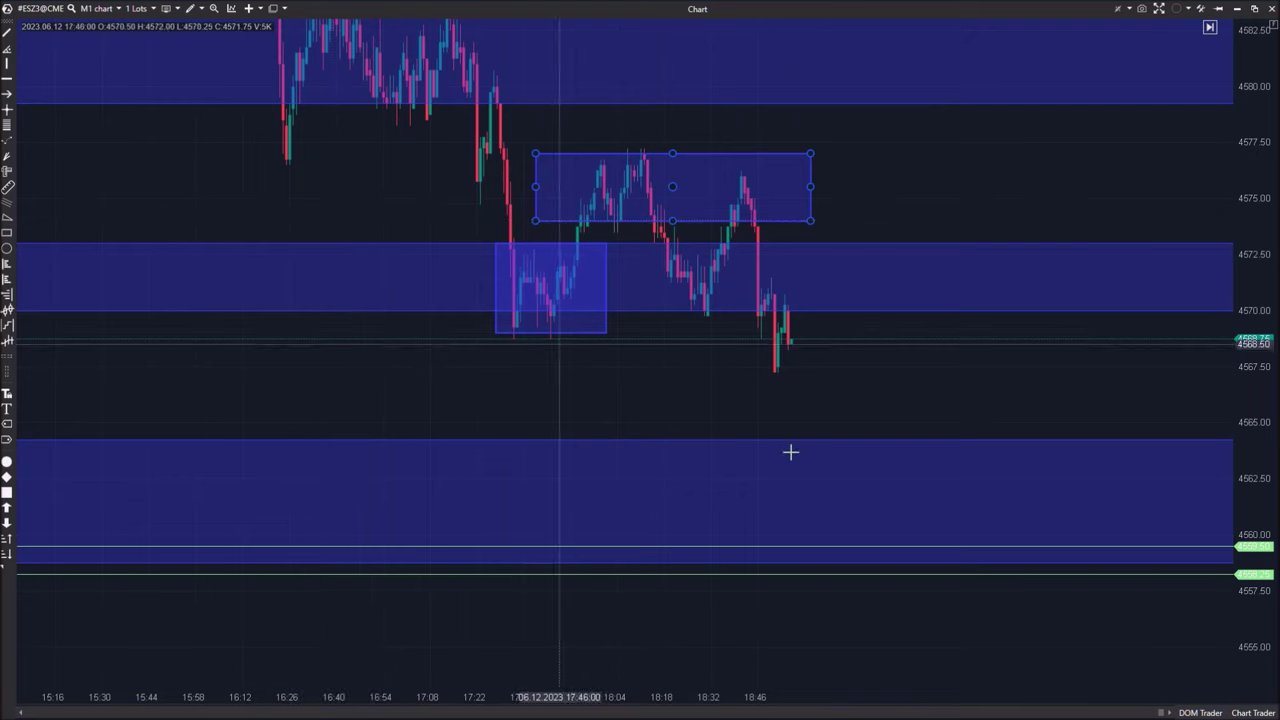
- Move the wide rectangle down onto the lower consolidation, spanning about 4,572.50 to 4,569.50
drag(543, 366, 682, 471)
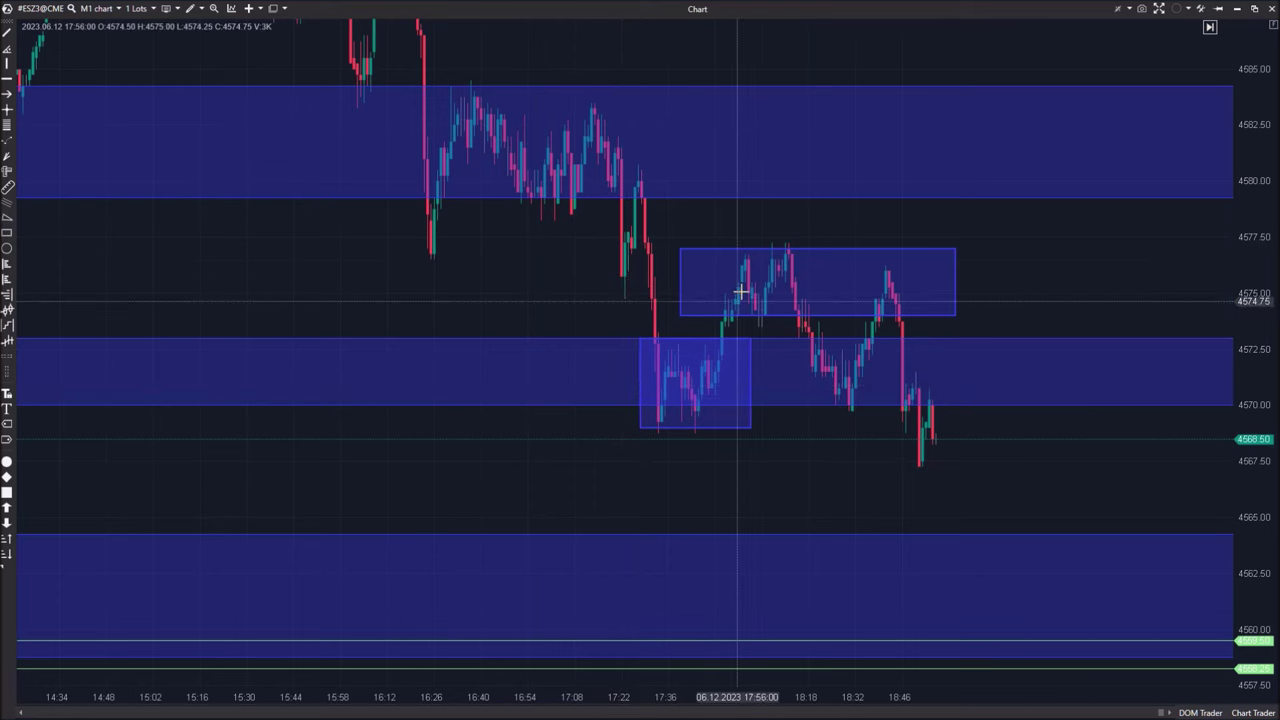
click(684, 251)
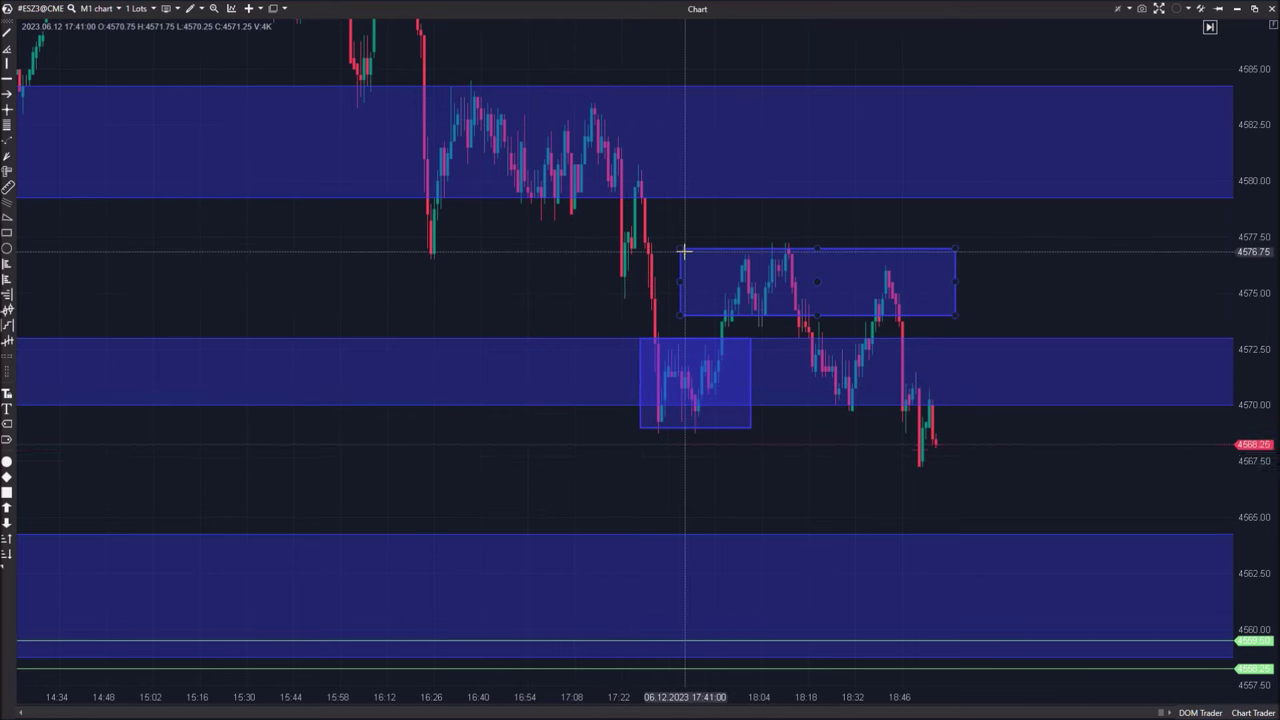
drag(696, 252, 602, 352)
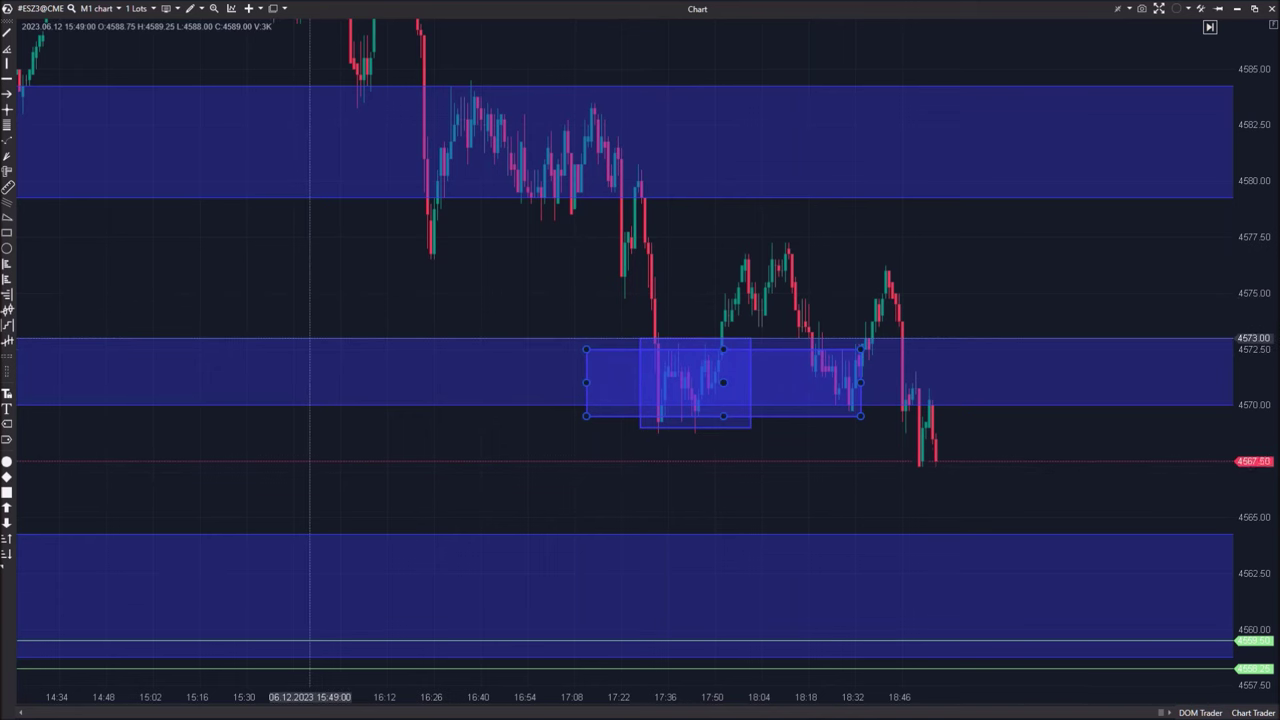
click(570, 540)
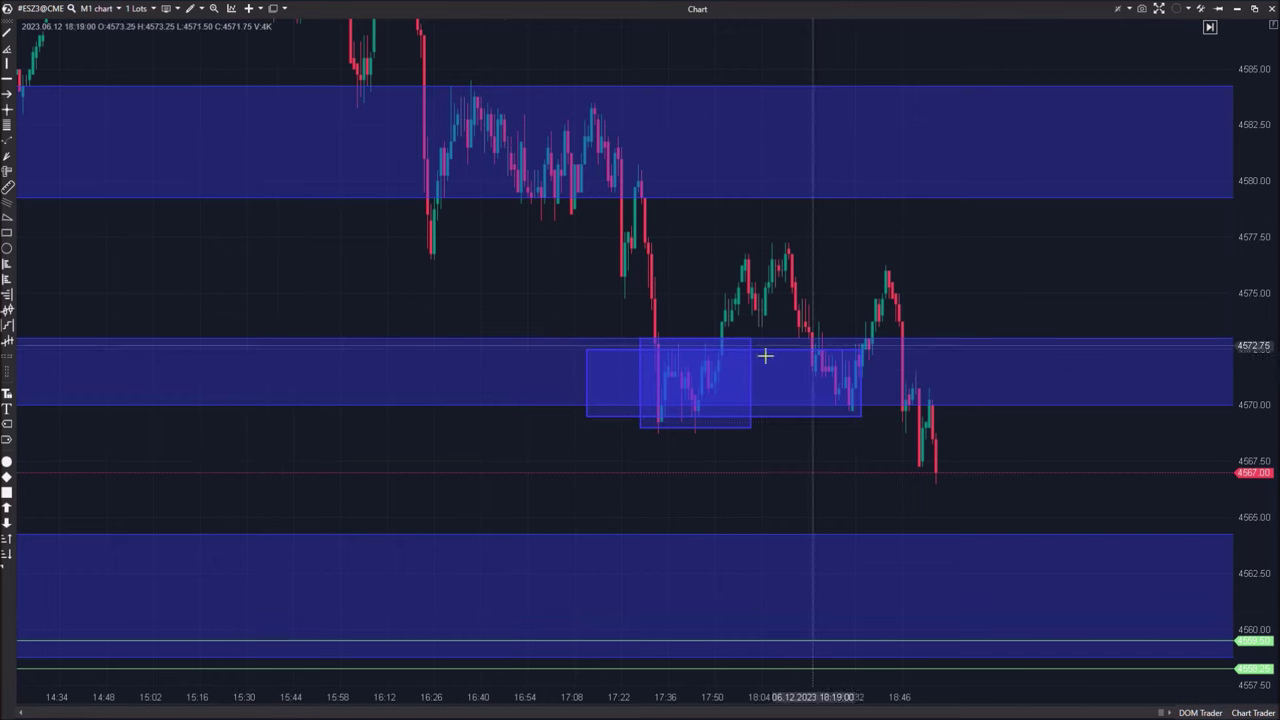
- Move the narrower rectangle onto the highs, about 4,577.50 to 4,573.50, and extend its end past the latest candle to about 19:14
click(701, 340)
drag(678, 340, 757, 347)
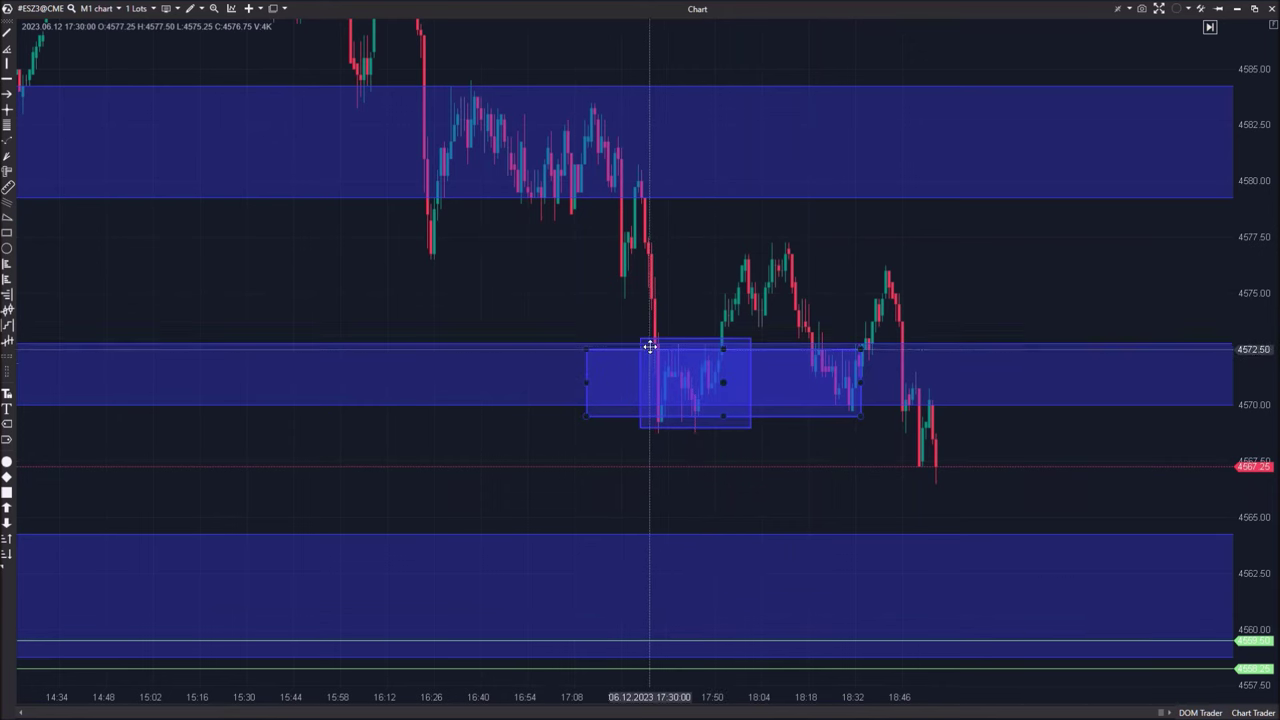
drag(643, 342, 771, 238)
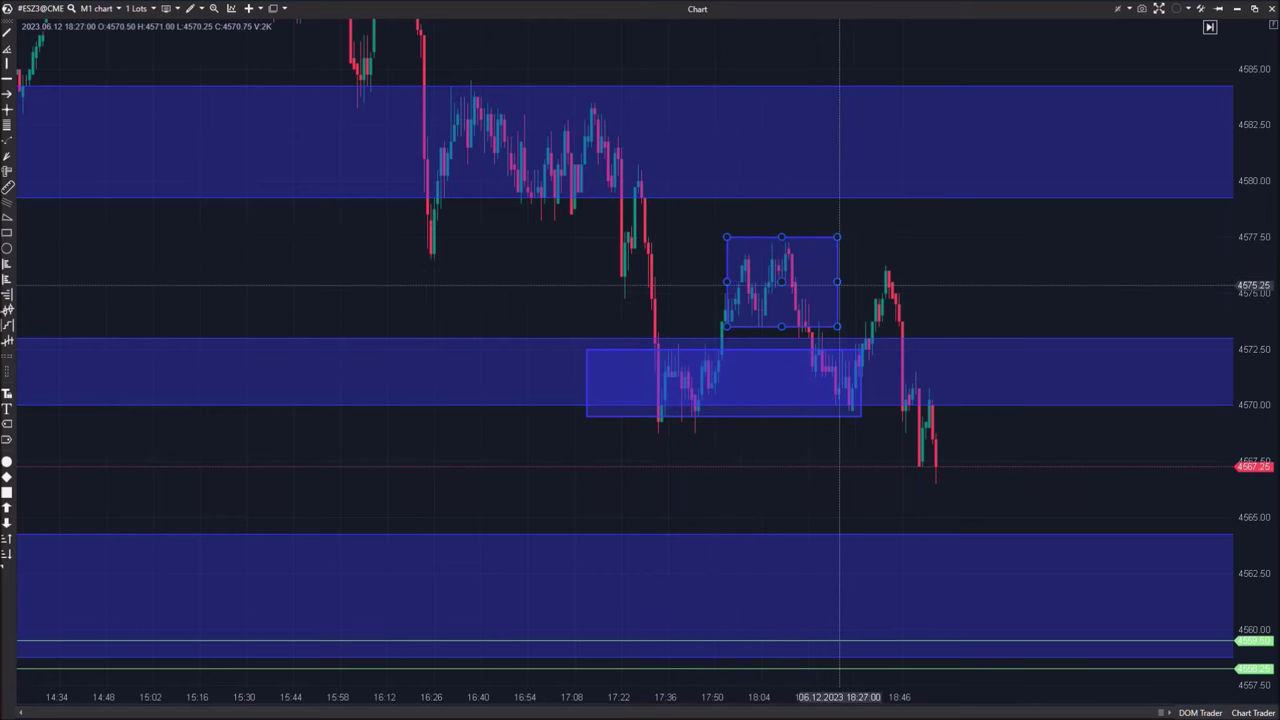
drag(838, 281, 998, 281)
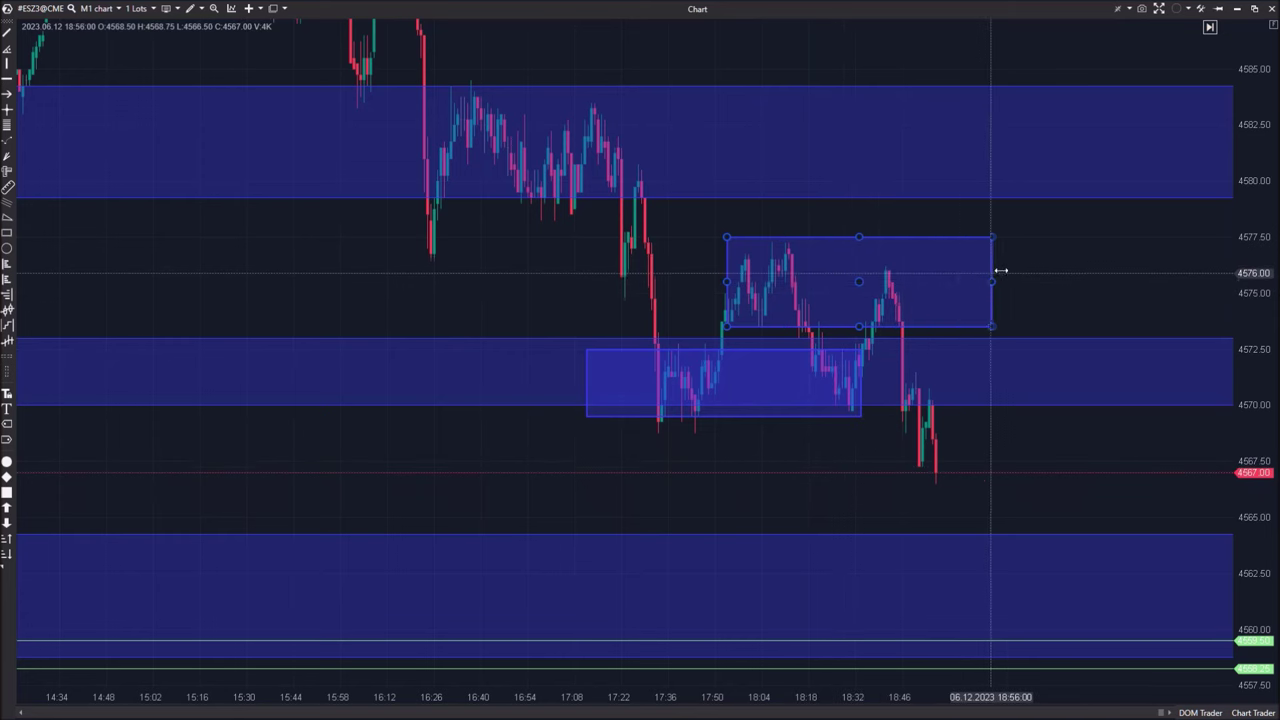
- Draw a market profile across both 6 December rectangles, starting at about 17:44 and covering the swings up to the latest candles
click(196, 9)
click(197, 9)
click(197, 9)
click(240, 261)
mouse_move(689, 214)
mouse_down()
mouse_move(949, 357)
mouse_move(930, 395)
mouse_move(1020, 371)
mouse_move(985, 420)
mouse_up()
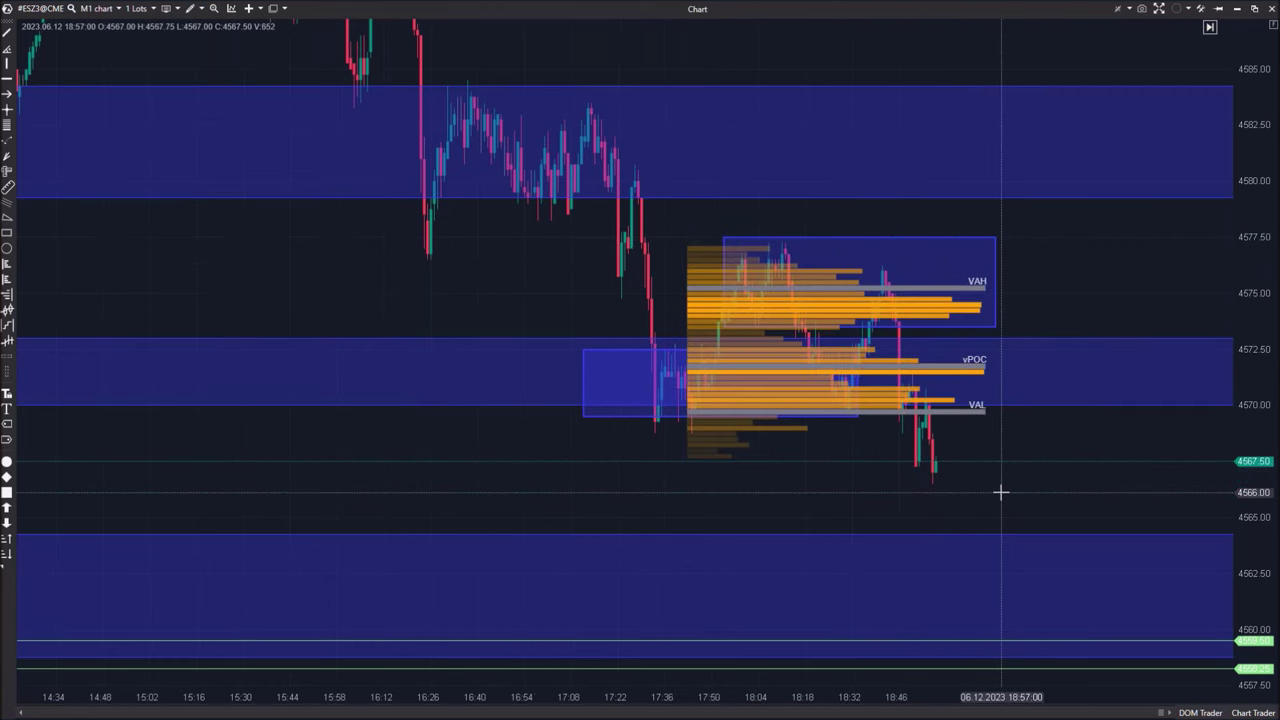
- Shift the profile's start to about 17:51 and shorten it to end at about 18:21, covering only the first highs
drag(679, 240, 711, 249)
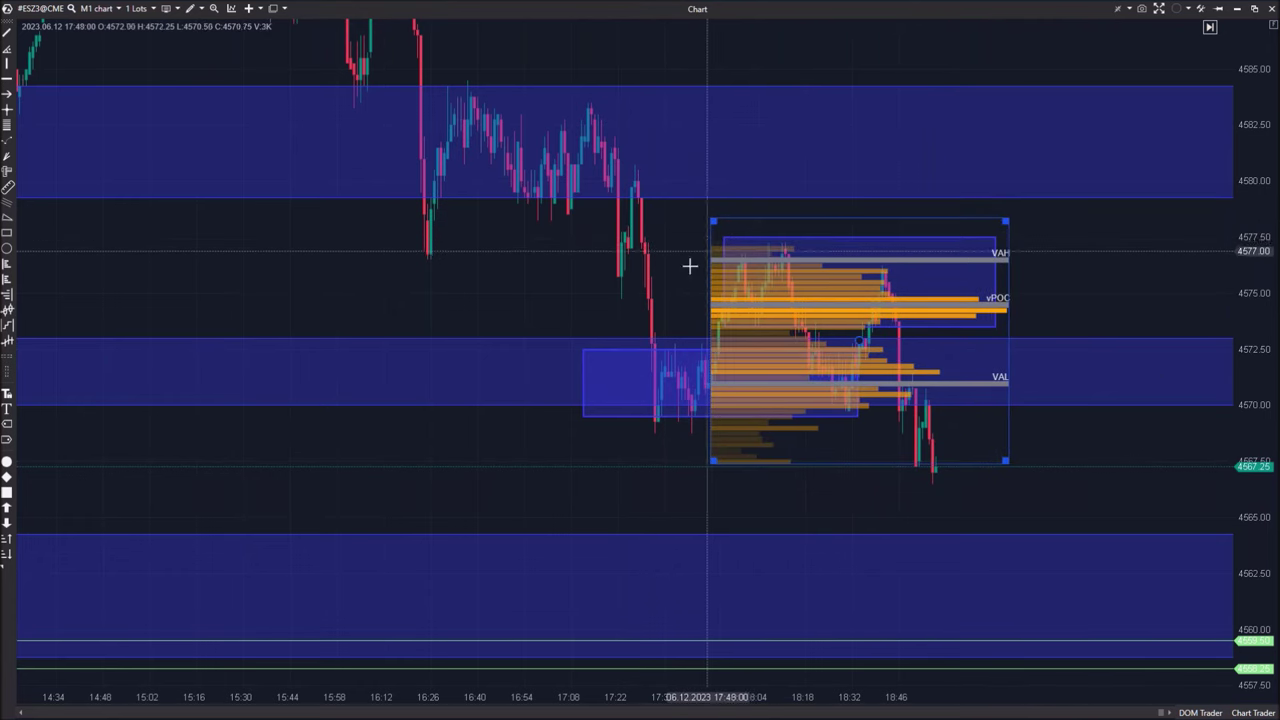
drag(1006, 462, 1029, 512)
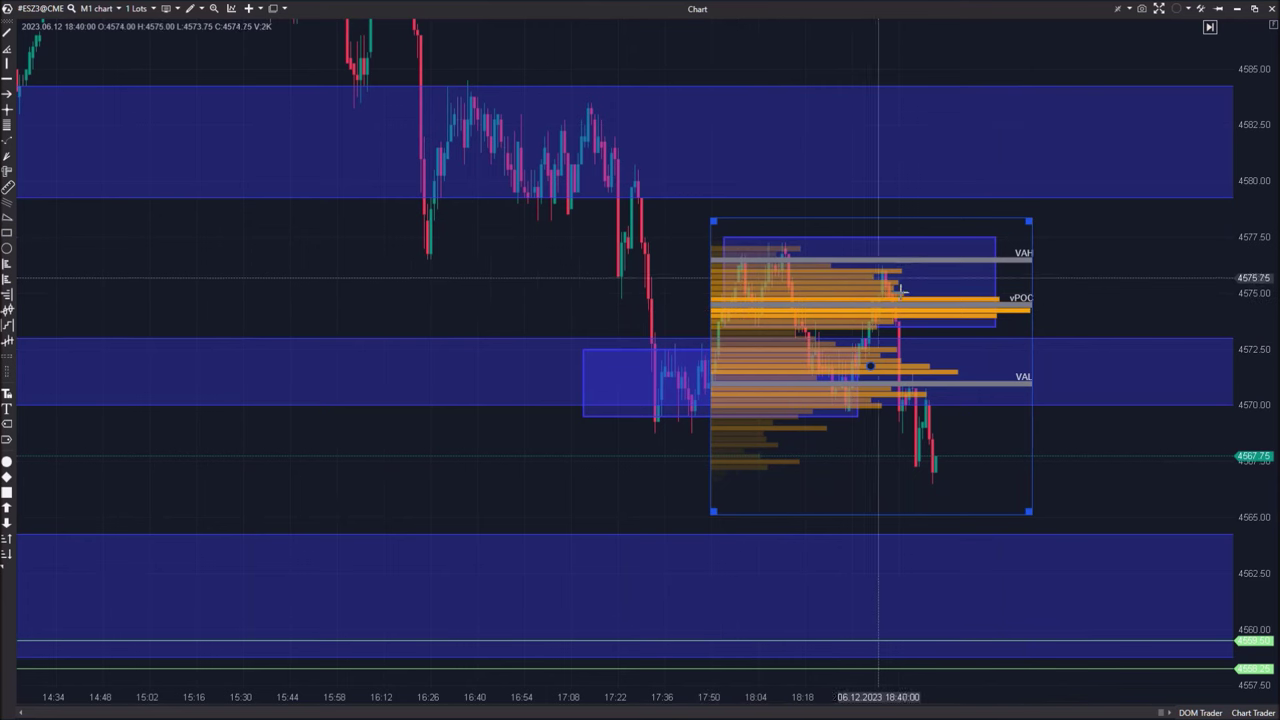
drag(1029, 512, 812, 500)
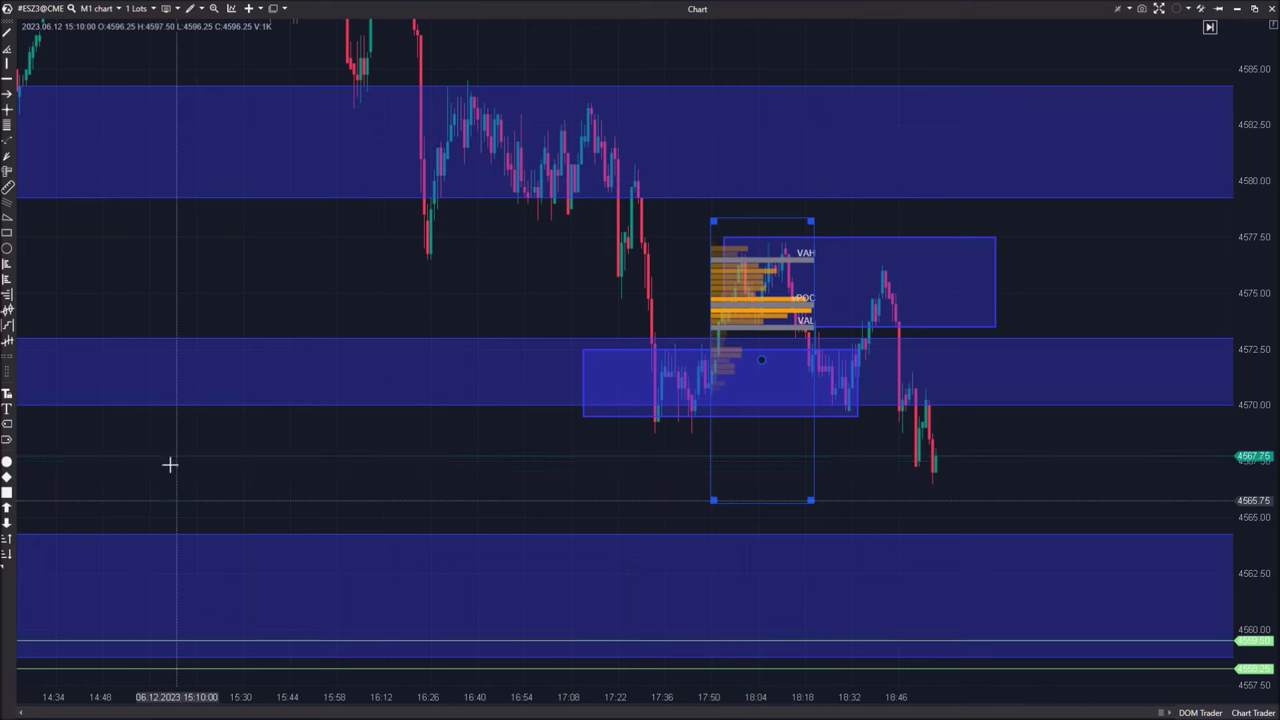
- Restore the M1 chart to a smaller window and place the daily chart window beside it
drag(868, 14, 384, 179)
click(644, 131)
drag(645, 129, 835, 199)
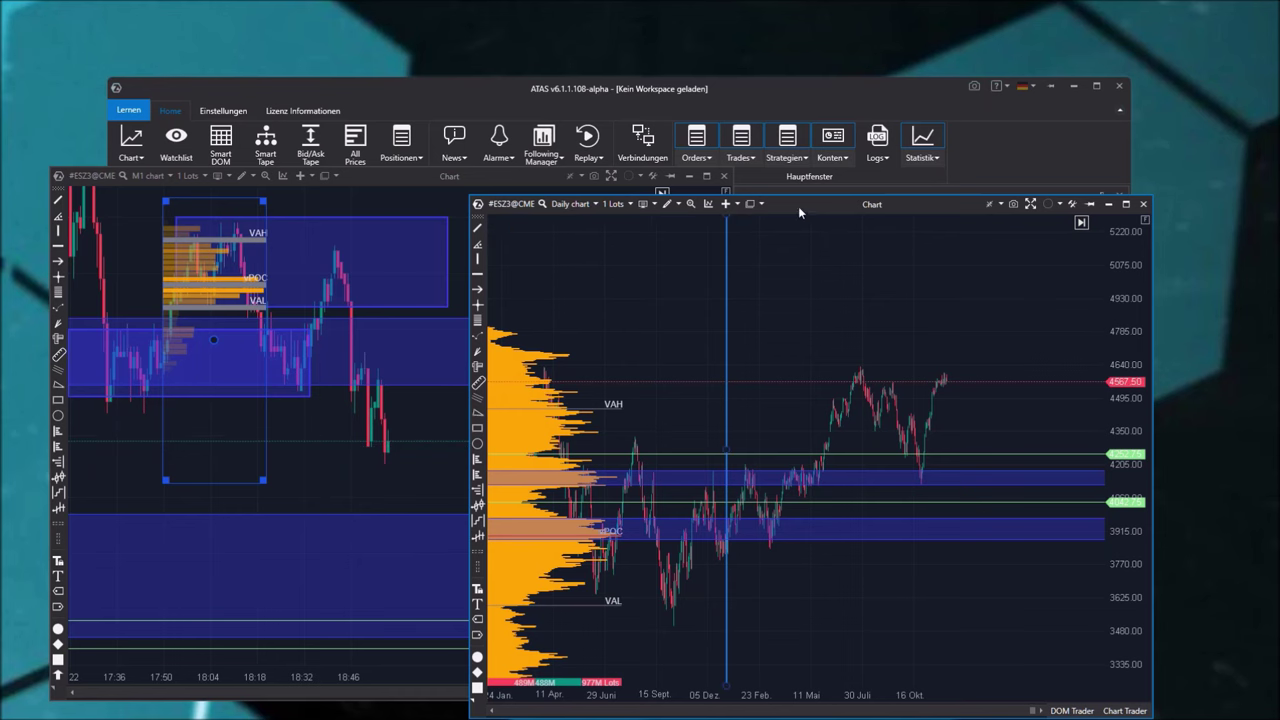
drag(788, 208, 868, 185)
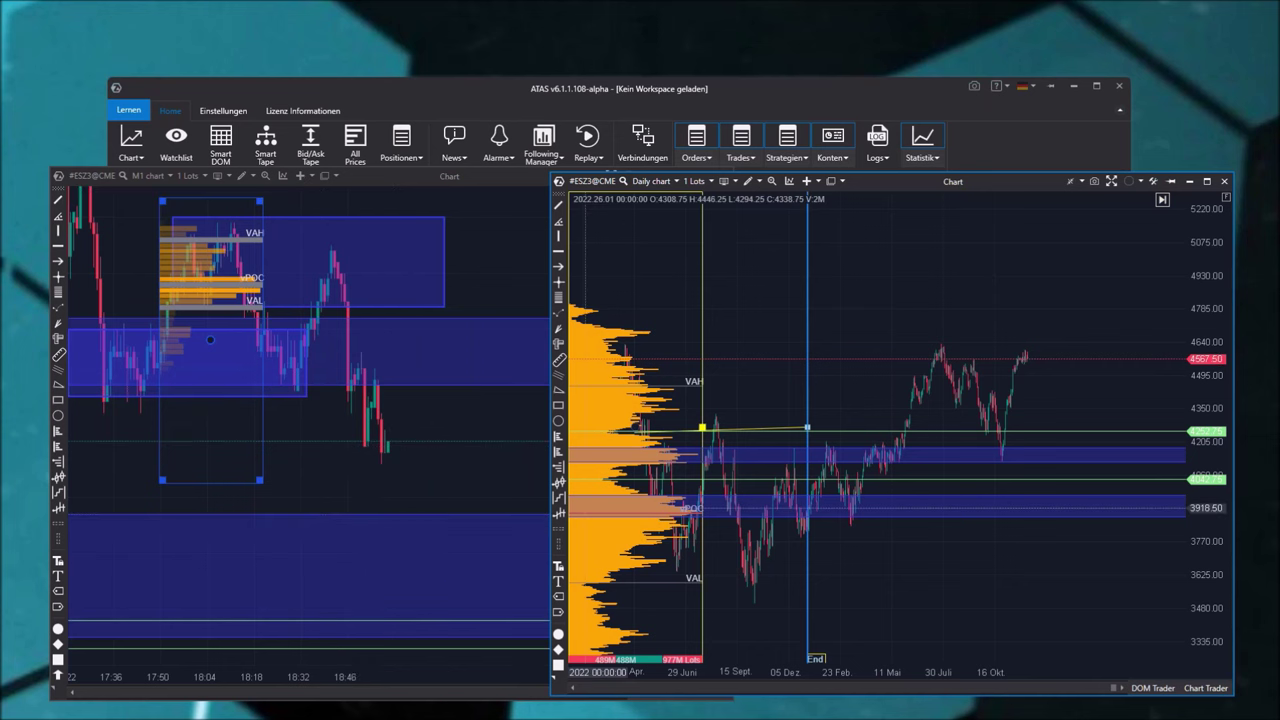
- Add a Fibonacci retracement to the M1 chart across the gap between the two highlighted zones, from 4,564.25 to 4,570.00
click(426, 529)
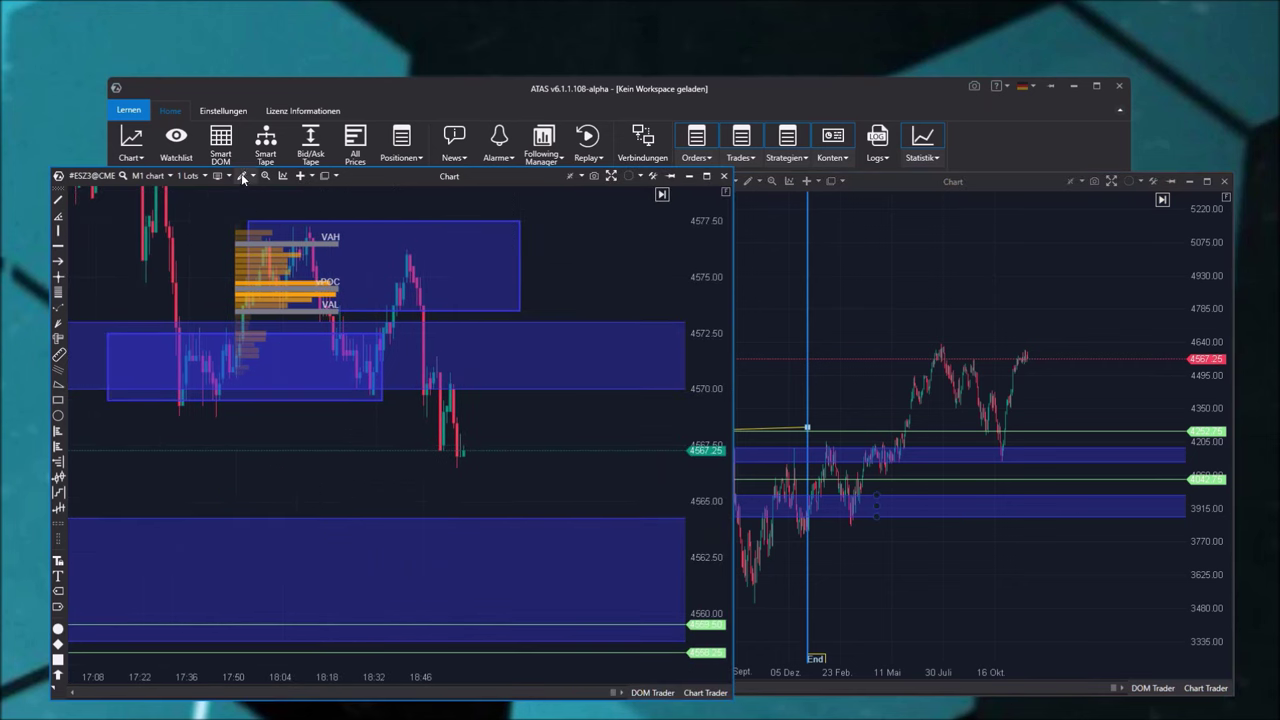
click(239, 177)
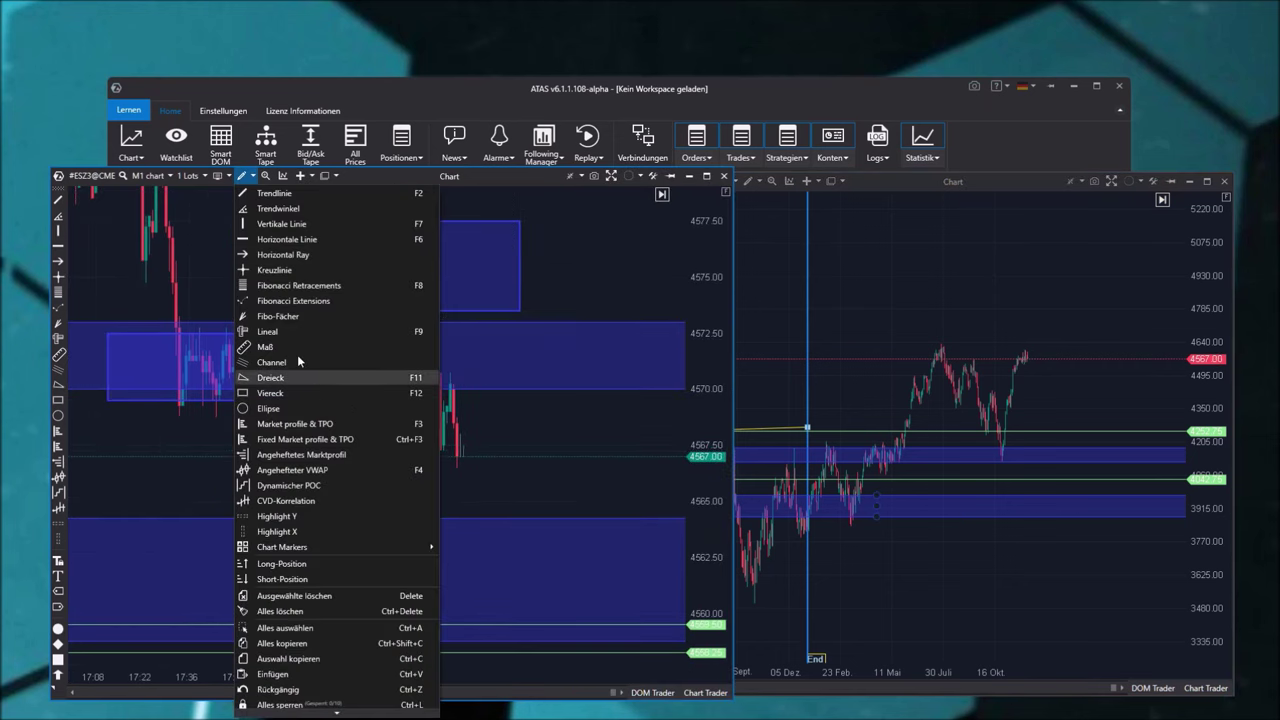
click(306, 285)
click(531, 388)
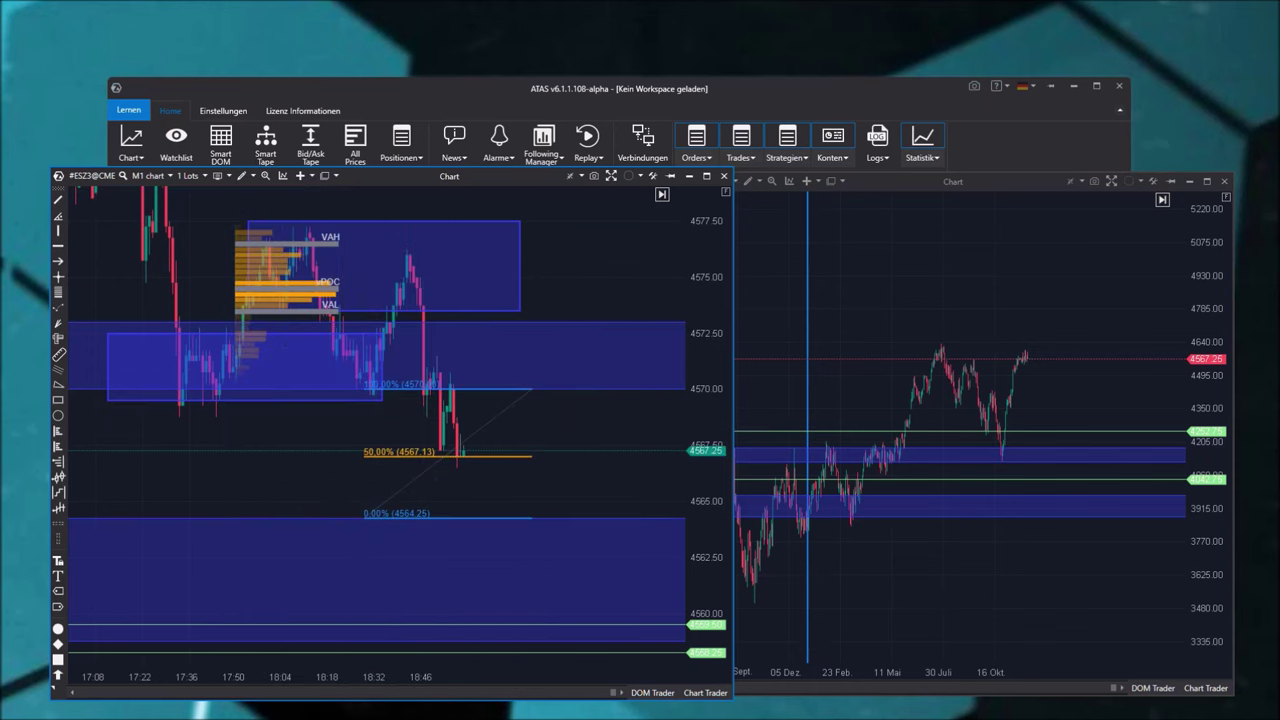
- Examine the M1 price action of the recent sessions against the highlighted zones, horizontal lines and the Fibonacci retracement
drag(577, 257, 377, 271)
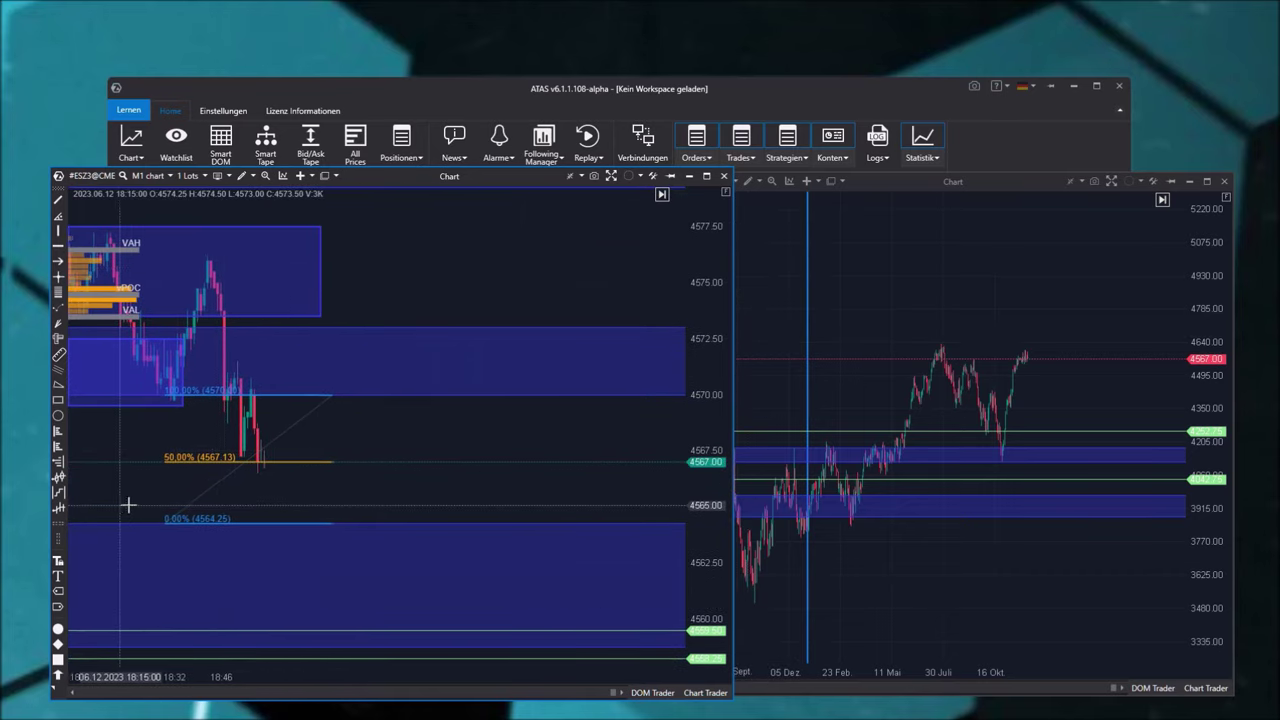
drag(128, 505, 280, 452)
drag(137, 678, 327, 692)
scroll(327, 692, down, 5)
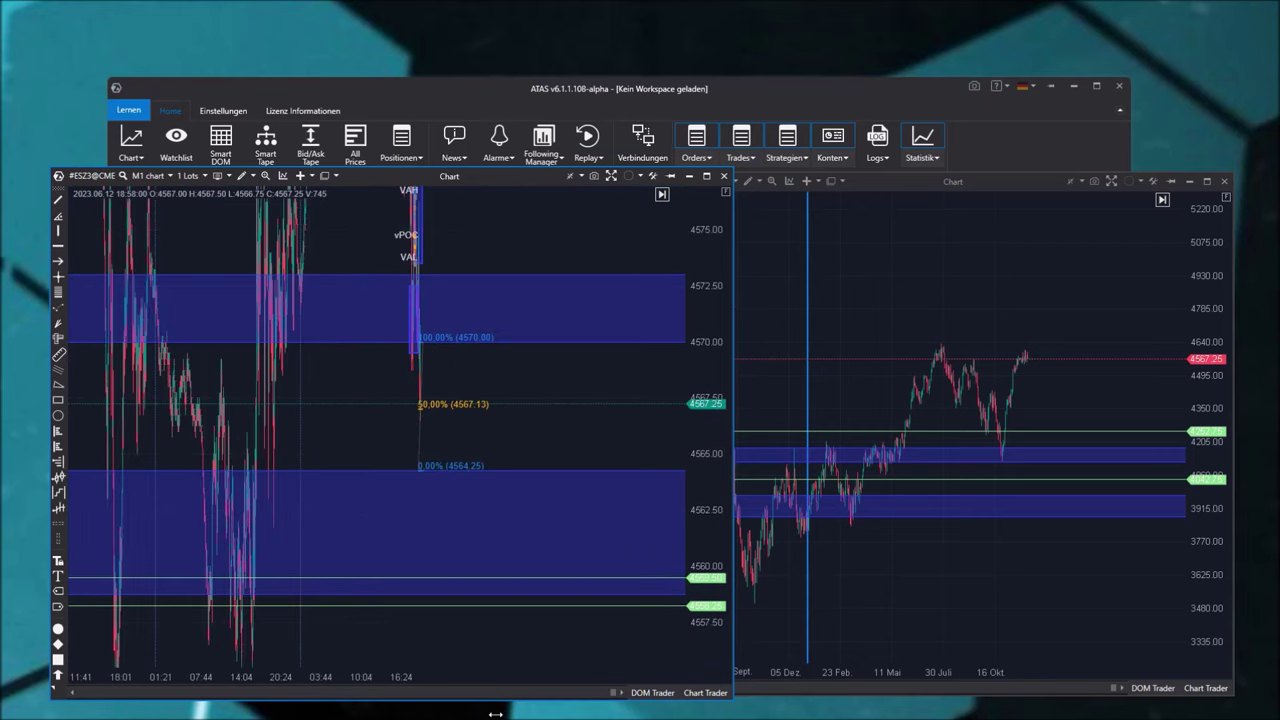
drag(336, 432, 557, 309)
drag(700, 355, 700, 446)
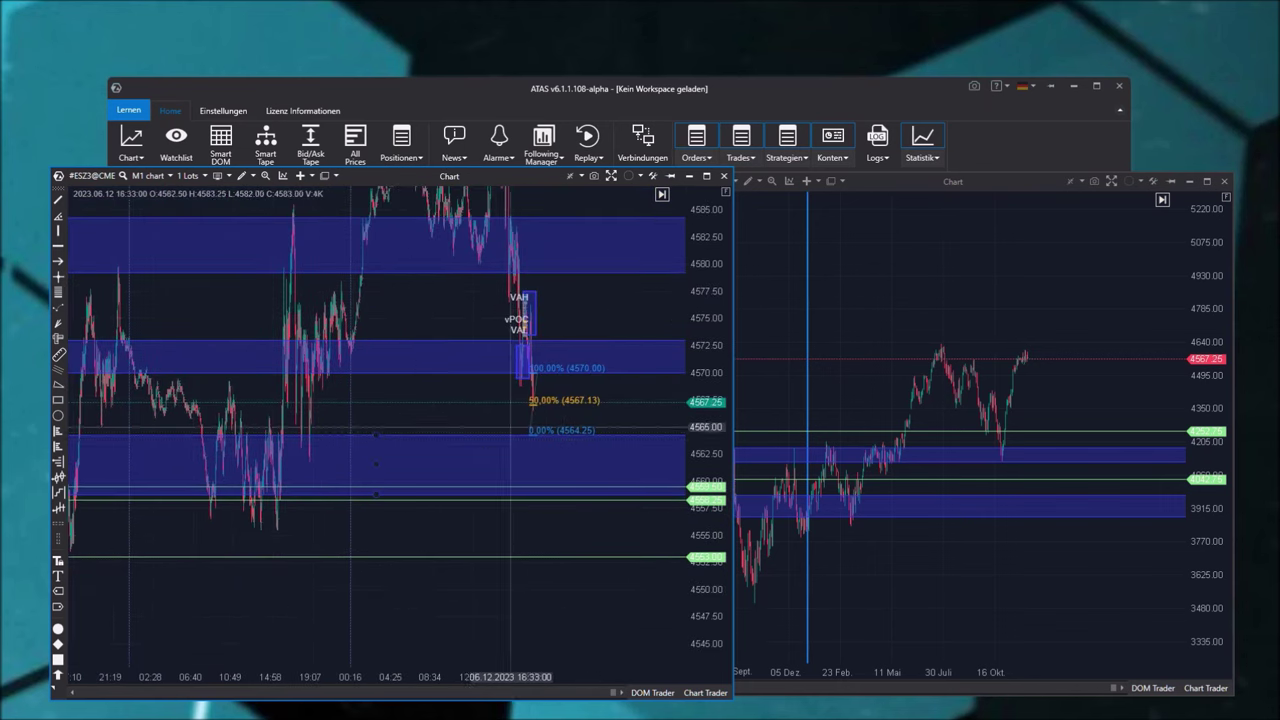
drag(465, 425, 421, 437)
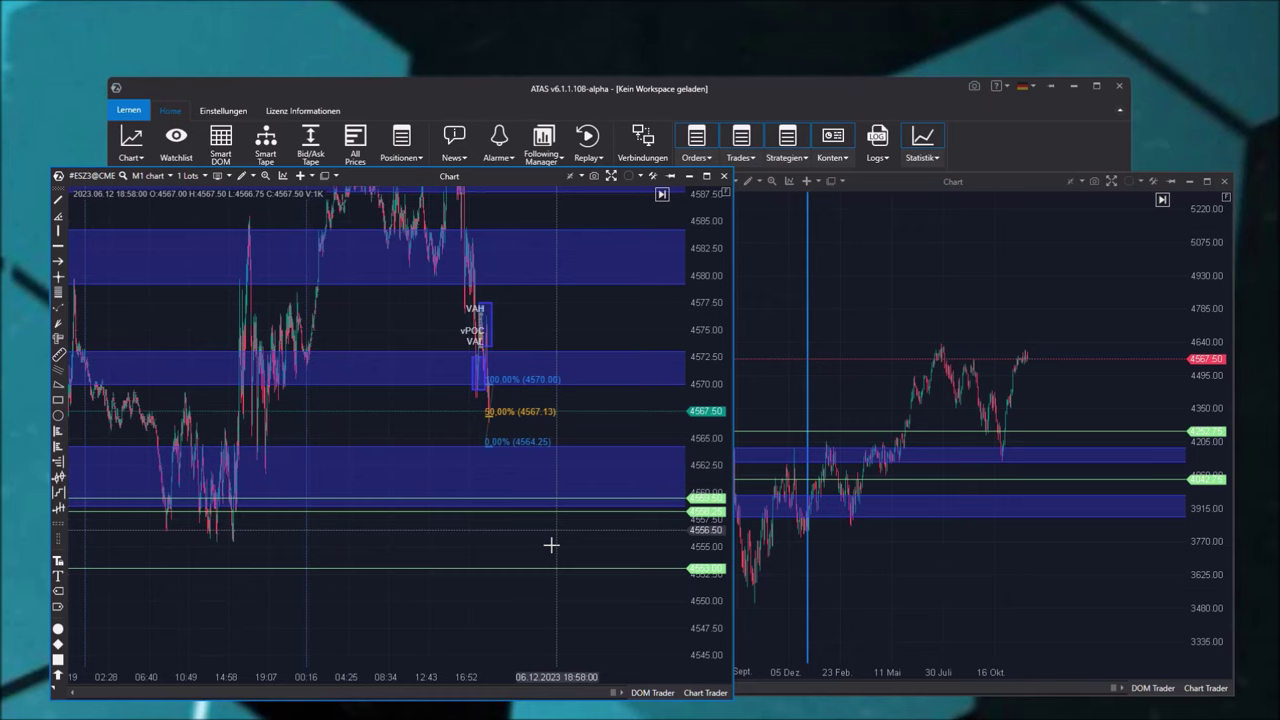
drag(540, 612, 457, 628)
drag(457, 676, 217, 656)
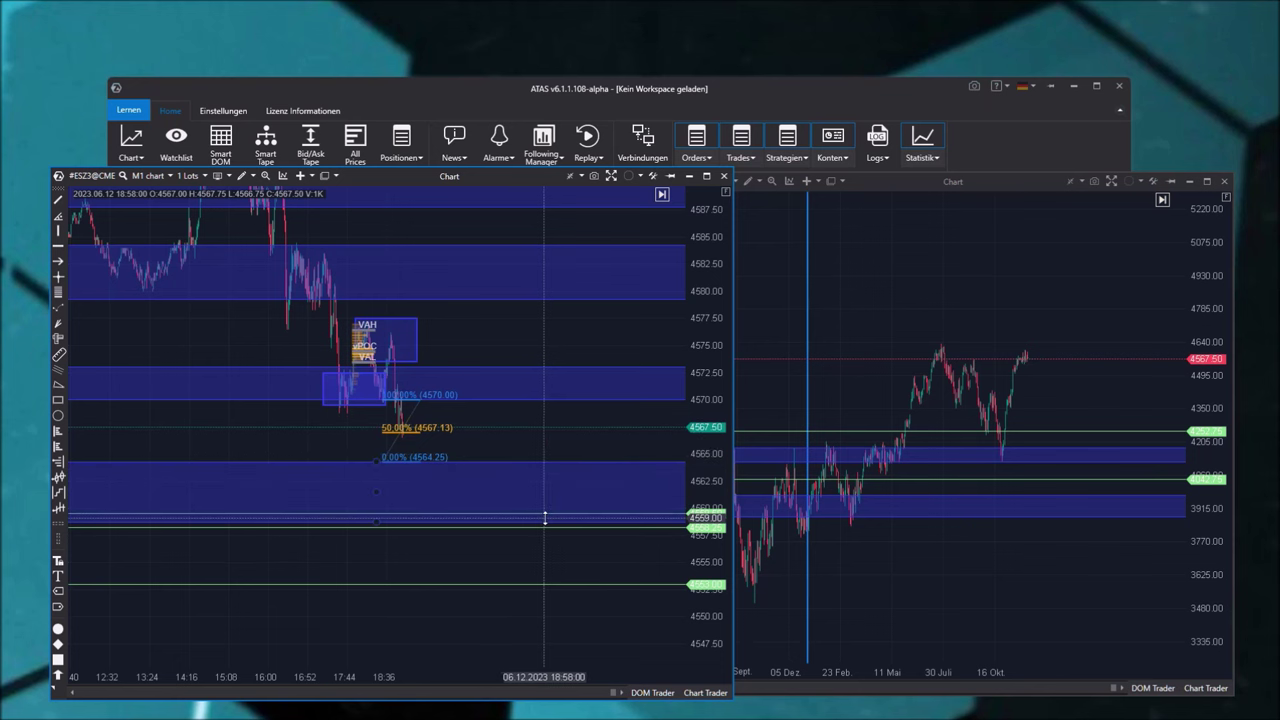
- Review the M1 price action from 4 to 6 December against the zones and green lines, then the latest decline in closer detail
drag(262, 516, 1048, 408)
drag(186, 529, 655, 508)
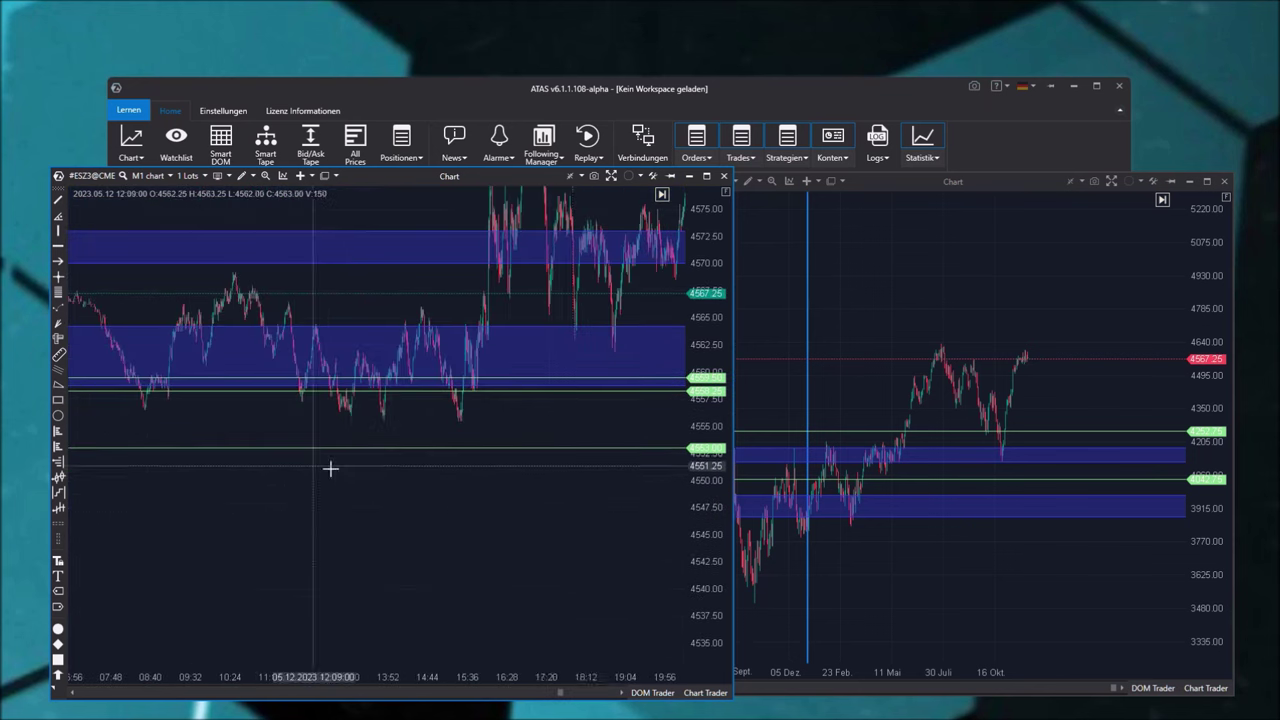
scroll(467, 505, up, 8)
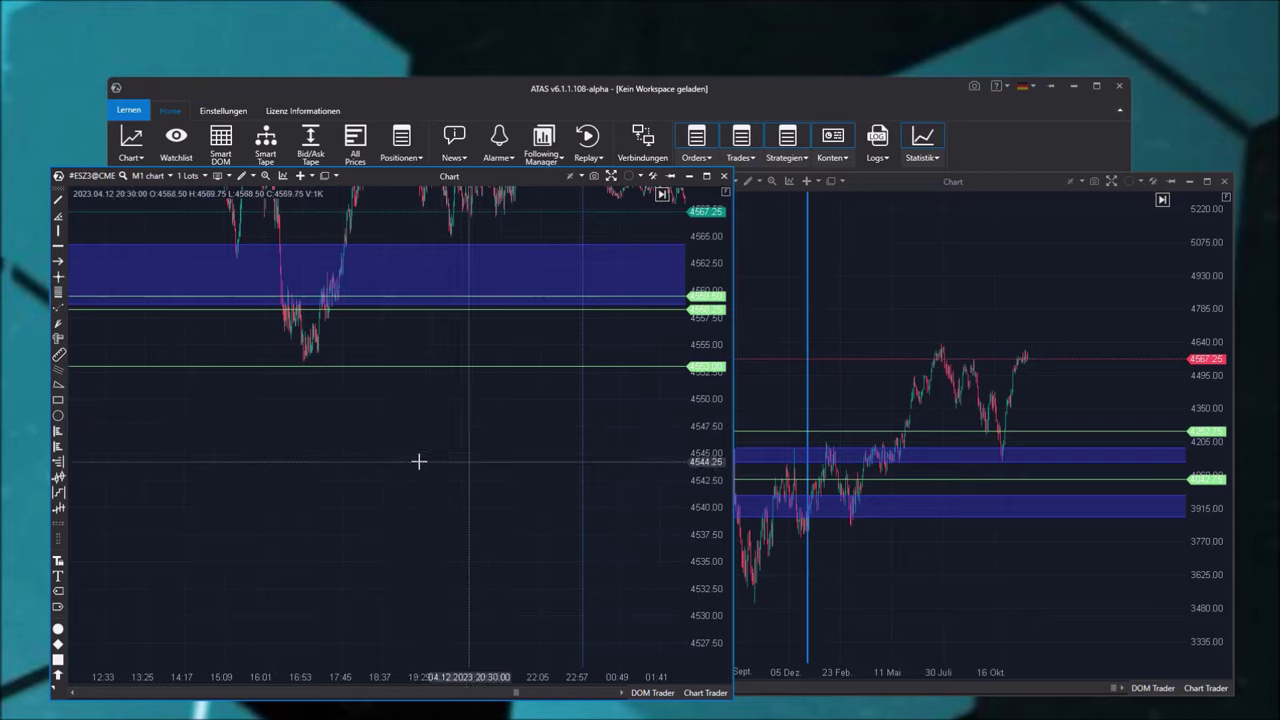
scroll(419, 461, down, 18)
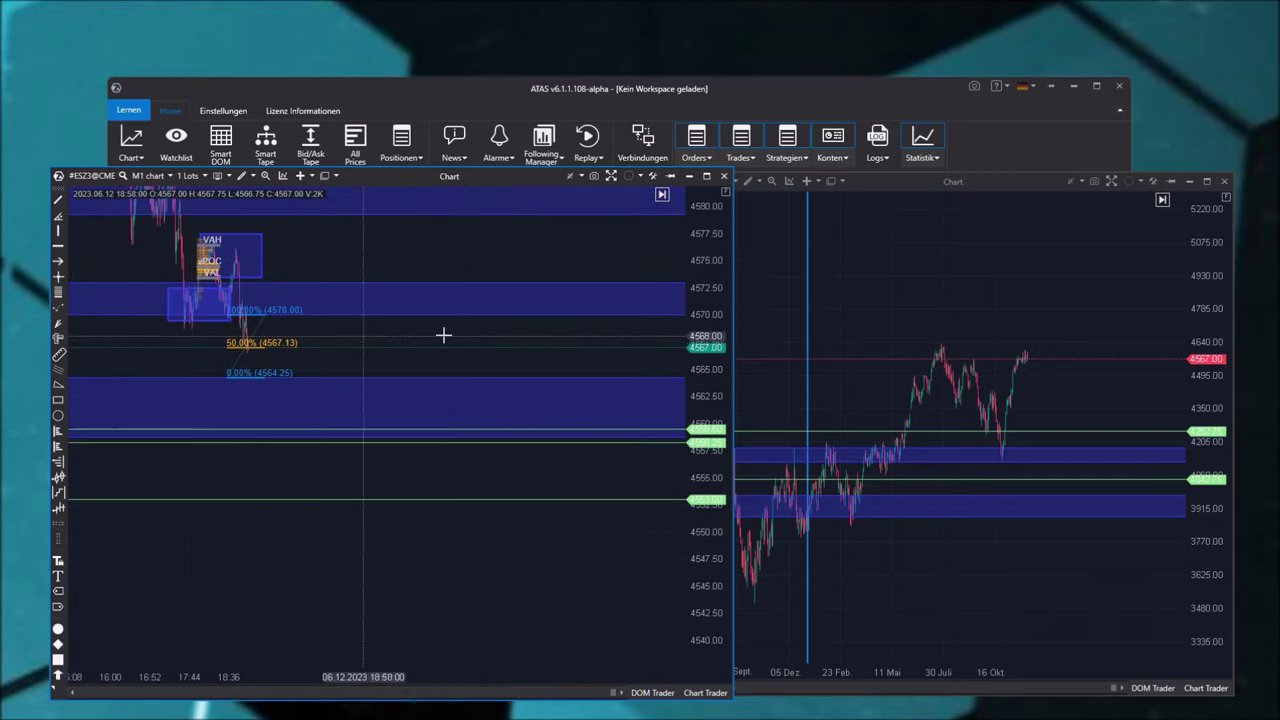
scroll(443, 335, up, 5)
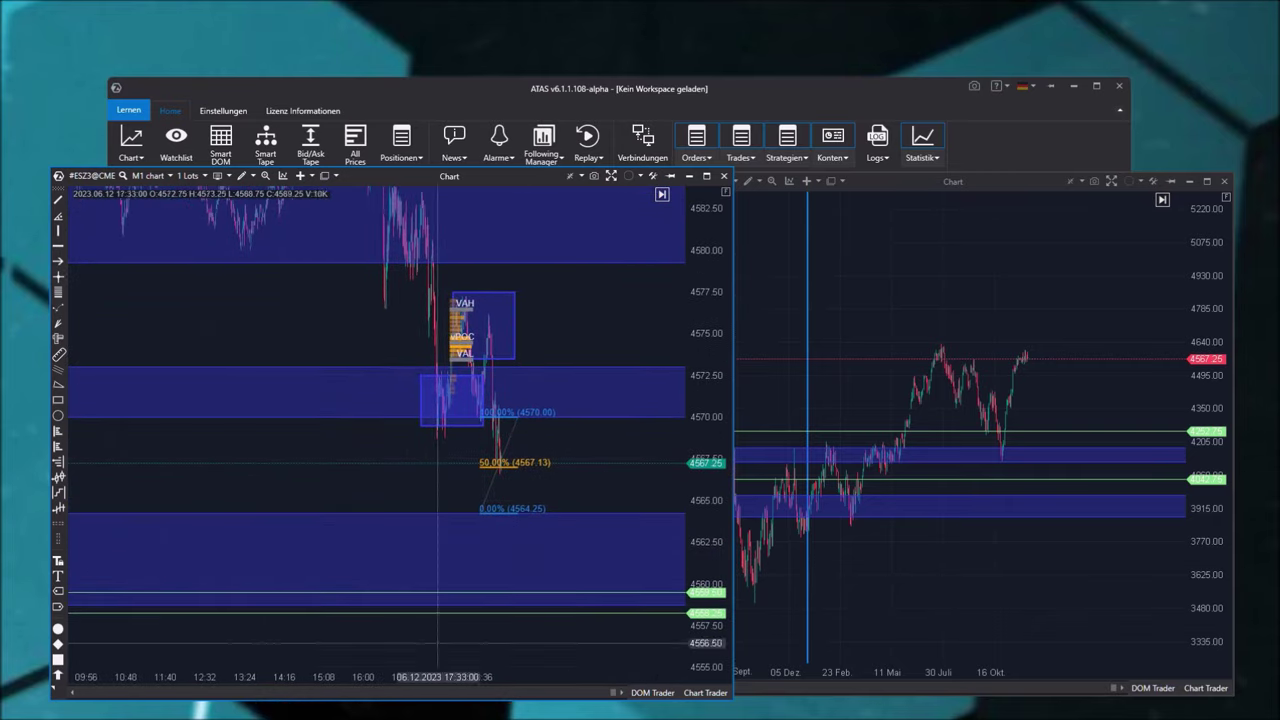
drag(392, 680, 314, 680)
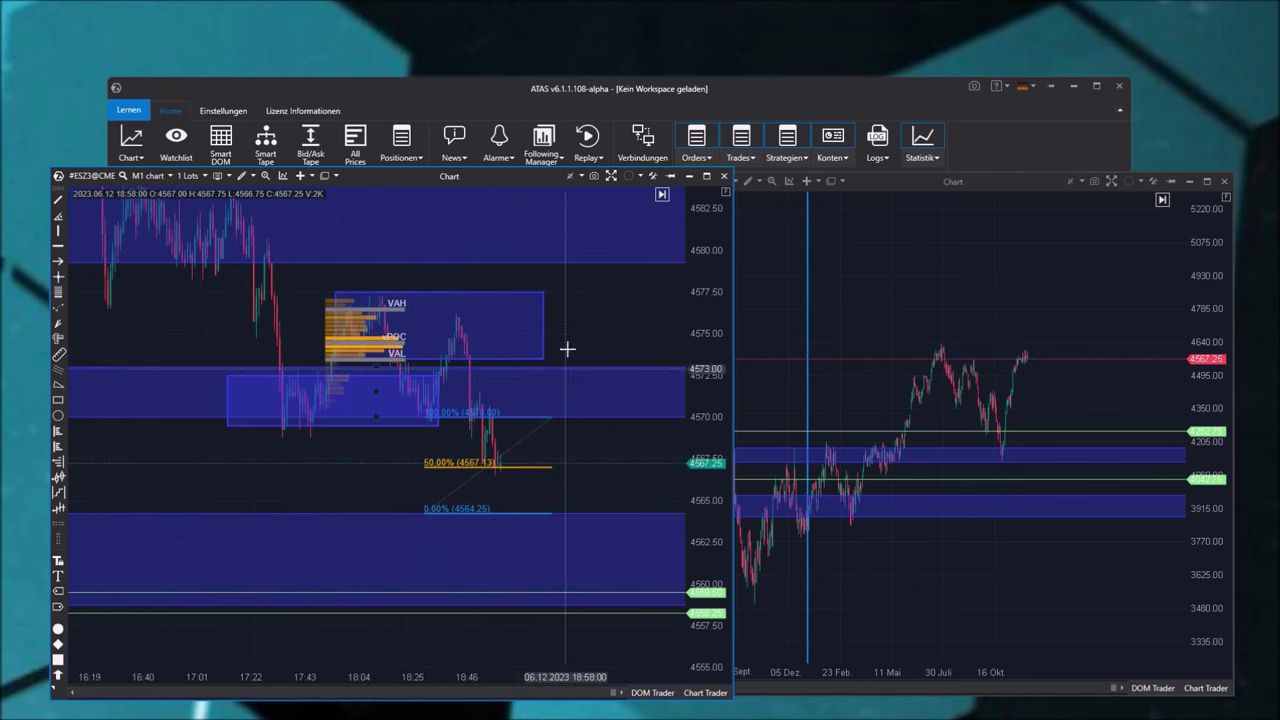
- Move the M1 chart window aside and close the daily chart, leaving the main window with the accounts list in front
drag(464, 178, 1010, 397)
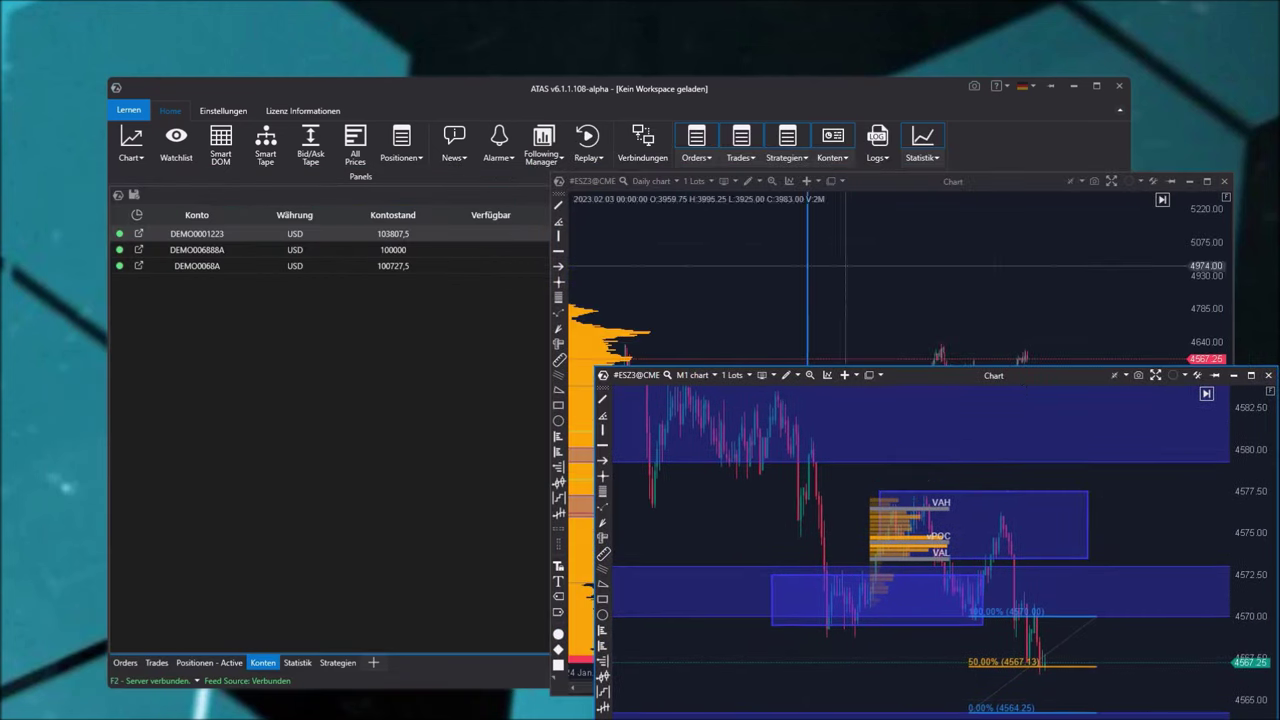
click(1194, 175)
click(1223, 182)
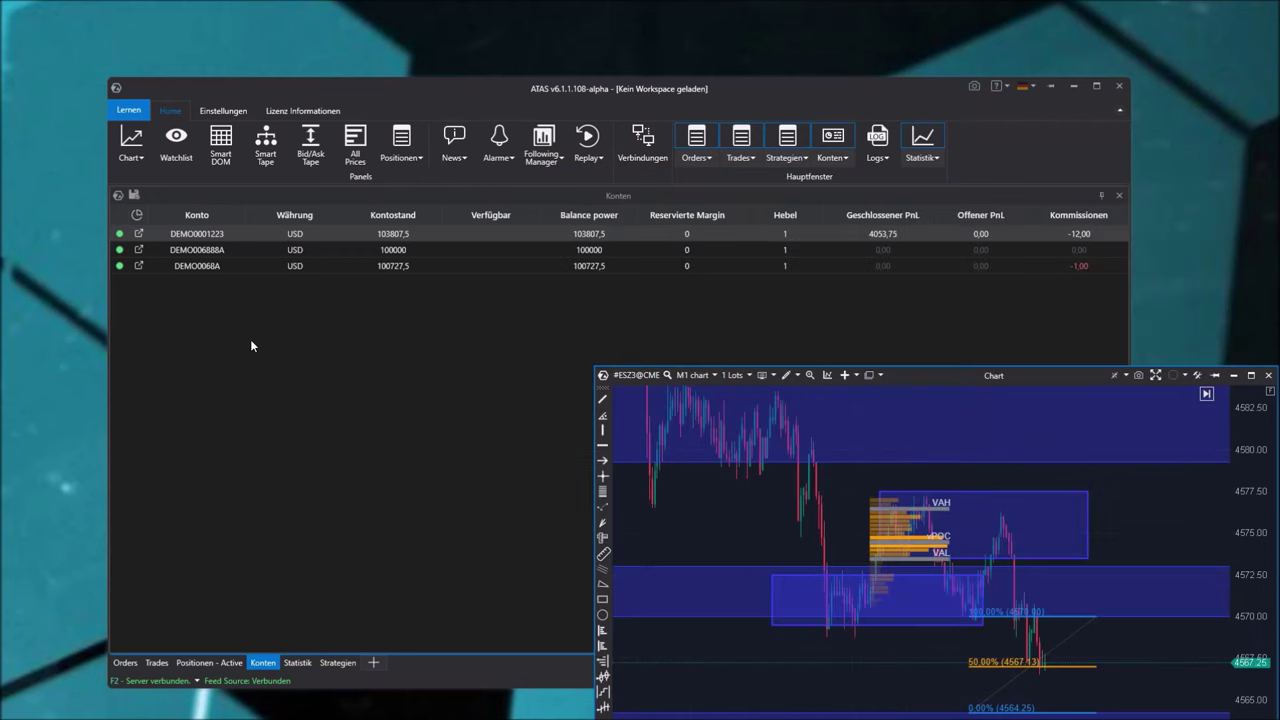
click(269, 338)
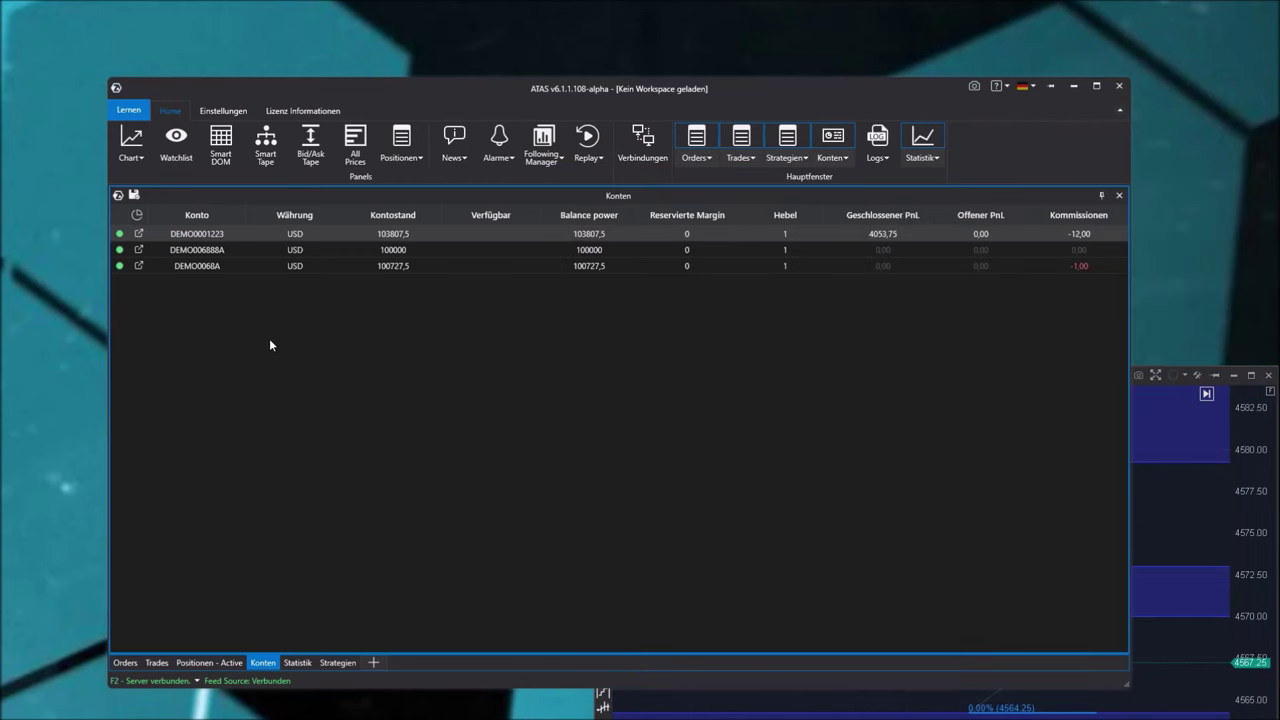